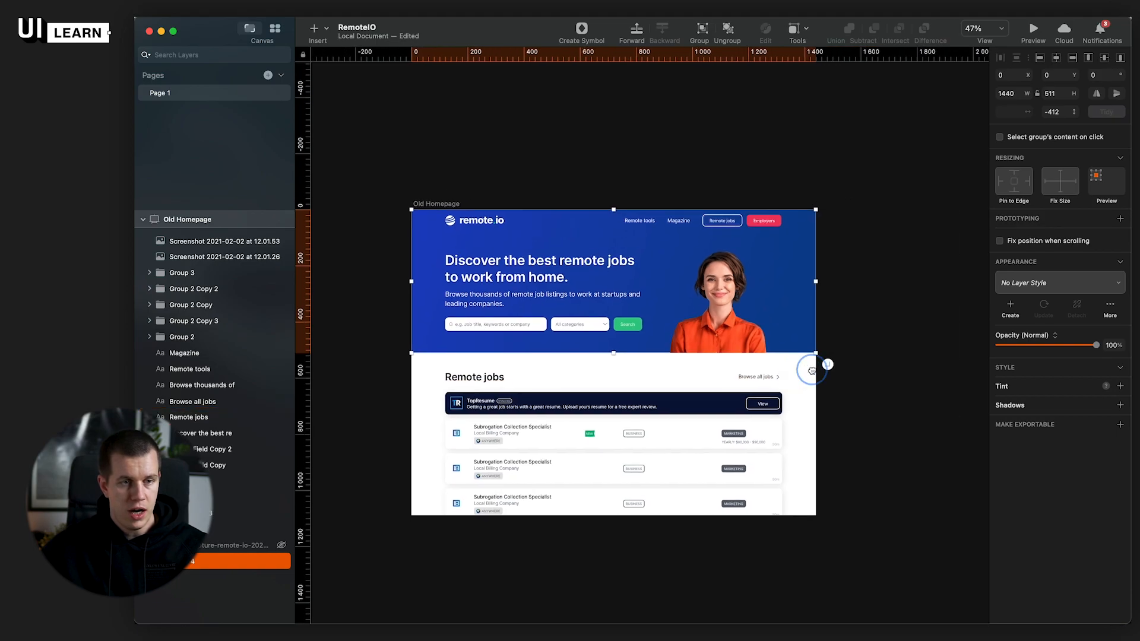
Step: Move the Remote jobs heading, Browse all jobs link, sponsored banner, three job cards and NEW badge down to leave white space beneath the hero
left_click(910, 430)
scroll(613, 406, "up", 3)
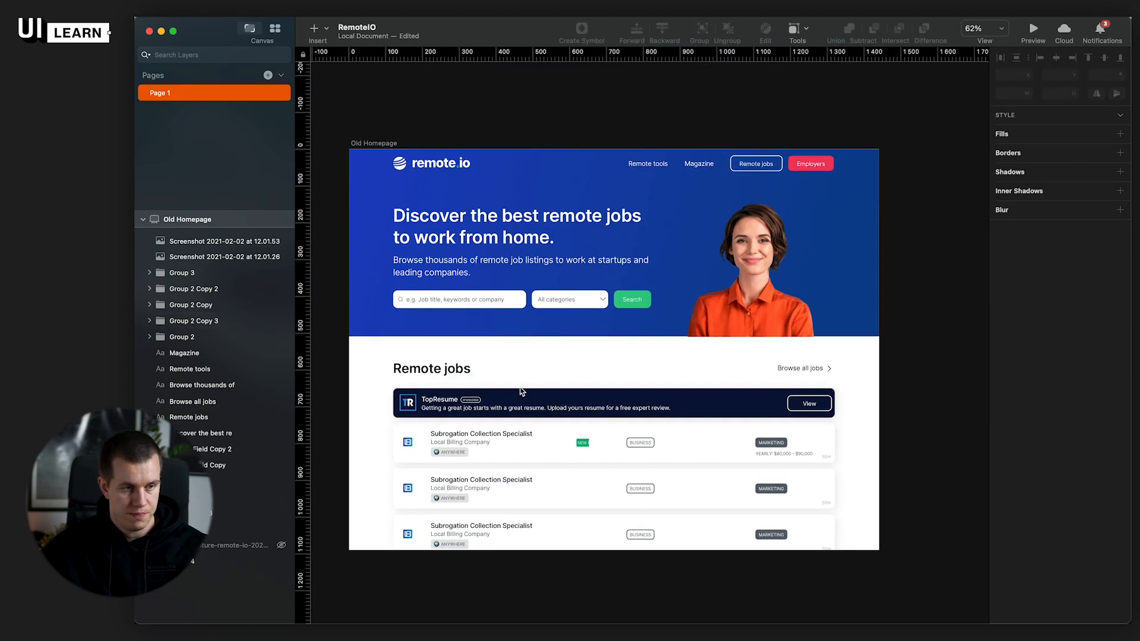
left_click(450, 369)
left_click(794, 369, "shift")
left_click(829, 368, "shift")
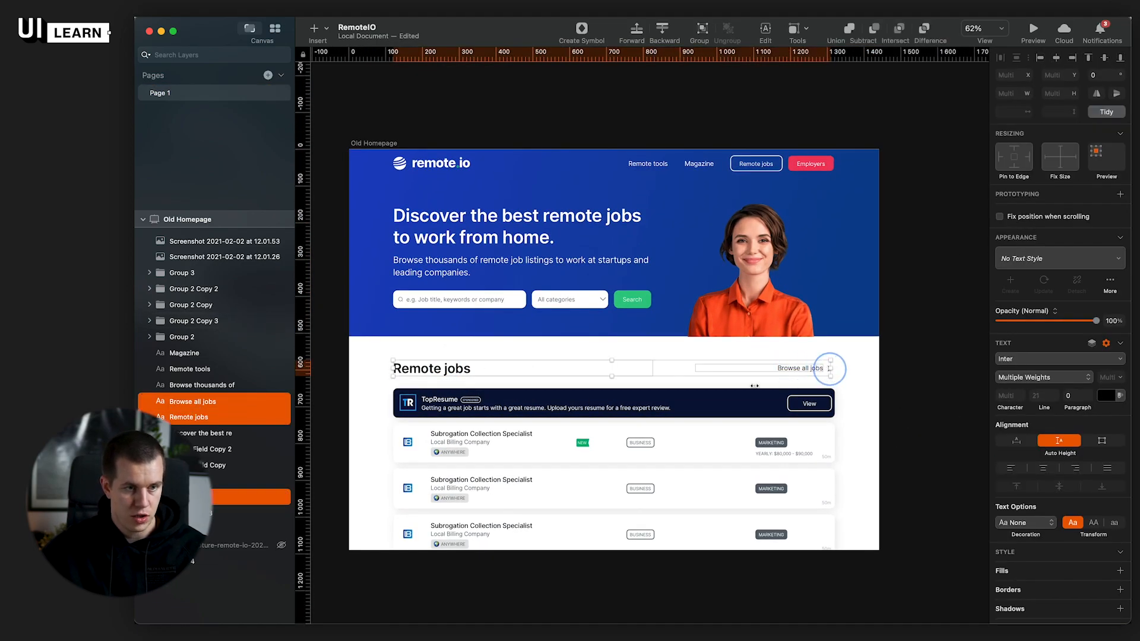
left_click(708, 401, "shift")
left_click(652, 436, "shift")
left_click(594, 488, "shift")
left_click(575, 539, "shift")
left_click_drag(573, 542, 573, 577)
key("super+z")
left_click(582, 442, "shift")
left_click_drag(582, 442, 582, 484)
left_click(651, 382)
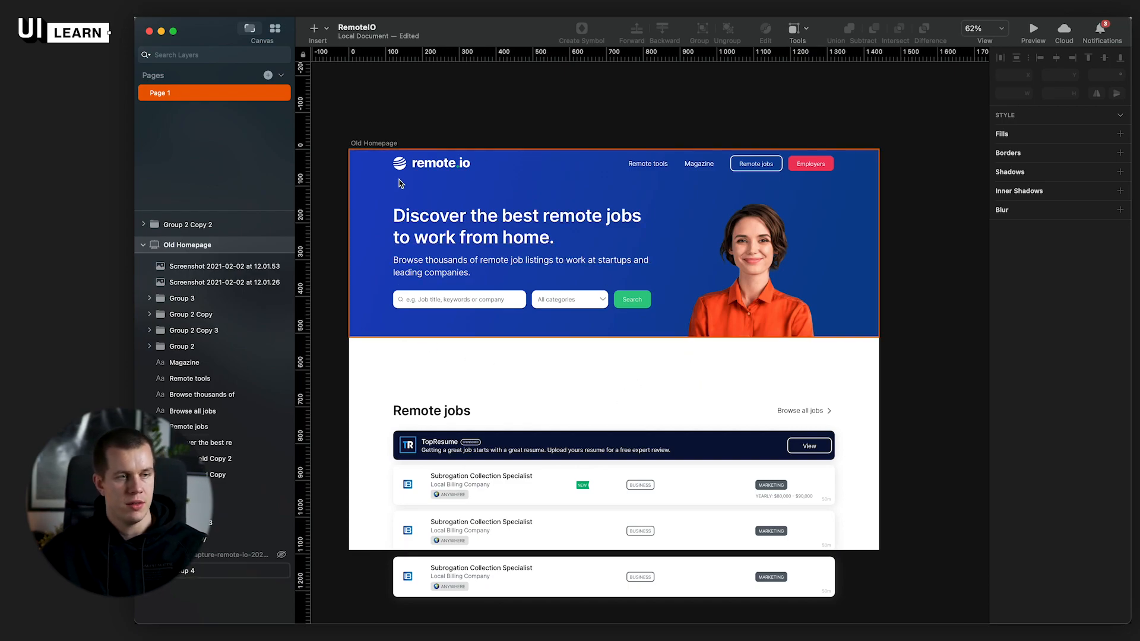
Step: Switch to the browser and examine the live remote.io homepage from the header, logo and hero down to the footer
scroll(399, 184, "up", 2)
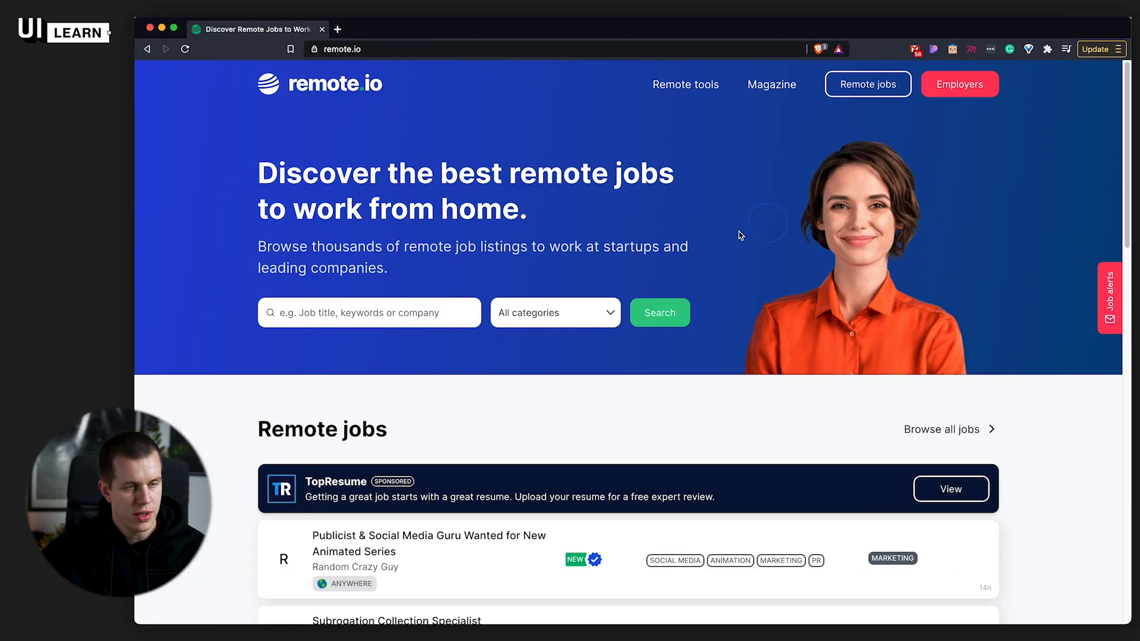
scroll(228, 299, "down", 7)
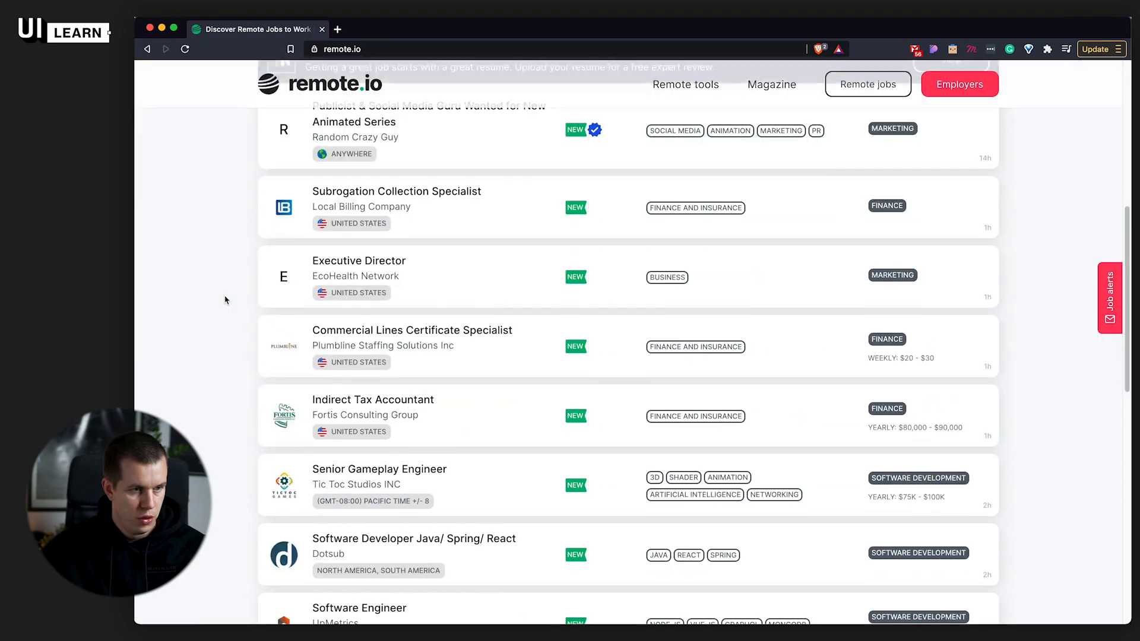
scroll(228, 300, "up", 7)
scroll(379, 65, "up", 5)
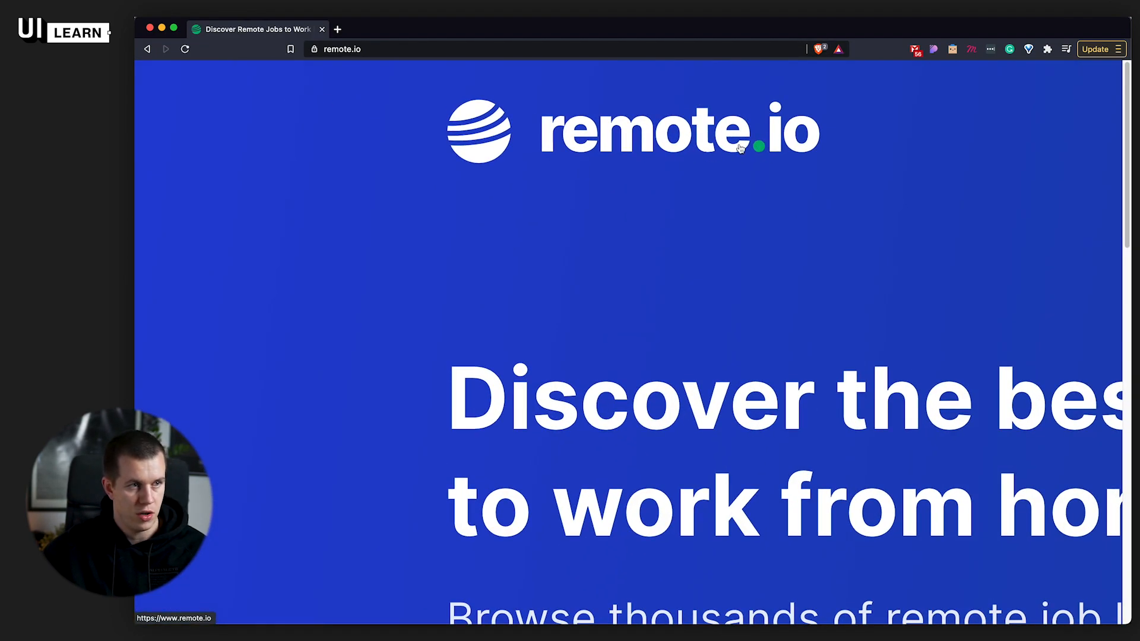
scroll(740, 148, "down", 5)
scroll(273, 66, "up", 5)
scroll(640, 123, "down", 5)
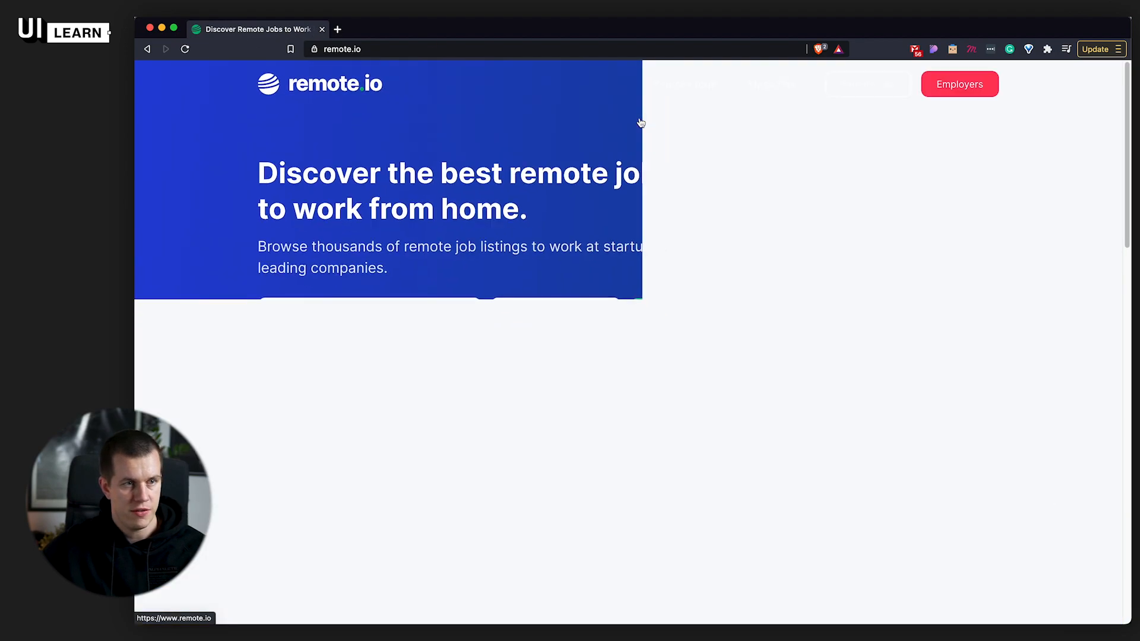
scroll(968, 232, "down", 10)
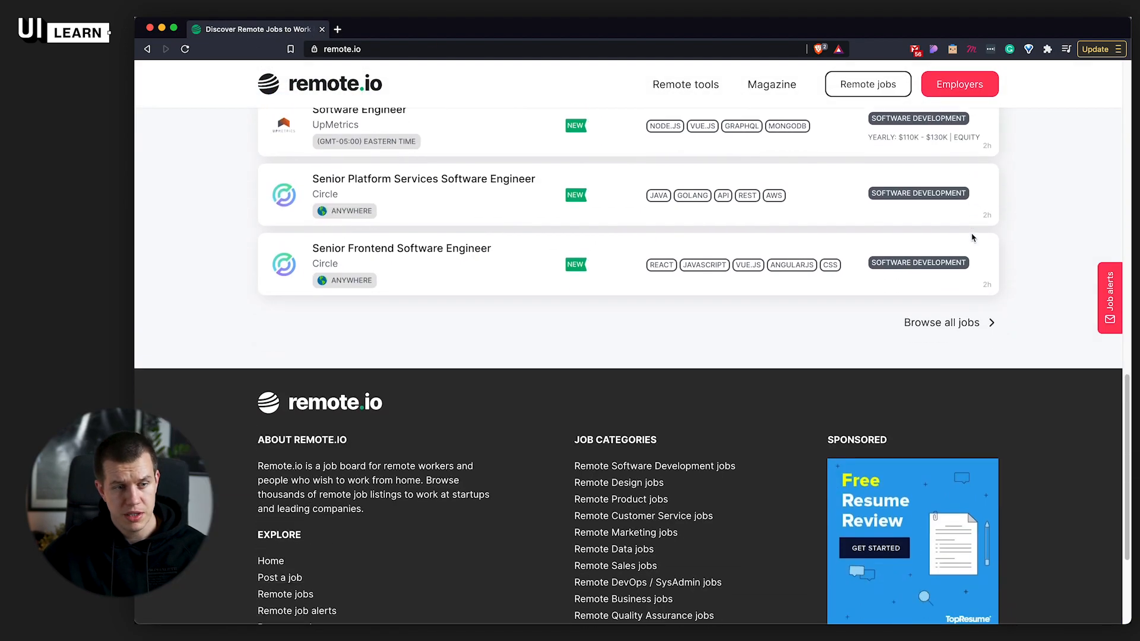
scroll(971, 236, "up", 15)
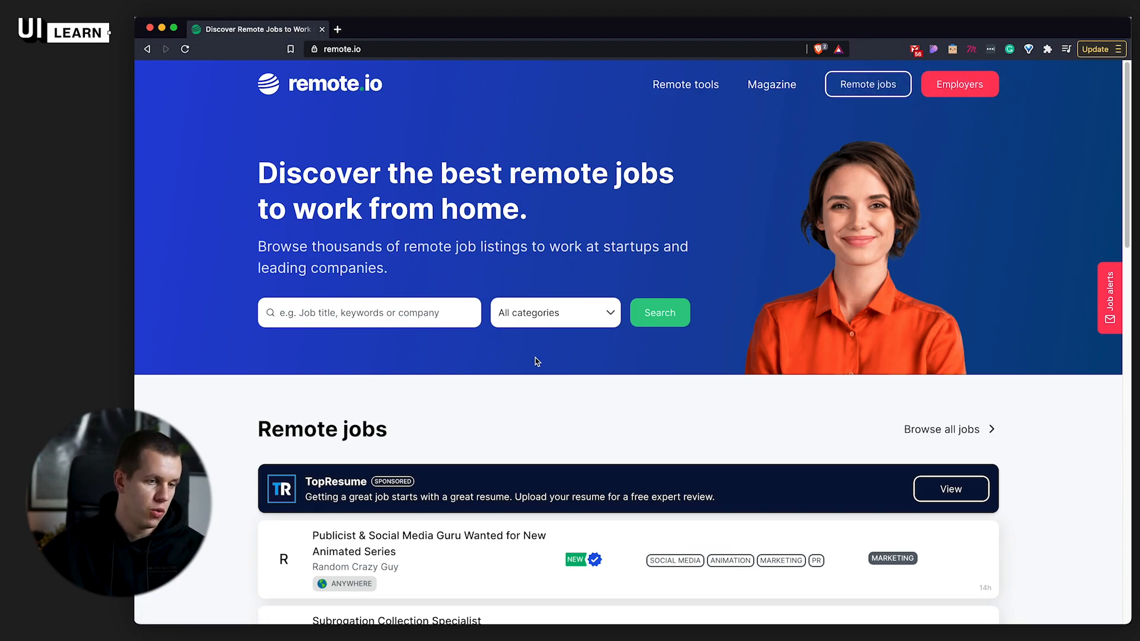
left_click(162, 28)
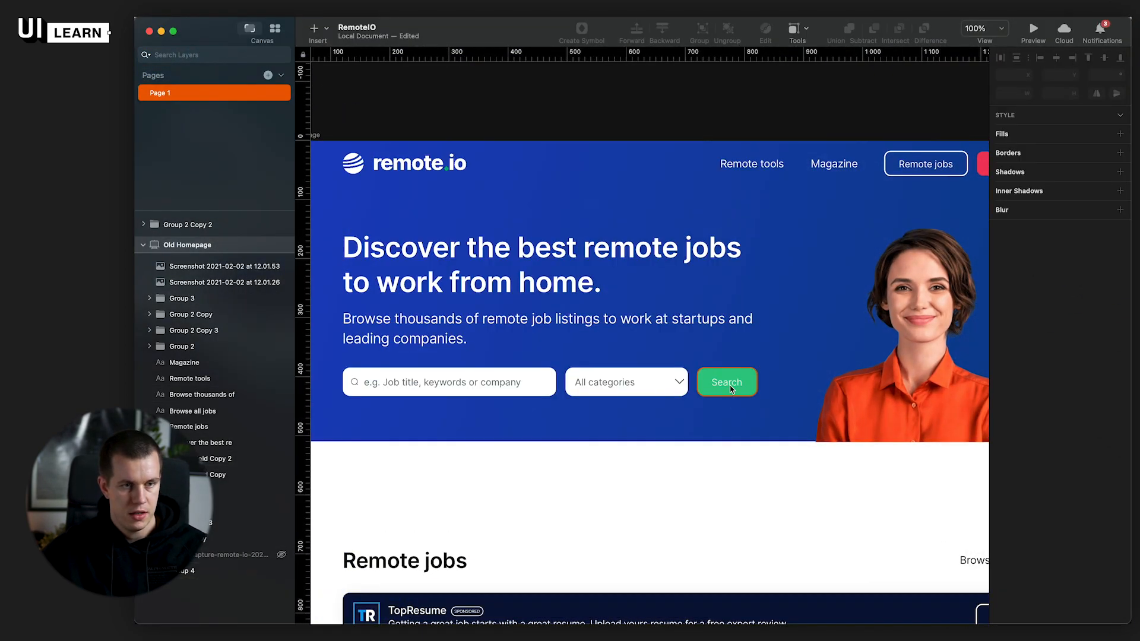
Step: Recolour the Employers button in the hero navigation with the Search button's green fill, 34CA84
left_click(737, 378)
left_click_drag(853, 270, 669, 307)
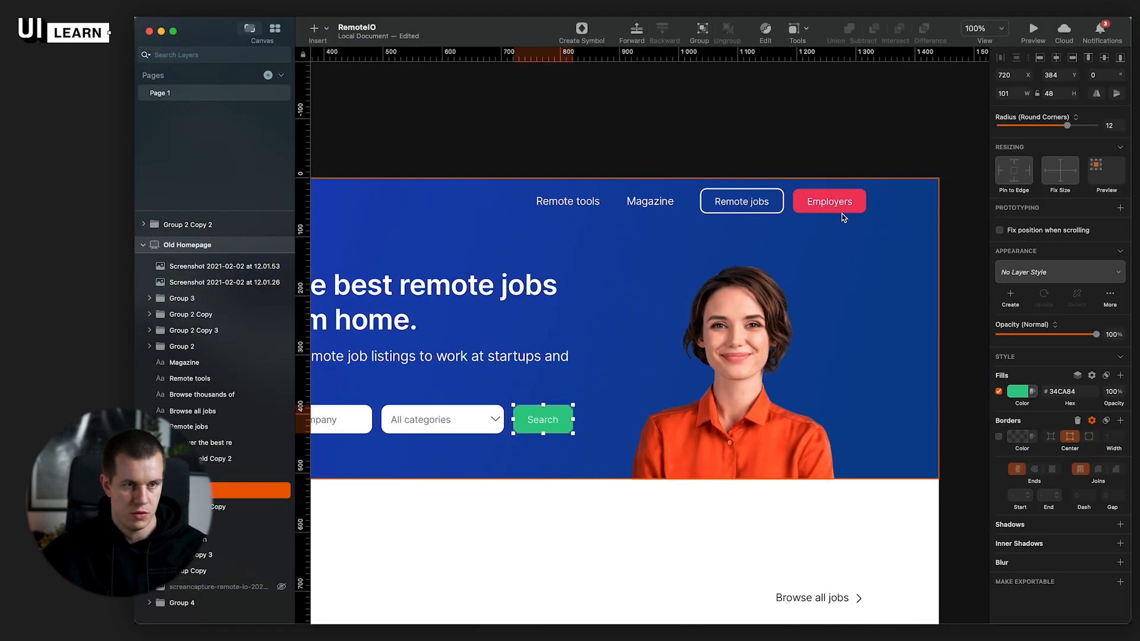
left_click(829, 202)
left_click(833, 167)
scroll(833, 167, "down", 3)
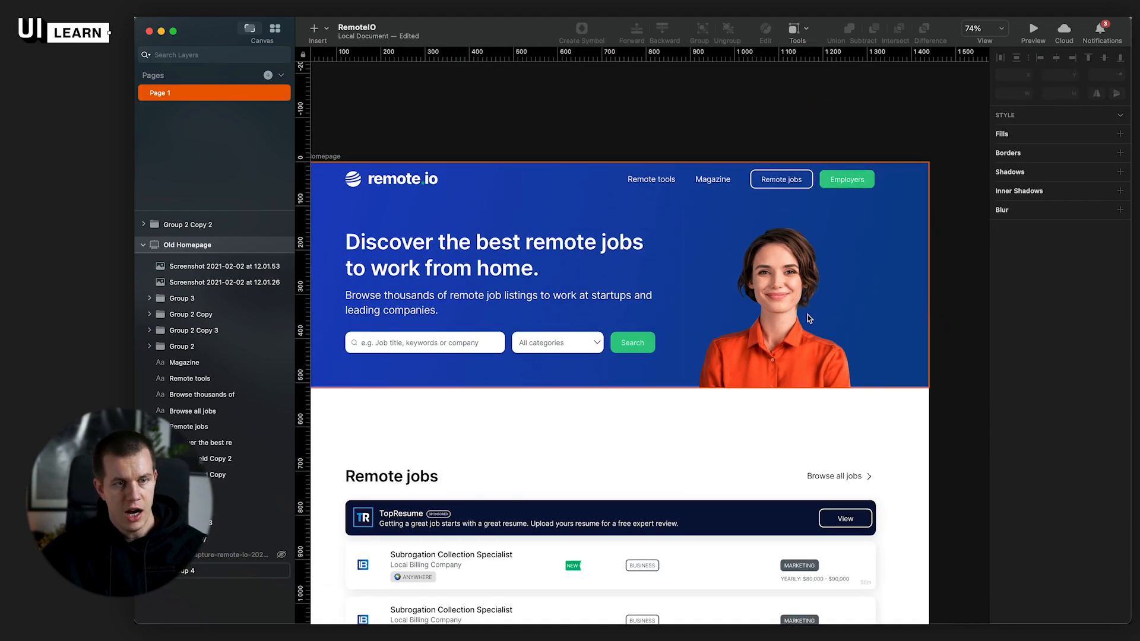
Step: Set the hero background rectangle's height to 728 and move the woman's portrait down onto its lower edge
left_click(797, 292)
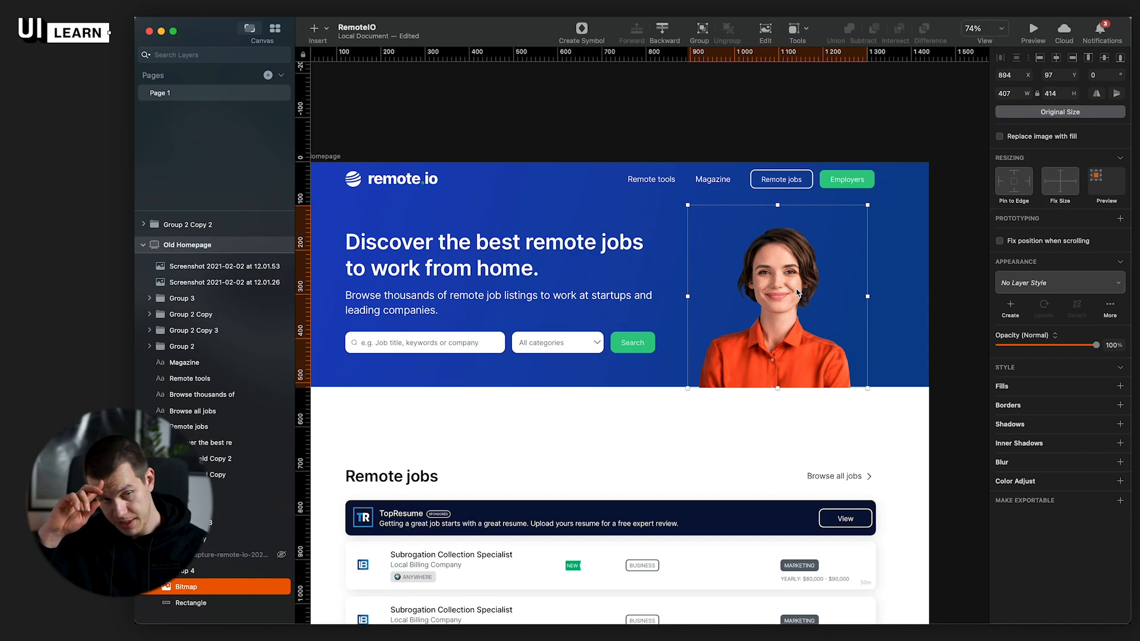
left_click(661, 432)
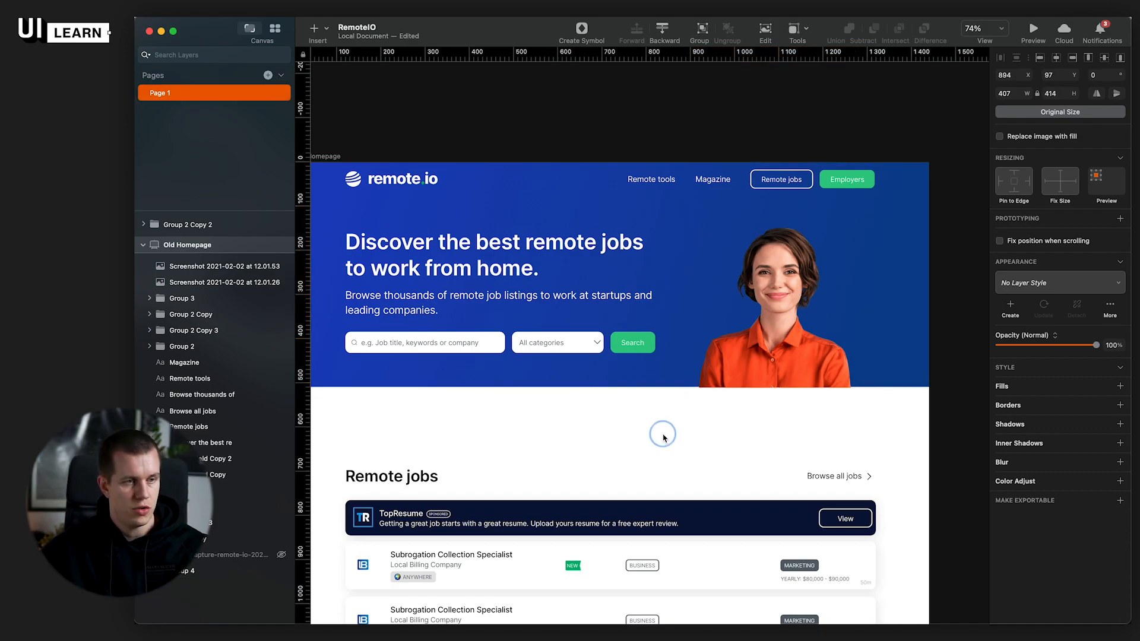
left_click(600, 386)
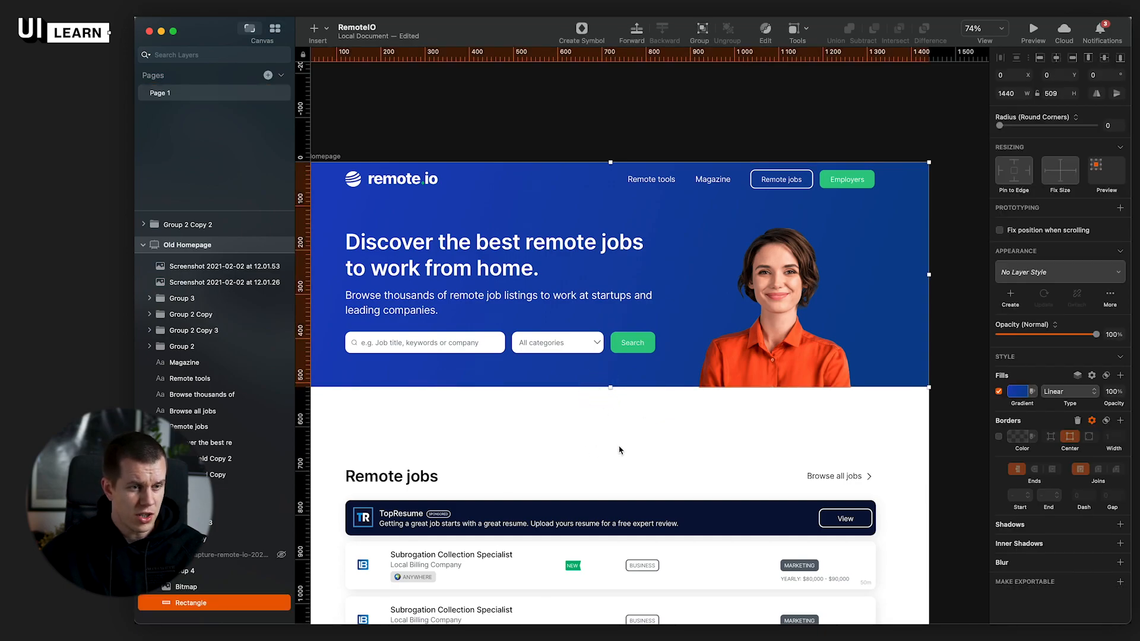
left_click_drag(607, 385, 612, 457)
scroll(623, 445, "down", 5)
scroll(634, 436, "up", 5)
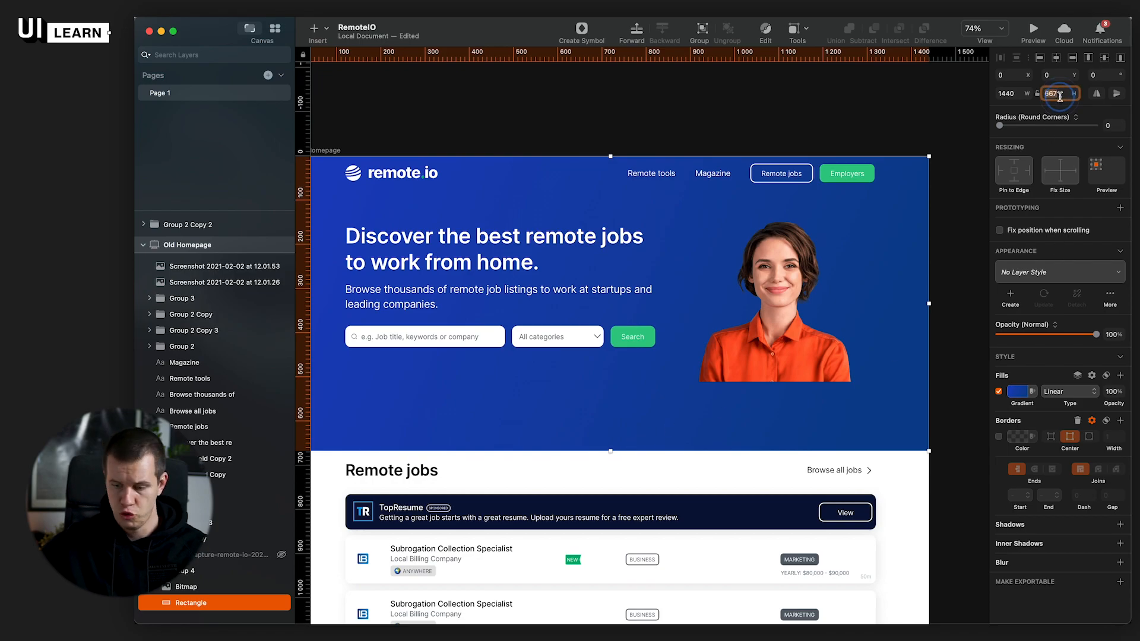
type("728")
key("Return")
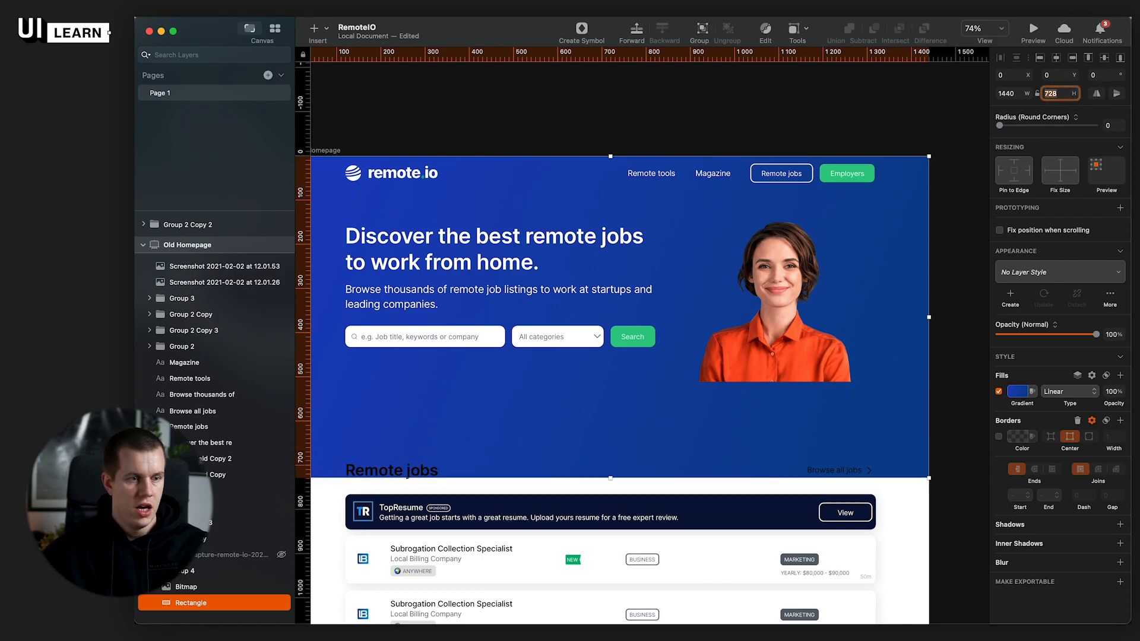
left_click_drag(810, 288, 819, 381)
left_click_drag(877, 293, 895, 187)
Step: Move the Remote jobs heading, Browse all jobs text, sponsored banner, first two job cards and NEW badge down below the hero
left_click(410, 363)
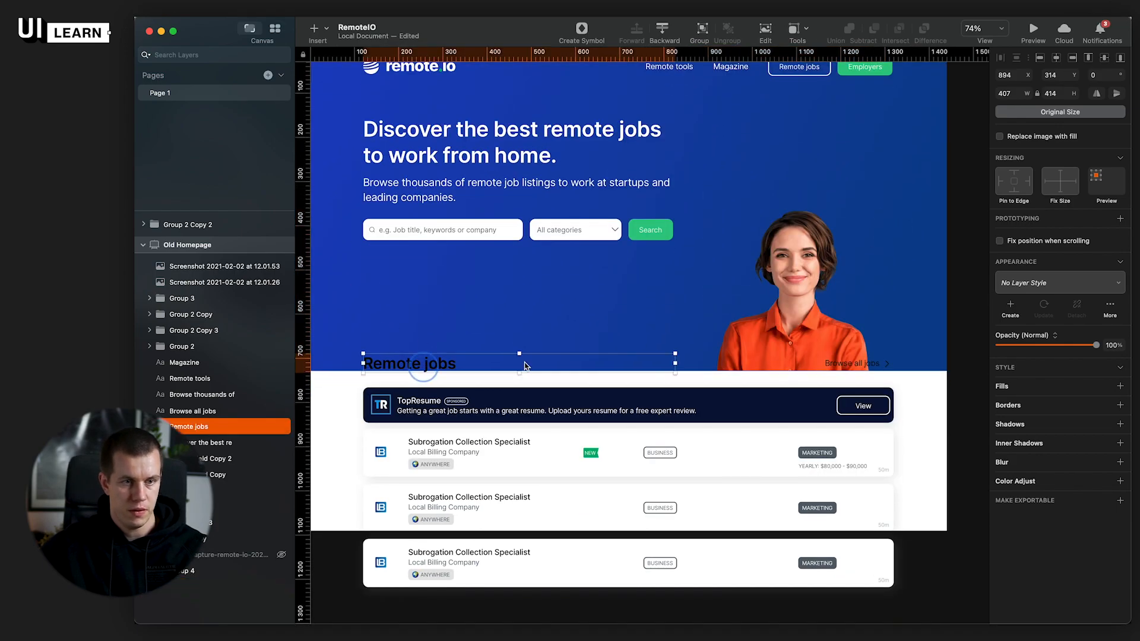
left_click(849, 363, "shift")
left_click(742, 416, "shift")
left_click(724, 455, "shift")
left_click(700, 493, "shift")
left_click_drag(700, 493, 700, 526)
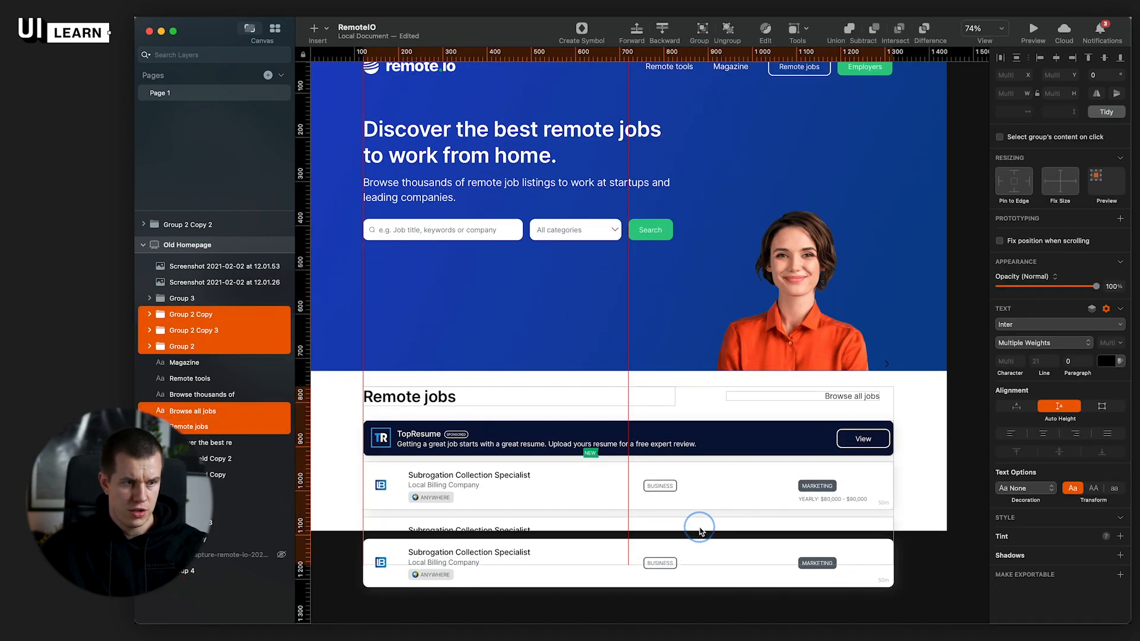
left_click_drag(590, 454, 590, 487)
Step: Extend the Old Homepage artboard downward and place the third job card inside it, below the second card
left_click(616, 561)
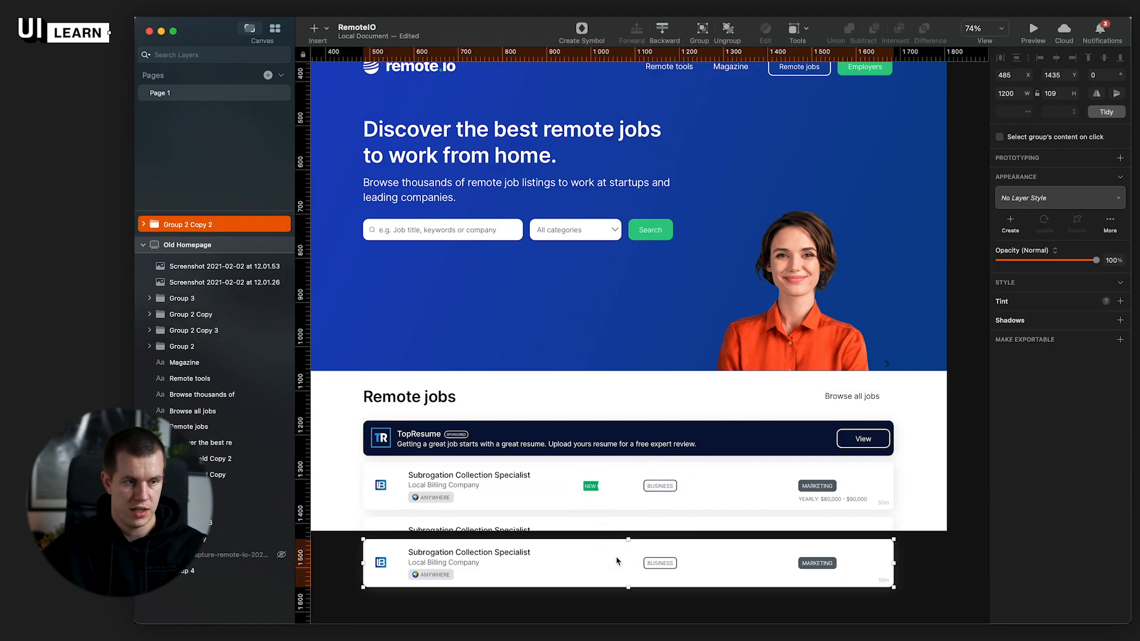
scroll(617, 560, "down", 5)
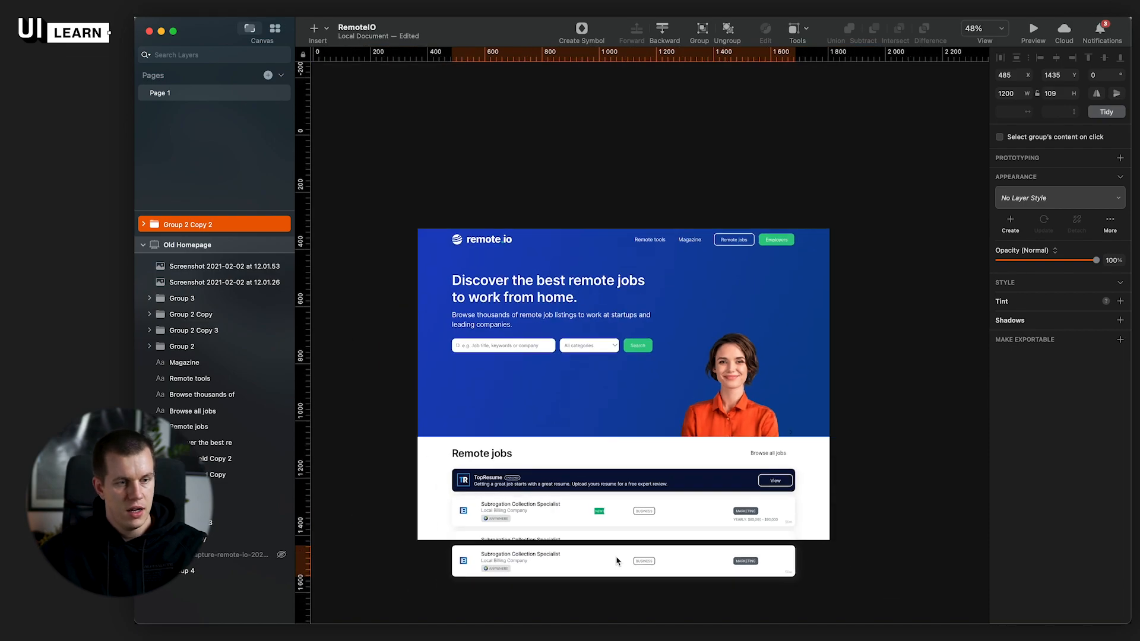
left_click(462, 223)
scroll(463, 226, "down", 10)
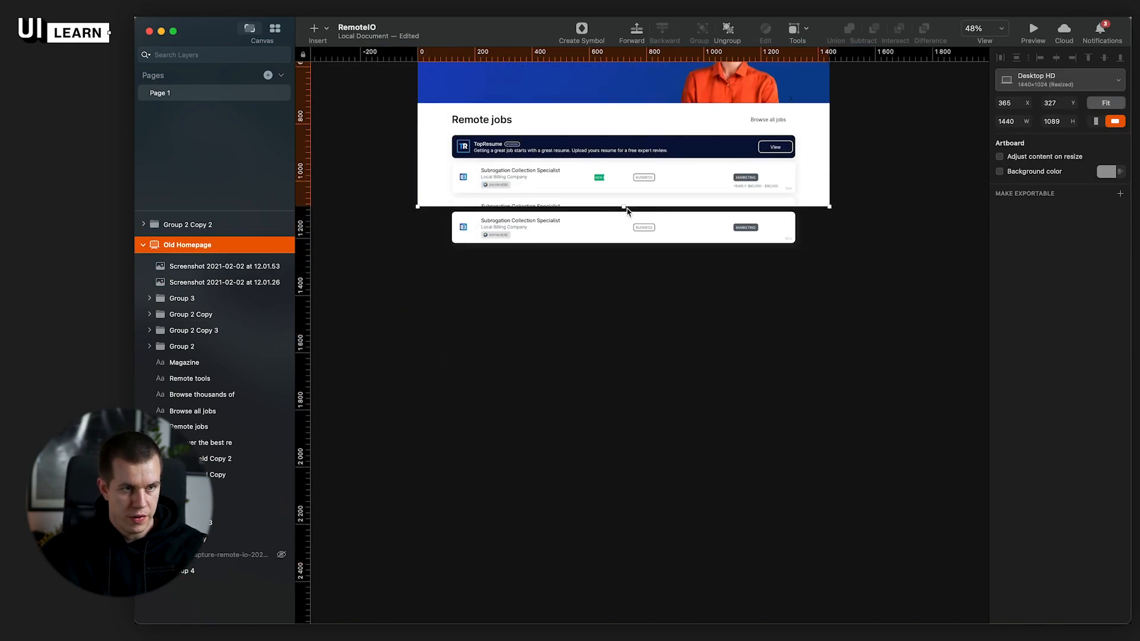
left_click_drag(627, 210, 631, 301)
mouse_move(595, 244)
left_mouse_down()
mouse_move(593, 275)
mouse_move(603, 264)
left_mouse_up()
left_click(585, 323)
Step: Move the job search field, All categories dropdown and Search button together down the hero to Y 498
left_click_drag(585, 323, 607, 497)
scroll(634, 316, "up", 5)
left_click_drag(662, 291, 670, 482)
left_click(466, 273)
left_click(570, 272, "shift")
left_click(682, 274, "shift")
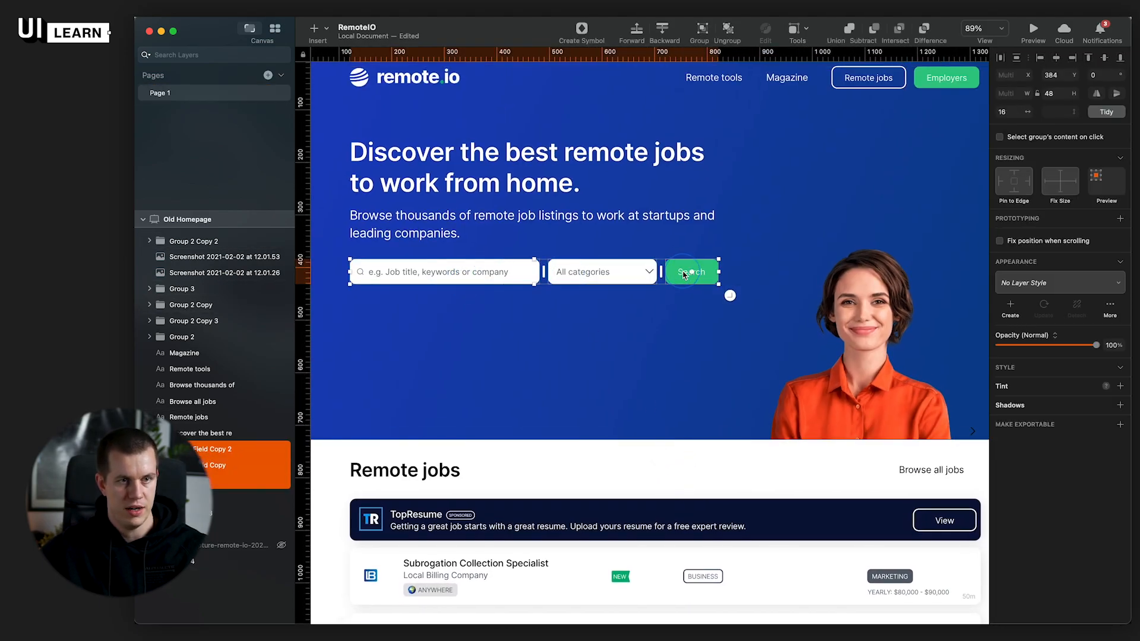
left_click_drag(683, 274, 707, 341)
scroll(700, 354, "down", 3)
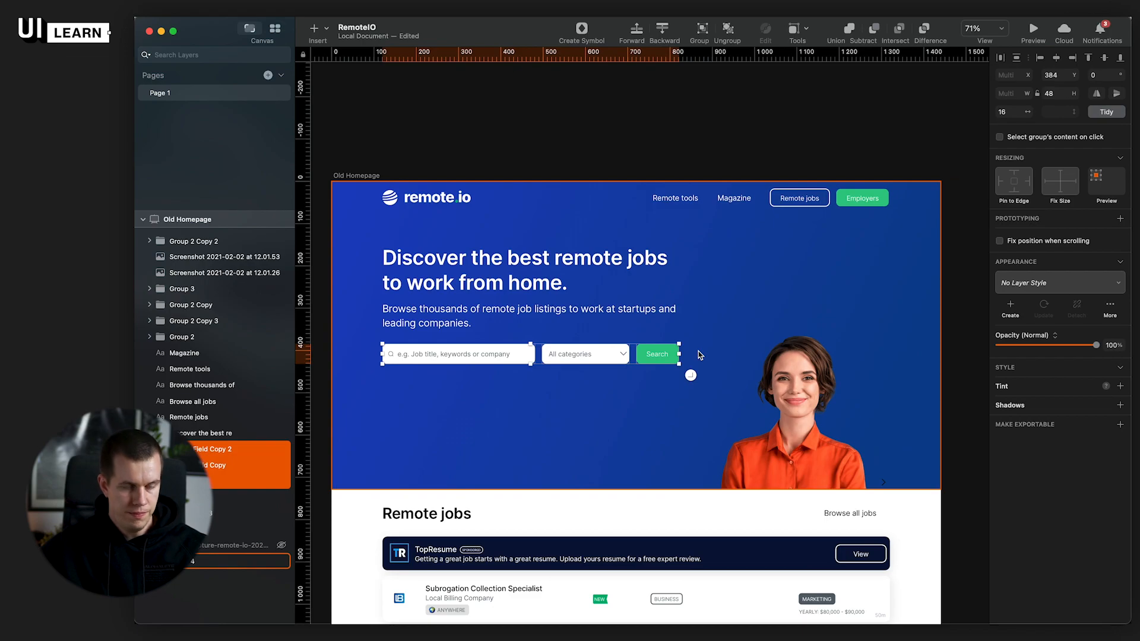
left_click_drag(502, 355, 499, 403)
Step: Move the hero heading and its subtitle down together, placing the heading at Y 224 and the subtitle at Y 357
left_click(464, 315)
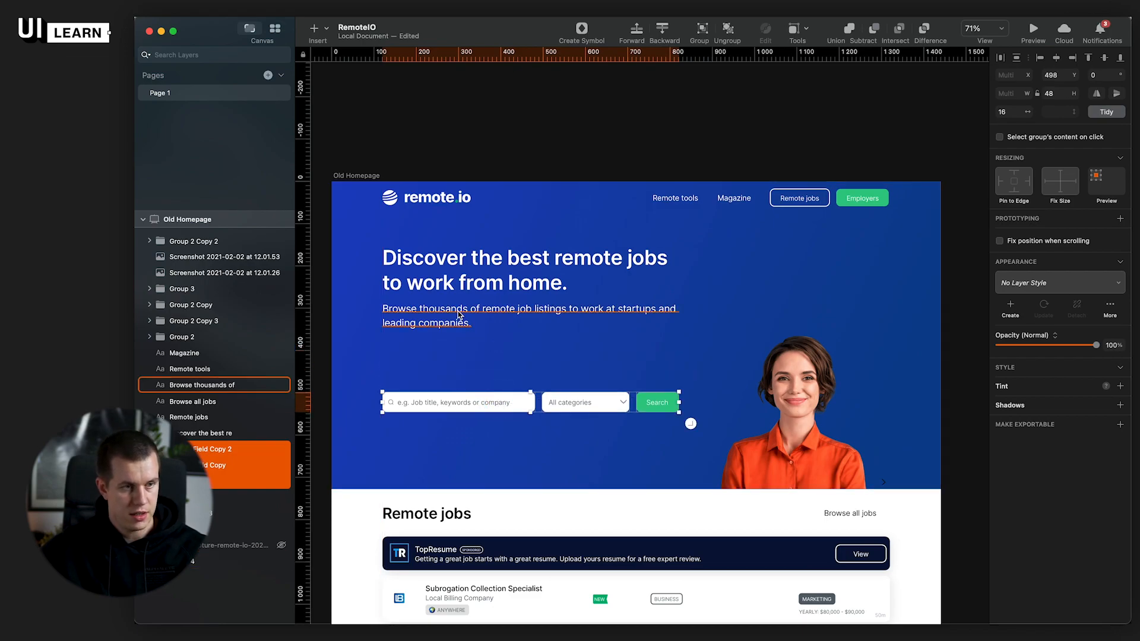
left_click(468, 262, "shift")
left_click_drag(469, 262, 471, 294)
Step: Inspect the text settings of the hero heading and subtitle, including the subtitle's character spacing
left_click(817, 283)
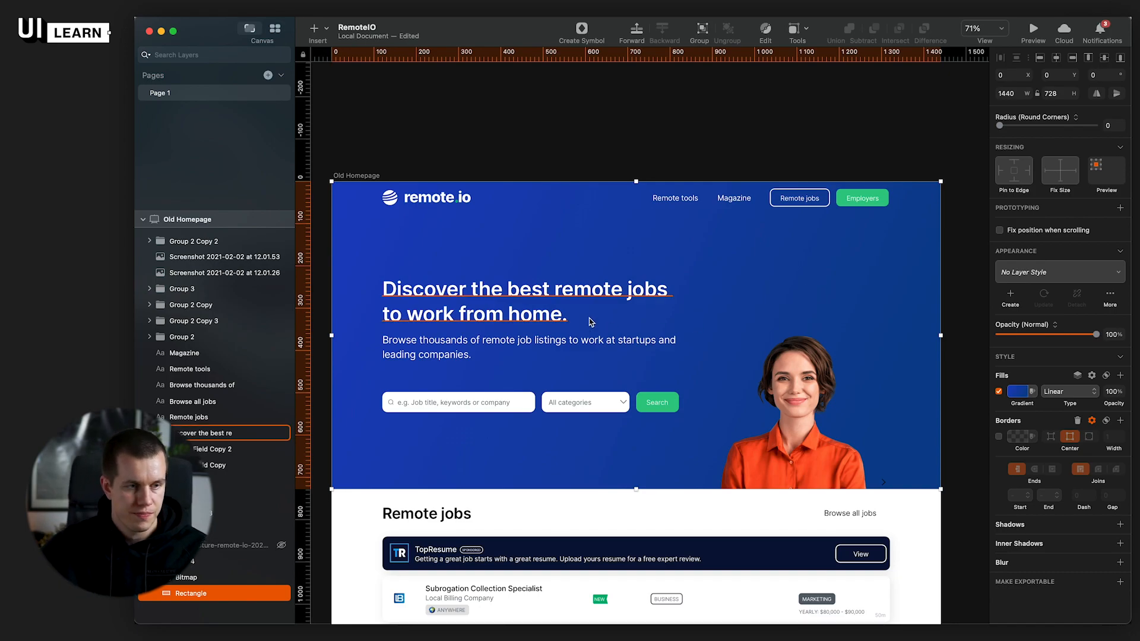
left_click(484, 313)
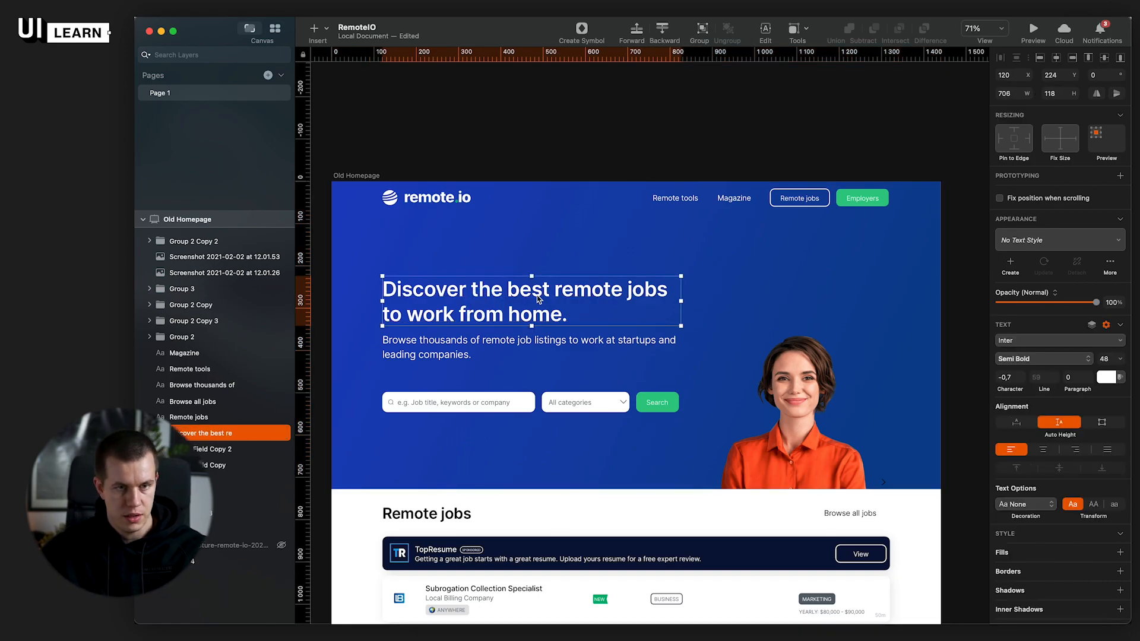
left_click(548, 351)
left_click(1004, 381)
Step: Align the small arrow vertically with the Browse all jobs text in the Remote jobs section
scroll(628, 457, "down", 5)
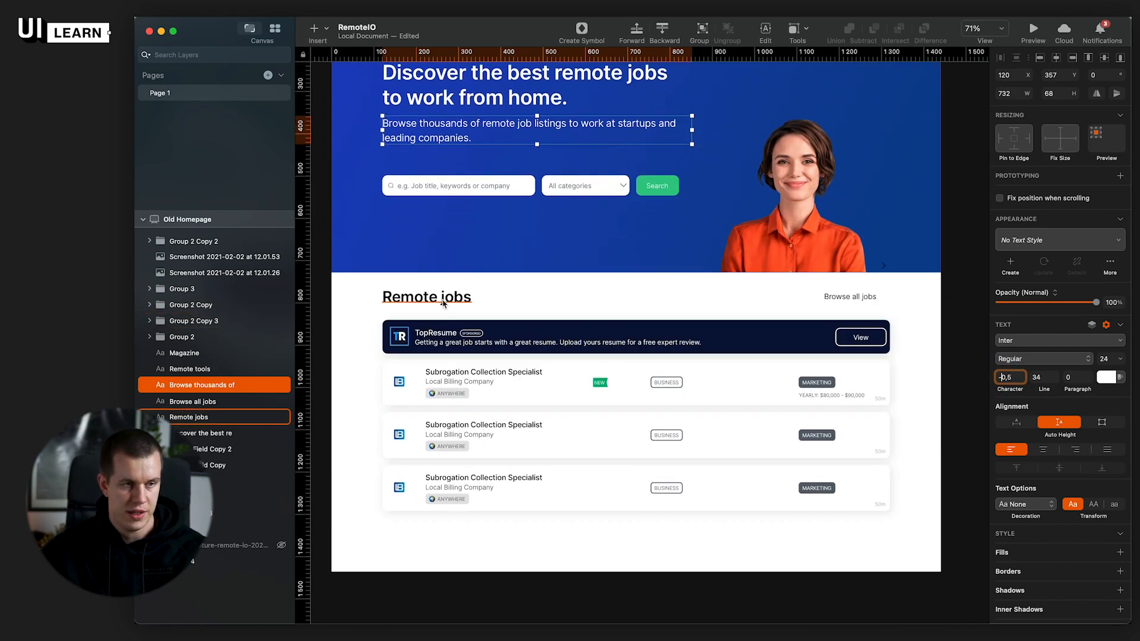
left_click(442, 301)
left_click(839, 300)
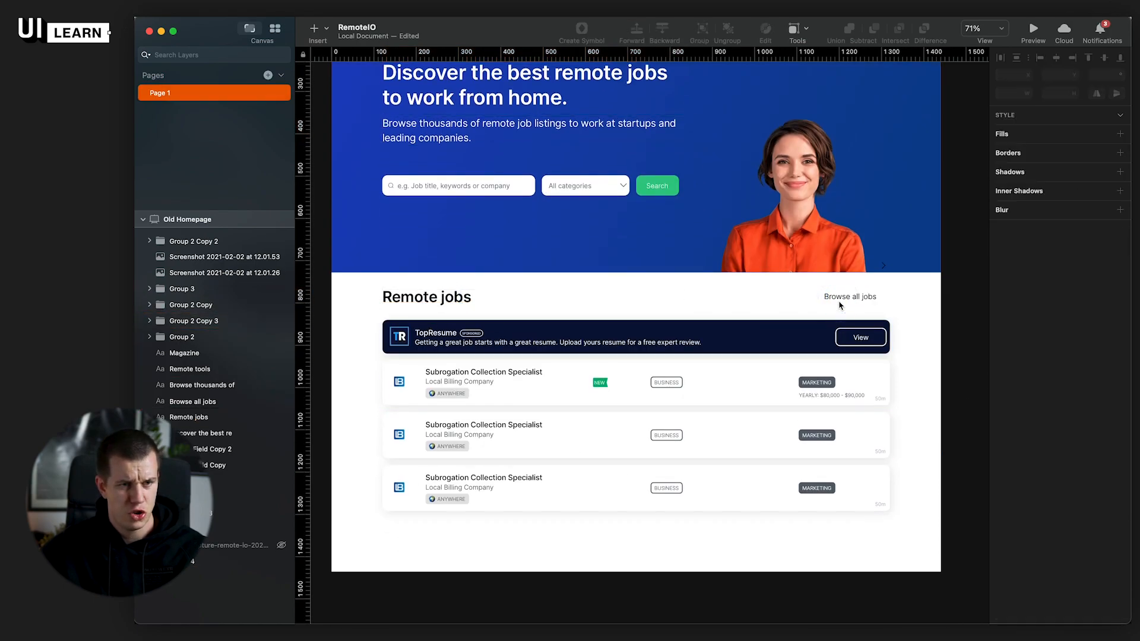
left_click(884, 268, "shift")
left_click(1105, 59)
left_click(939, 373)
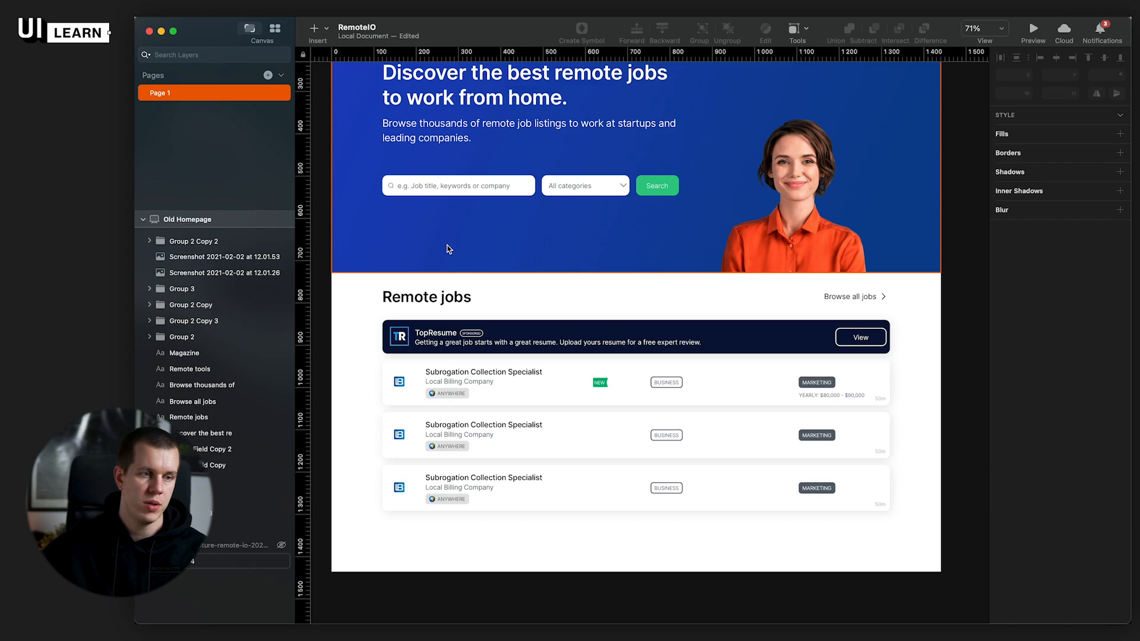
Step: Move the woman's portrait up beside the hero text and shorten the hero background to end just below the portrait
scroll(587, 348, "up", 5)
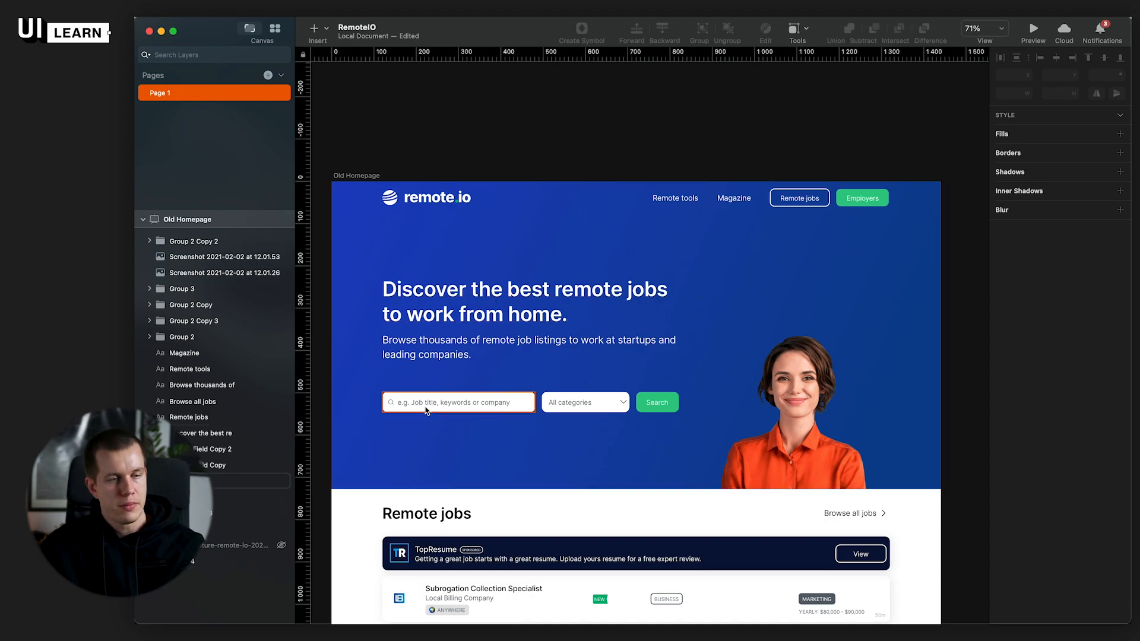
left_click(740, 417)
double_click(817, 404)
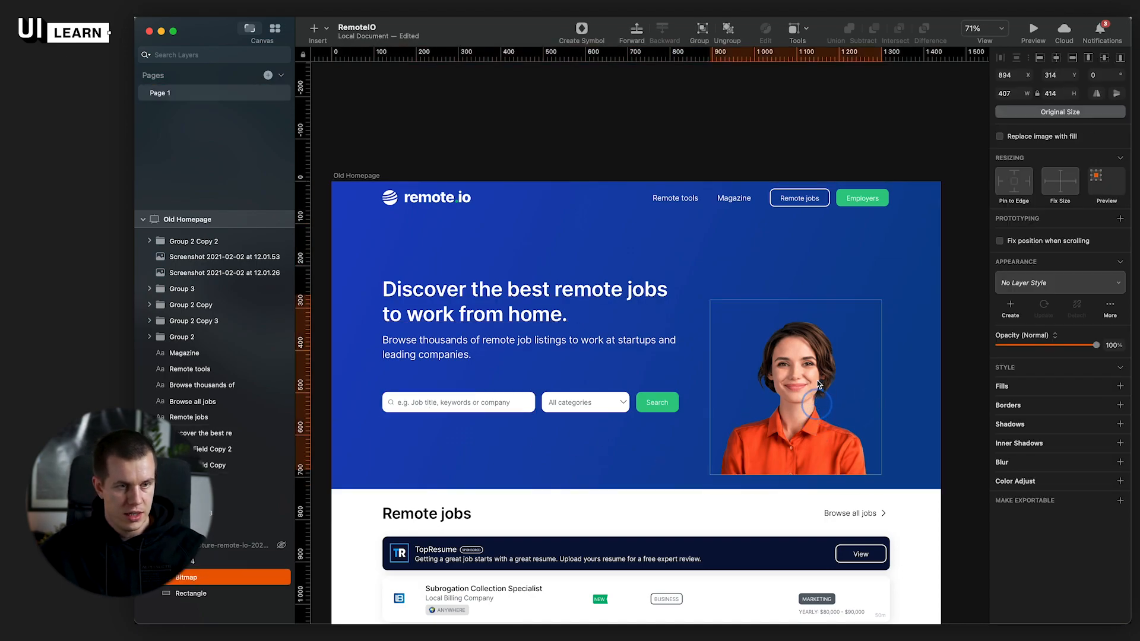
scroll(813, 442, "down", 2)
left_click(656, 455)
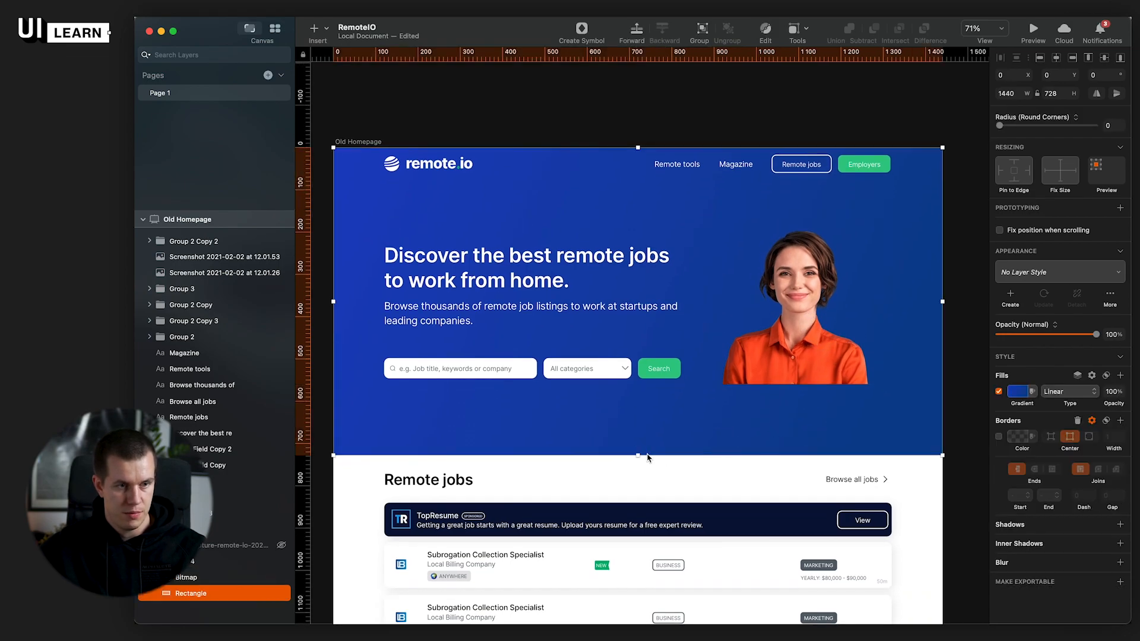
left_click_drag(636, 454, 636, 407)
left_click(654, 448)
Step: Move the search field, category selector and green Search button together out of the hero, onto the canvas above the artboard
scroll(593, 449, "down", 5)
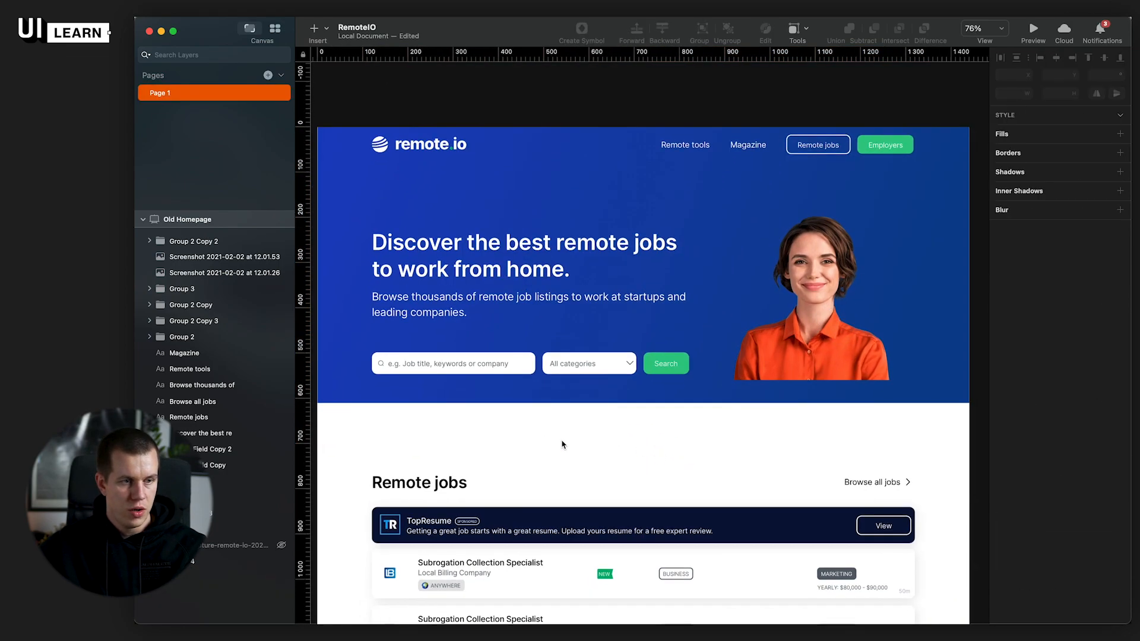
left_click(603, 374)
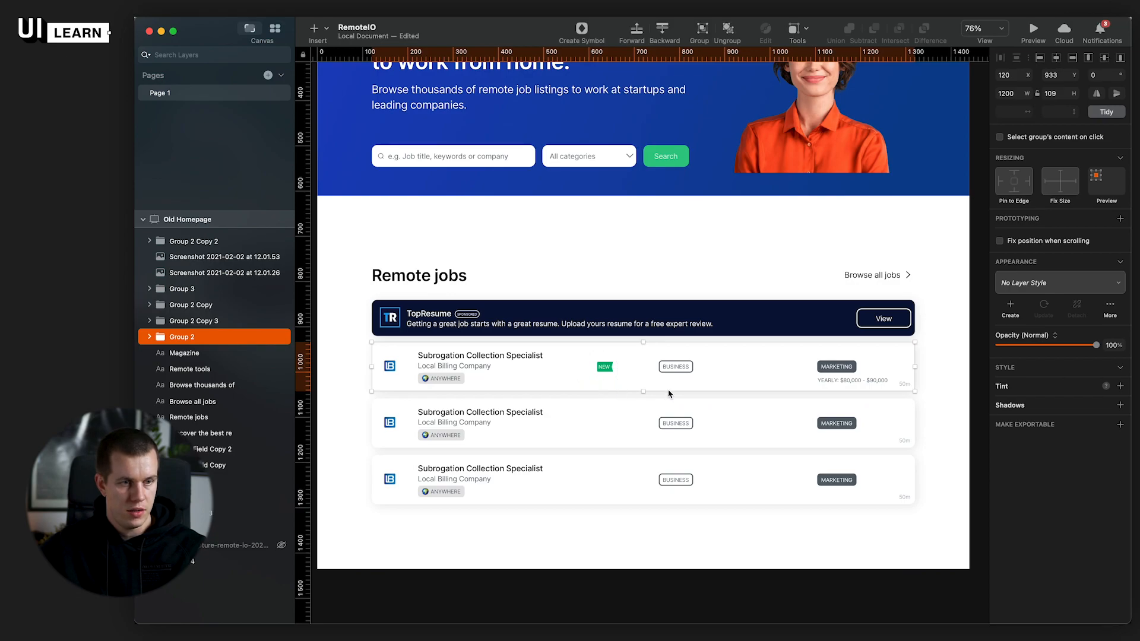
scroll(655, 365, "up", 5)
left_click(499, 346)
left_click(587, 346, "shift")
left_click(664, 342, "shift")
left_click_drag(664, 340, 756, 77)
left_click(792, 93)
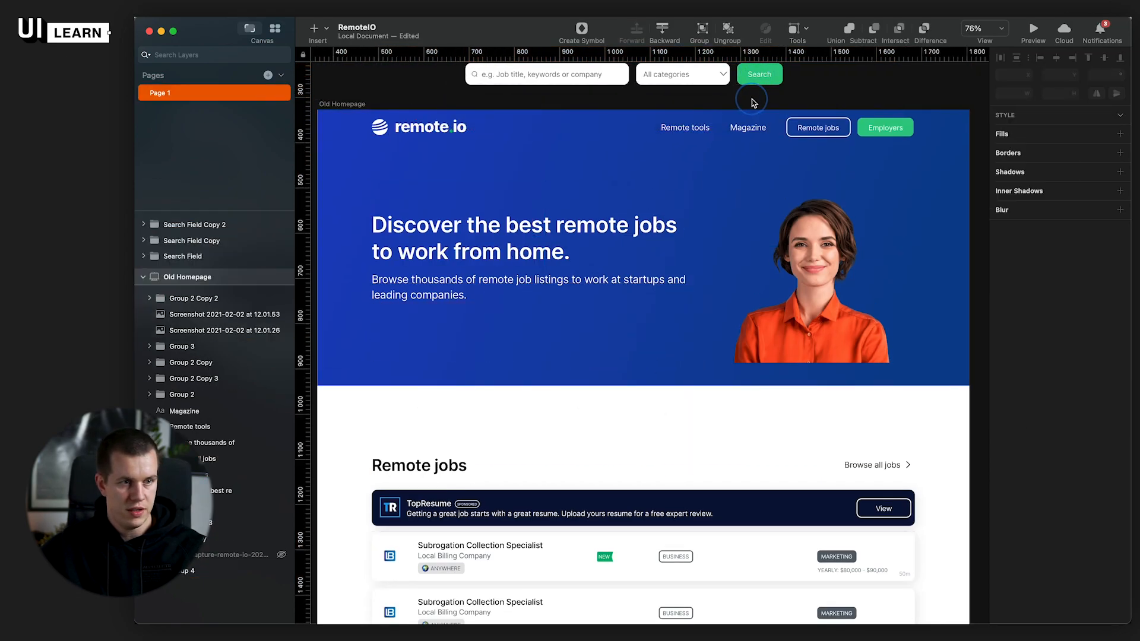
Step: Set the hero heading's character spacing to -0.3
left_click(592, 240)
left_click(1007, 378)
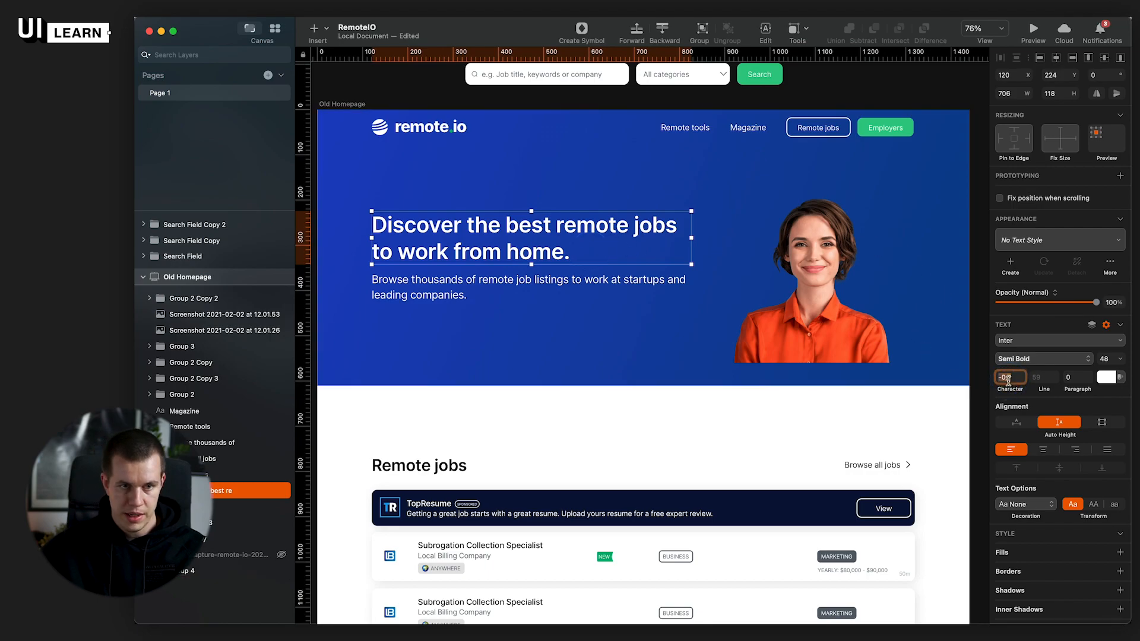
type("0")
key("Return")
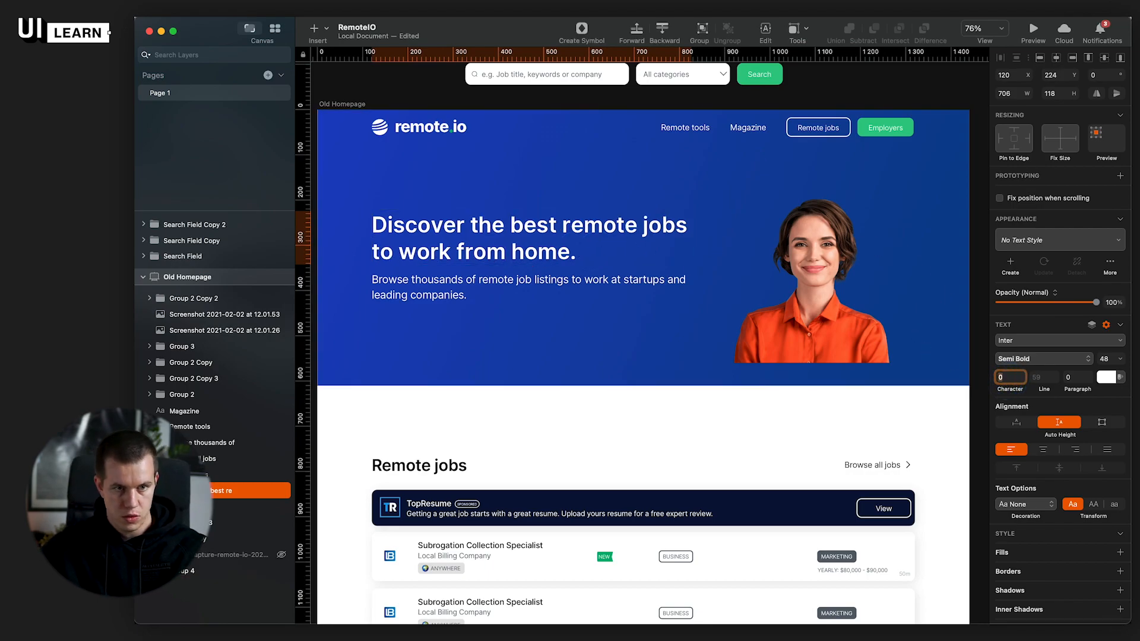
type("-0")
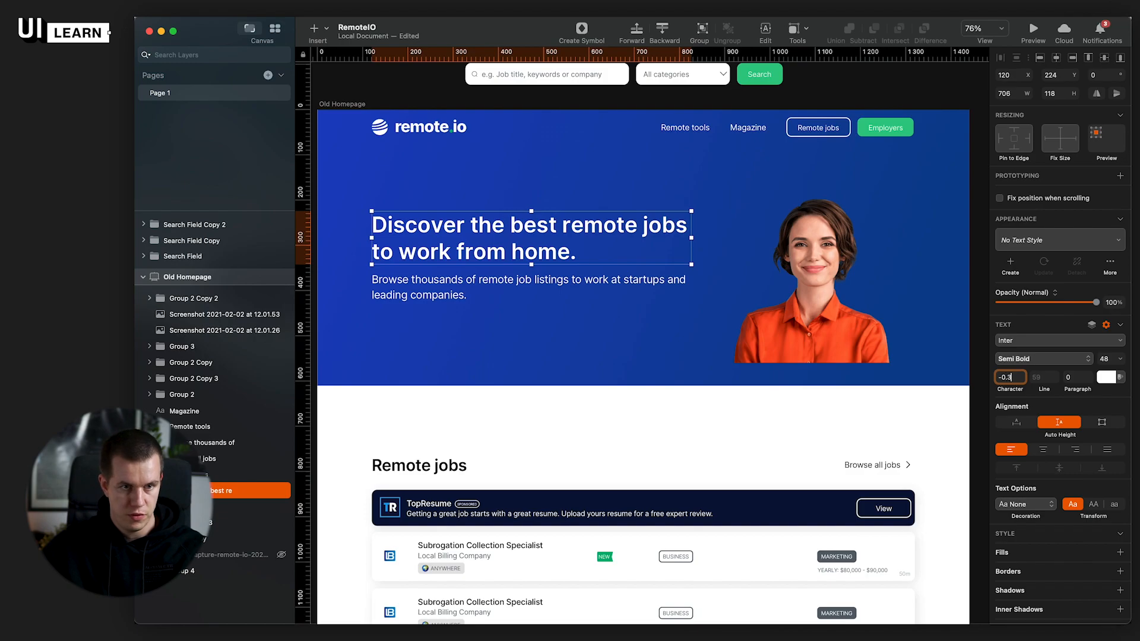
type(".3")
key("Return")
Step: Narrow the subtitle's text box to 639 wide and the hero heading's text box to 667 wide
left_click(547, 282)
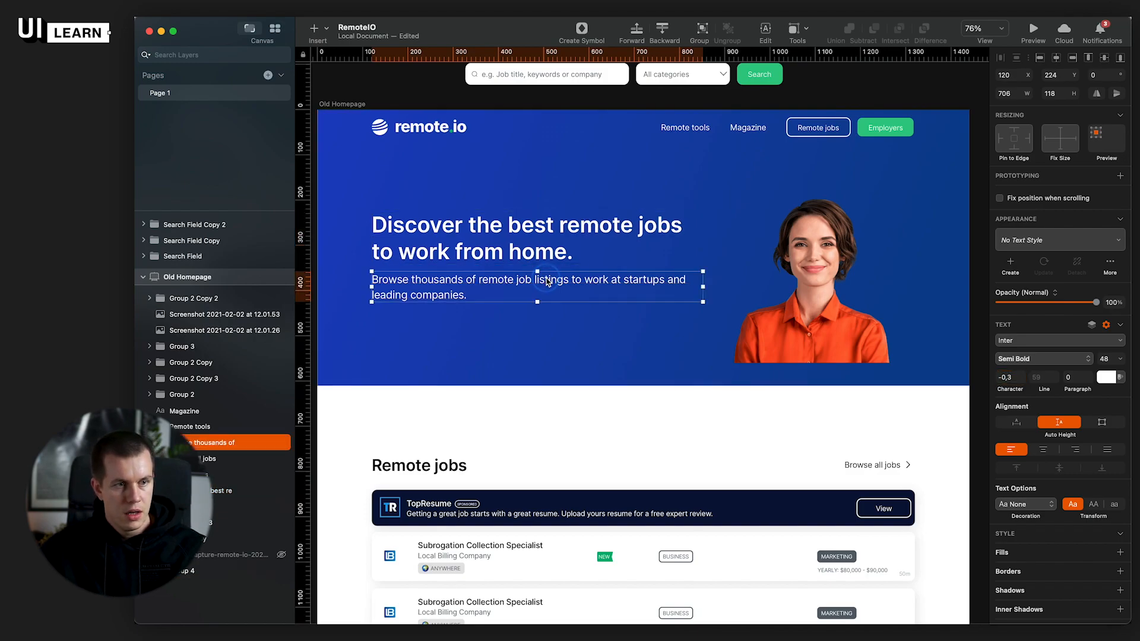
left_click(630, 230)
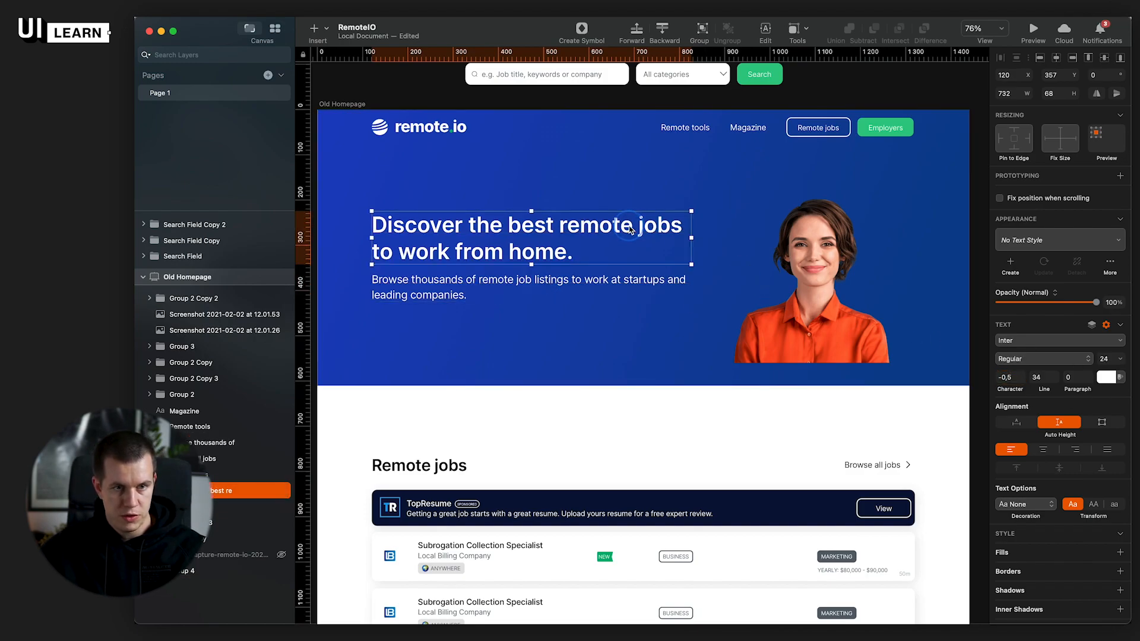
left_click(561, 287)
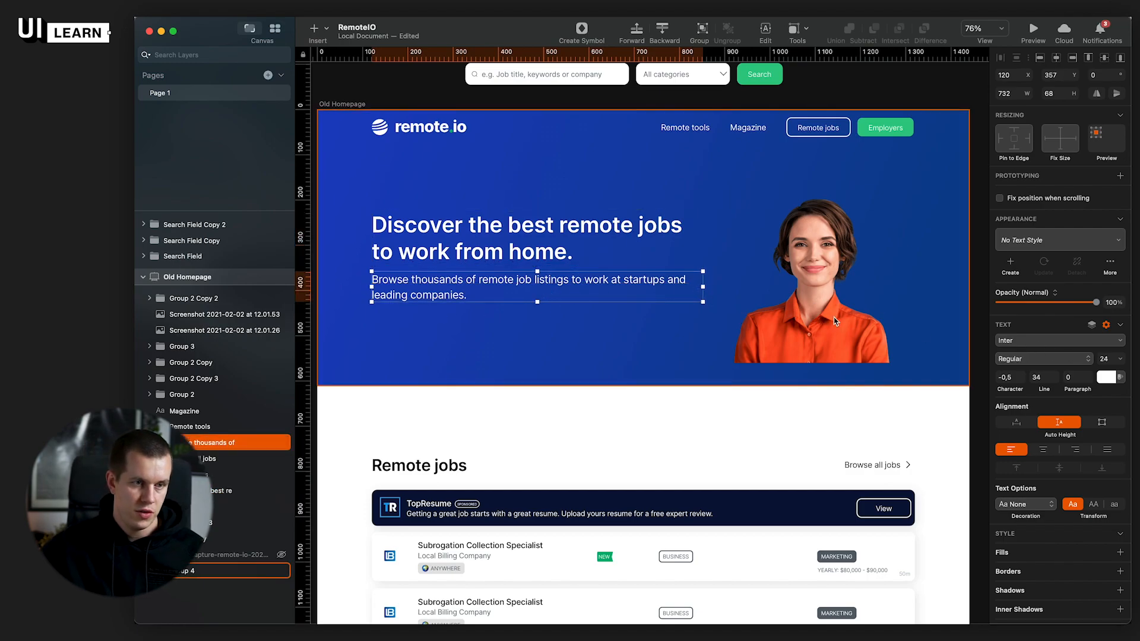
left_click_drag(703, 286, 661, 286)
left_click(677, 239)
left_click_drag(692, 239, 674, 240)
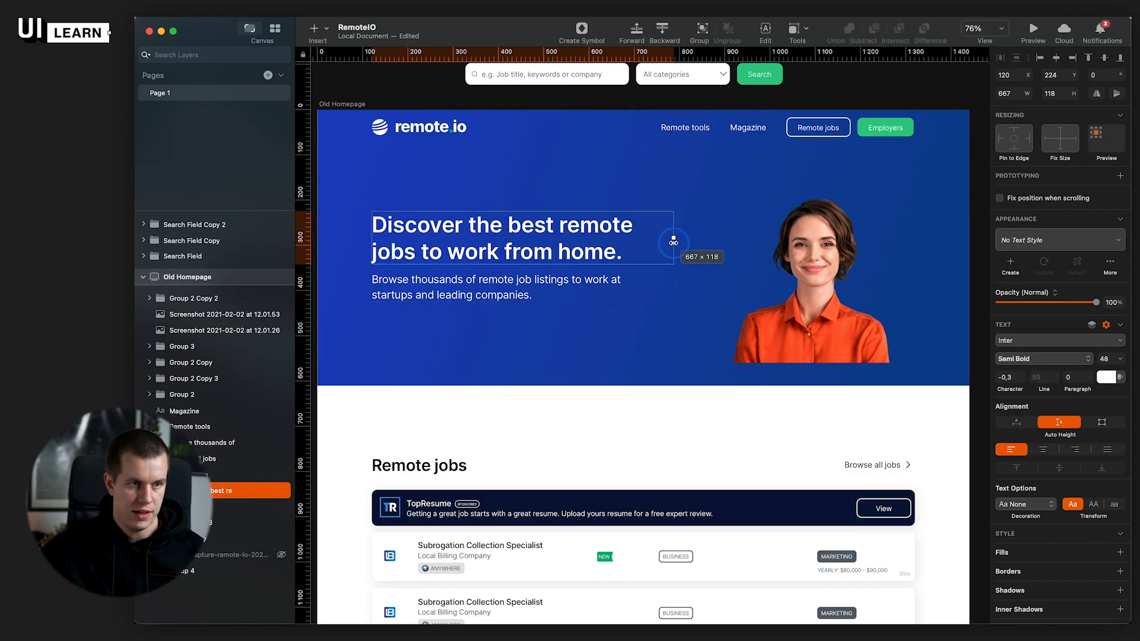
left_click(864, 425)
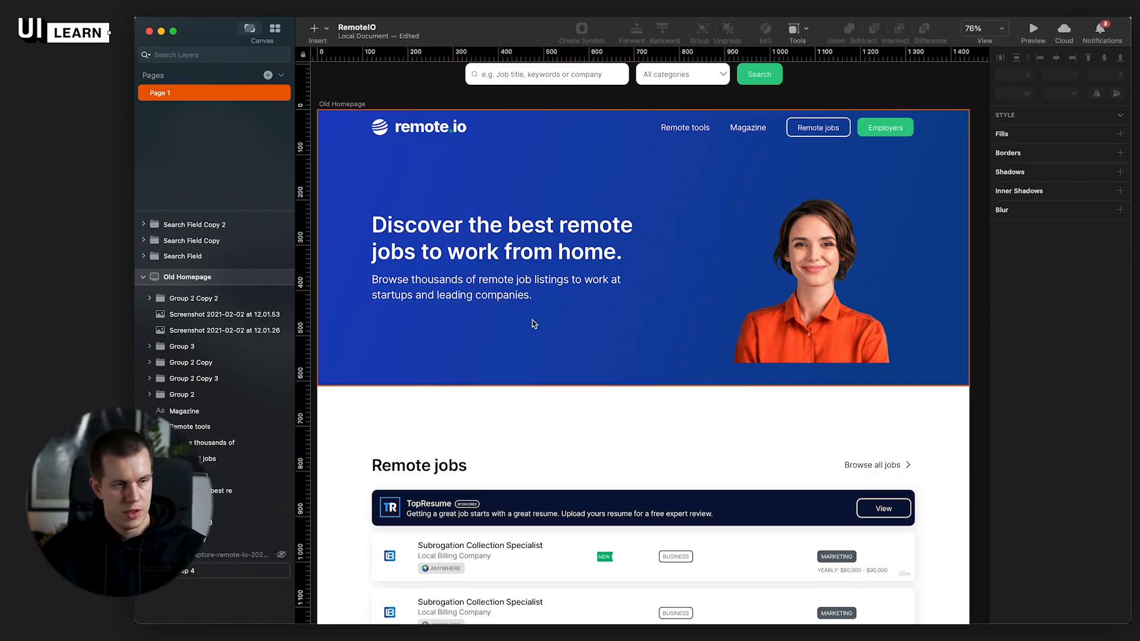
Step: Nudge the hero subtitle down to Y 358, 16 below the heading, and recolour its text pale blue E0E5FF
left_click(529, 300)
key("alt")
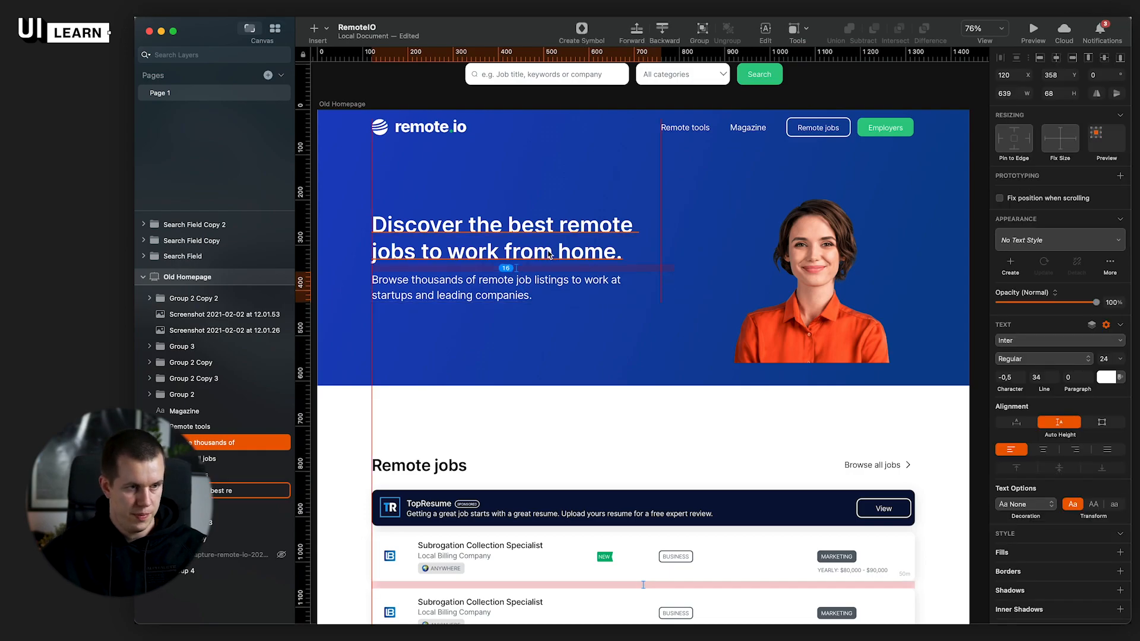
left_click(515, 299)
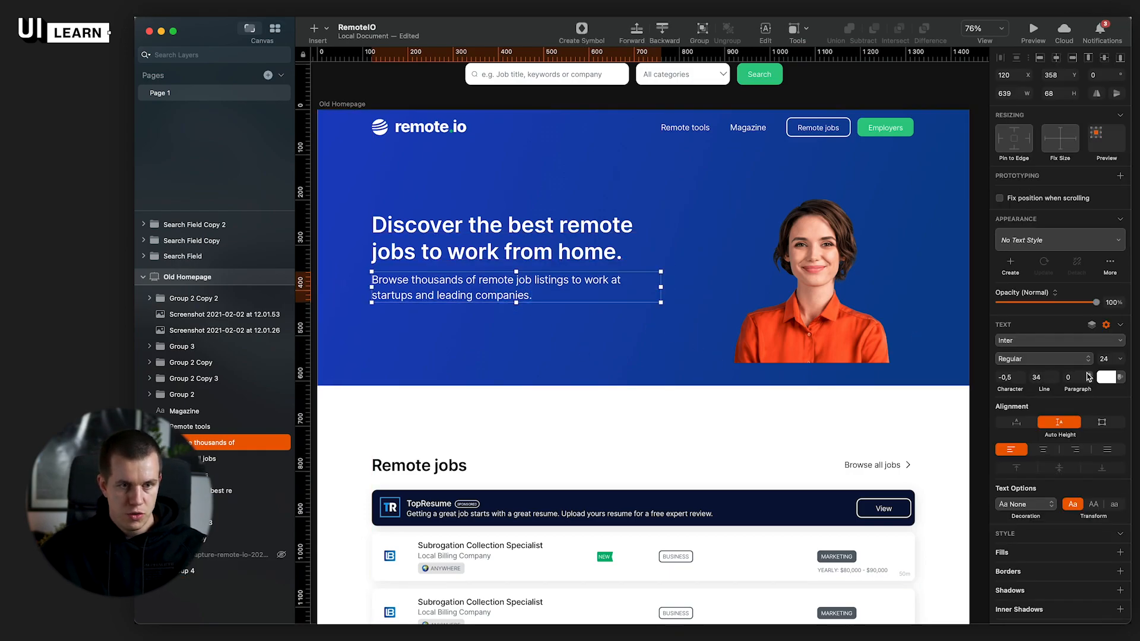
left_click(1105, 378)
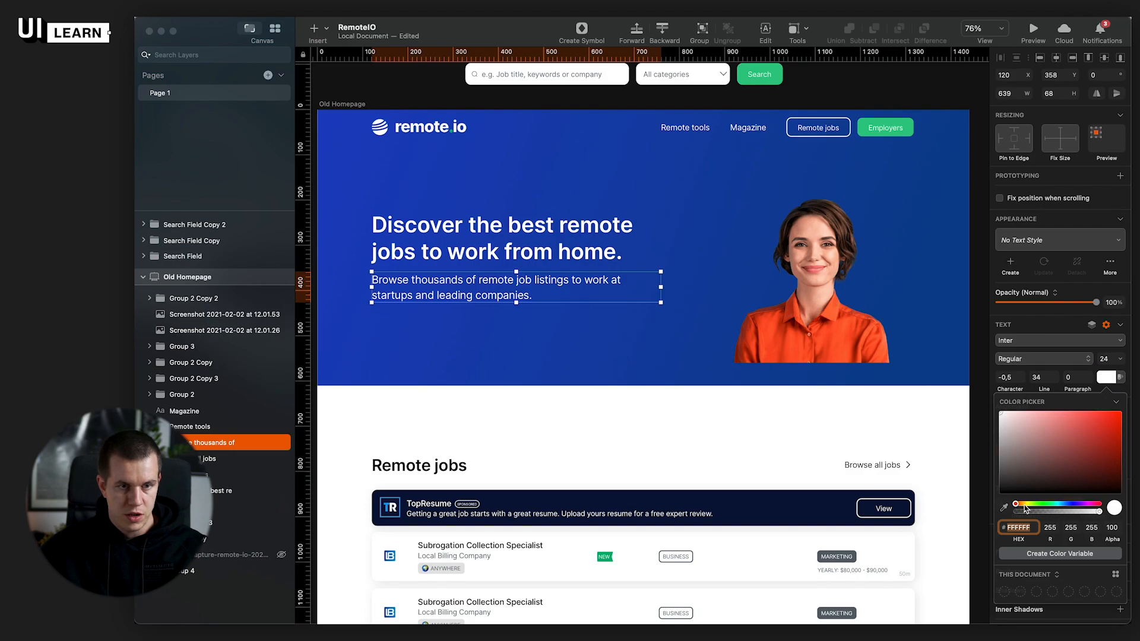
left_click_drag(1015, 505, 1068, 503)
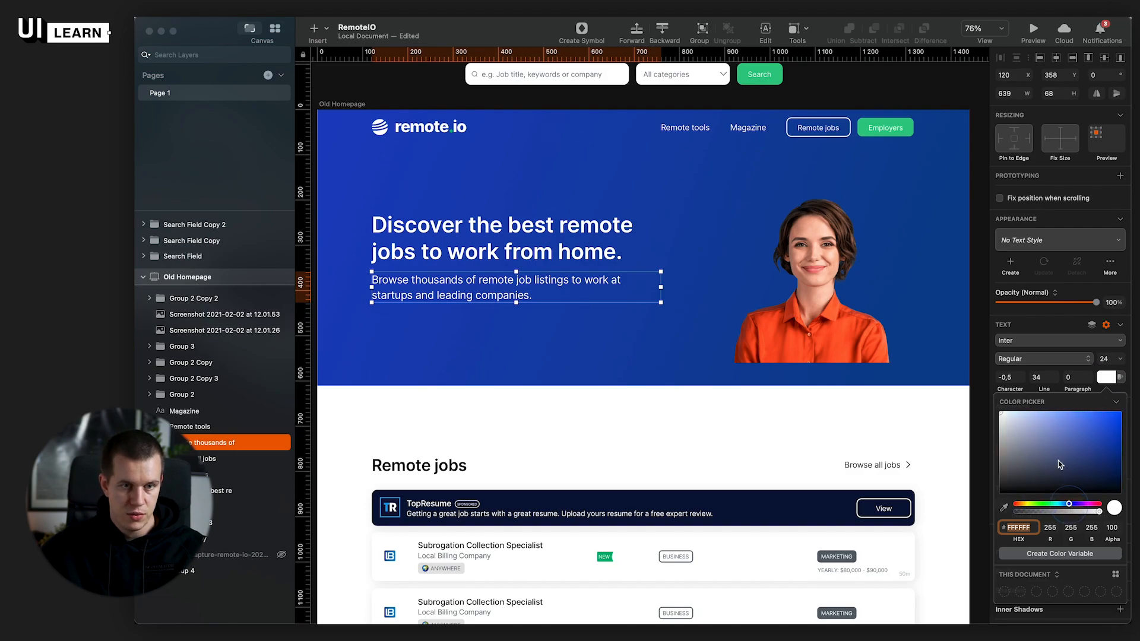
left_click_drag(1082, 419, 1011, 402)
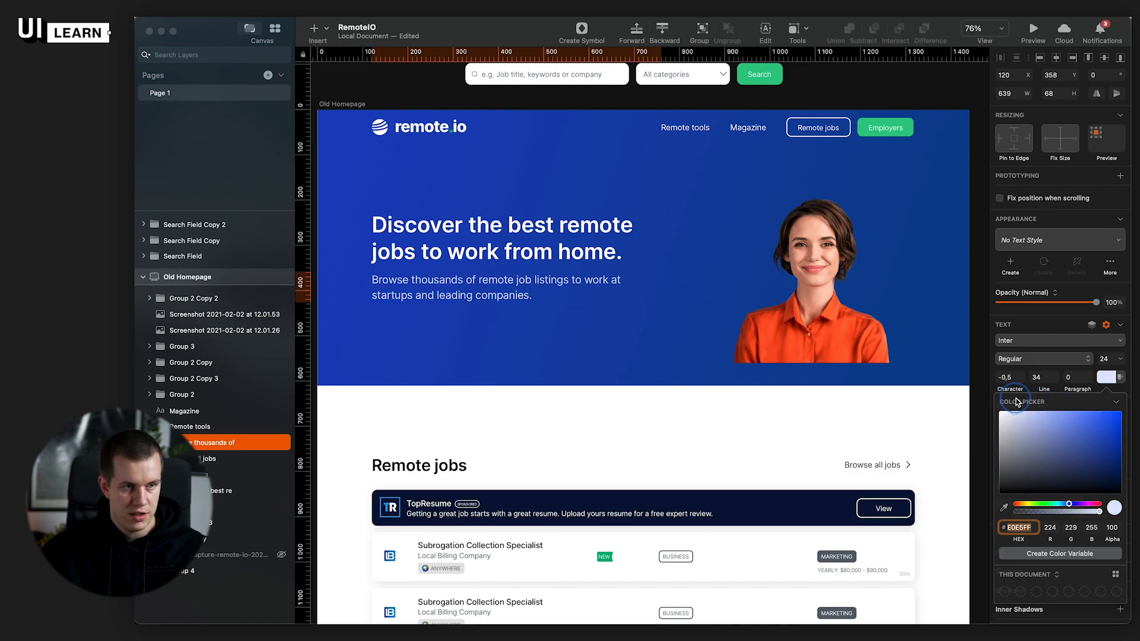
left_click(675, 409)
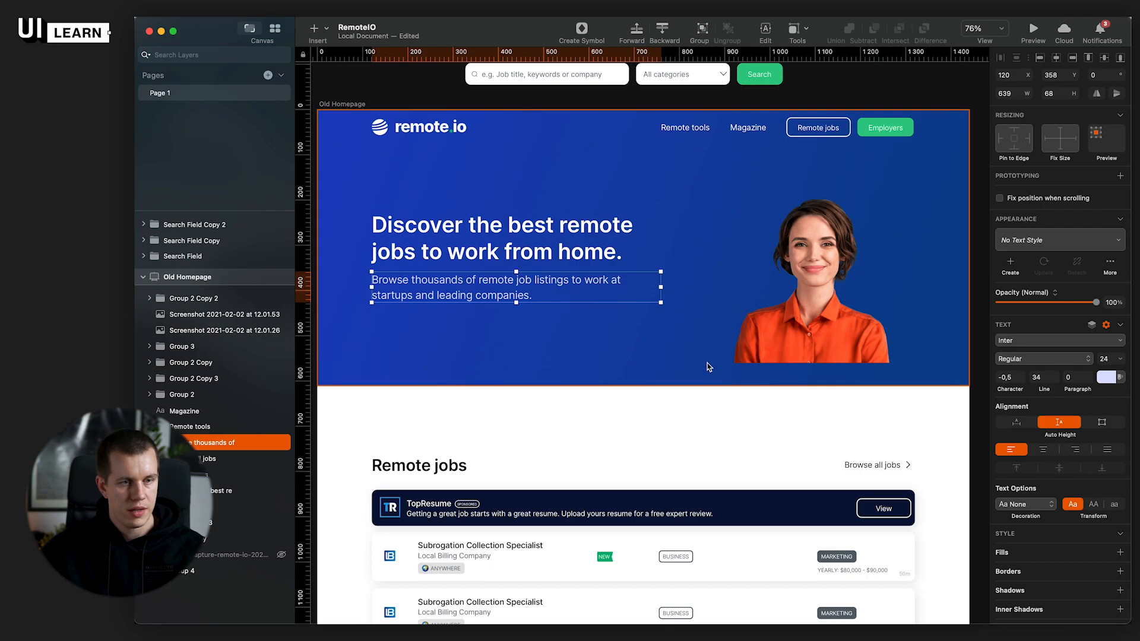
Step: Move the woman's portrait slightly up and closer to the hero text
left_click(792, 309)
left_click_drag(791, 309, 808, 309)
left_click(721, 429)
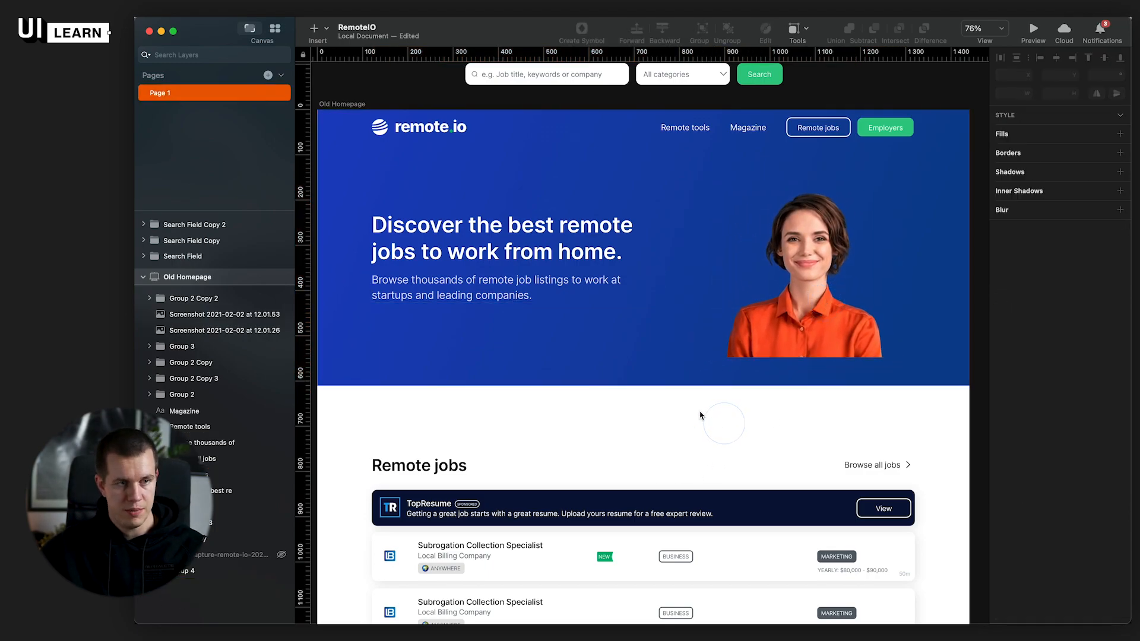
Step: Try a solid fill in place of the hero background's linear gradient and undo it
left_click(716, 371)
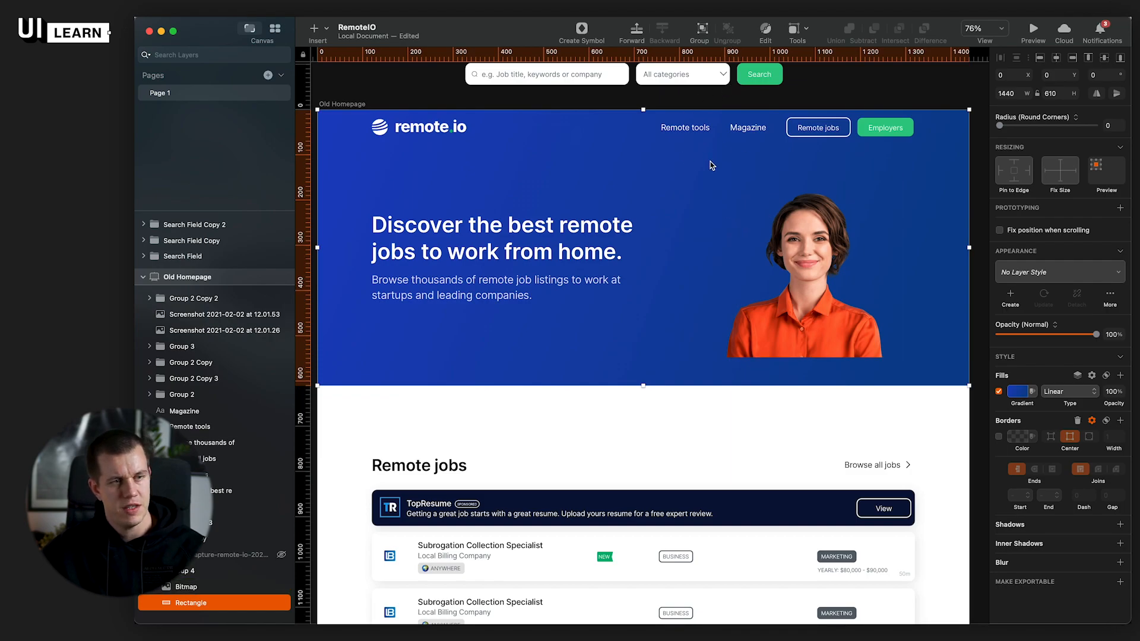
left_click(1017, 391)
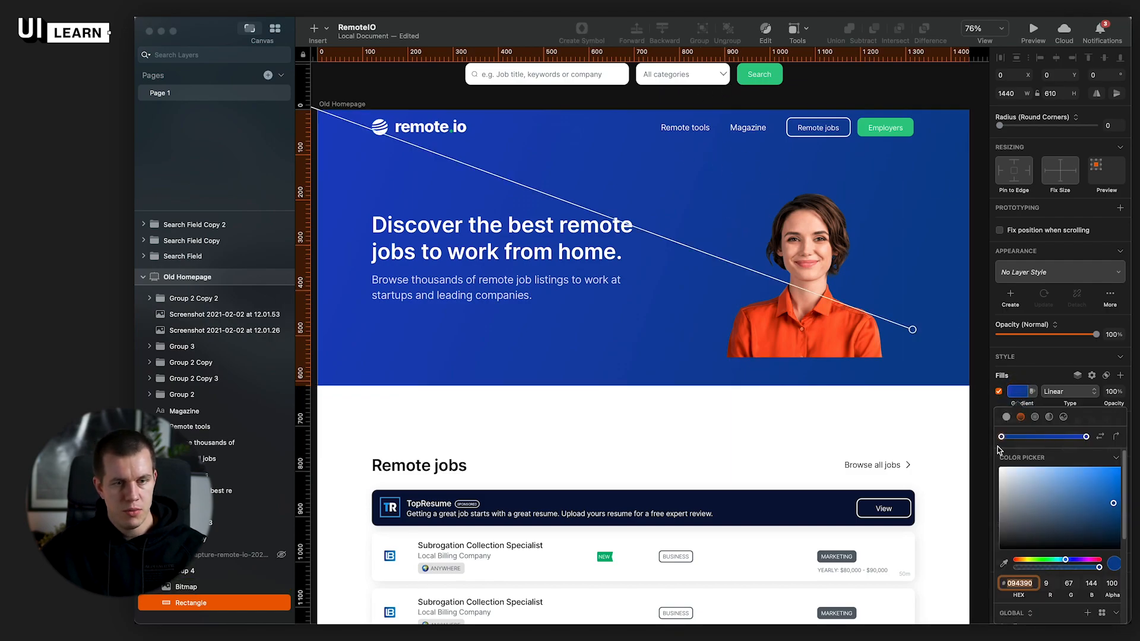
left_click(1006, 418)
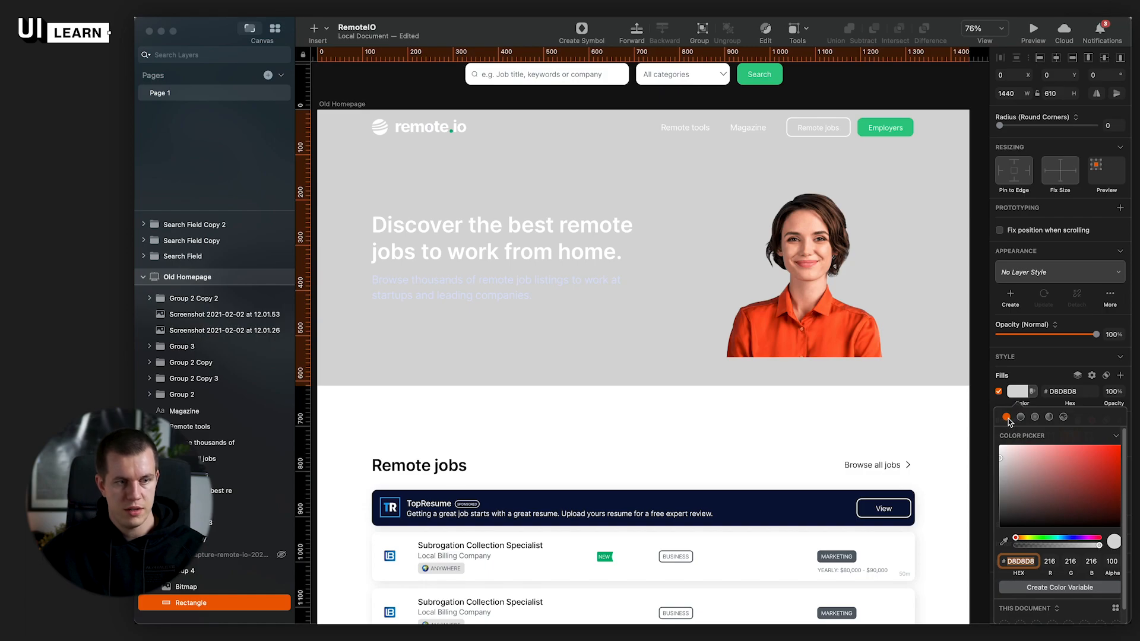
key("super+z")
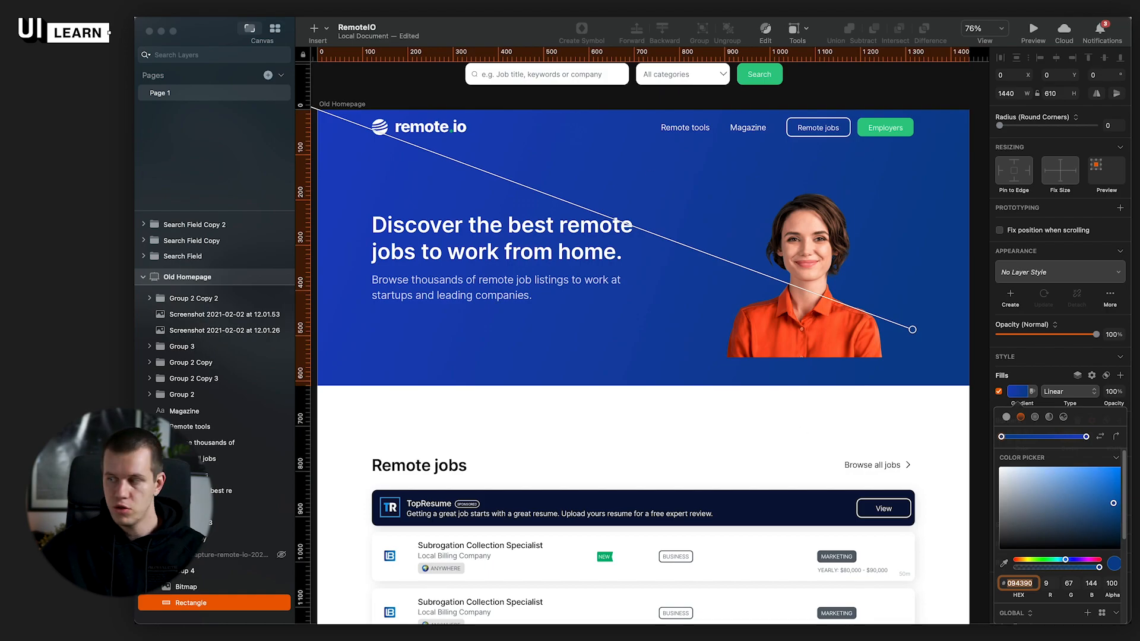
Step: Switch to the browser, open a job listing on remote.io, copy the blue of its Apply now button and return to the mockup
key("super+Tab")
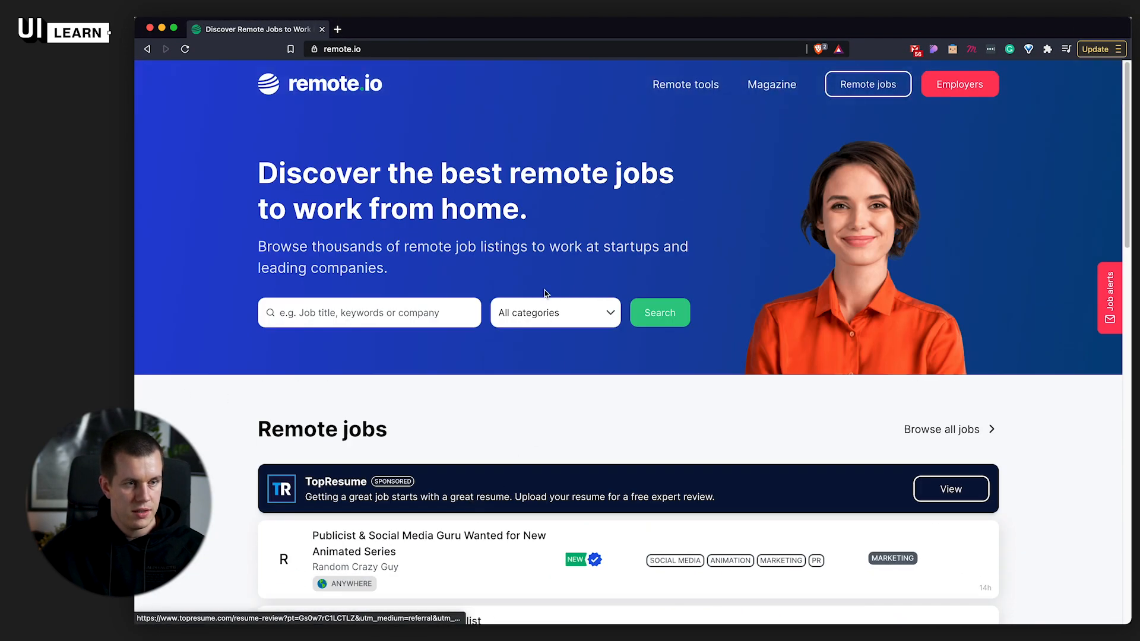
scroll(545, 293, "down", 10)
left_click(522, 336)
scroll(712, 356, "down", 6)
scroll(921, 246, "up", 6)
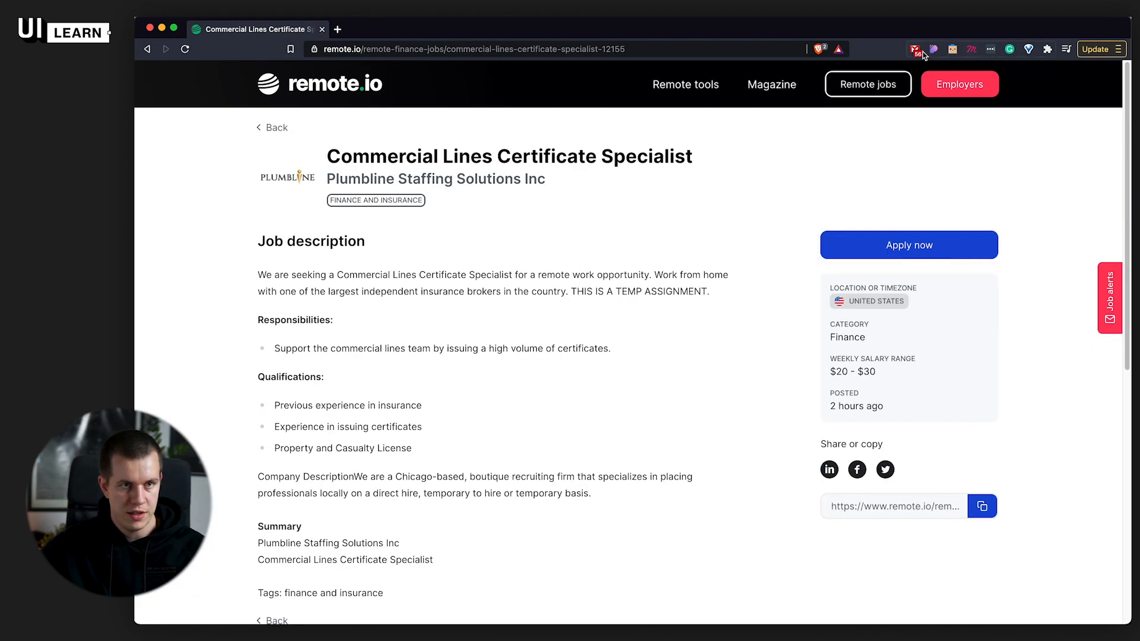
left_click(898, 243)
scroll(1020, 267, "down", 5)
double_click(984, 308)
left_click(162, 28)
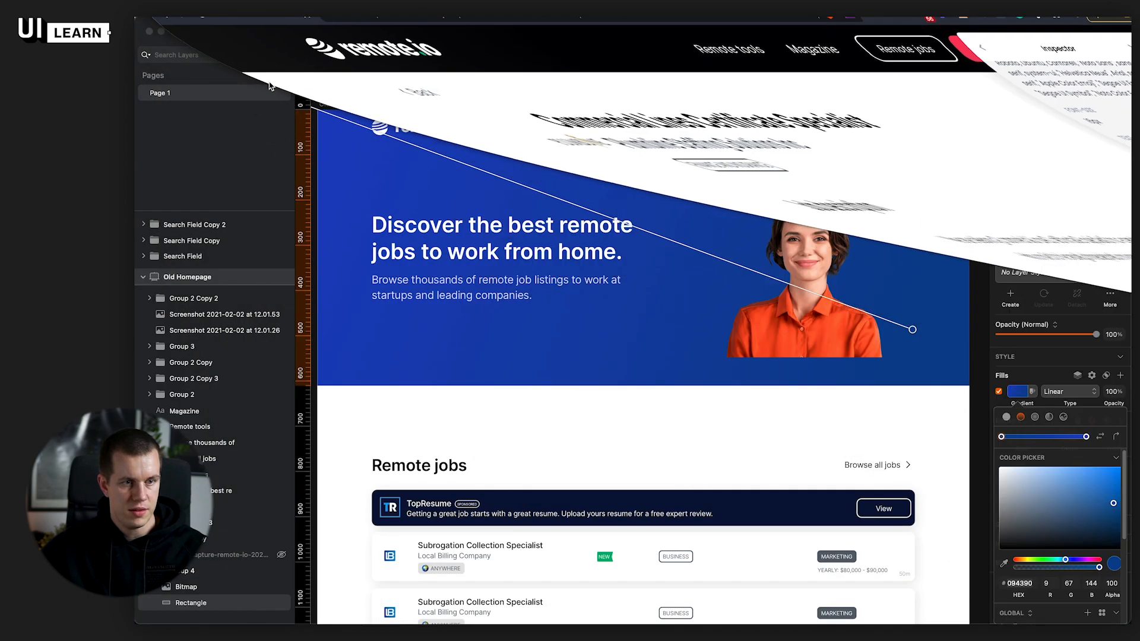
Step: Change the hero background to a solid fill of 174AD6 and show the colour values as HSB
left_click(1005, 417)
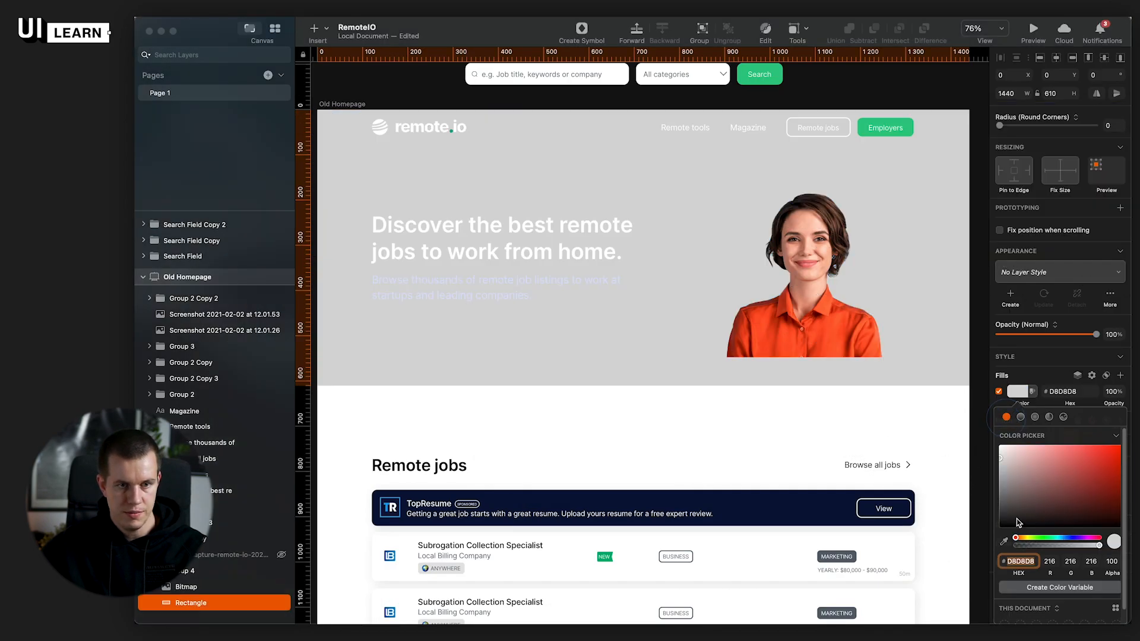
key("Return")
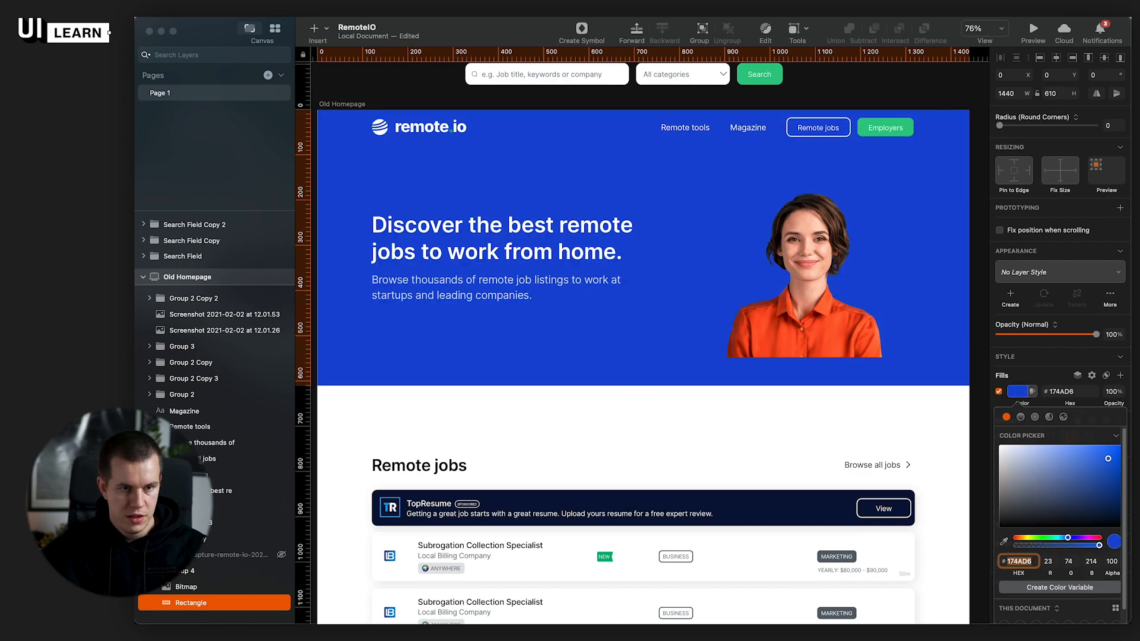
left_click(1036, 573)
left_click(1050, 598)
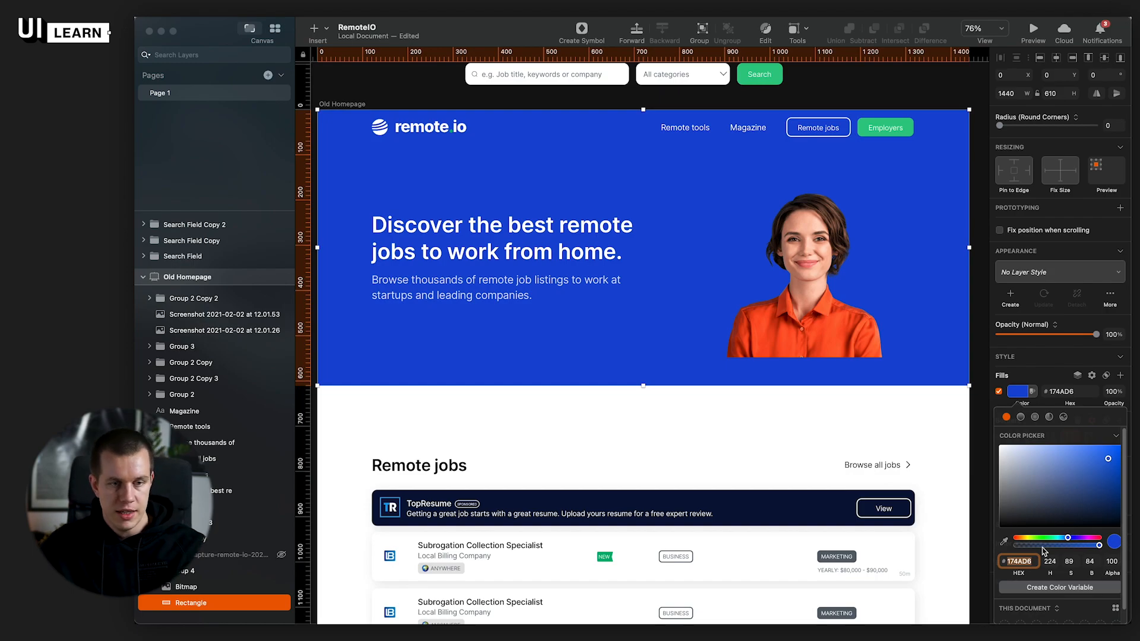
Step: Lighten the hero background to the pale blue F2F6FF by setting its saturation to 5 and its brightness to 100
left_click(1067, 561)
key("shift+Down")
key("shift+Down")
key("shift+Down")
key("shift+Down")
key("shift+Down")
key("shift+Down")
key("shift+Down")
key("shift+Down")
key("shift+Down")
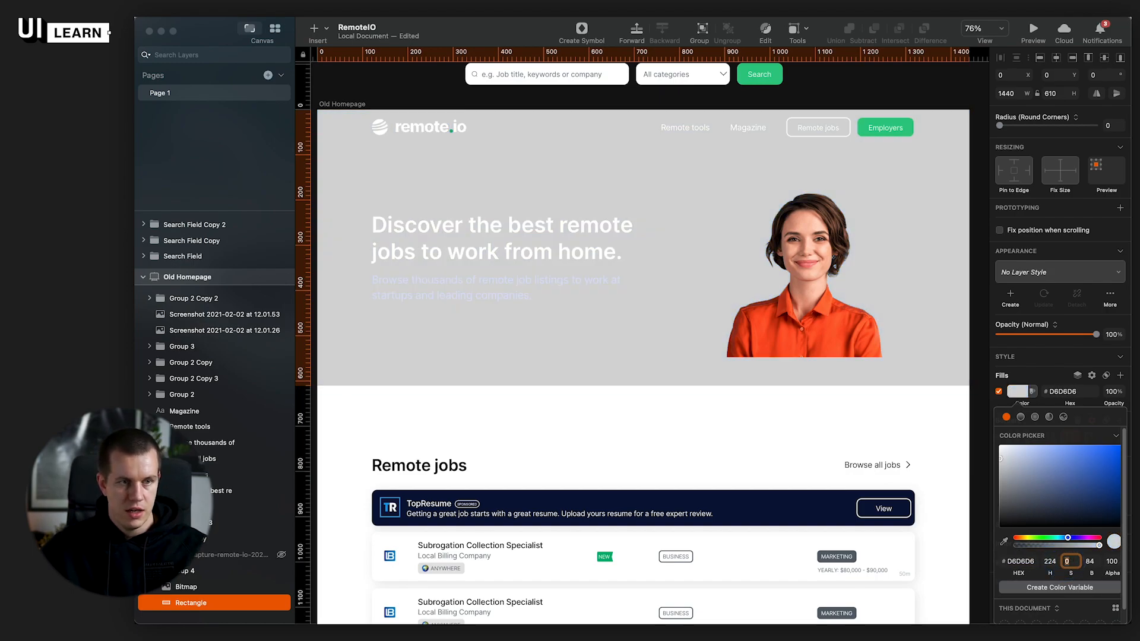
key("shift+Up")
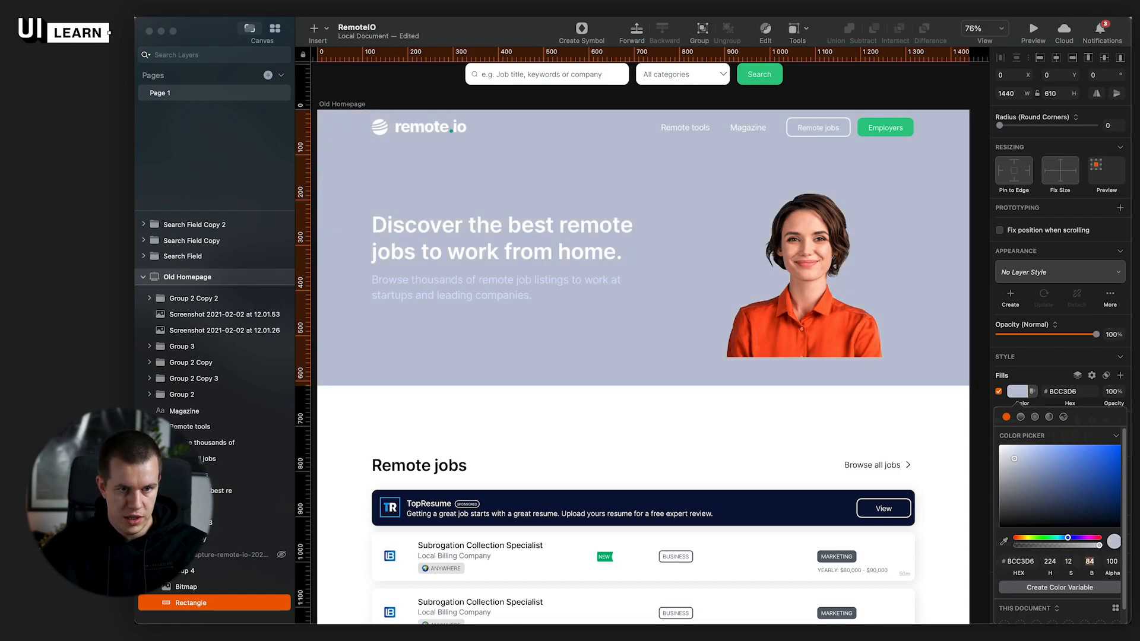
key("shift+Up")
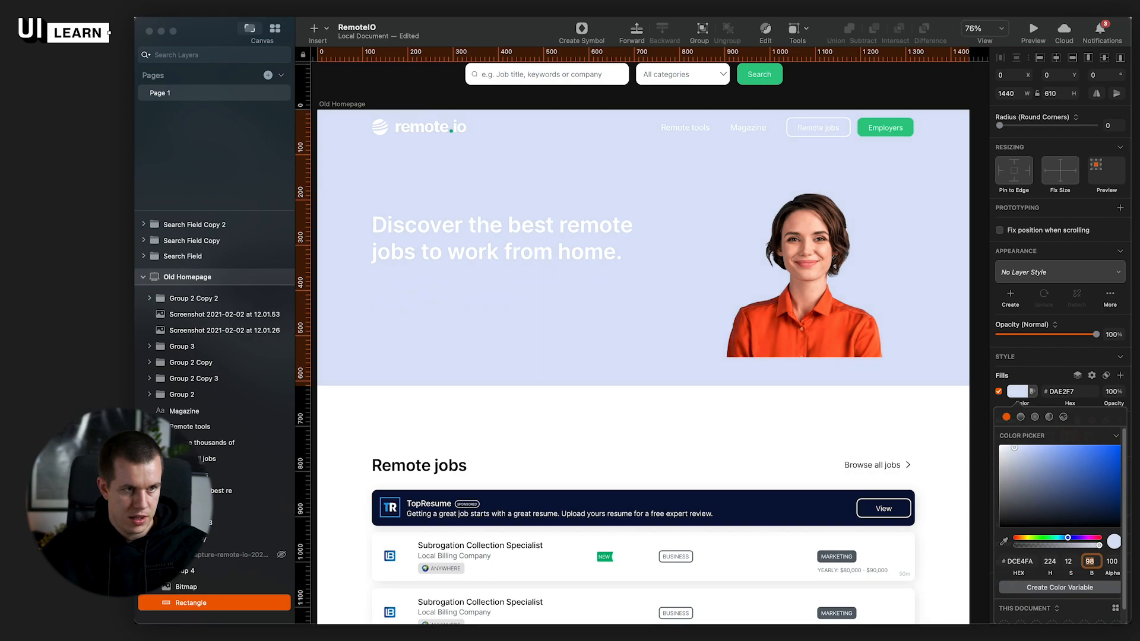
key("Tab")
key("Tab")
key("Tab")
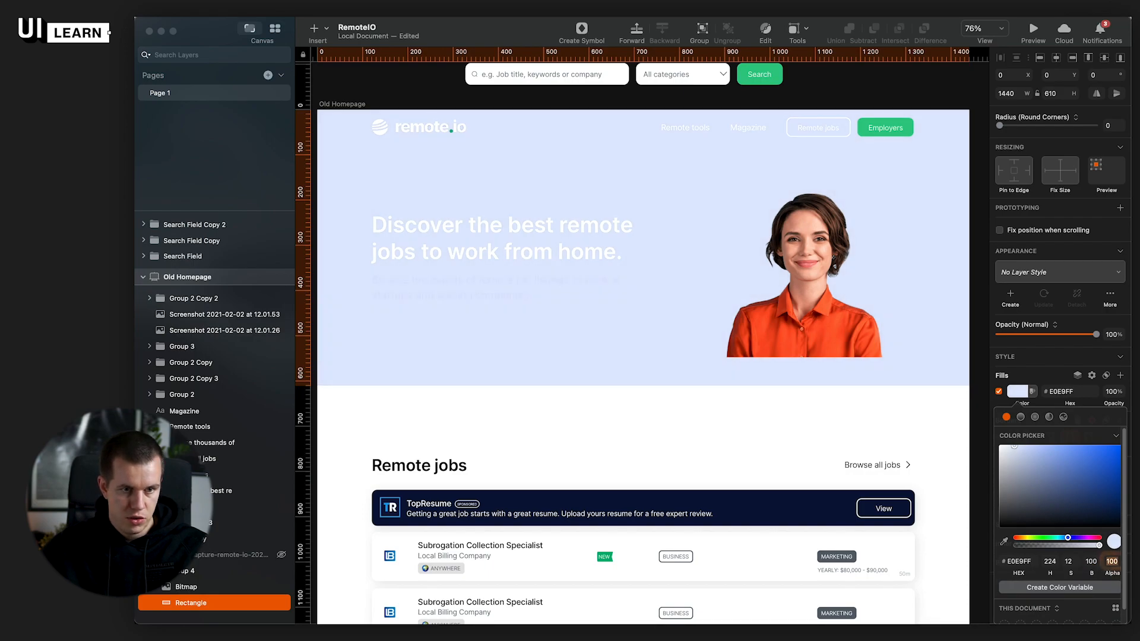
key("Down")
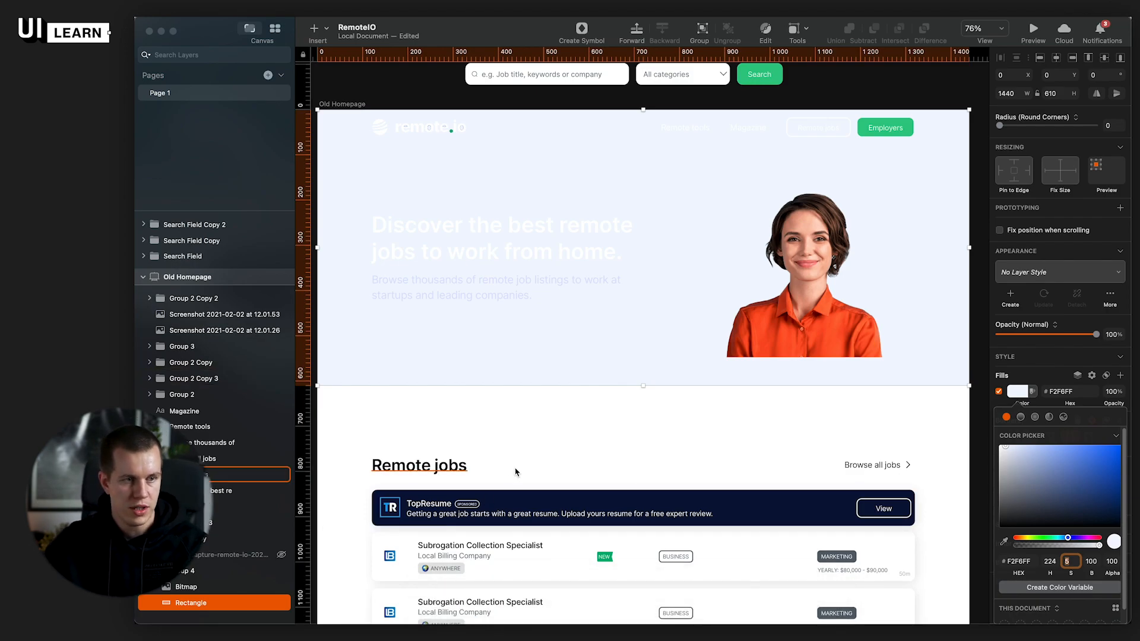
Step: Recolour the hero heading dark navy by sampling the TopResume banner's background
left_click(463, 247)
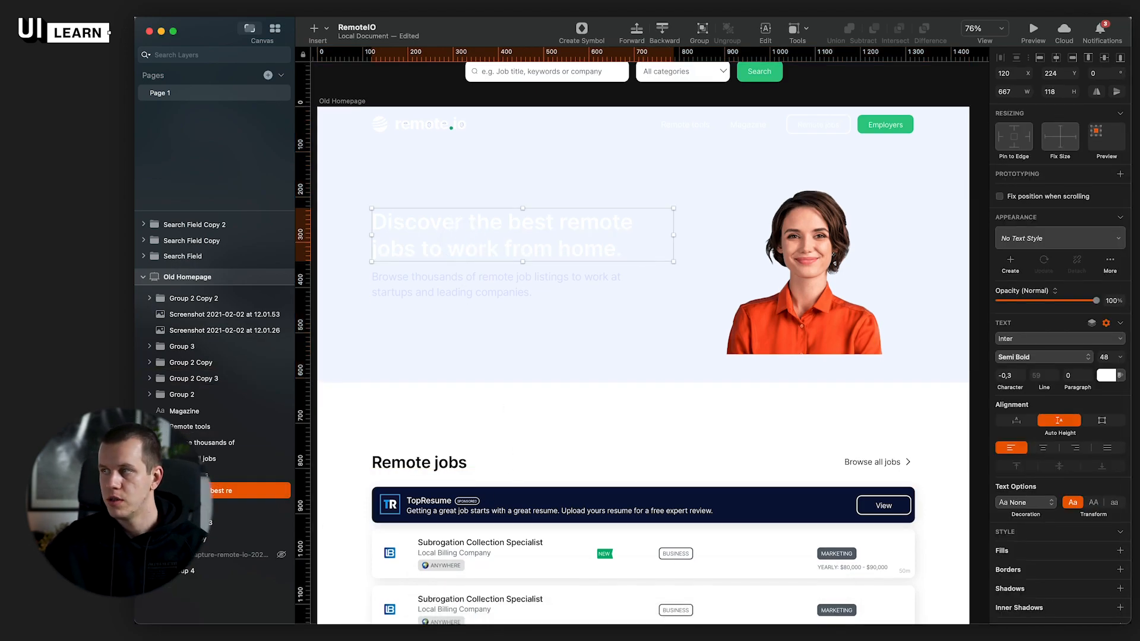
left_click(643, 499)
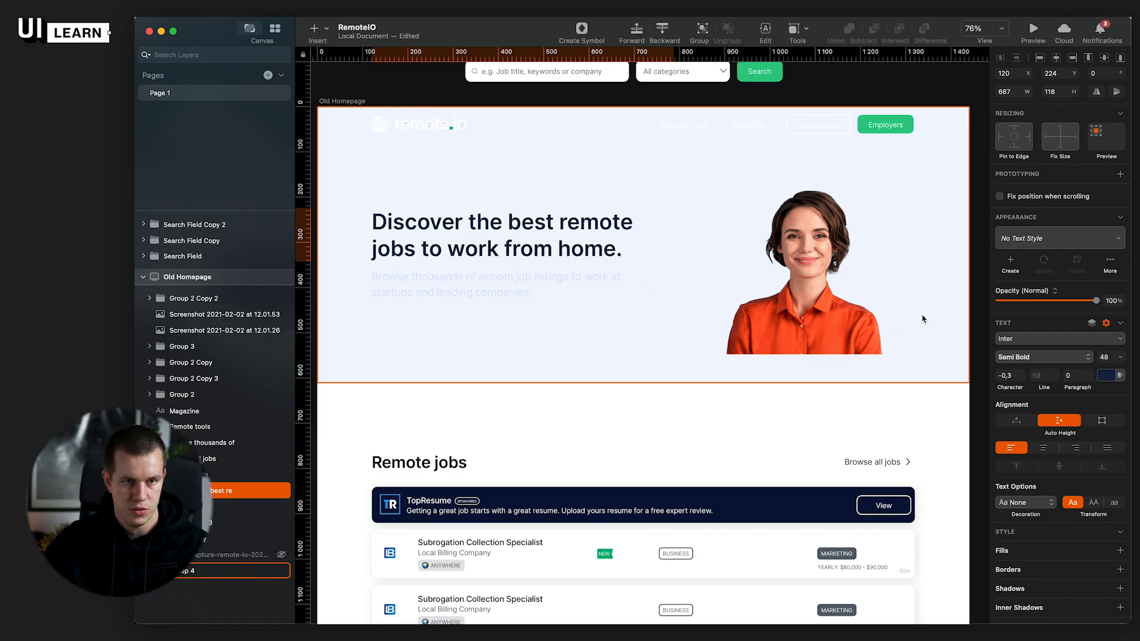
Step: Recolour the hero subheading and the Remote tools and Magazine links dark navy by sampling the navy already used on the page
left_click(416, 279)
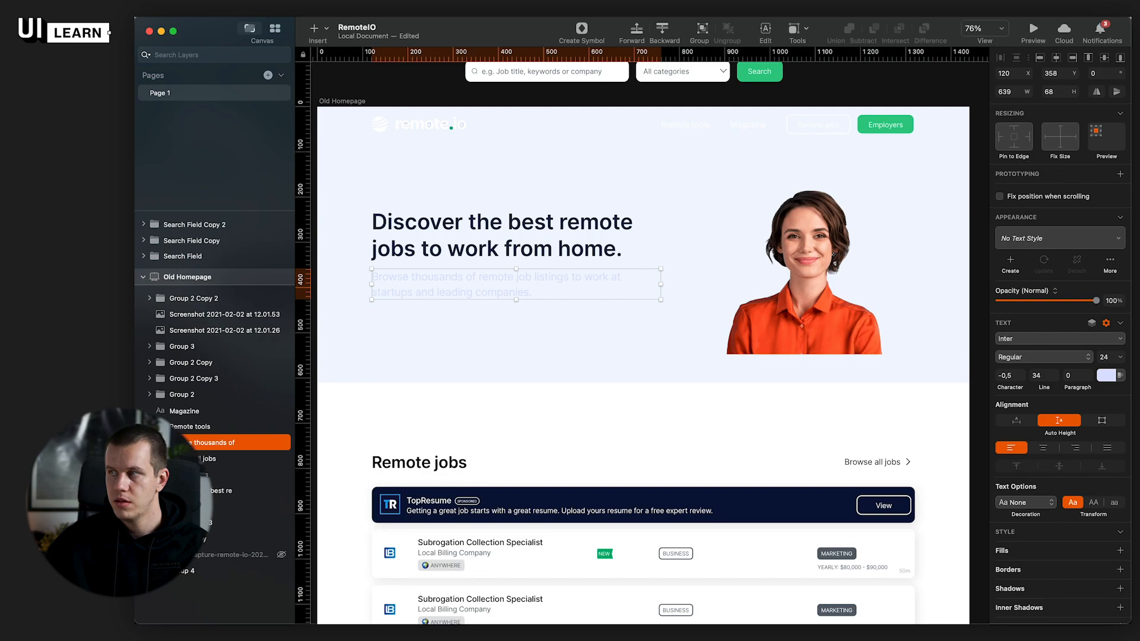
left_click(643, 500)
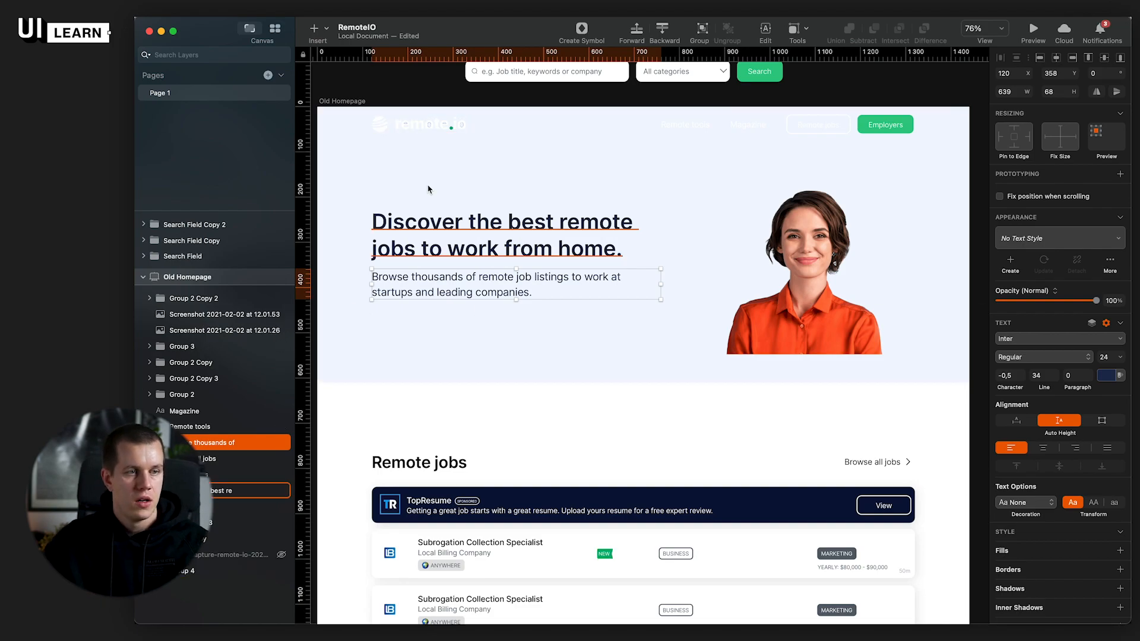
left_click(424, 130)
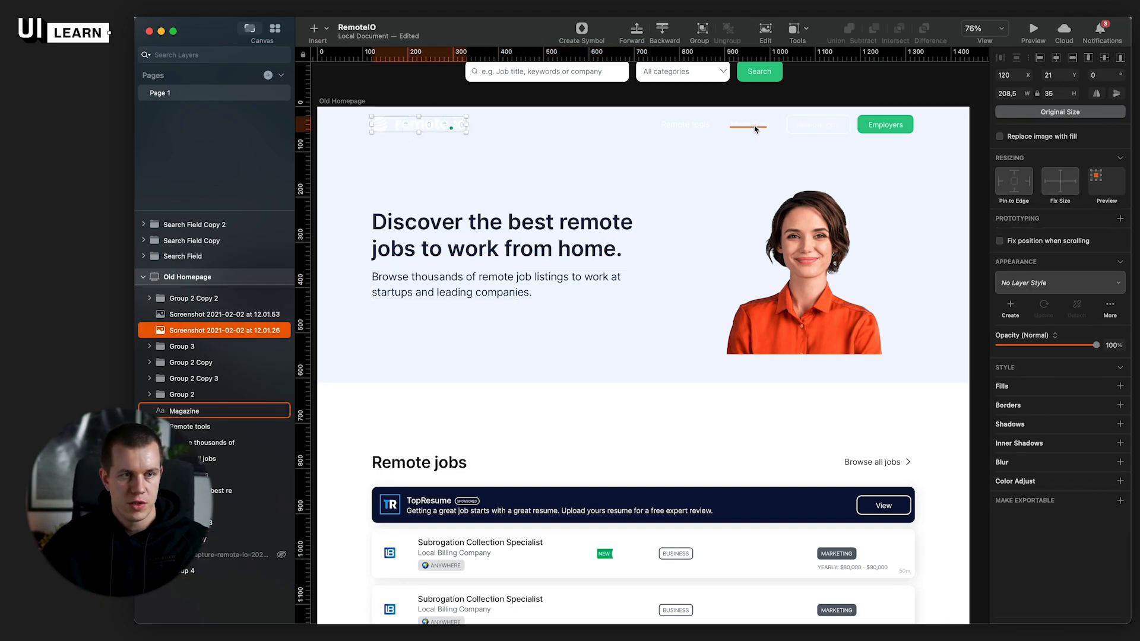
left_click(694, 132)
left_click(746, 125, "shift")
key("ctrl+c")
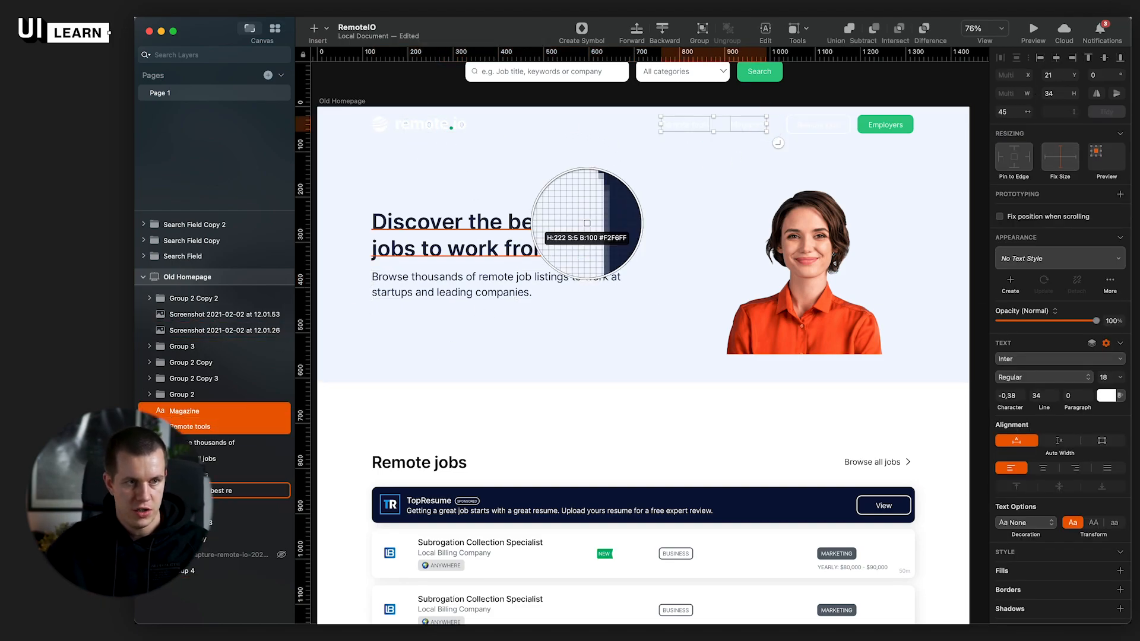
left_click(588, 221)
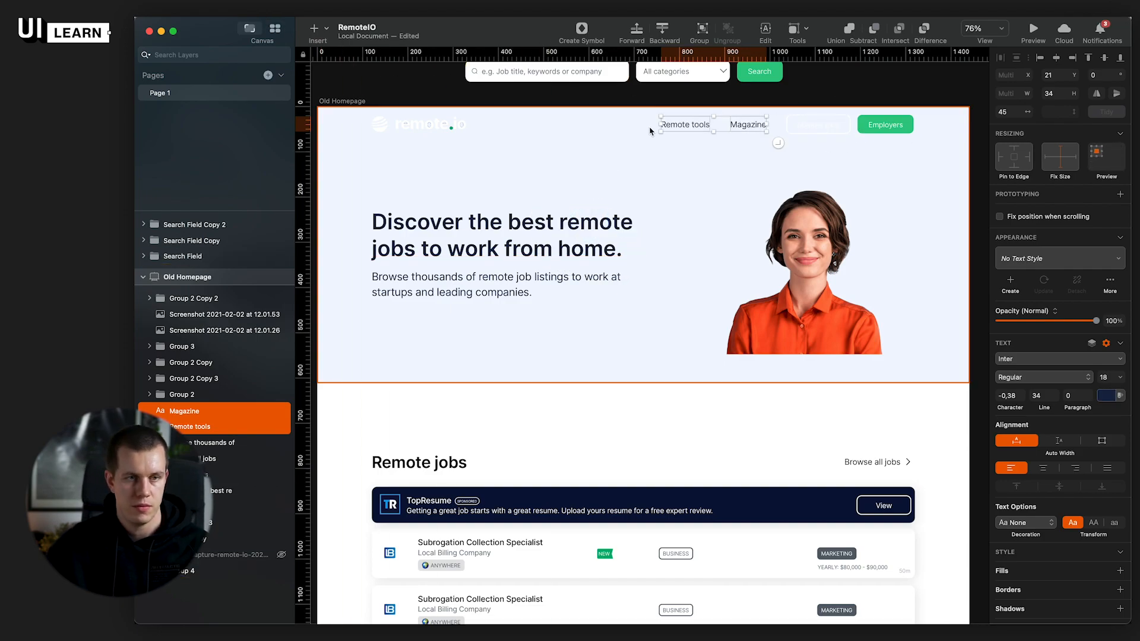
Step: Recolour the Remote jobs button's border and label dark navy by sampling the hero heading
scroll(769, 112, "up", 3)
left_click(809, 140)
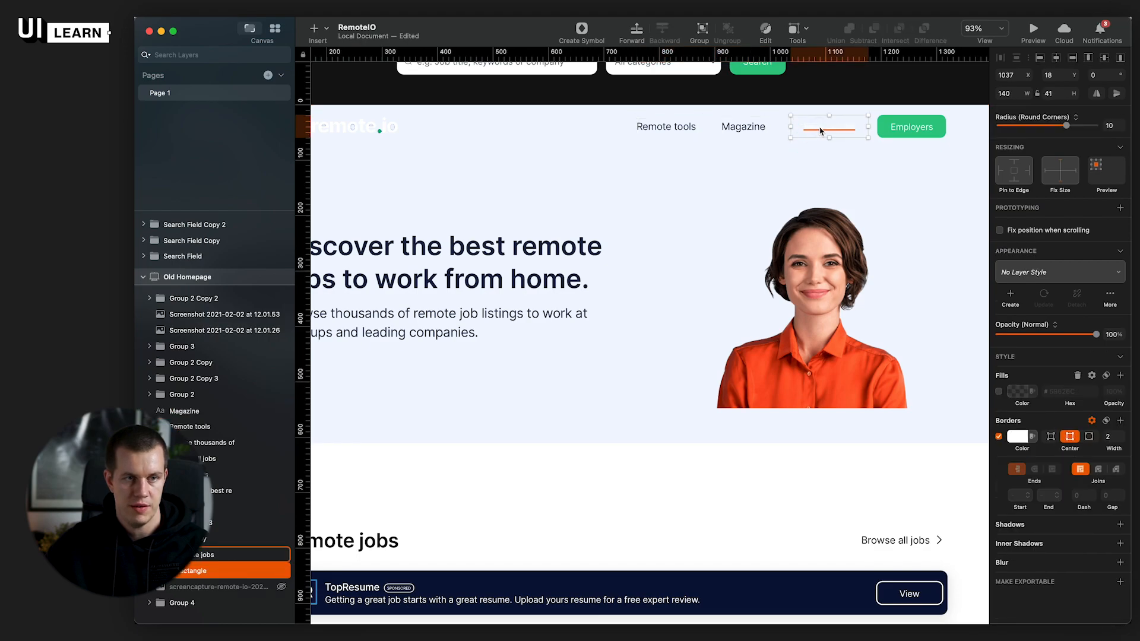
left_click(820, 129, "shift")
key("ctrl+c")
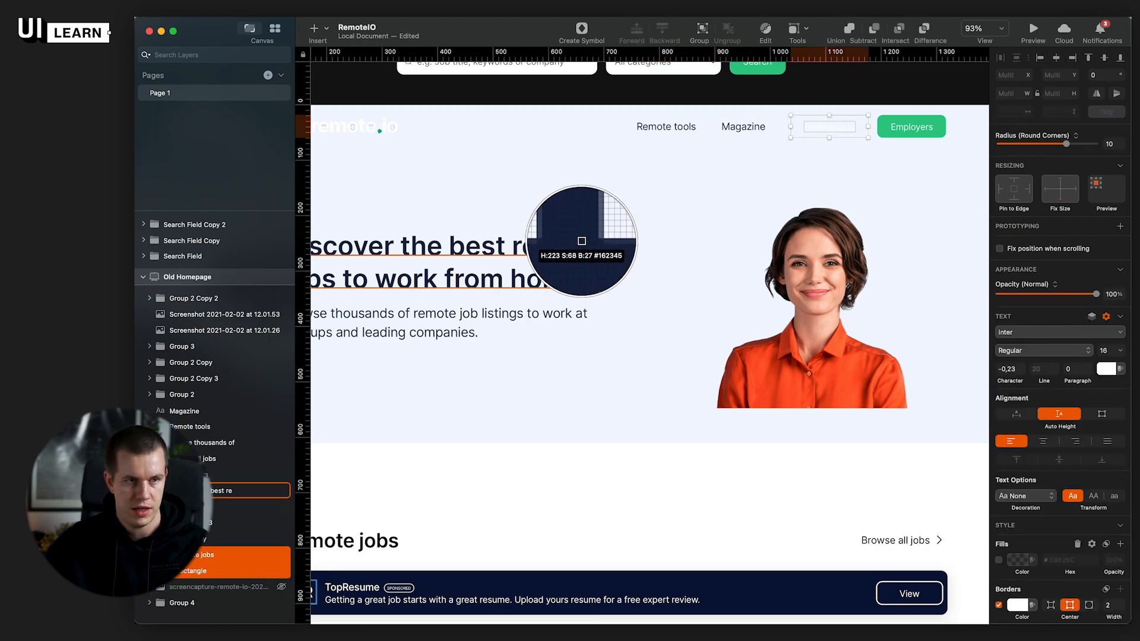
left_click(581, 242)
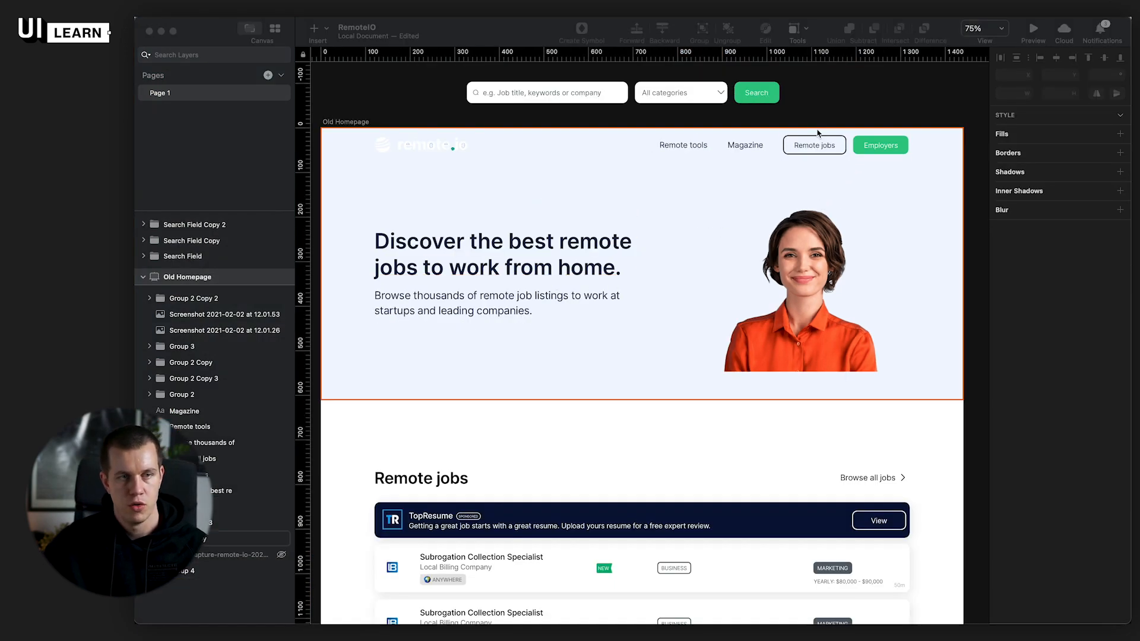
left_click(879, 101)
mouse_move(552, 422)
left_mouse_down()
mouse_move(587, 428)
mouse_move(537, 416)
left_mouse_up()
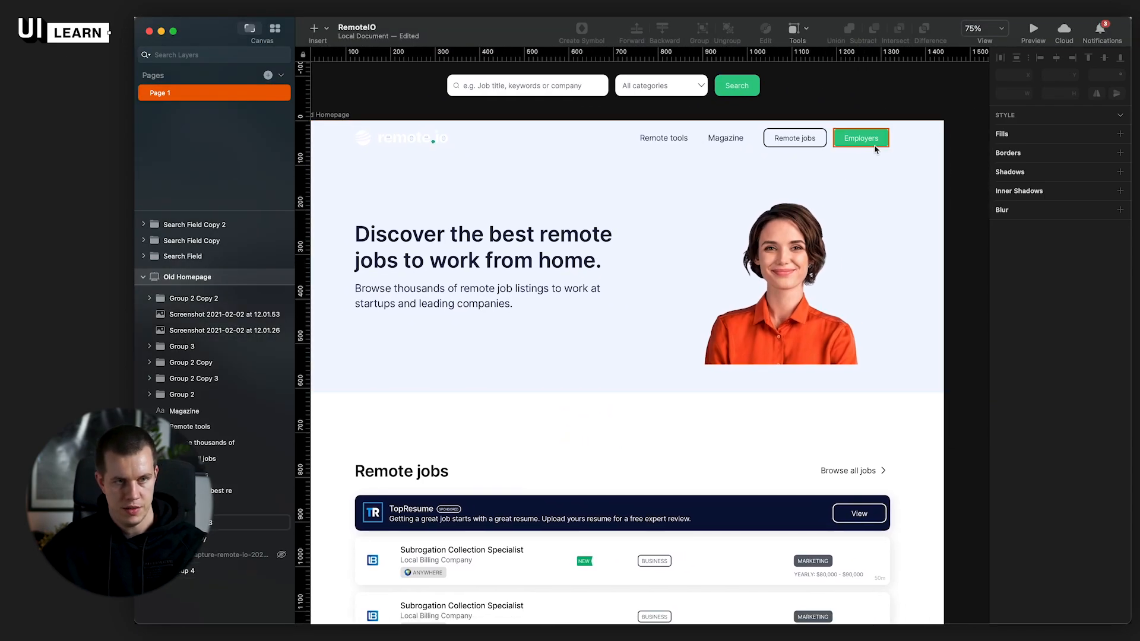
Step: Reduce the border width of the Remote jobs button to 1
scroll(876, 148, "up", 5)
scroll(858, 150, "up", 5)
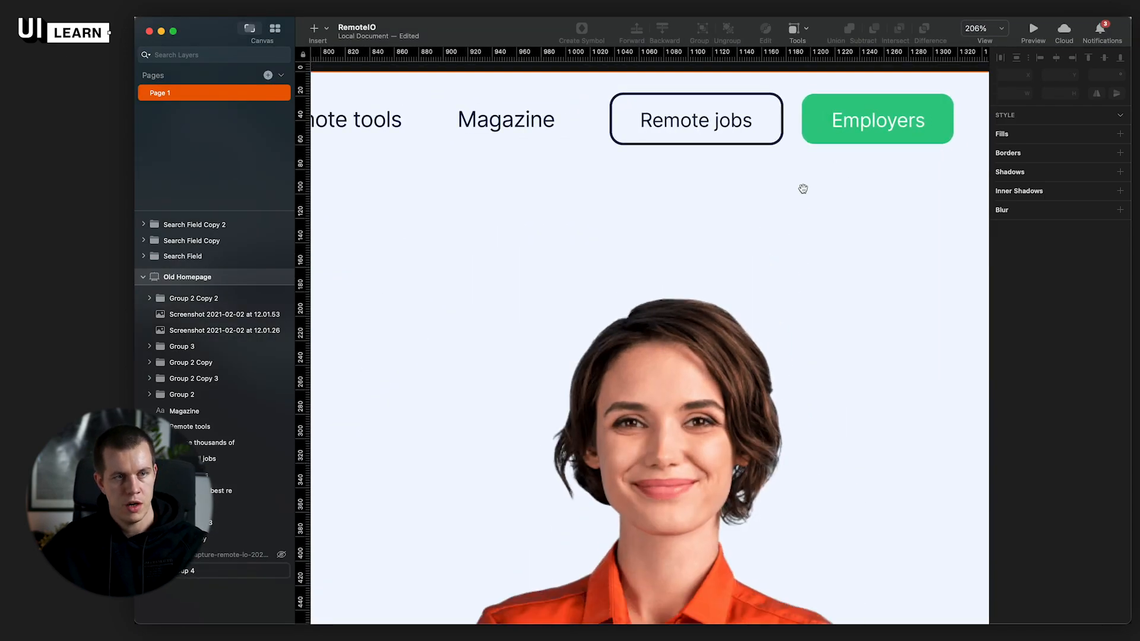
scroll(801, 189, "right", 4)
scroll(802, 188, "up", 2)
left_click(593, 188)
left_click(591, 193)
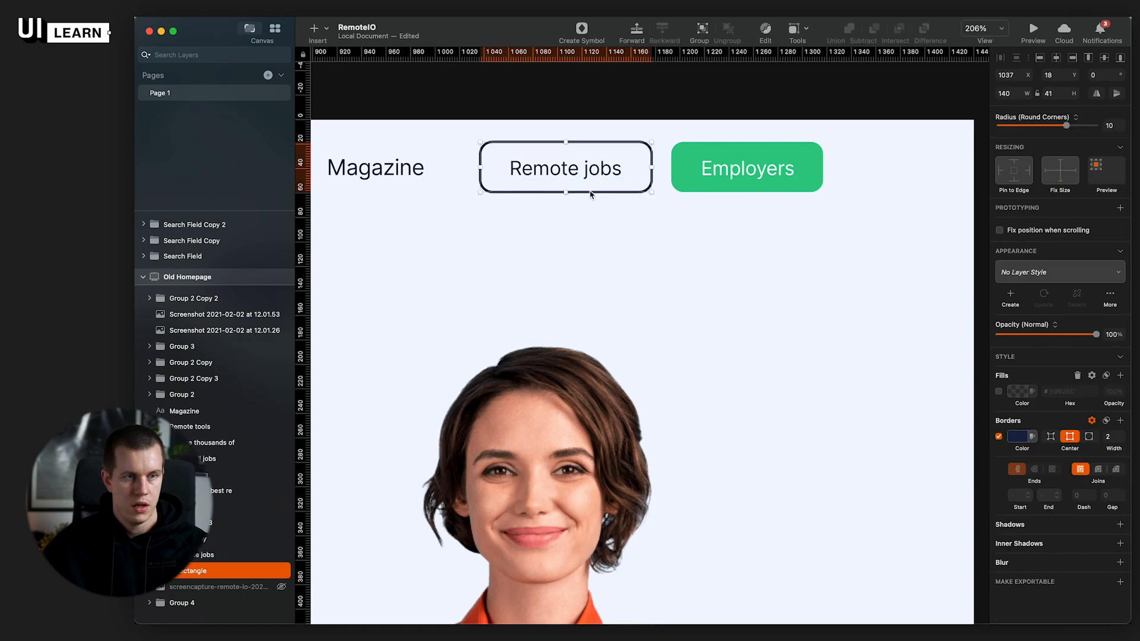
left_click(1108, 437)
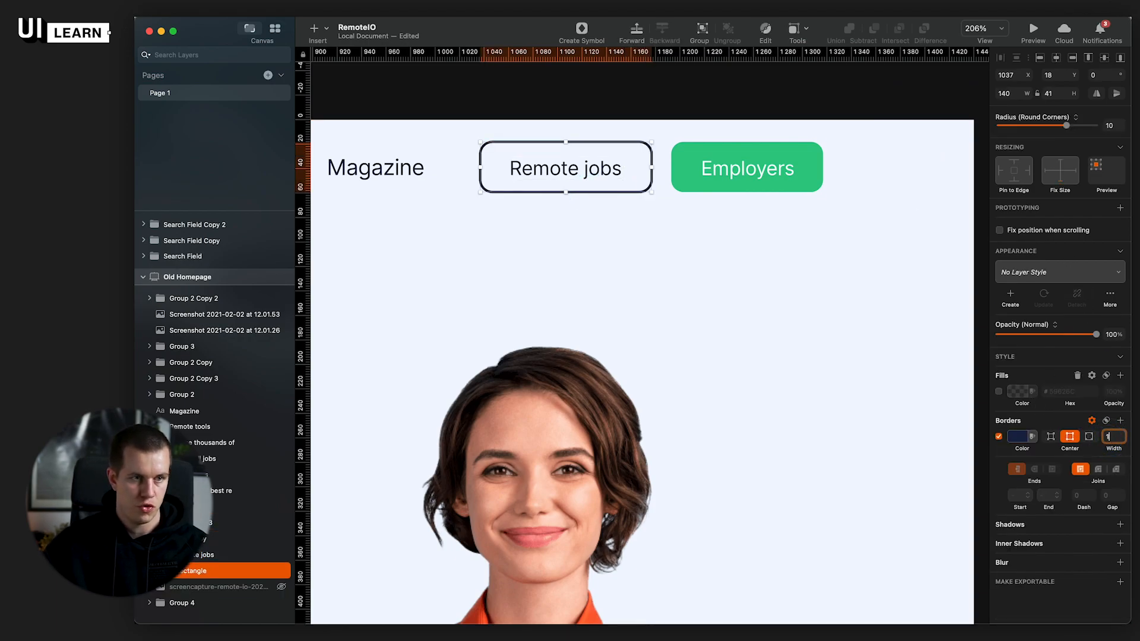
type("1")
key("Return")
Step: Try shortening the Remote jobs button's label to "Jobs"
left_click(591, 168)
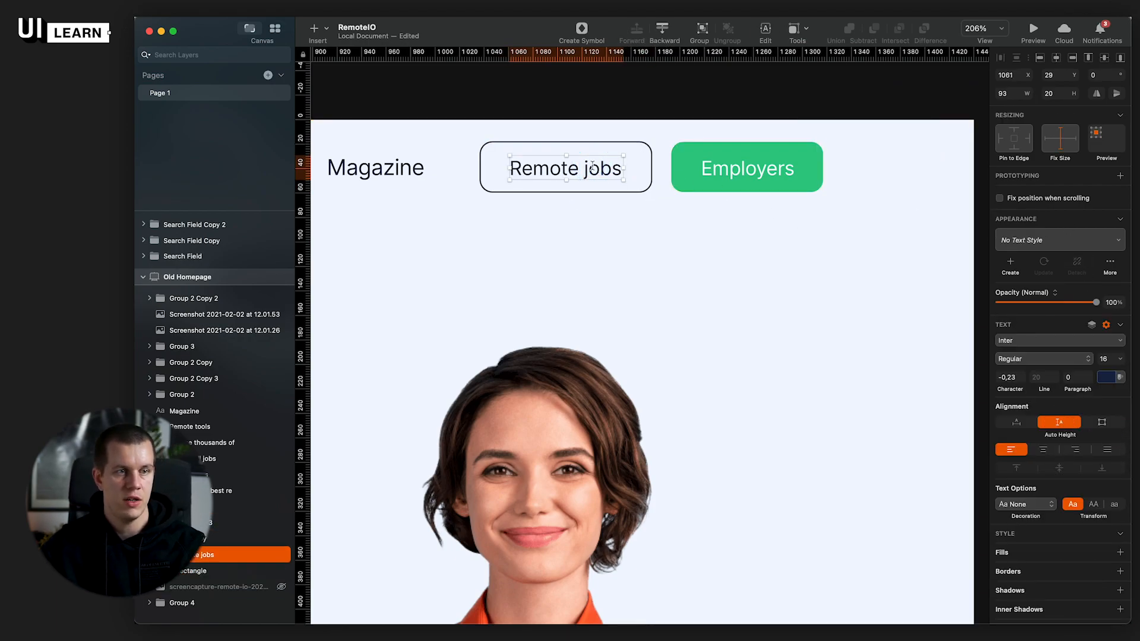
double_click(592, 167)
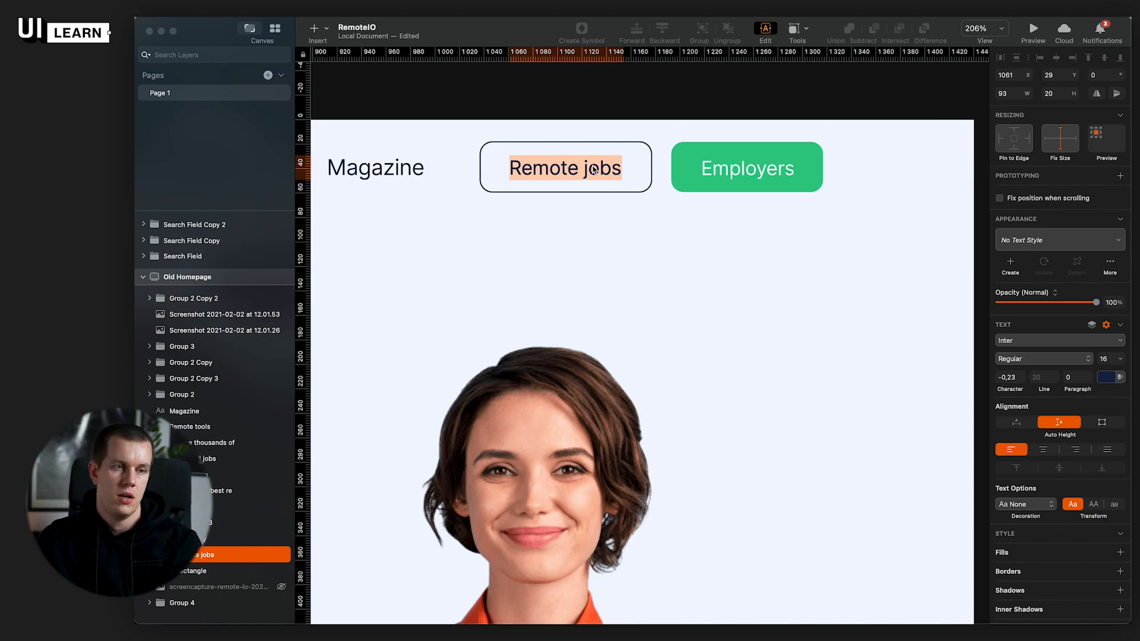
type("Jobs")
key("Escape")
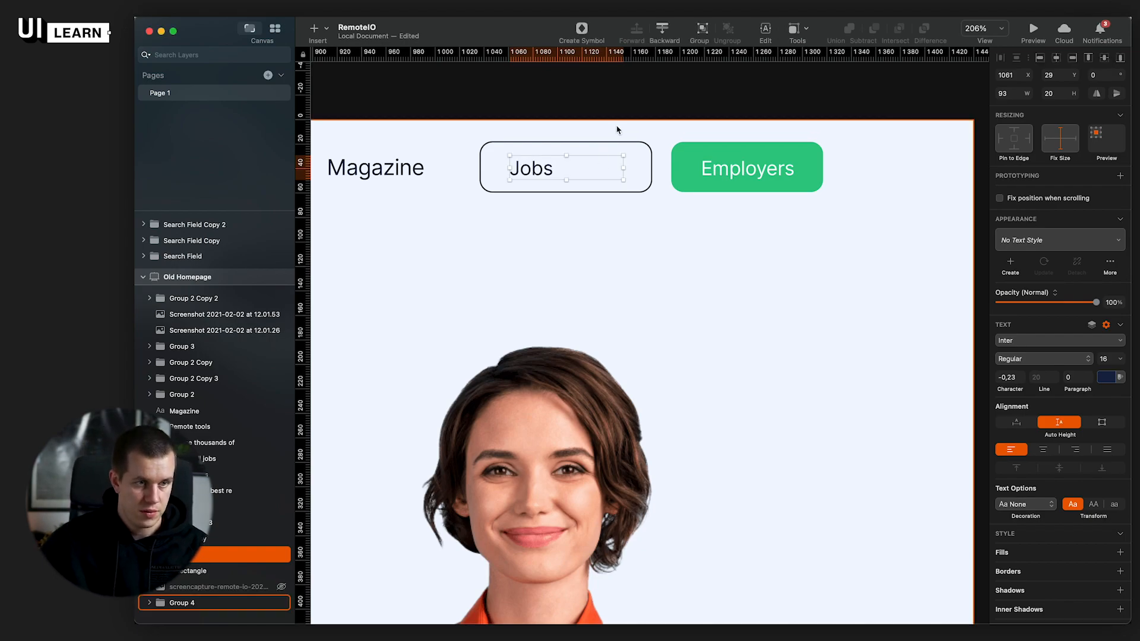
Step: Try setting the Jobs label to auto width, moving it toward the button's right edge and narrowing the button outline to 70 wide
left_click(1016, 422)
left_click_drag(540, 170, 606, 174)
key("alt")
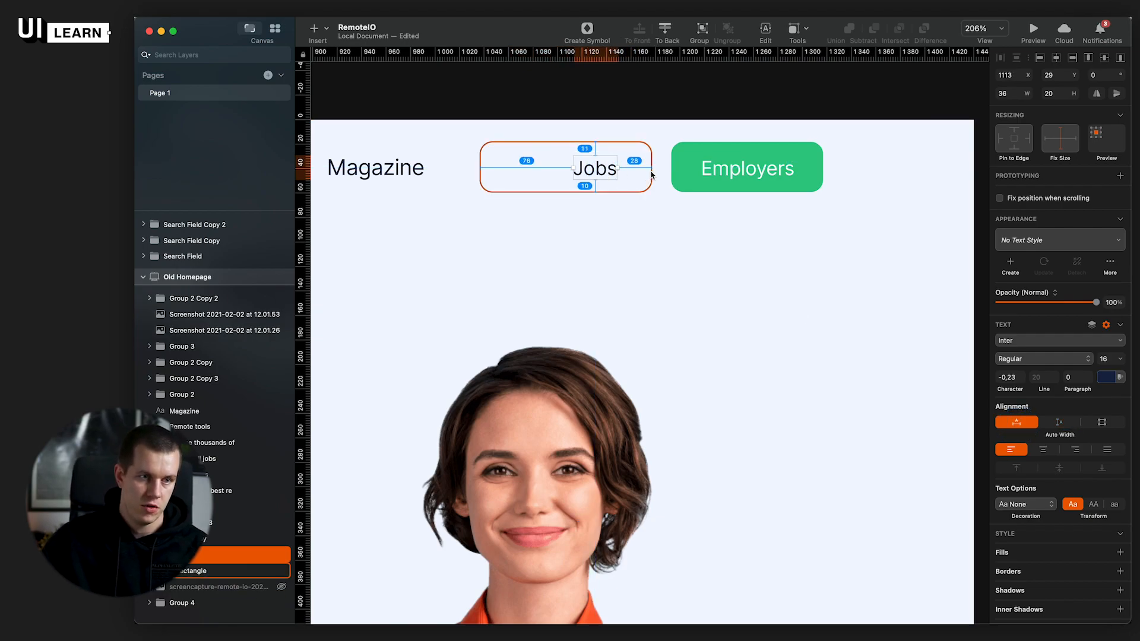
key("Right")
key("Right")
key("Right")
left_click(648, 178)
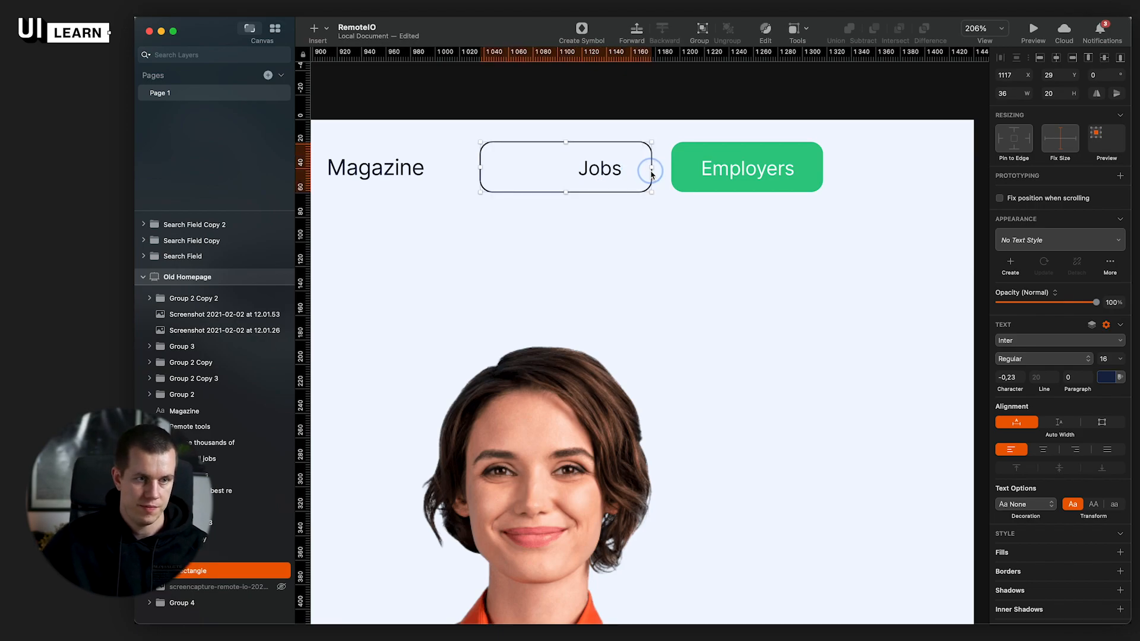
left_click_drag(483, 167, 568, 166)
Step: Undo the button resize, the label repositioning and the label's rewording to "Jobs"
scroll(566, 167, "down", 5)
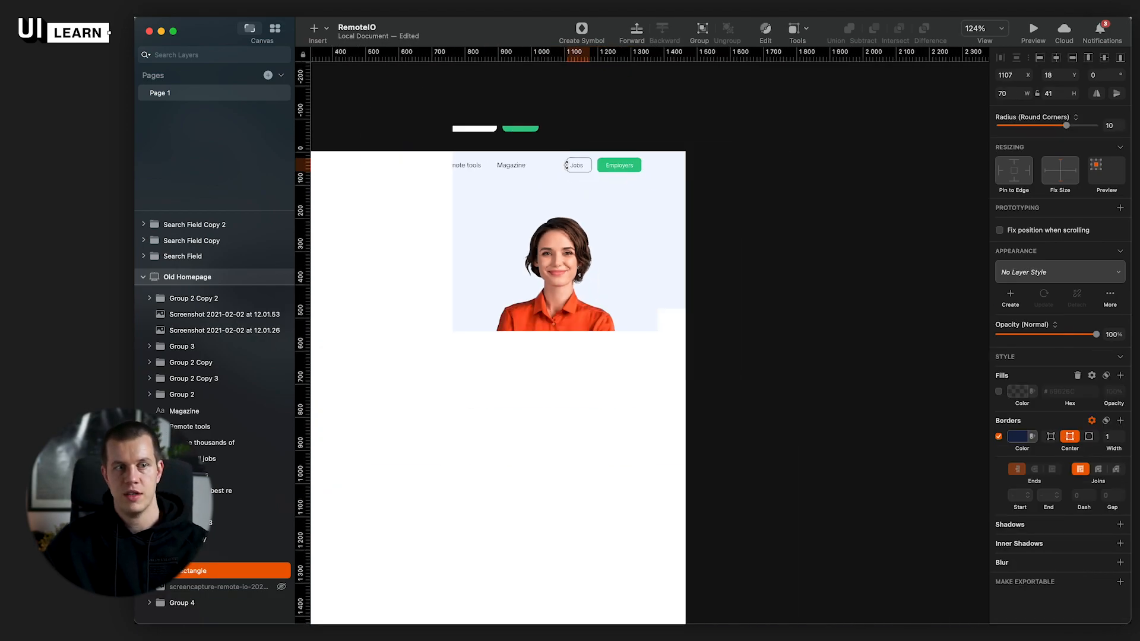
scroll(567, 167, "up", 5)
key("super+z")
key("super+z")
key("super+z")
key("super+z")
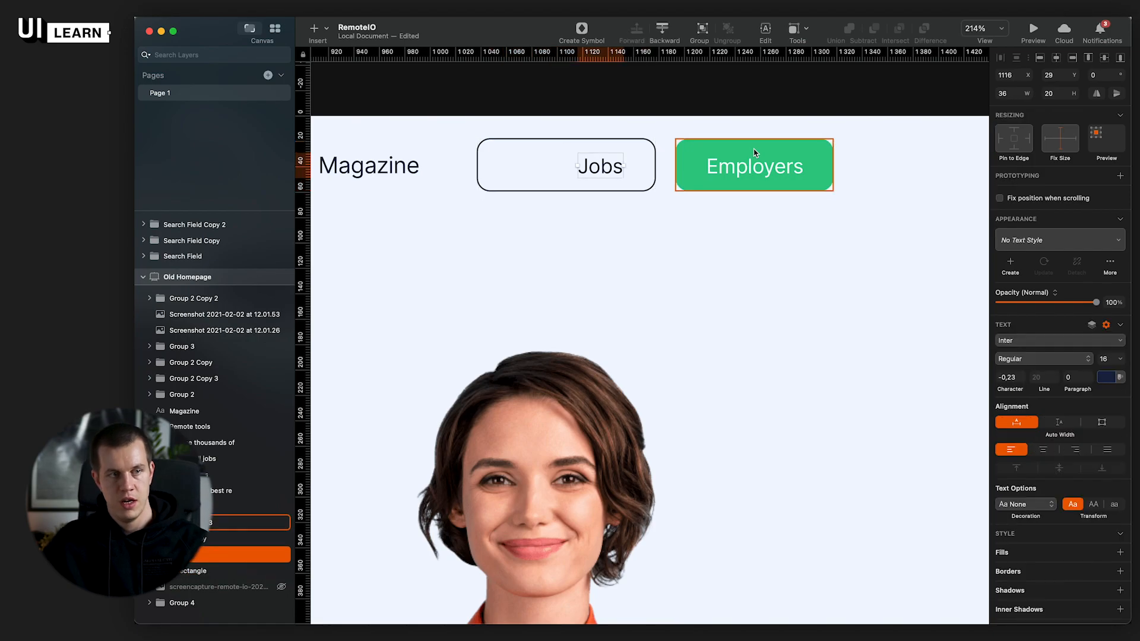
key("super+z")
key("super+z")
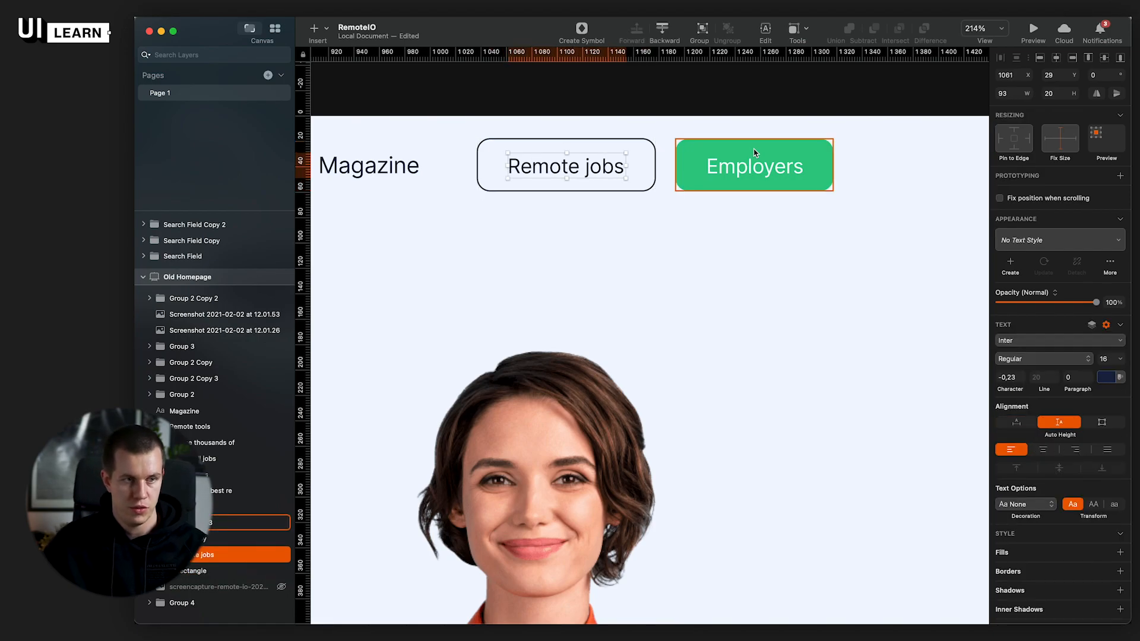
Step: Replace the Remote jobs button's border with a light blue fill, sampled from the hero background and set to about 15 saturation and 100 brightness
left_click(829, 100)
scroll(632, 159, "down", 5)
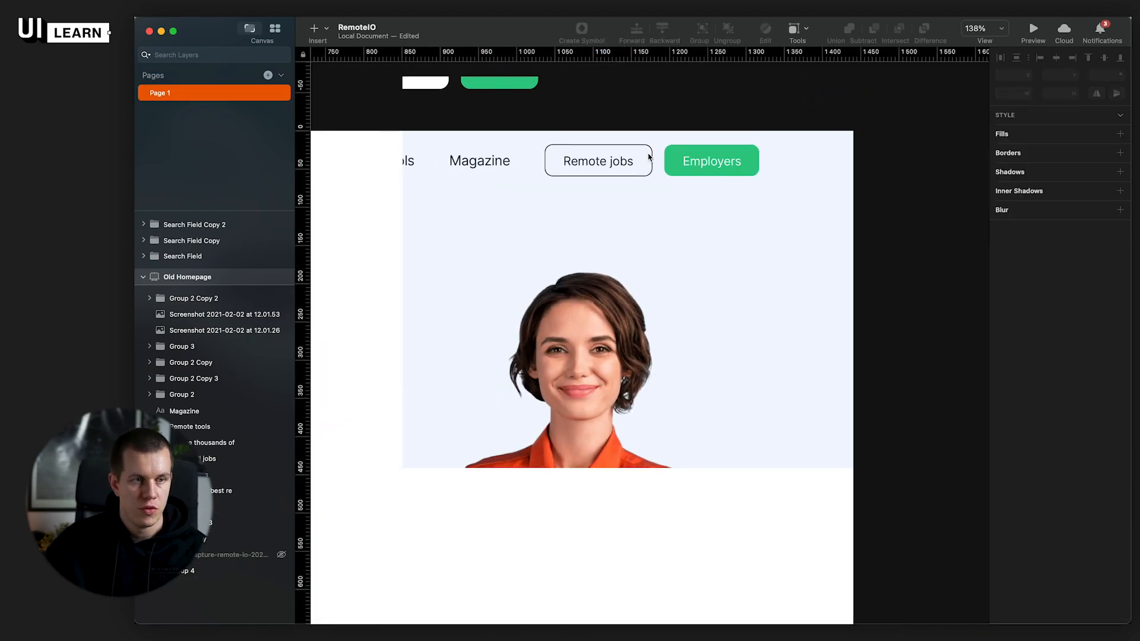
left_click(613, 151)
scroll(613, 152, "up", 8)
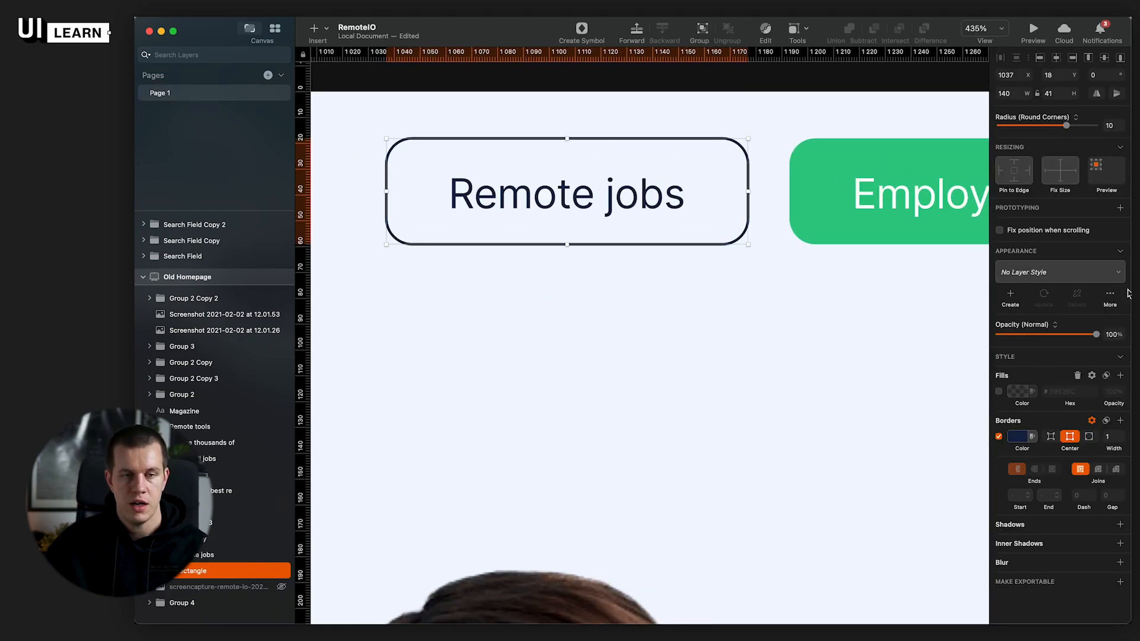
left_click(999, 437)
left_click(998, 391)
key("ctrl+c")
left_click(843, 386)
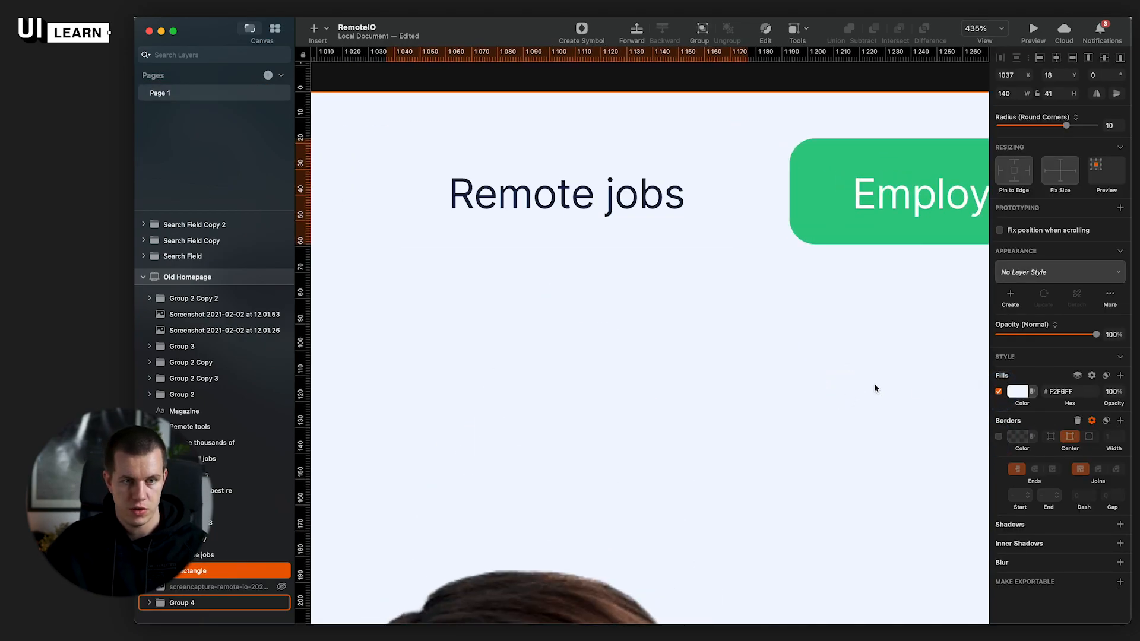
left_click(1017, 393)
left_click_drag(1038, 464, 1019, 449)
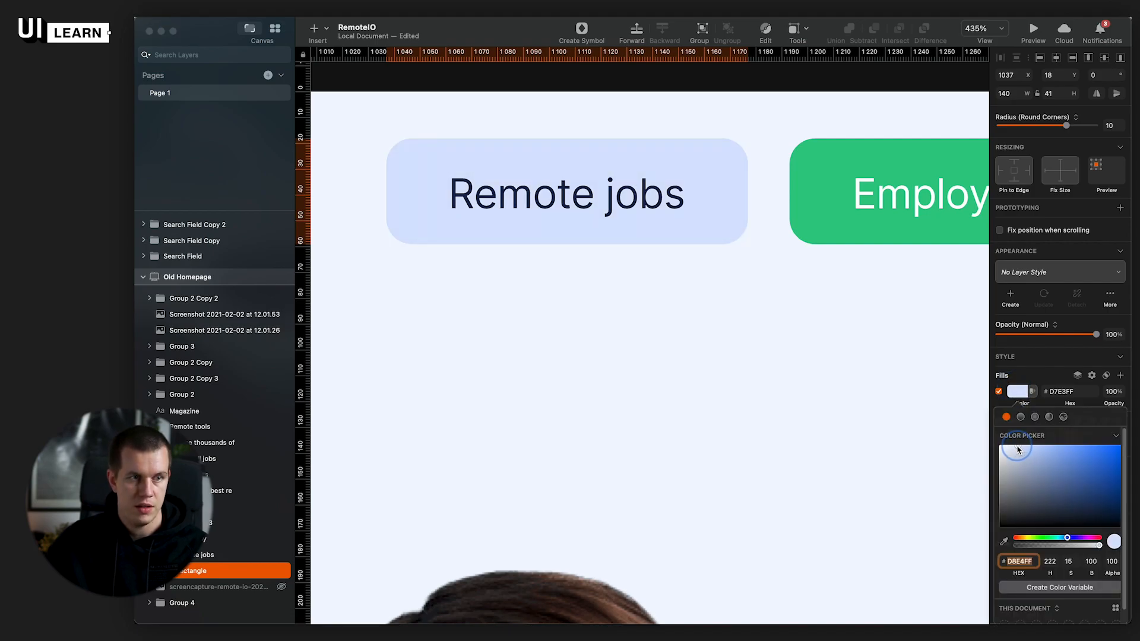
Step: Copy the Apply now button's blue 174ad6 from the job listing in the browser and apply it to the mockup's Remote jobs label
left_click(665, 202)
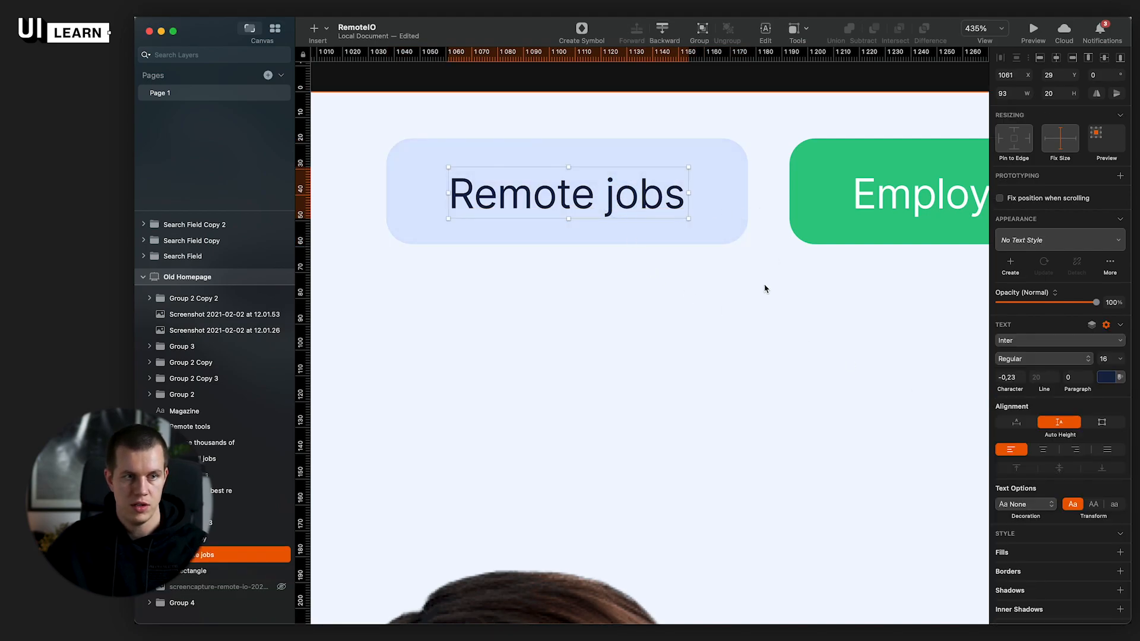
scroll(765, 289, "down", 8)
left_click_drag(578, 379, 776, 301)
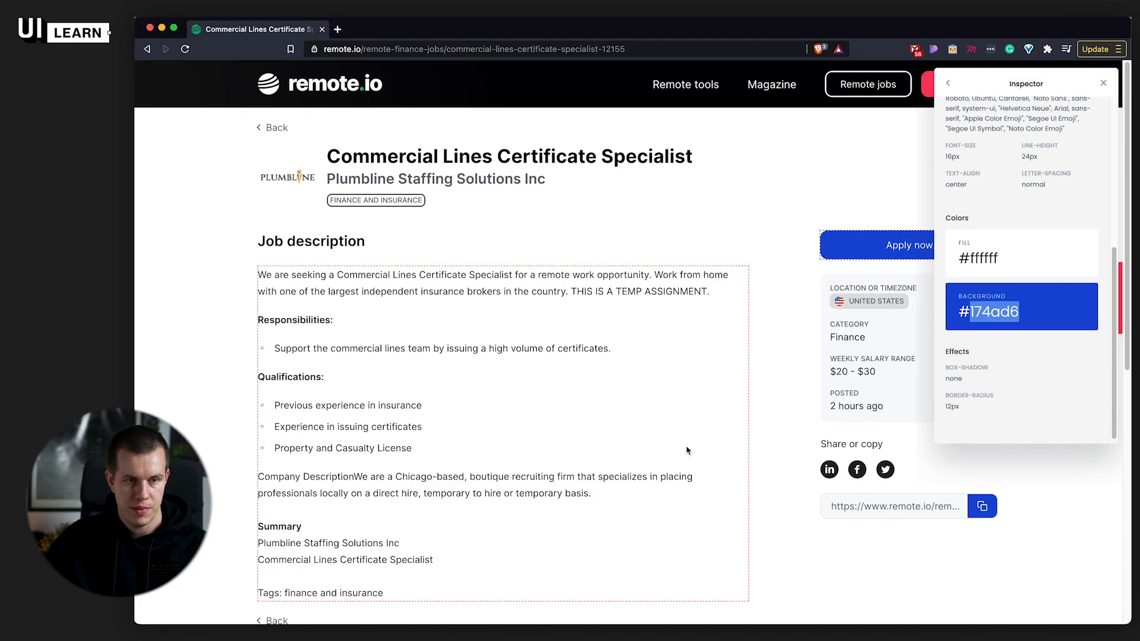
double_click(984, 313)
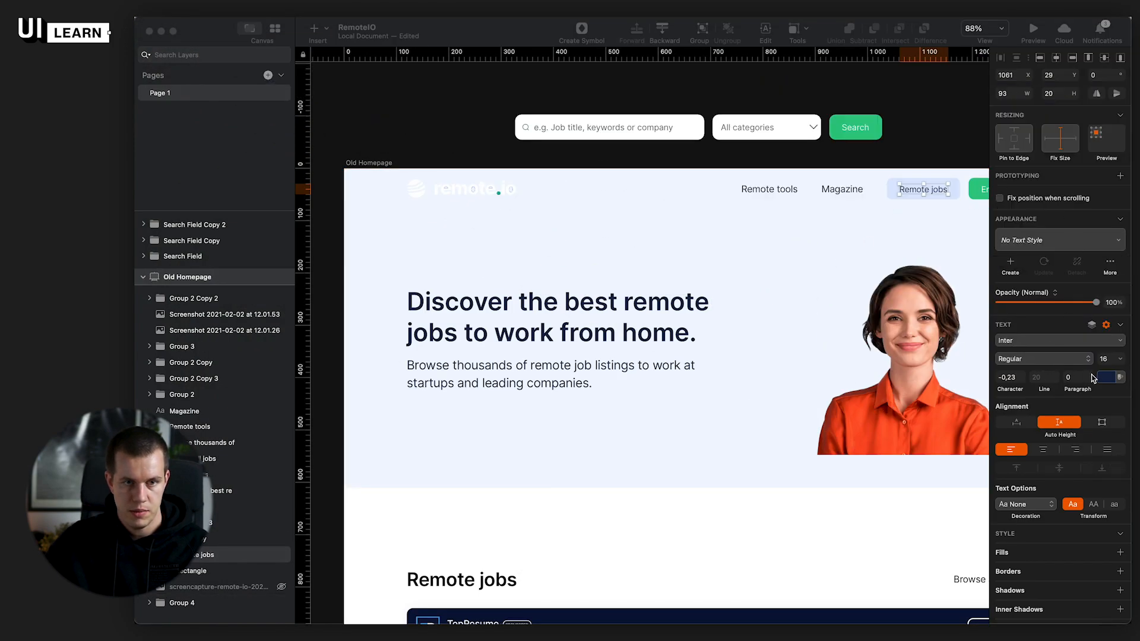
left_click(1105, 378)
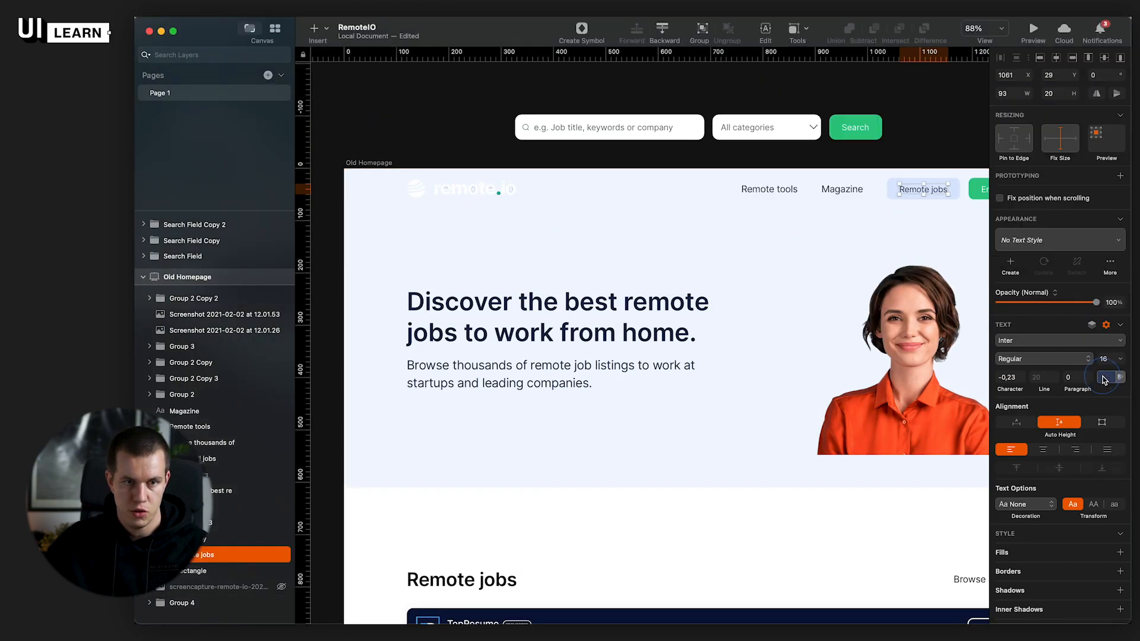
key("super+v")
key("Return")
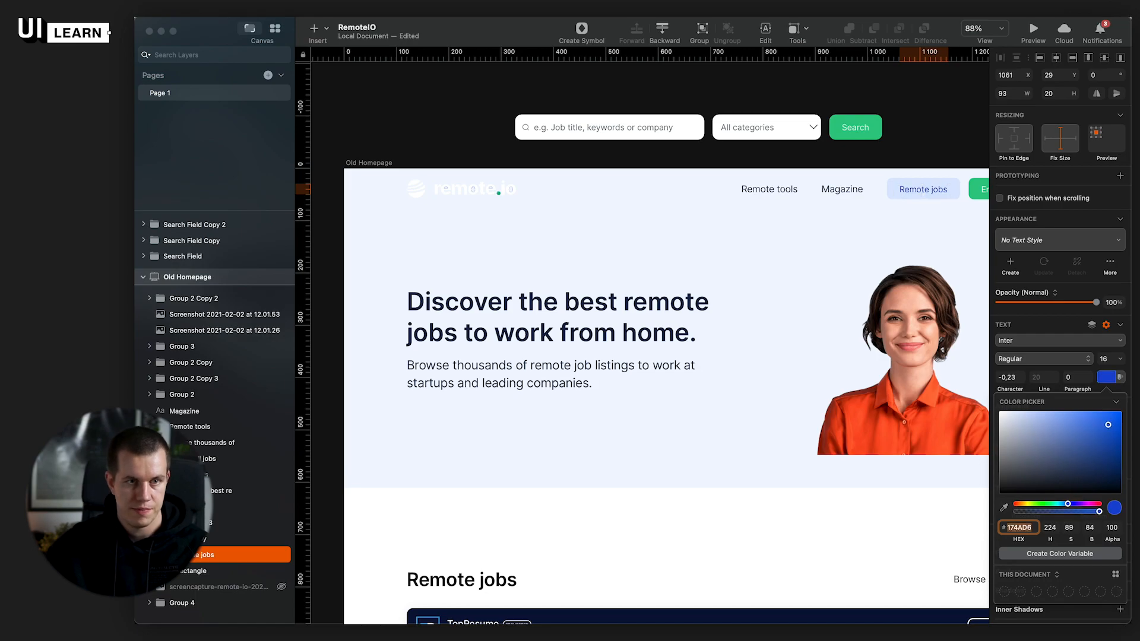
left_click(943, 116)
Step: Set the Remote tools and Magazine links to 80% opacity and lighten their navy to about 1E2F5C
scroll(929, 161, "up", 5)
left_click_drag(930, 130, 735, 129)
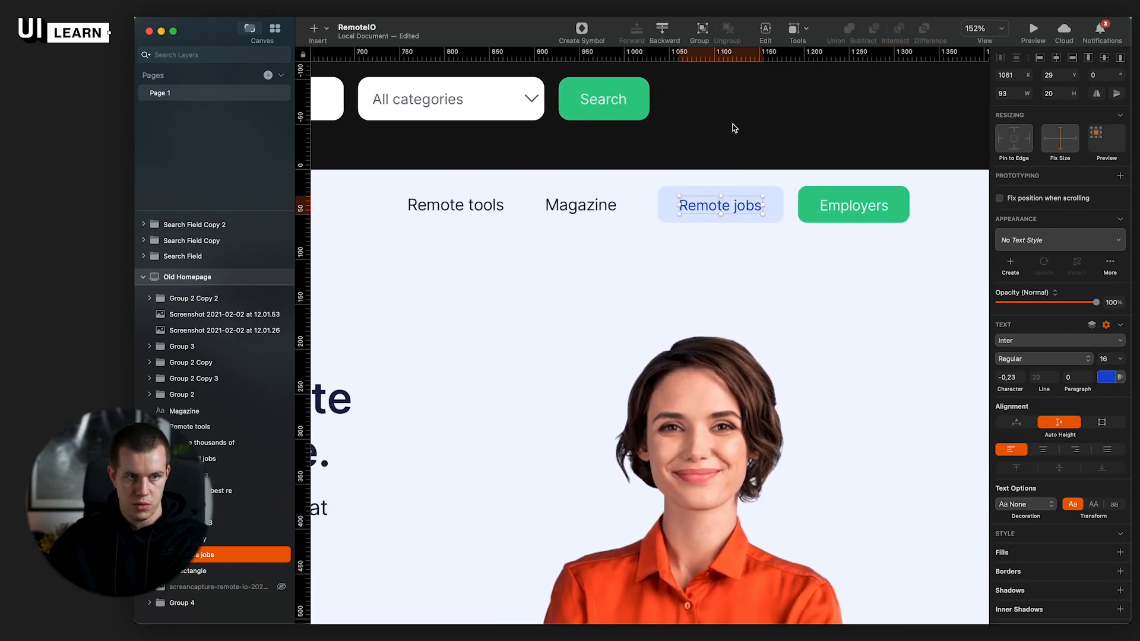
left_click(558, 206)
left_click(451, 206, "shift")
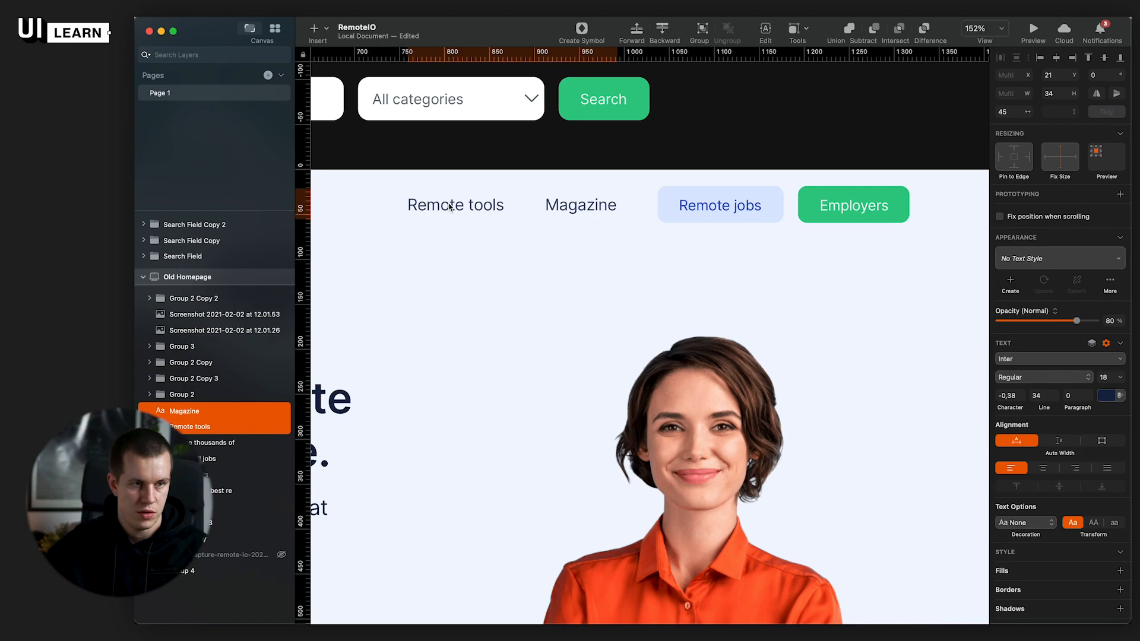
left_click(1104, 395)
left_click_drag(1077, 491, 1082, 487)
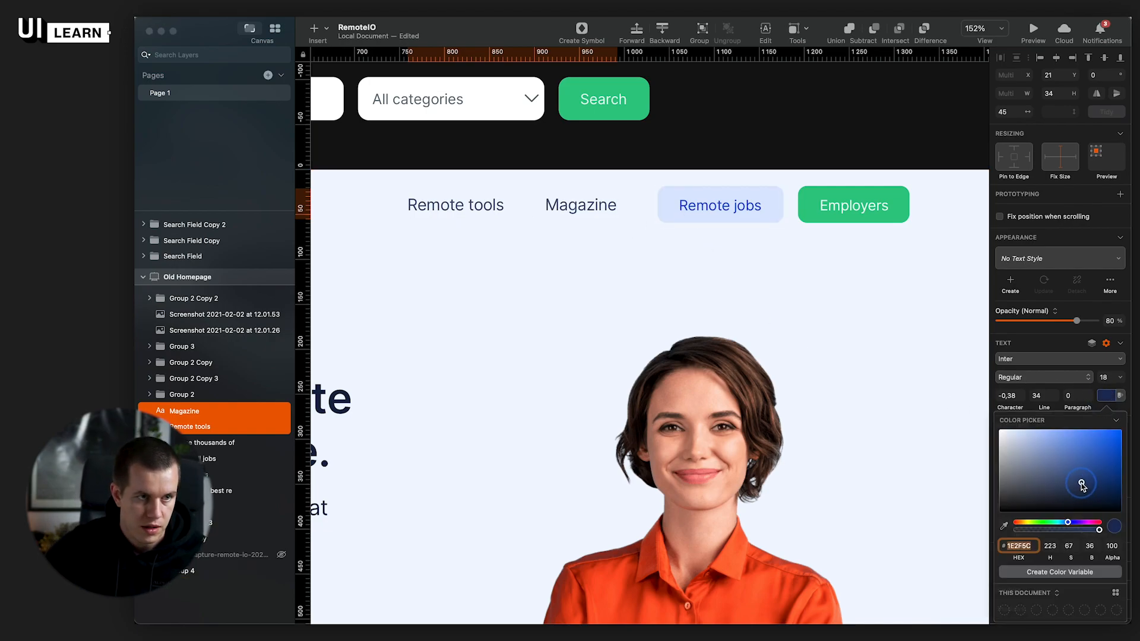
left_click(811, 130)
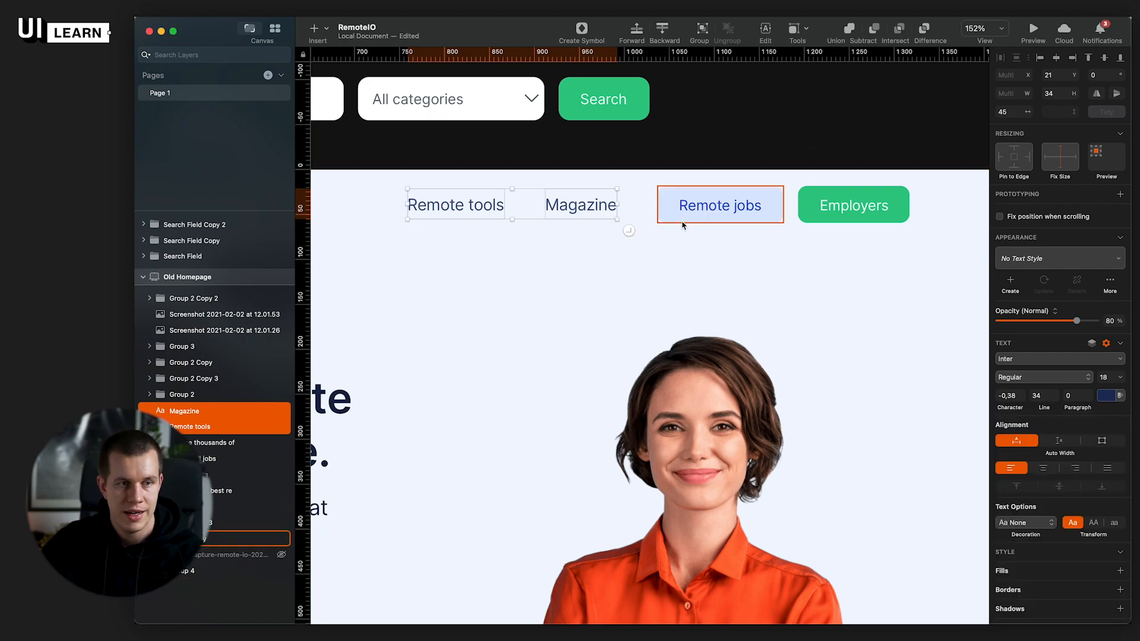
key("Escape")
scroll(789, 215, "down", 5)
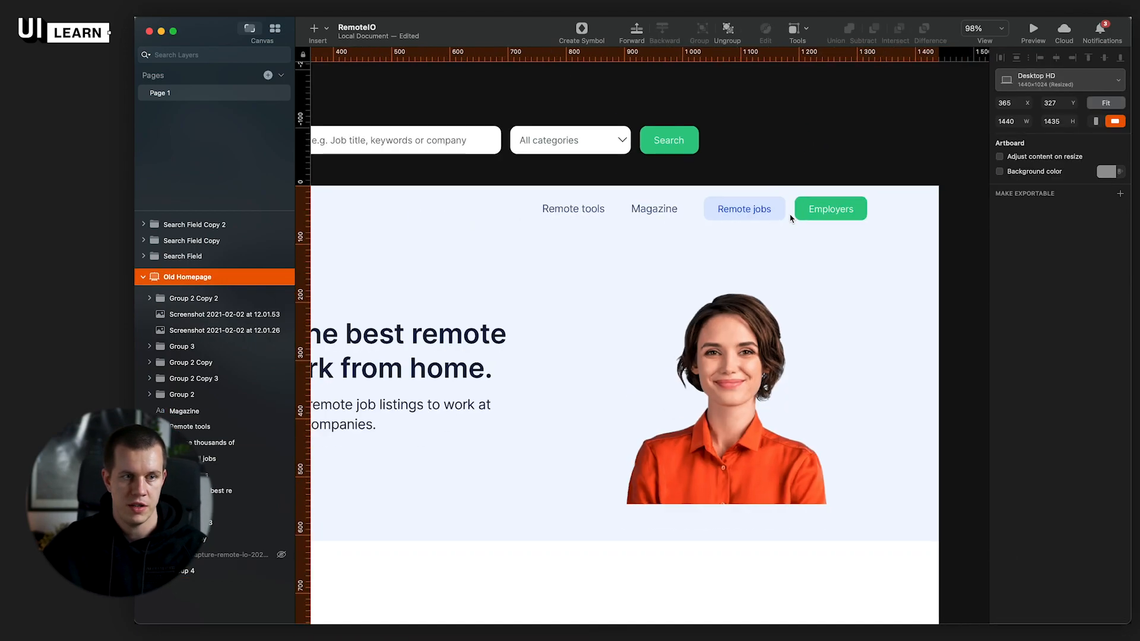
left_click_drag(788, 148, 853, 137)
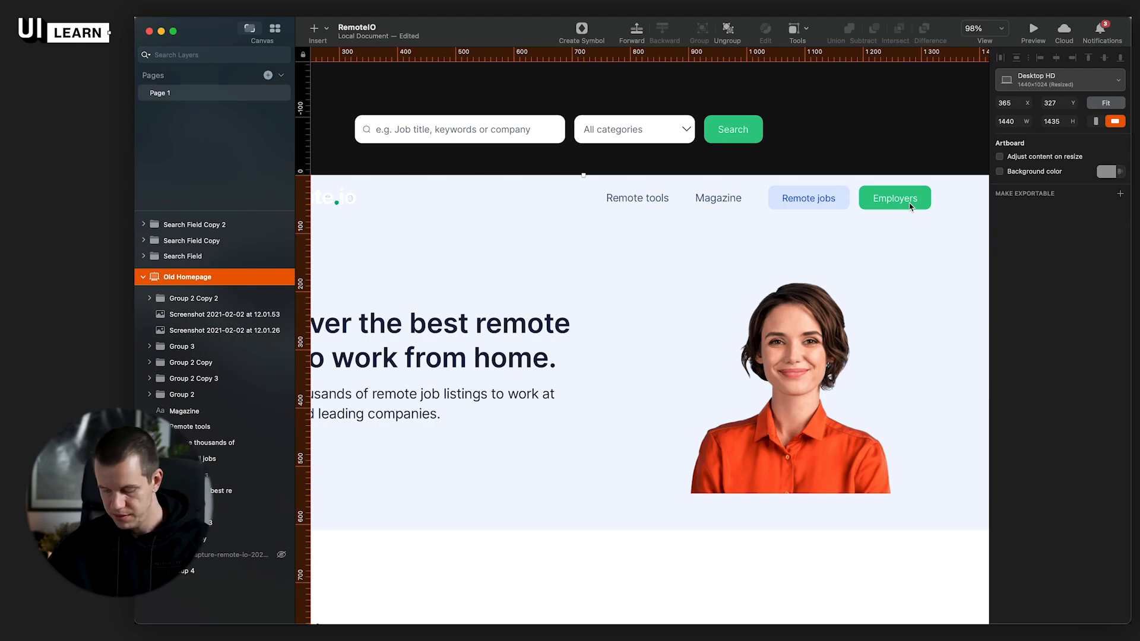
Step: Set the hero subtitle's font size to 20 and its line height to 30
left_click_drag(568, 290, 695, 255)
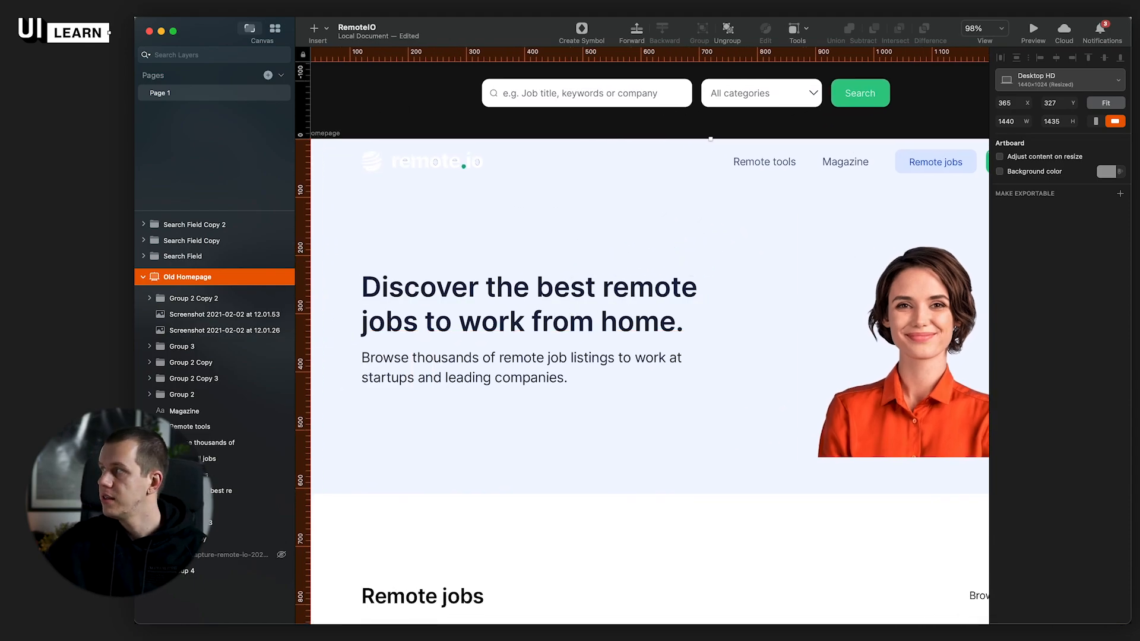
key("super+Tab")
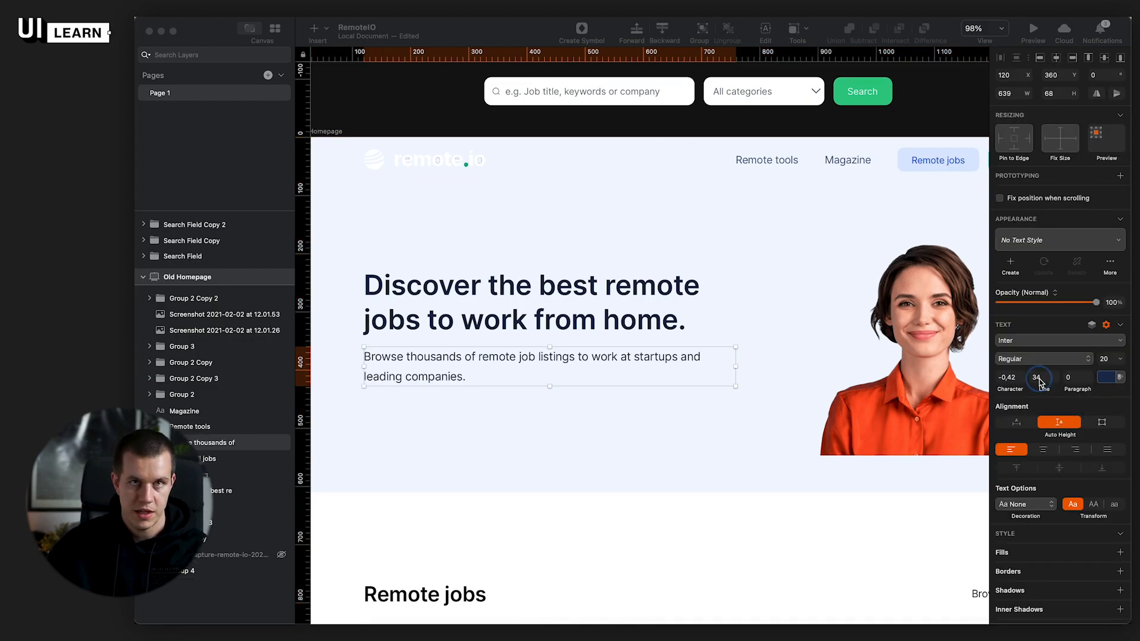
left_click(1038, 379)
key("Return")
key("super+Tab")
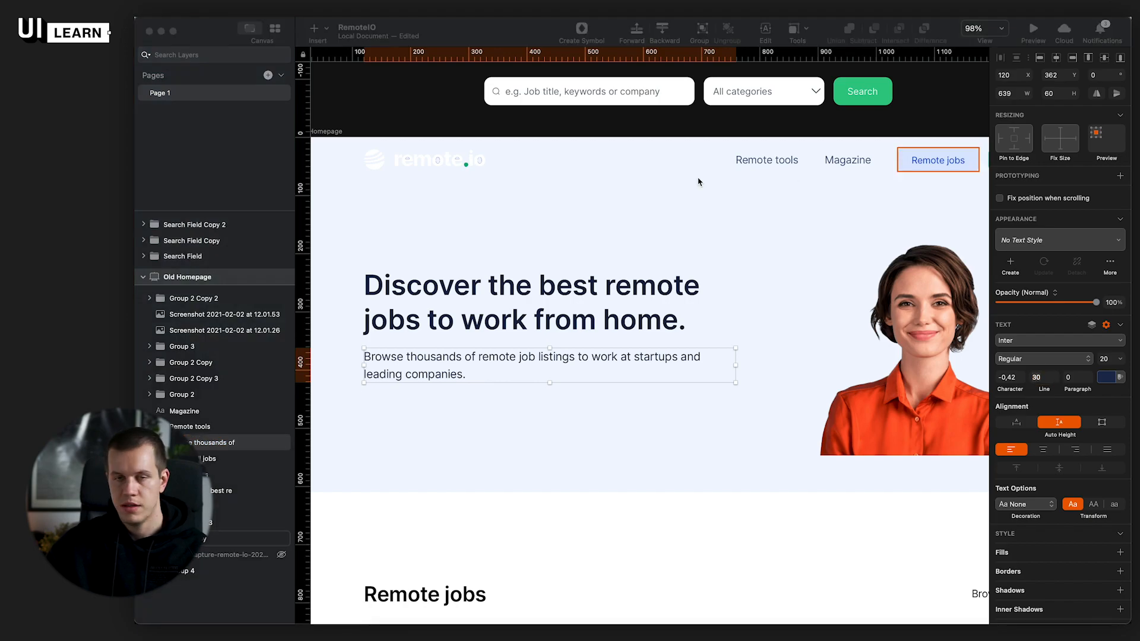
Step: Change the hero headline's font weight to Medium
left_click(515, 310)
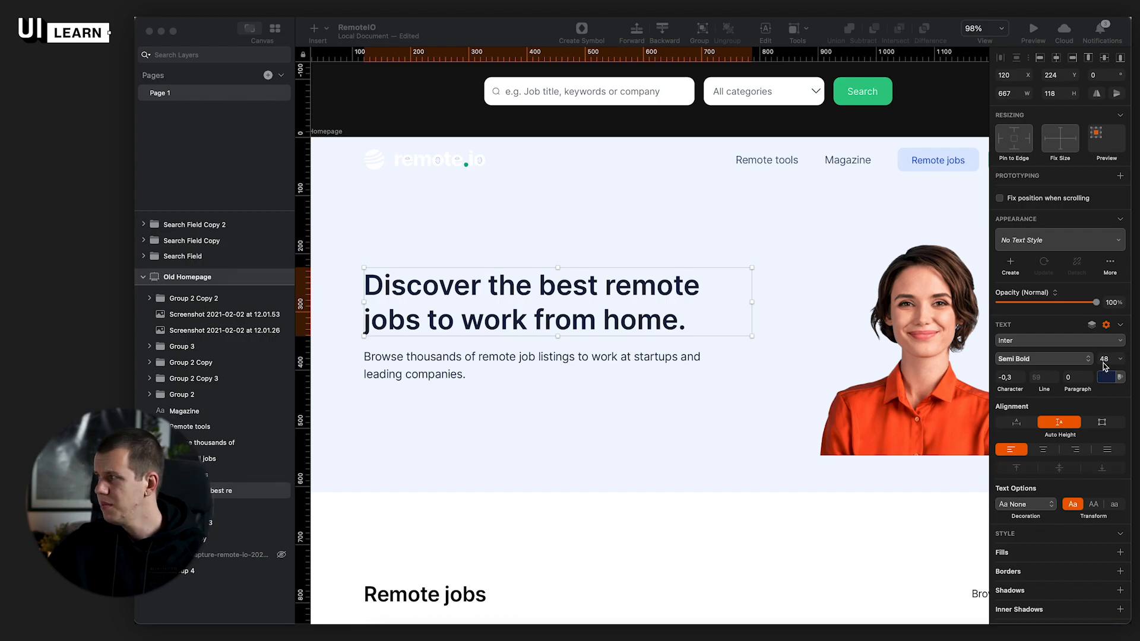
left_click(1030, 360)
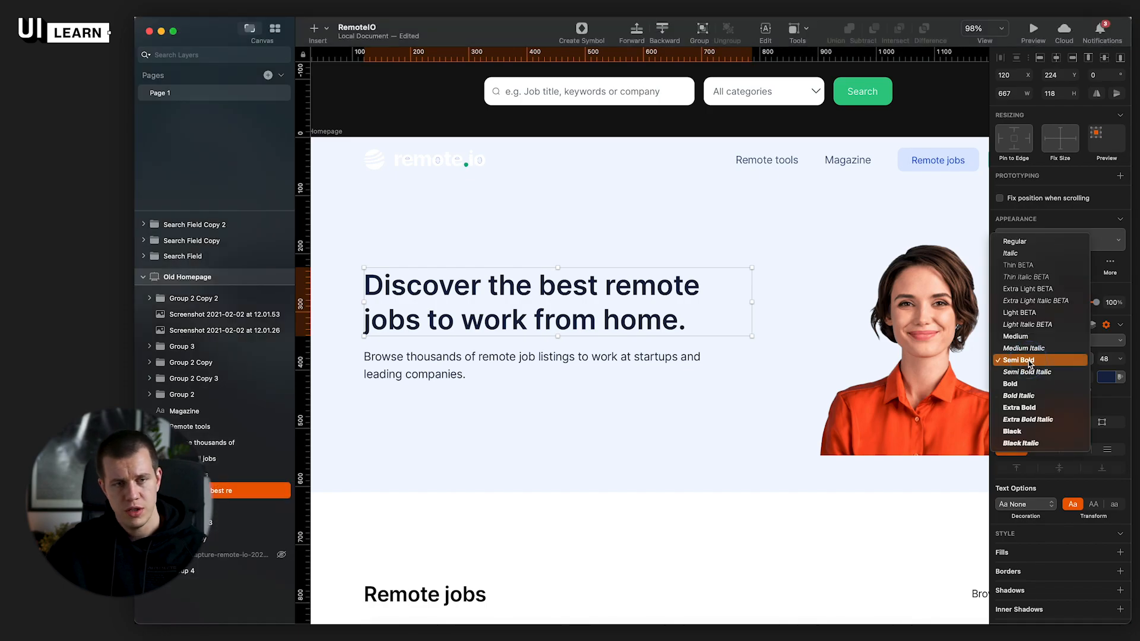
left_click(1034, 342)
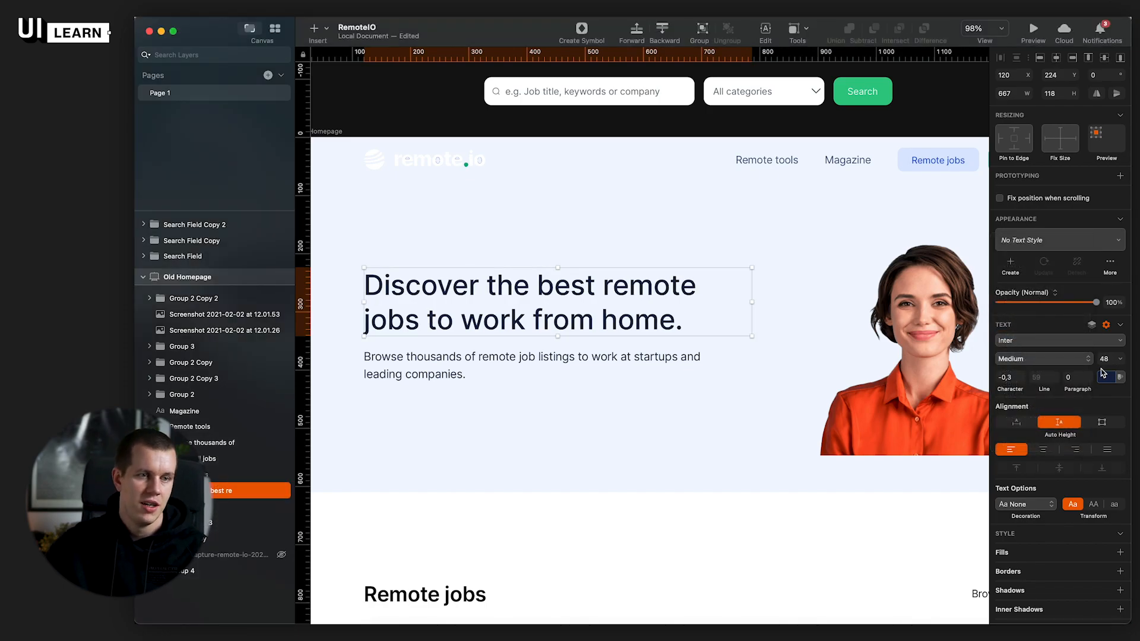
Step: Recolour the hero subtitle with the lighter navy sampled from the Magazine navigation link
left_click(497, 370)
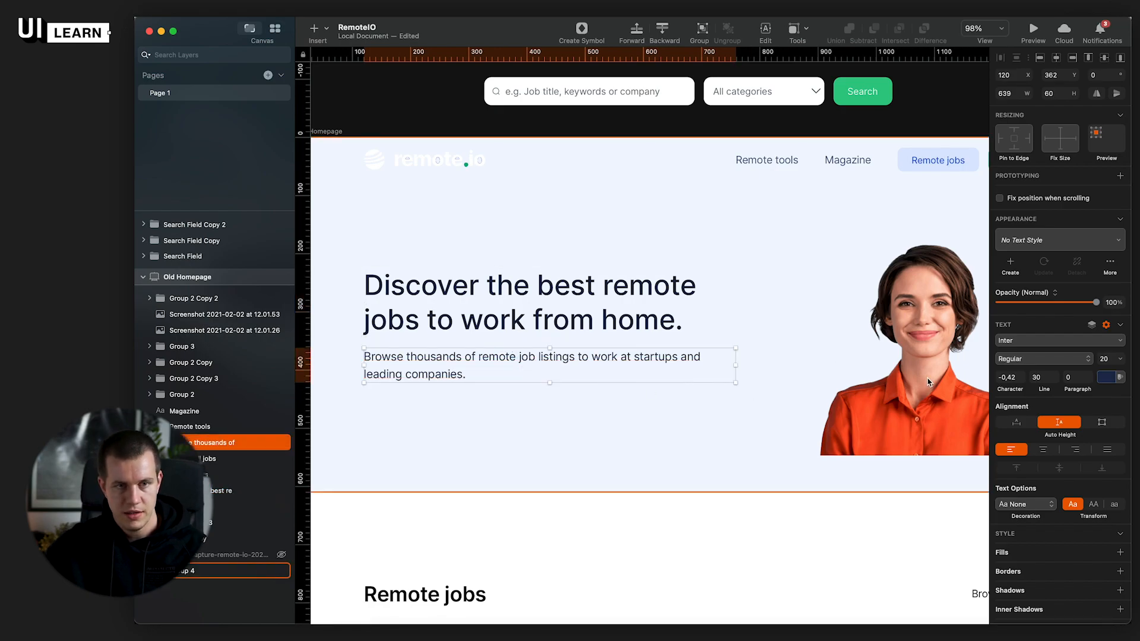
scroll(850, 151, "up", 10)
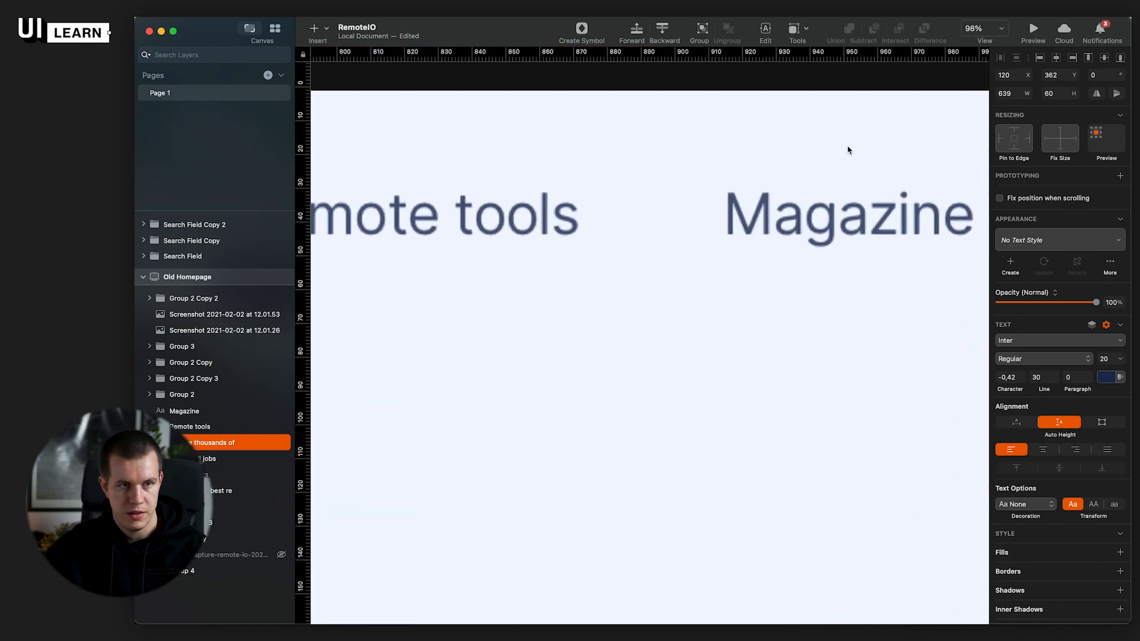
key("ctrl+c")
left_click(815, 262)
scroll(817, 262, "down", 8)
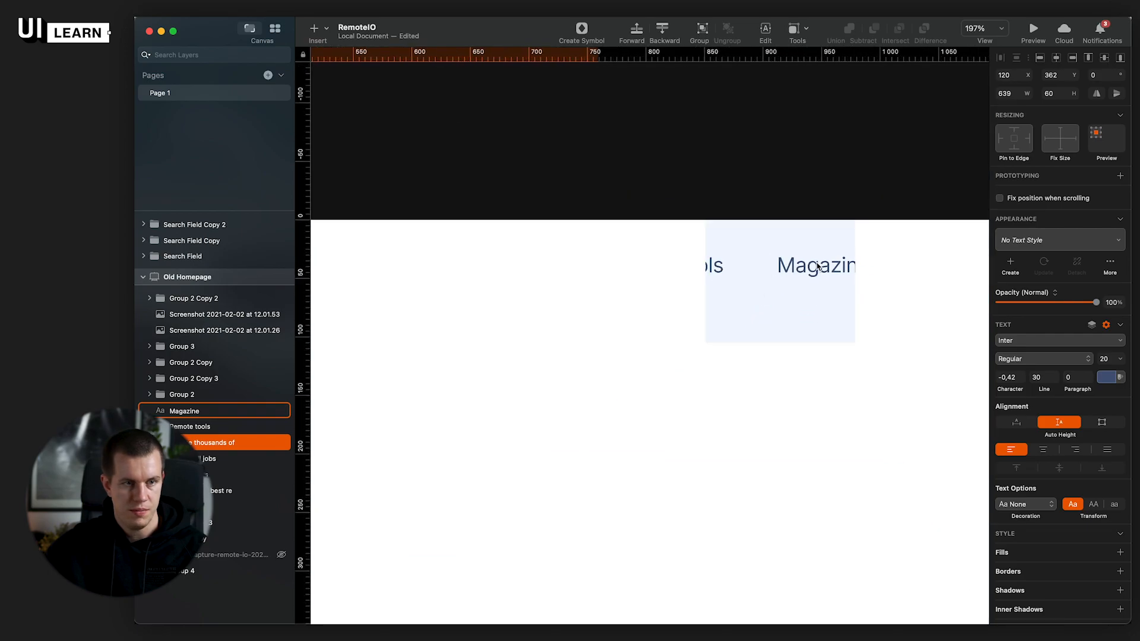
scroll(616, 414, "down", 8)
scroll(707, 364, "down", 10)
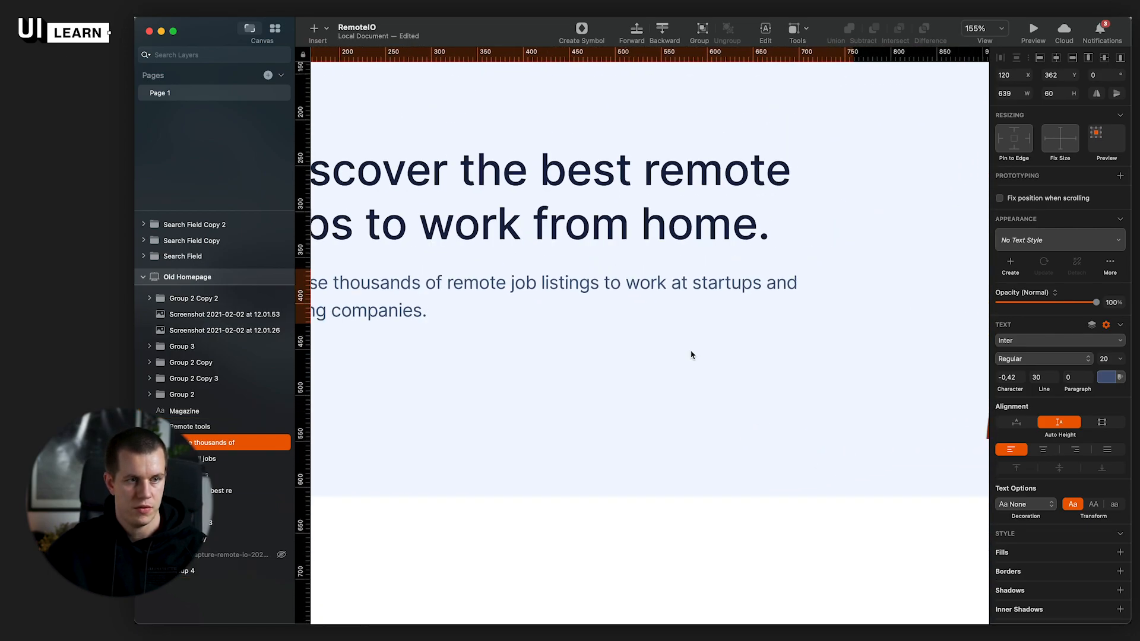
left_click_drag(735, 469, 616, 444)
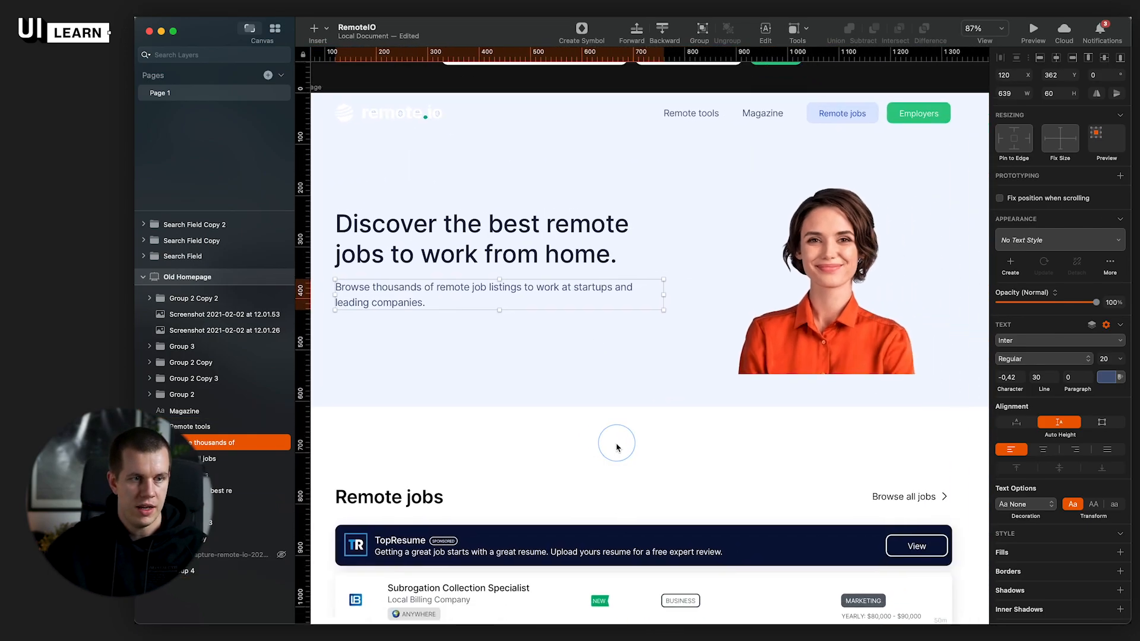
left_click(616, 444)
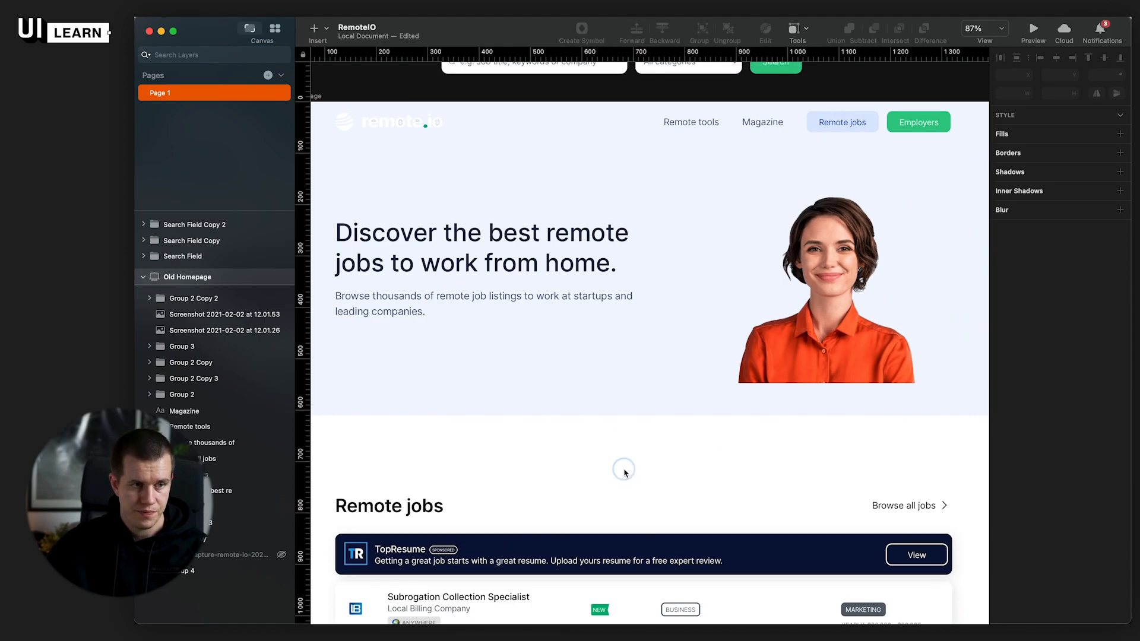
Step: Duplicate the first job card's white background rectangle onto the artboard and place it across the hero's bottom edge
scroll(611, 484, "down", 5)
left_click(787, 398)
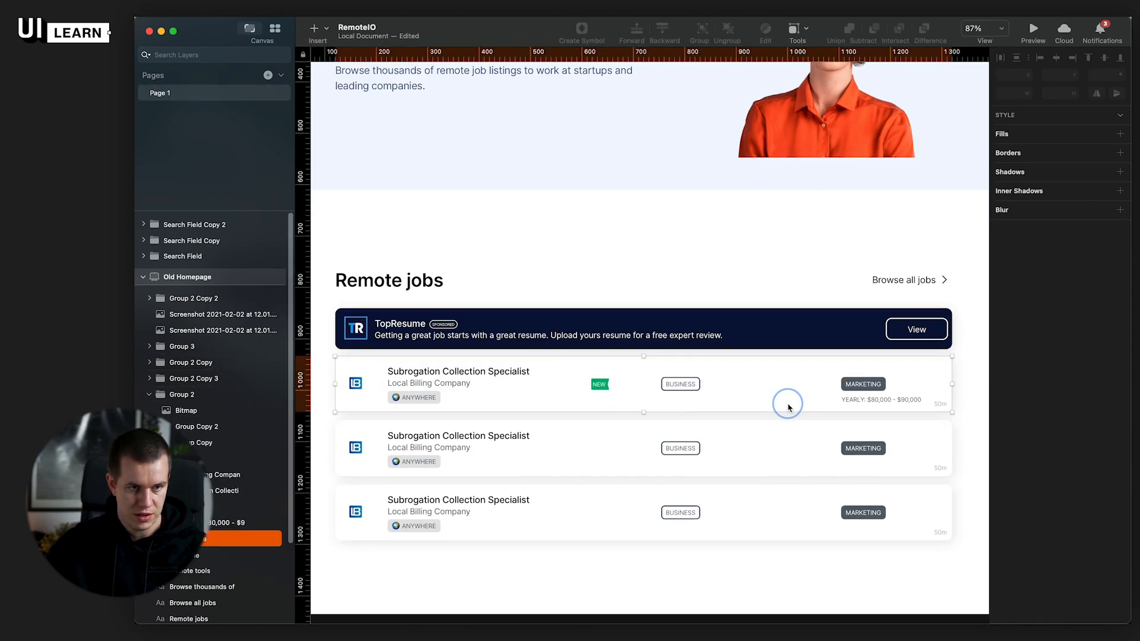
scroll(747, 397, "up", 4)
left_click(735, 390)
key("super+v")
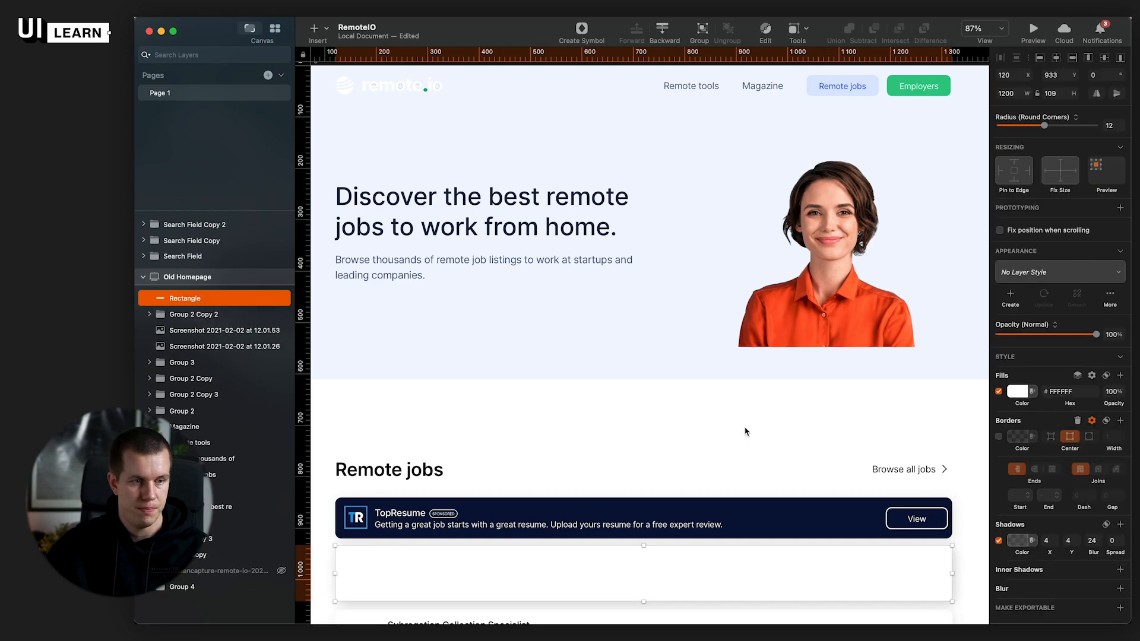
left_click_drag(595, 565, 575, 374)
Step: Lower the woman's portrait to meet the white panel and shift the headline and subtitle down together slightly
left_click(833, 289, "super")
left_click_drag(833, 290, 833, 296)
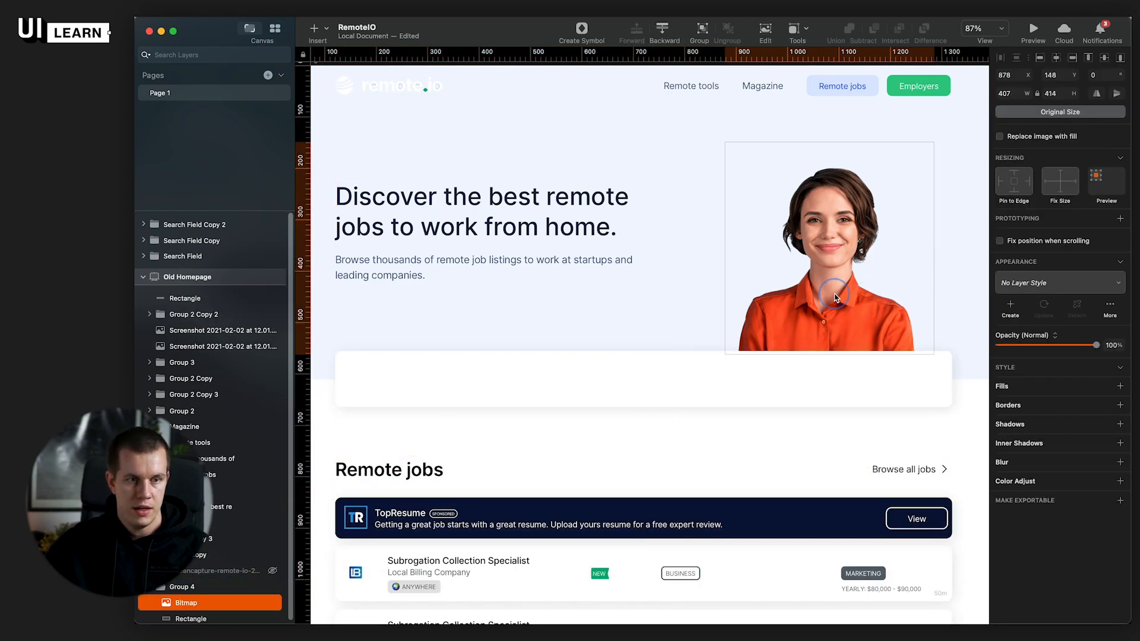
left_click(479, 244)
left_click(482, 260)
left_click(506, 219, "shift")
left_click_drag(506, 219, 506, 228)
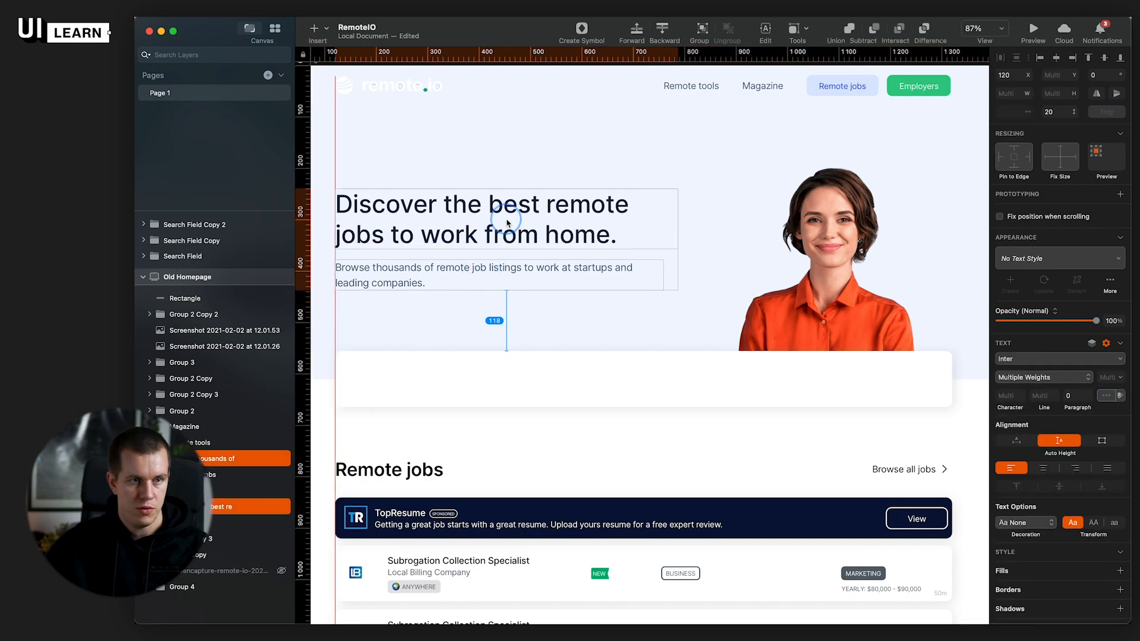
left_click_drag(729, 277, 732, 276)
left_click(759, 435)
Step: Copy the keyword field, category dropdown and Search button from above the artboard and centre them vertically on the white panel
scroll(752, 388, "up", 6)
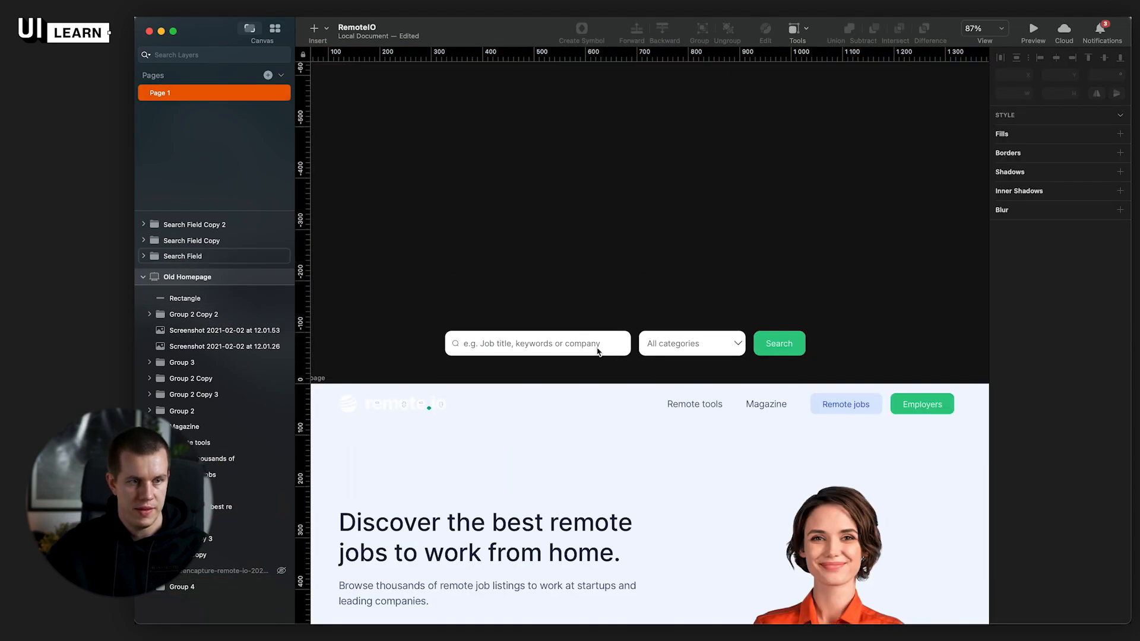
left_click(597, 349)
left_click(679, 344, "shift")
left_click(759, 343, "shift")
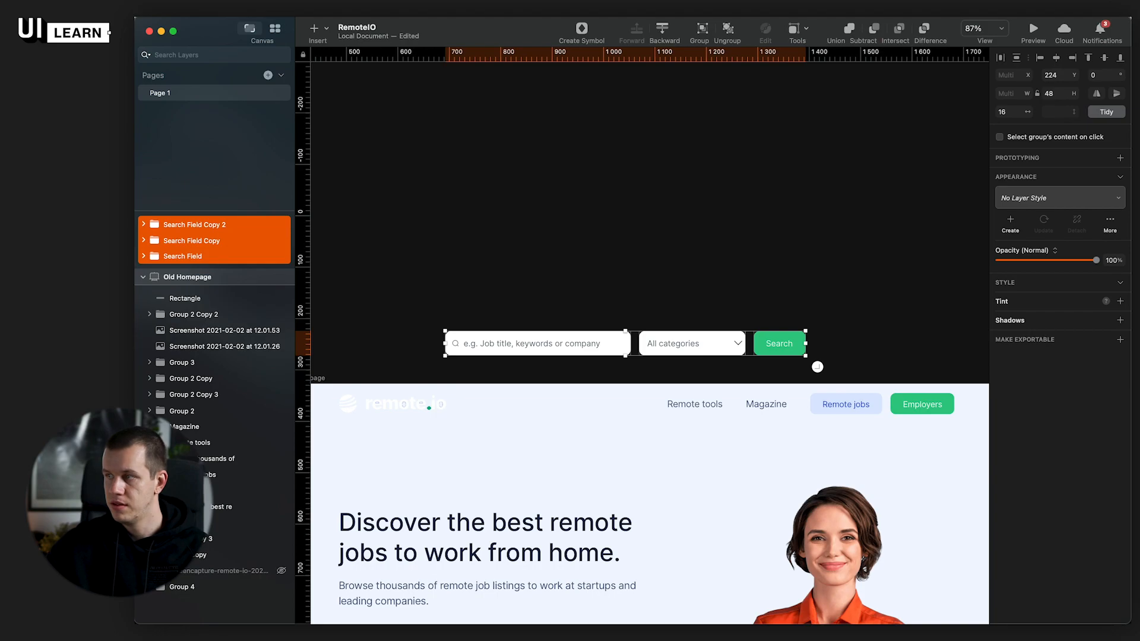
scroll(669, 332, "down", 6)
left_click(478, 369)
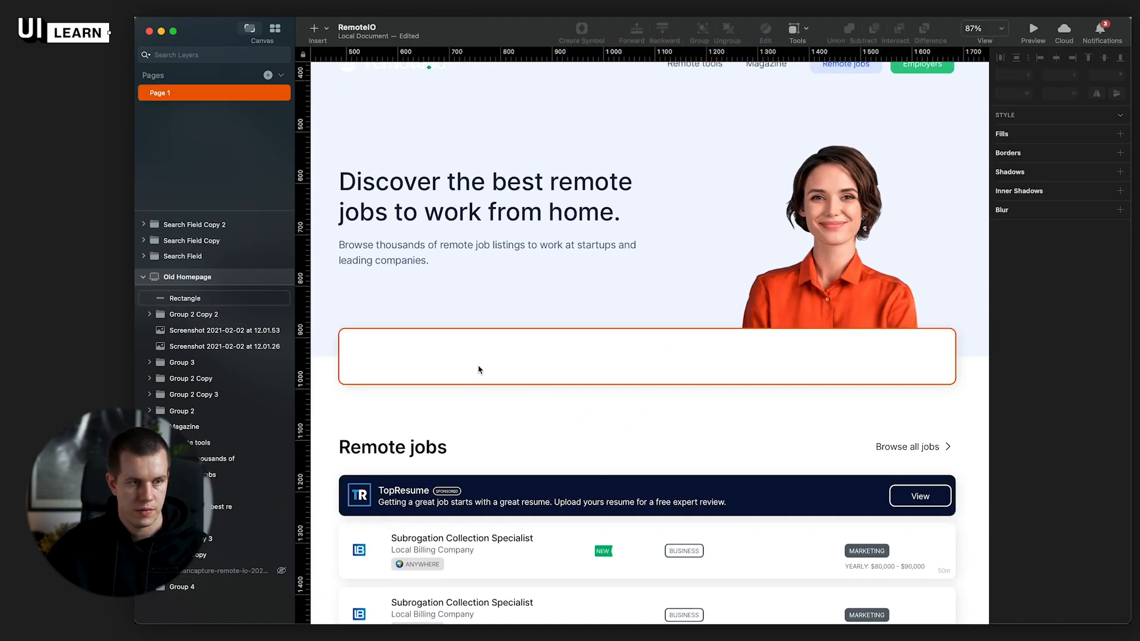
key("ctrl+v")
left_click_drag(536, 354, 439, 362)
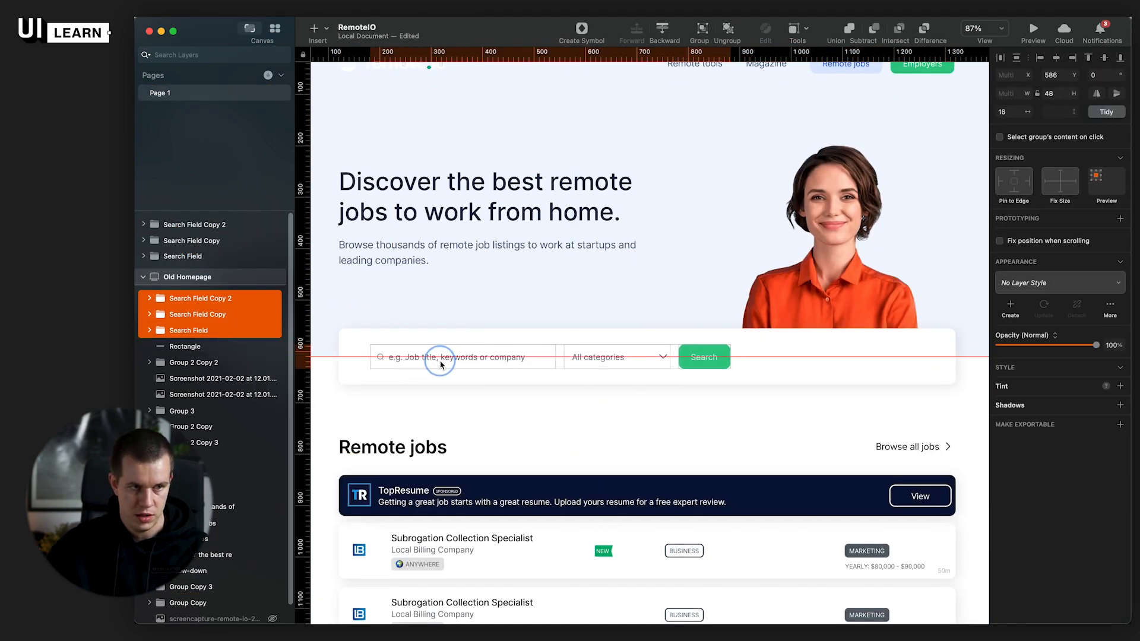
left_click(631, 396)
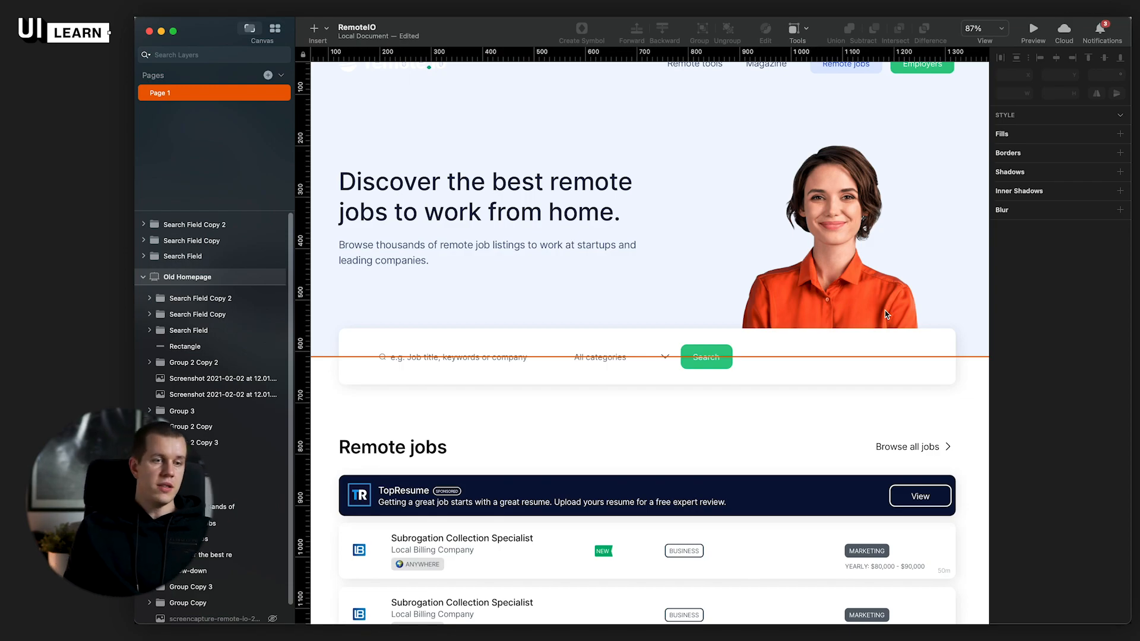
Step: Delete the white background rectangles behind the panel's keyword field and category dropdown
left_click(537, 366)
left_click(588, 369, "shift+super")
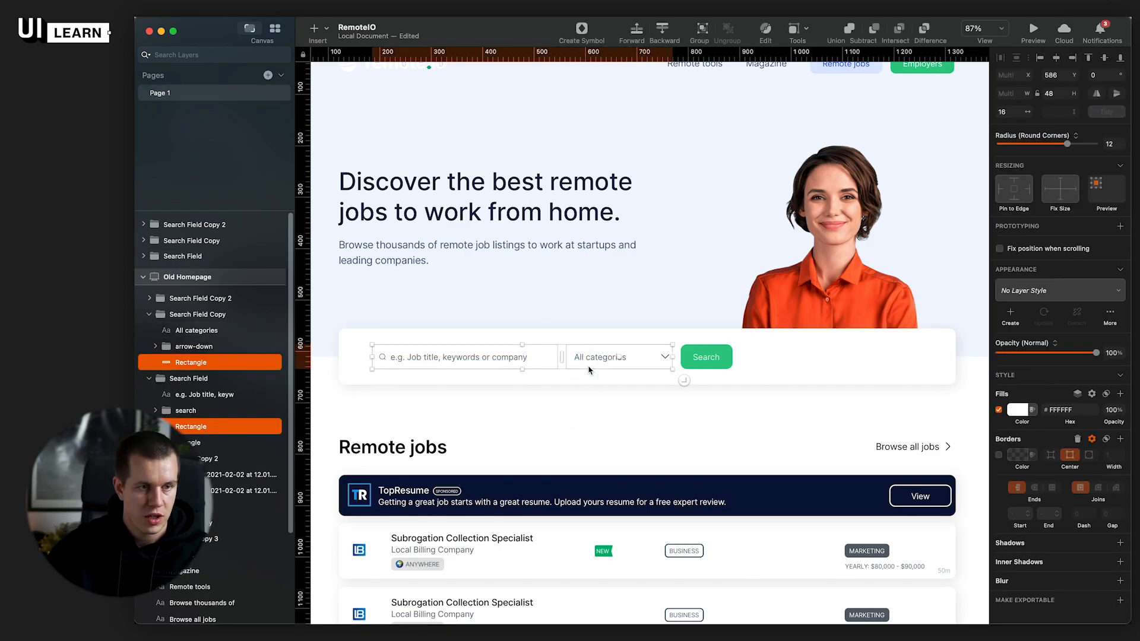
key("Delete")
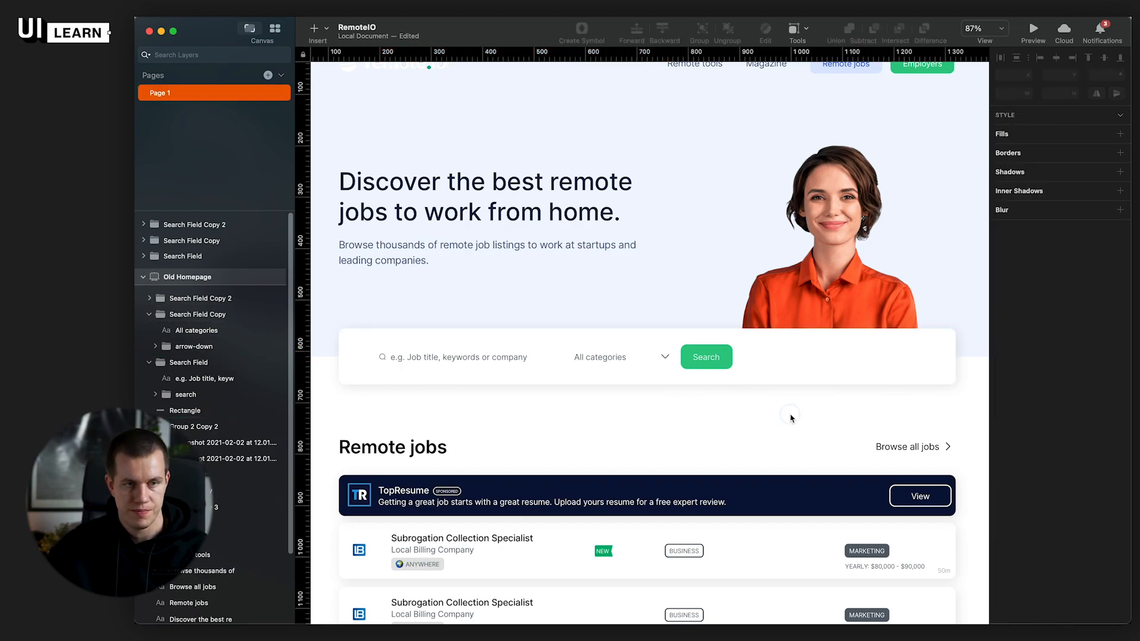
Step: Move the Search button to the panel's right end with a 24 px margin and resize it to 169 by 59 px
left_click(706, 364)
left_click_drag(706, 364, 825, 362)
scroll(919, 358, "up", 5)
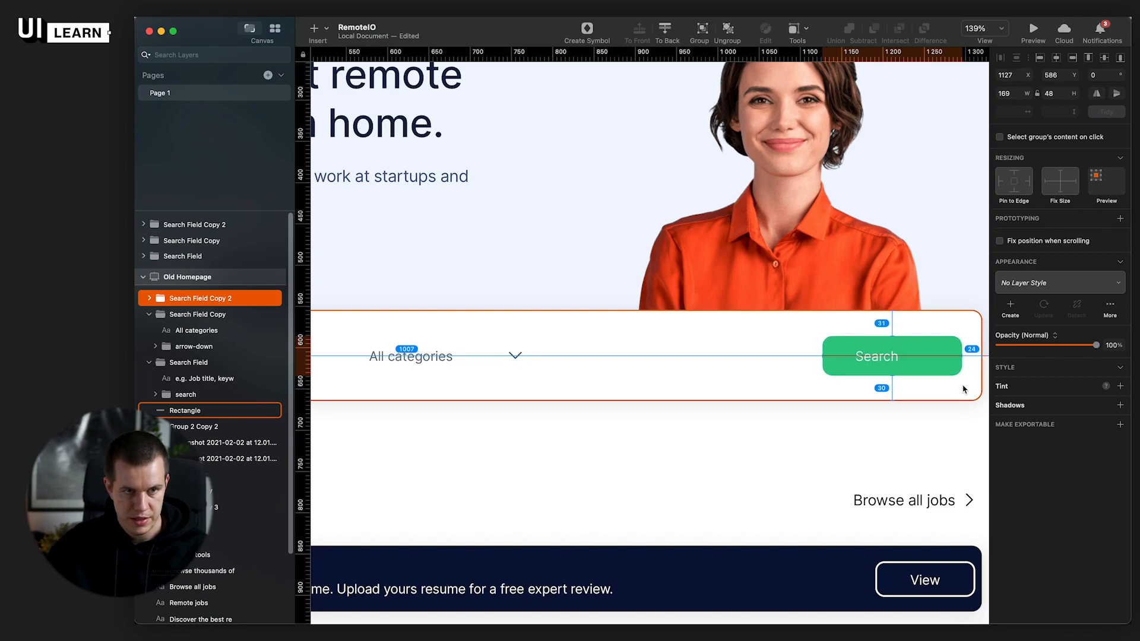
double_click(914, 341)
left_click_drag(892, 337, 893, 327)
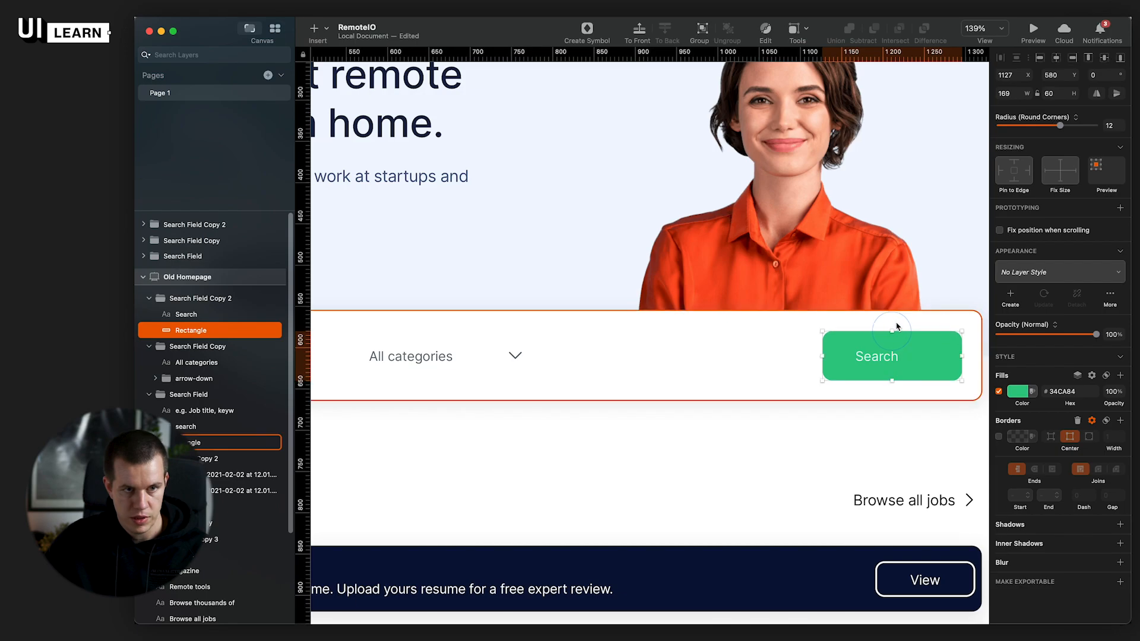
key("Up")
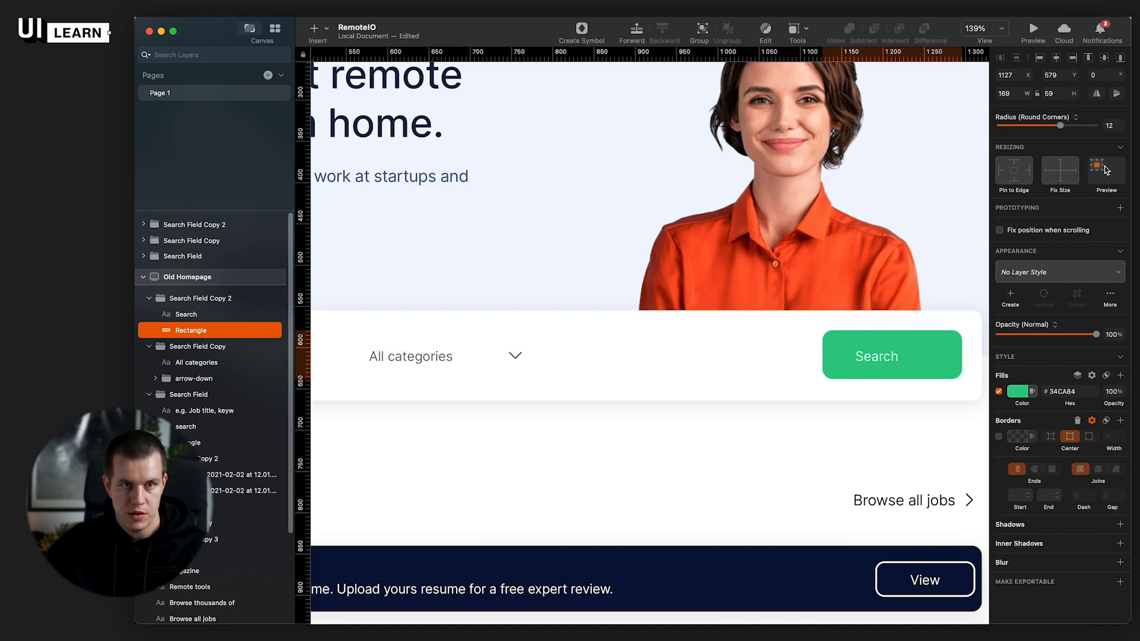
Step: Reduce the Search button's corner radius to 8
key("BackSpace")
type("9")
key("Return")
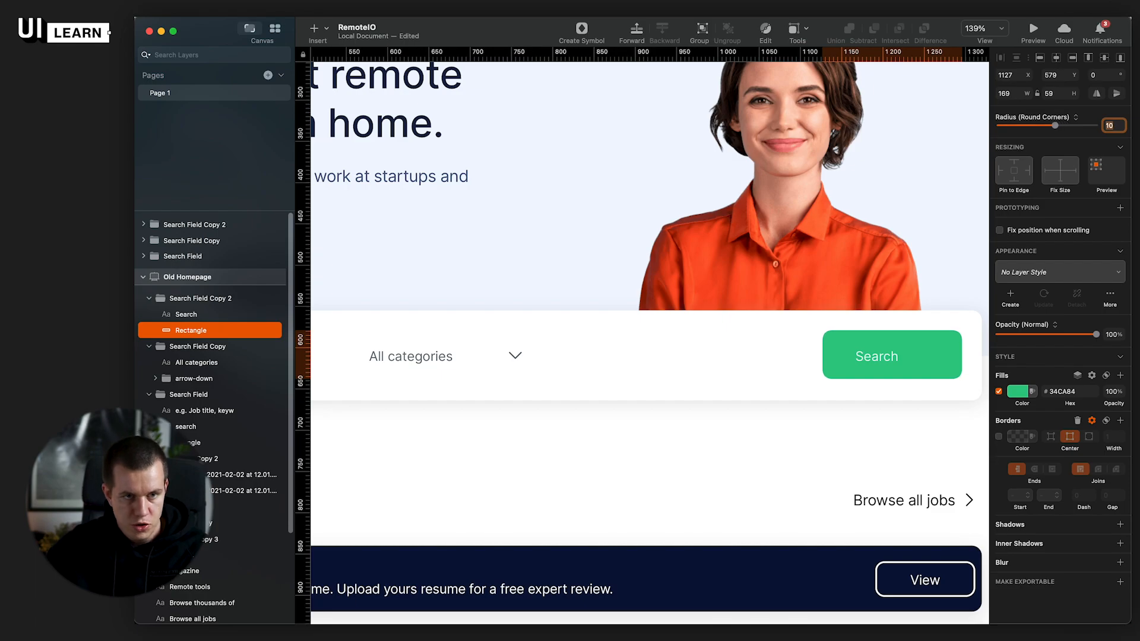
left_click_drag(930, 359, 736, 358)
key("super+z")
left_click(831, 420)
left_click_drag(852, 420, 629, 416)
scroll(773, 364, "up", 10)
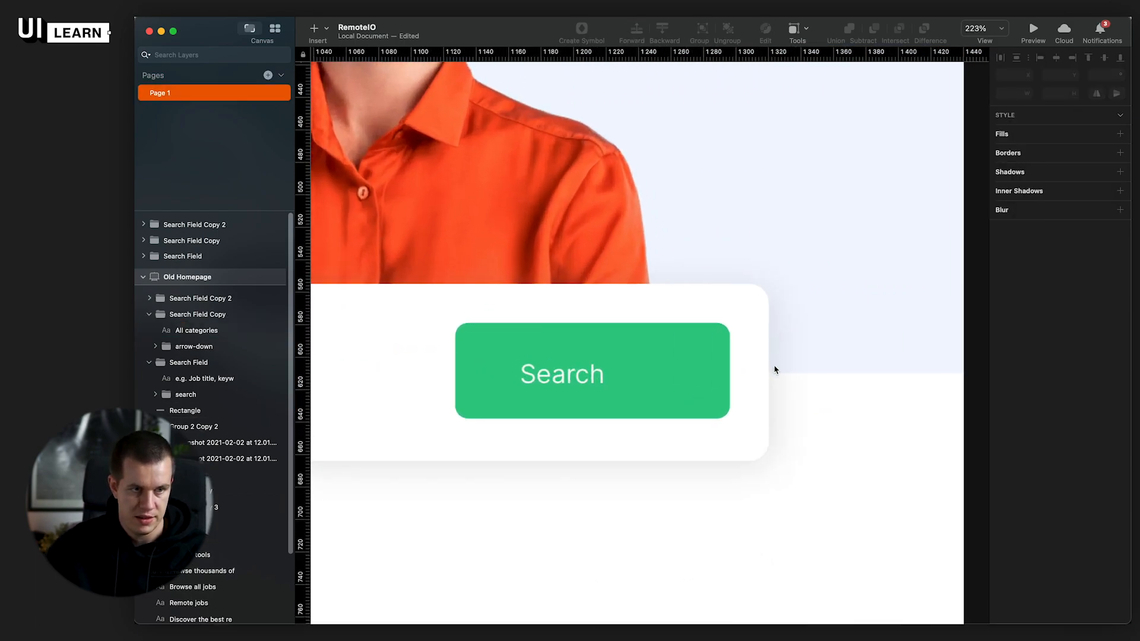
scroll(751, 216, "down", 5)
Step: Centre the Search label within its green button and set its text alignment to centred
left_click(432, 386)
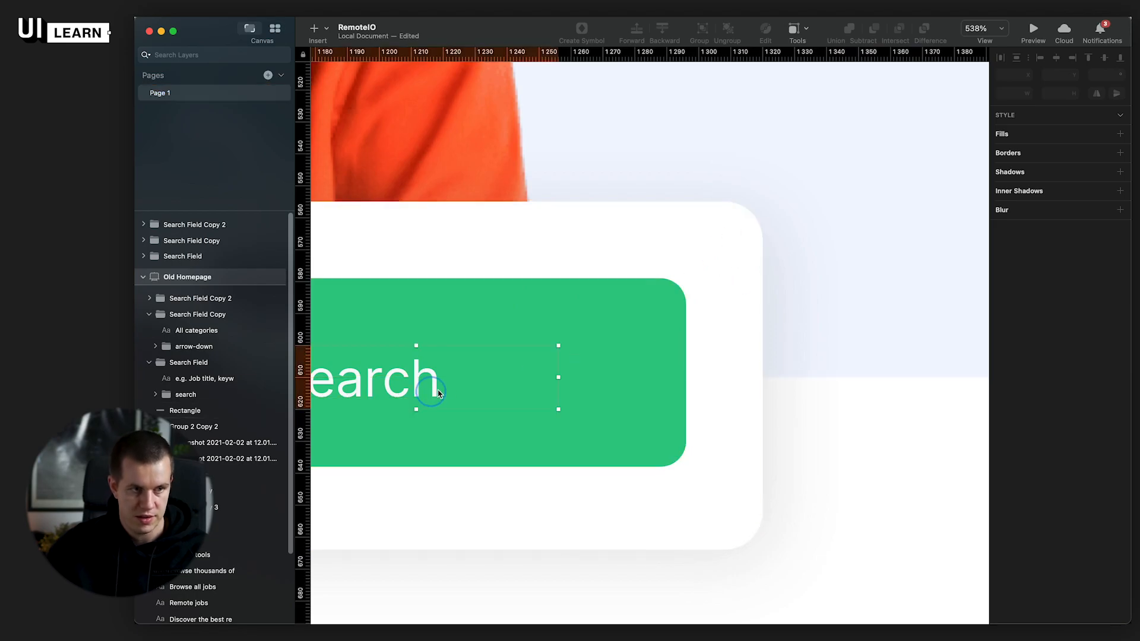
scroll(433, 387, "down", 5)
scroll(493, 407, "up", 4)
left_click(492, 404, "shift")
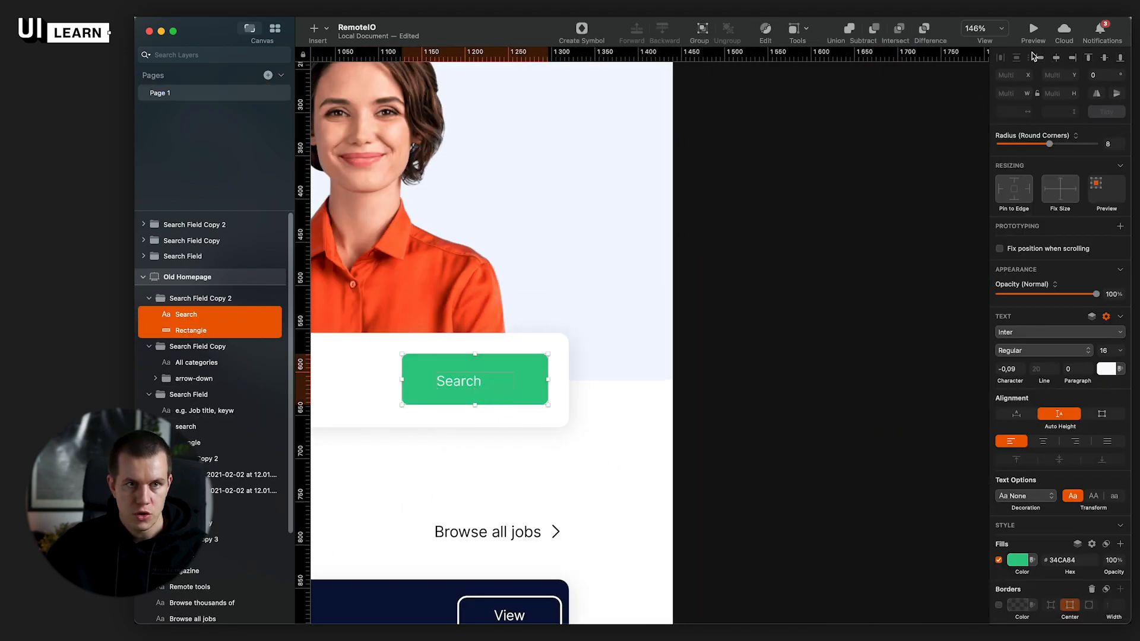
left_click(1043, 441)
left_click(771, 458)
Step: Set the Search label's font weight to Medium and its character spacing to 0
scroll(852, 407, "left", 5)
left_click(738, 333)
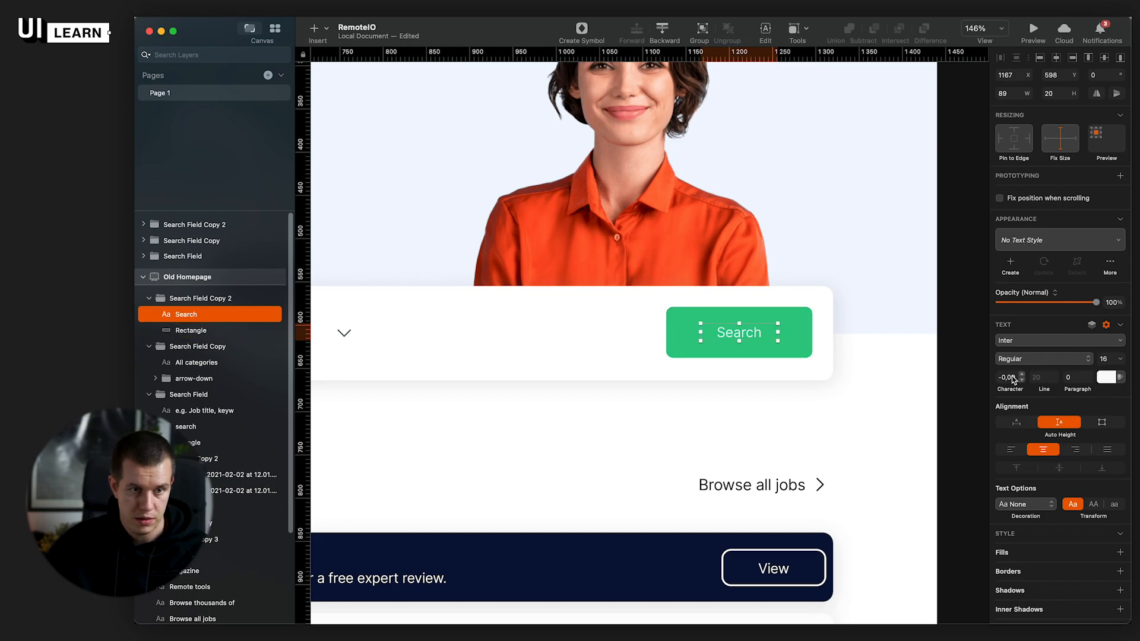
left_click(1044, 359)
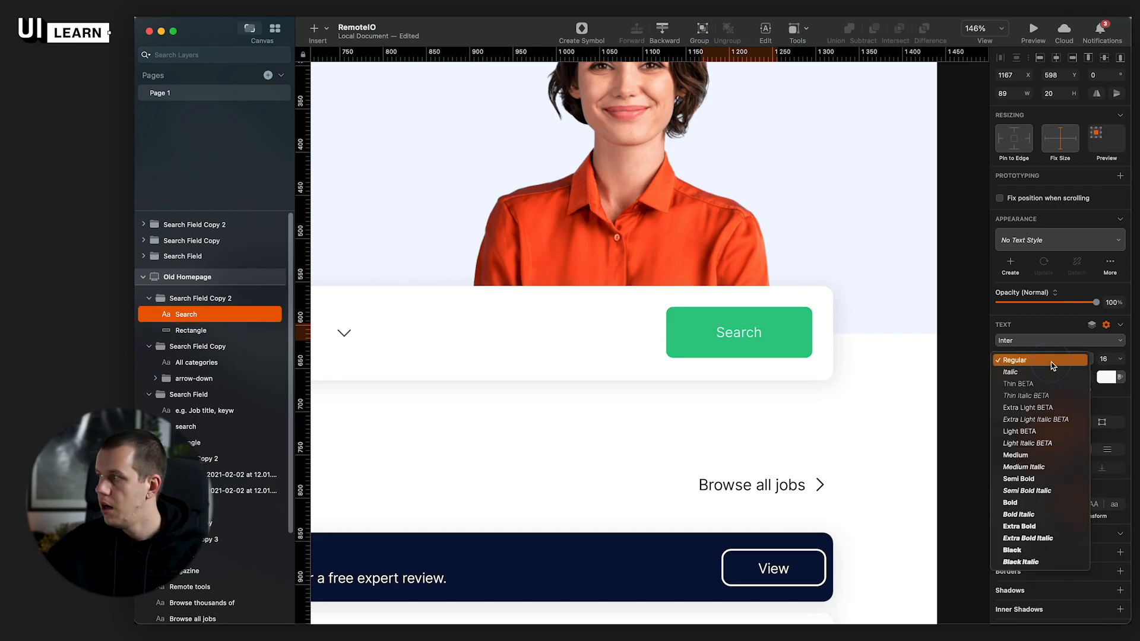
left_click(1036, 455)
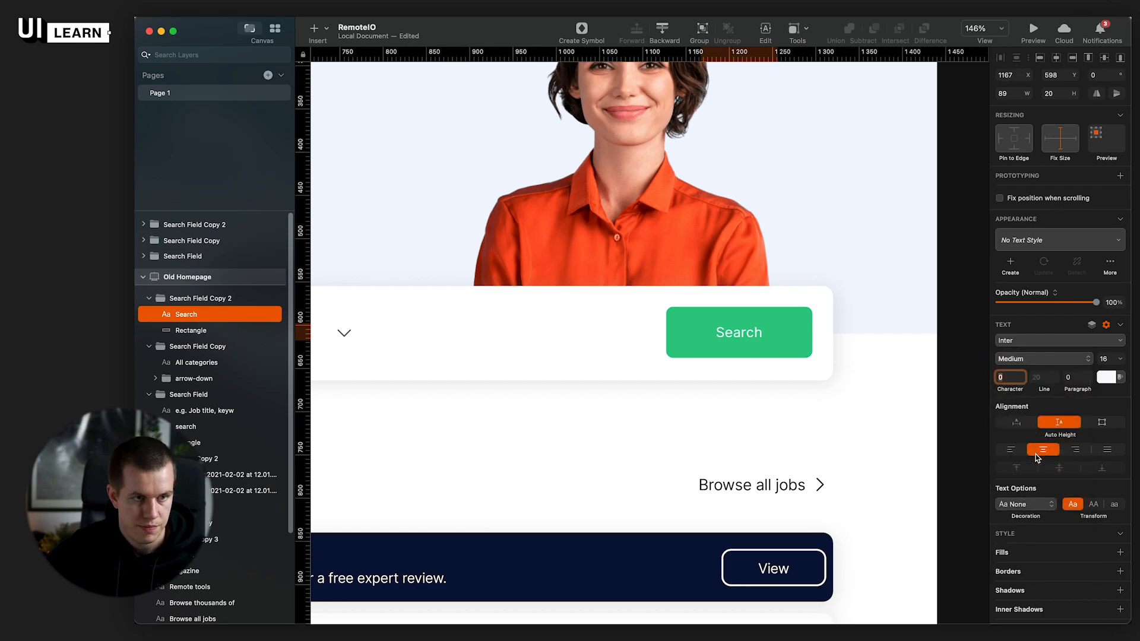
left_click(924, 393)
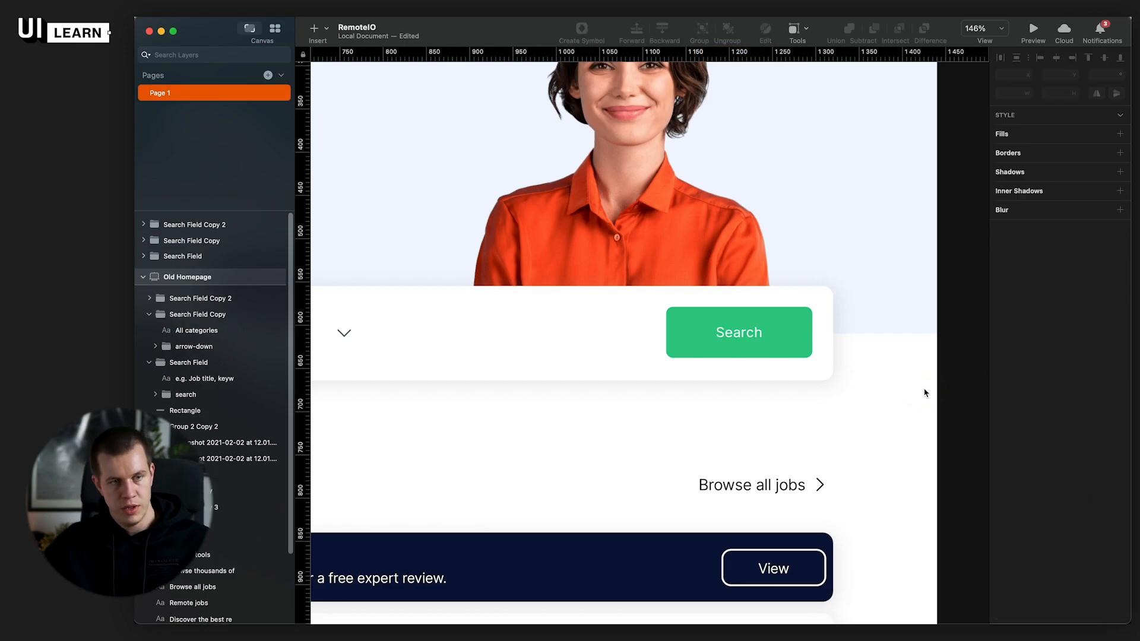
left_click(750, 333)
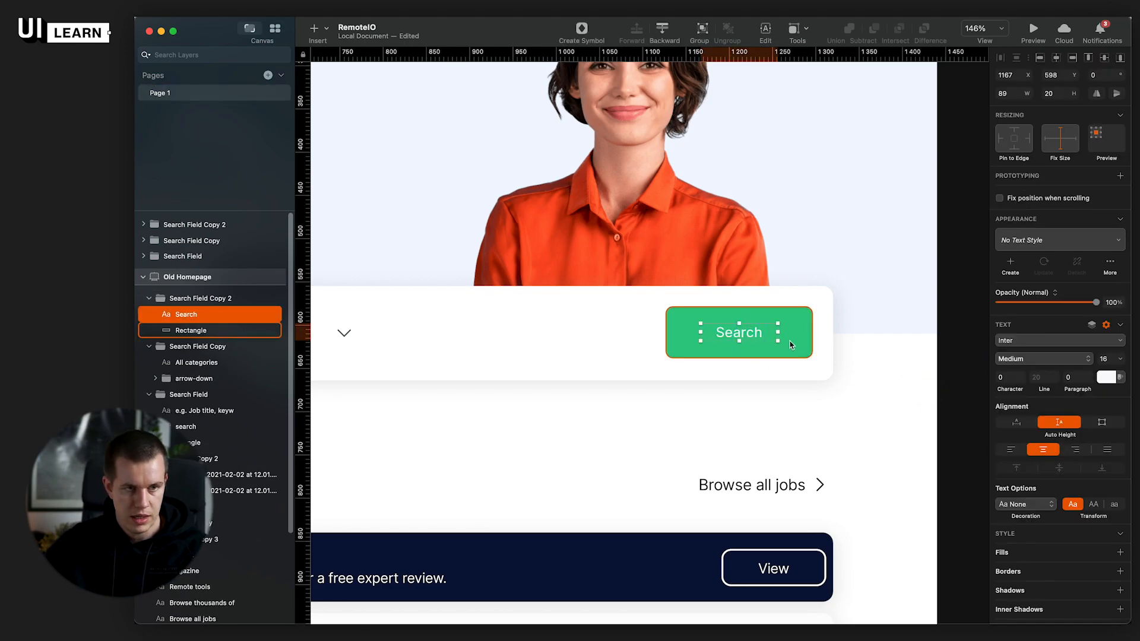
Step: Move the keyword search field group toward the panel's left edge, leaving a 32 px margin
left_click(877, 412)
scroll(885, 411, "left", 6)
scroll(666, 423, "down", 3)
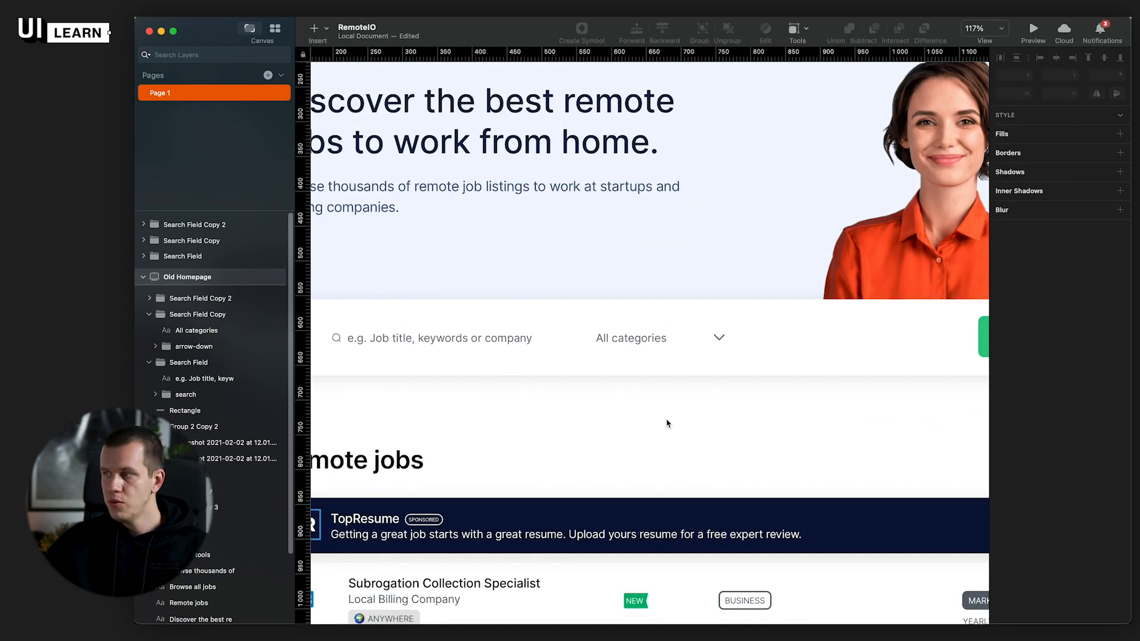
scroll(481, 423, "left", 3)
scroll(478, 407, "down", 3)
scroll(539, 293, "up", 5)
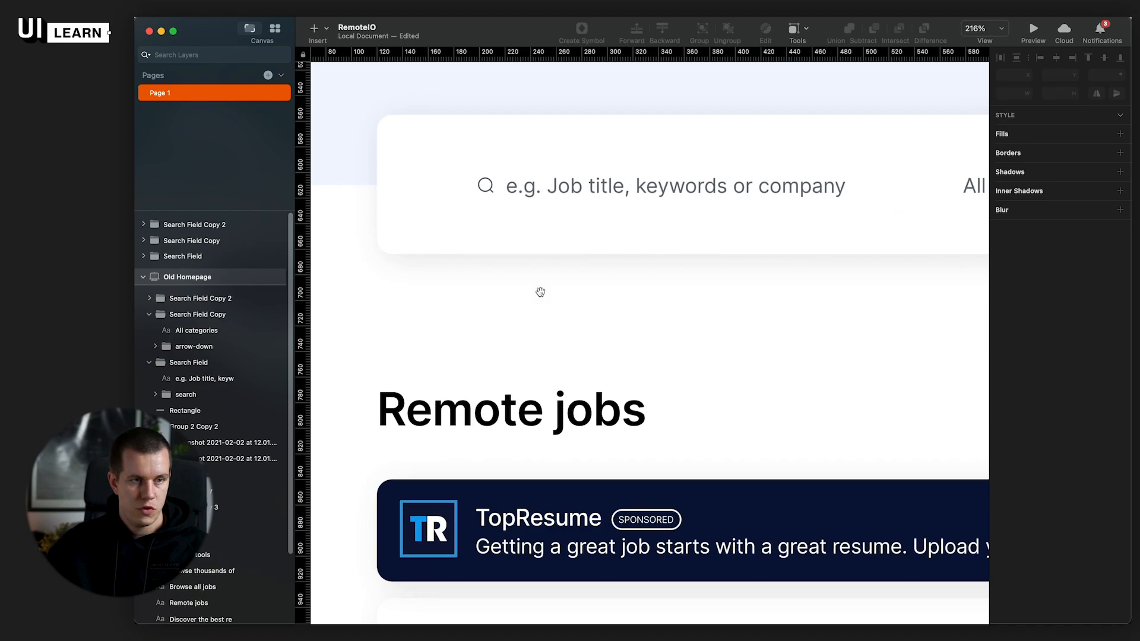
left_click(429, 278)
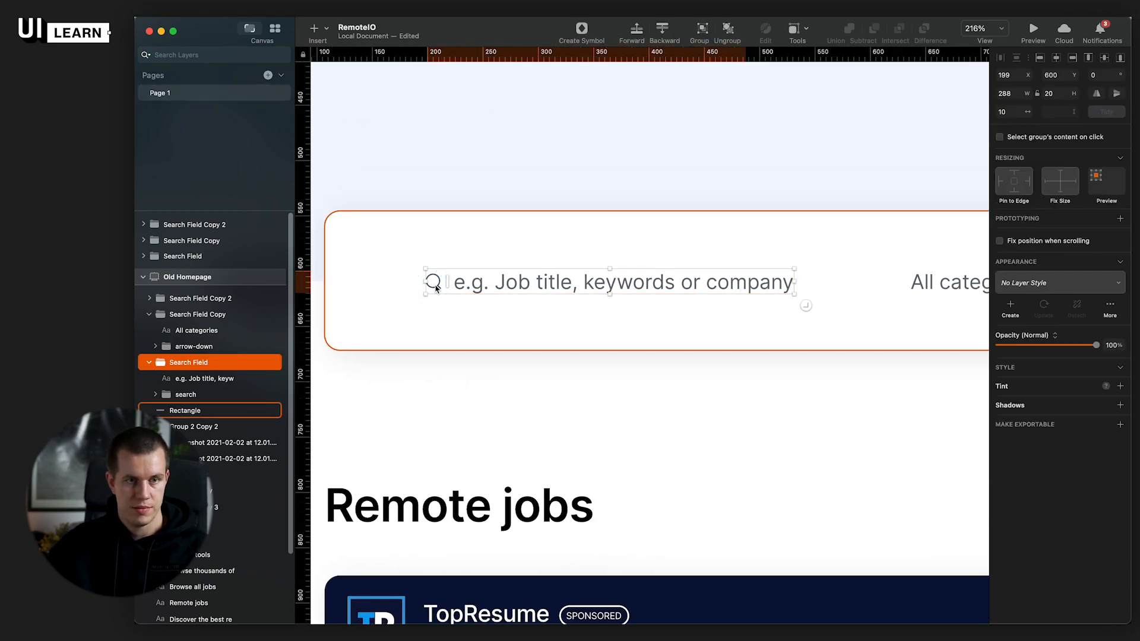
scroll(434, 285, "down", 4)
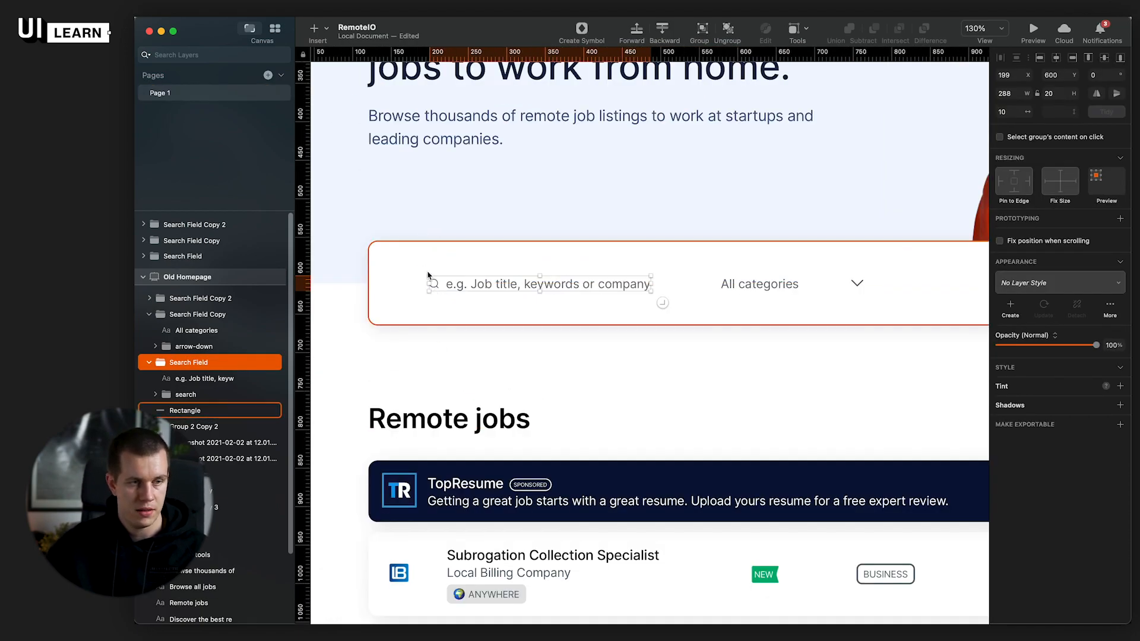
left_click_drag(438, 291, 401, 291)
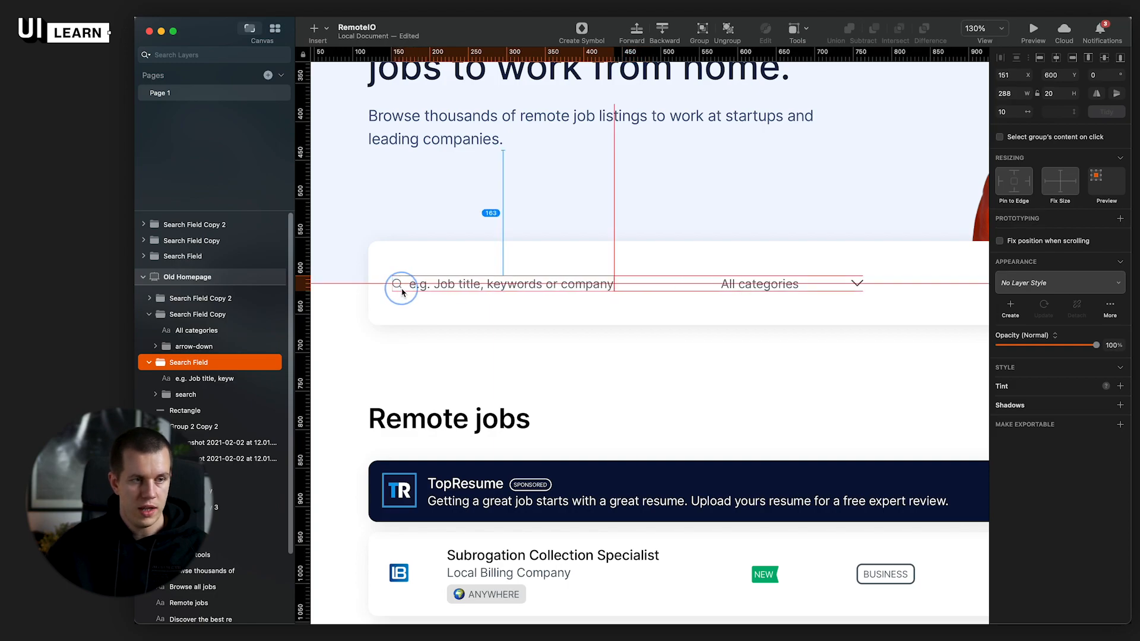
key("Right")
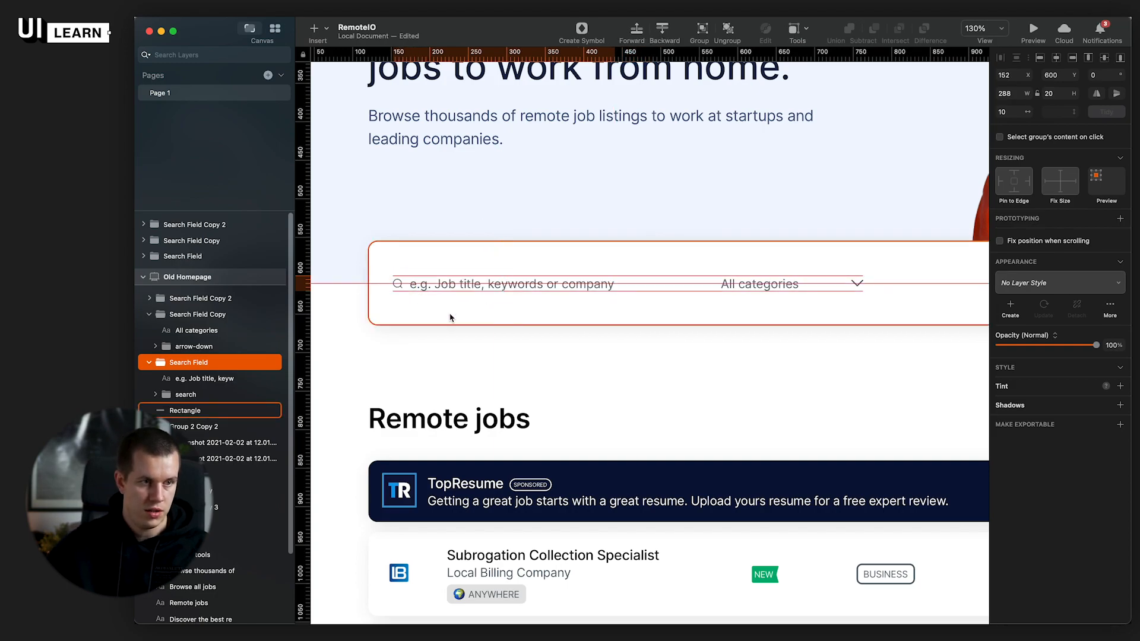
Step: Shift the placeholder text right within the search field so it sits 16 px from the search icon
left_click(465, 295)
left_click(401, 291)
scroll(400, 291, "down", 1)
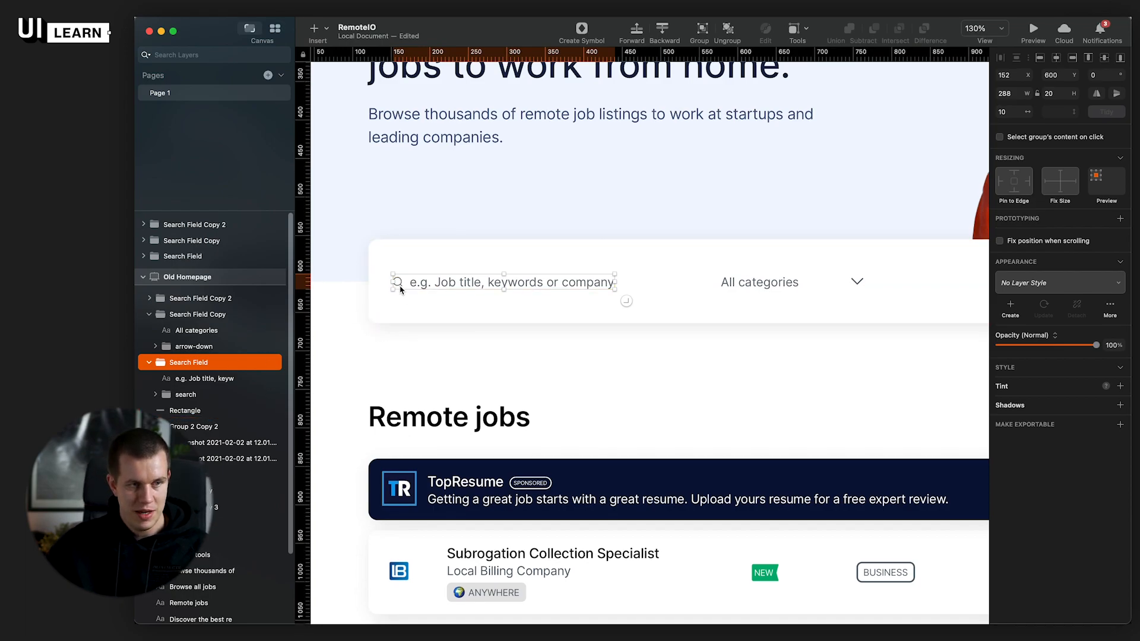
double_click(398, 283)
left_click(400, 285)
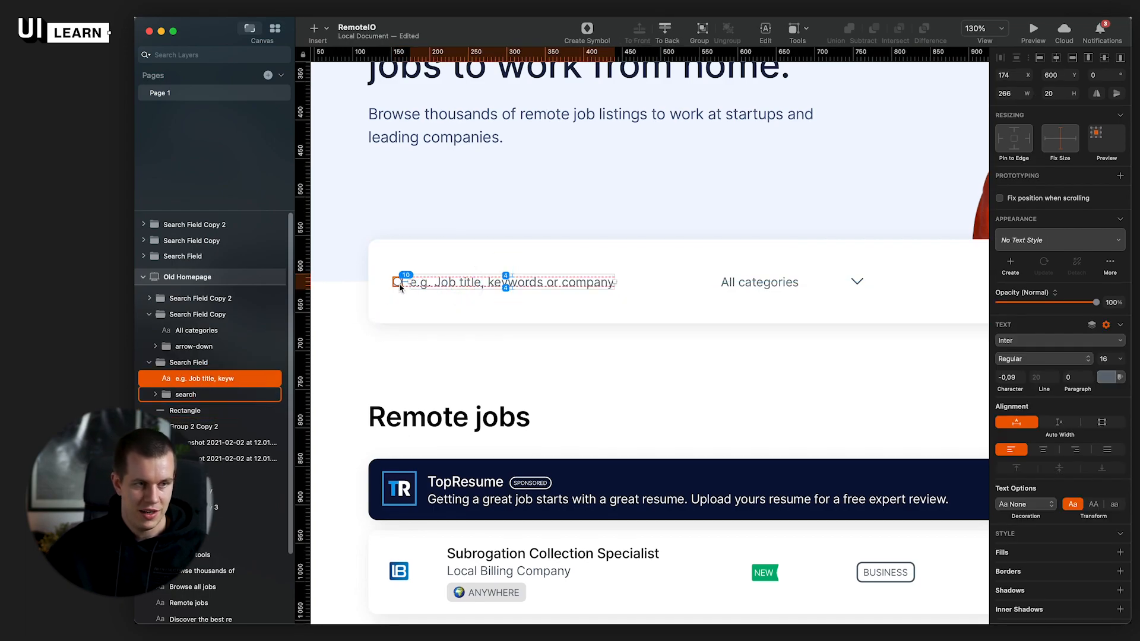
key("Right")
key("Right")
key("Right")
key("Right")
key("Right")
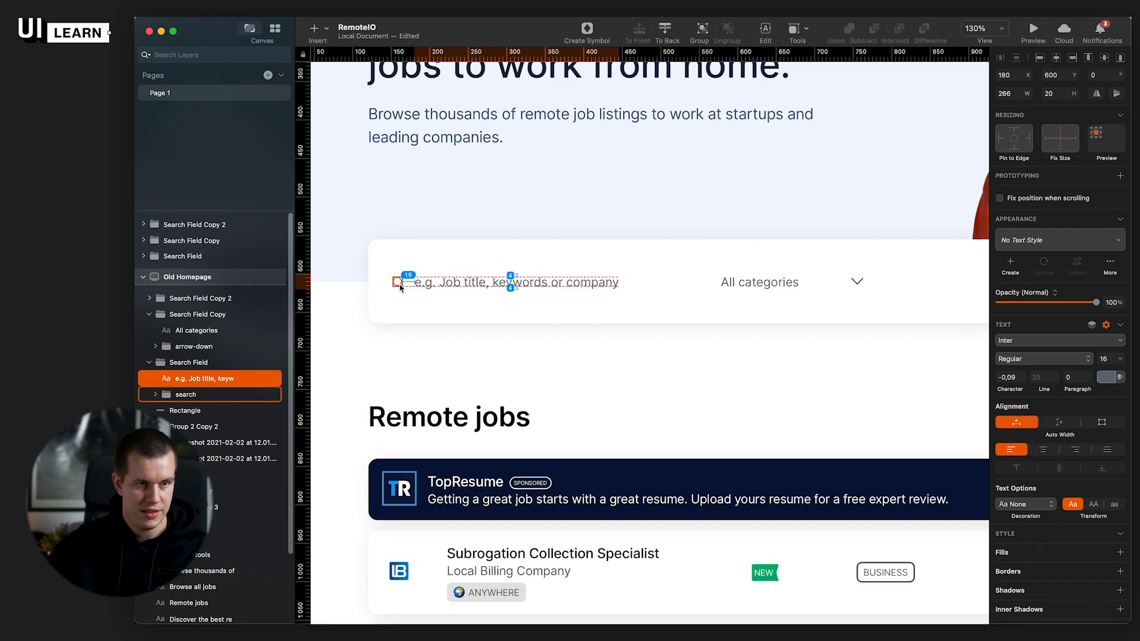
Step: Move the All categories dropdown out of the search panel onto the empty canvas above the homepage artboard
scroll(807, 296, "down", 10)
left_click_drag(843, 306, 723, 387)
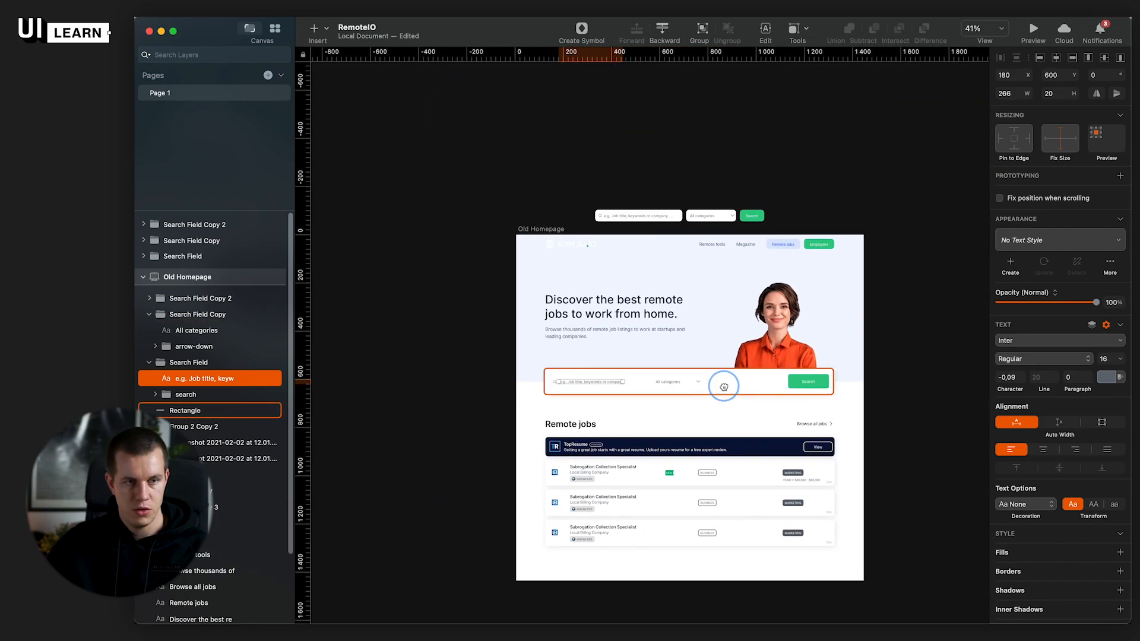
scroll(723, 387, "up", 5)
left_click_drag(649, 383, 951, 118)
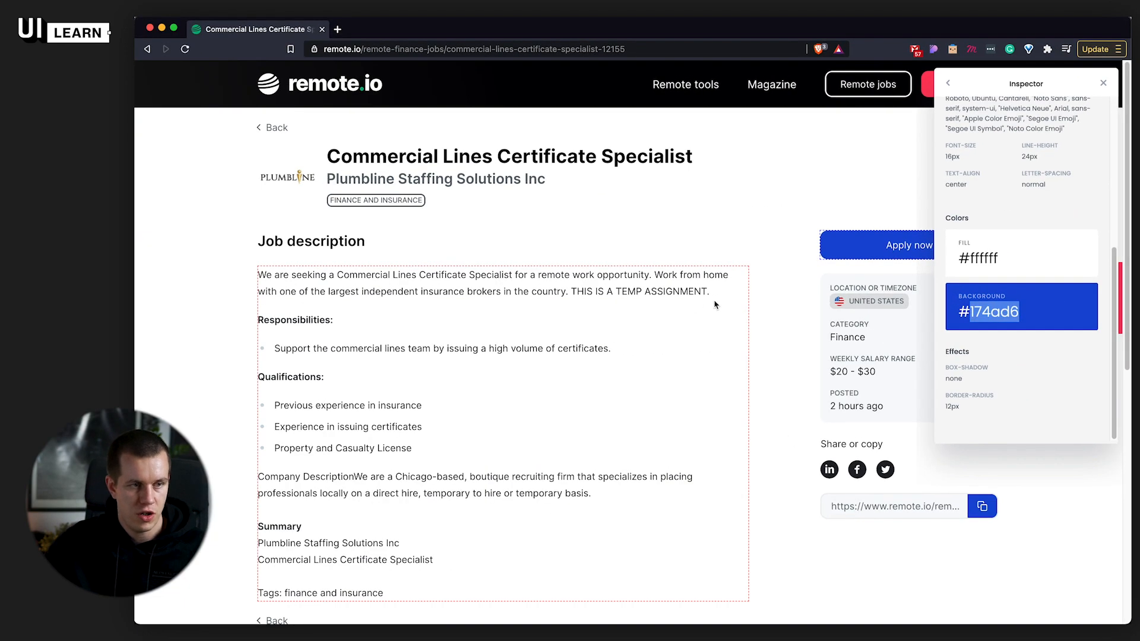
Step: Examine the category dropdown's options on the live remote.io homepage in the browser
left_click(1105, 85)
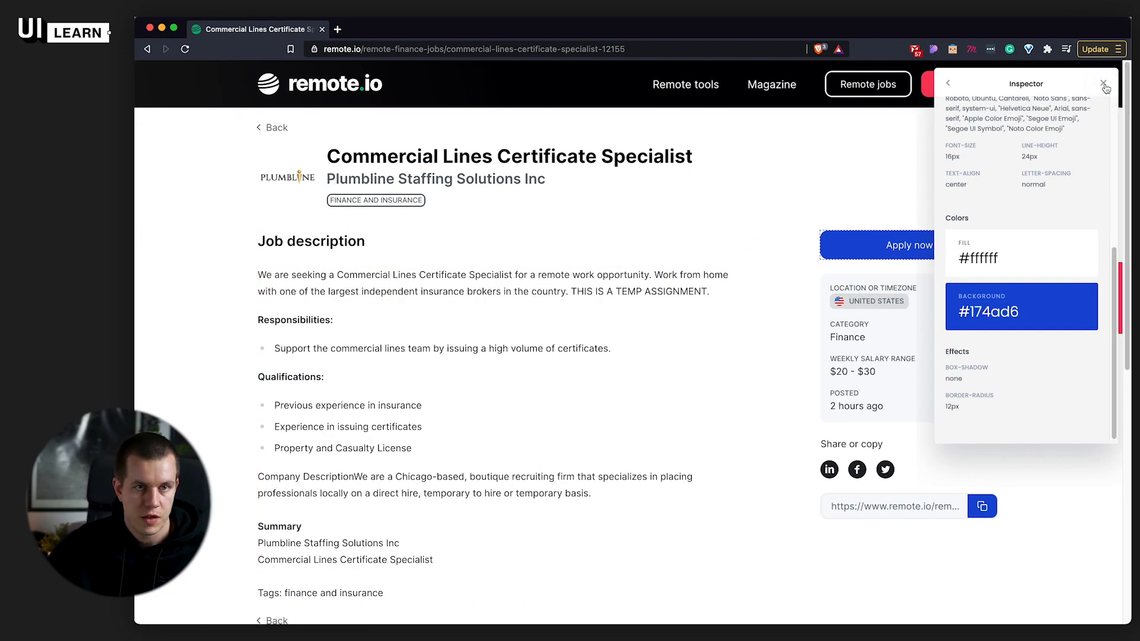
left_click(1104, 83)
key("super+r")
left_click(350, 81)
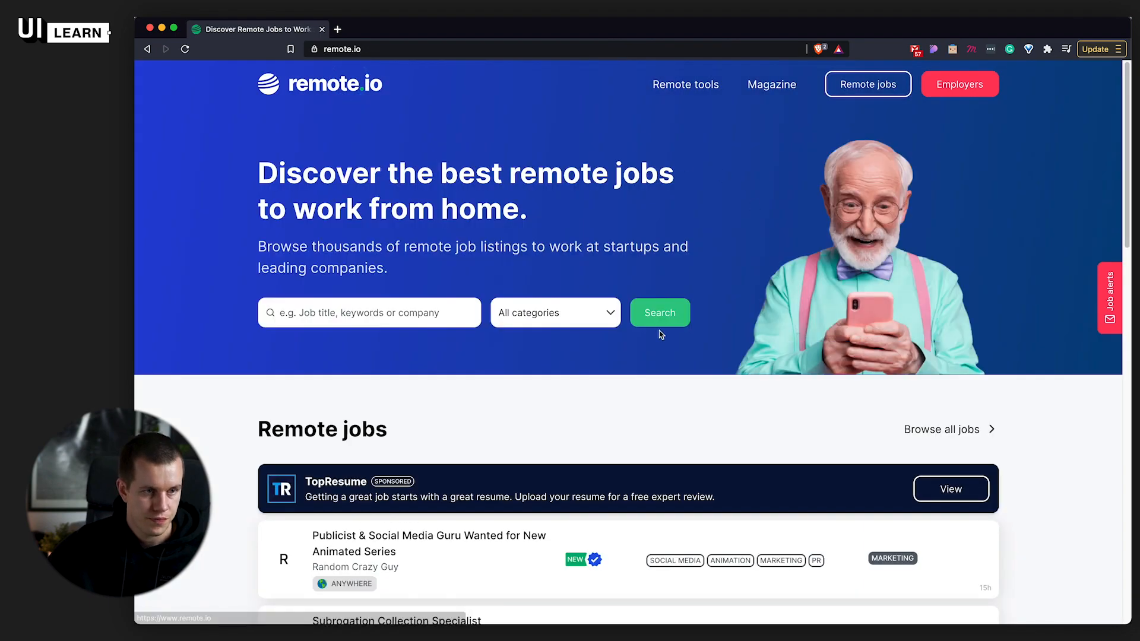
left_click(588, 314)
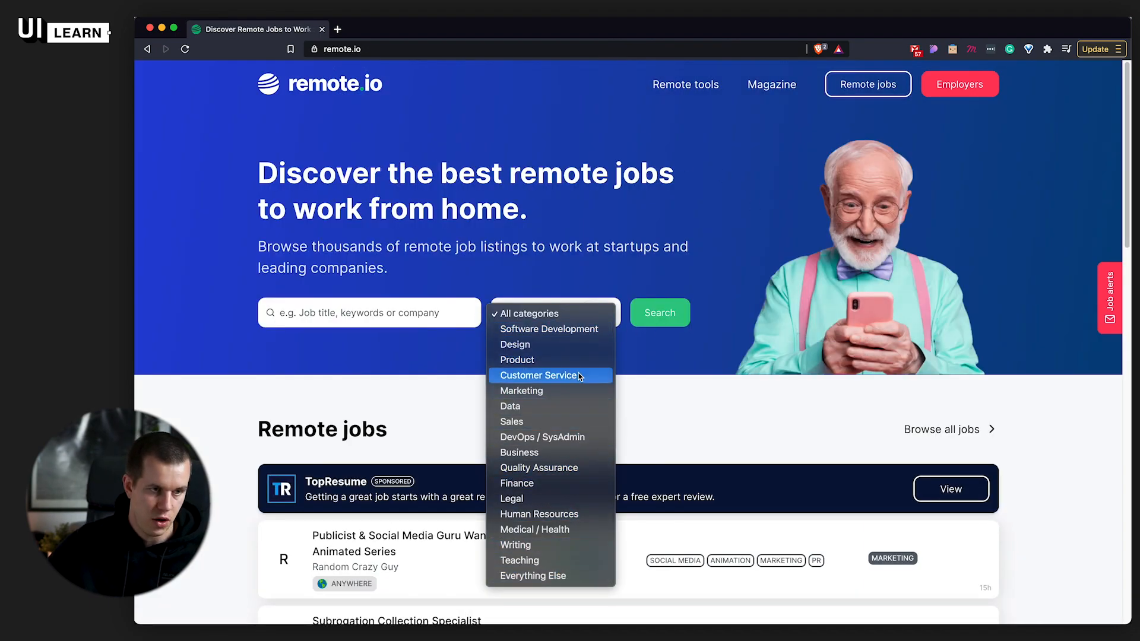
left_click(693, 392)
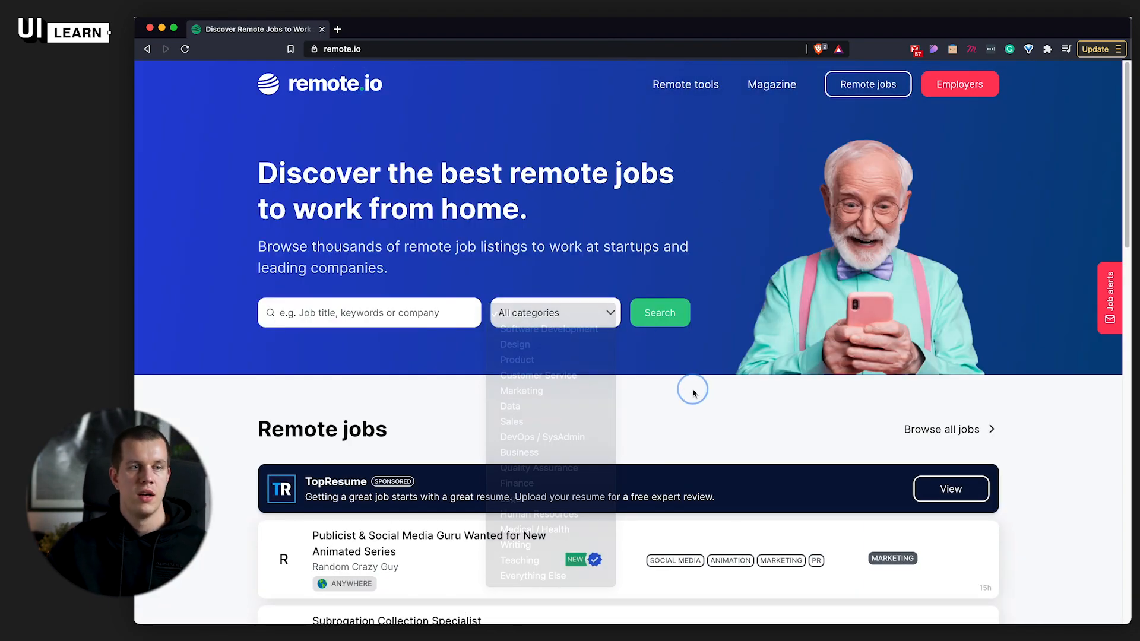
left_click(162, 28)
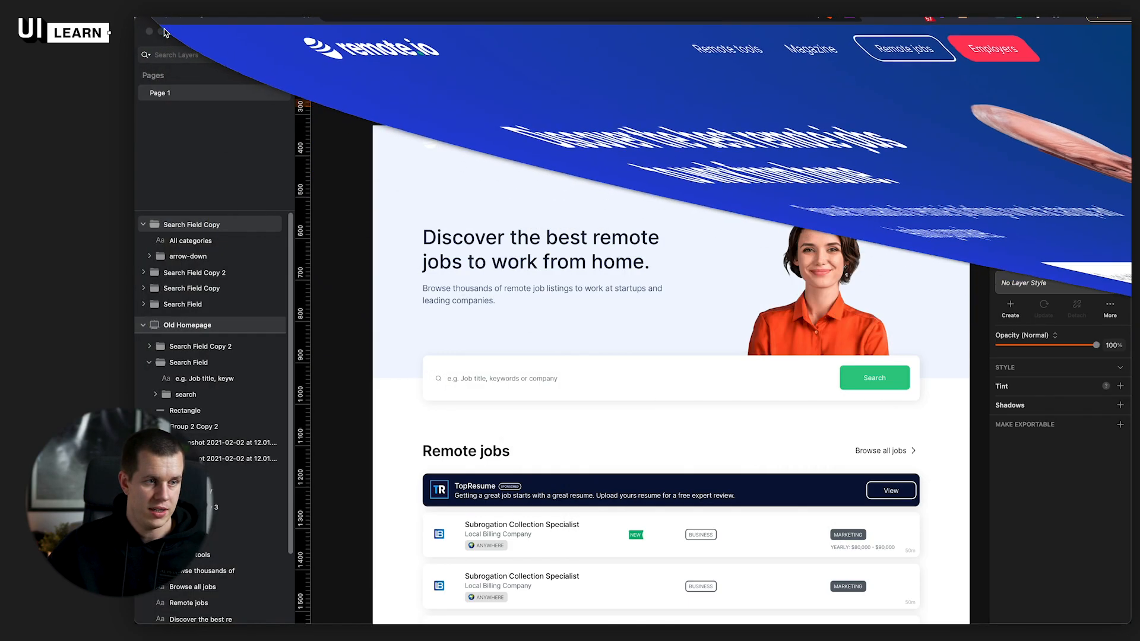
Step: Set the font size of the search field's placeholder text to 18
left_click(558, 300)
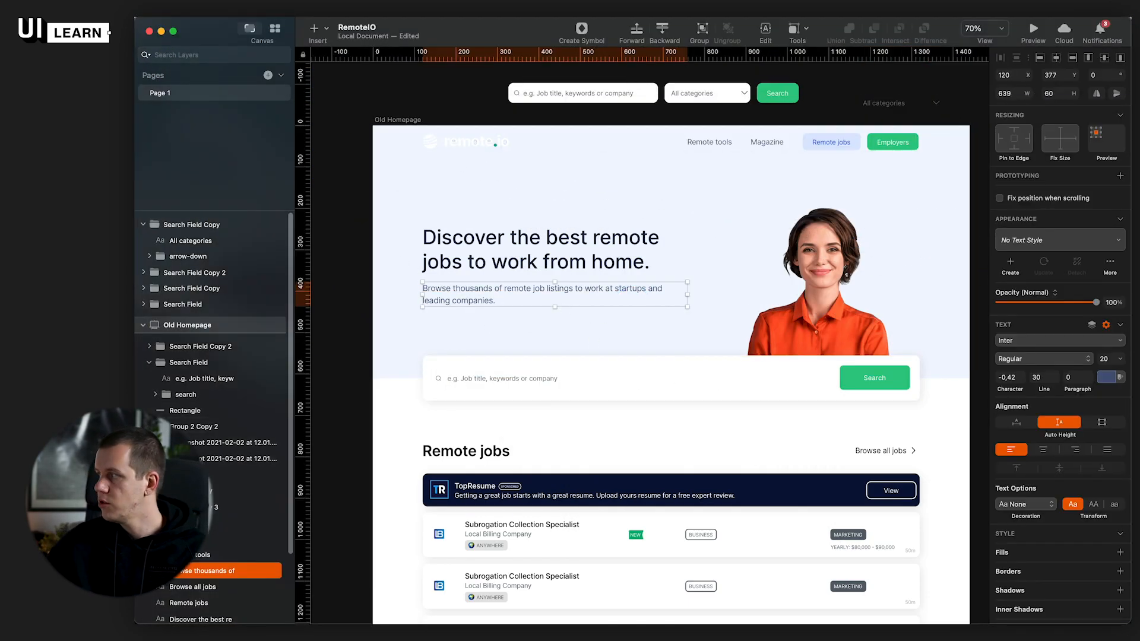
key("super+Tab")
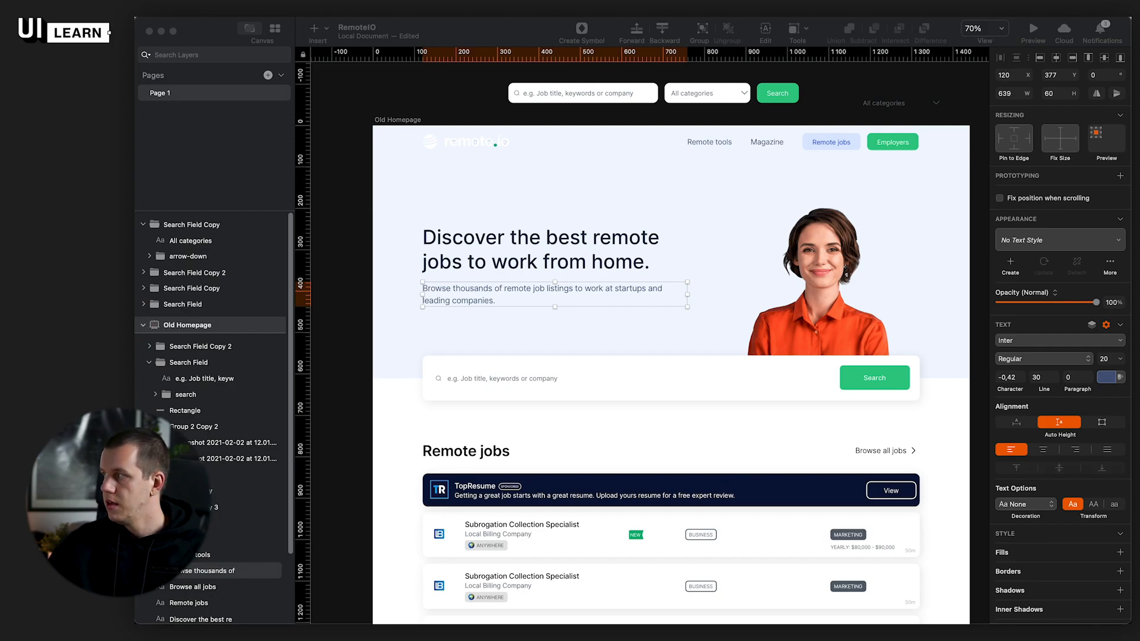
left_click(497, 377, "super")
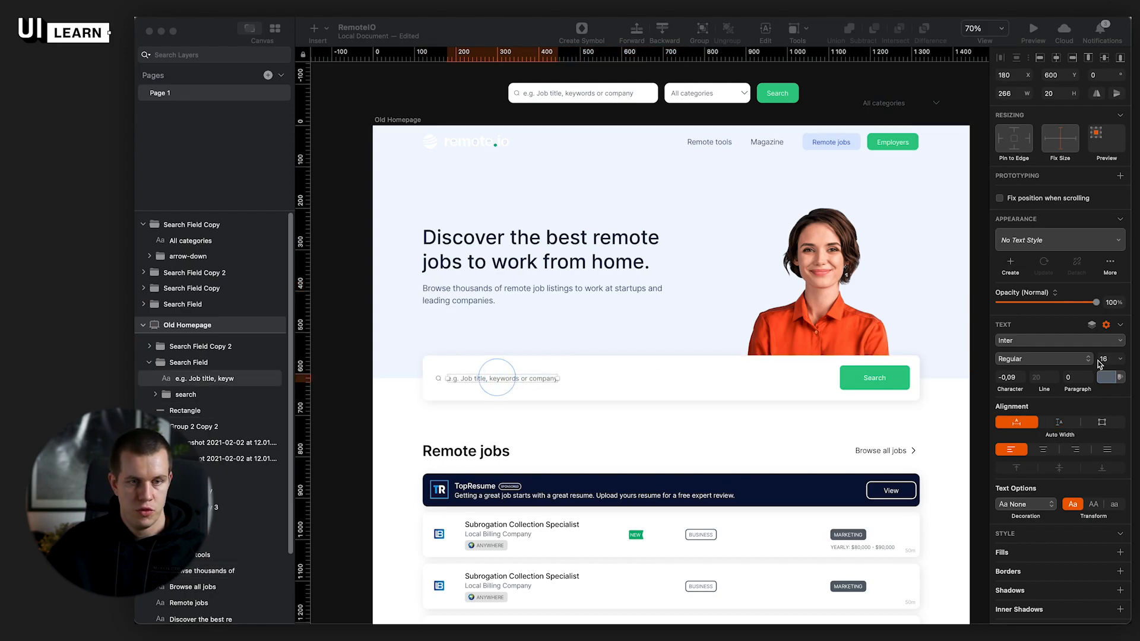
left_click(1112, 362)
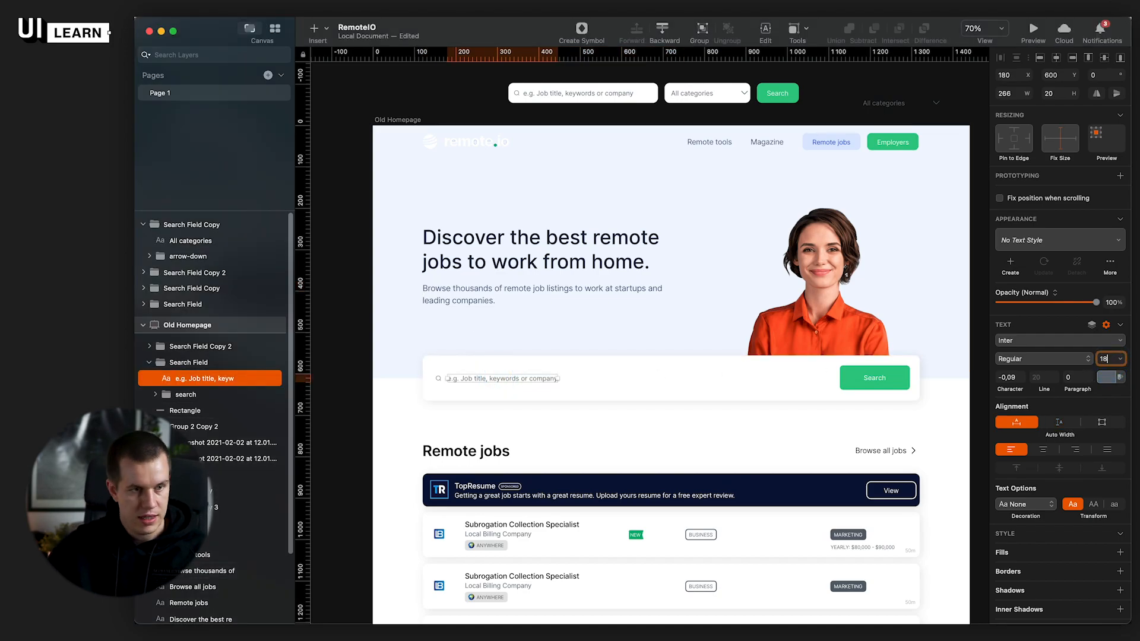
Step: Copy the Magazine navigation link's text style onto the search placeholder and raise the text level with the search icon
scroll(727, 182, "up", 10)
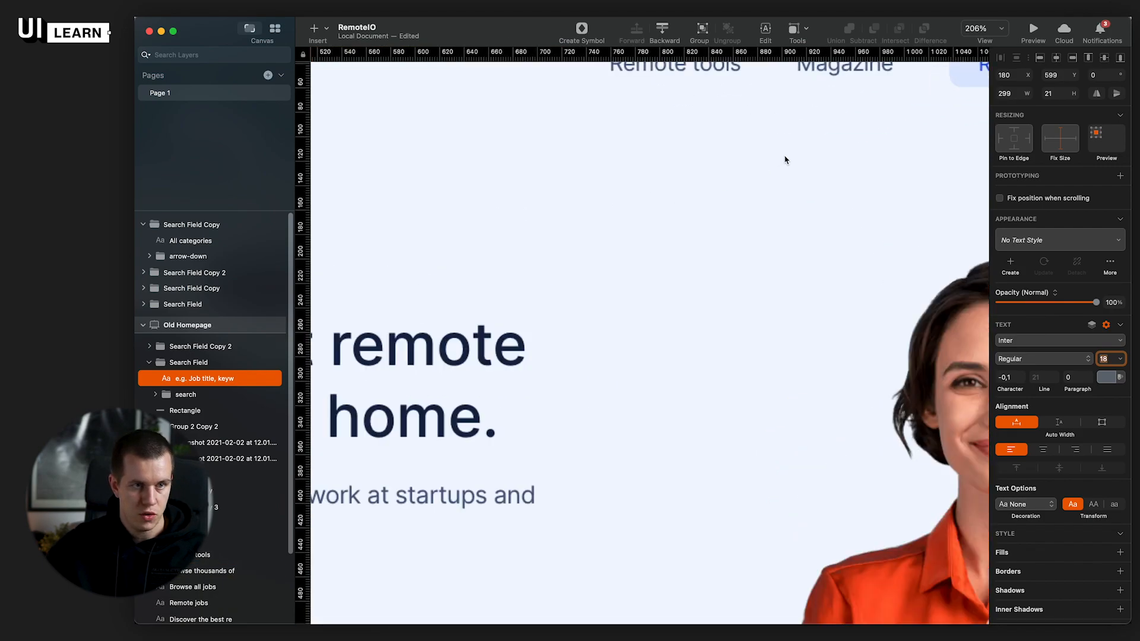
scroll(840, 119, "up", 6)
left_click(830, 378)
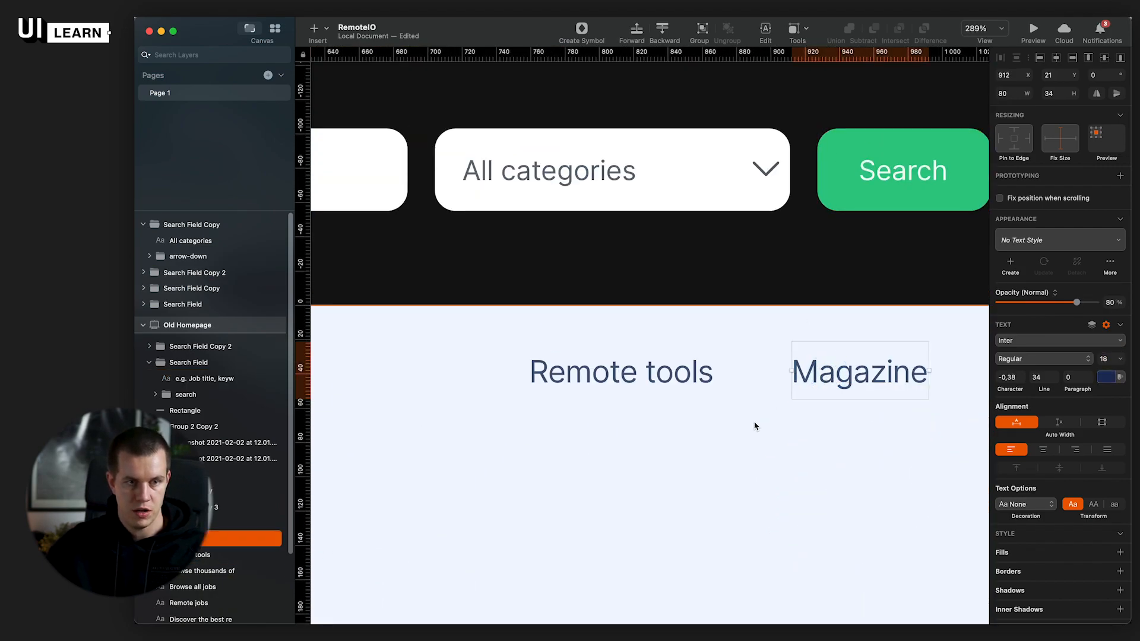
scroll(753, 425, "down", 20)
scroll(764, 335, "up", 15)
scroll(764, 335, "left", 15)
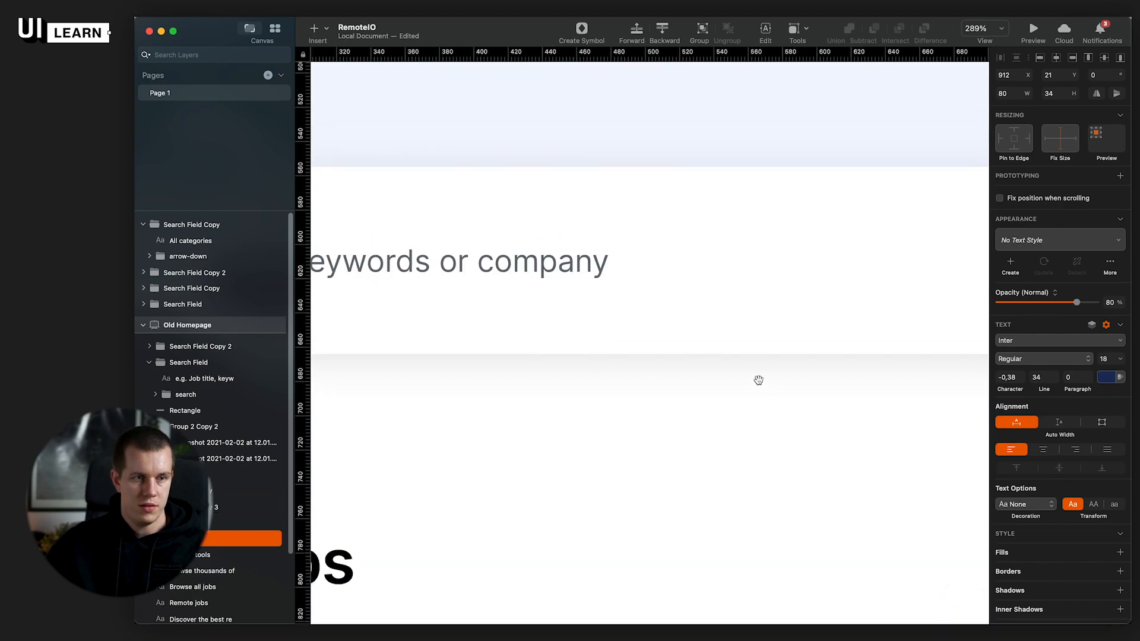
left_click(656, 309)
scroll(656, 473, "down", 4)
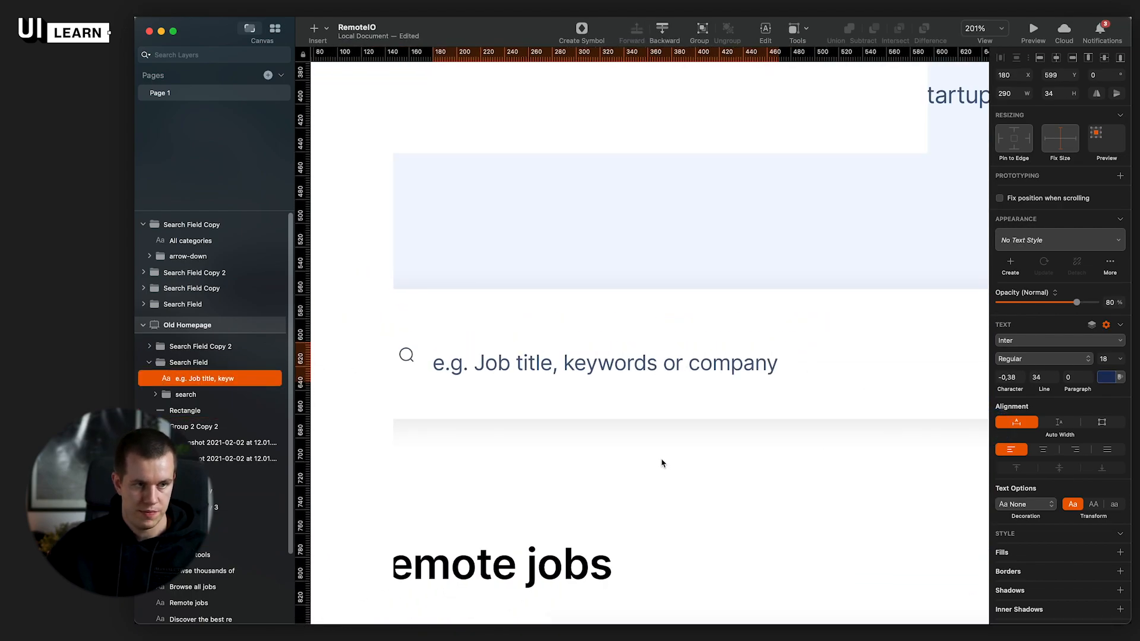
left_click_drag(642, 362, 644, 356)
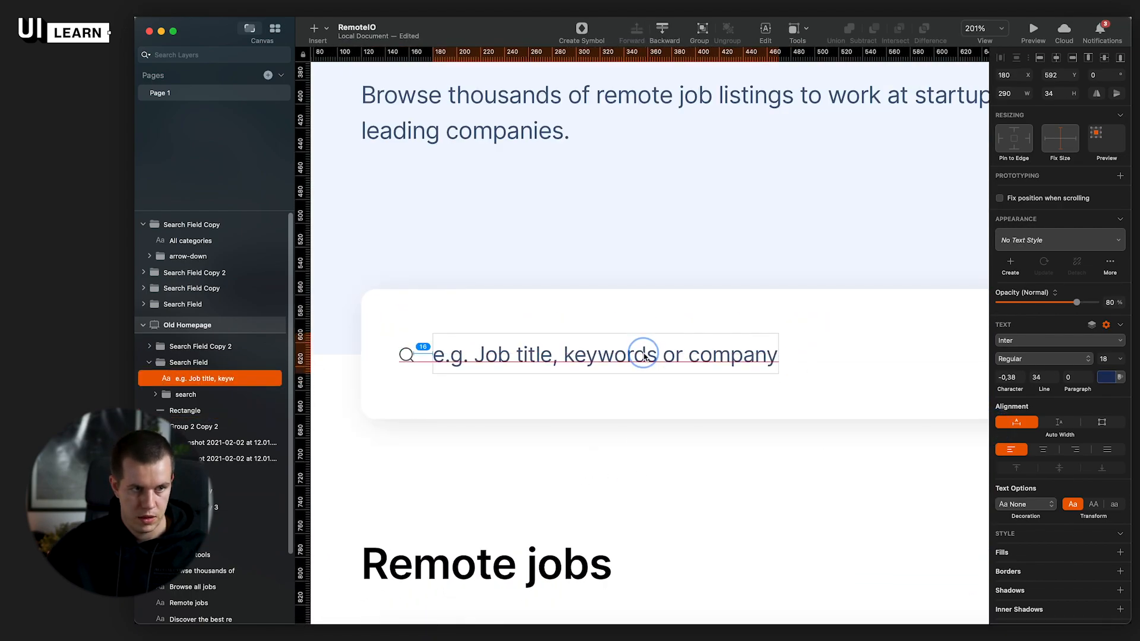
Step: Enlarge the search icon to a height of 18 px and align it and the placeholder to the panel's vertical centre
left_click(406, 355)
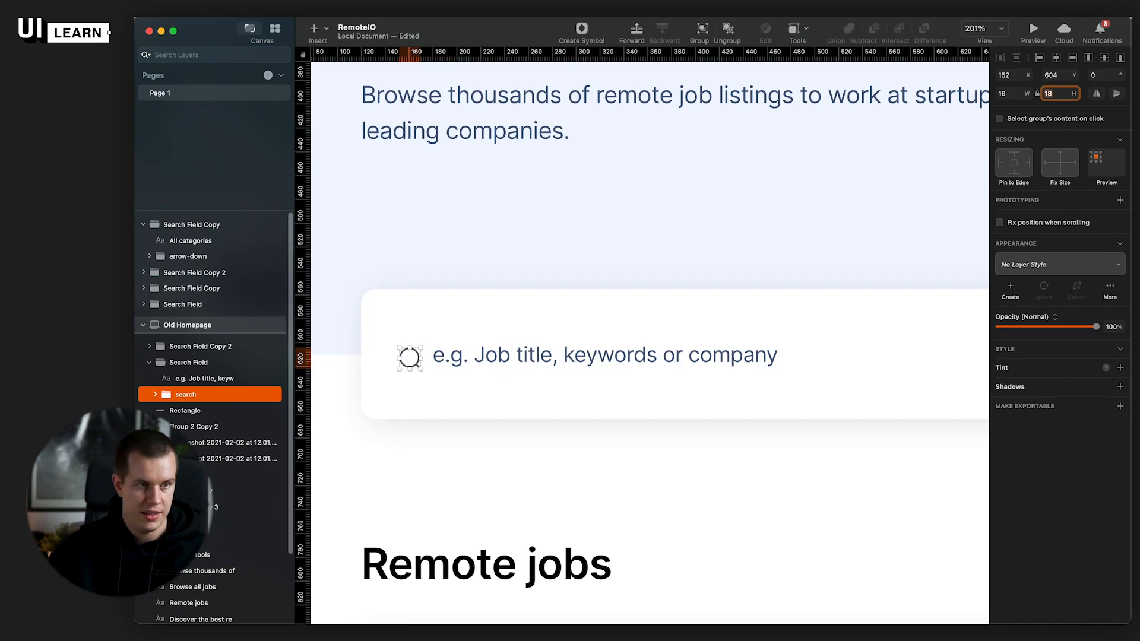
left_click(437, 351, "shift")
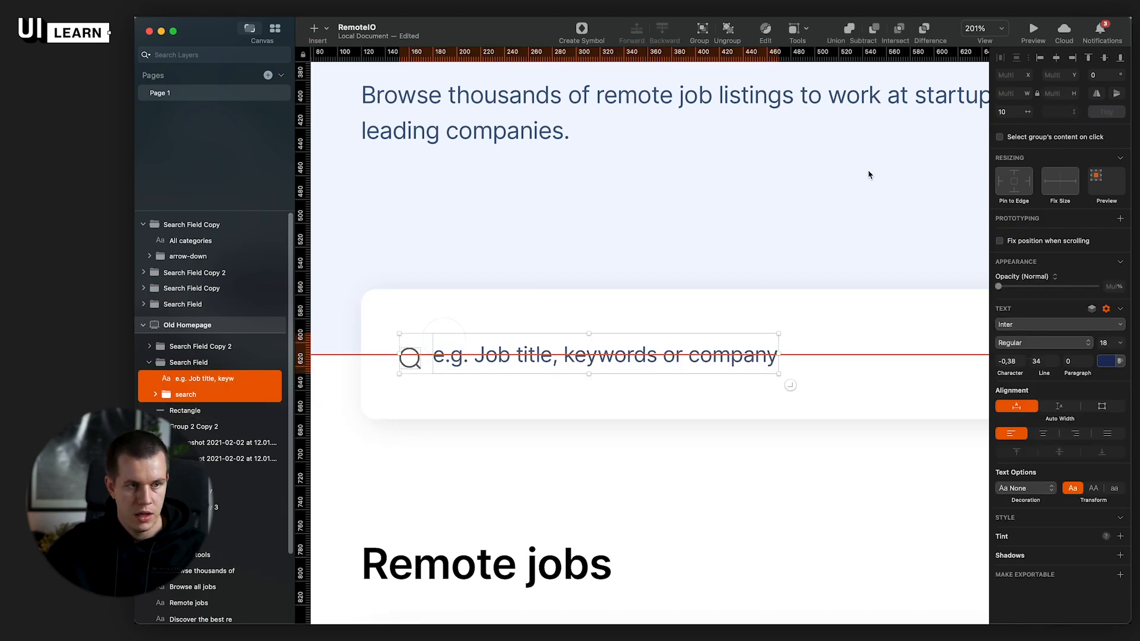
left_click(615, 305, "shift")
left_click(1105, 59)
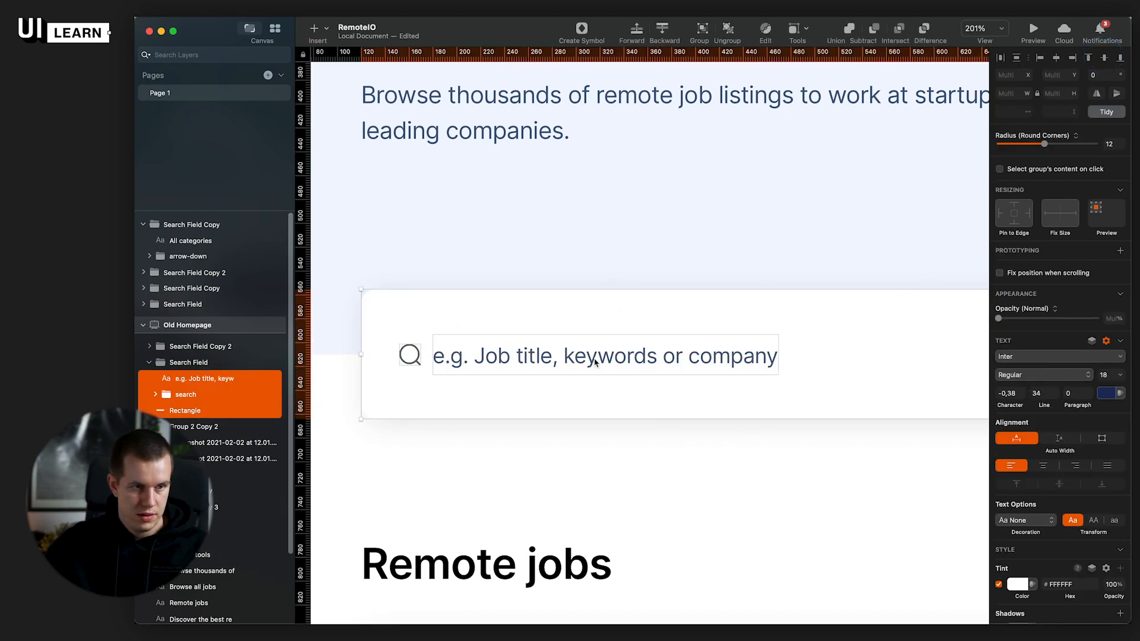
Step: Restore the 16 px gap between the enlarged search icon and its placeholder by nudging the text right
left_click(639, 452)
left_click(600, 368)
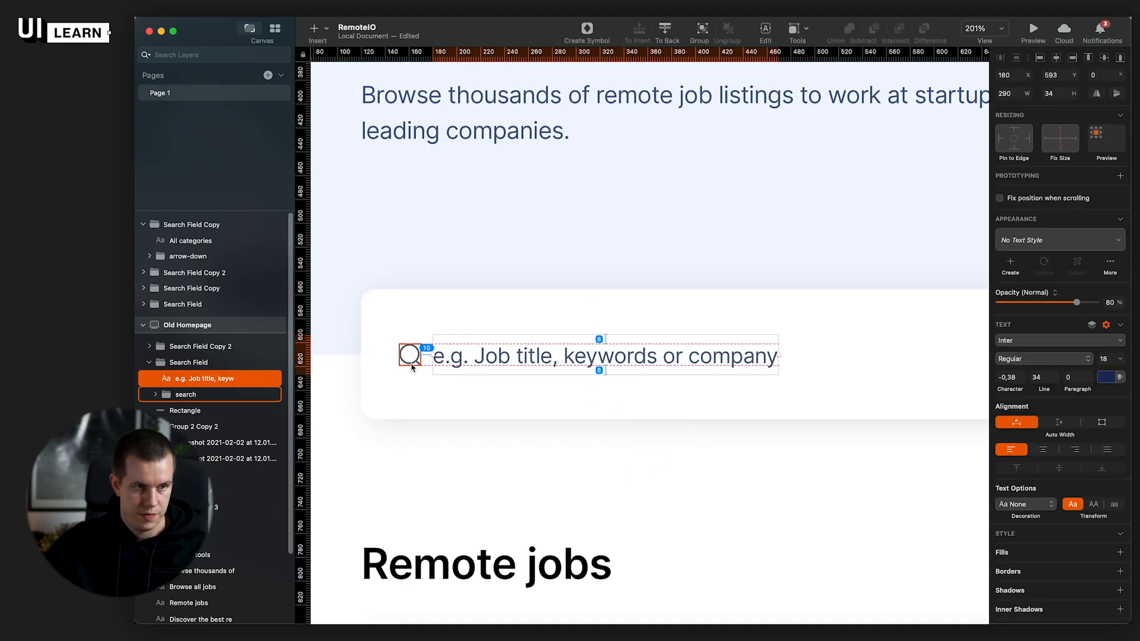
key("Right")
key("Right")
key("Right")
key("Right")
key("Right")
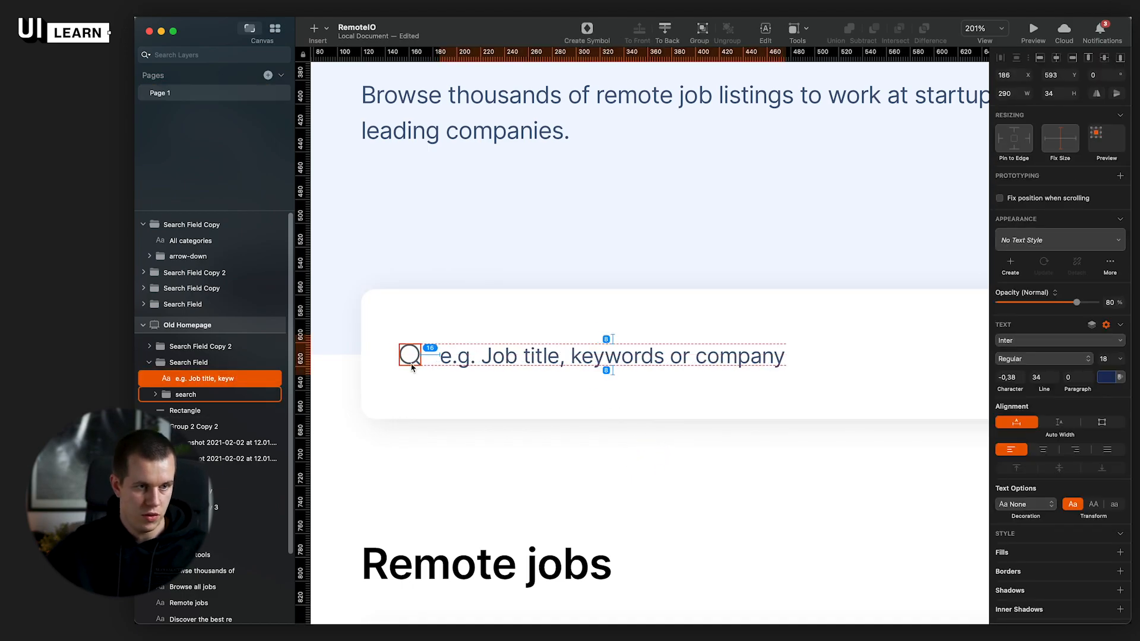
left_click(411, 367, "shift")
left_click(398, 409, "shift")
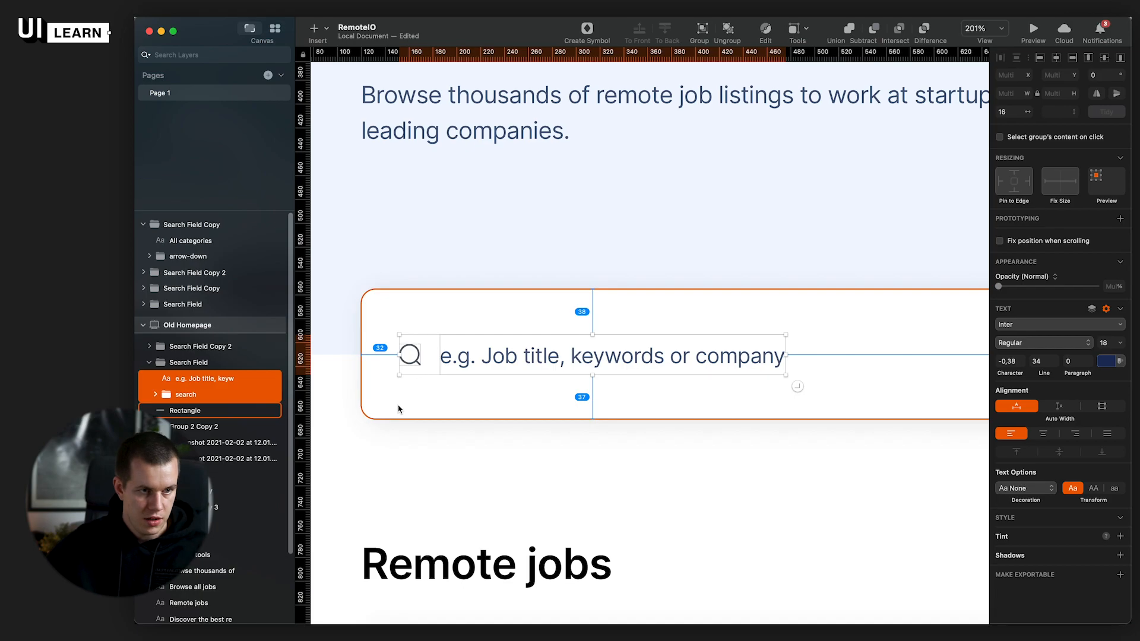
Step: Lower the search placeholder text's opacity to 60%
scroll(628, 404, "down", 5)
left_click(767, 432)
left_click_drag(768, 432, 392, 407)
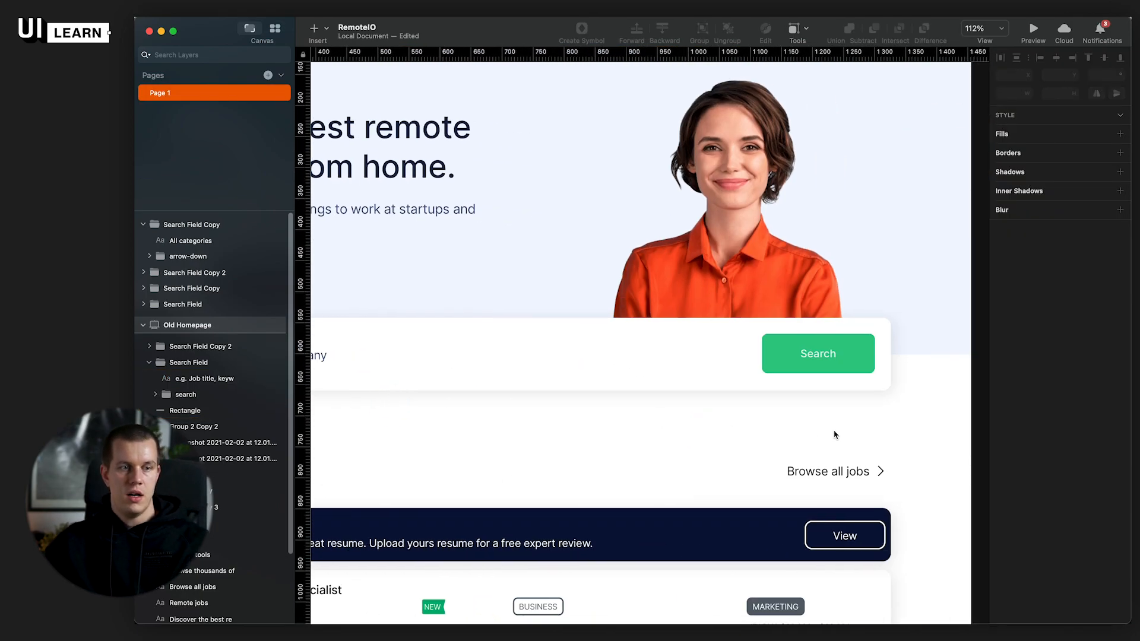
scroll(834, 436, "down", 3)
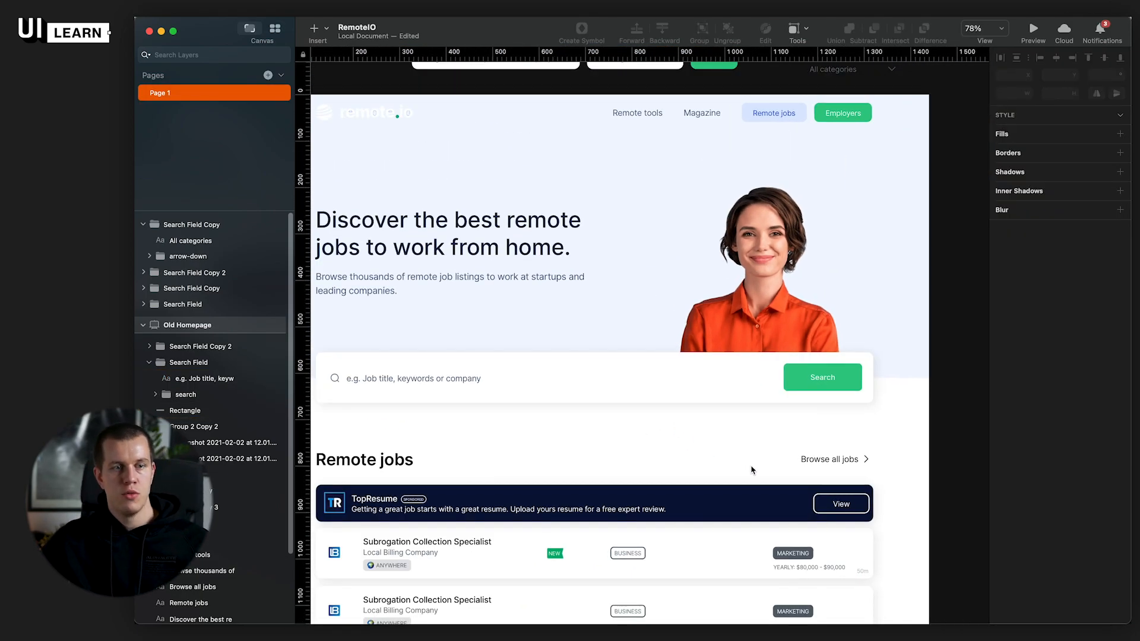
scroll(752, 475, "left", 3)
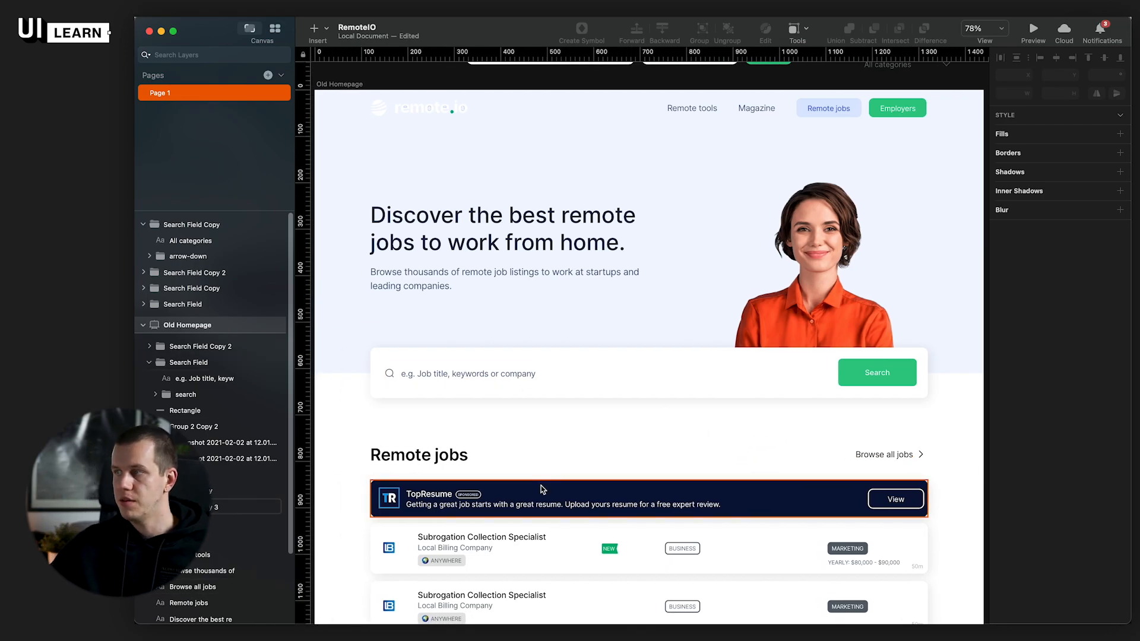
double_click(466, 374)
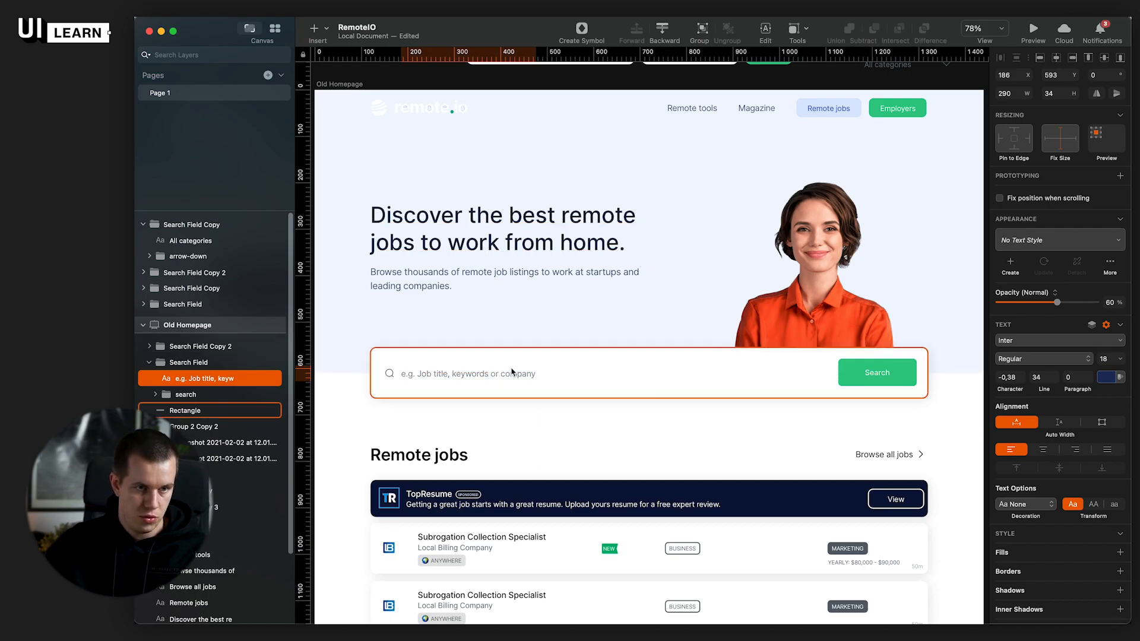
scroll(517, 372, "up", 5)
left_click(540, 472)
scroll(540, 472, "down", 4)
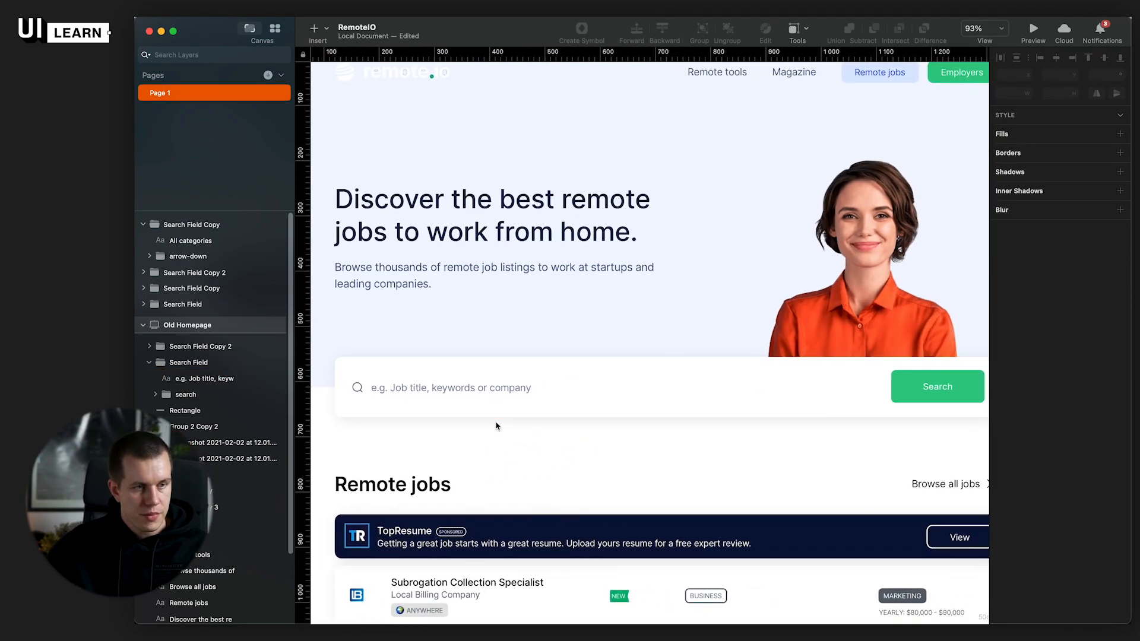
scroll(535, 452, "down", 3)
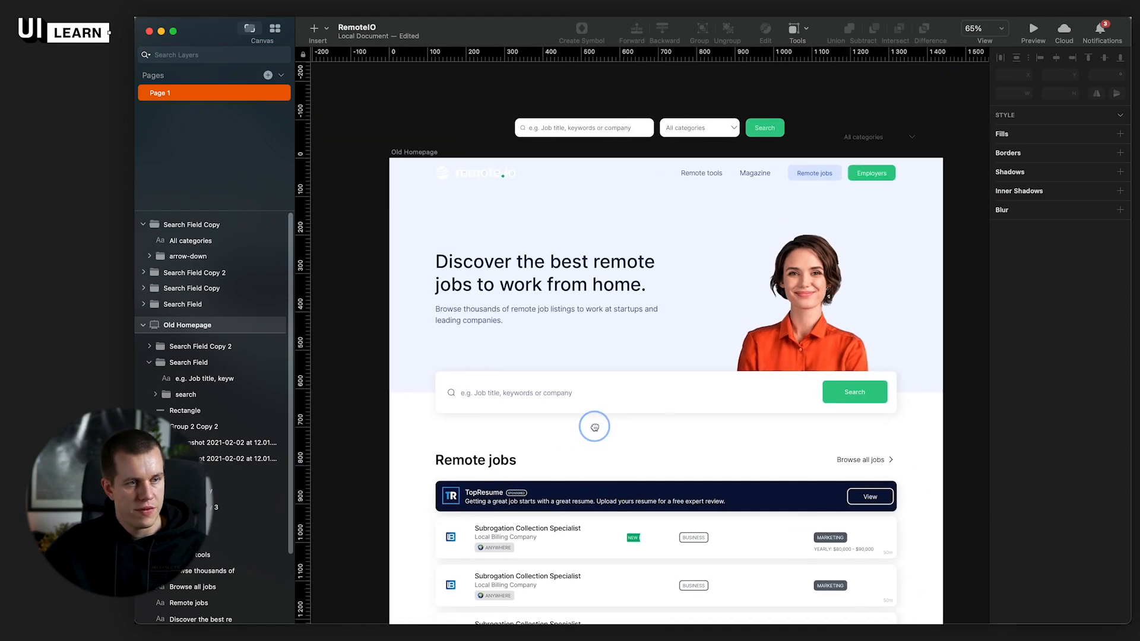
Step: Switch to the browser with the live remote.io site and open the page's extracted image assets in the inspector extension
left_click(493, 177)
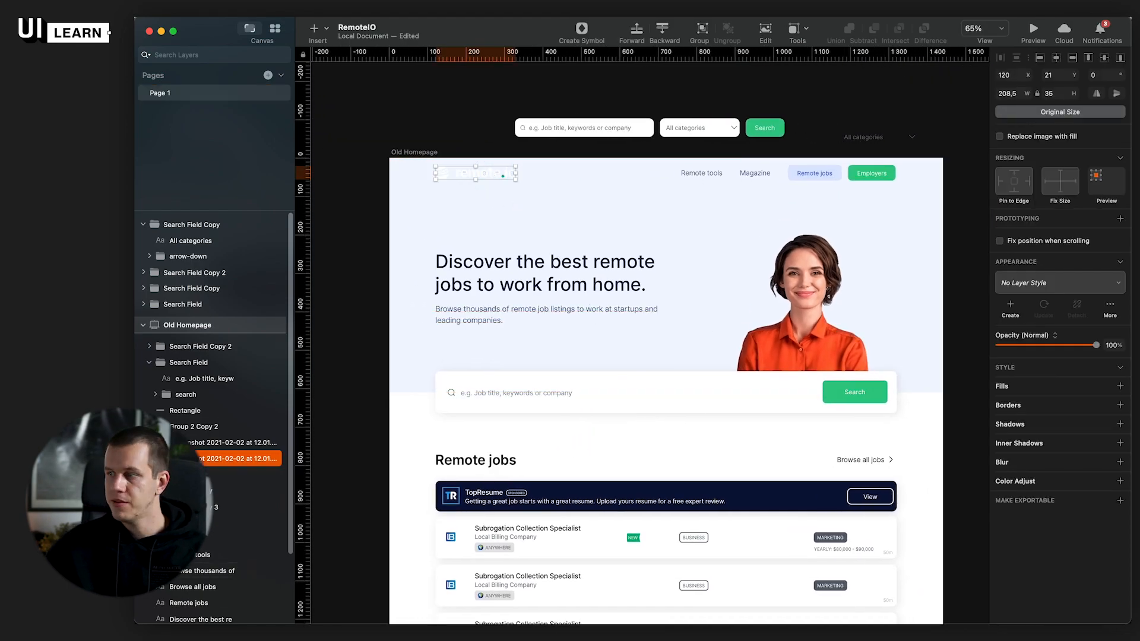
key("super+Tab")
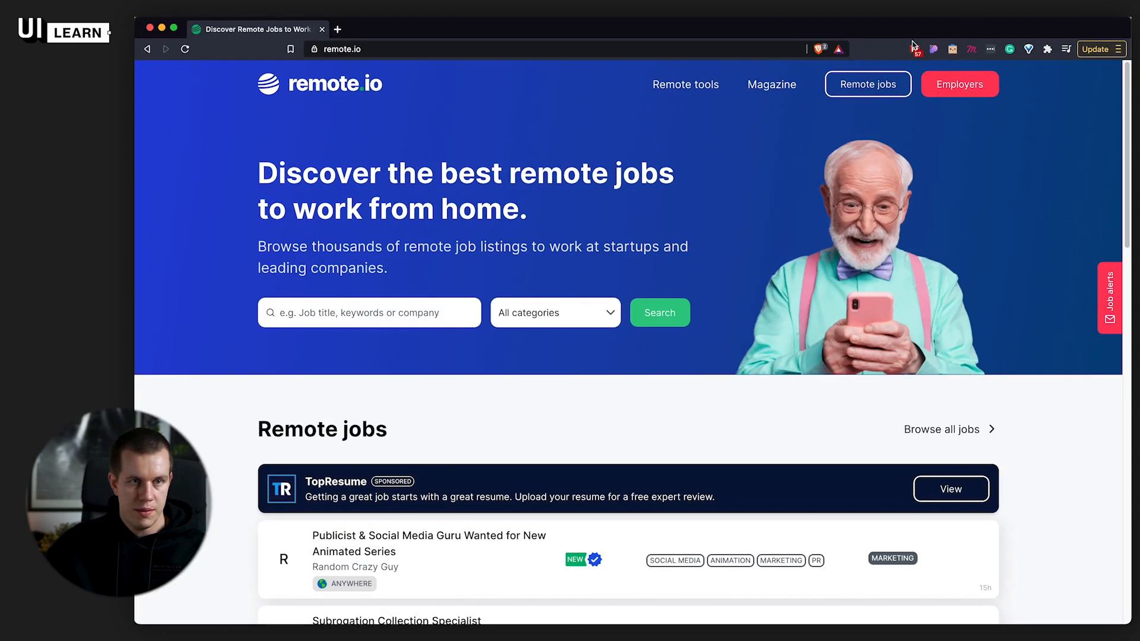
left_click(936, 50)
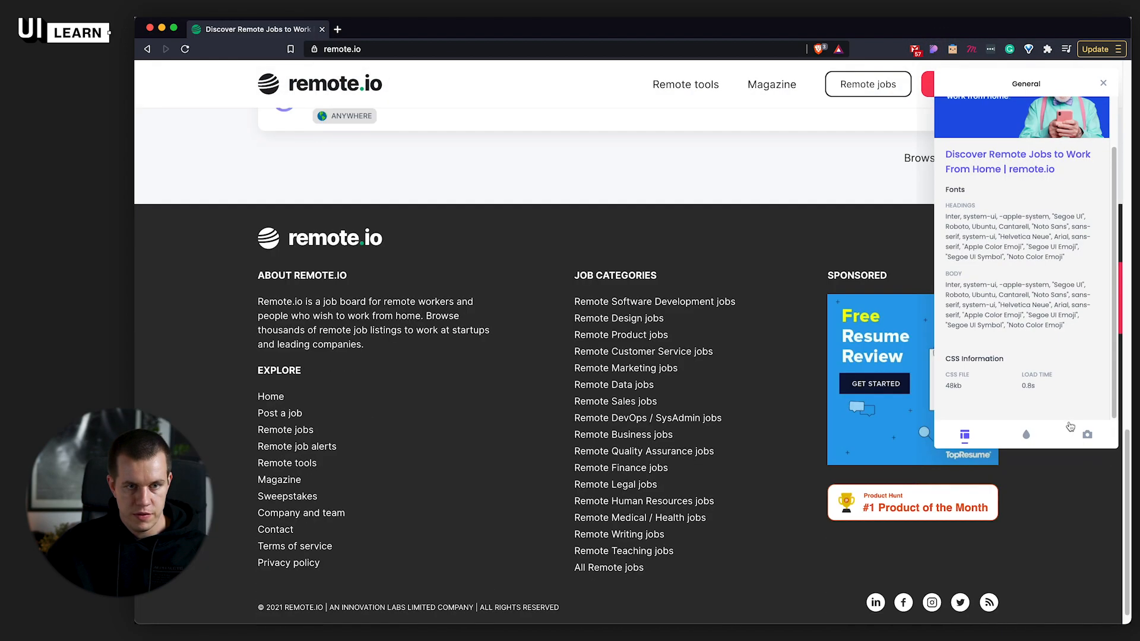
left_click(1077, 427)
Step: Find the black remote.io logo among the extracted assets and copy the image
scroll(1063, 296, "down", 10)
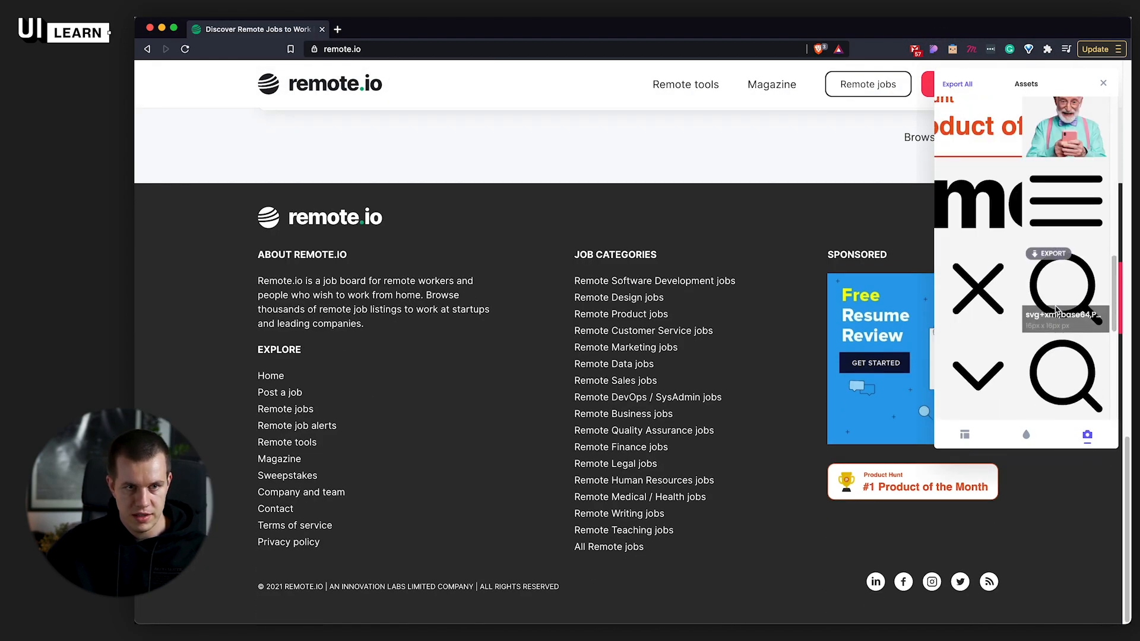
scroll(1061, 287, "down", 3)
scroll(1062, 287, "up", 5)
scroll(1063, 289, "down", 3)
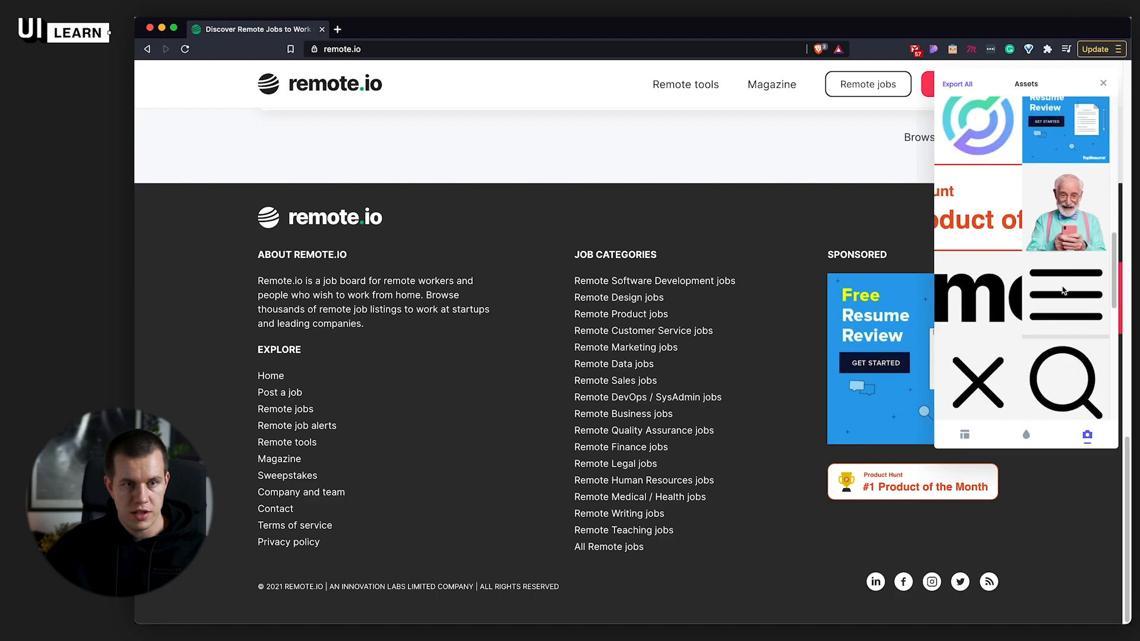
scroll(1063, 289, "up", 3)
right_click(985, 181)
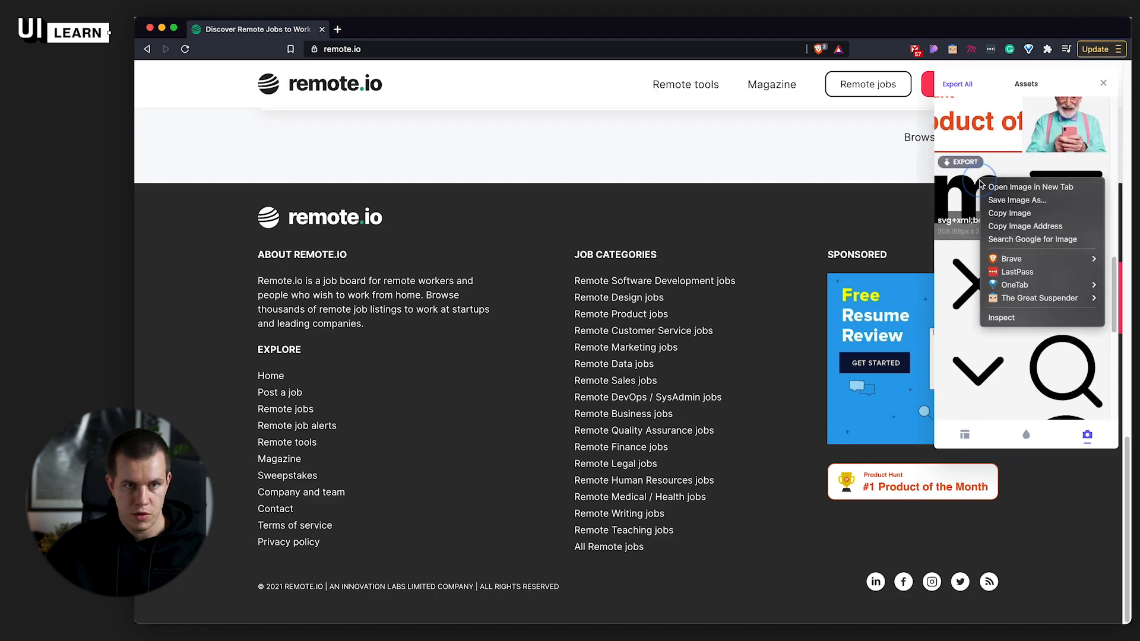
left_click(1009, 212)
Step: Return to the Sketch mockup, paste the black logo and fit it over the white logo in the header
left_click(161, 27)
key("super+v")
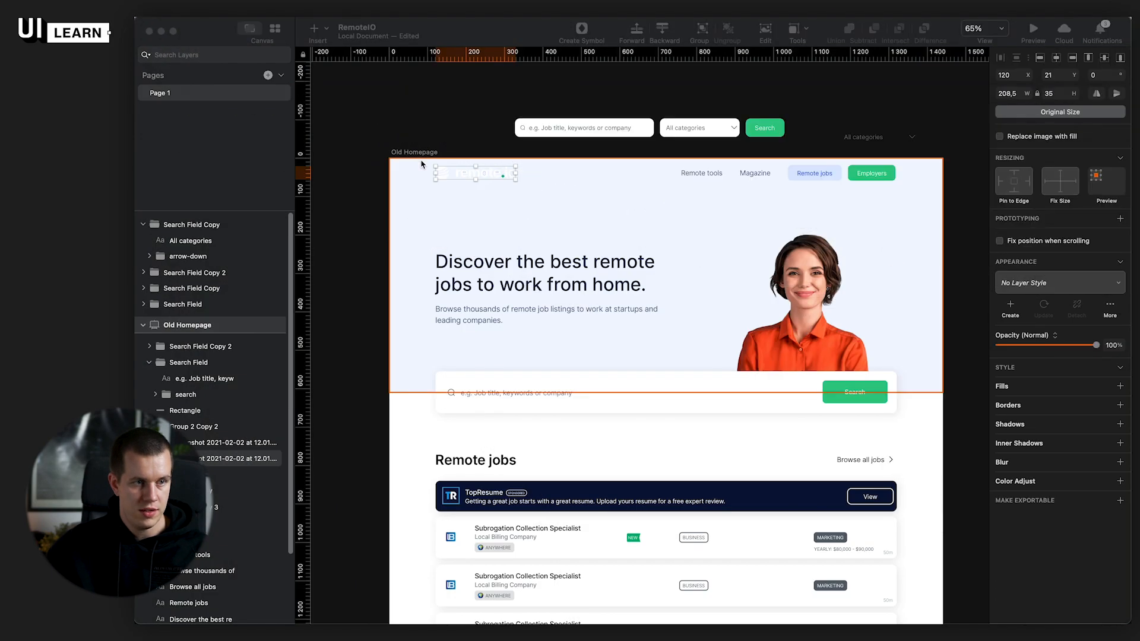
scroll(436, 148, "up", 5)
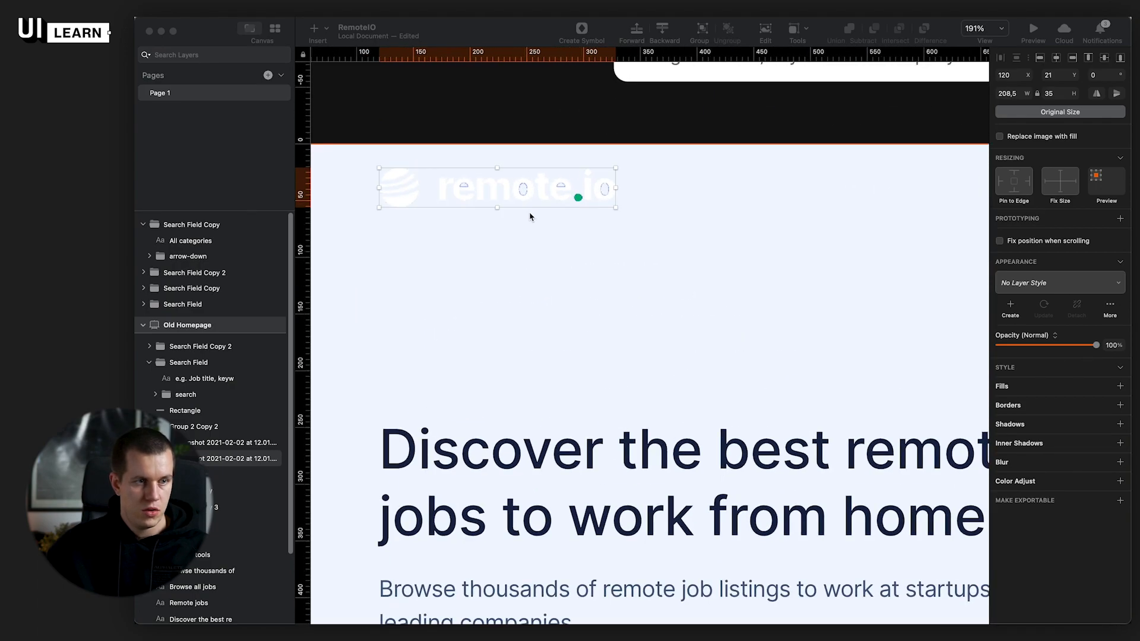
key("super+v")
left_click_drag(527, 391, 470, 206)
left_click_drag(722, 227, 614, 213)
Step: Delete the old white logo screenshot and the separate green dot image lying over the new logo
left_click(602, 197)
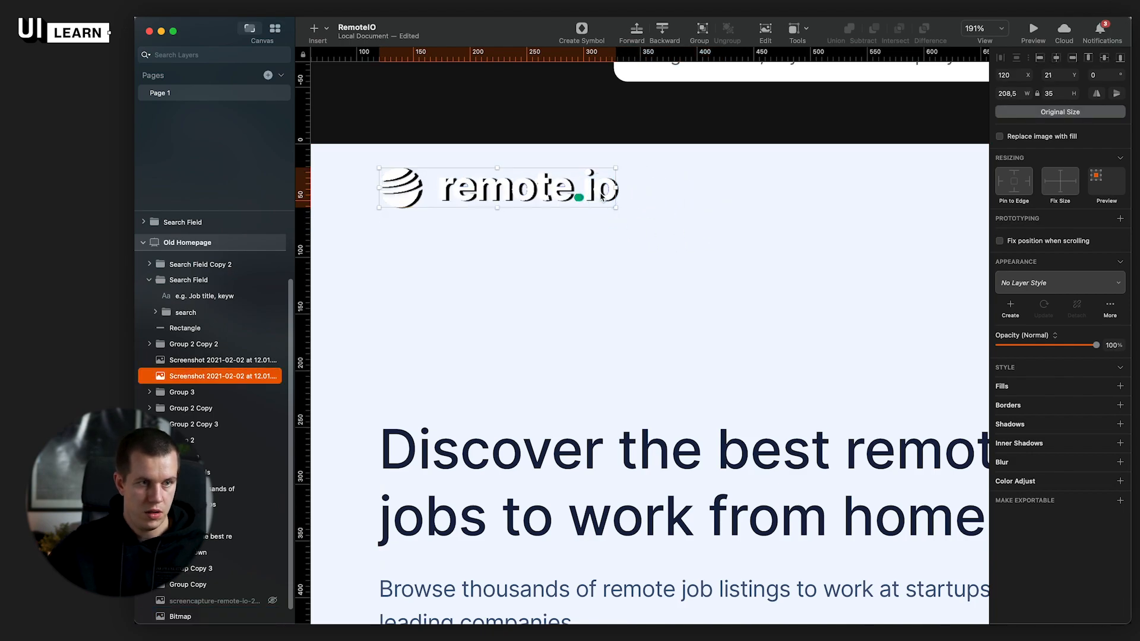
key("BackSpace")
left_click(574, 195)
left_click(577, 197)
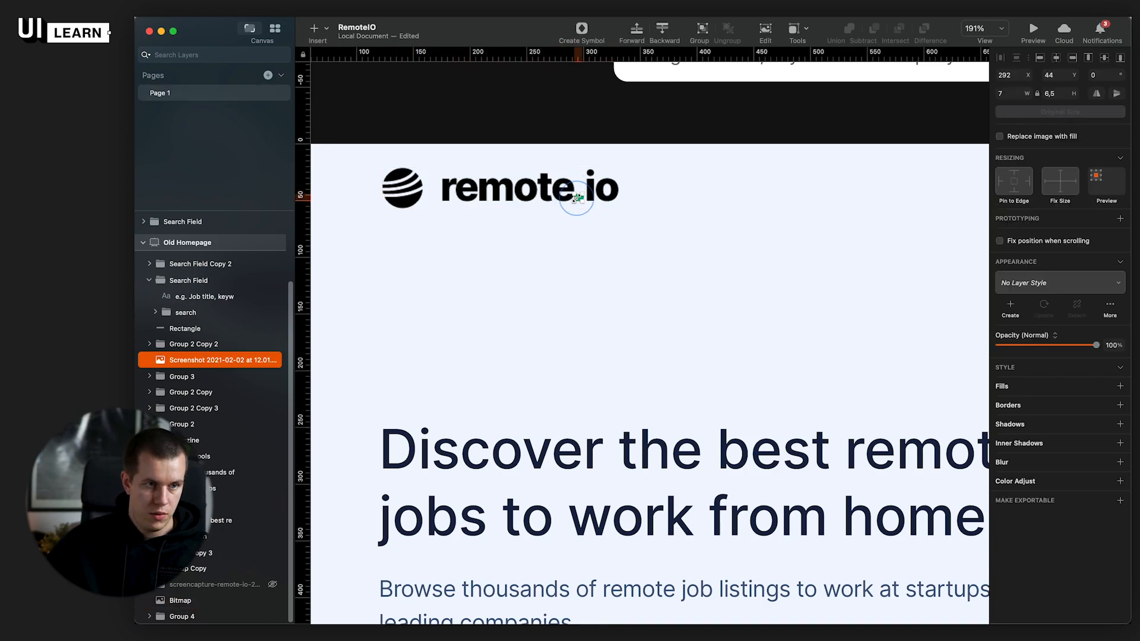
key("BackSpace")
scroll(577, 196, "down", 10)
scroll(600, 206, "right", 3)
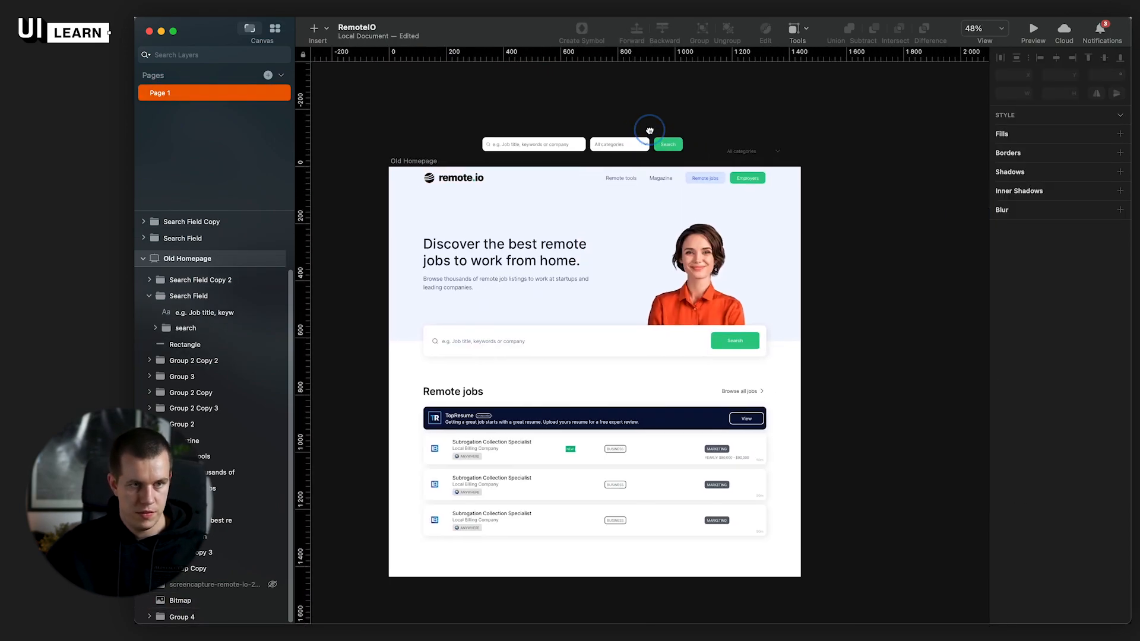
scroll(577, 228, "up", 3)
left_click(931, 361)
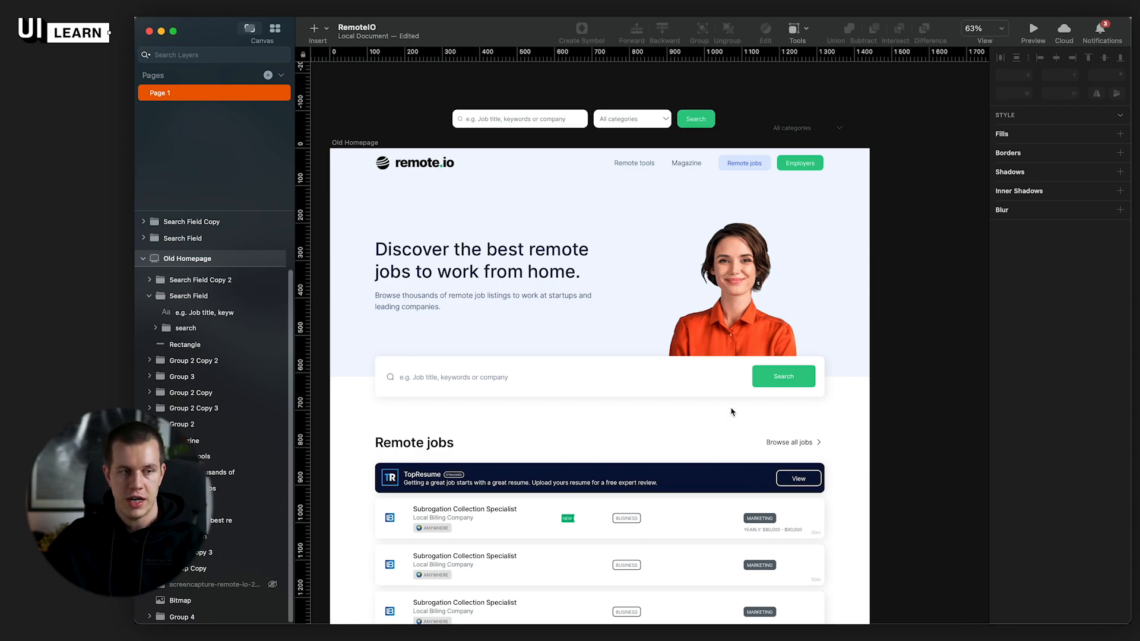
left_click_drag(888, 406, 894, 390)
left_click_drag(894, 389, 915, 309)
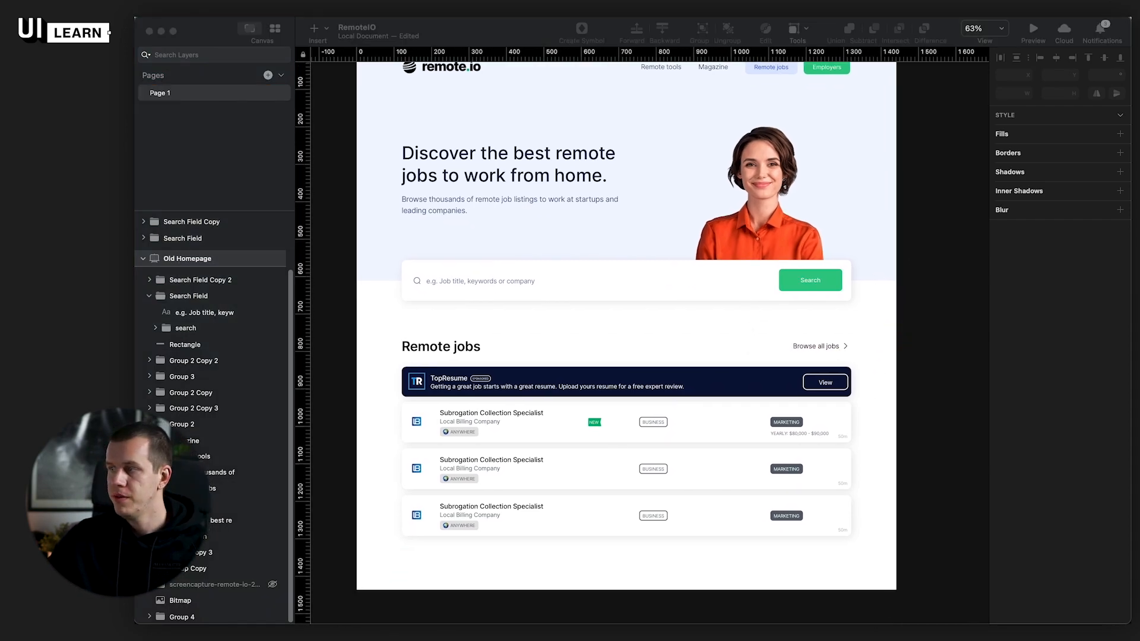
left_click(272, 367)
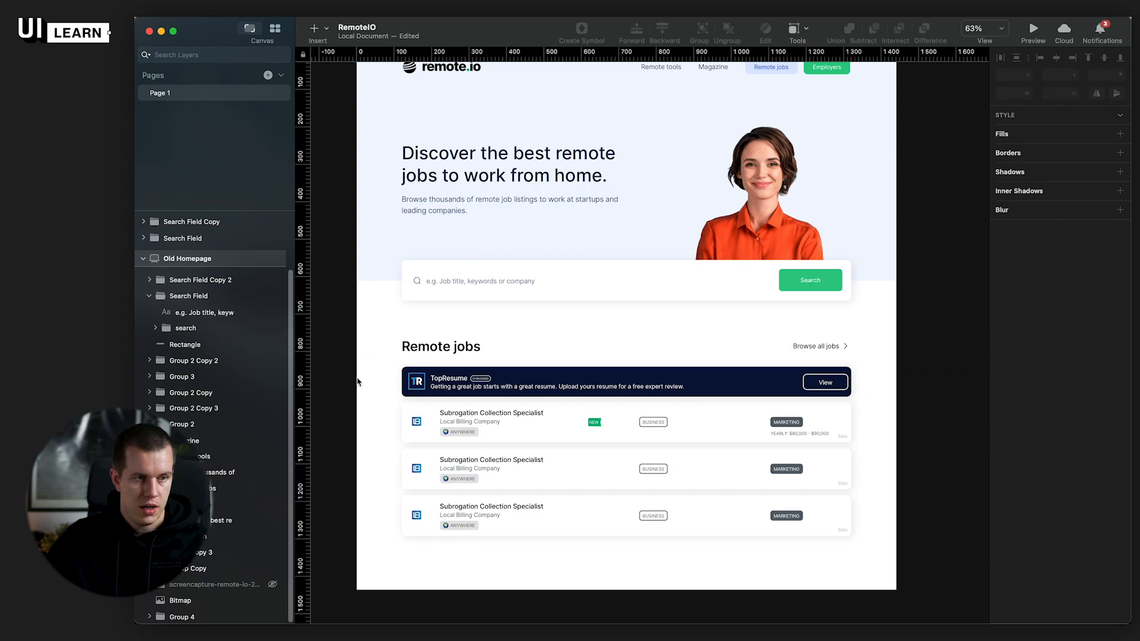
Step: Move the "Remote jobs" heading and the "Browse all jobs" link with its arrow up towards the search panel, placing the heading at Y 713
scroll(357, 380, "up", 3)
scroll(429, 382, "right", 2)
left_click(435, 331)
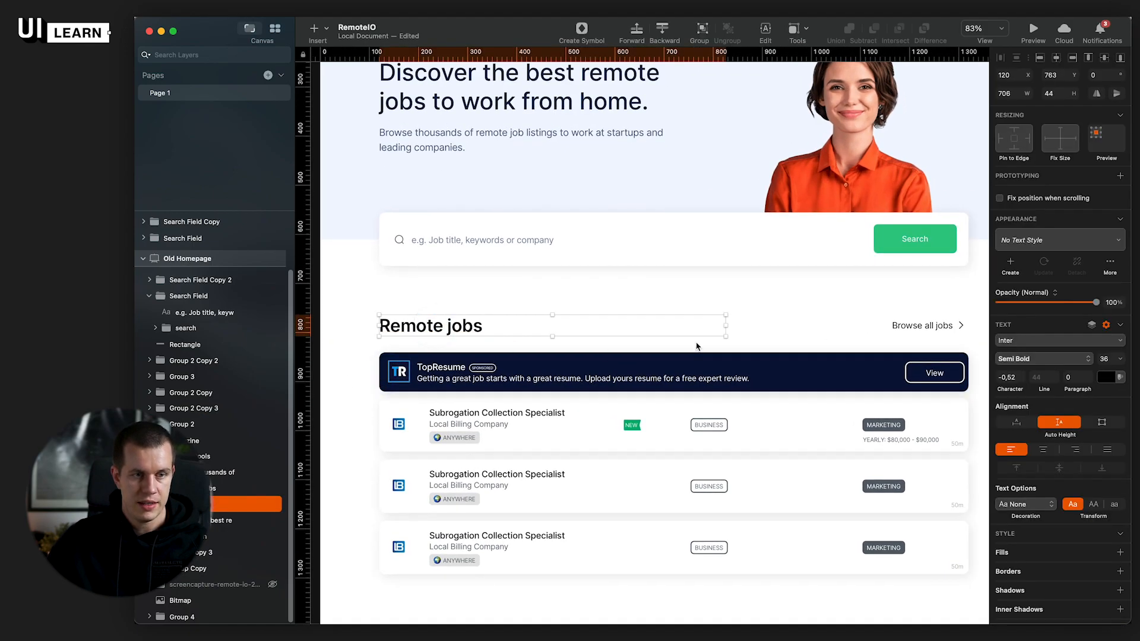
left_click(940, 326, "shift")
left_click_drag(961, 328, 957, 292)
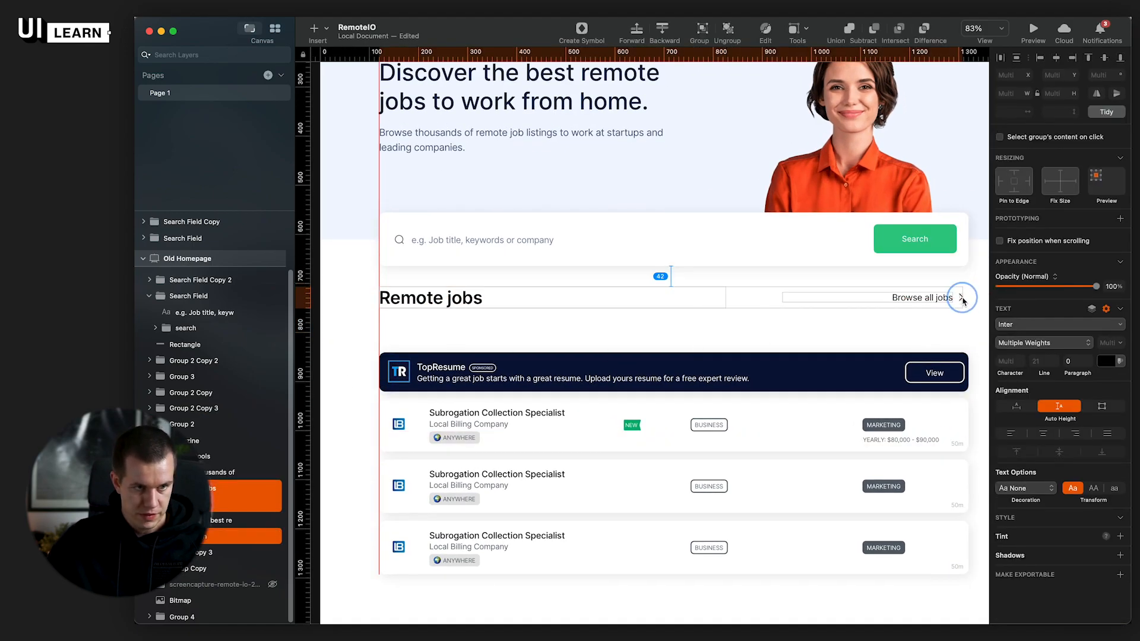
key("Down")
key("Down")
key("Down")
key("Down")
key("Down")
key("Down")
key("Down")
key("Down")
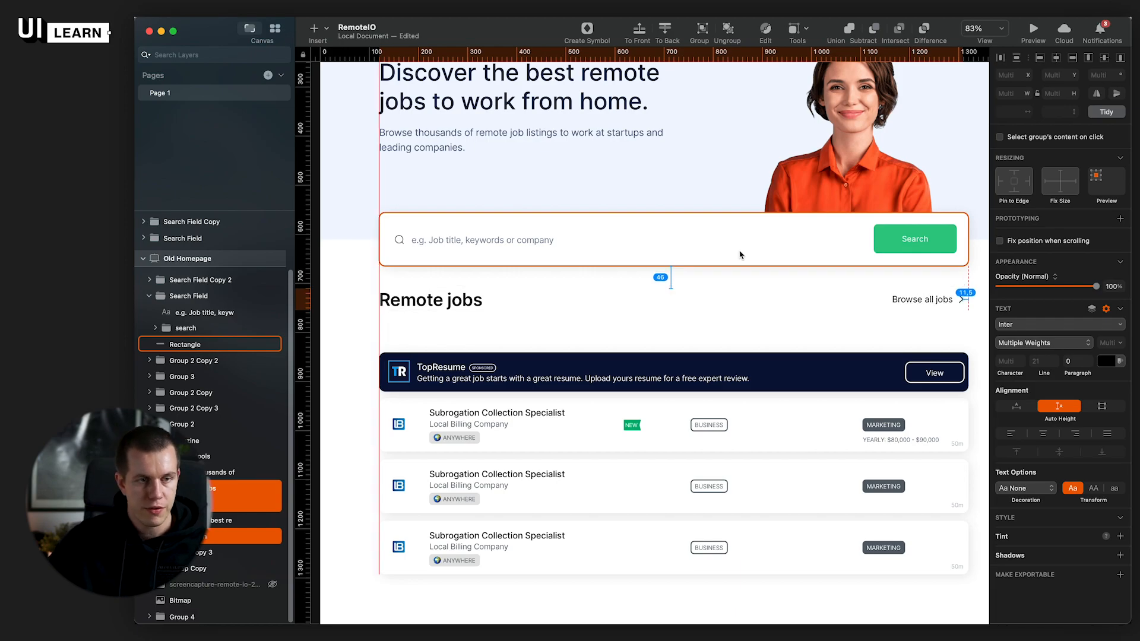
key("Escape")
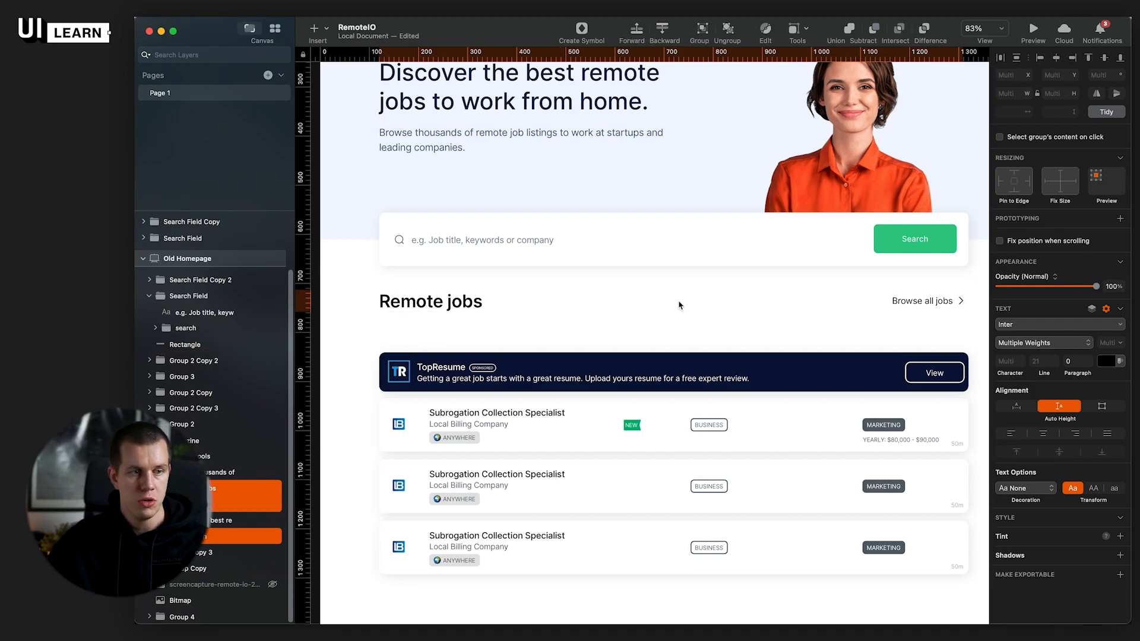
scroll(417, 149, "up", 5)
left_click(424, 176)
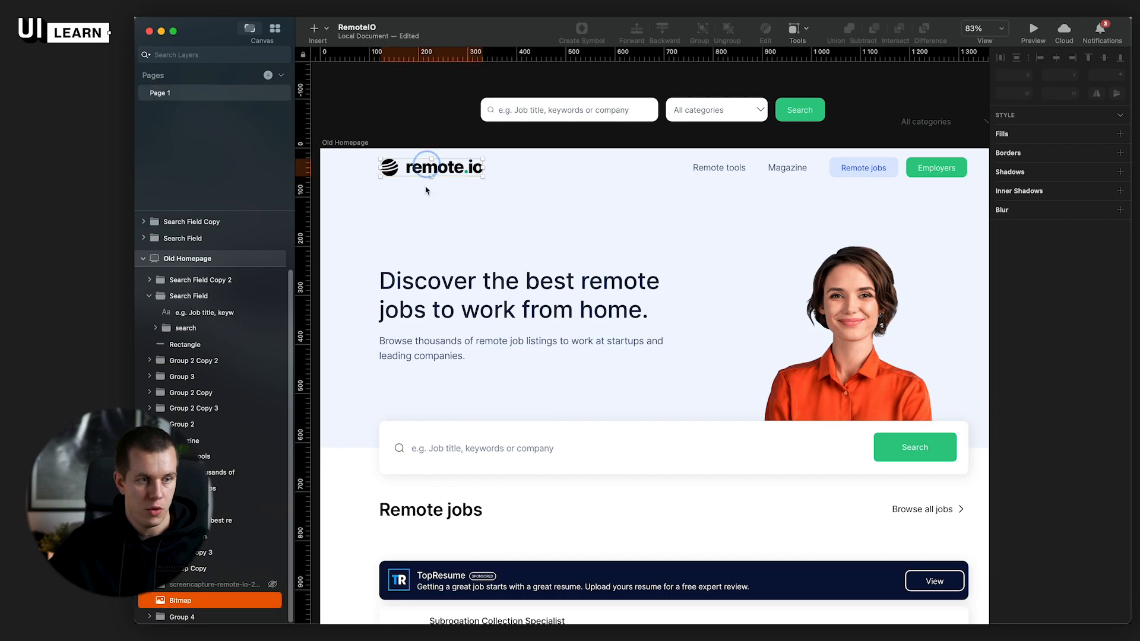
left_click(440, 286, "shift")
left_click(398, 111)
scroll(427, 297, "down", 3)
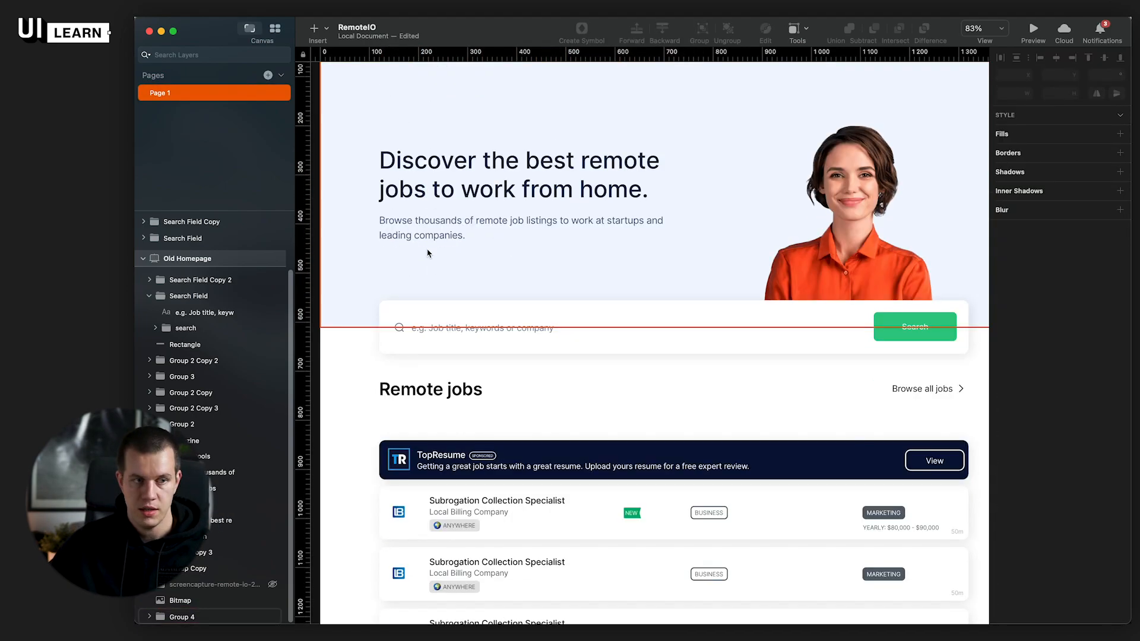
Step: Change the "Remote jobs" heading text to "813 jobs" and set its font weight to Regular
left_click(458, 390)
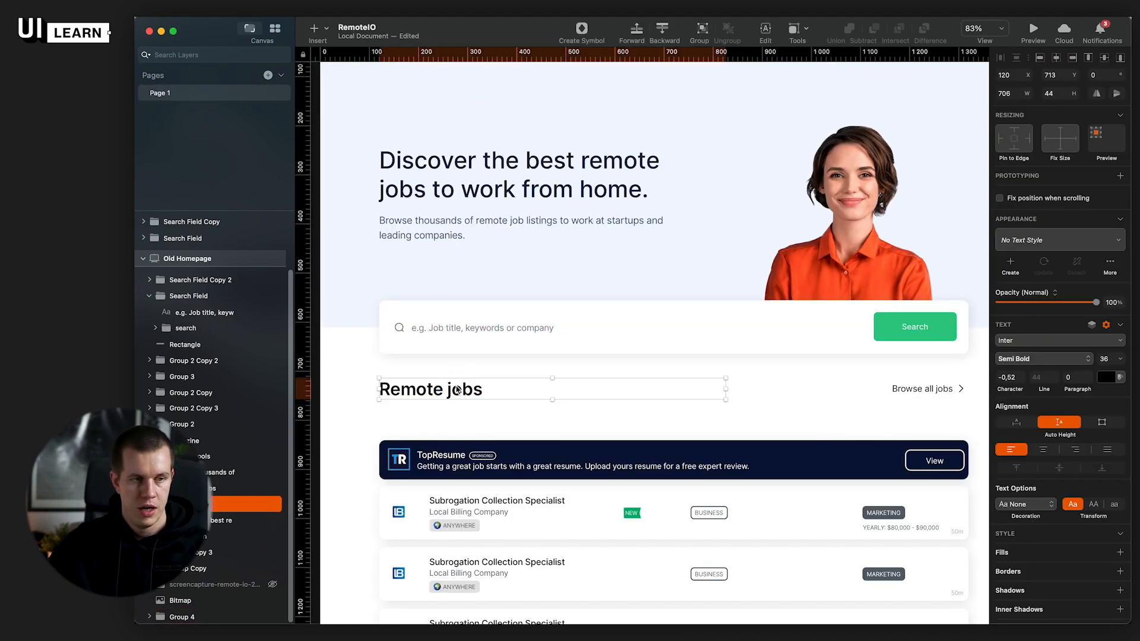
double_click(457, 389)
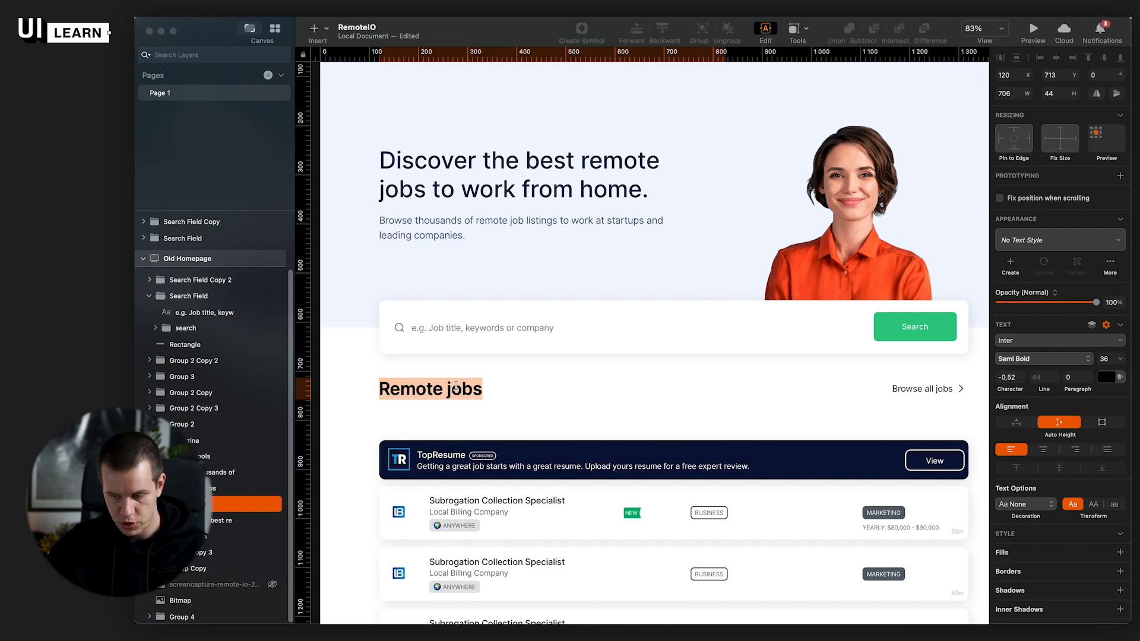
type("813")
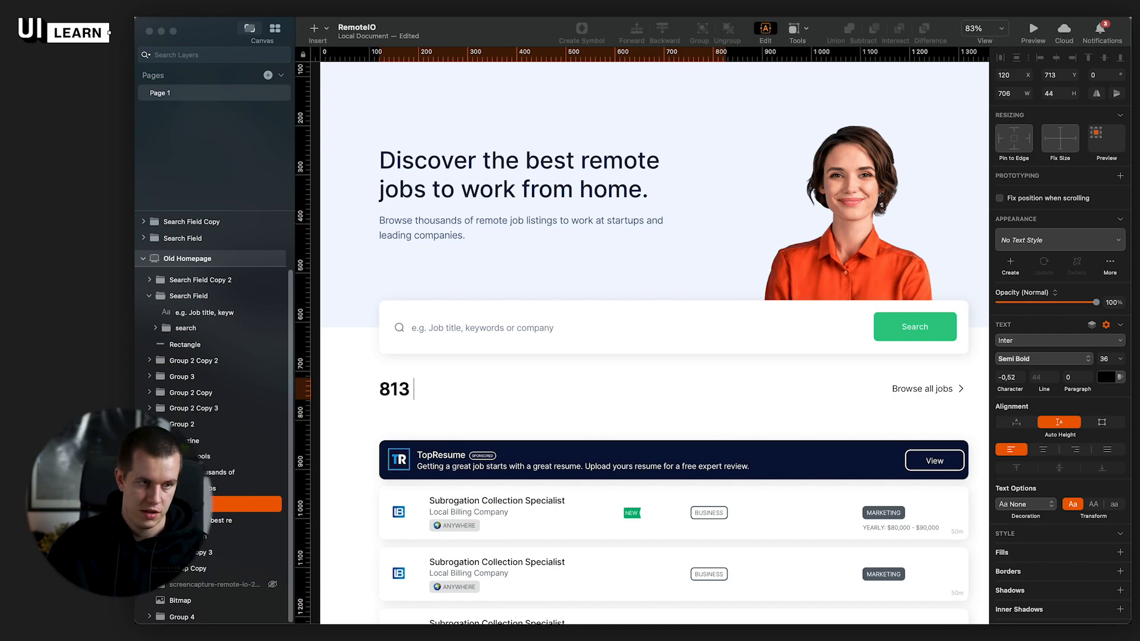
type(" jobs")
key("Escape")
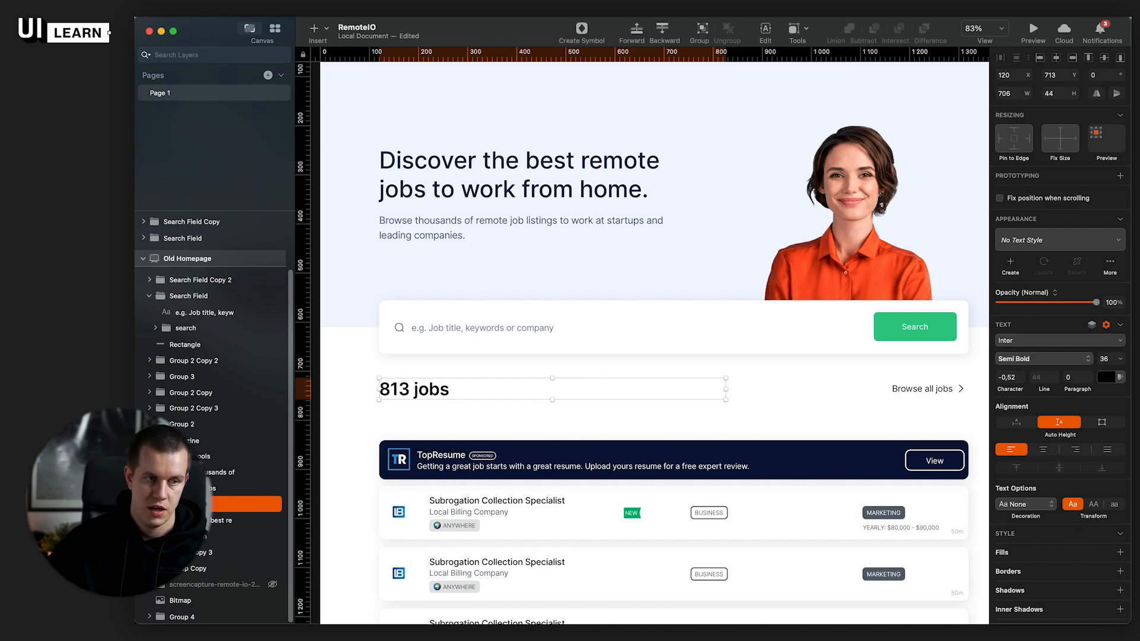
left_click(1005, 361)
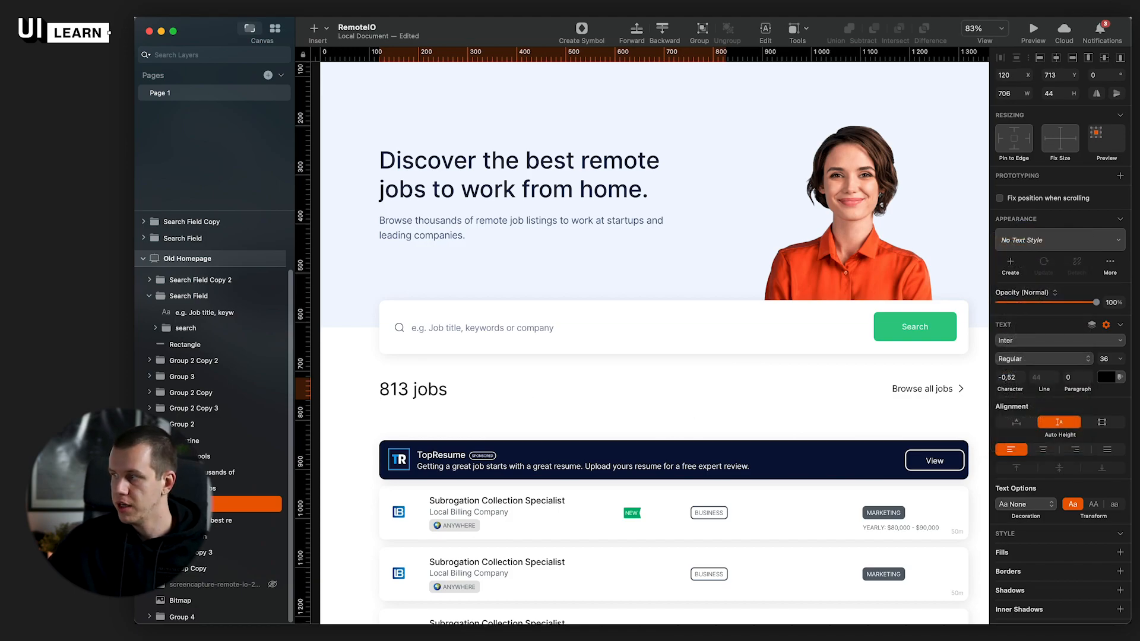
Step: Recolour the "813 jobs" heading to the muted slate blue 545977
key("super+Tab")
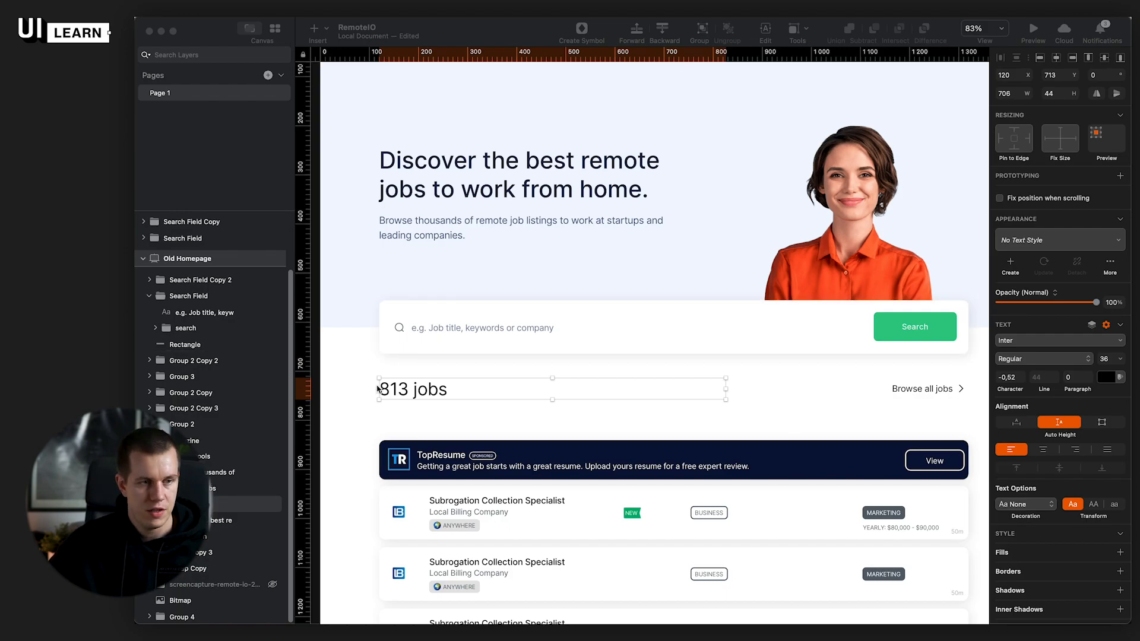
left_click(417, 385)
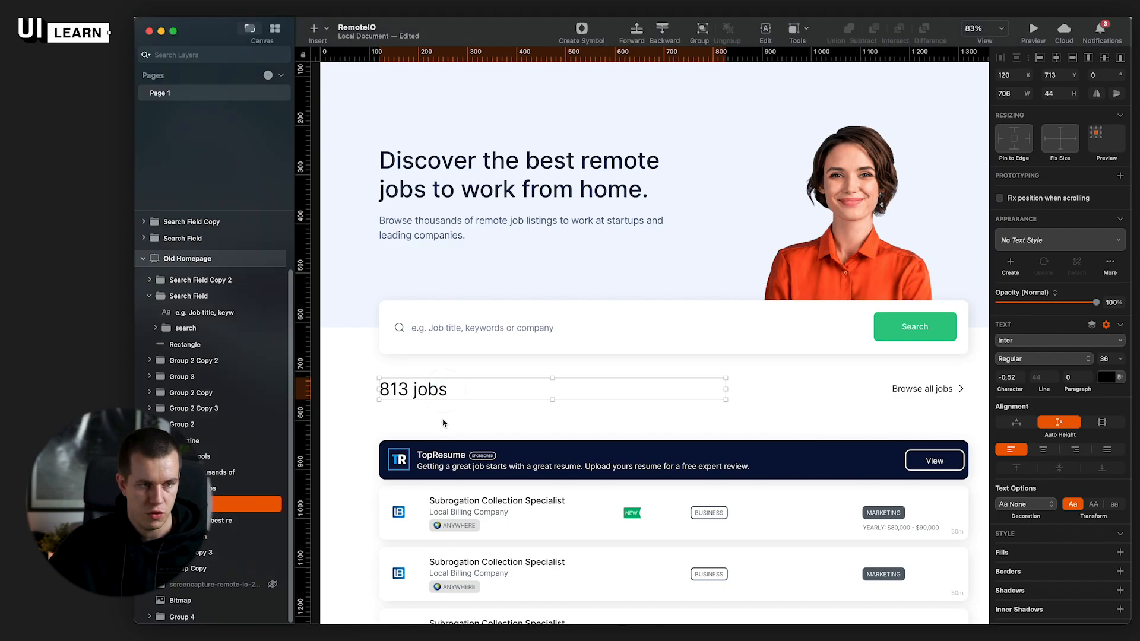
left_click(1103, 380)
left_click(1086, 475)
left_click_drag(1087, 475, 1046, 469)
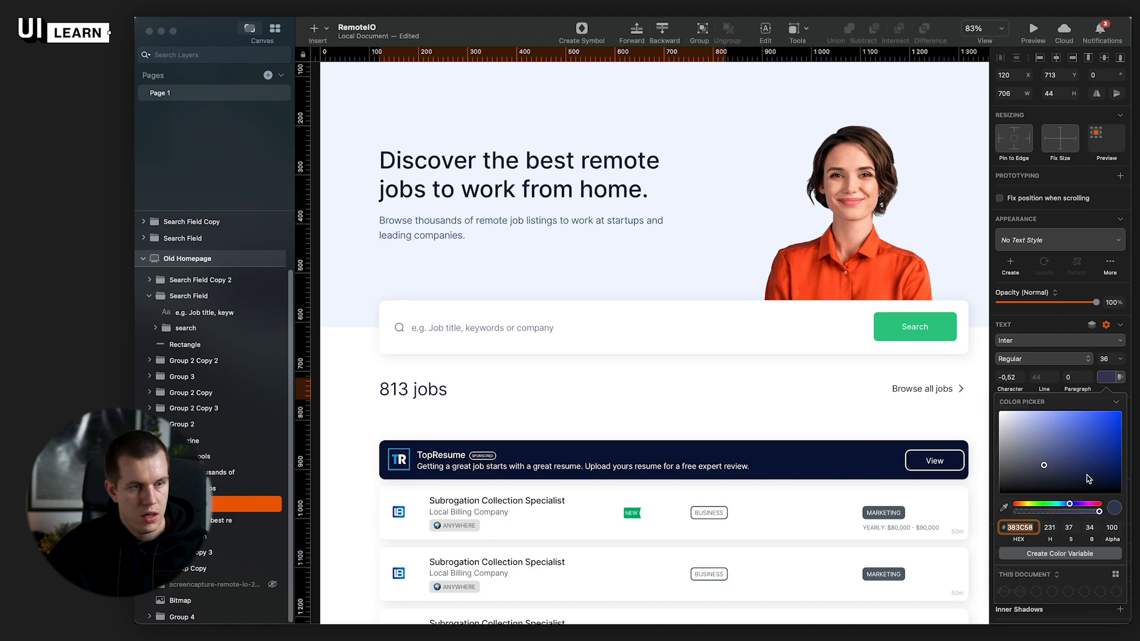
left_click(1048, 468)
left_click_drag(1040, 466, 1036, 460)
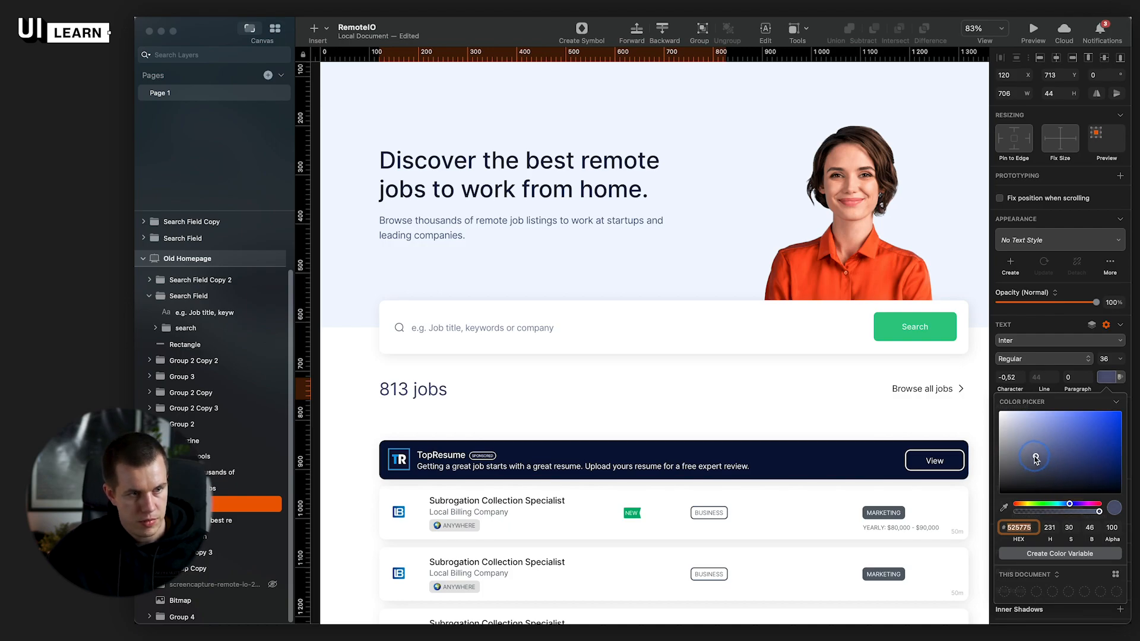
left_click(631, 397)
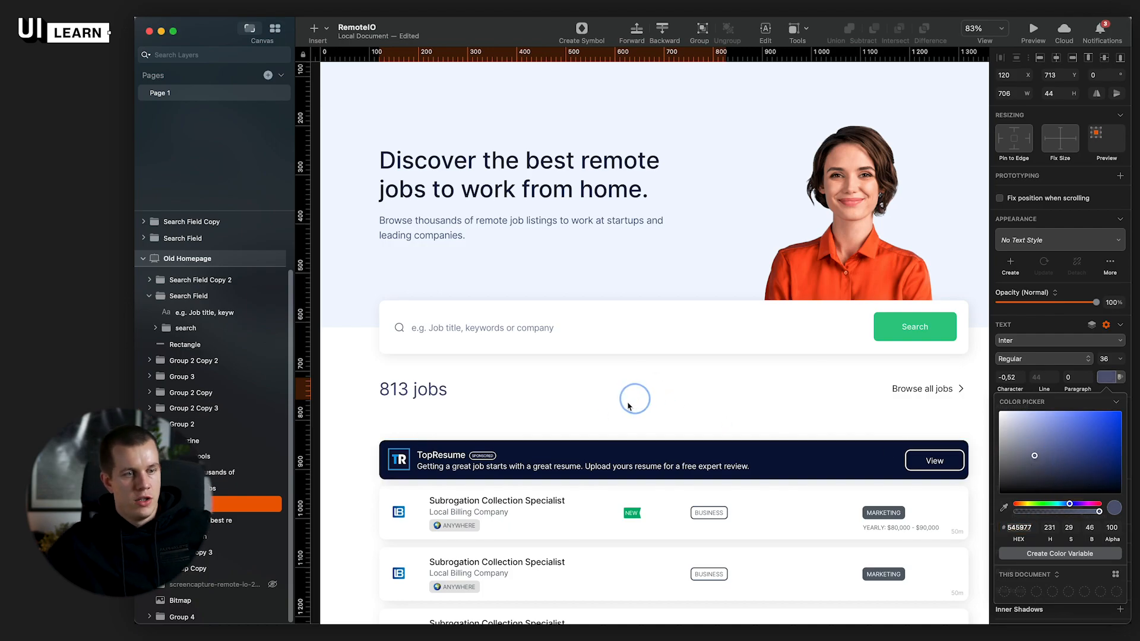
left_click(914, 423)
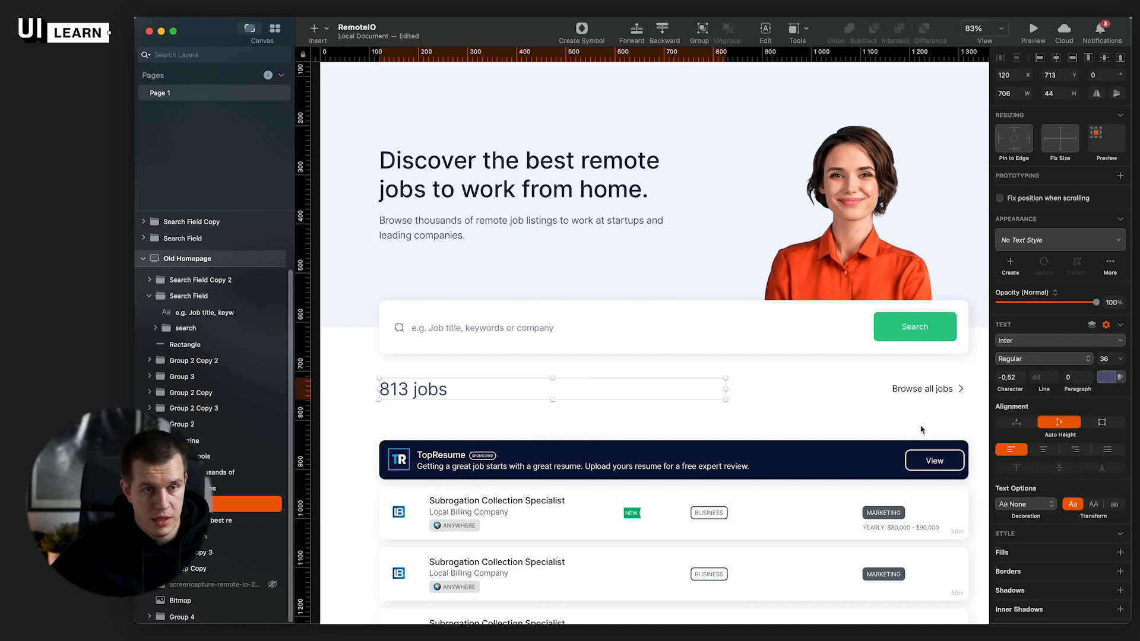
left_click(911, 428)
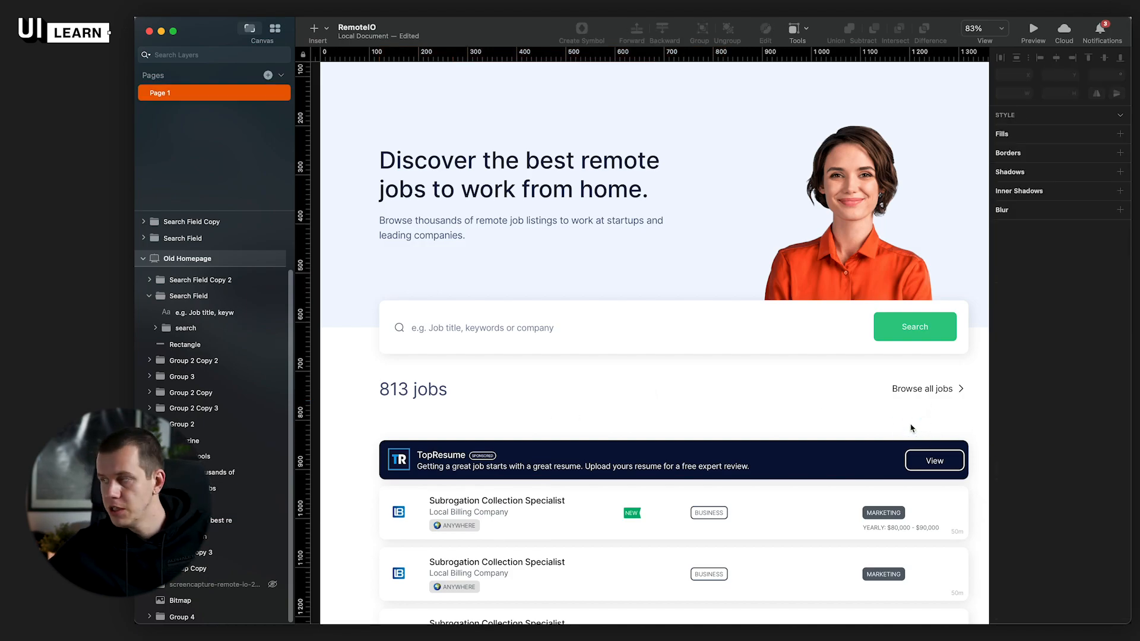
left_click(936, 392)
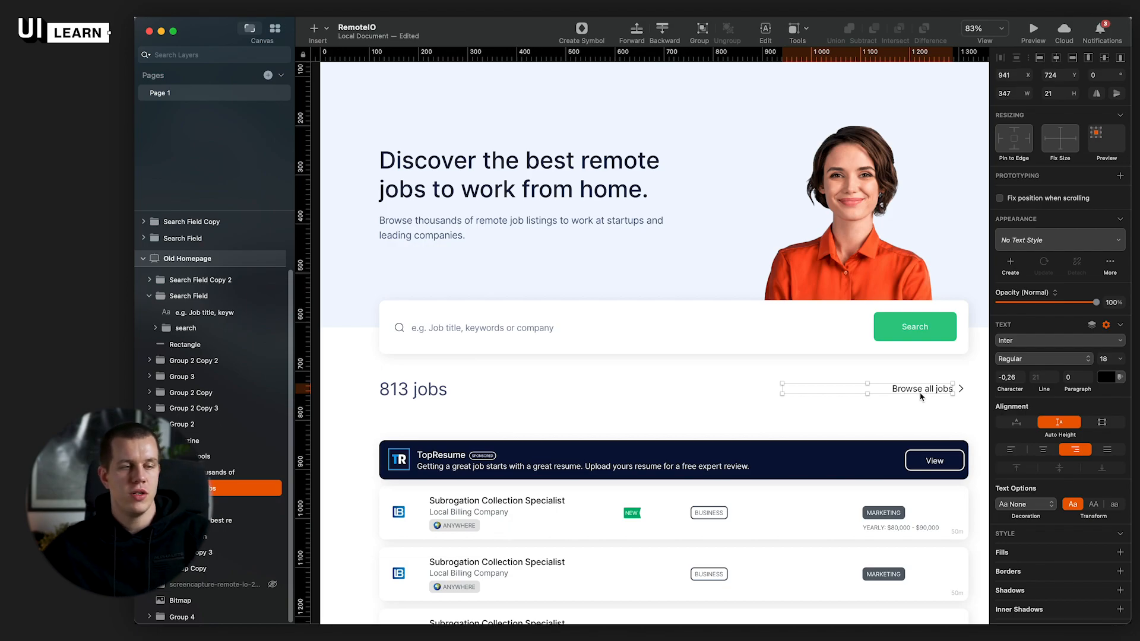
left_click(591, 407)
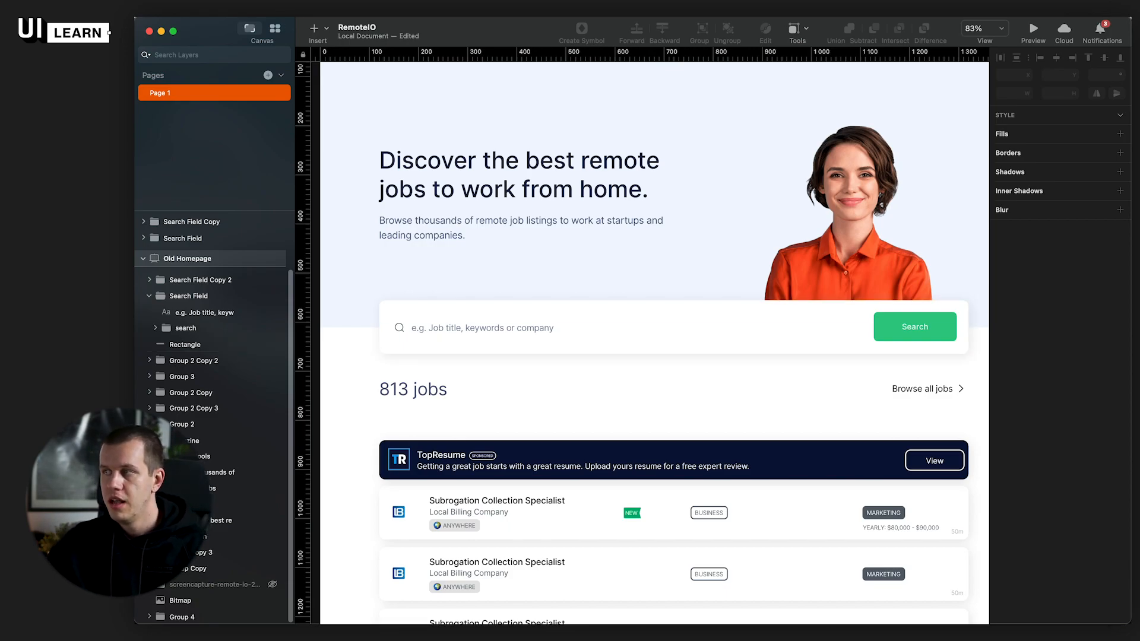
Step: Try a grey sidebar rectangle, 347 wide and 622 high, below the "813 jobs" heading, and delete it
scroll(504, 337, "down", 5)
key("r")
mouse_move(378, 143)
left_mouse_down()
mouse_move(529, 363)
mouse_move(579, 412)
mouse_move(583, 449)
left_mouse_up()
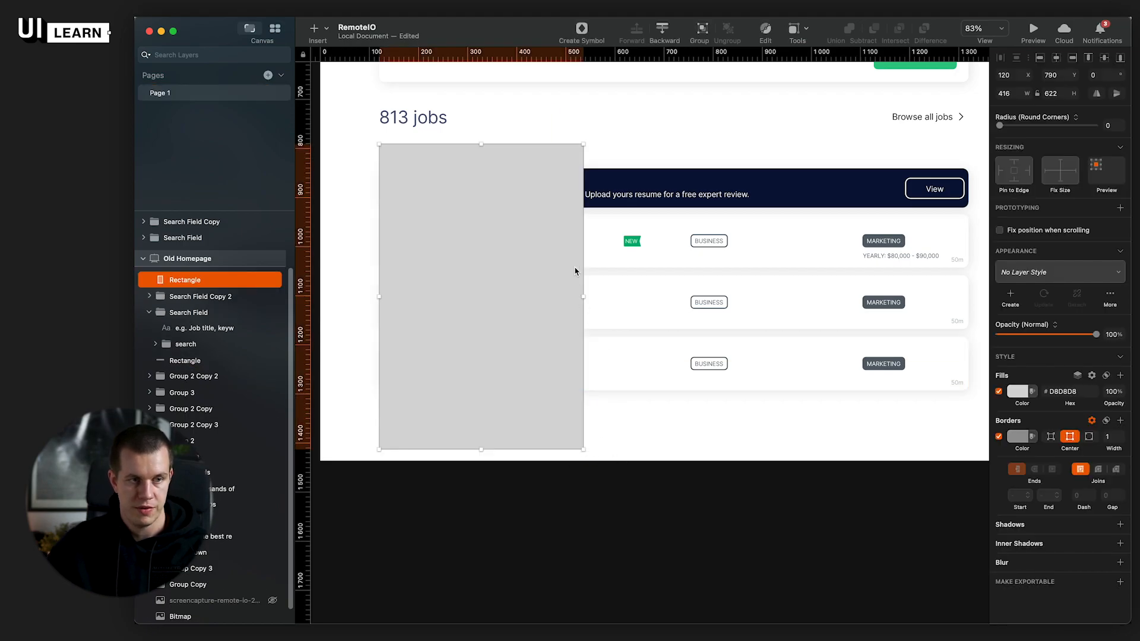
left_click_drag(581, 296, 549, 300)
scroll(541, 416, "up", 3)
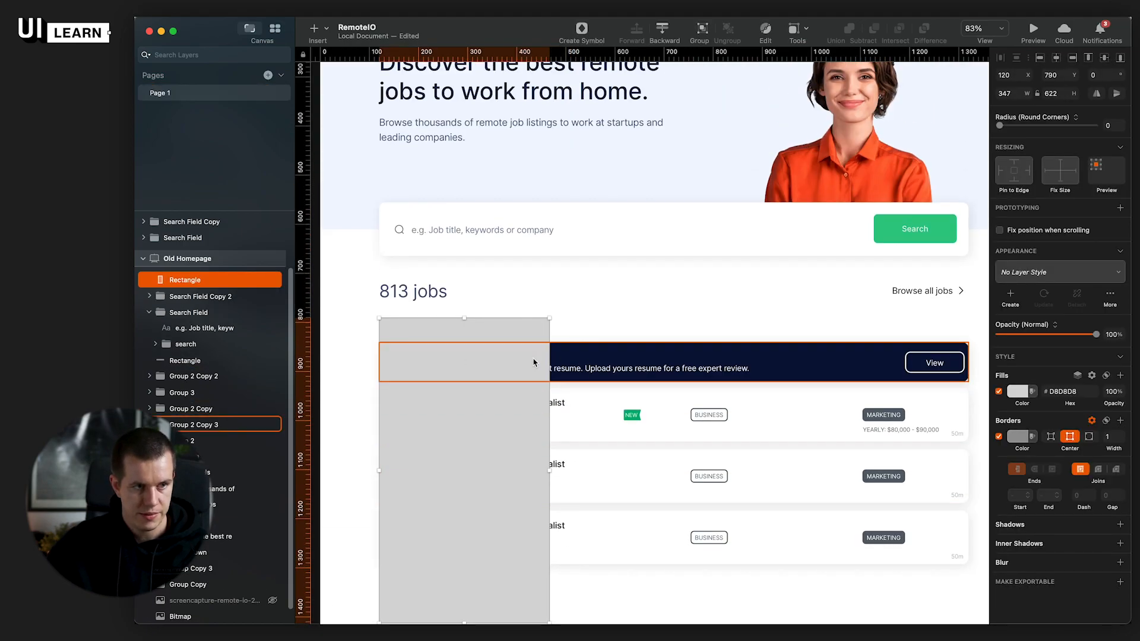
scroll(541, 380, "down", 3)
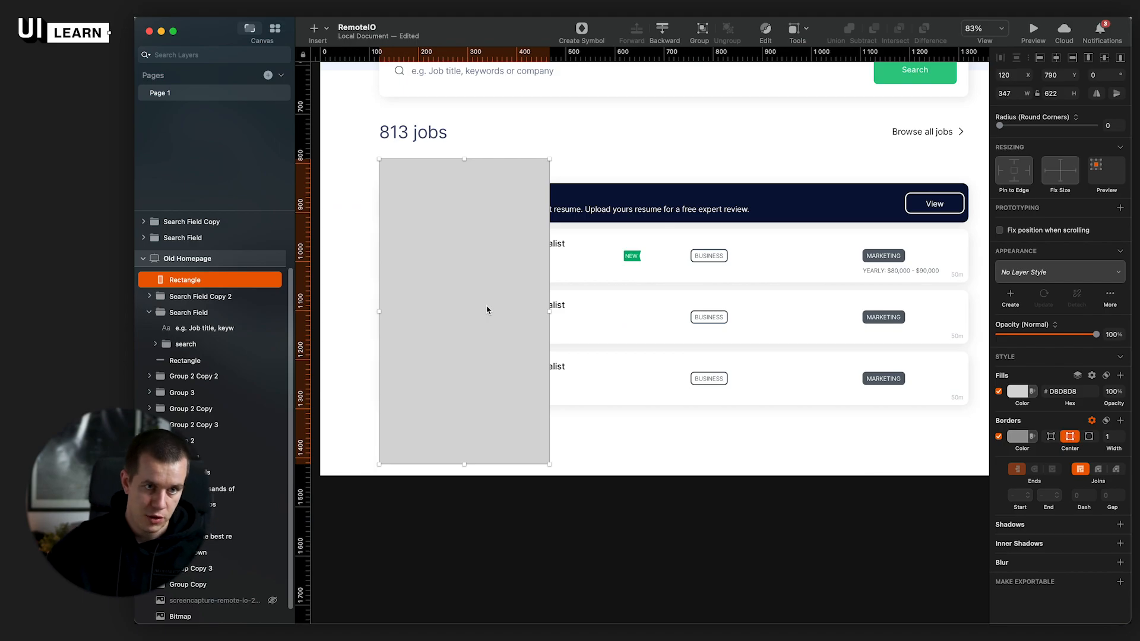
key("BackSpace")
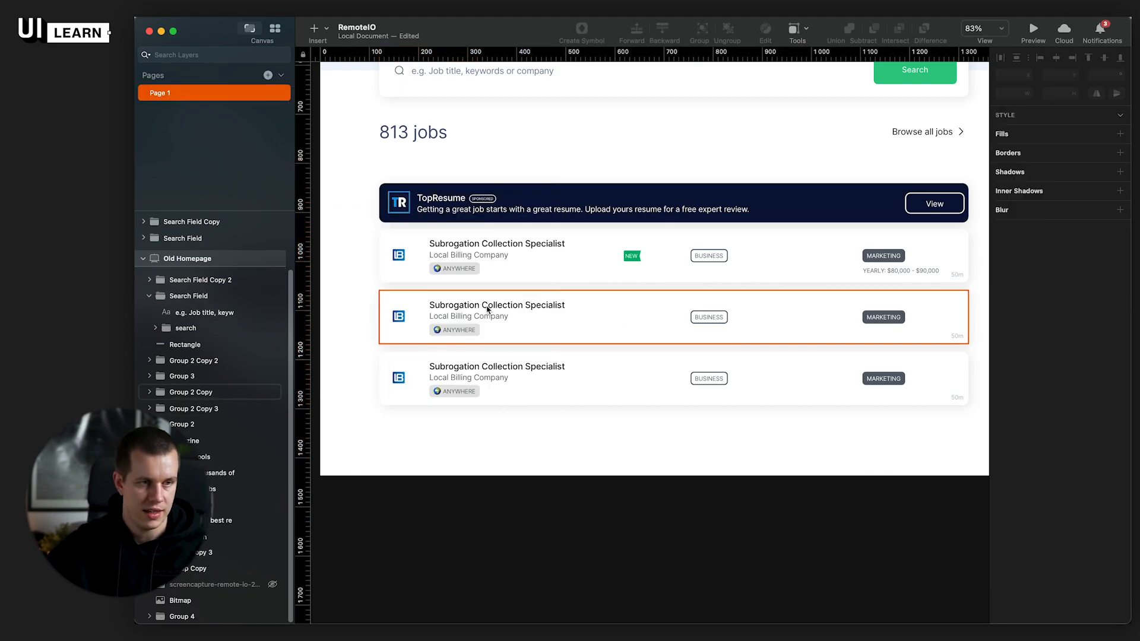
Step: Apply the "Remote jobs" navigation item's blue text style to the "Browse all jobs" link and align its text right
scroll(695, 170, "up", 1)
scroll(690, 238, "up", 2)
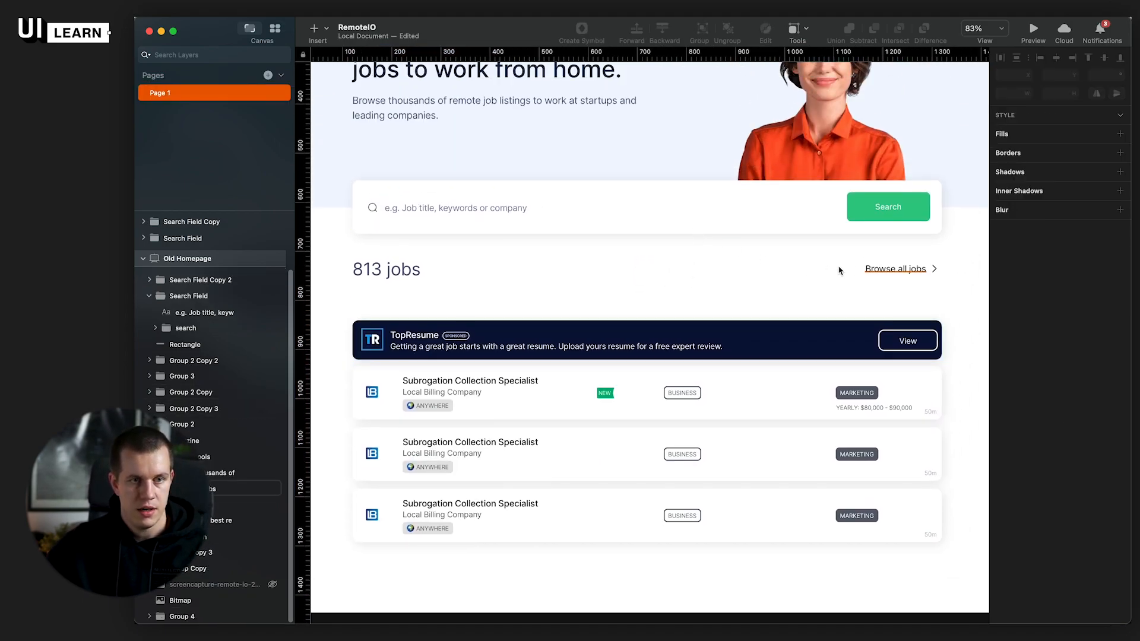
left_click(875, 267)
scroll(875, 268, "up", 7)
scroll(862, 322, "up", 5)
left_click(771, 303)
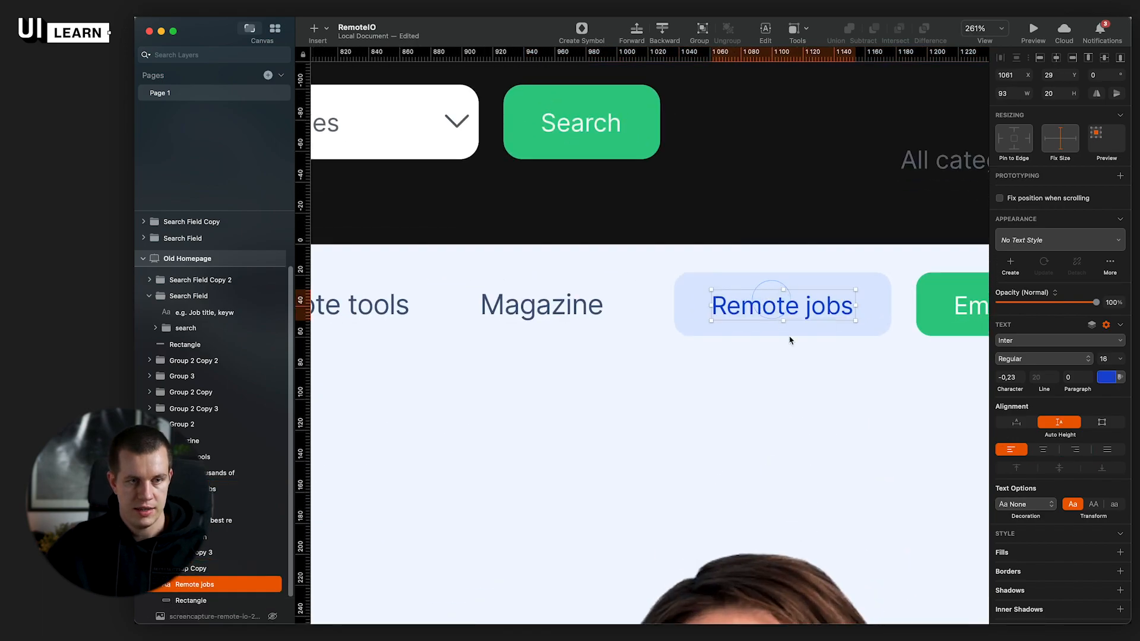
scroll(794, 343, "down", 20)
scroll(847, 158, "up", 6)
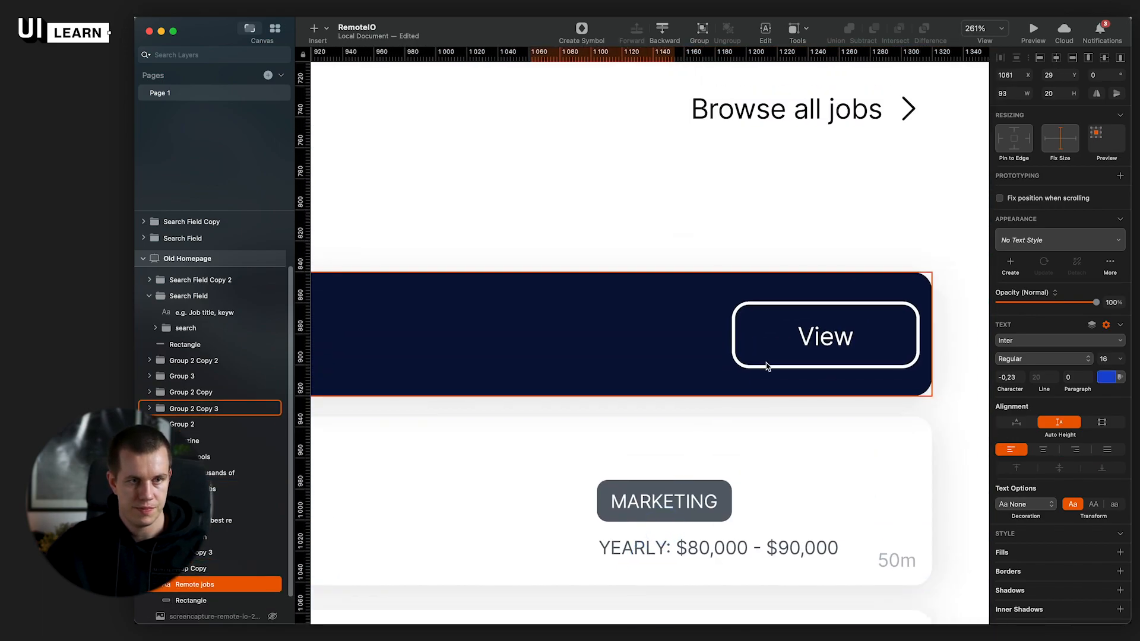
left_click(795, 113)
key("alt+super+v")
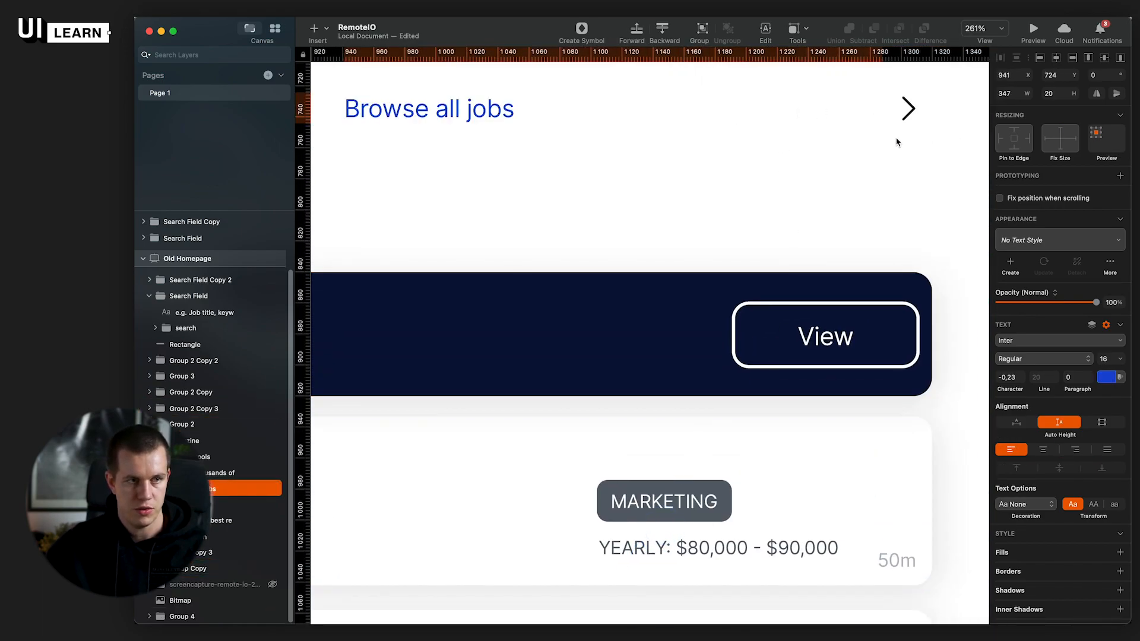
left_click(1075, 449)
Step: Recolour the arrow beside "Browse all jobs" with the same blue as the link text
double_click(913, 112)
scroll(913, 113, "up", 15)
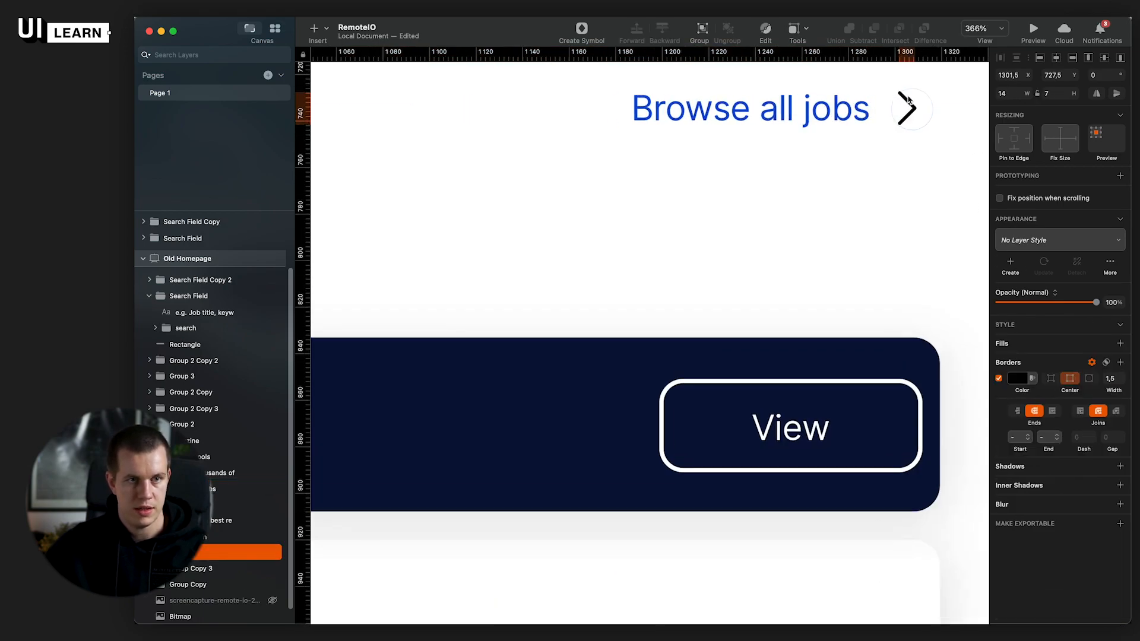
key("ctrl+c")
left_click(531, 182)
scroll(530, 182, "down", 15)
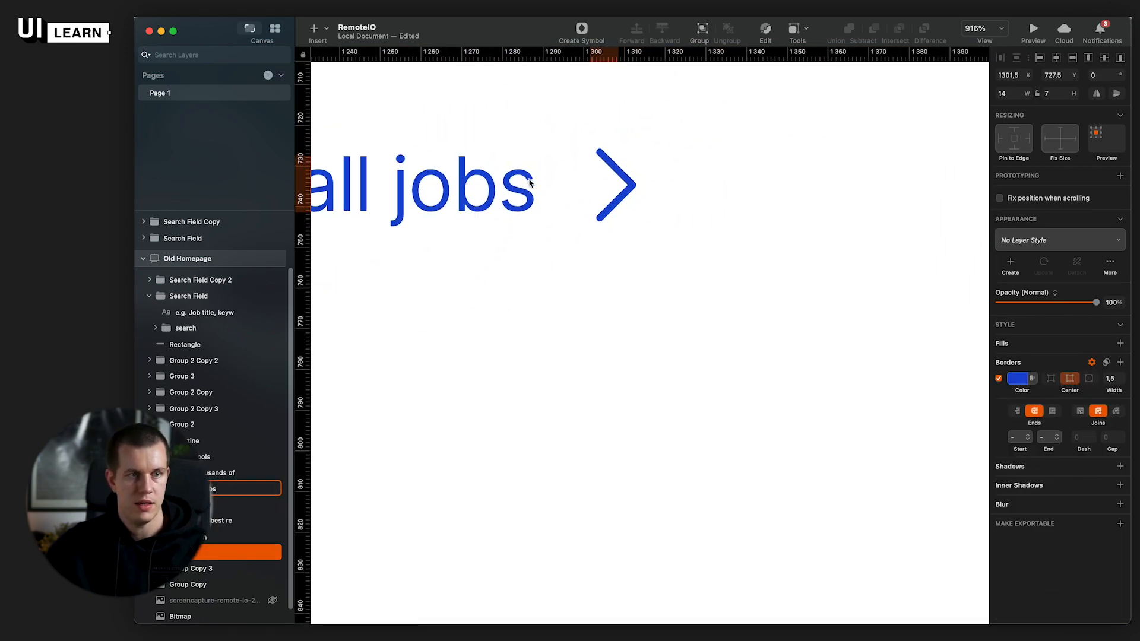
left_click(847, 323)
scroll(847, 323, "left", 6)
scroll(742, 283, "down", 1)
scroll(742, 283, "down", 3)
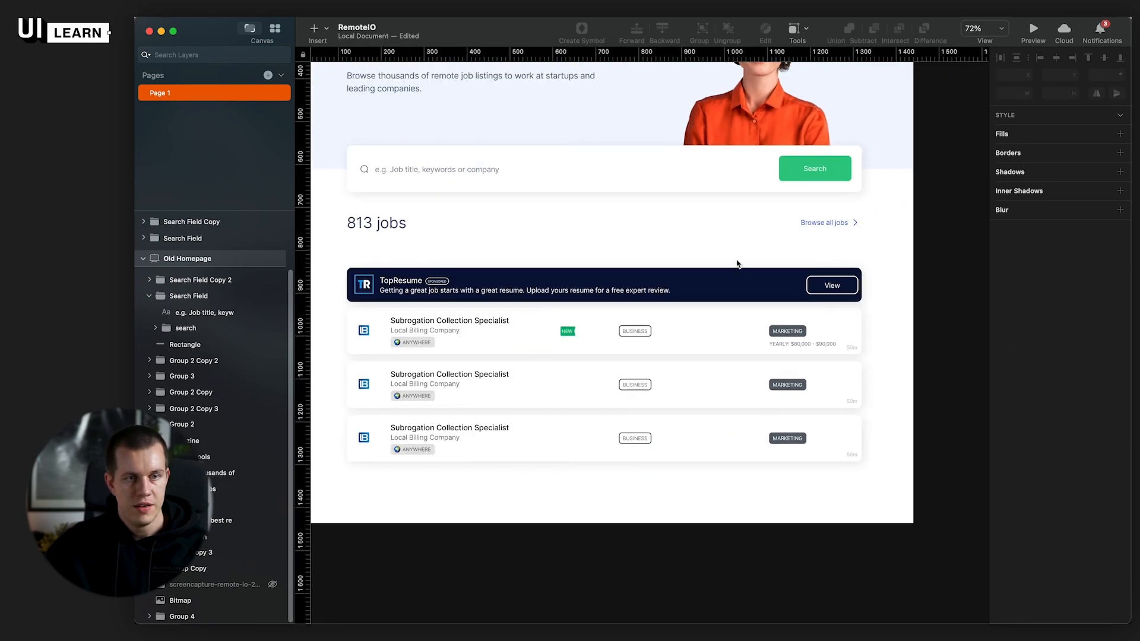
Step: Examine the job list's heading row, the TopResume banner's contents and the job cards below it
scroll(855, 226, "up", 5)
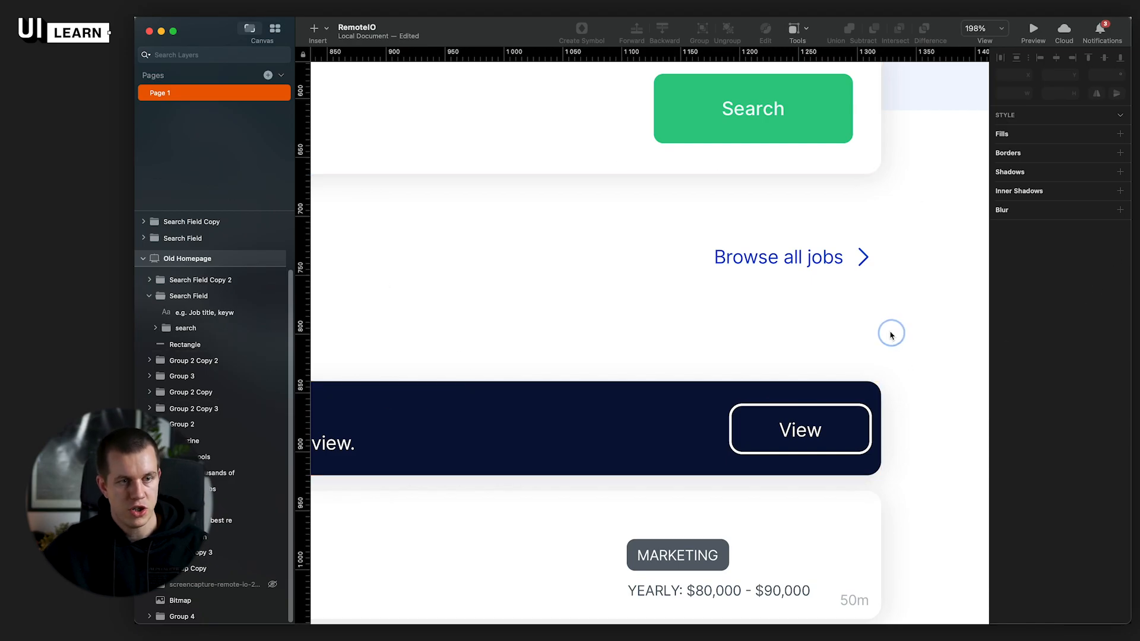
scroll(833, 308, "down", 5)
left_click_drag(832, 308, 819, 381)
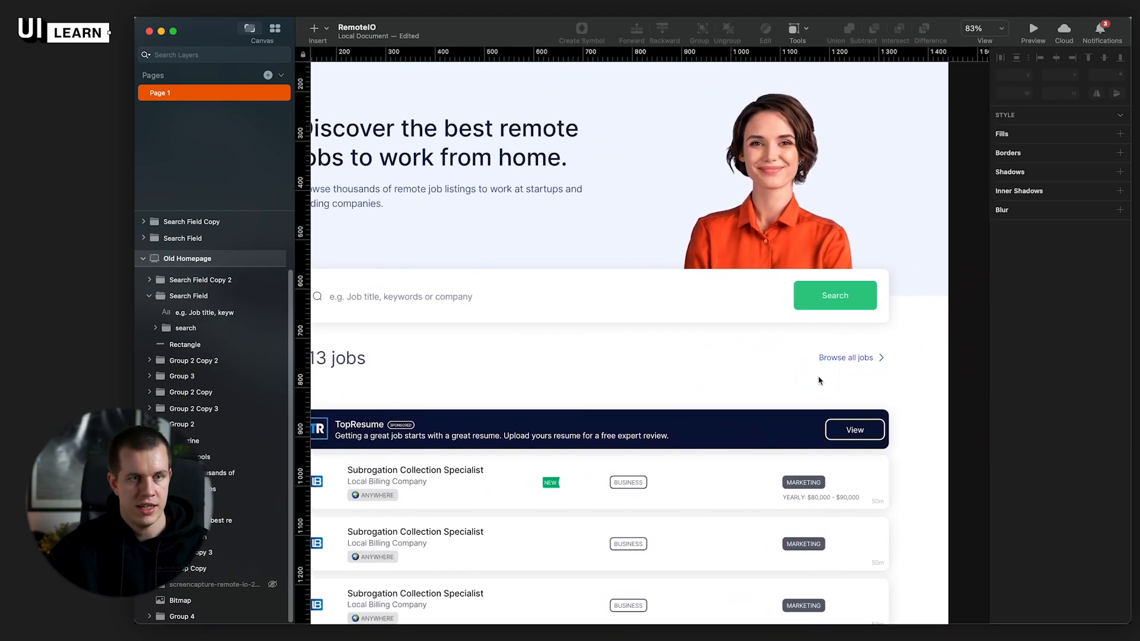
scroll(819, 380, "down", 2)
mouse_move(735, 357)
left_mouse_down()
mouse_move(769, 378)
mouse_move(725, 356)
left_mouse_up()
scroll(769, 375, "up", 2)
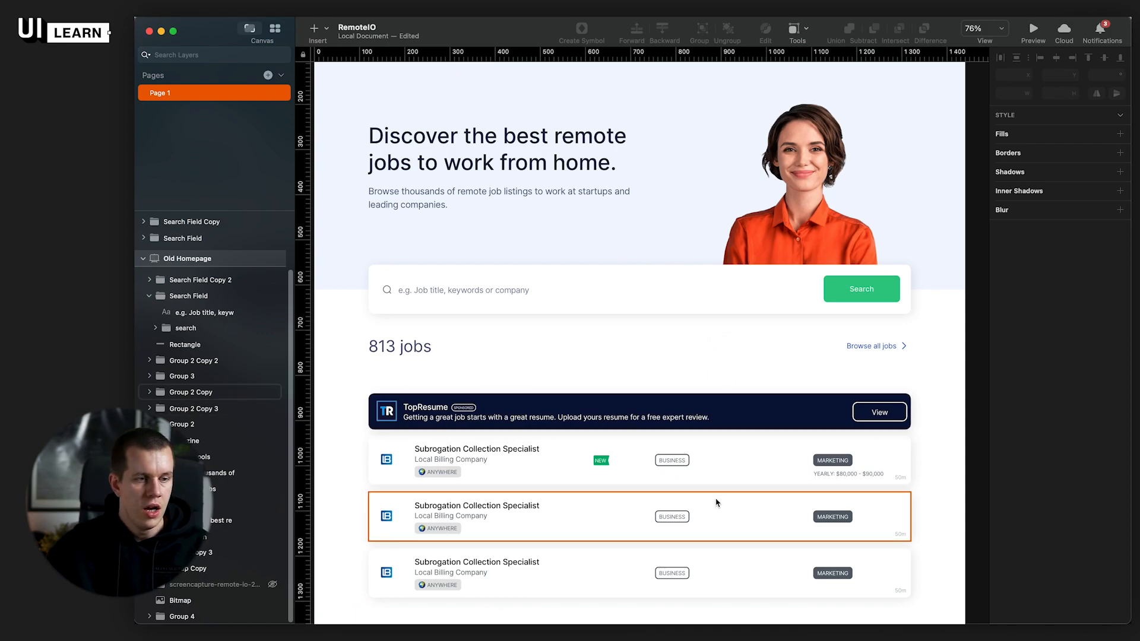
scroll(507, 560, "up", 2)
left_click_drag(651, 494, 651, 379)
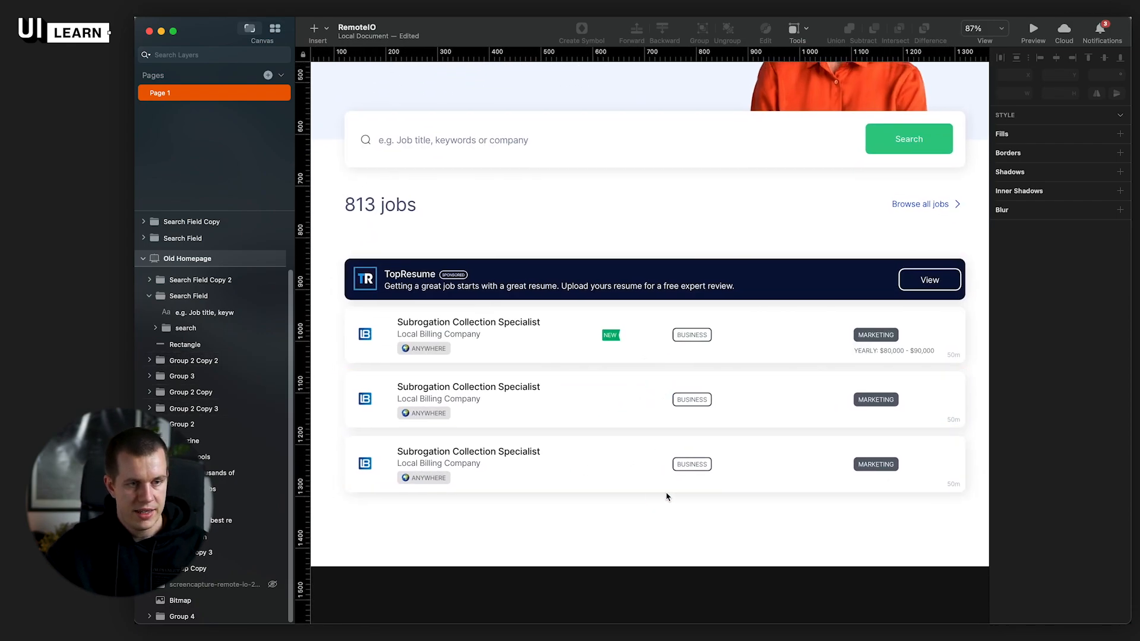
scroll(825, 475, "down", 2)
scroll(633, 390, "up", 3)
left_click(502, 304)
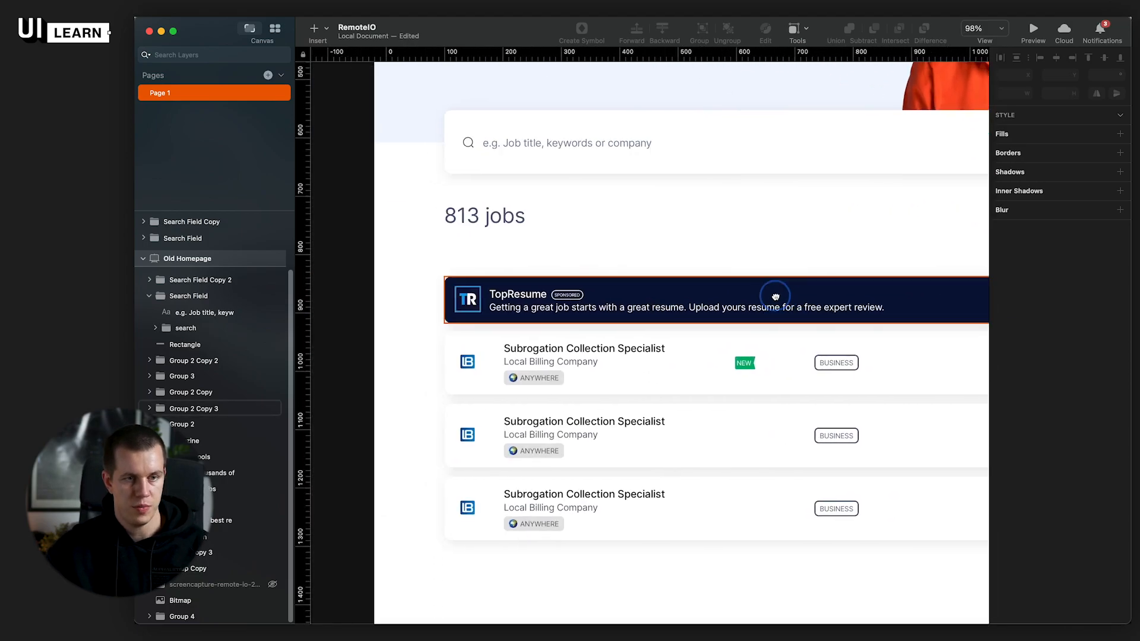
scroll(561, 309, "up", 5)
scroll(561, 309, "left", 5)
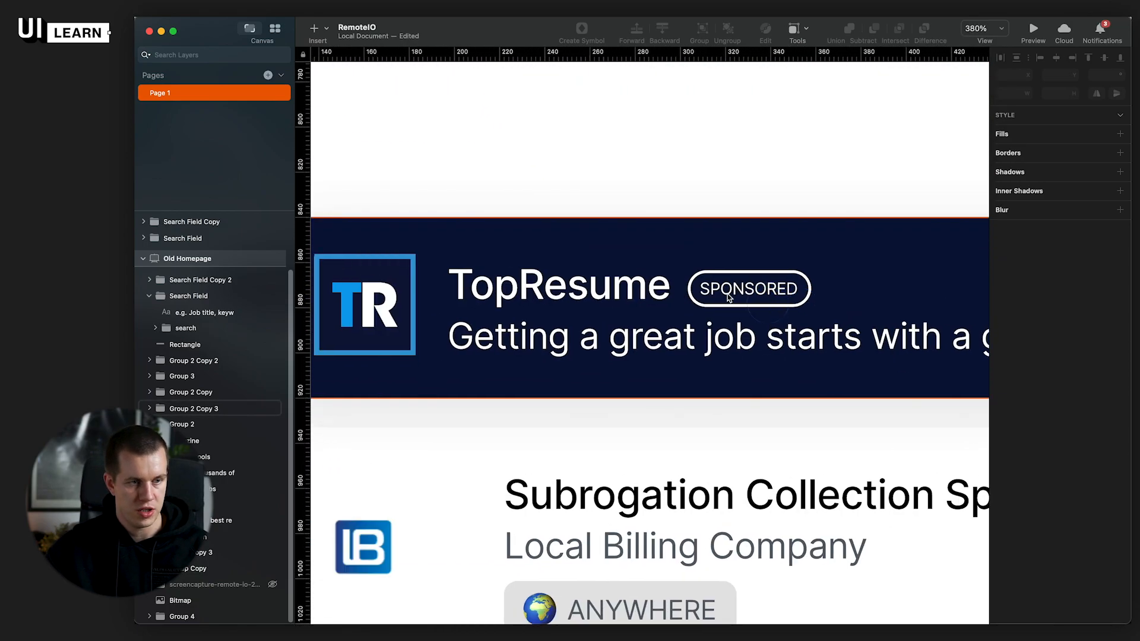
scroll(607, 369, "down", 3)
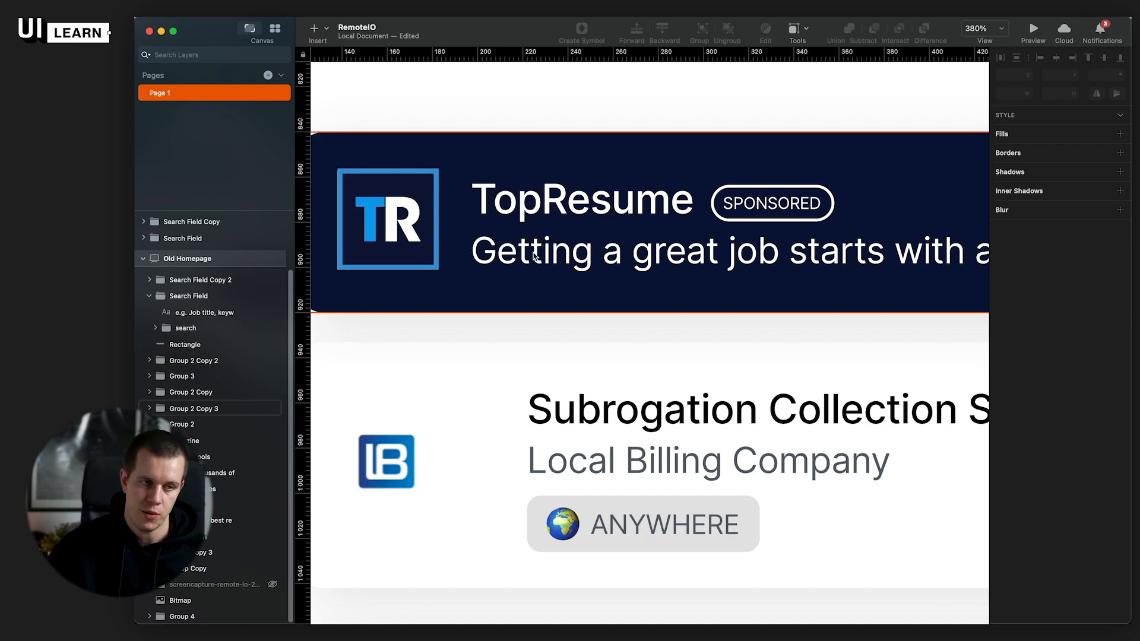
scroll(703, 369, "down", 5)
left_click_drag(799, 375, 554, 216)
scroll(554, 216, "up", 2)
scroll(554, 216, "down", 3)
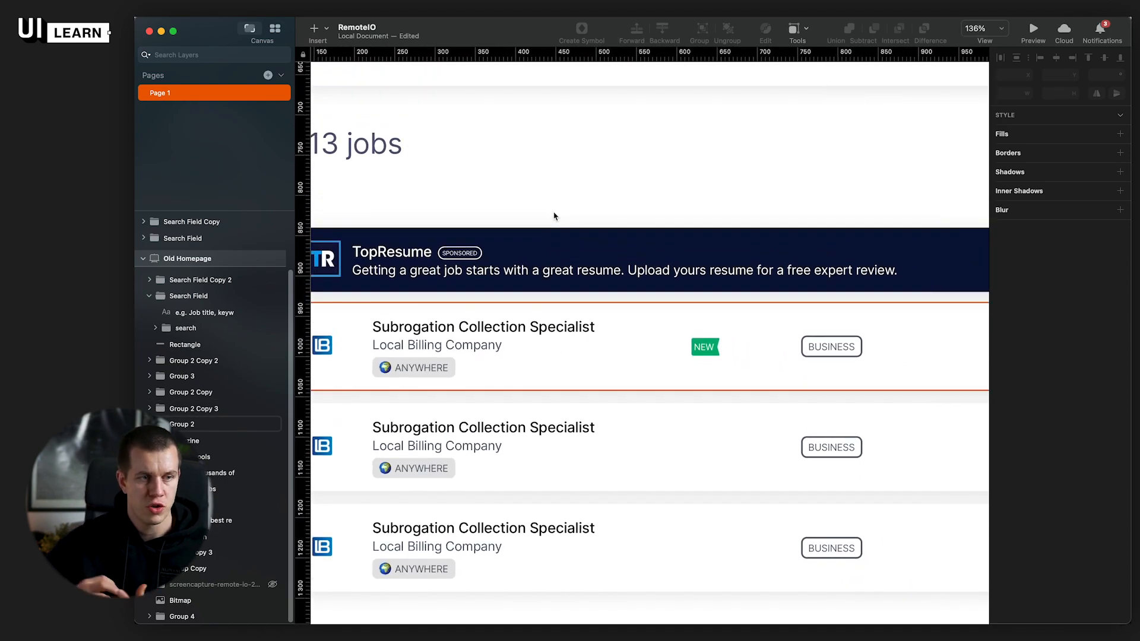
scroll(720, 238, "down", 3)
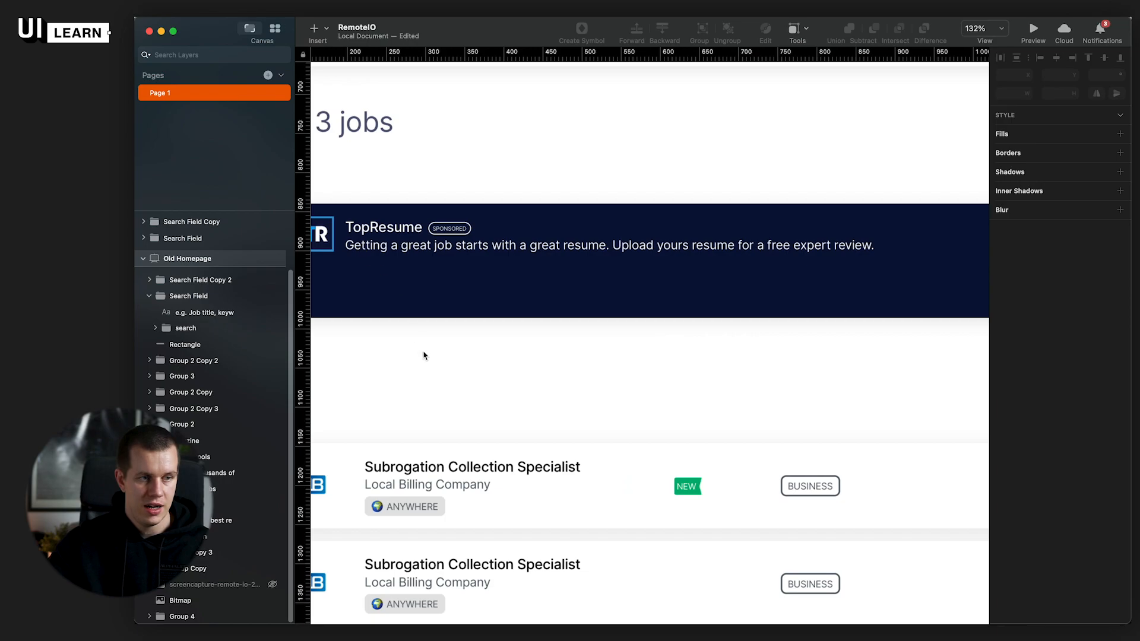
scroll(426, 353, "left", 3)
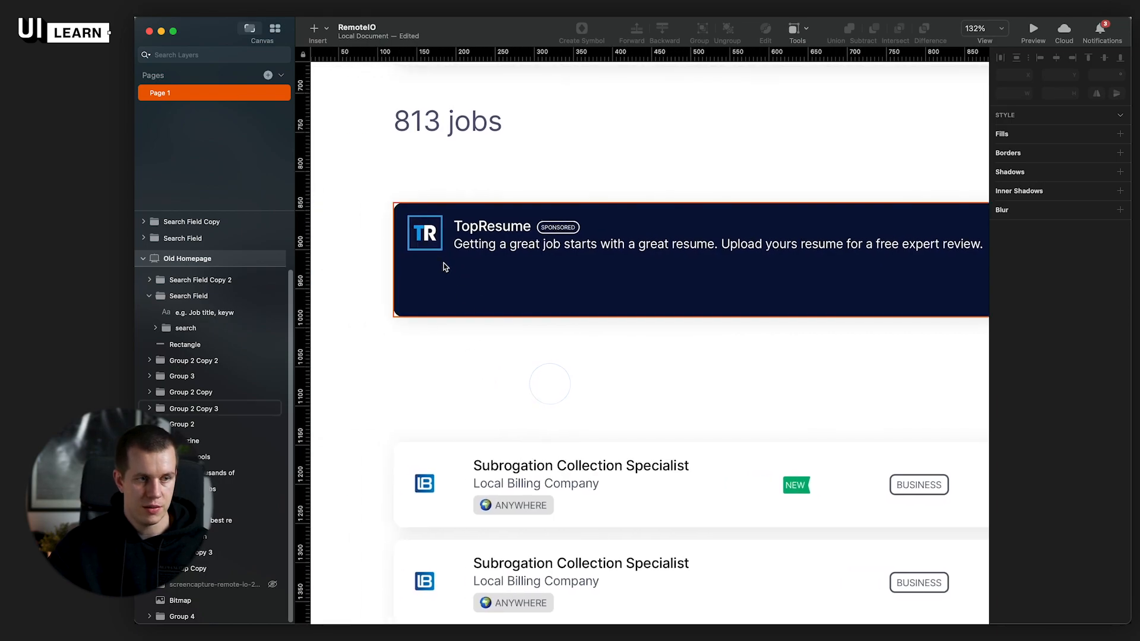
Step: Move the TR logo lower inside the TopResume banner and delete the duplicate logo image
double_click(433, 246)
key("alt")
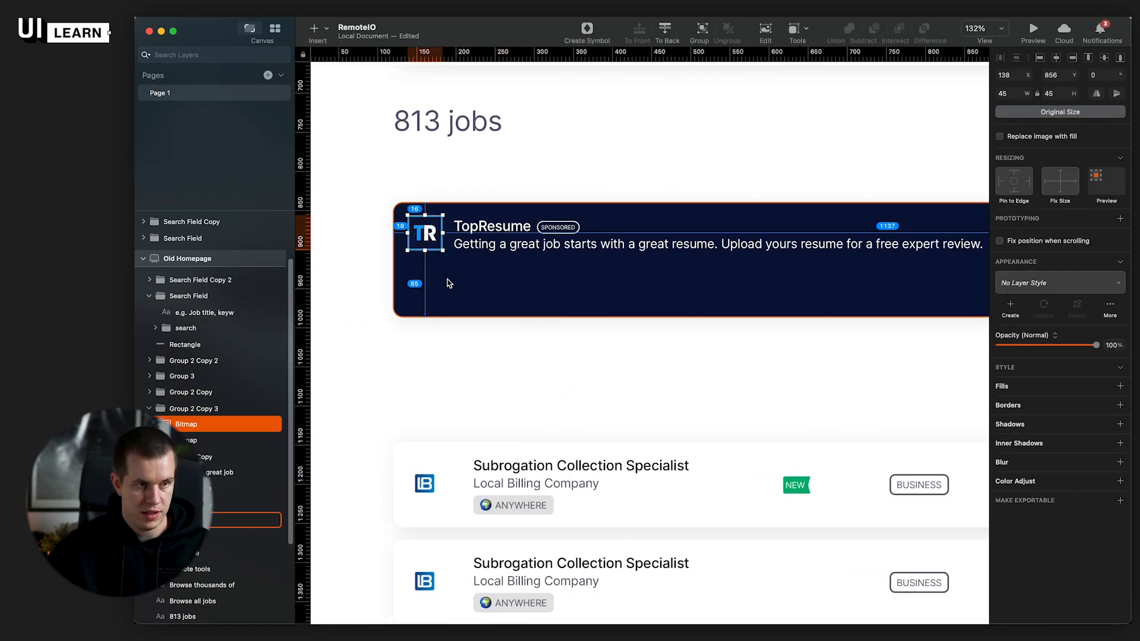
left_click(423, 484, "shift")
left_click(565, 408)
left_click_drag(438, 251, 443, 279)
key("super+z")
left_click(482, 352)
mouse_move(436, 236)
left_mouse_down()
mouse_move(435, 263)
mouse_move(432, 250)
left_mouse_up()
left_click(431, 228)
key("Delete")
Step: Shift the "TopResume" title and its "SPONSORED" badge together 10 px to the right, away from the TR logo
left_click(514, 230)
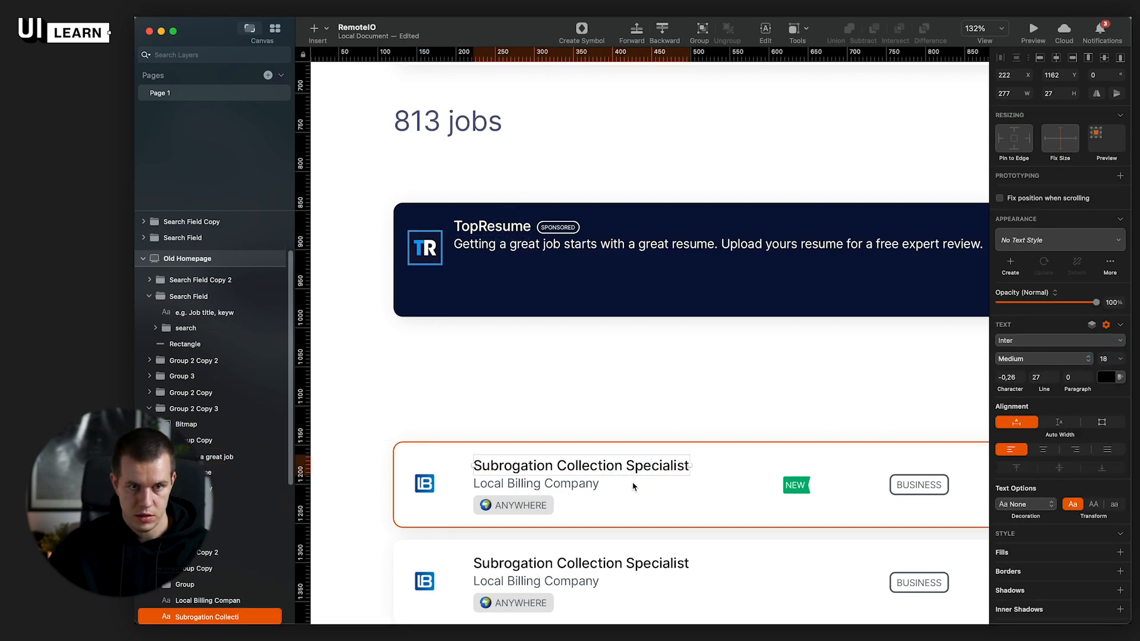
left_click(783, 373)
double_click(515, 231)
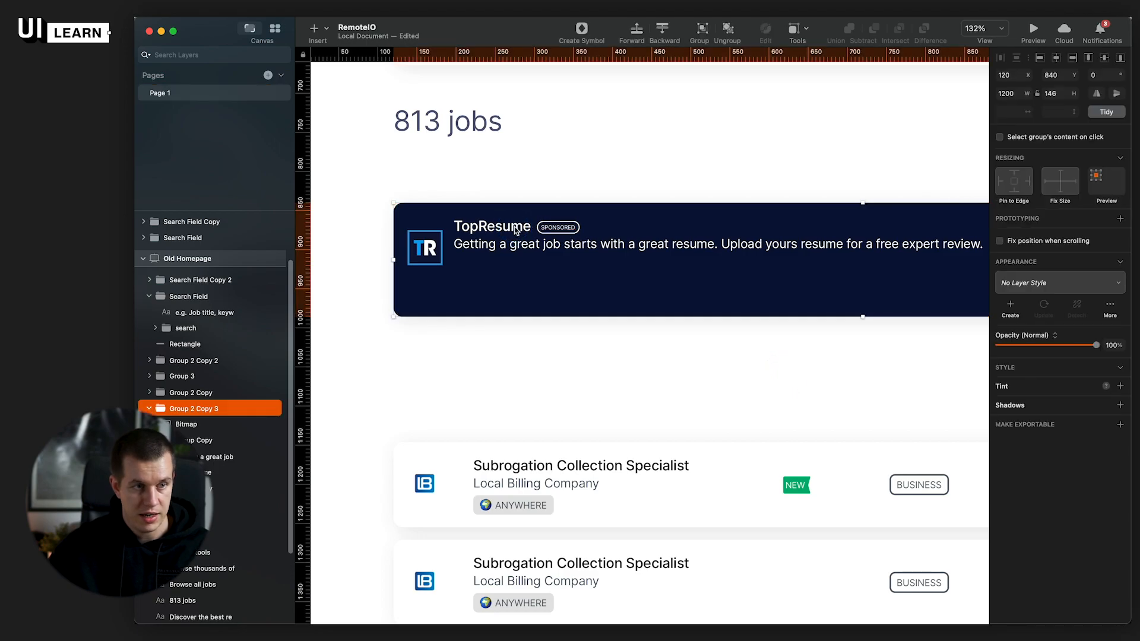
left_click(563, 232, "shift")
mouse_move(563, 232)
left_mouse_down()
mouse_move(589, 233)
mouse_move(562, 232)
left_mouse_up()
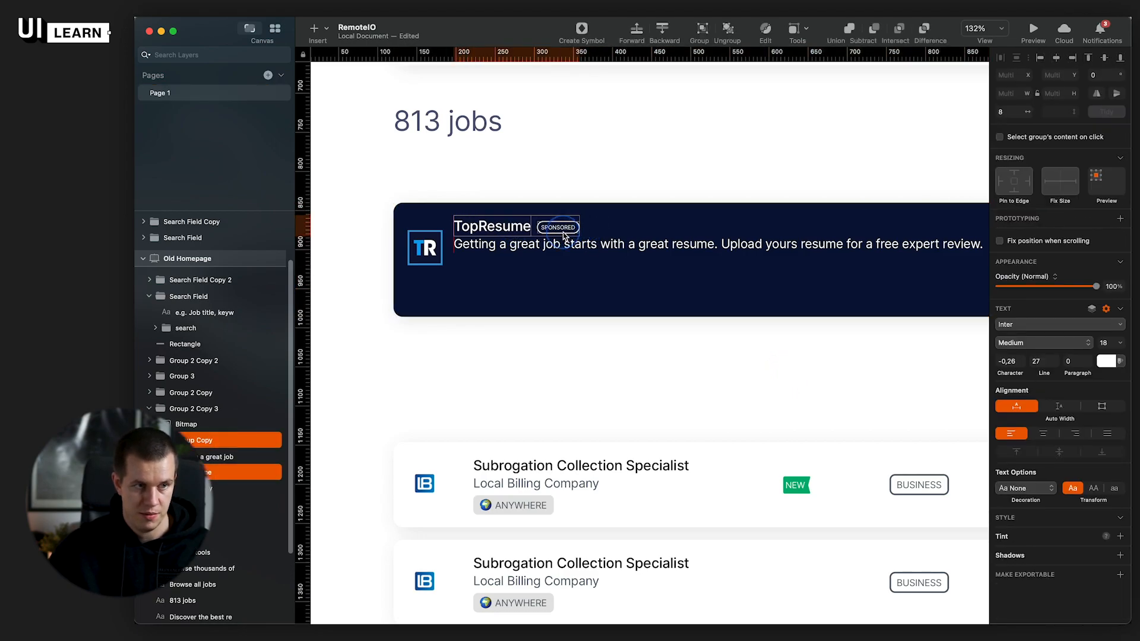
key("alt")
key("Right")
key("Right")
key("Right")
key("Right")
key("Right")
key("Right")
key("Right")
key("Right")
key("Right")
key("Right")
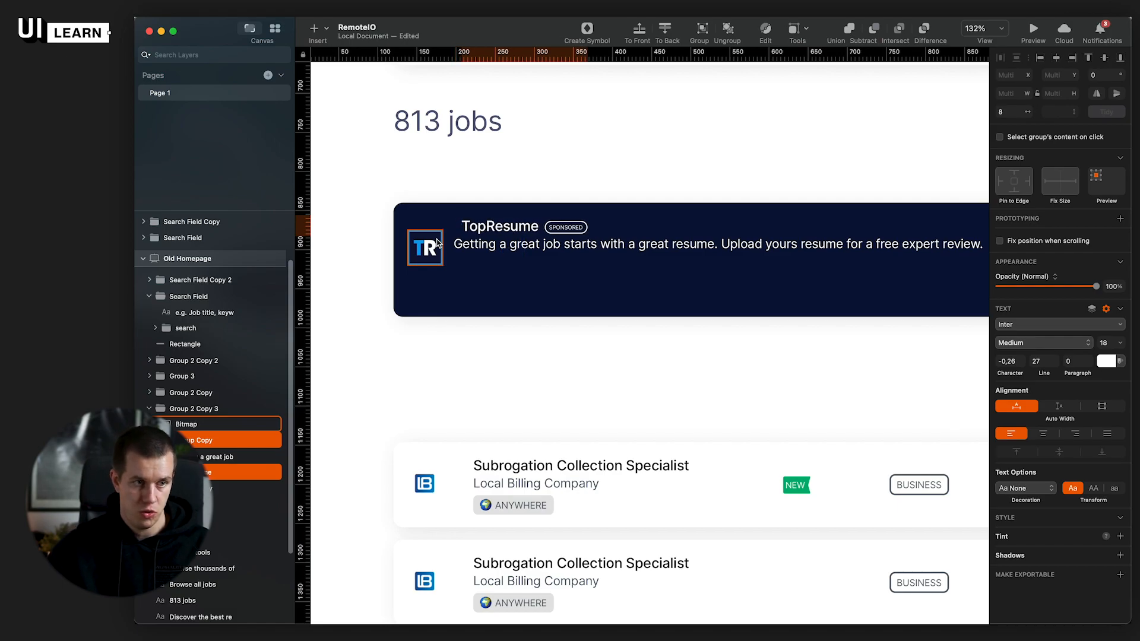
Step: Nudge the TR logo, "TopResume" title and "SPONSORED" badge right together and align their vertical centres
left_click(437, 242, "shift")
key("Right")
key("Right")
key("Right")
key("Right")
key("Right")
key("Right")
key("Right")
key("Right")
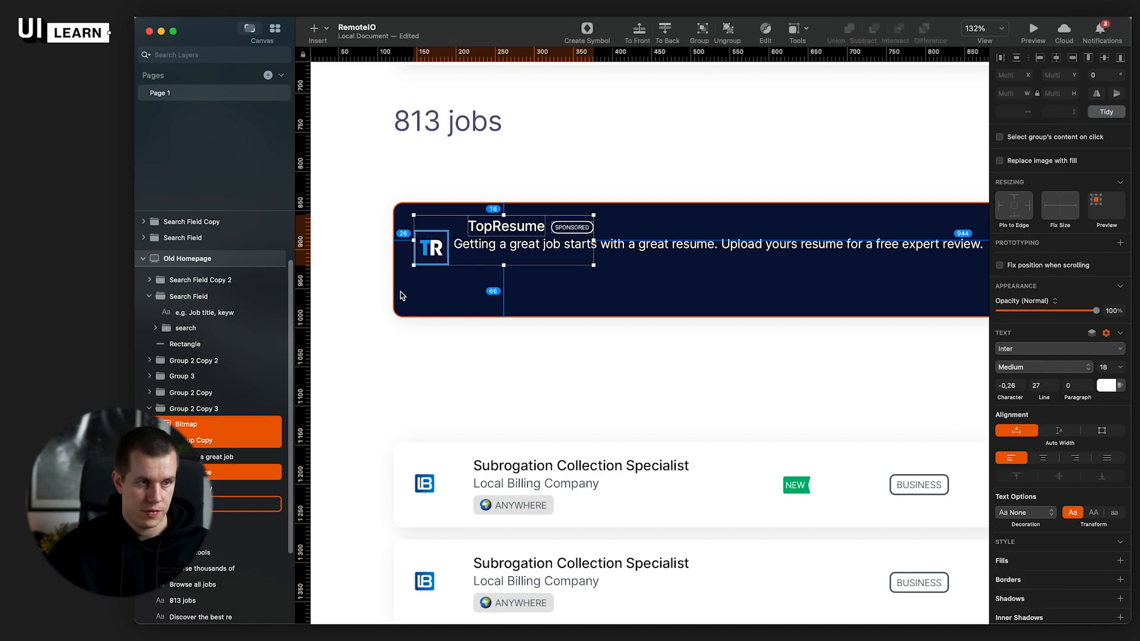
left_click(1096, 60)
left_click(651, 350)
Step: Arrange the banner text beside the TR logo, with the description directly under the "TopResume" title at X 213, Y 902
scroll(628, 225, "down", 5)
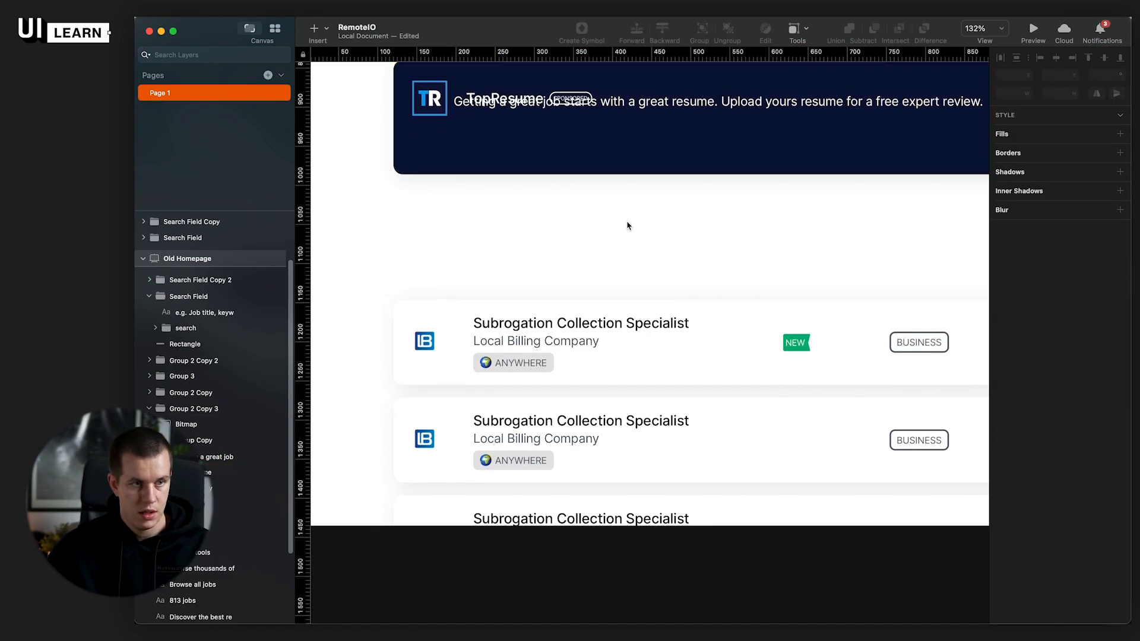
scroll(594, 243, "right", 3)
scroll(593, 243, "up", 2)
left_click(584, 161)
left_click_drag(583, 160, 578, 160)
left_click_drag(660, 226, 554, 268)
scroll(559, 257, "down", 3)
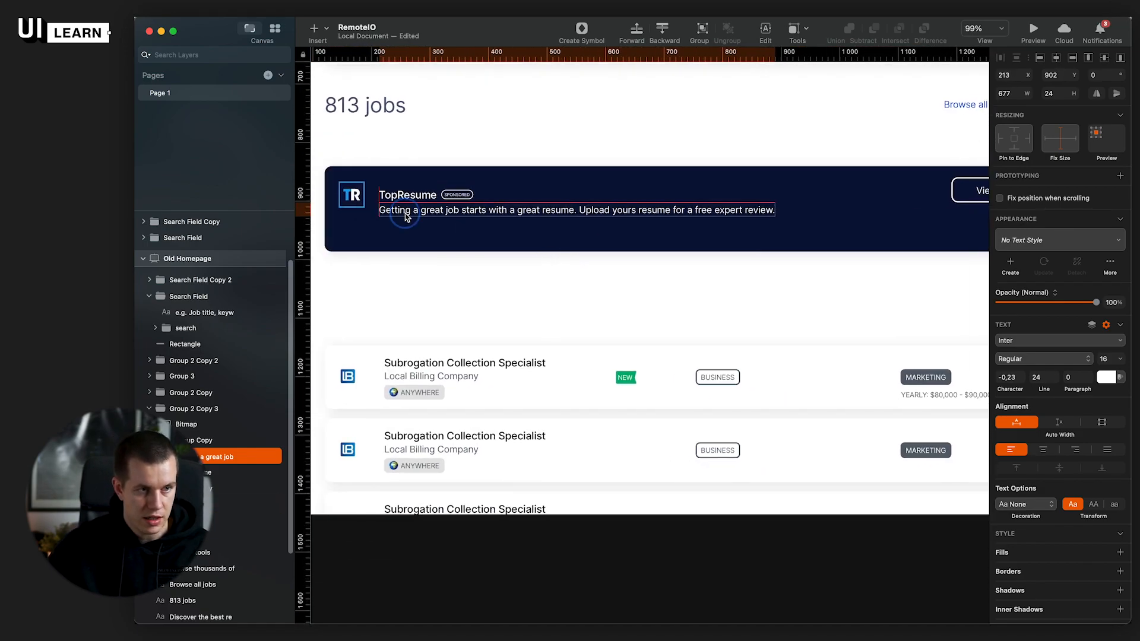
Step: Set the banner description's font size to 14 and place the text at Y 903
scroll(1091, 331, "down", 2)
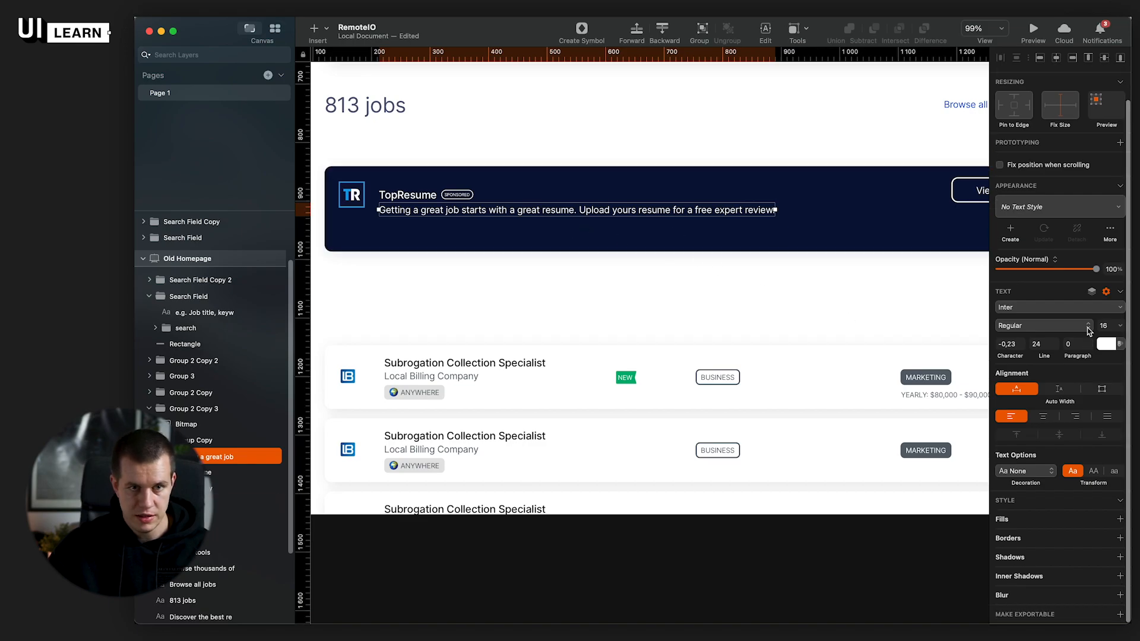
type("14")
key("Return")
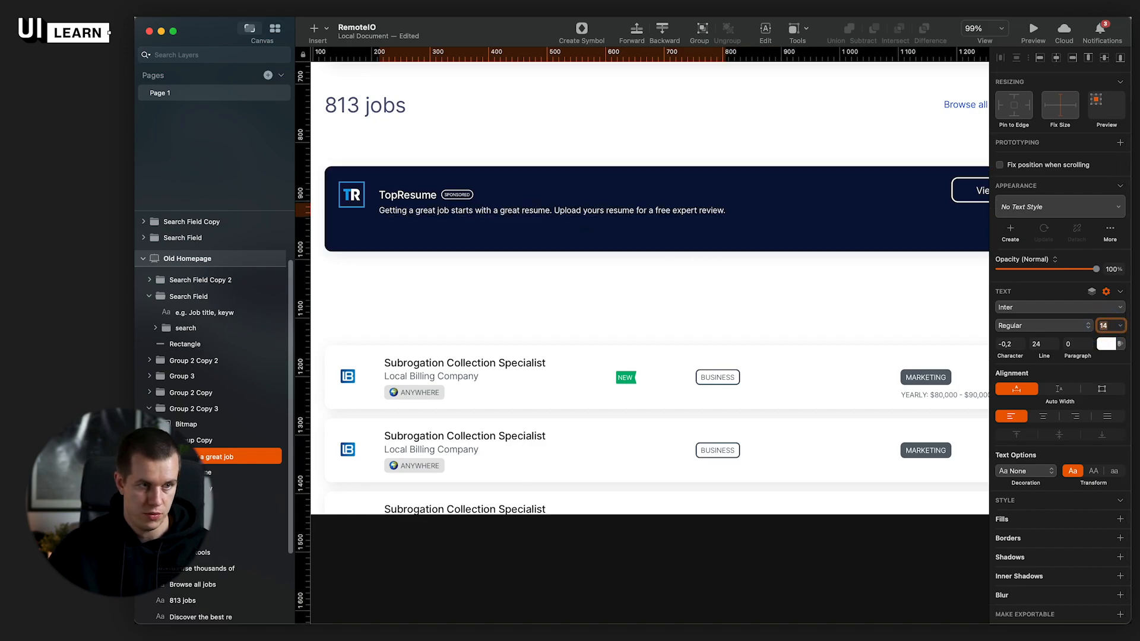
scroll(393, 231, "up", 3)
left_click(427, 319)
left_click(458, 209)
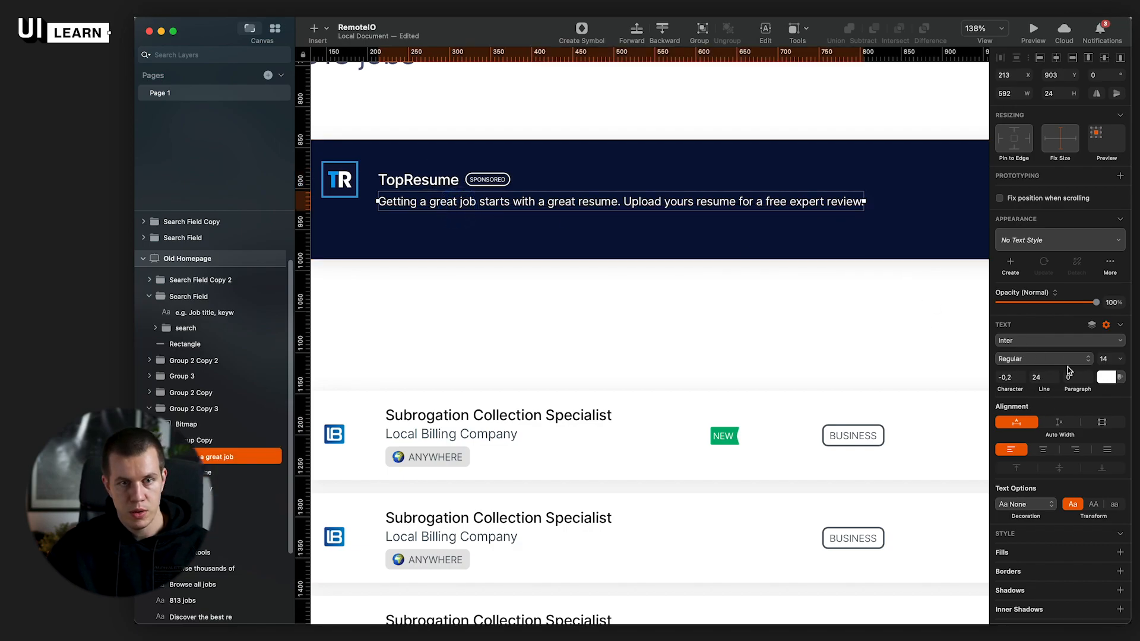
Step: Recolour the banner description text from white to the muted grey-blue #A3ABC6
left_click(1110, 379)
key("ctrl+c")
left_click(867, 239)
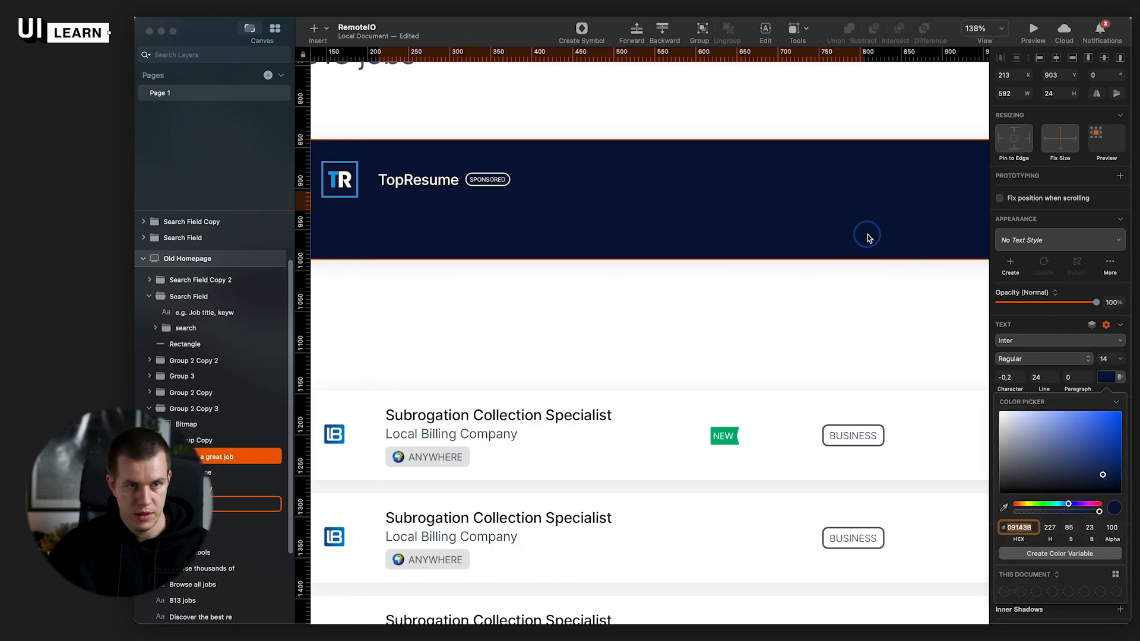
left_click_drag(1102, 478, 1030, 441)
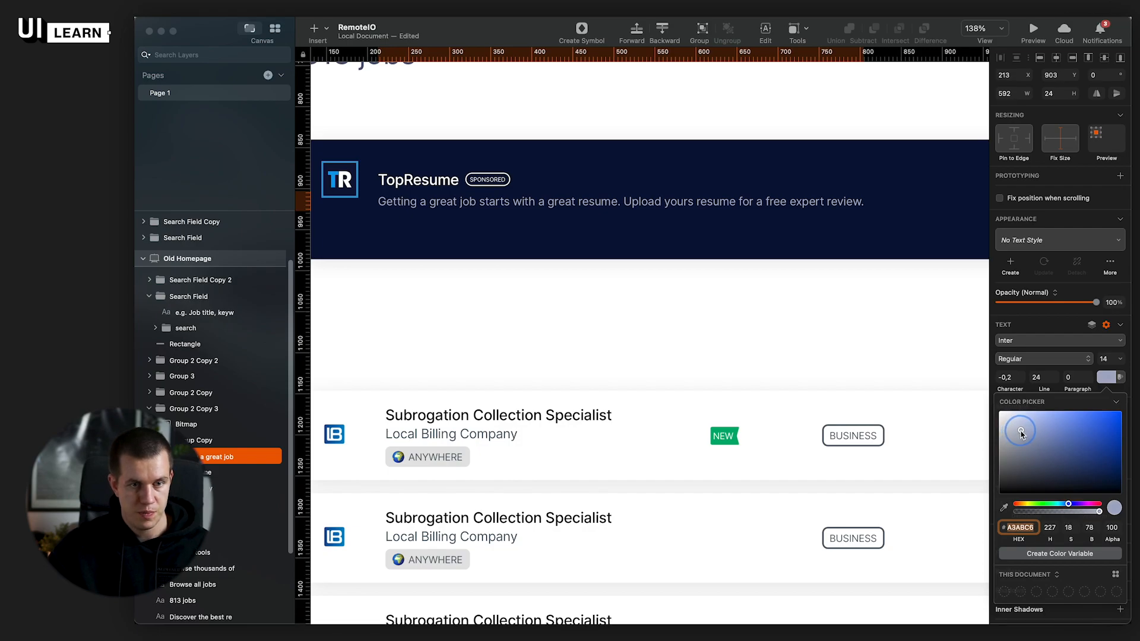
left_click(692, 355)
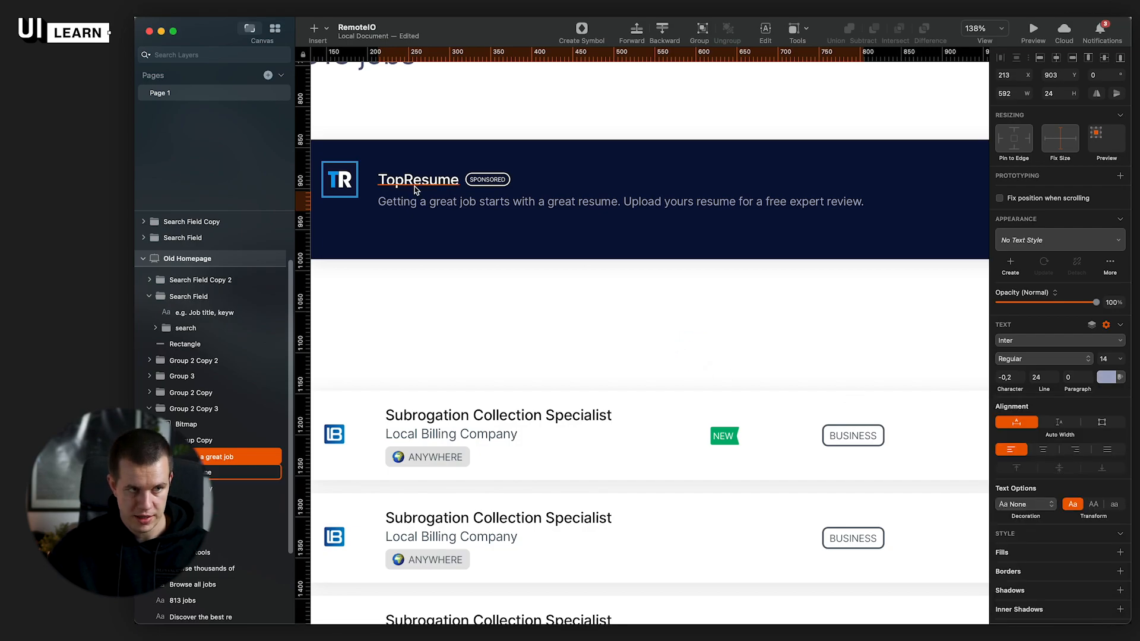
left_click(661, 349)
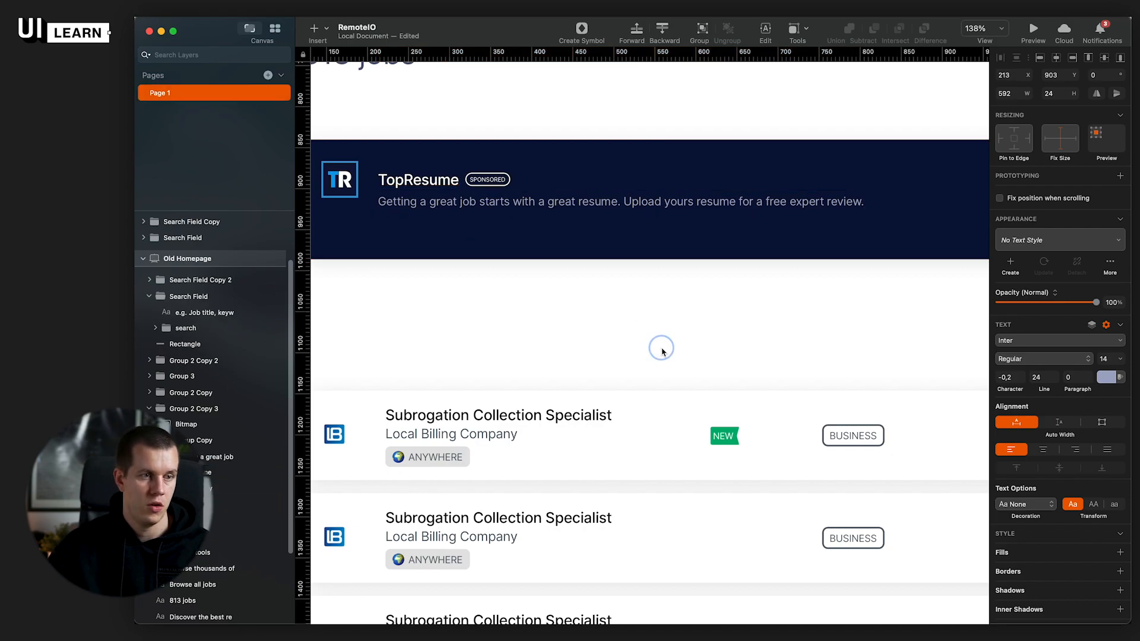
Step: Group the "TopResume" title, "SPONSORED" badge and description, and align the group's vertical centre with the TR logo
scroll(662, 350, "down", 3)
left_click_drag(684, 310, 628, 316)
double_click(457, 241)
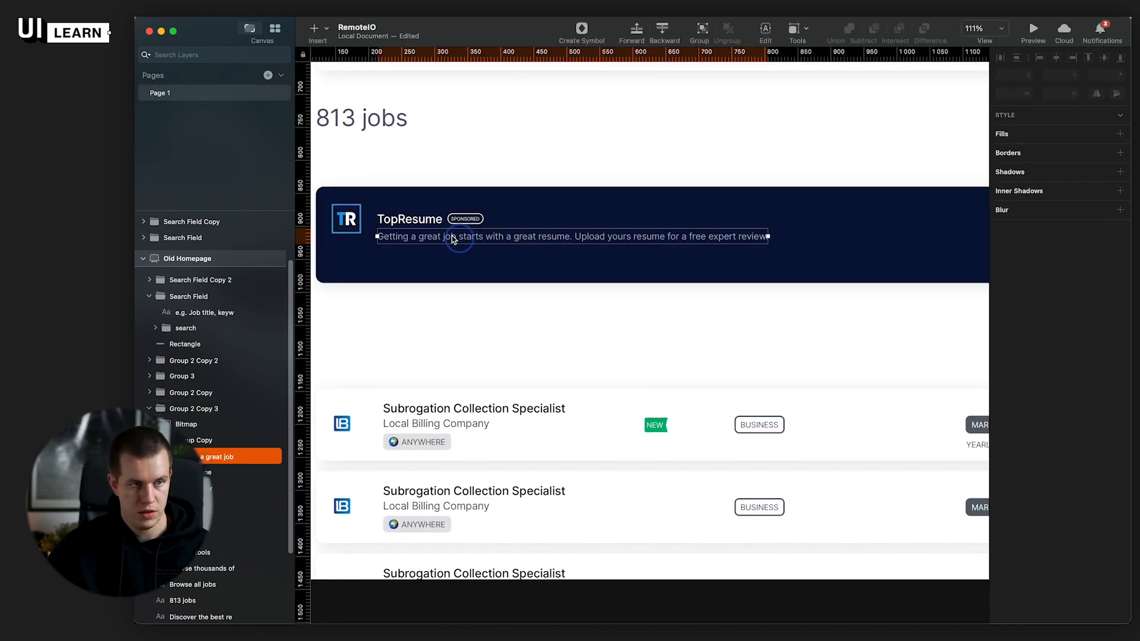
left_click(428, 219, "shift")
left_click(468, 219, "shift")
key("super+g")
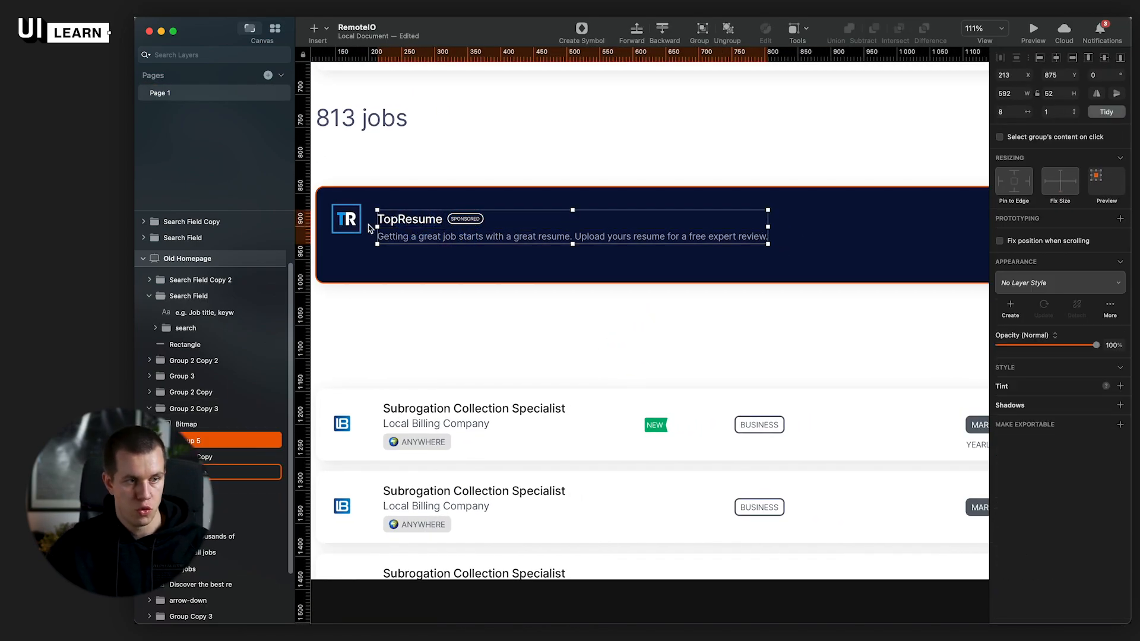
left_click(350, 221, "shift")
left_click(1104, 59)
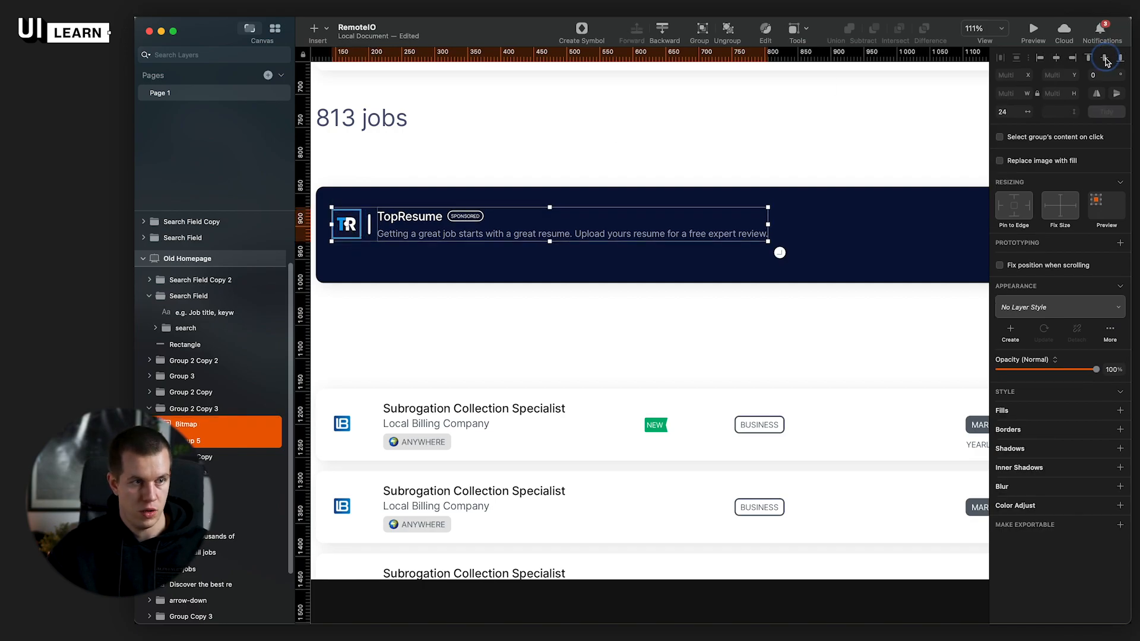
left_click(697, 347)
Step: Nudge the TR logo and the banner text group up together by 7 px
left_click(384, 224)
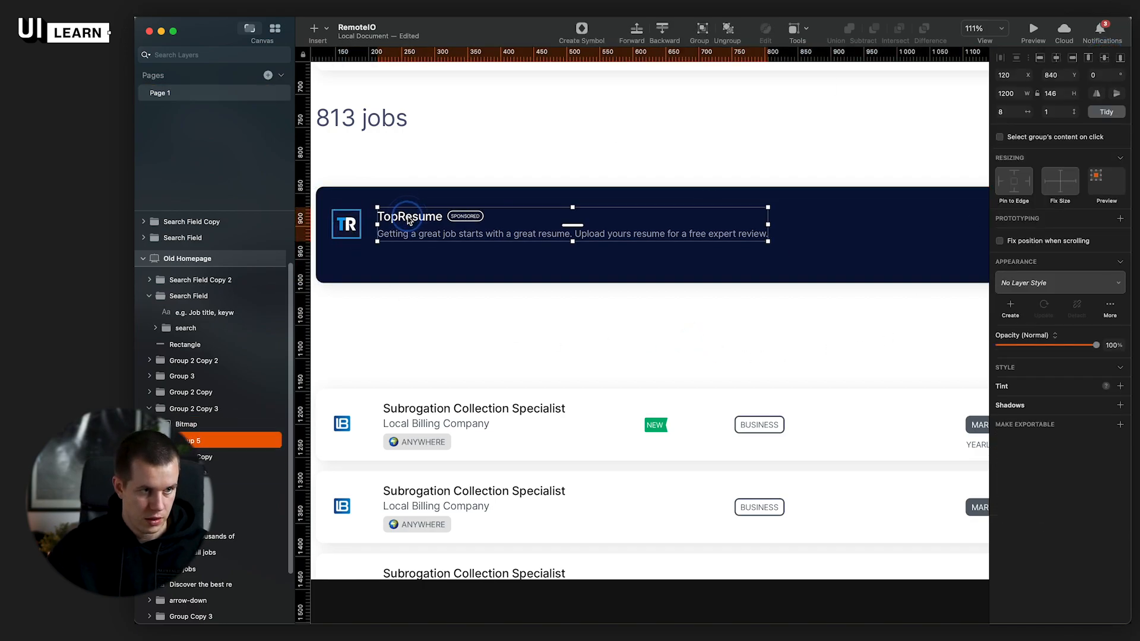
left_click(340, 233, "shift")
key("Up")
key("Up")
key("Up")
key("Up")
key("Up")
key("Up")
key("Up")
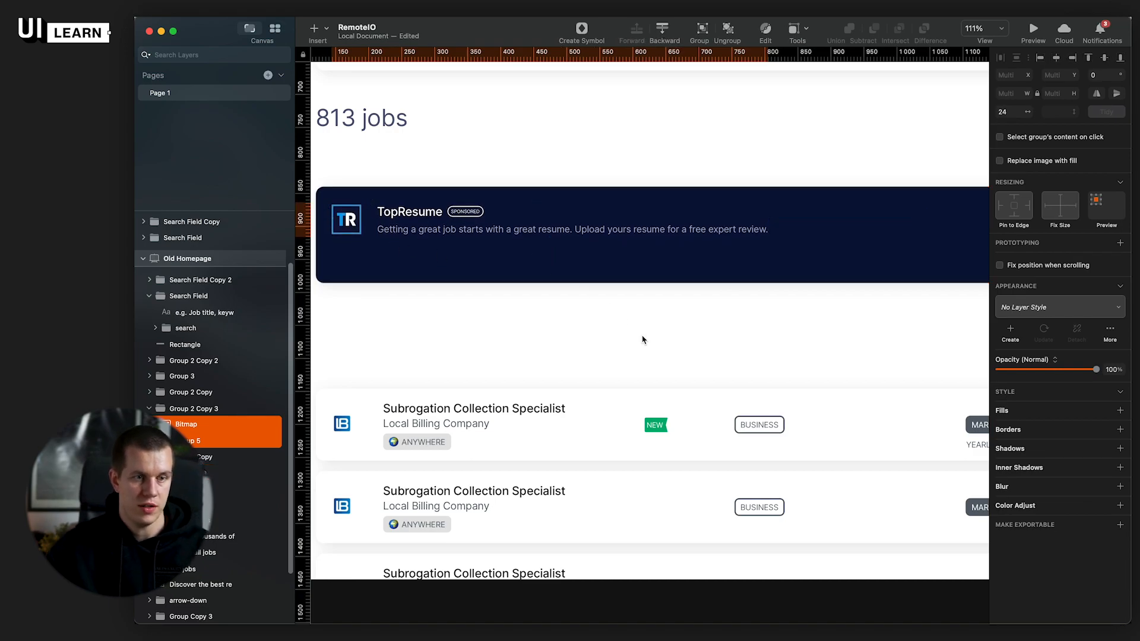
Step: Move the banner's View button to X 1177, Y 872, leaving 24 px to the banner's right edge
scroll(641, 338, "right", 5)
left_click(868, 215)
left_click_drag(871, 220, 839, 227)
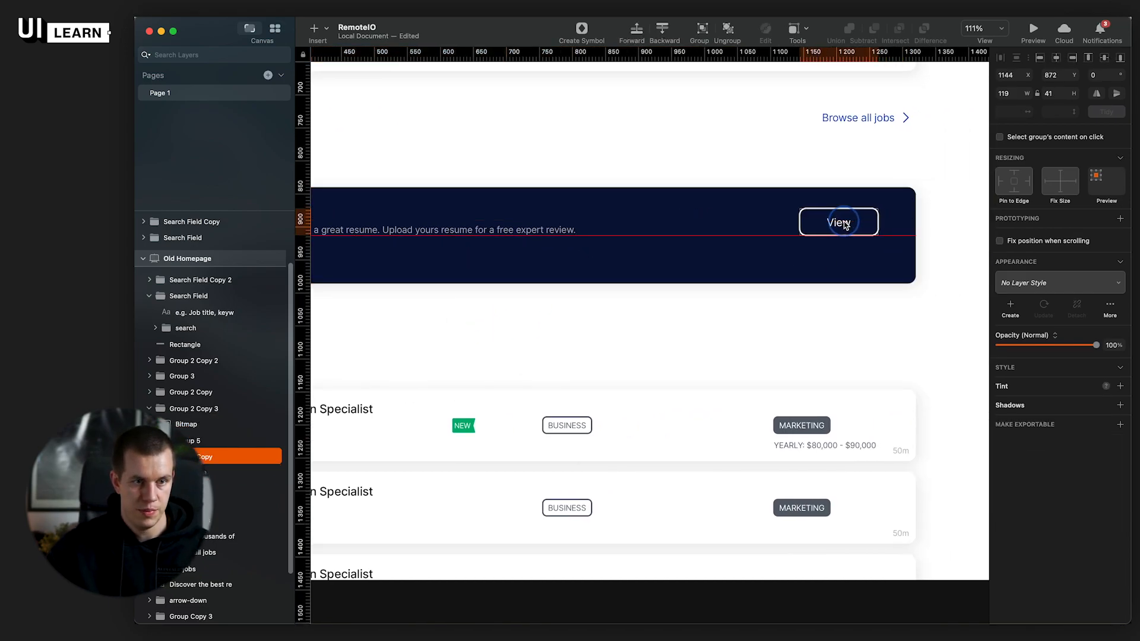
key("shift+Right")
key("shift+Right")
key("shift+Right")
key("Left")
key("Left")
key("Left")
key("Right")
key("Right")
key("Right")
key("Right")
key("Right")
key("Right")
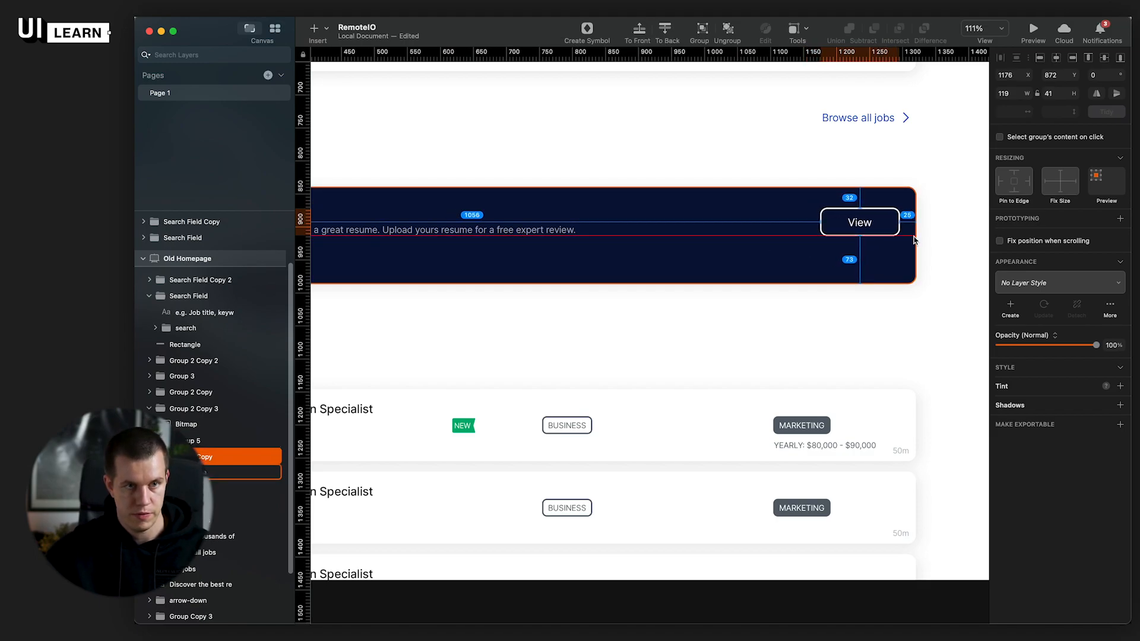
Step: Reduce the height of the TopResume banner's dark background rectangle to 100
scroll(964, 198, "down", 5)
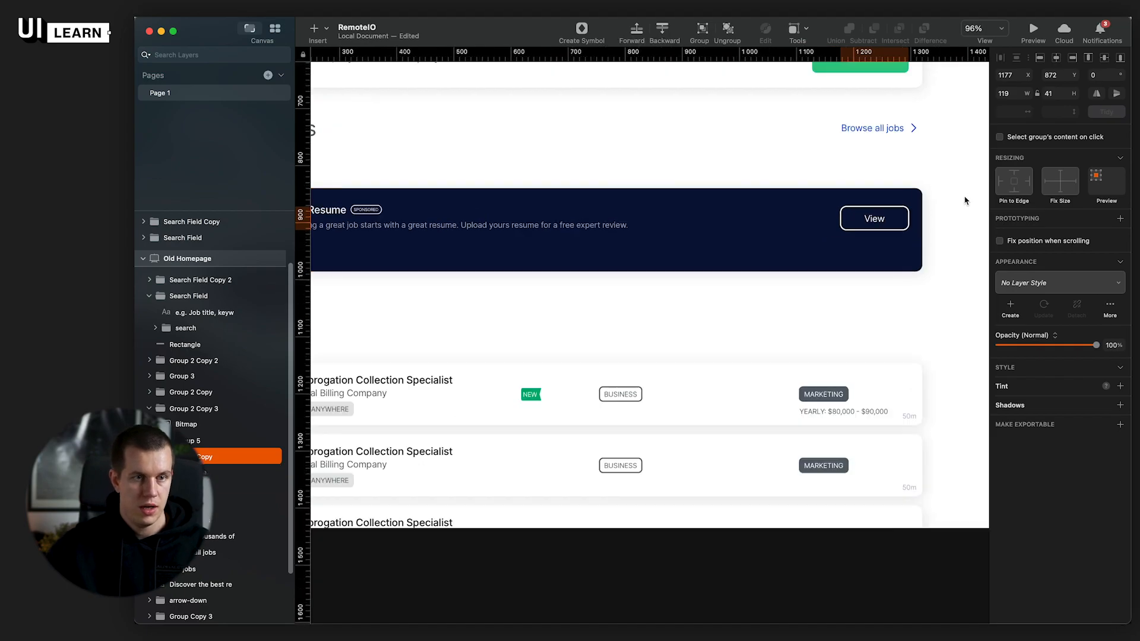
left_click(707, 242)
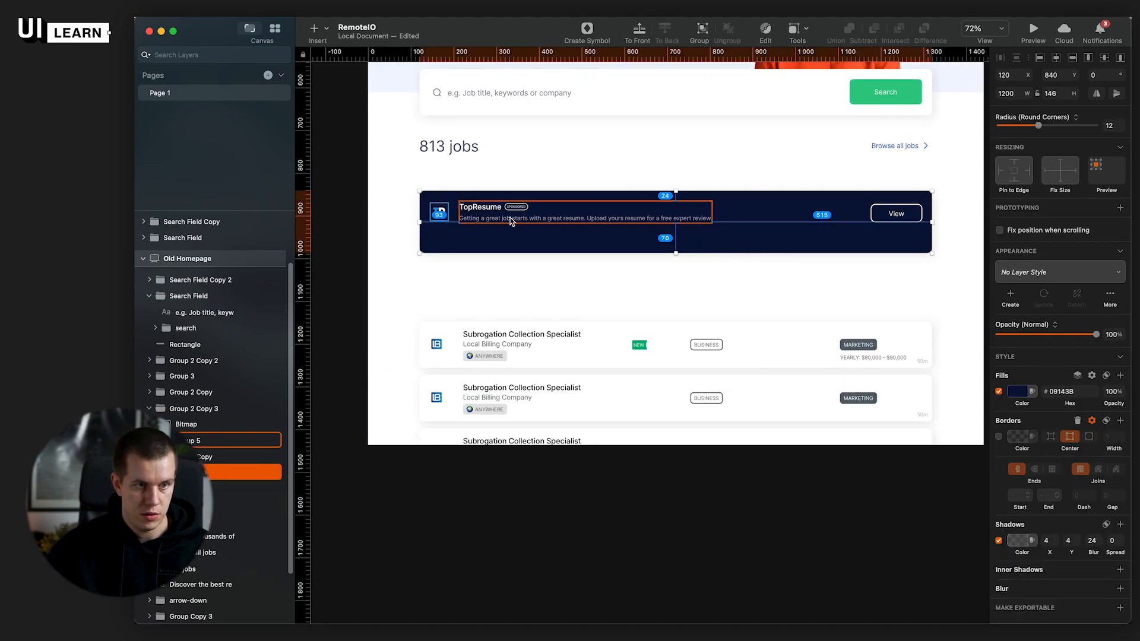
left_click_drag(675, 252, 673, 235)
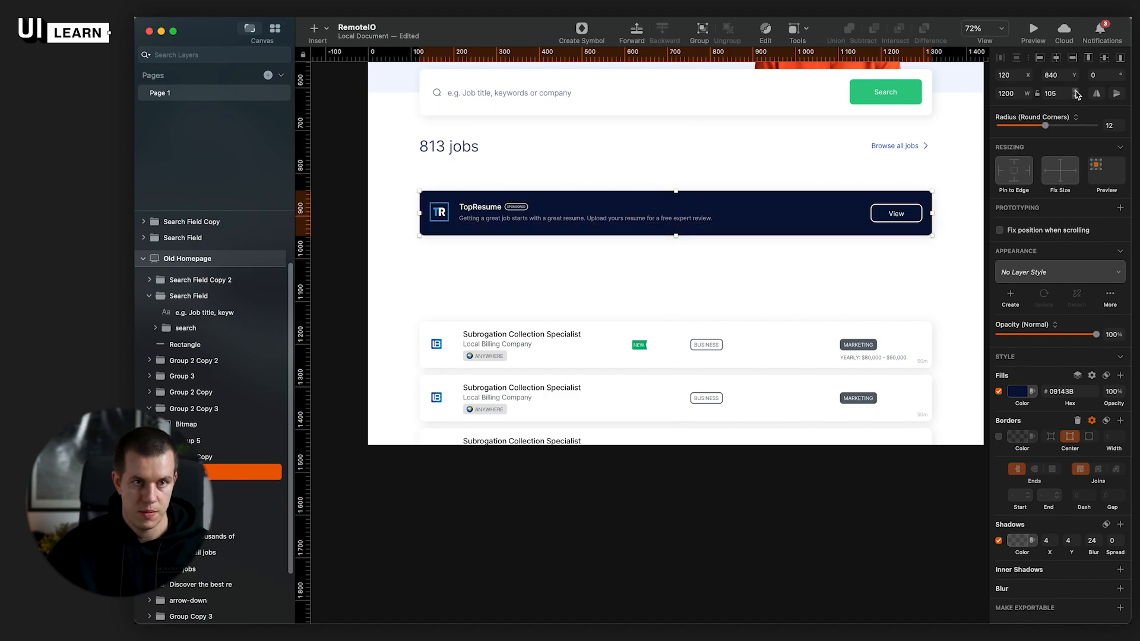
type("100")
key("Return")
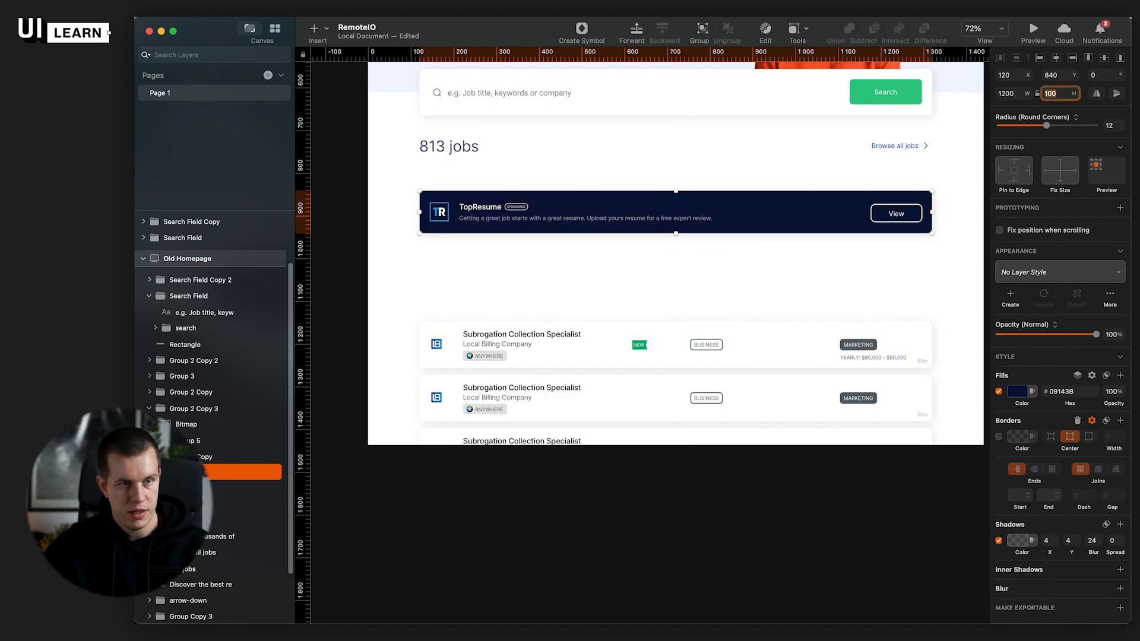
scroll(586, 214, "up", 5)
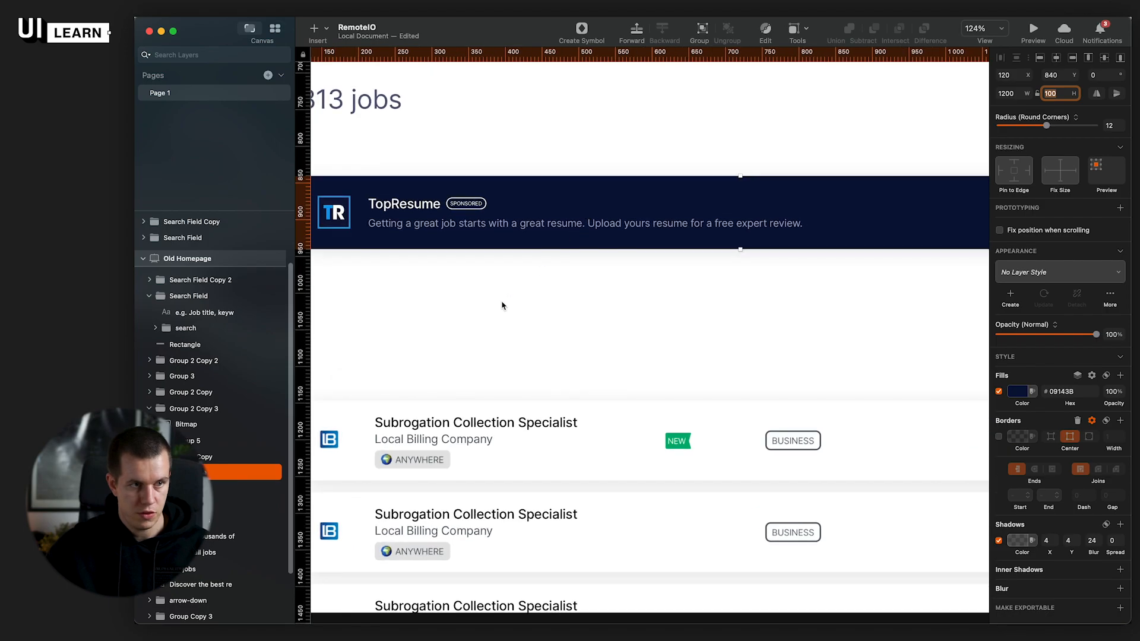
left_click(522, 332)
Step: Align the View button's vertical centre with the banner's dark background
scroll(610, 314, "down", 4)
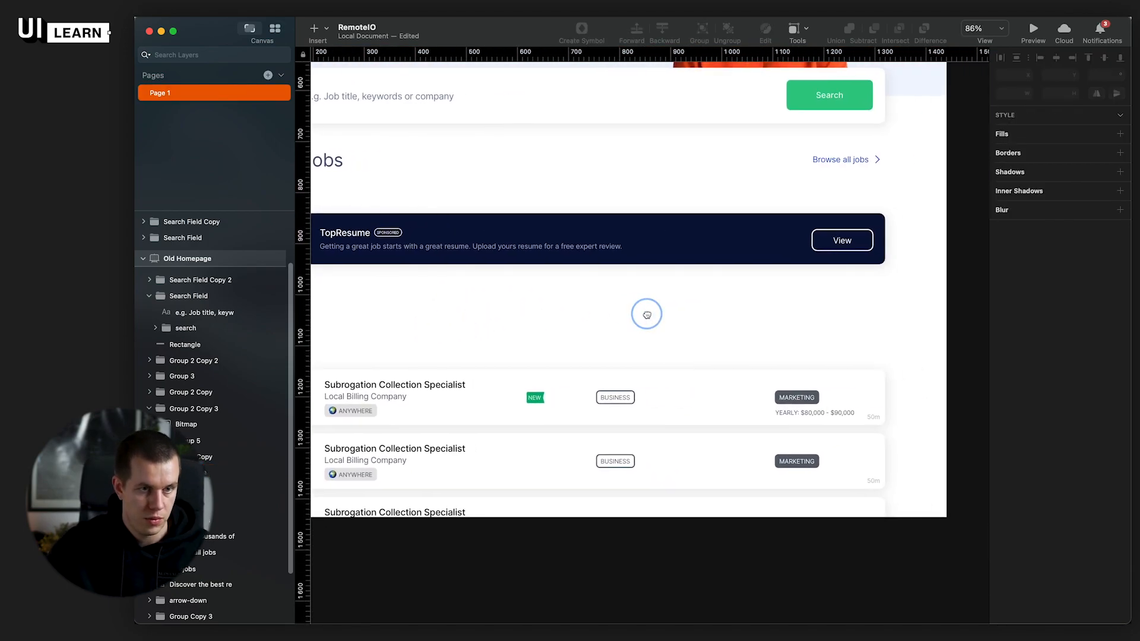
left_click(865, 245)
double_click(870, 248)
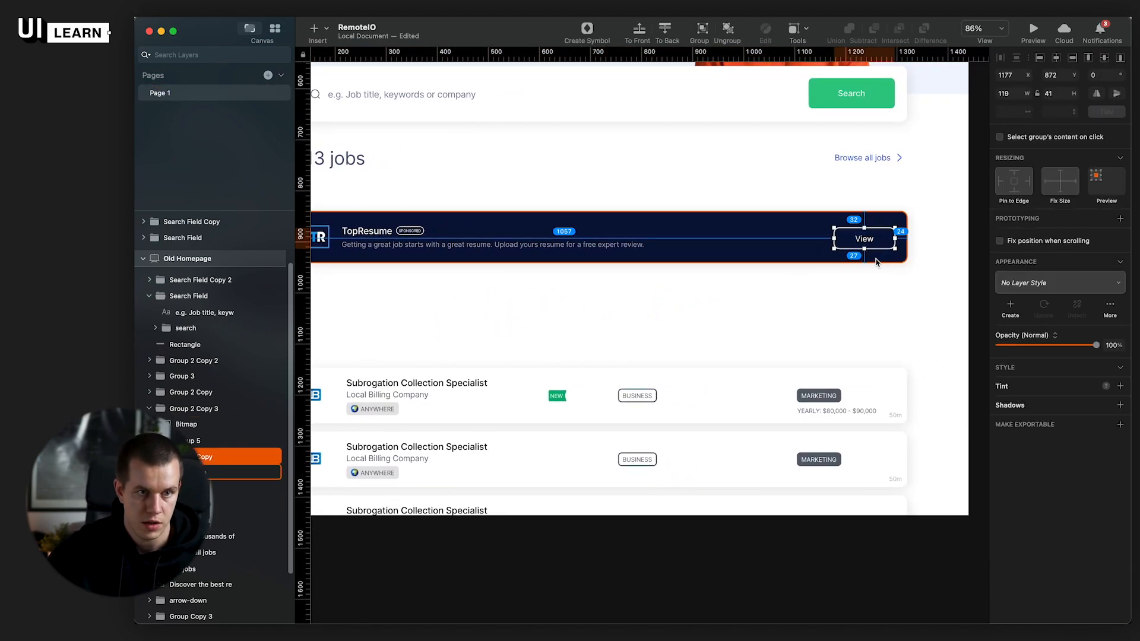
left_click(875, 257, "shift")
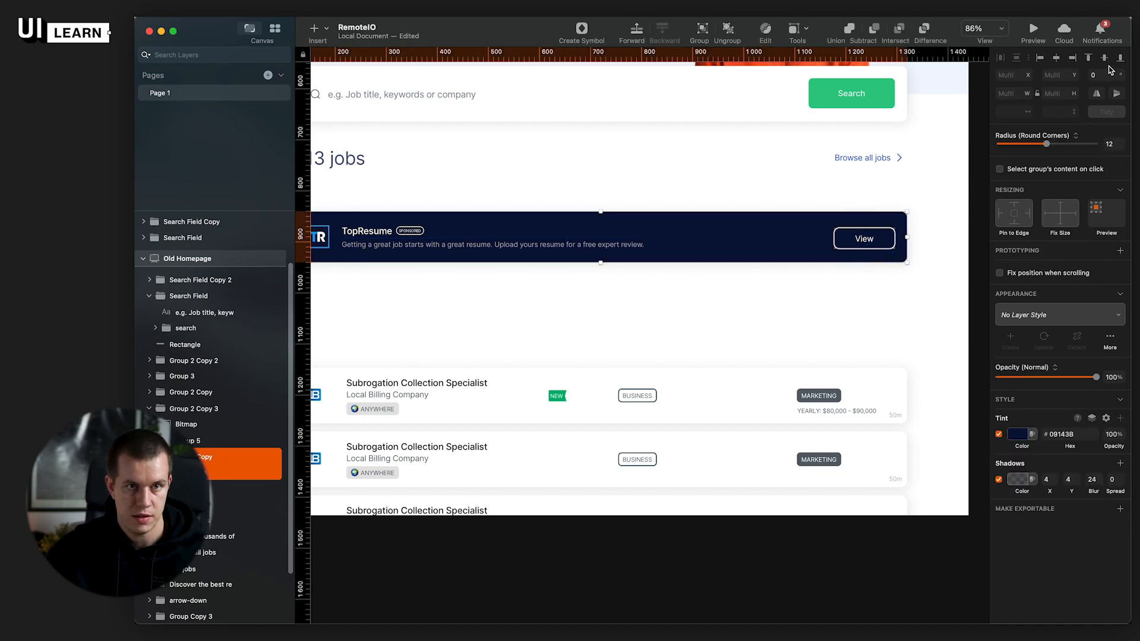
left_click(924, 263)
double_click(881, 240)
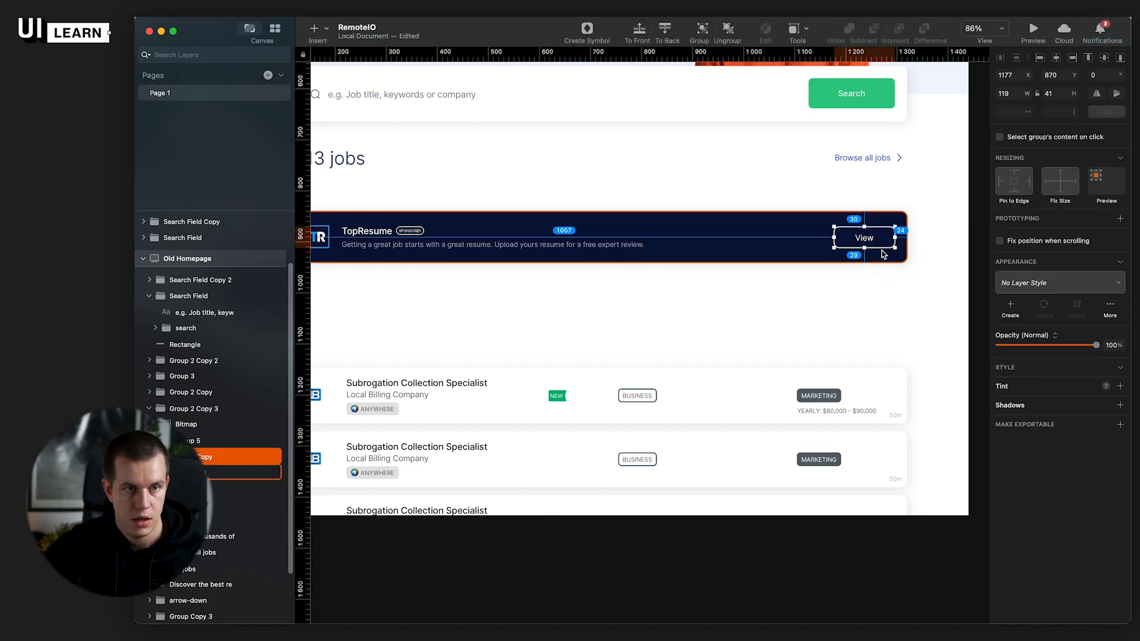
Step: Move the View button's outline down to Y 872 and set its height to 36
scroll(881, 254, "up", 5)
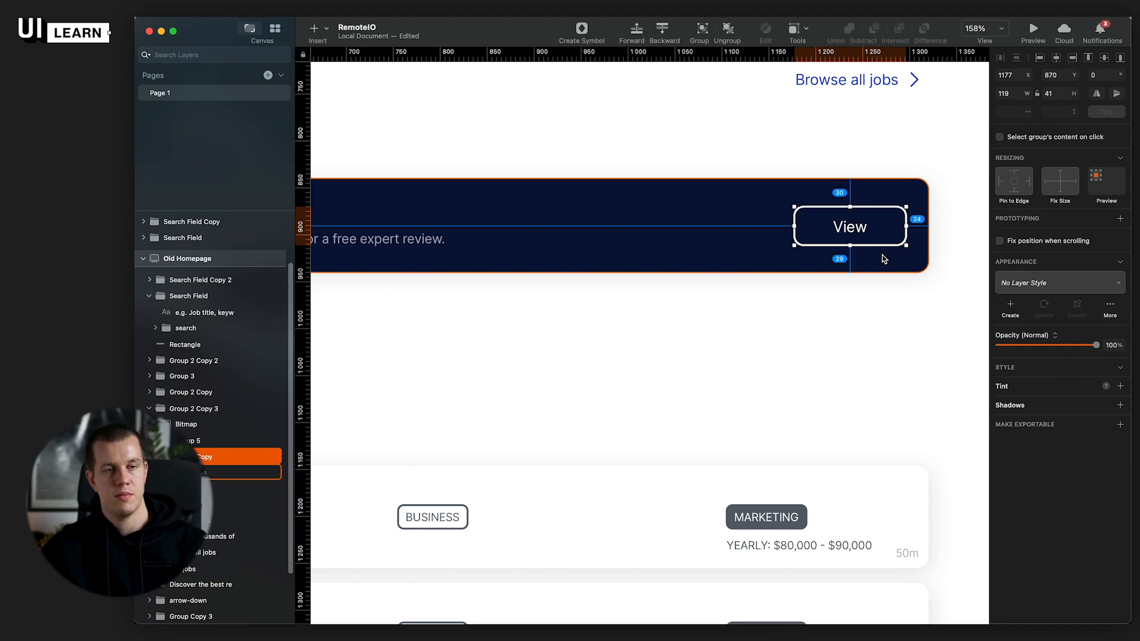
scroll(882, 258, "up", 5)
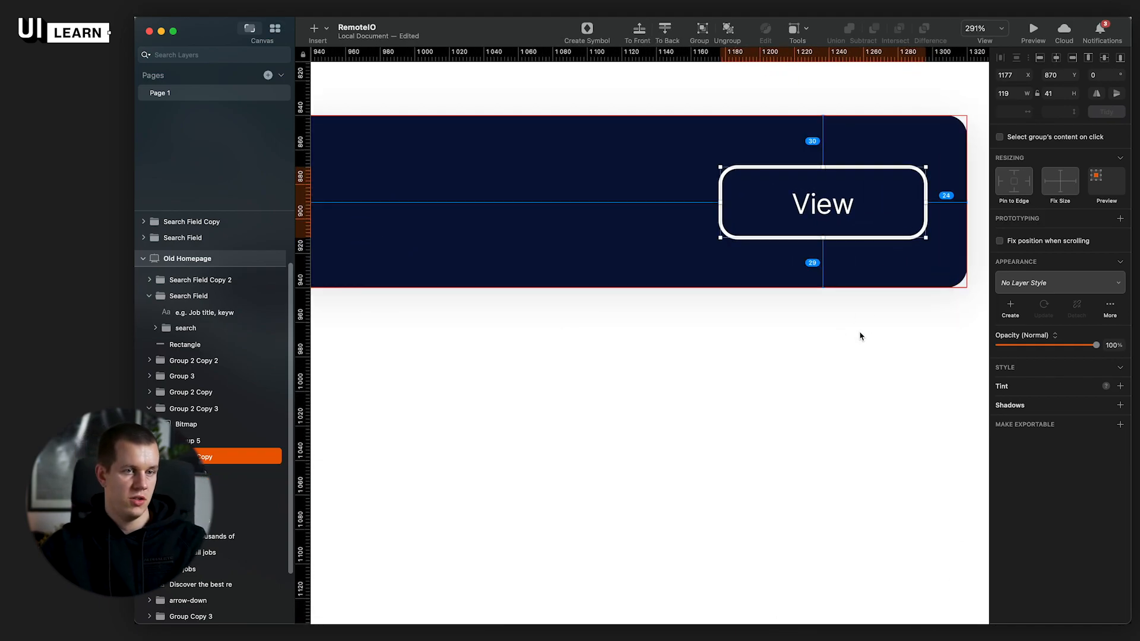
scroll(801, 297, "right", 3)
scroll(771, 273, "up", 1)
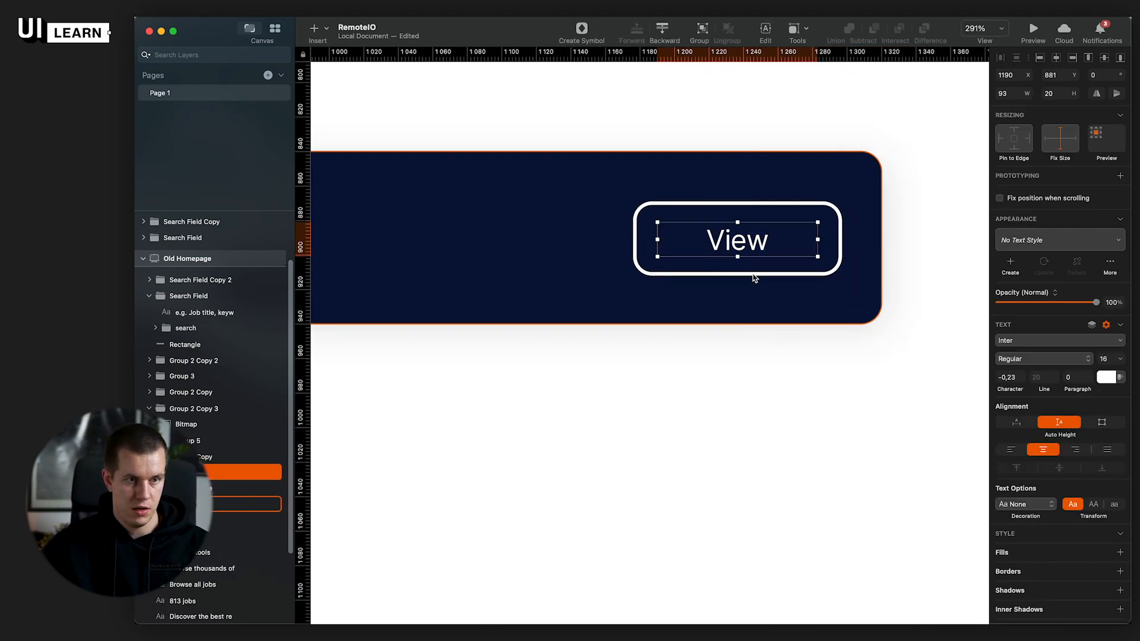
left_click(753, 275)
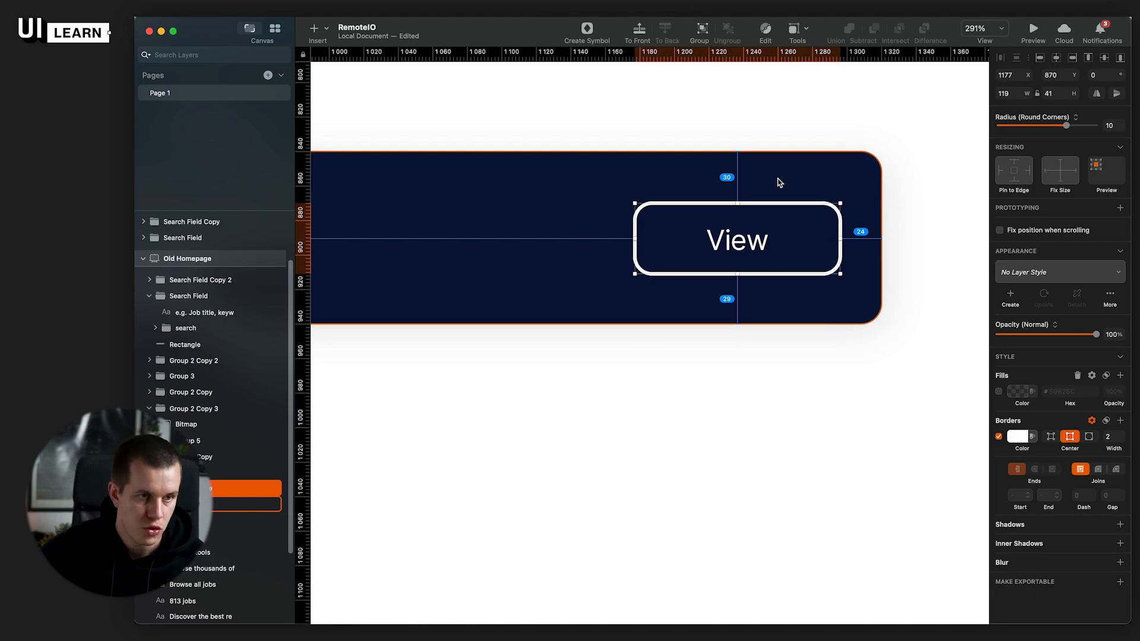
key("Down")
key("Down")
left_click(1058, 92)
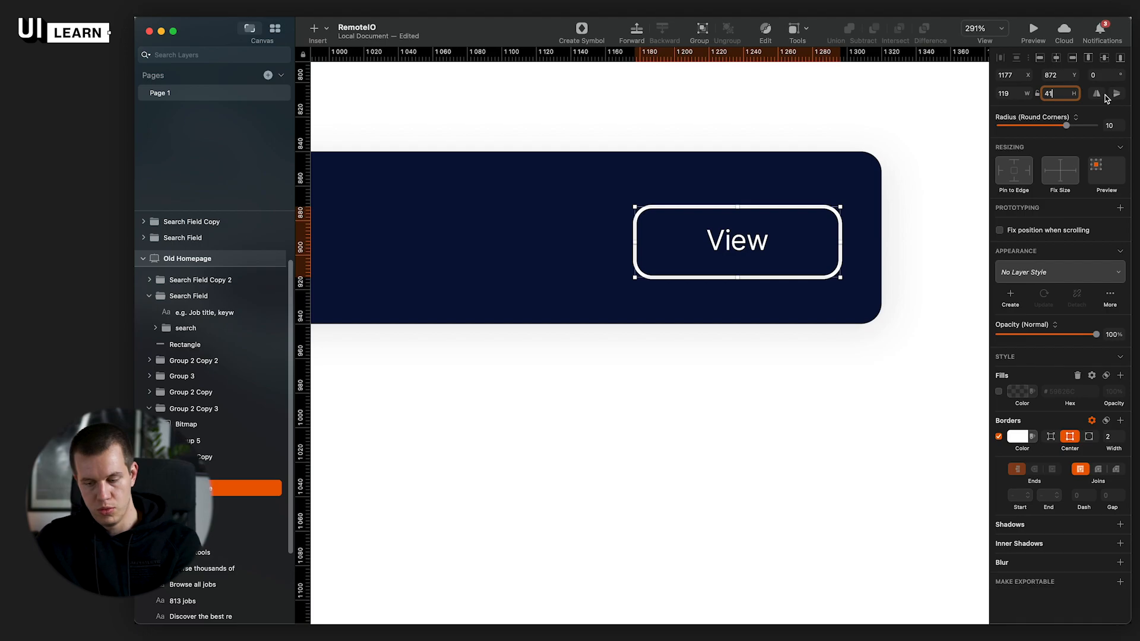
key("Return")
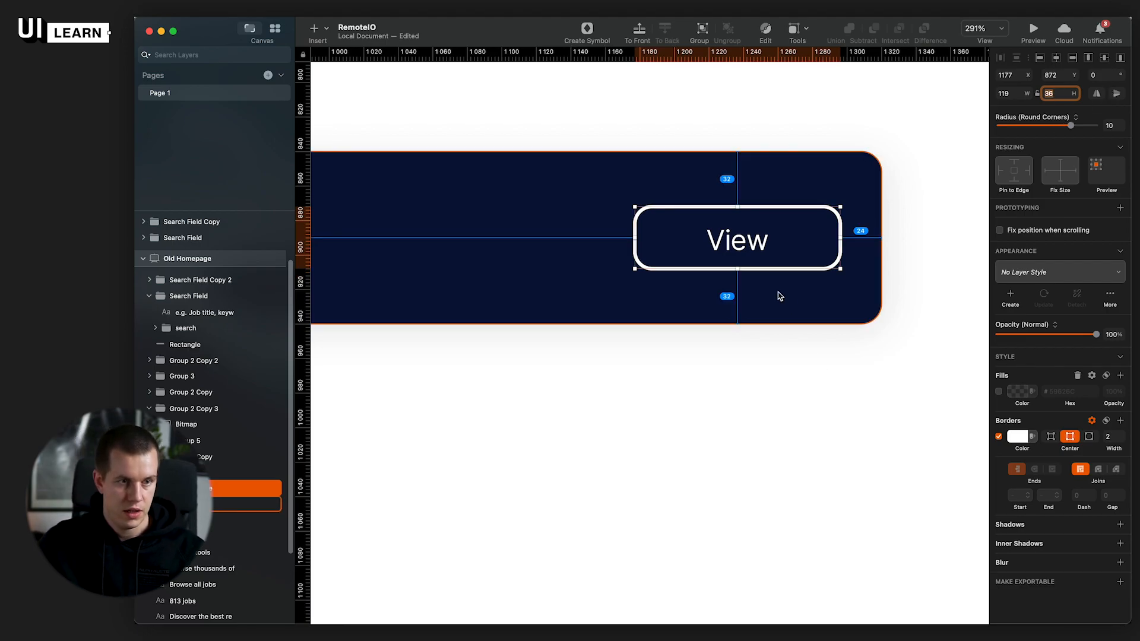
Step: Centre the "View" label vertically within the button's resized outline
left_click(752, 251, "shift")
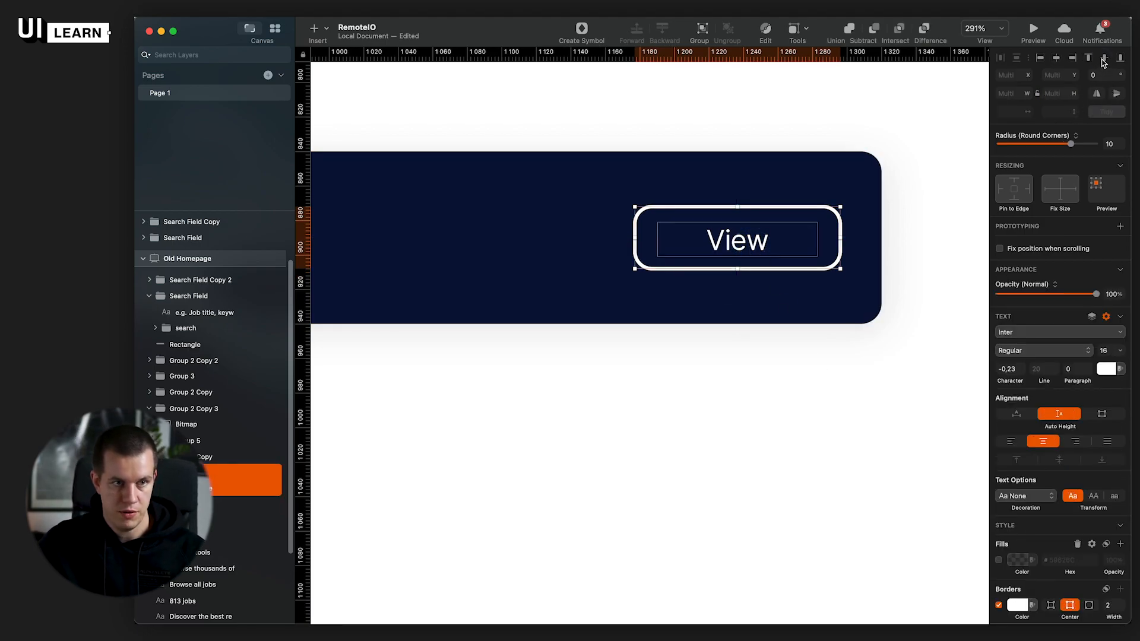
left_click(827, 382)
double_click(789, 238)
key("alt")
scroll(811, 314, "down", 10)
scroll(809, 333, "up", 4)
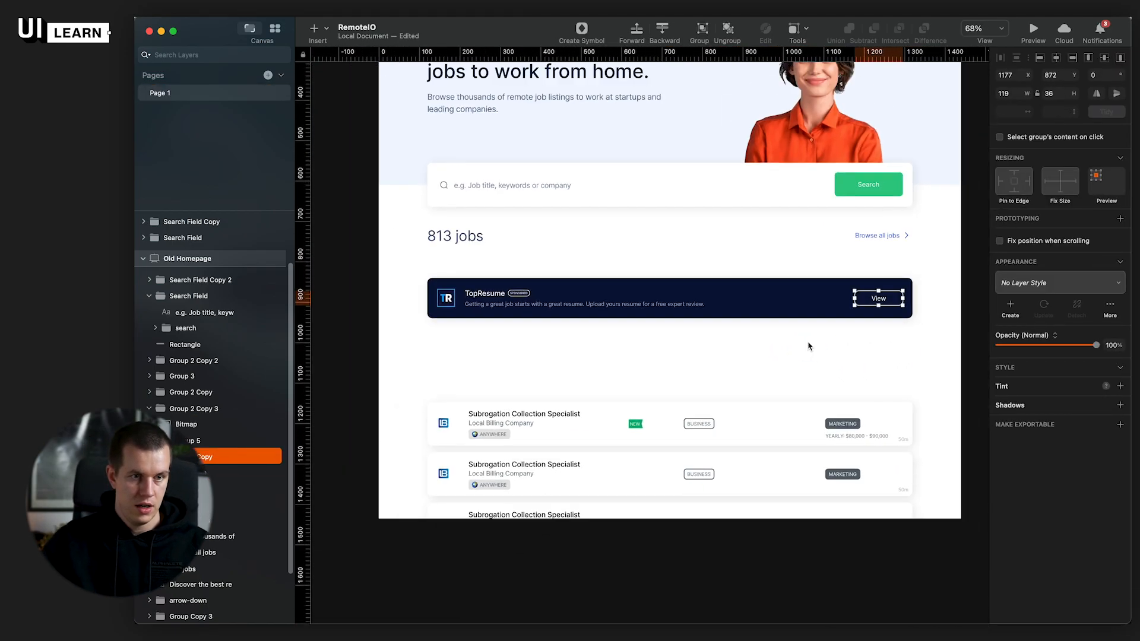
left_click(808, 347)
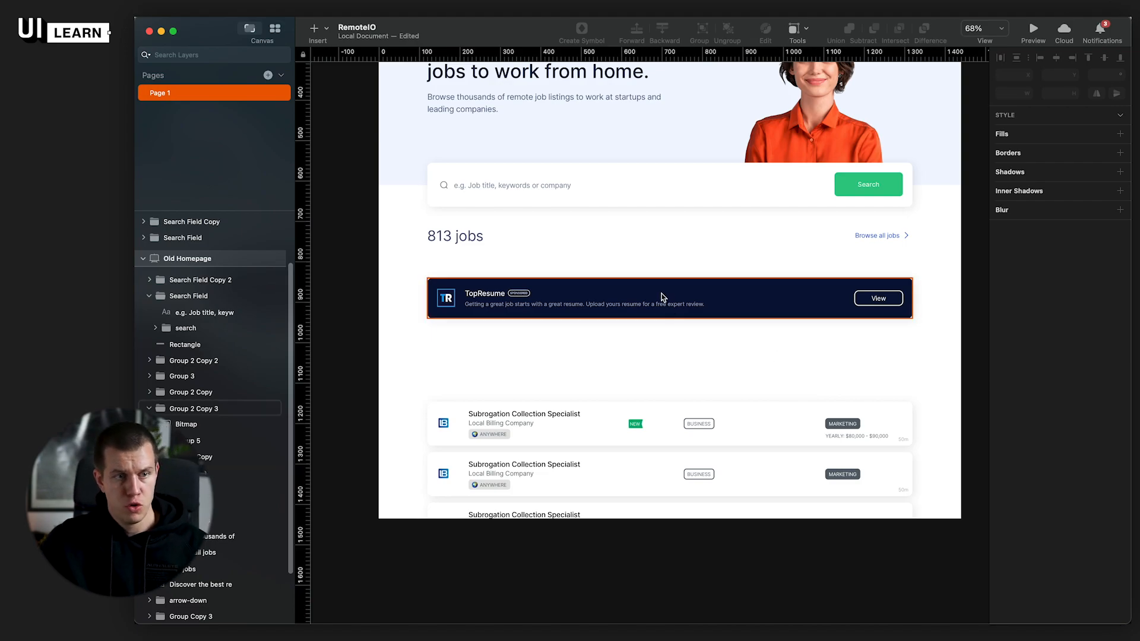
Step: Move the whole TopResume banner up to Y 789, closer to the "813 jobs" heading
left_click_drag(659, 298, 659, 278)
key("Up")
key("Up")
key("Up")
key("Up")
key("Up")
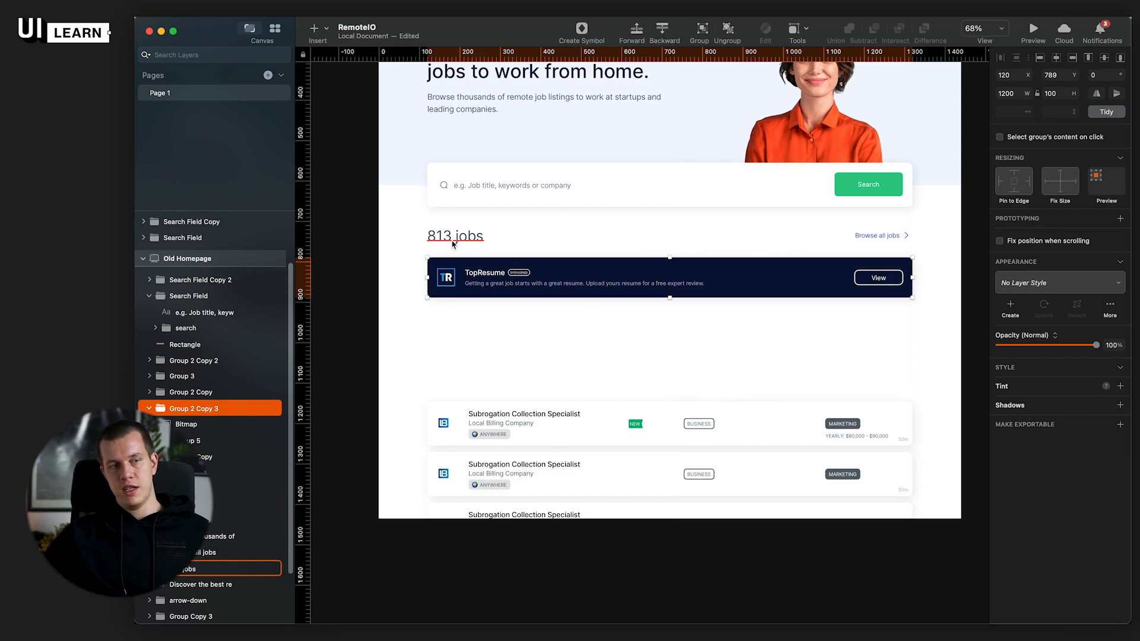
left_click(621, 360)
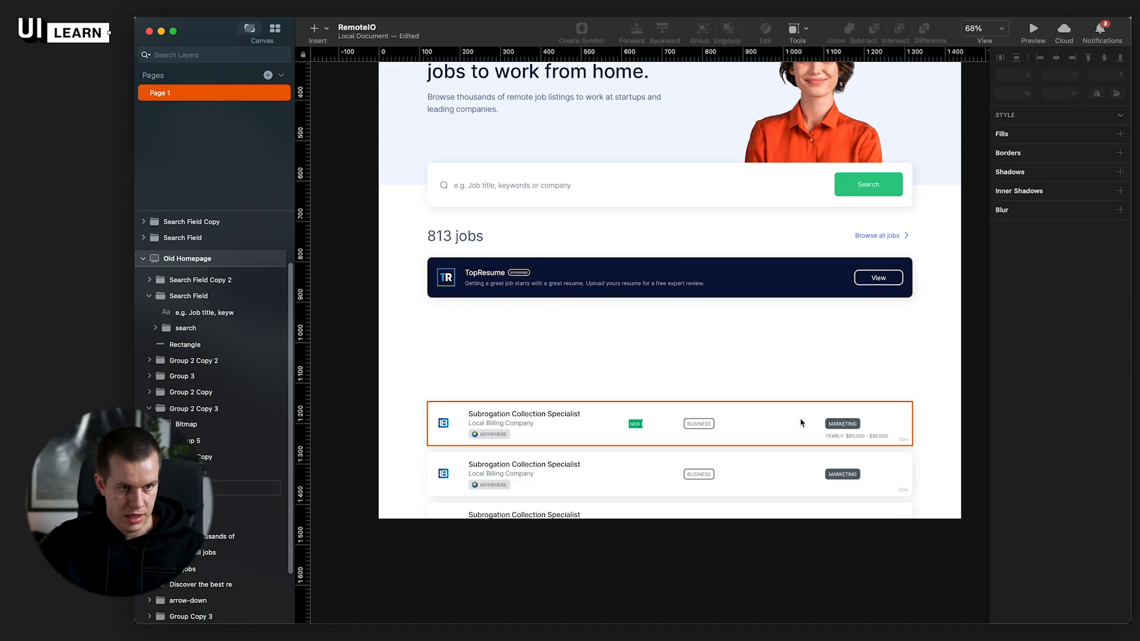
Step: Place a copy of the first job card directly below the TopResume banner, without its "NEW" badge
left_click_drag(784, 426, 752, 293)
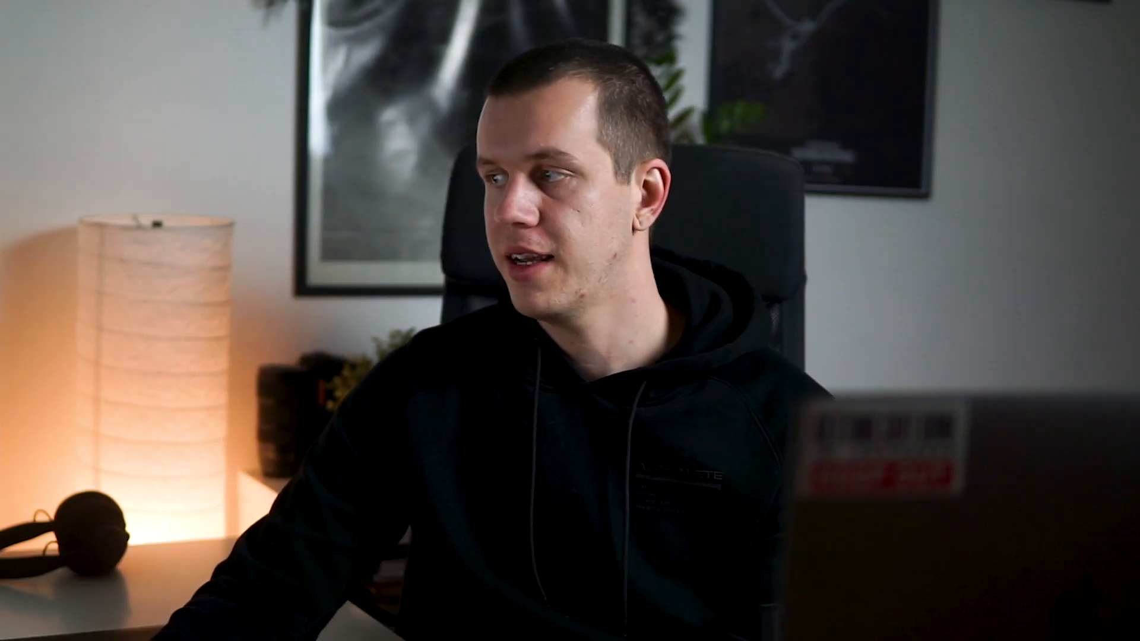
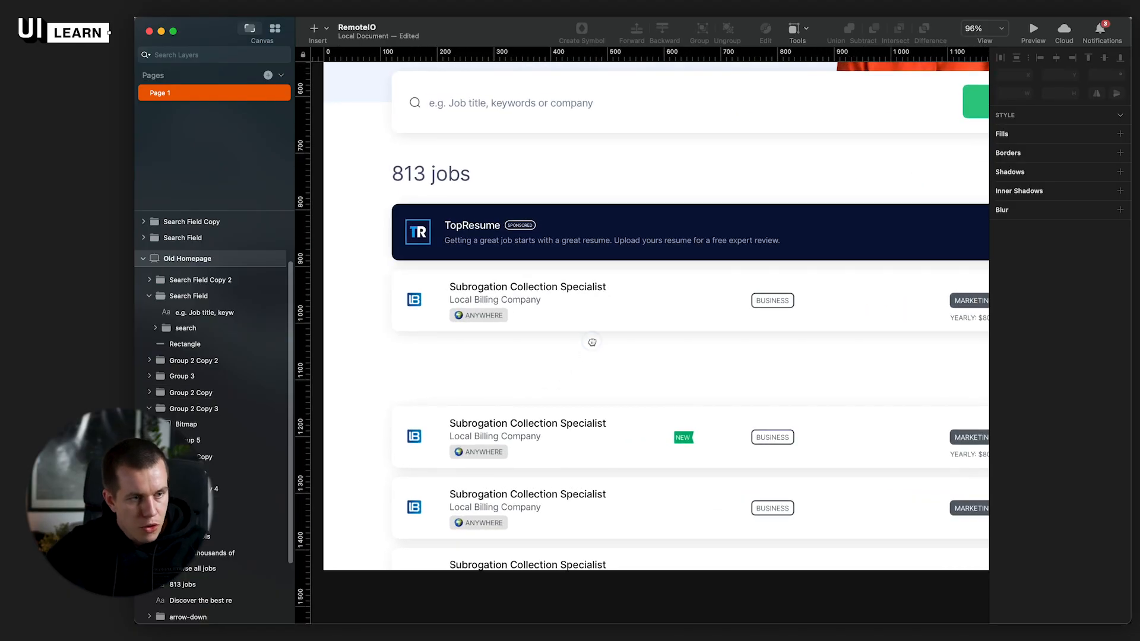
left_click_drag(592, 342, 608, 356)
left_click(468, 320)
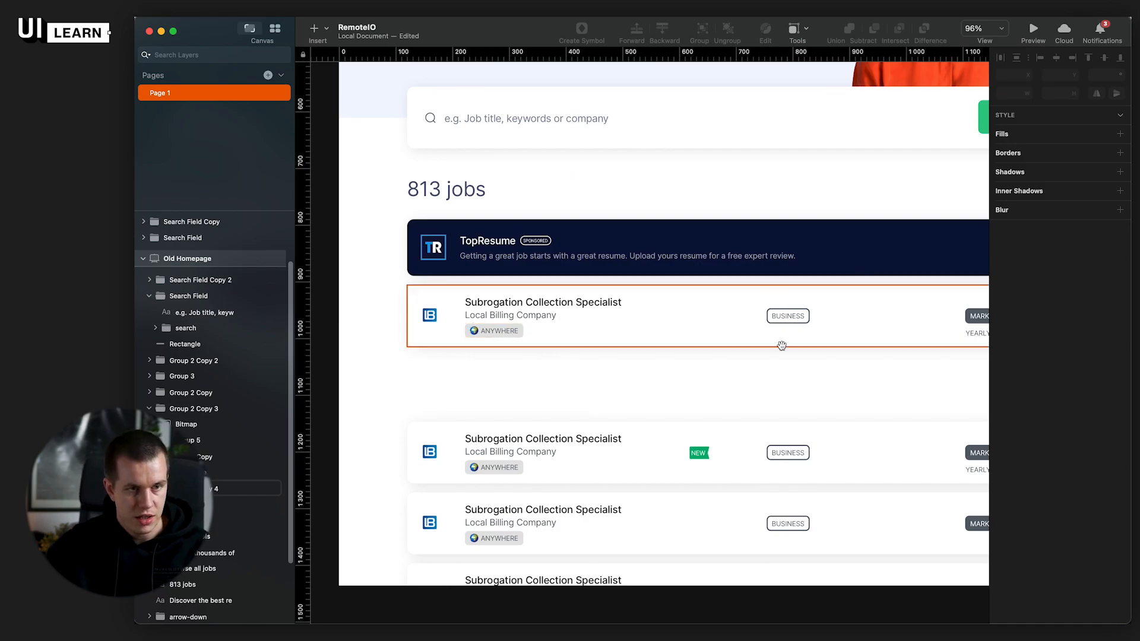
left_click_drag(781, 345, 672, 337)
scroll(800, 396, "right", 5)
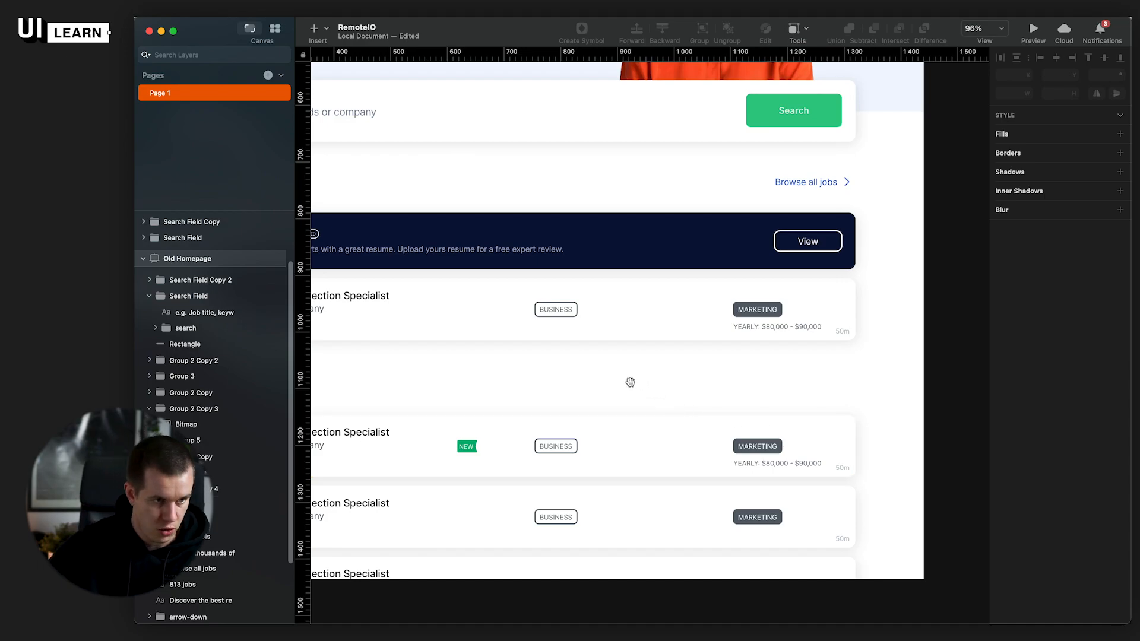
Step: Stretch the white background of the first job card down to about 187 px tall
left_click_drag(605, 386, 899, 372)
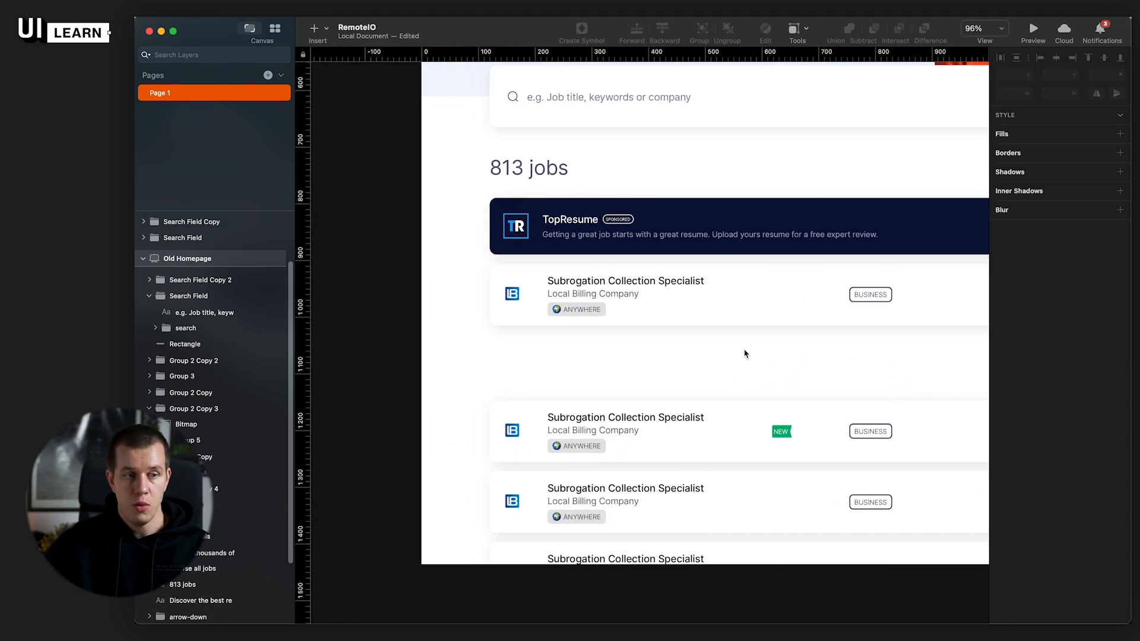
scroll(744, 353, "down", 3)
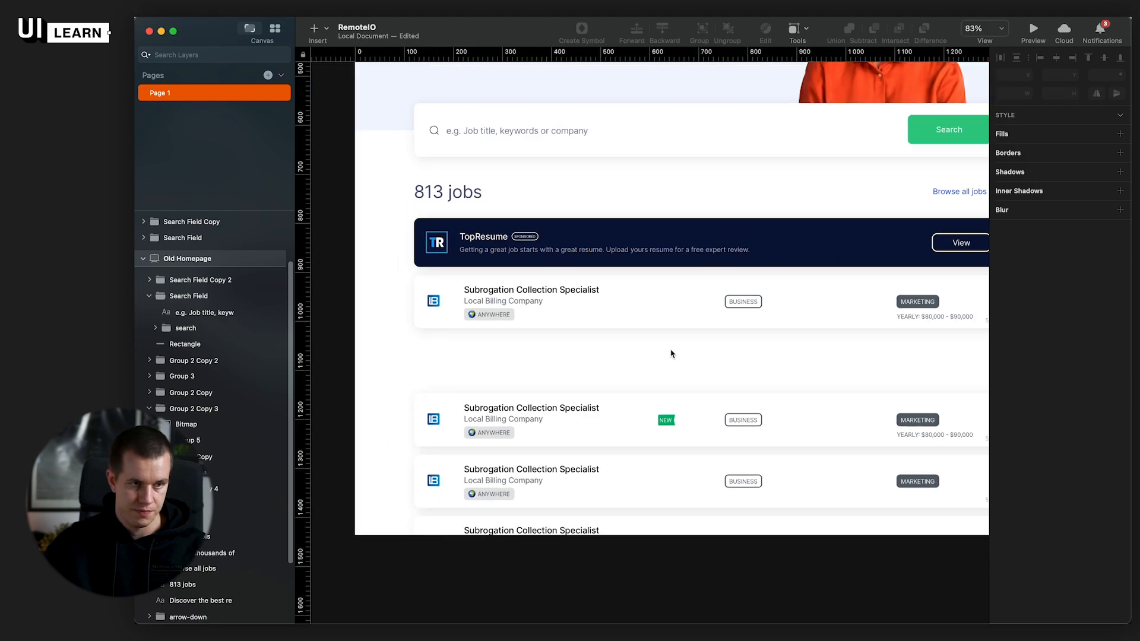
left_click_drag(711, 341, 633, 376)
left_click(638, 321, "super")
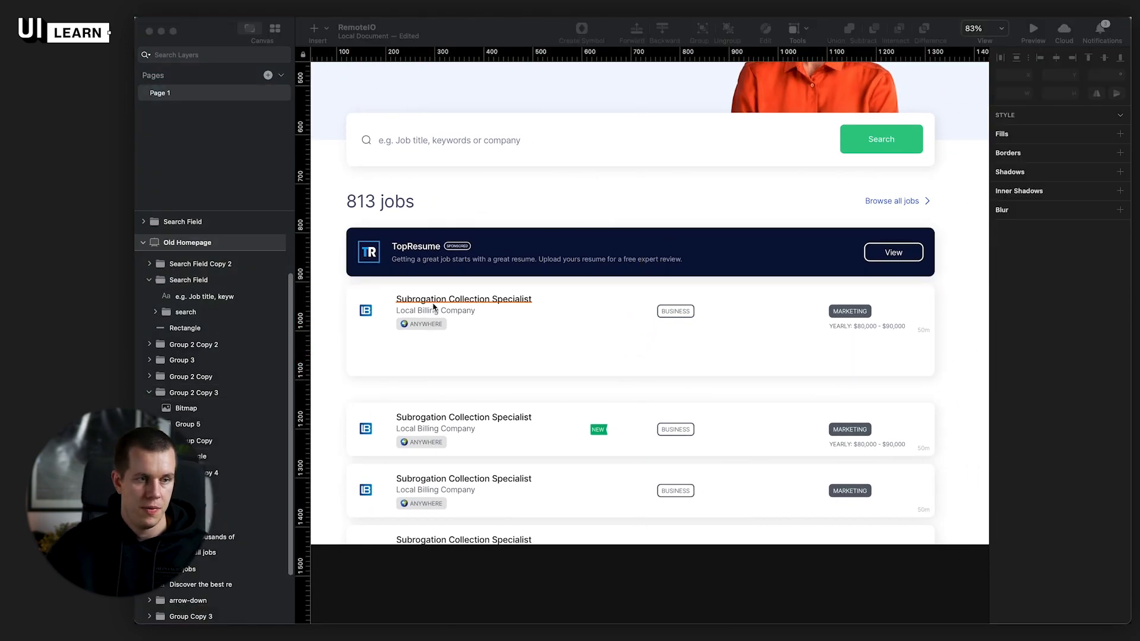
Step: Set the first job card's title "Subrogation Collection Specialist" to font size 20
left_click(434, 303, "super")
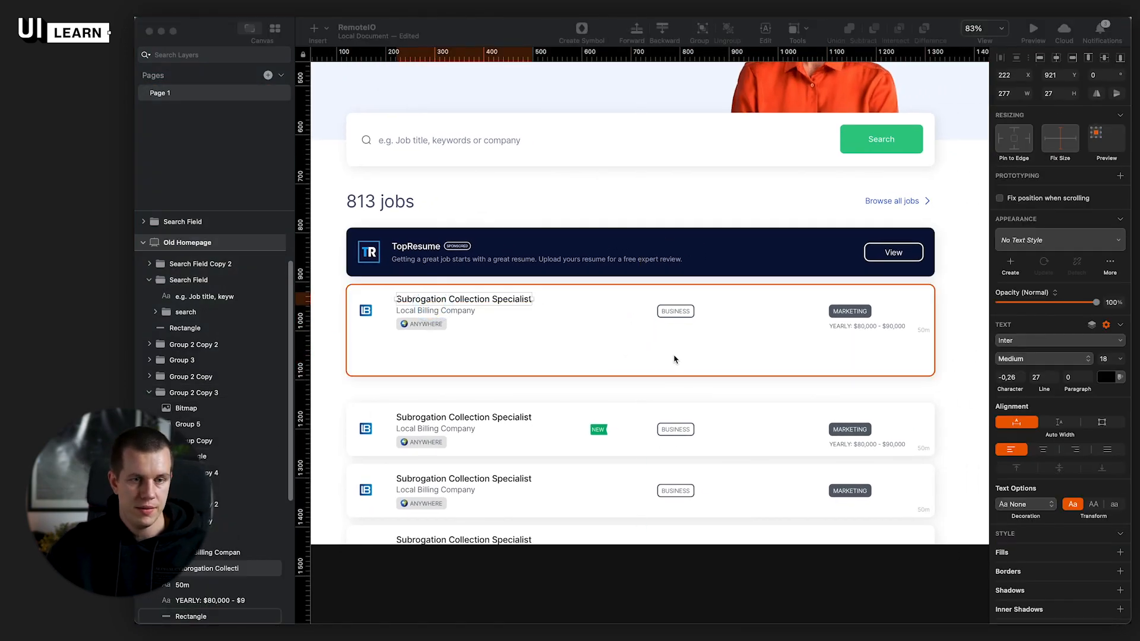
left_click(1108, 360)
type("20")
key("Return")
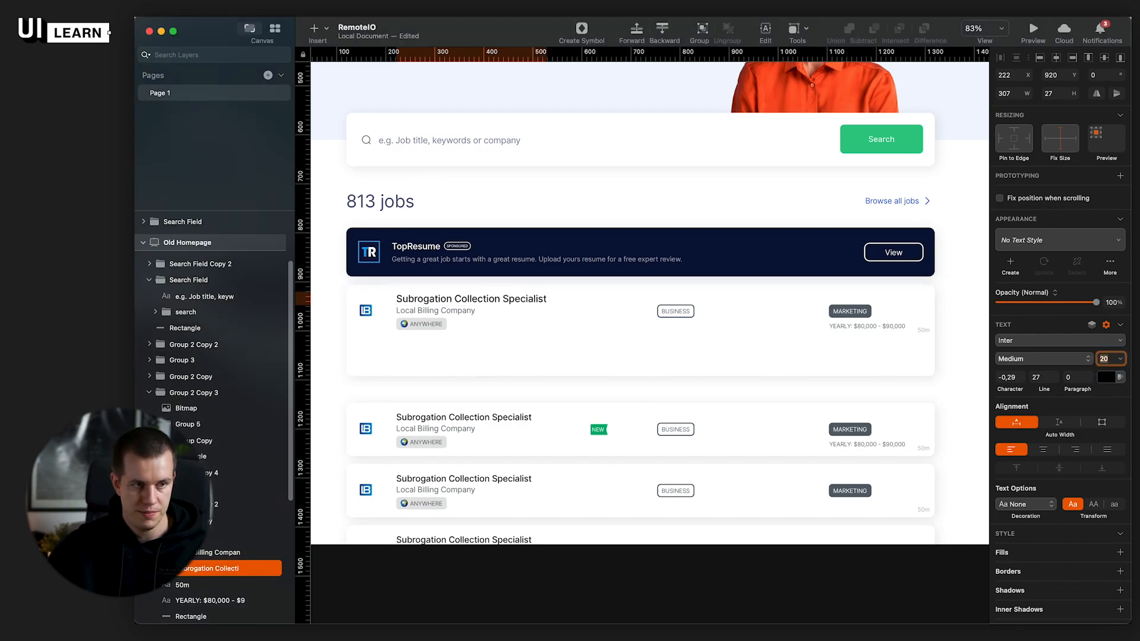
key("super+Tab")
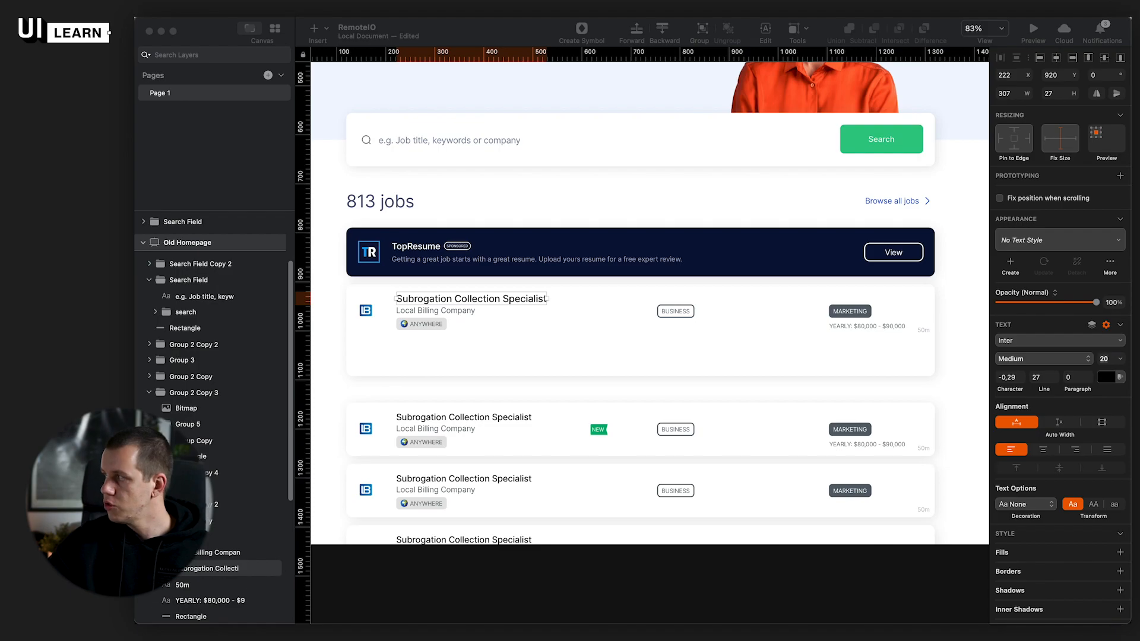
Step: Move the Anywhere and Business tags down into the empty lower area of the first job card
left_click(468, 312)
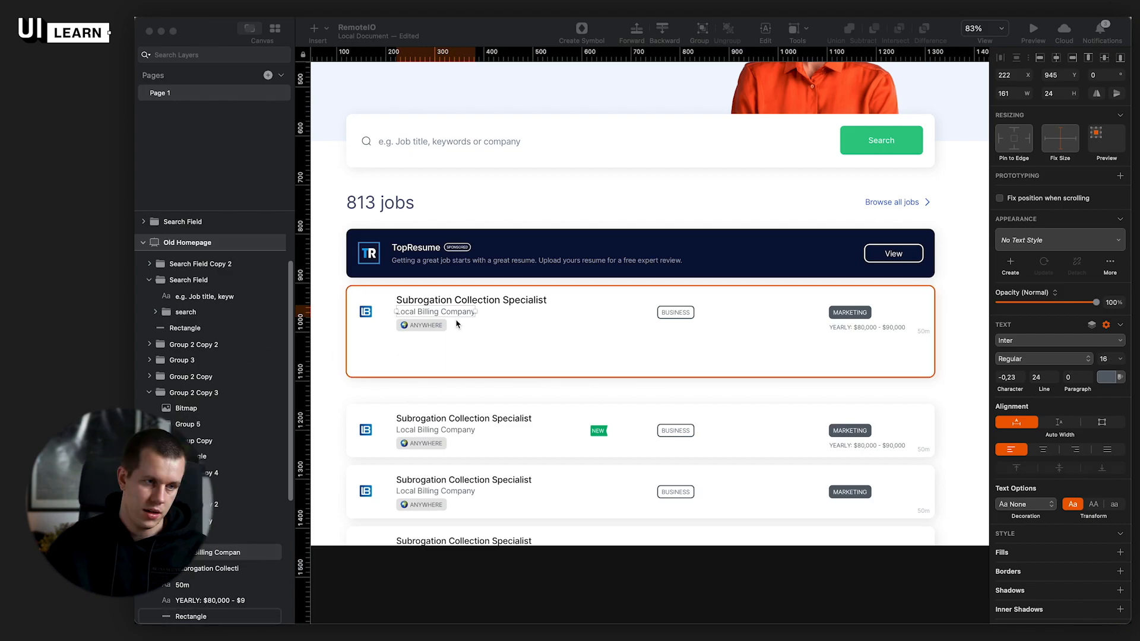
scroll(456, 322, "up", 3)
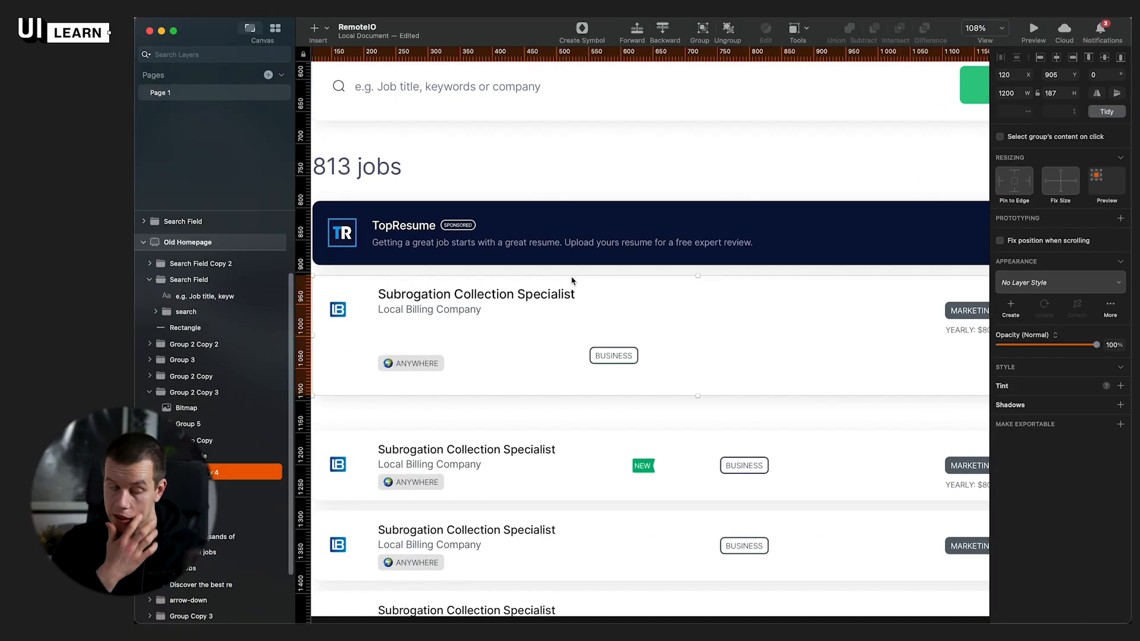
left_click_drag(571, 276, 517, 257)
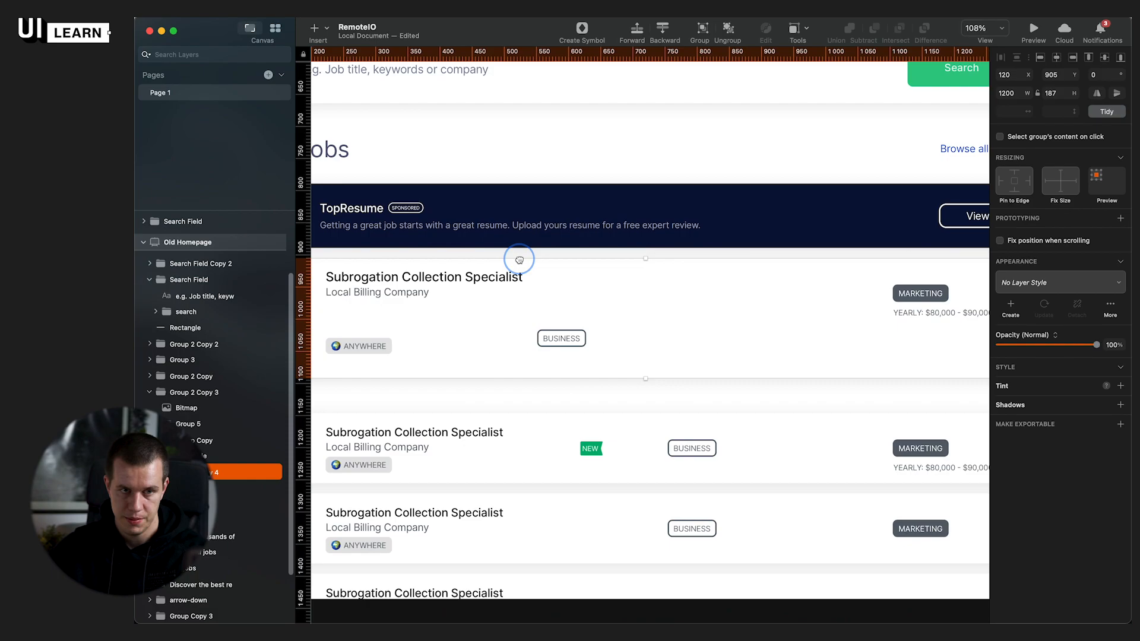
scroll(517, 257, "down", 2)
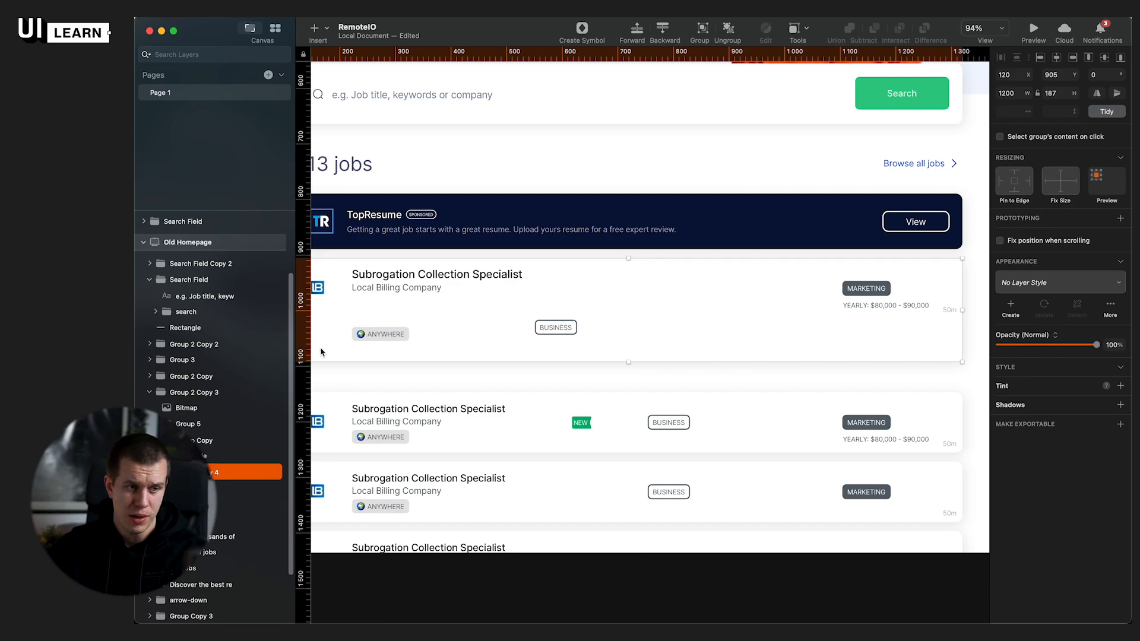
scroll(546, 361, "down", 1)
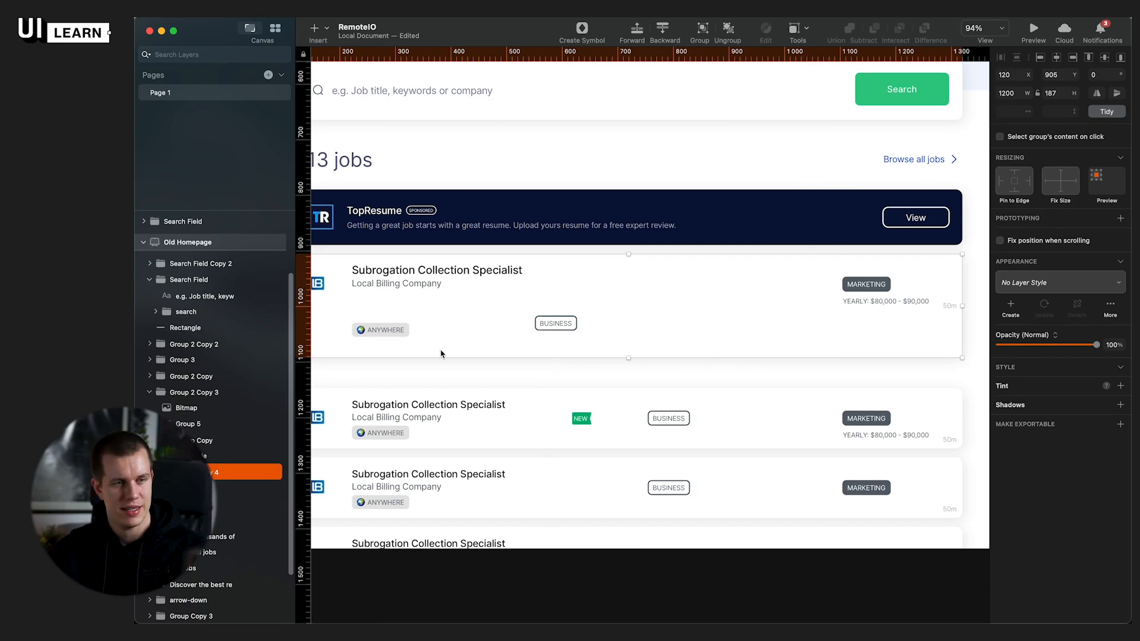
left_click_drag(501, 359, 514, 361)
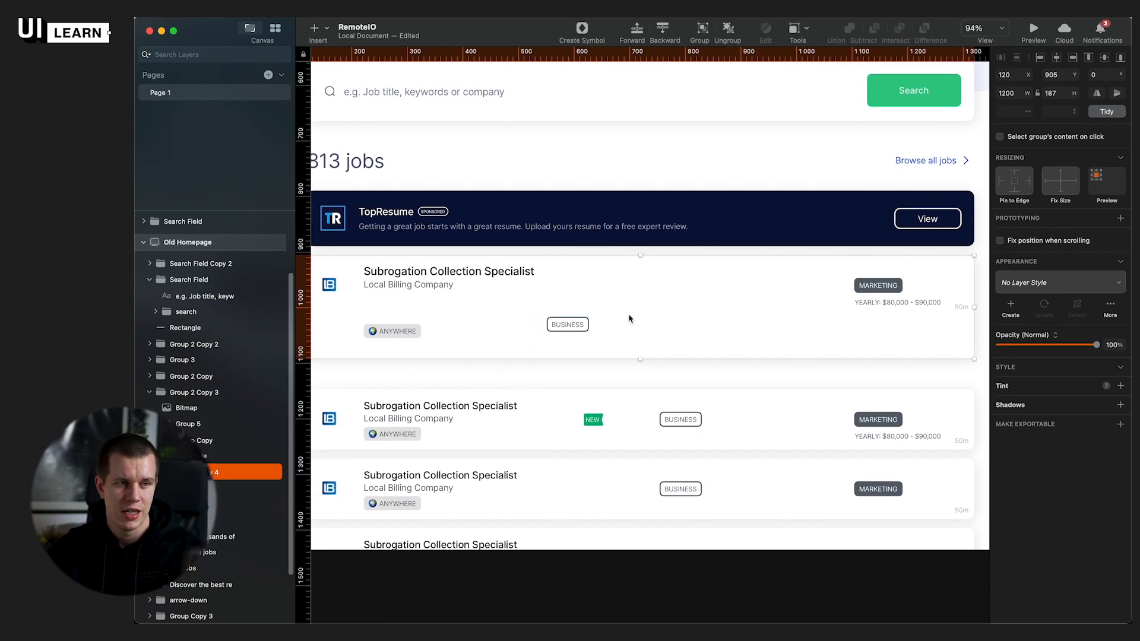
Step: Place the company name 8 px below the first card's job title and shift both text lines down together by about 9 px
double_click(394, 287)
scroll(394, 286, "up", 5)
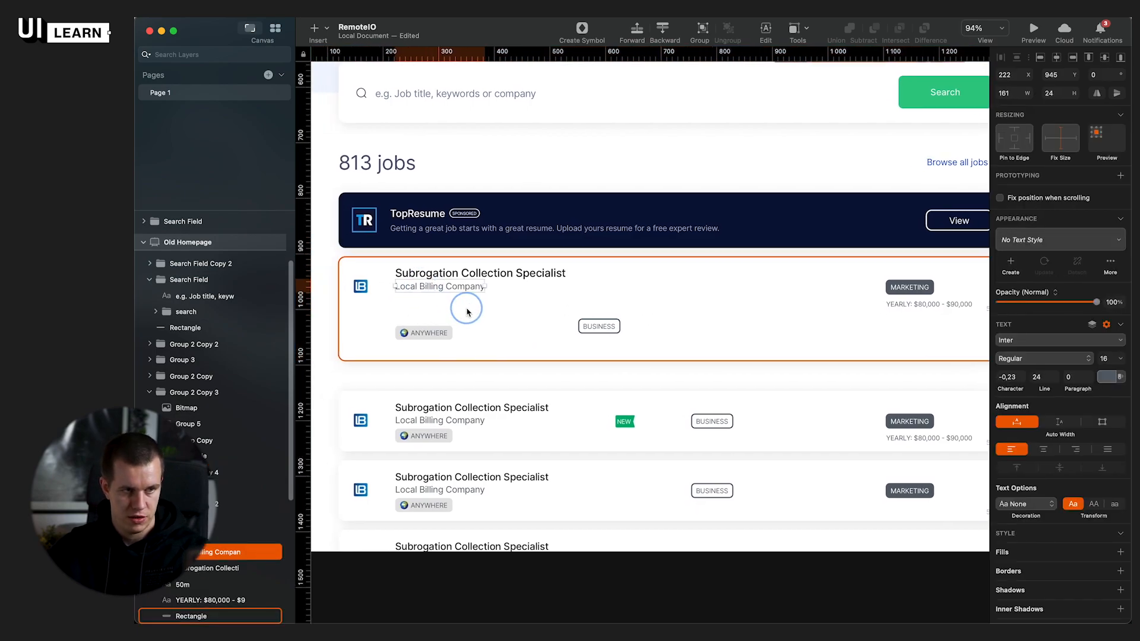
scroll(403, 300, "up", 3)
left_click_drag(437, 270, 441, 288)
key("alt")
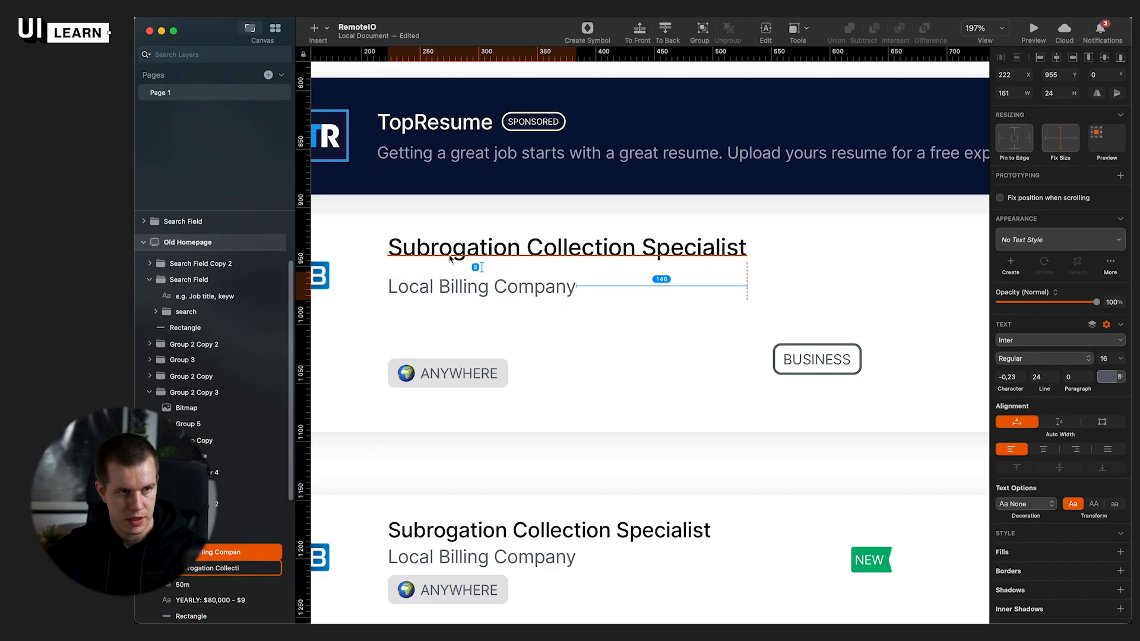
left_click(449, 261, "shift")
left_click_drag(448, 262, 450, 273)
key("alt")
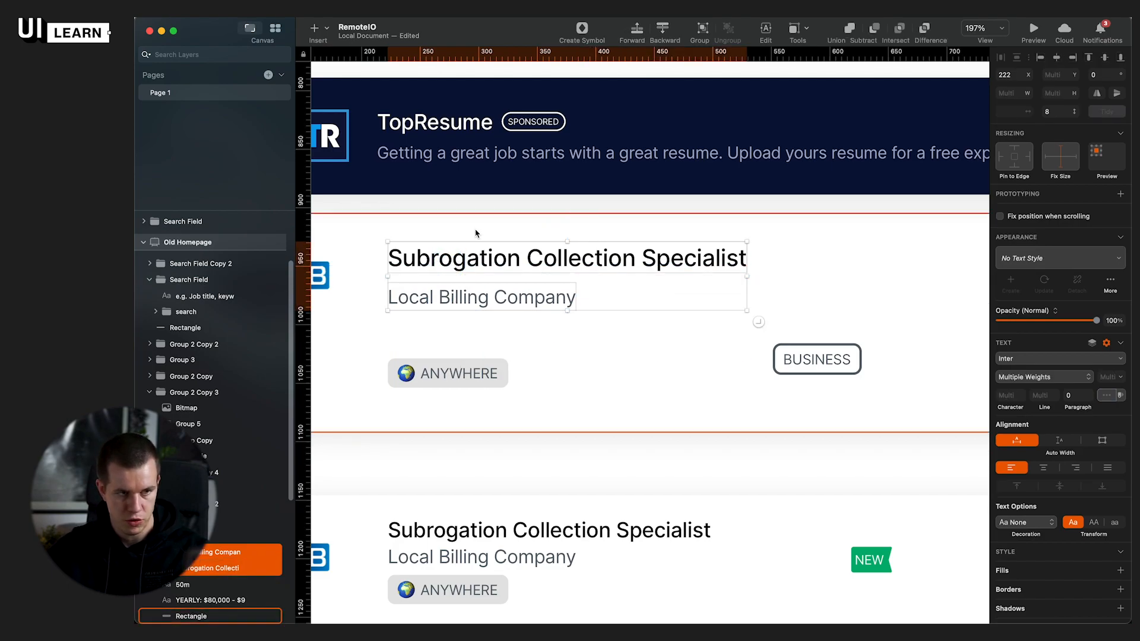
Step: Move the Anywhere tag further down and place the Business tag directly under the company name, left-aligned with it
left_click_drag(464, 369, 465, 403)
left_click_drag(803, 359, 420, 352)
key("super+Tab")
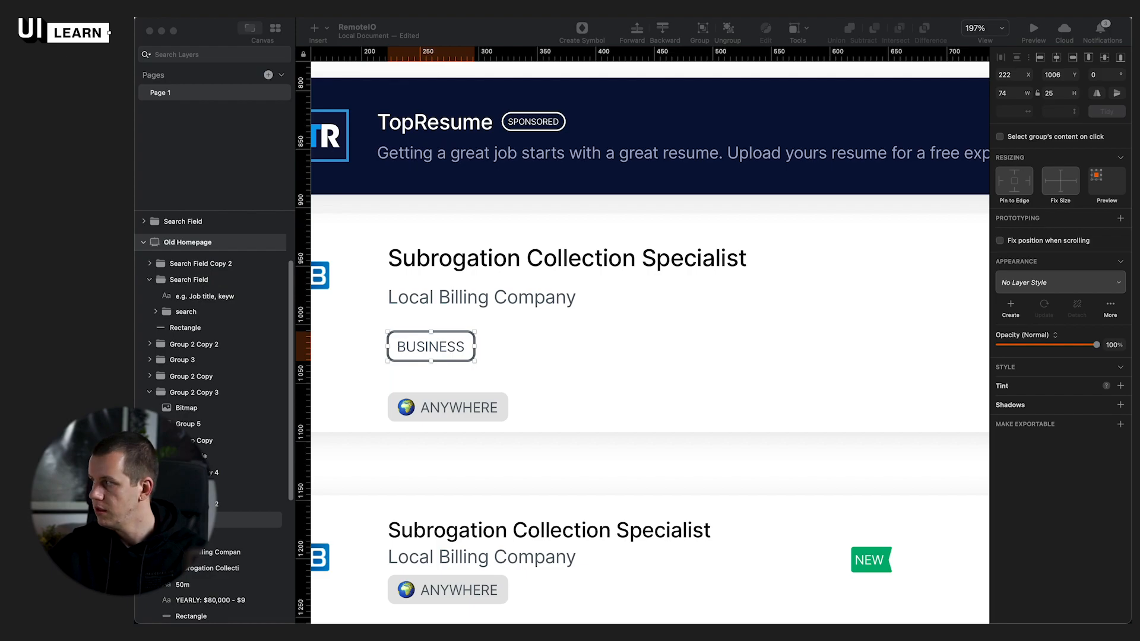
Step: Round the corners of the Business tag's outline to the maximum radius of 12.5
double_click(397, 347)
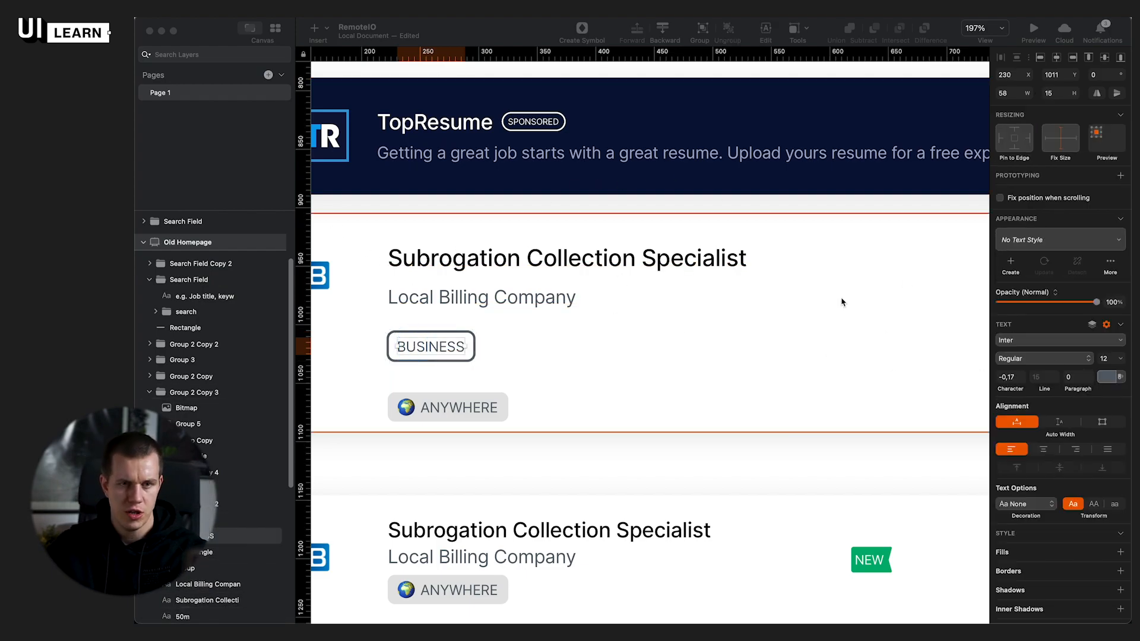
left_click(1043, 382)
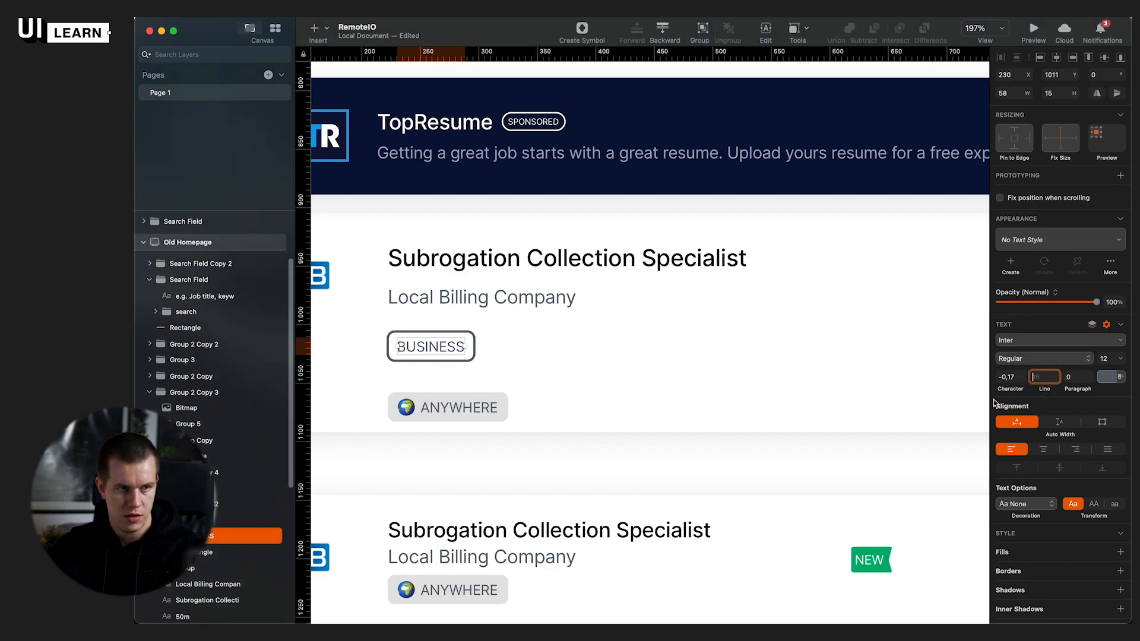
left_click(459, 360)
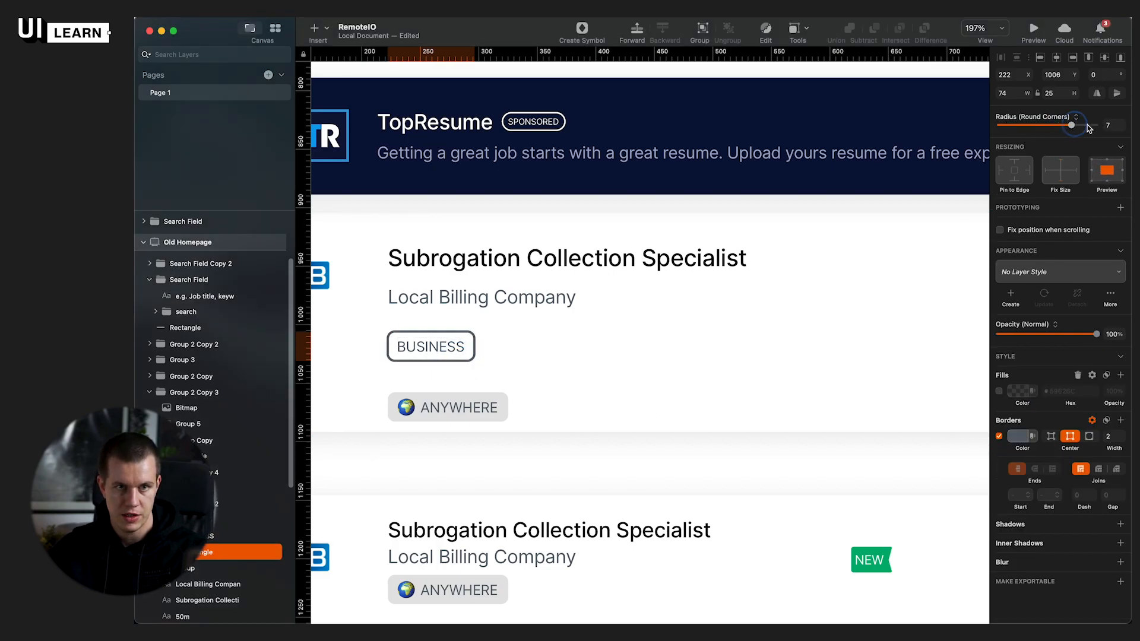
left_click_drag(1089, 129, 1097, 127)
Step: Arrange the Anywhere and Business tags side by side in one row below the company name, with Anywhere first
left_click(443, 410)
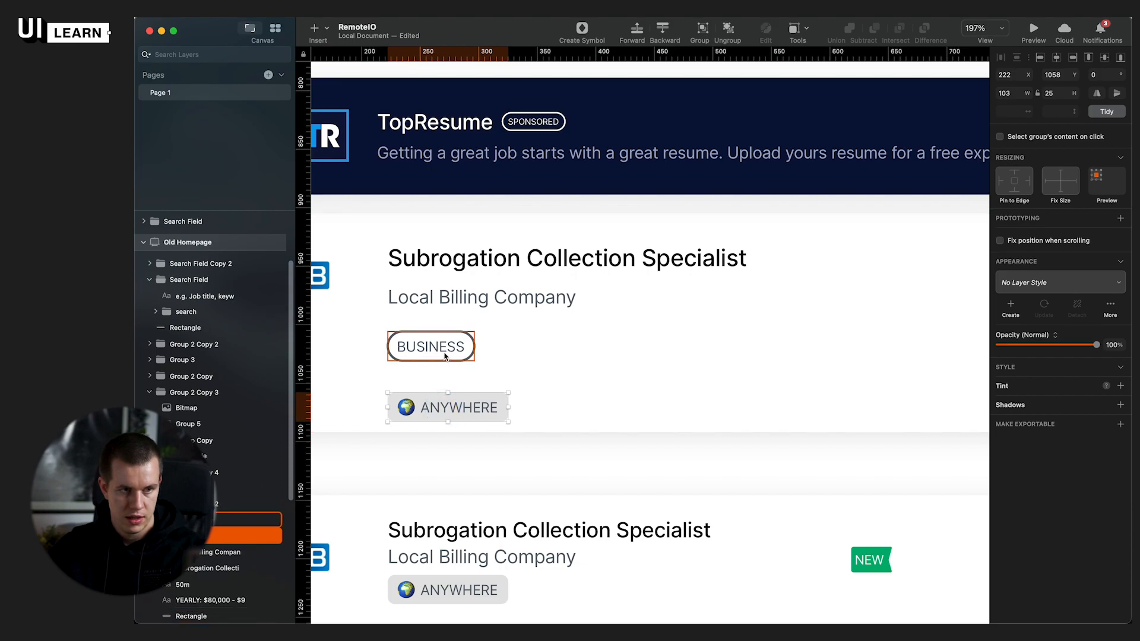
left_click_drag(445, 354, 604, 360)
left_click(460, 411)
left_click_drag(459, 410, 461, 350)
left_click(596, 348, "shift")
left_click_drag(596, 348, 575, 351)
left_click(583, 392)
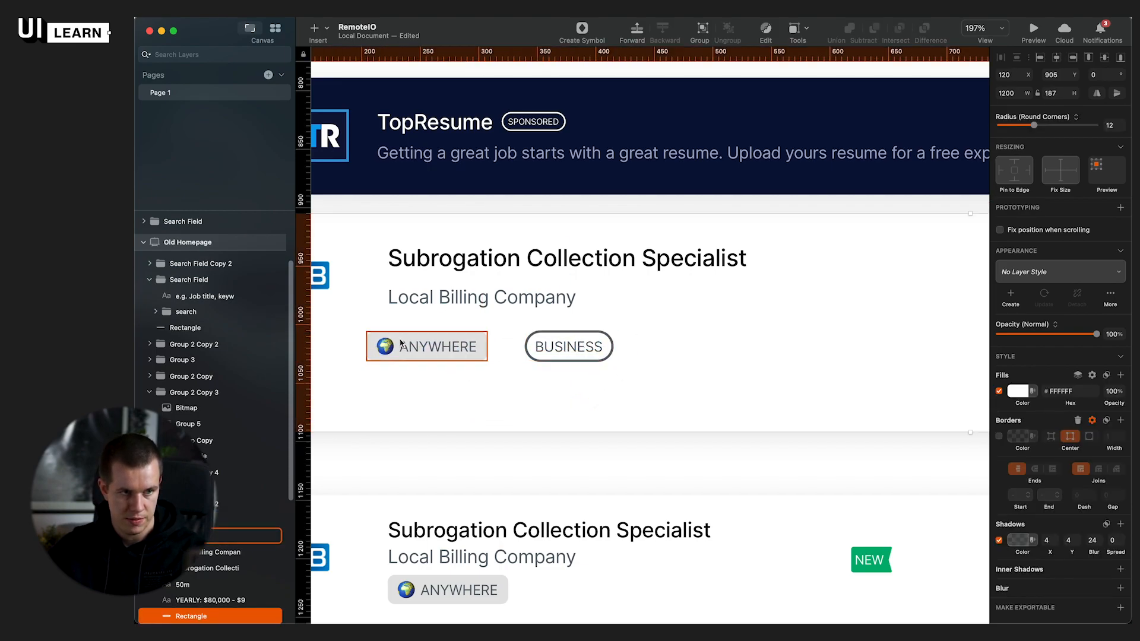
Step: Undo the last tag shift and position the Business tag beside the Anywhere tag at X 341, Y 1011
key("super+z")
key("super+z")
left_click_drag(578, 349, 560, 356)
key("Right")
key("Right")
key("Right")
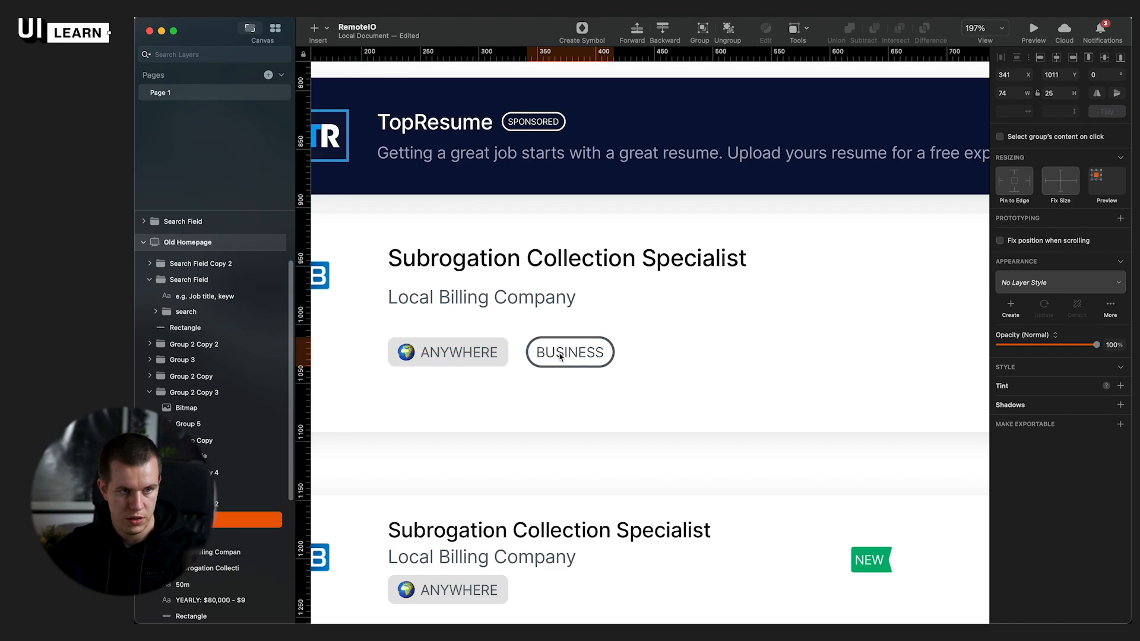
Step: Move the Anywhere tag down to Y 1048 and put a copy of the Business tag in its former place under the company name
double_click(569, 340)
left_click_drag(454, 347, 453, 390)
left_click(588, 349)
left_click_drag(581, 349, 603, 341)
left_click_drag(456, 352, 574, 348)
left_click(489, 376)
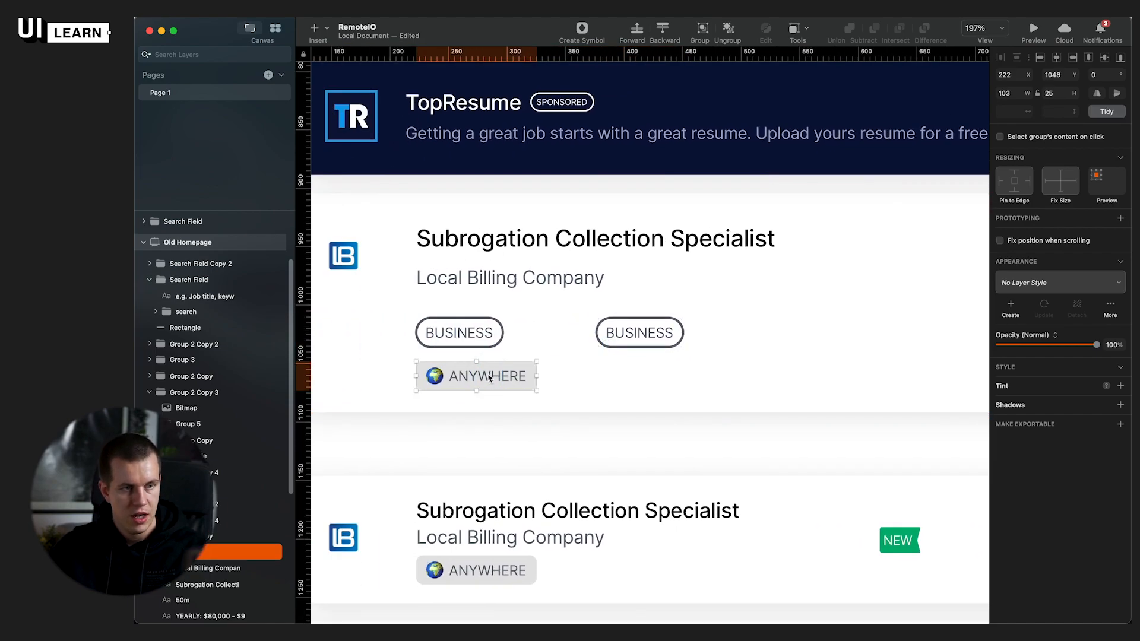
Step: Change the text of the Business tag copy under the company name to "Anywhere"
double_click(456, 341)
double_click(456, 338)
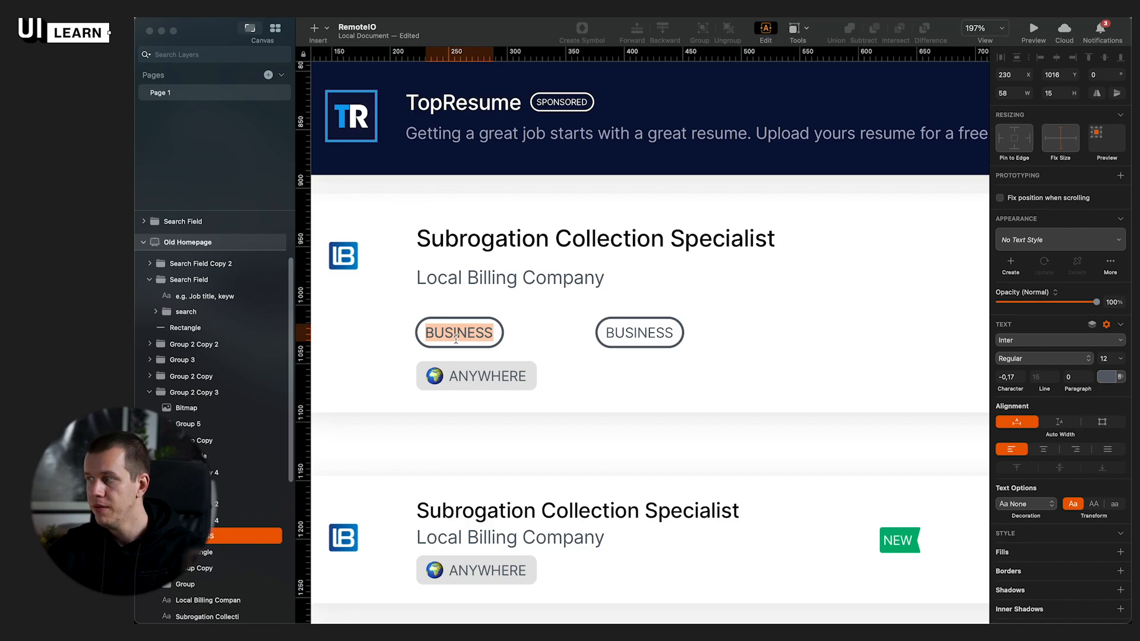
type("ANY")
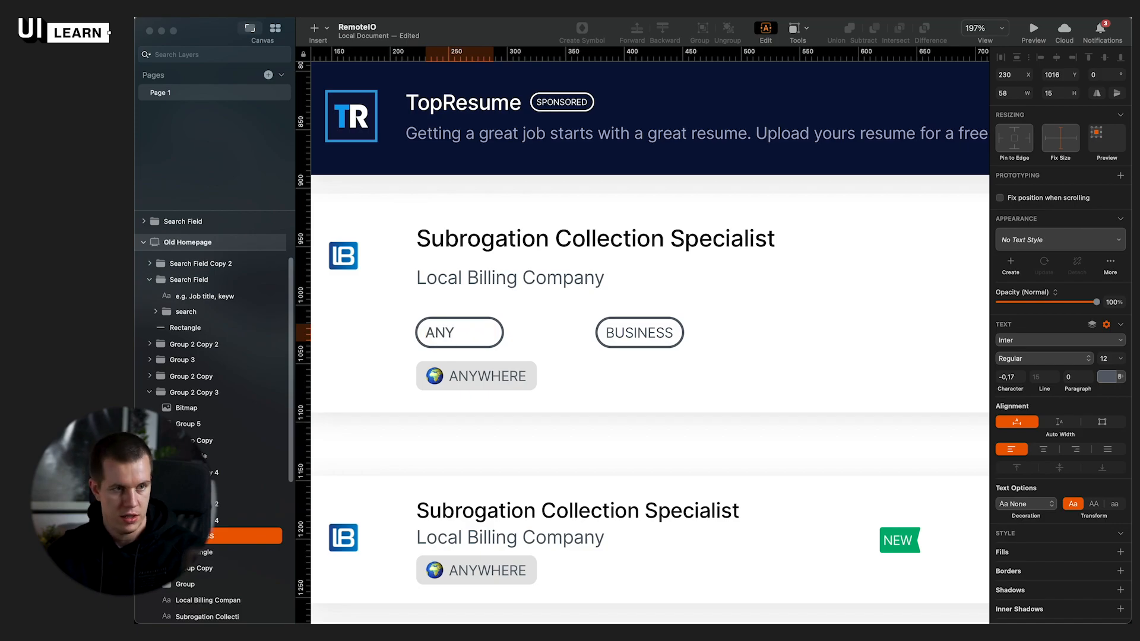
type("WHERE")
key("super+a")
type("An")
key("Escape")
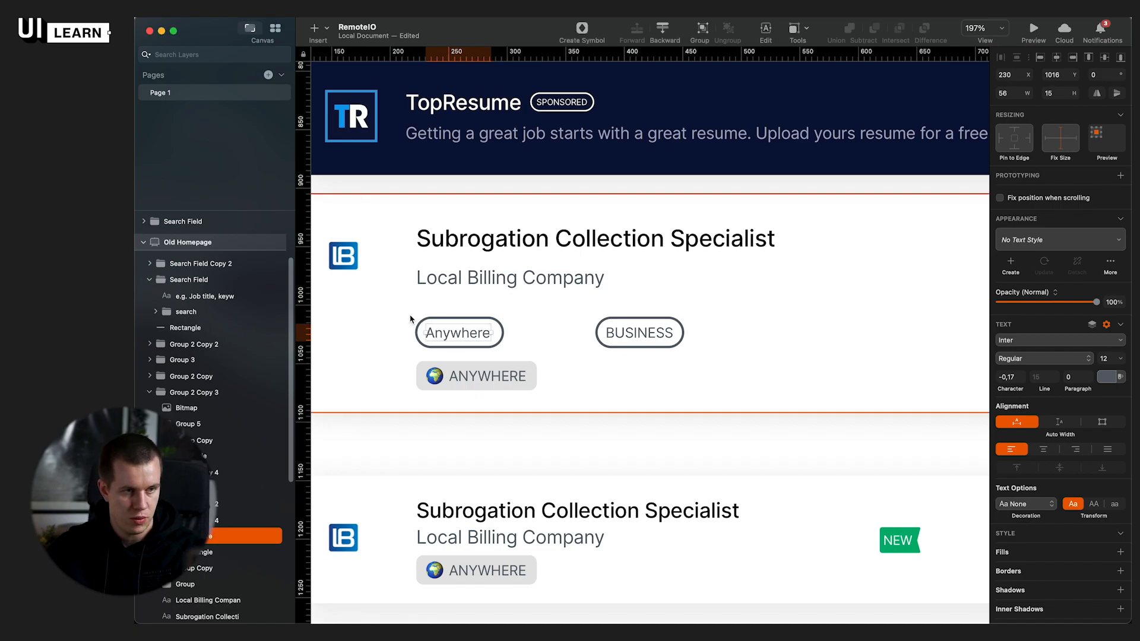
Step: Shift the Anywhere label right to X 245 and draw a 5 px circle before it, 12 px from the outline's edge
left_click_drag(453, 333, 471, 334)
scroll(414, 335, "up", 8)
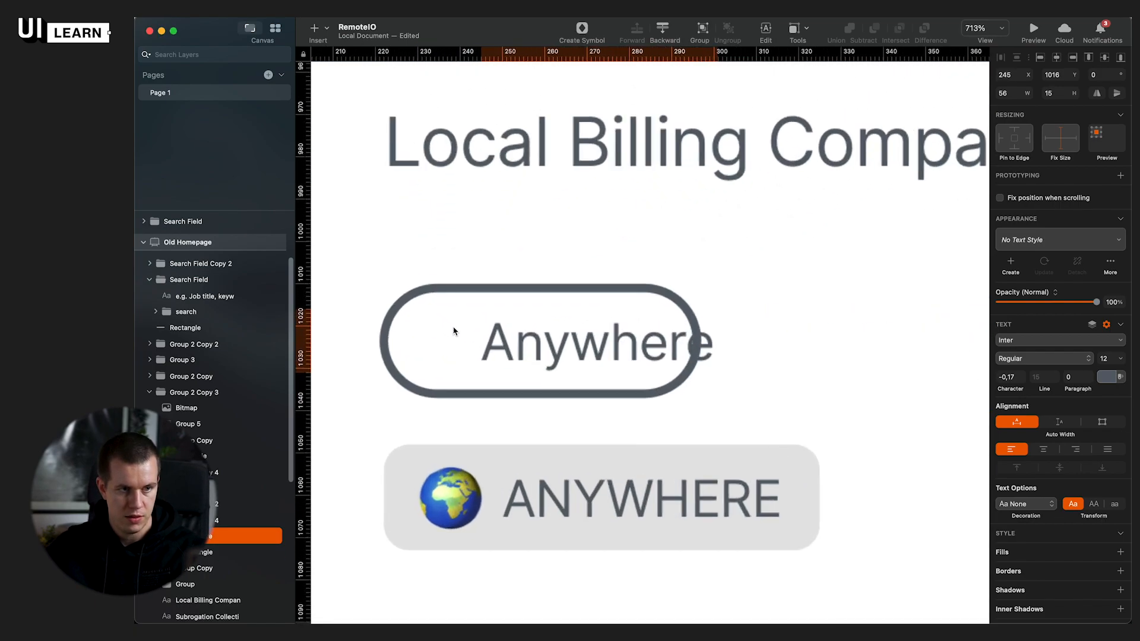
left_click_drag(427, 331, 458, 353)
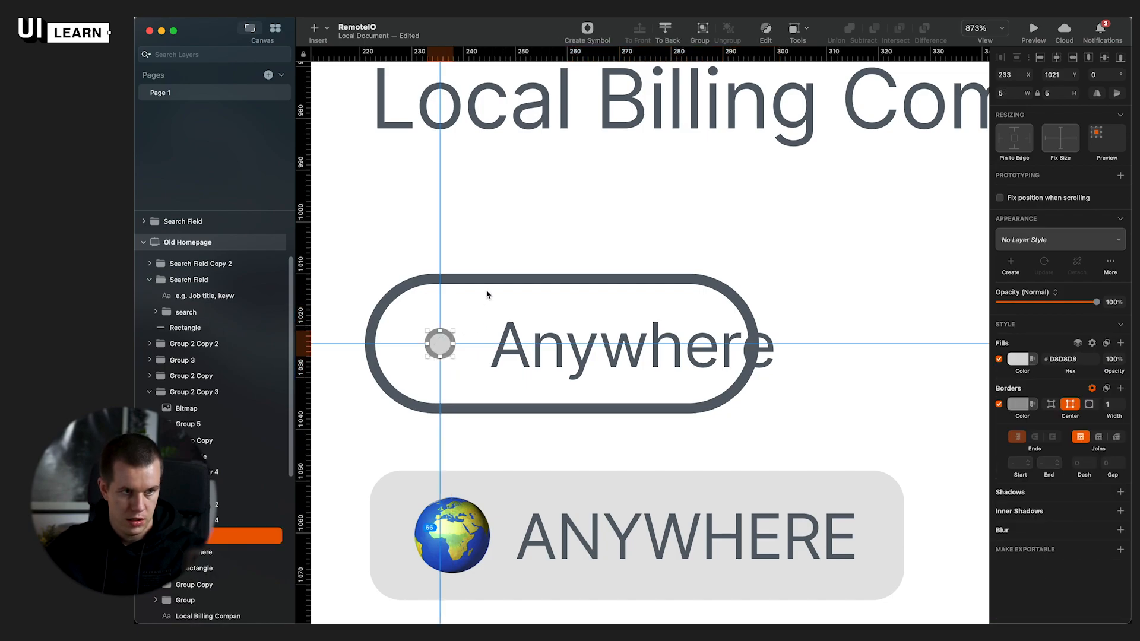
key("alt")
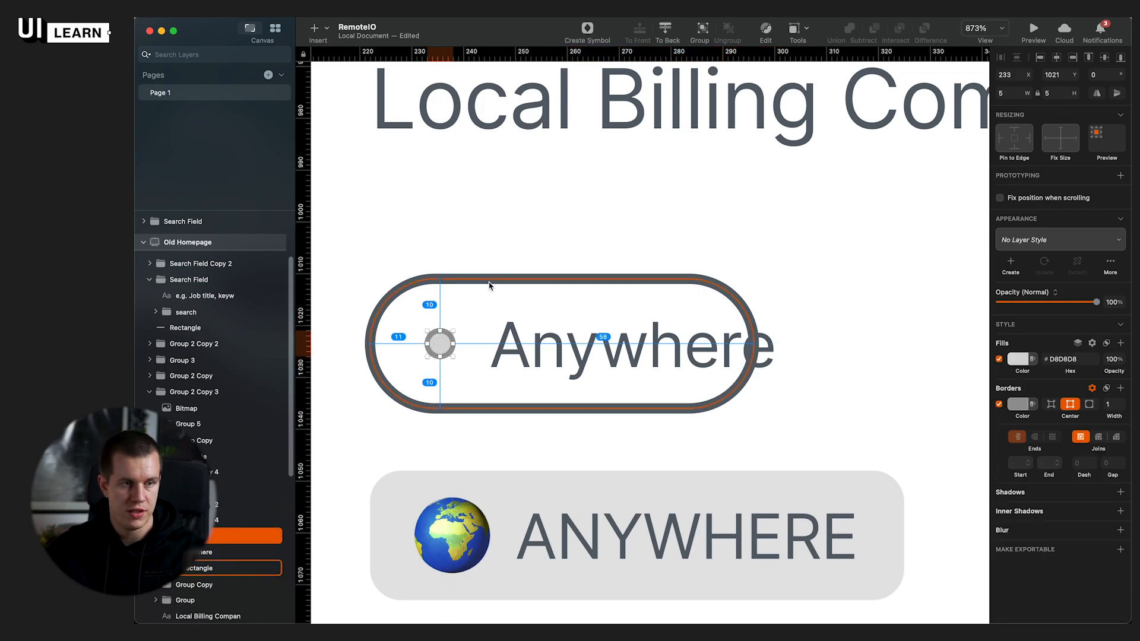
key("Right")
Step: Move the Anywhere label to X 247 and widen the tag's outline to 93 px
left_click(495, 333)
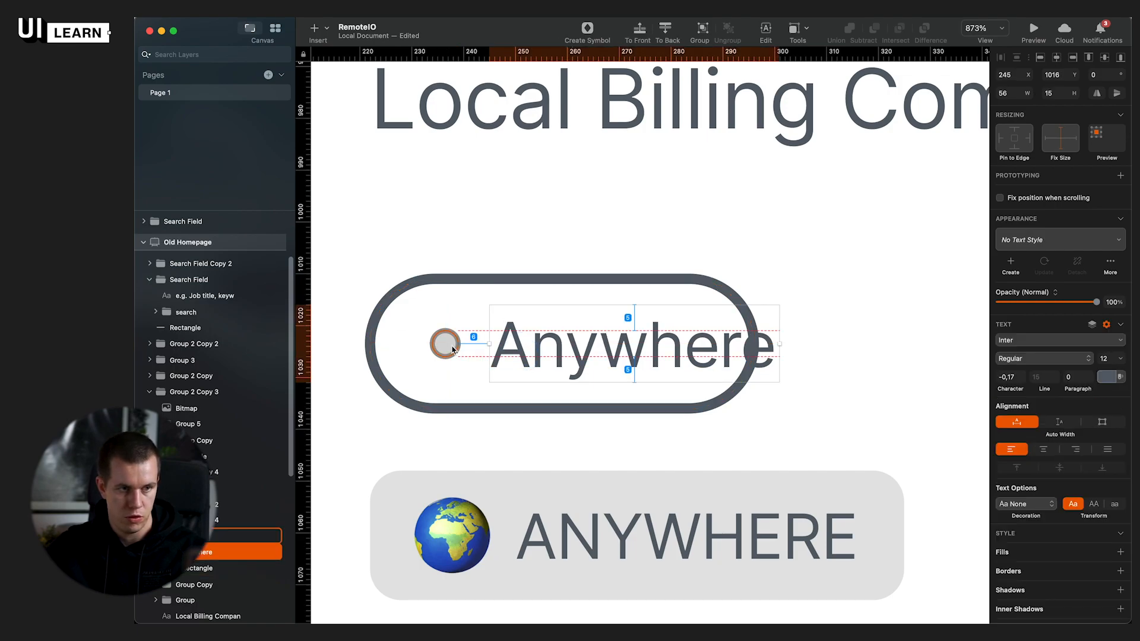
left_click(751, 344)
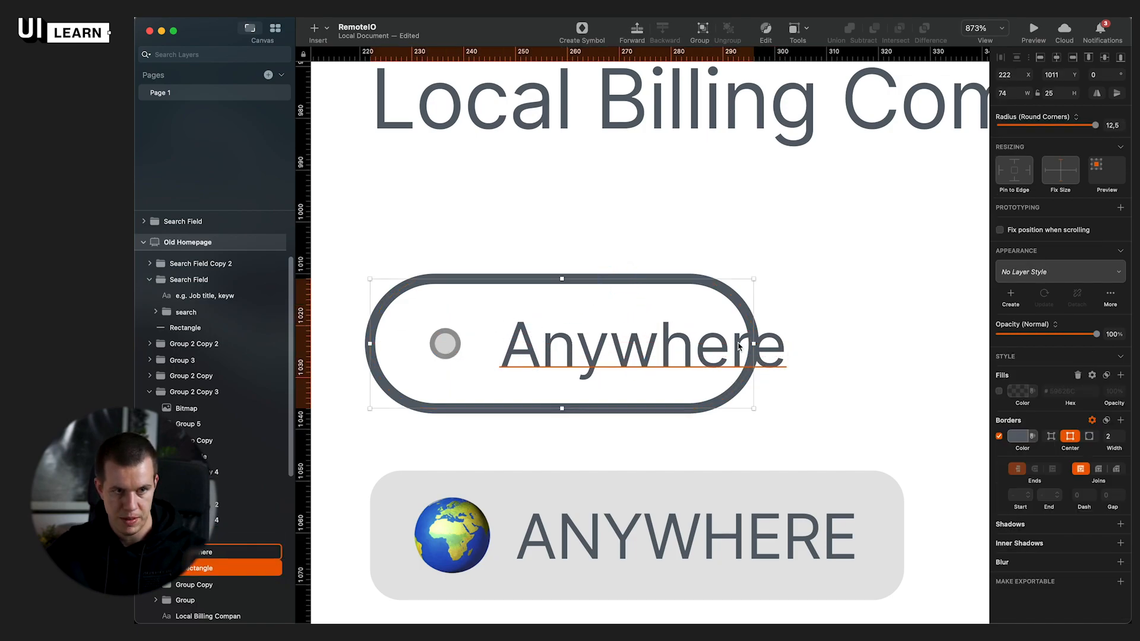
left_click_drag(751, 345, 853, 345)
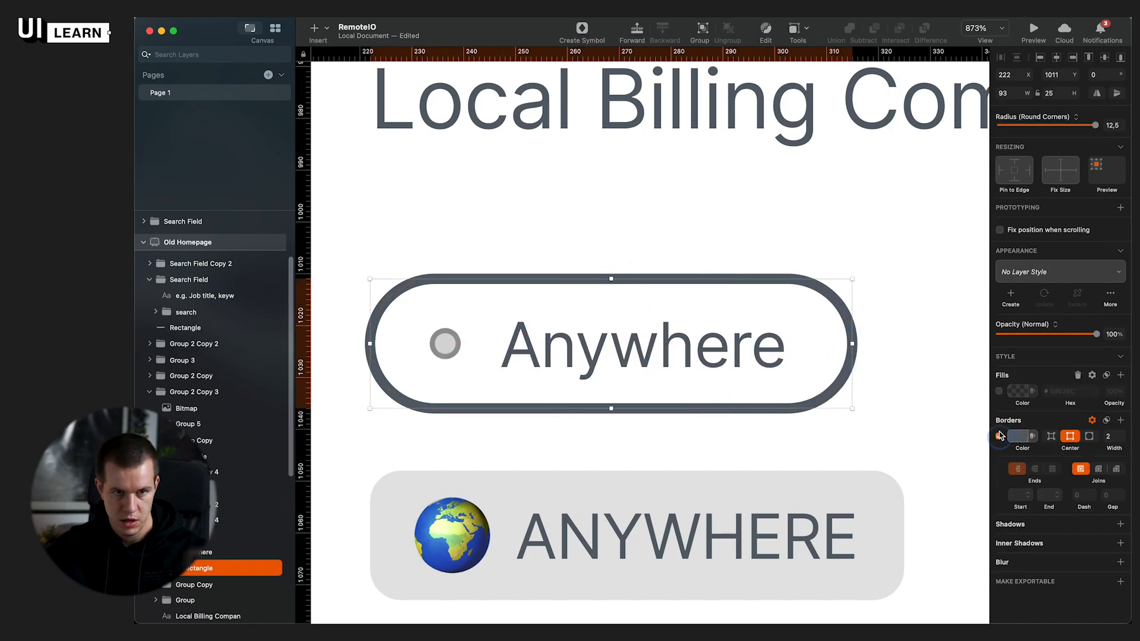
Step: Turn off the new Anywhere tag's border and enable its #59626C fill
left_click(999, 436)
left_click(998, 391)
scroll(809, 372, "down", 3)
scroll(641, 358, "right", 2)
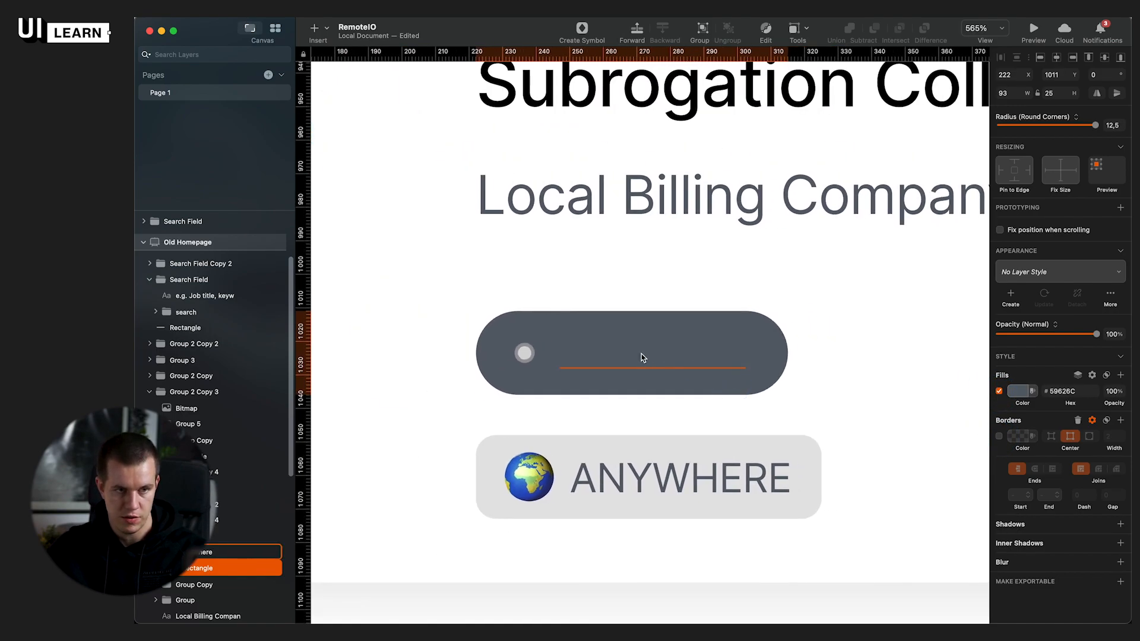
Step: Measure the Anywhere label's spacing to the edges of the filled tag
left_click(642, 358)
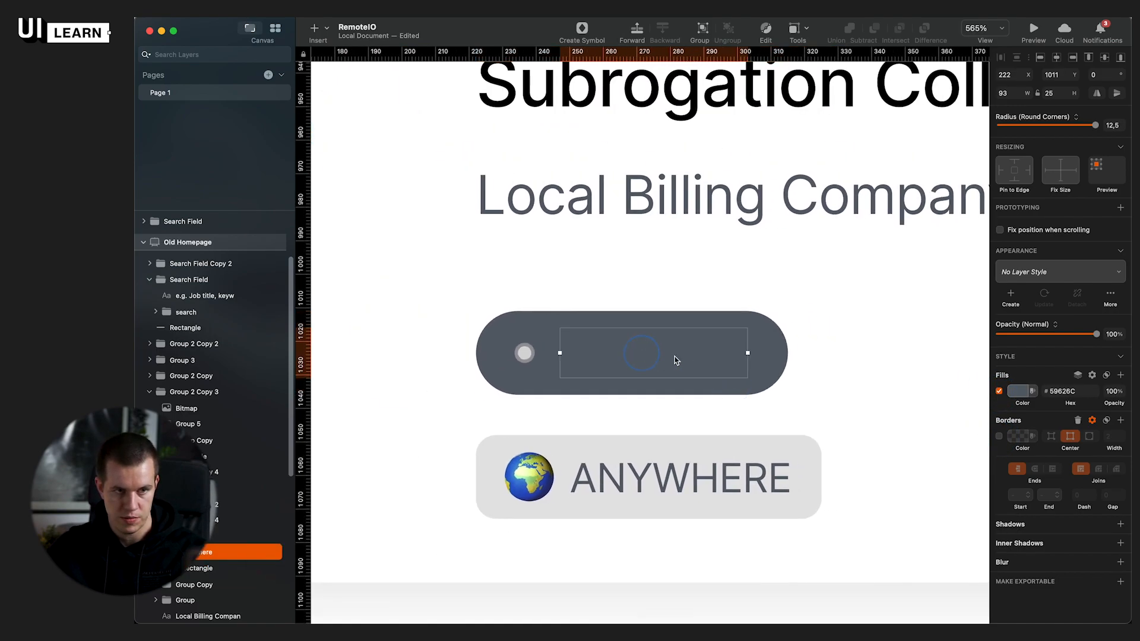
left_click(525, 357)
left_click(639, 357)
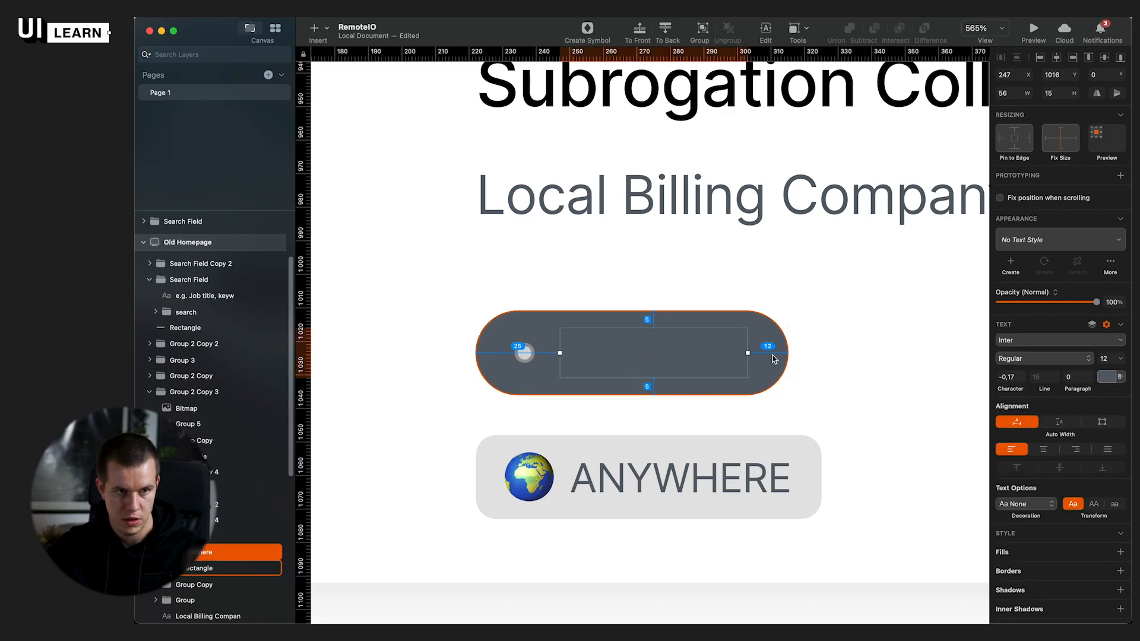
Step: Recolour the new Anywhere tag's fill by sampling #F2F6FF from the hero section's light blue background
left_click(781, 357)
scroll(782, 358, "down", 5)
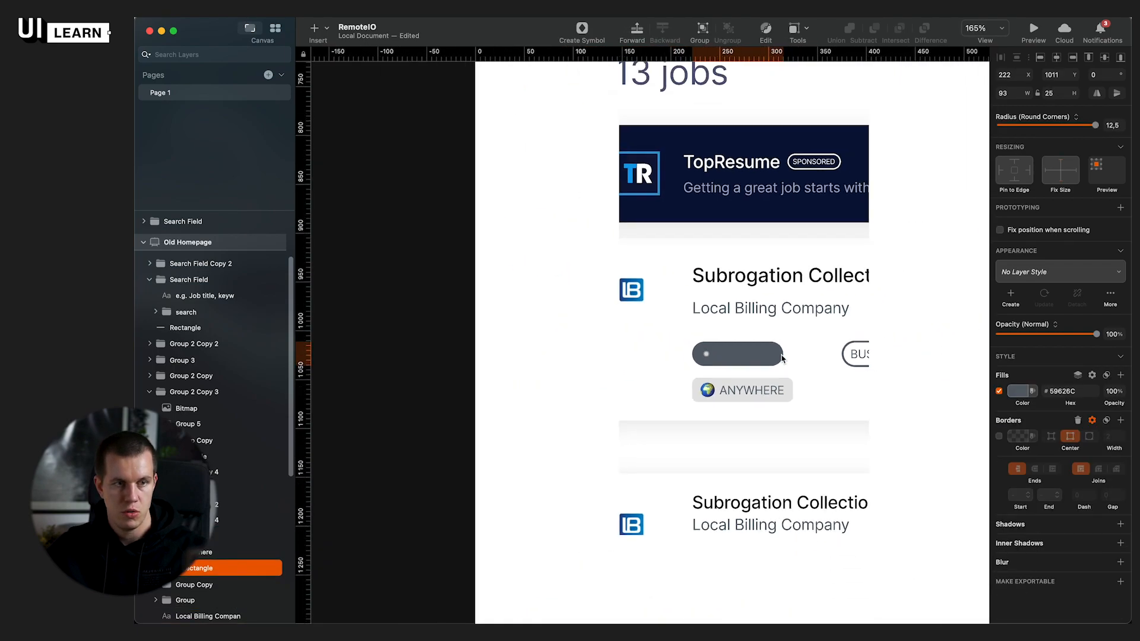
scroll(781, 356, "up", 5)
key("ctrl+c")
left_click(466, 210)
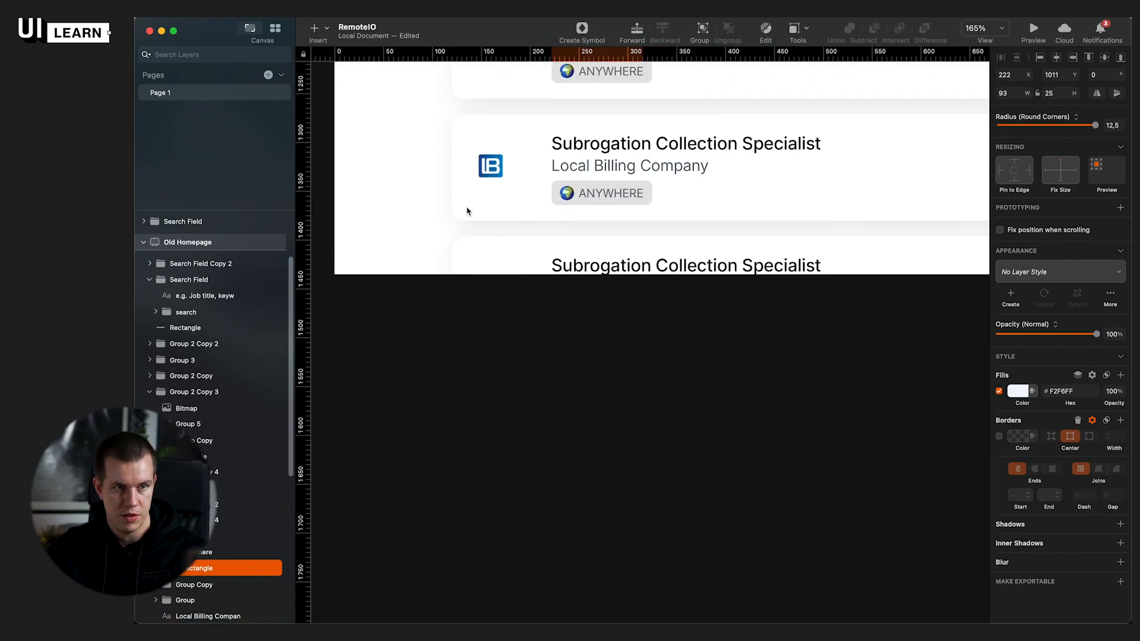
Step: Apply the hero background's #F2F6FF to both the Anywhere label and its small circle by sampling it
scroll(466, 211, "up", 5)
left_click(606, 158)
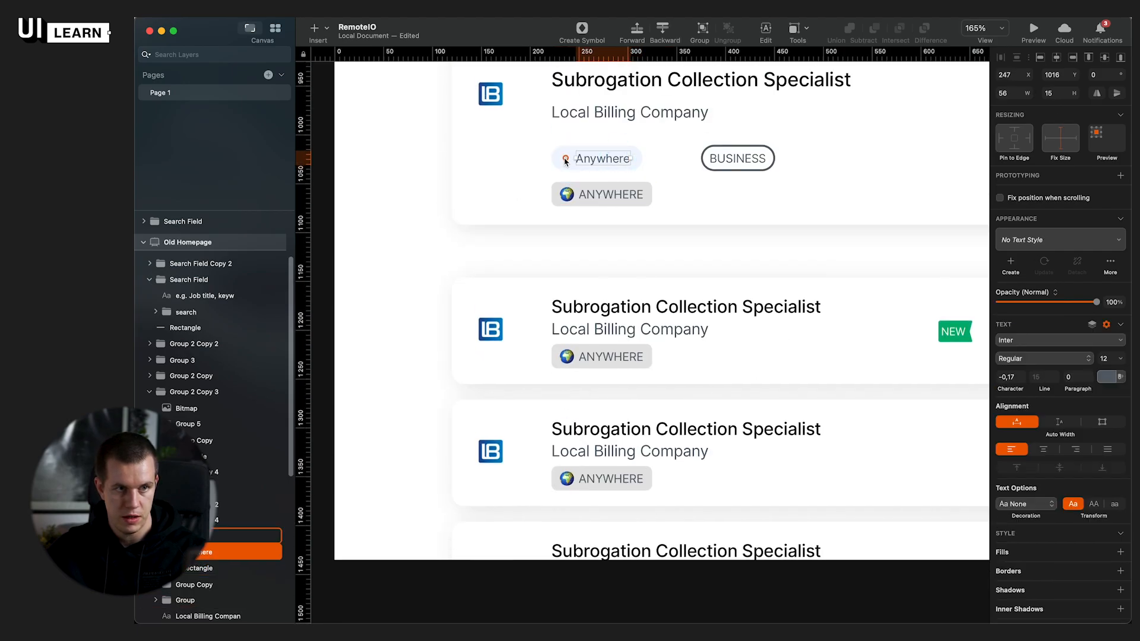
left_click(565, 161, "shift")
scroll(683, 237, "up", 10)
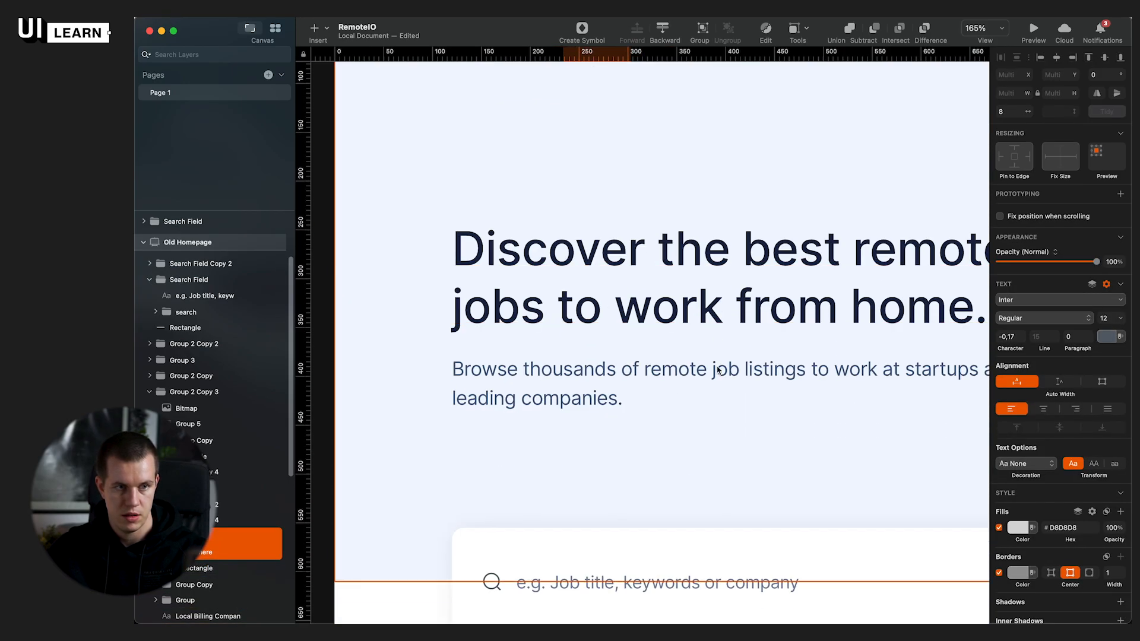
key("ctrl+c")
left_click(769, 201)
scroll(757, 250, "down", 10)
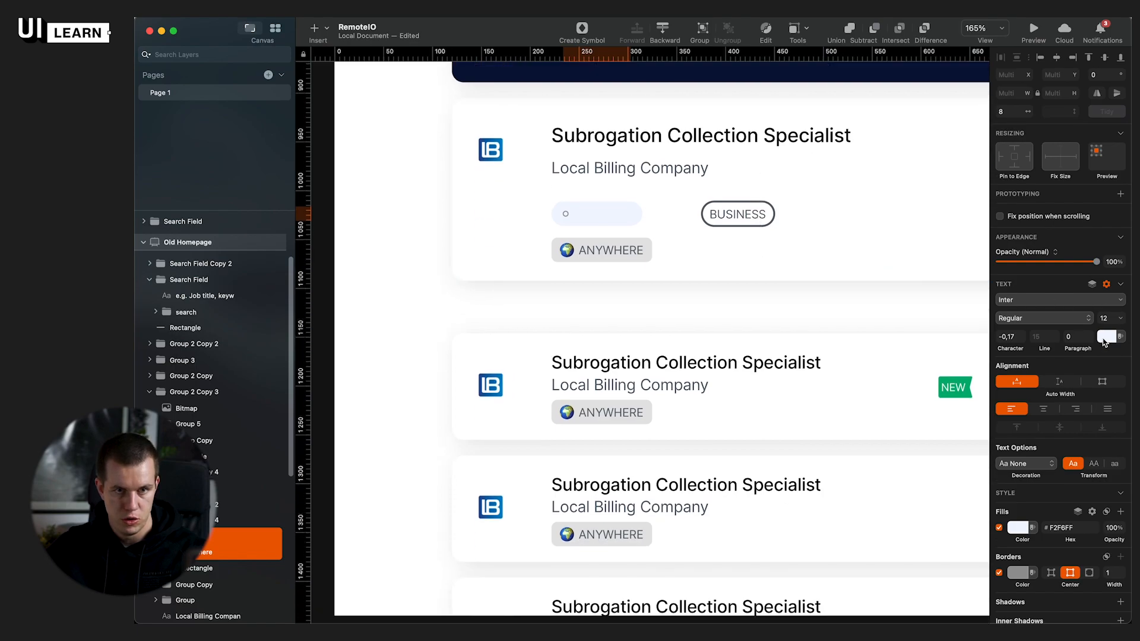
Step: Pick the saturated blue #2B6CFF as the Anywhere label's text colour
left_click(1105, 336)
left_click(1062, 373)
left_click_drag(1075, 372, 1100, 374)
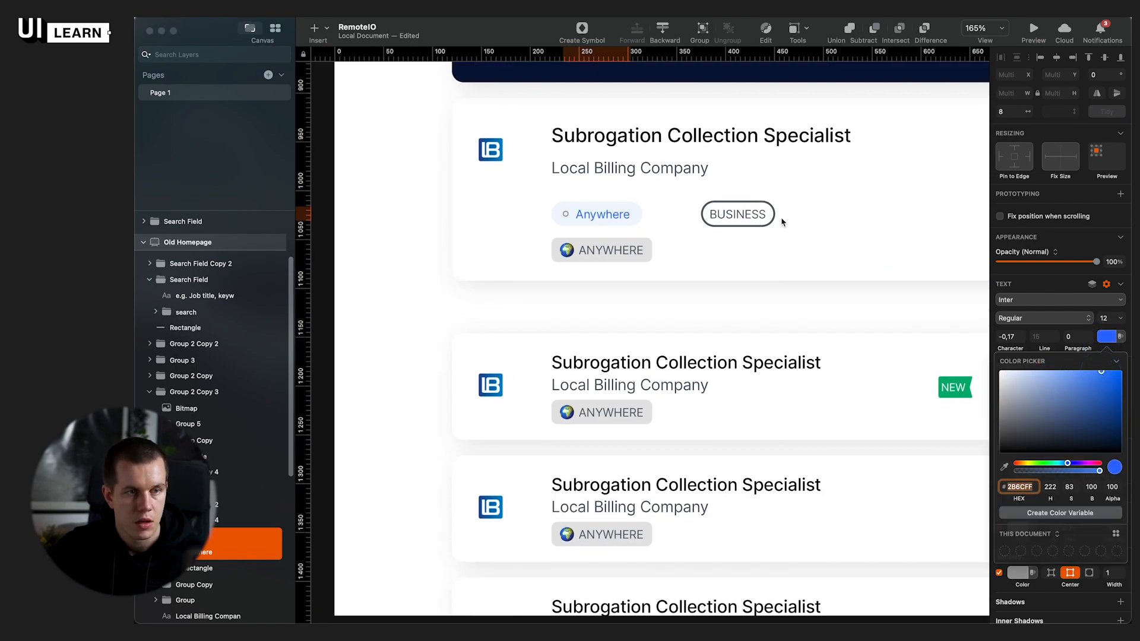
Step: Select only the Anywhere label in the first job card and set its text colour to #1E429F
scroll(510, 211, "down", 5)
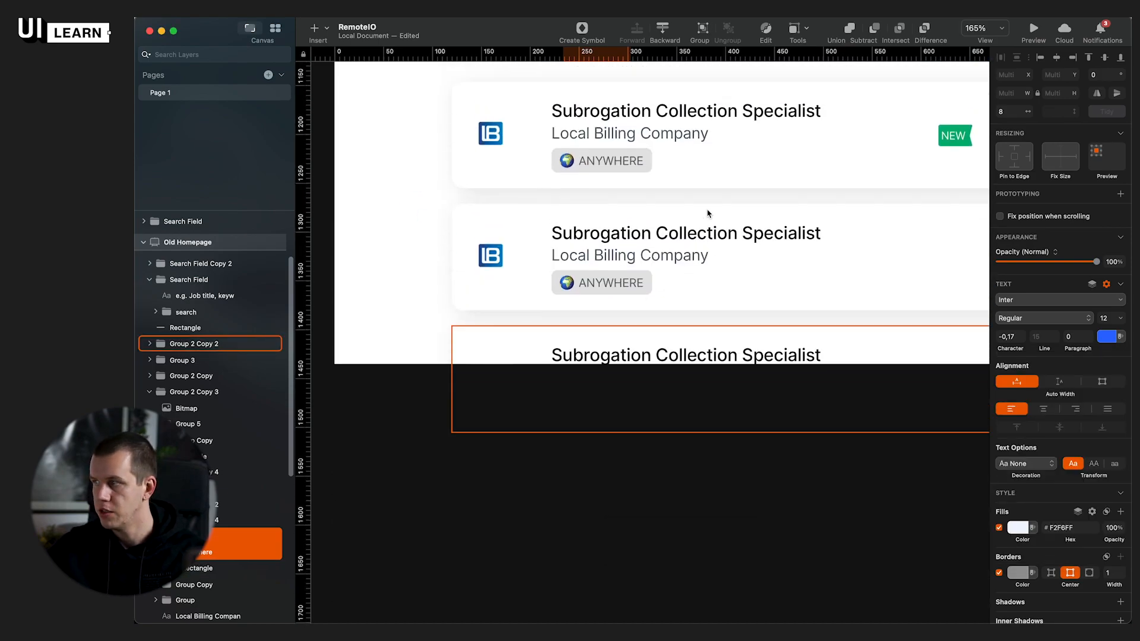
key("super+Tab")
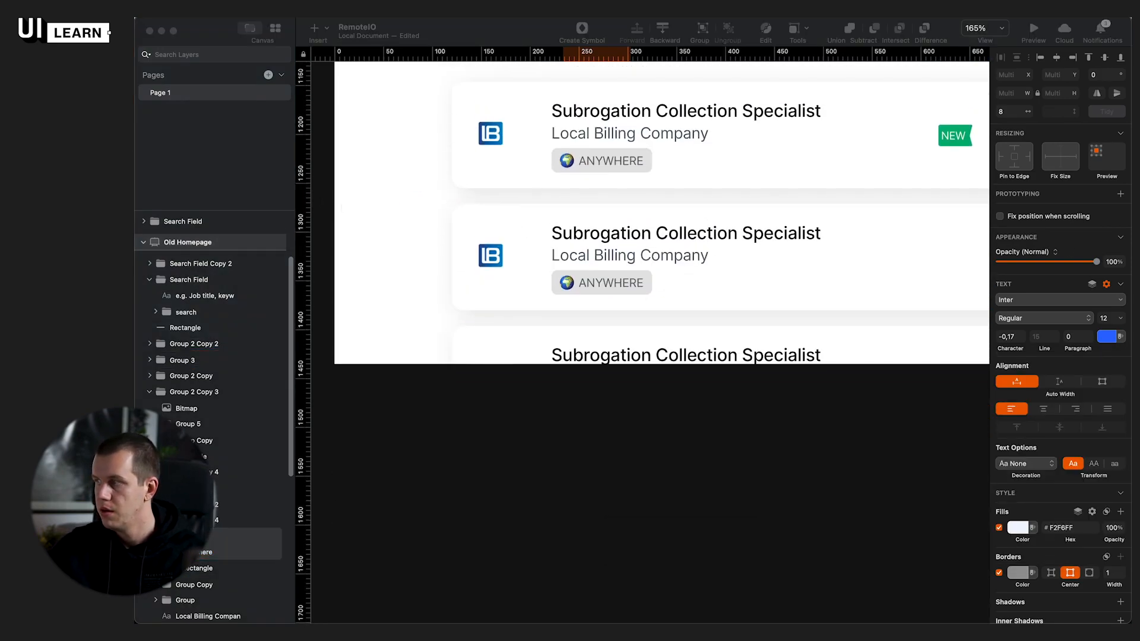
scroll(693, 101, "up", 5)
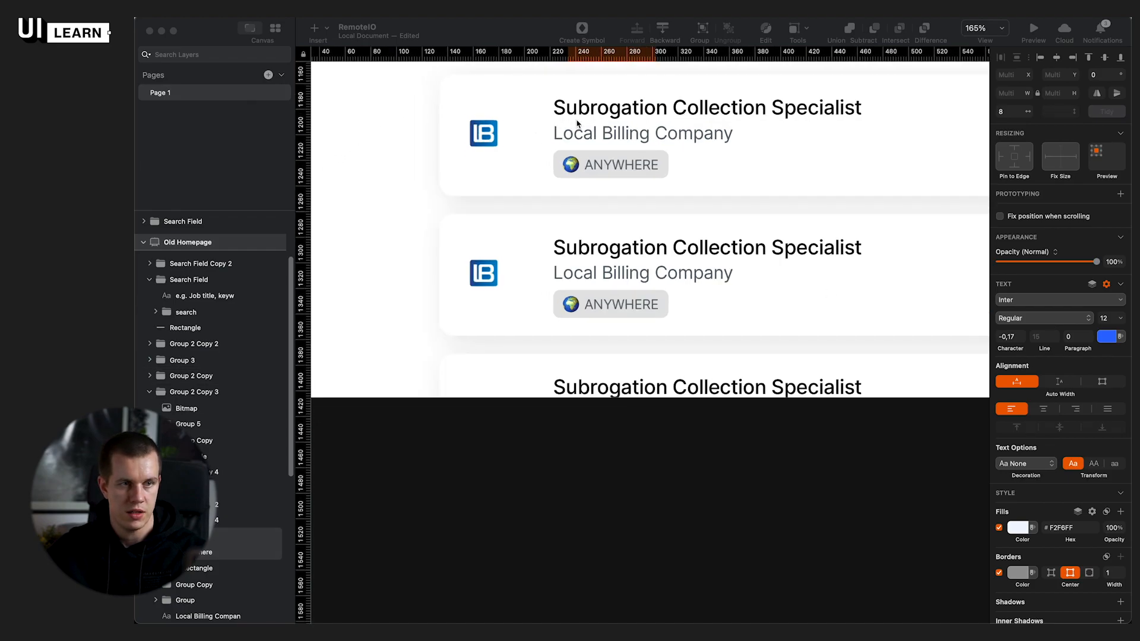
left_click(693, 101)
left_click_drag(694, 101, 665, 368)
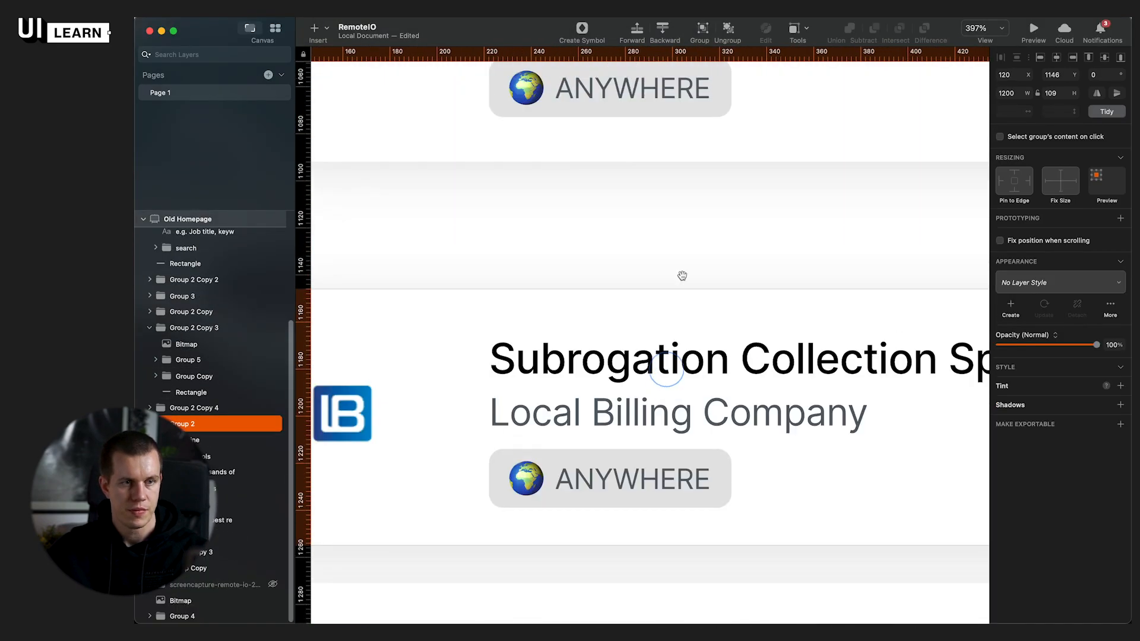
left_click_drag(712, 198, 653, 368)
left_click_drag(659, 238, 641, 336)
left_click(522, 273, "super")
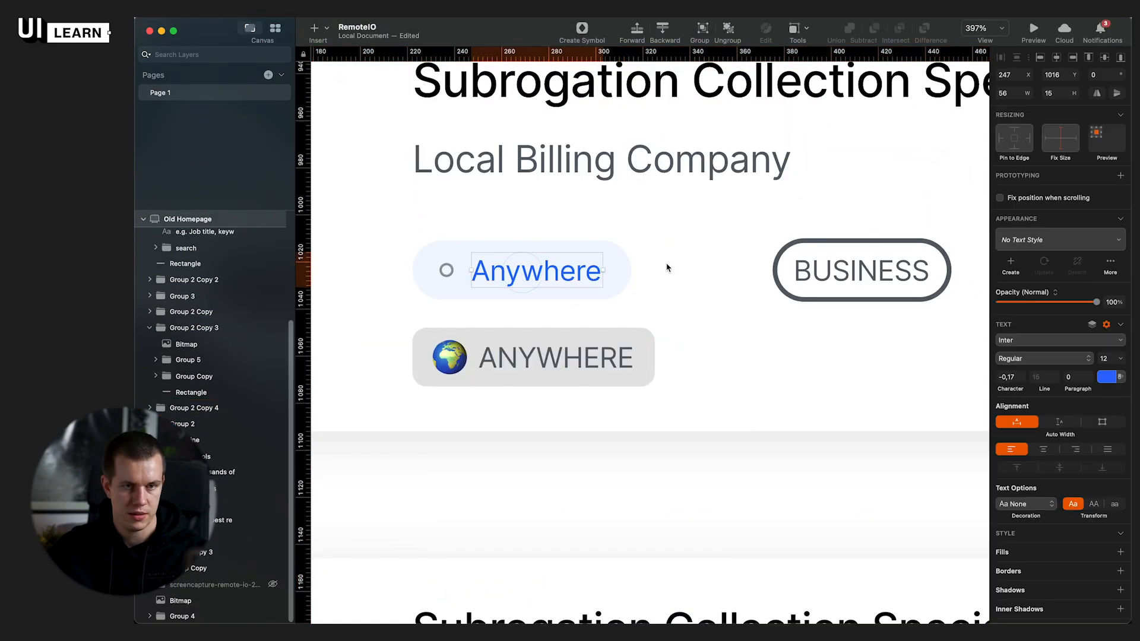
left_click(1105, 379)
key("Return")
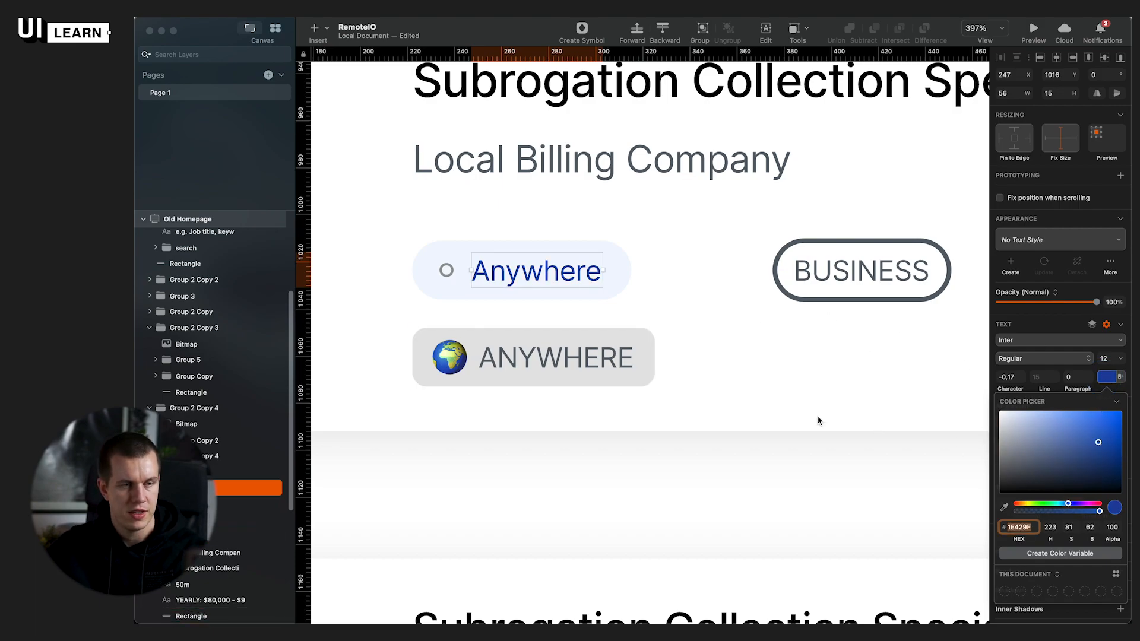
Step: Fill the tag's small circle with #1E429F sampled from the Anywhere label and turn off the circle's border
left_click(446, 270)
scroll(461, 267, "up", 5)
key("ctrl+c")
left_click(524, 251)
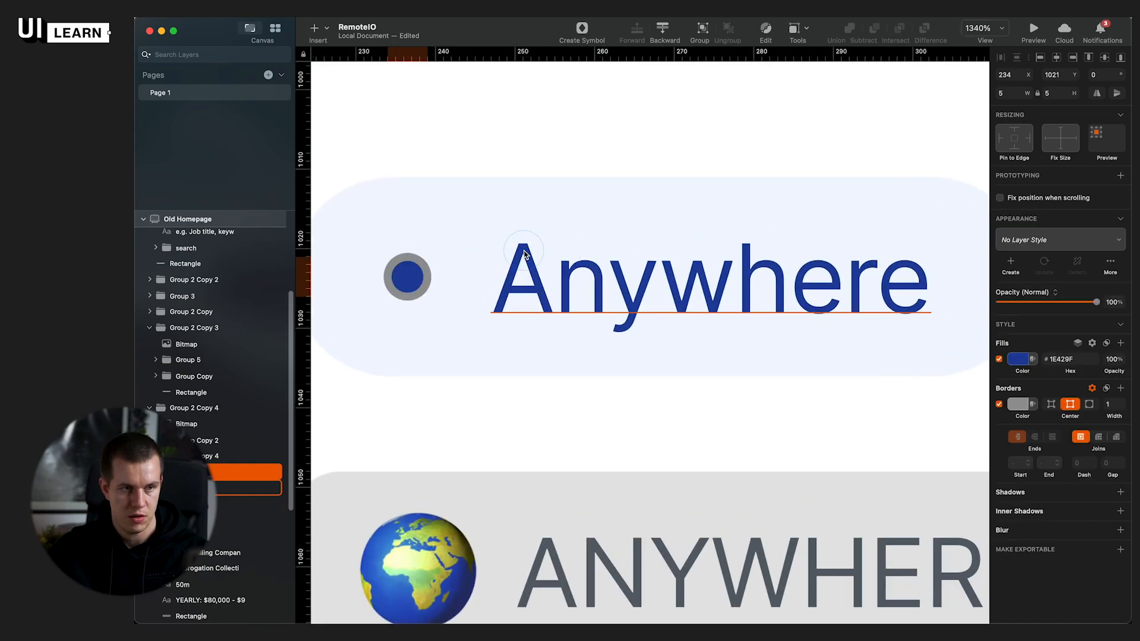
left_click(1000, 404)
scroll(748, 448, "down", 5)
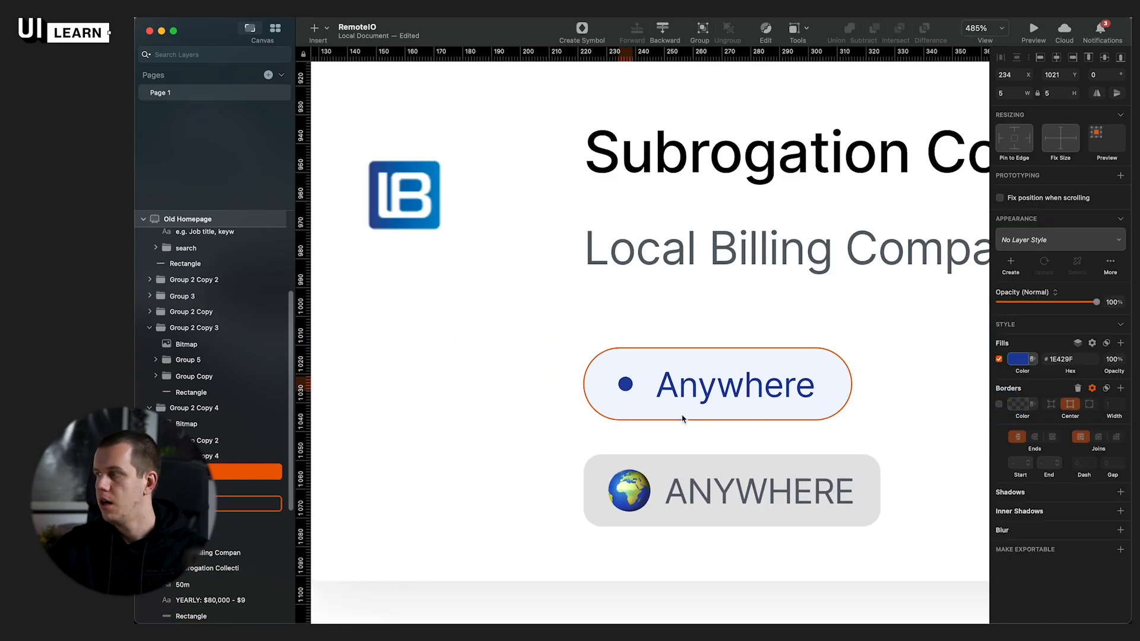
Step: Check the Anywhere label's margins inside the tag and reduce the tag background's height to 23 px
left_click(682, 423)
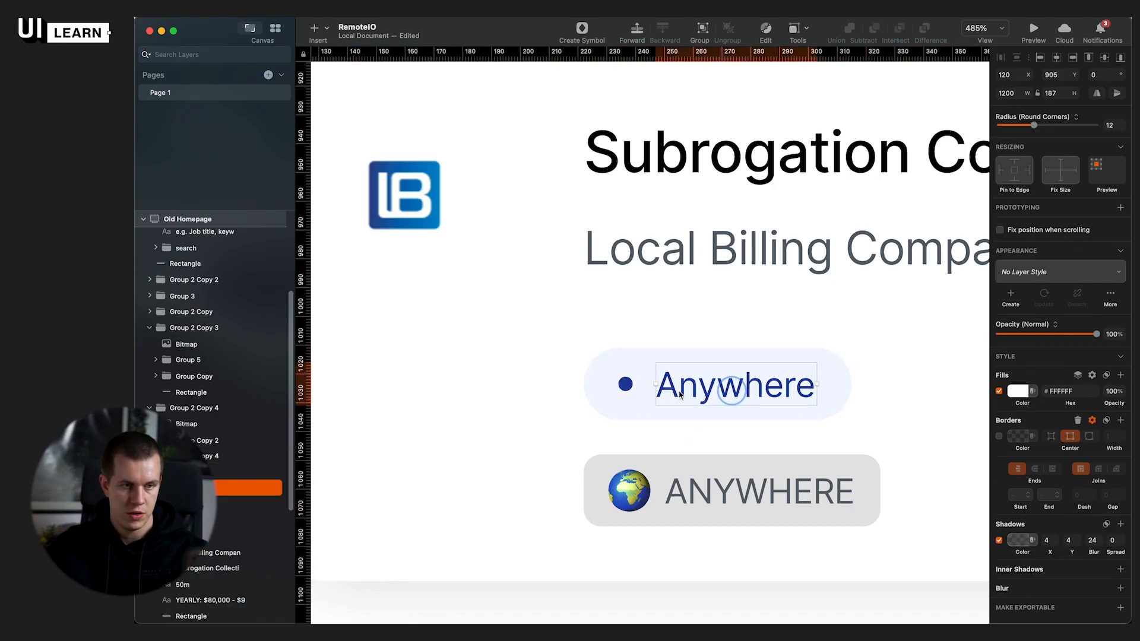
left_click(762, 375)
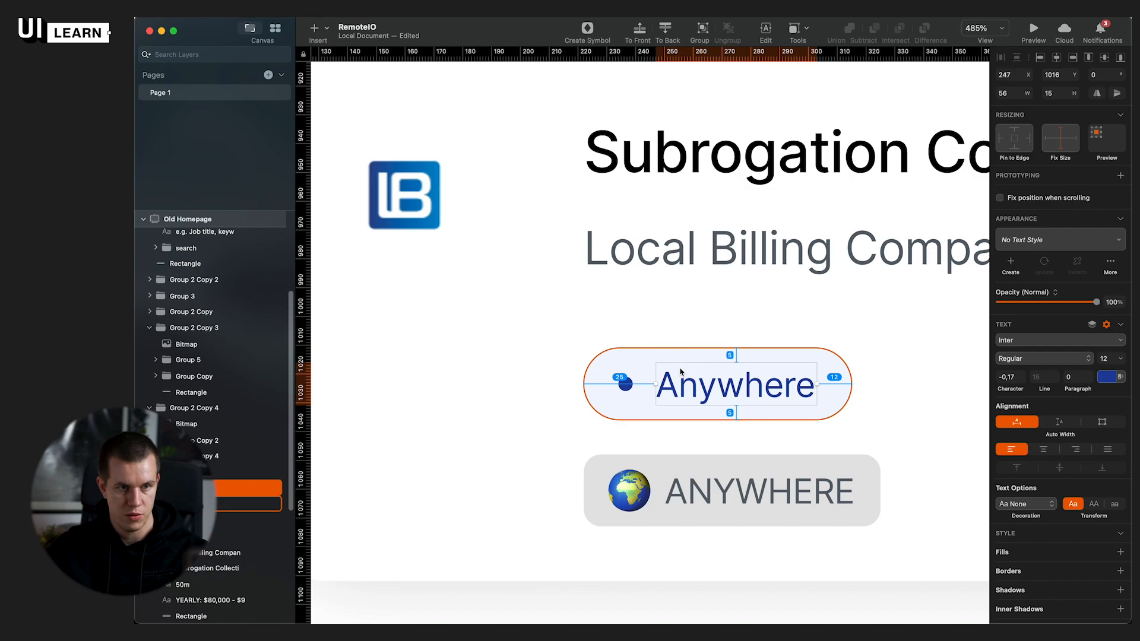
left_click(712, 412)
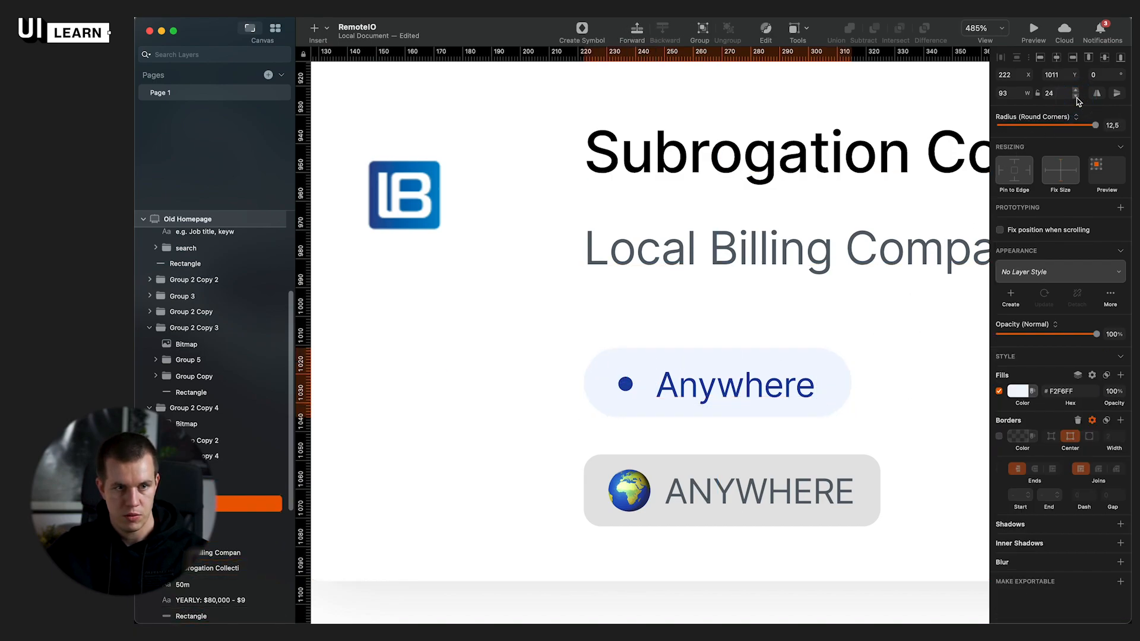
left_click(736, 385)
left_click(831, 369)
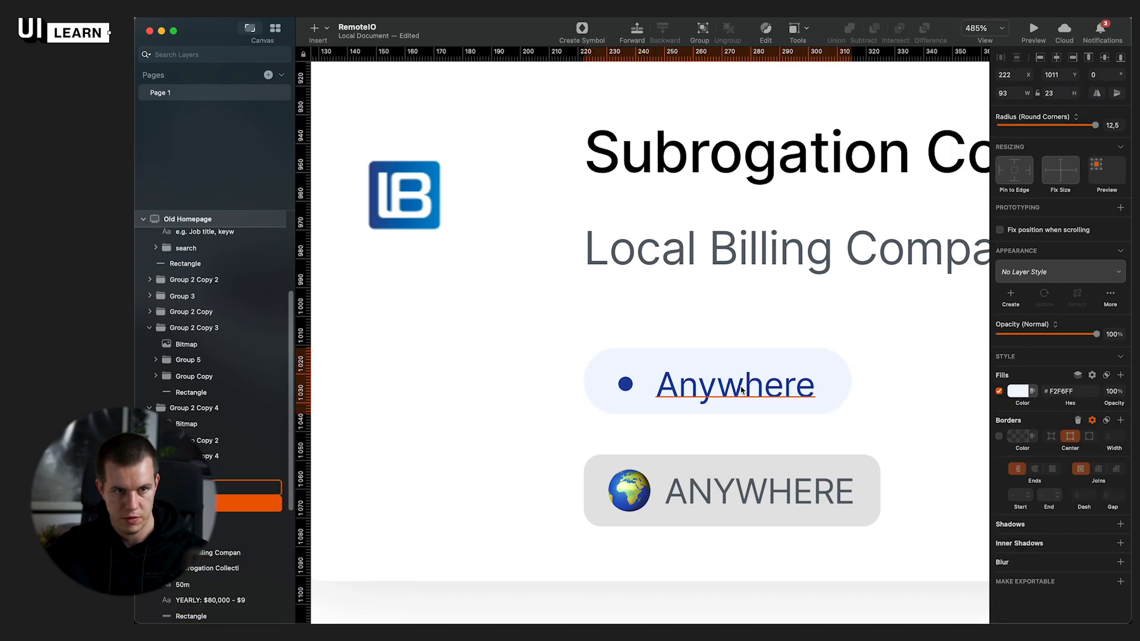
Step: Align the Anywhere label, its dot and the tag background on their vertical middles
left_click(712, 385)
left_click(640, 369, "shift")
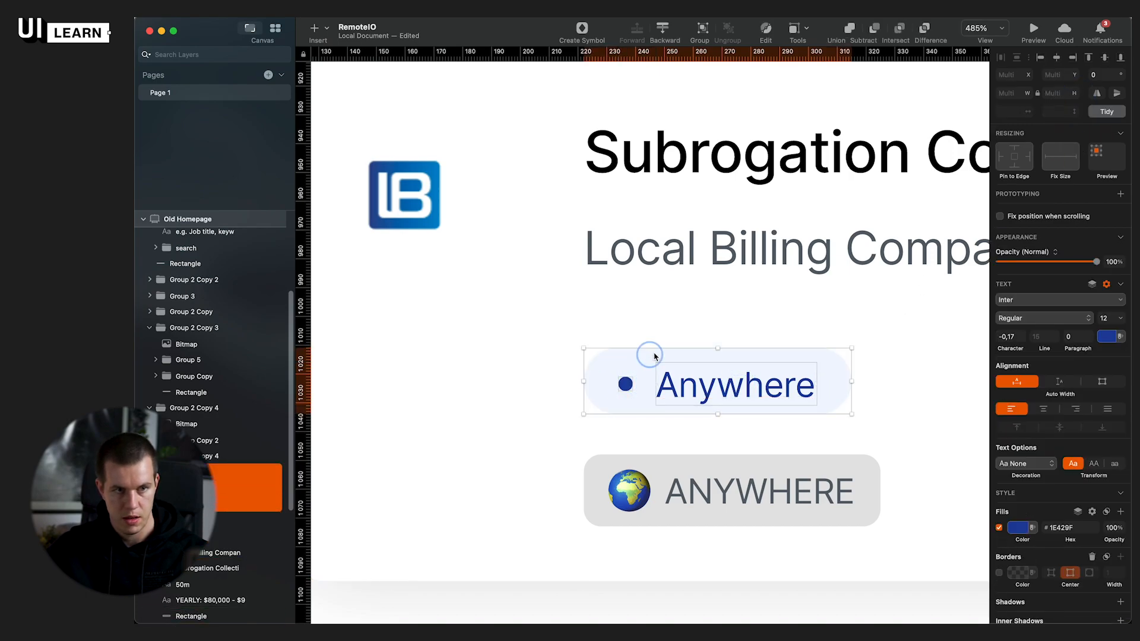
left_click(1105, 57)
left_click(705, 427)
Step: Move the Anywhere label and its dot together 4 px left, placing the label at X 243
left_click(690, 390)
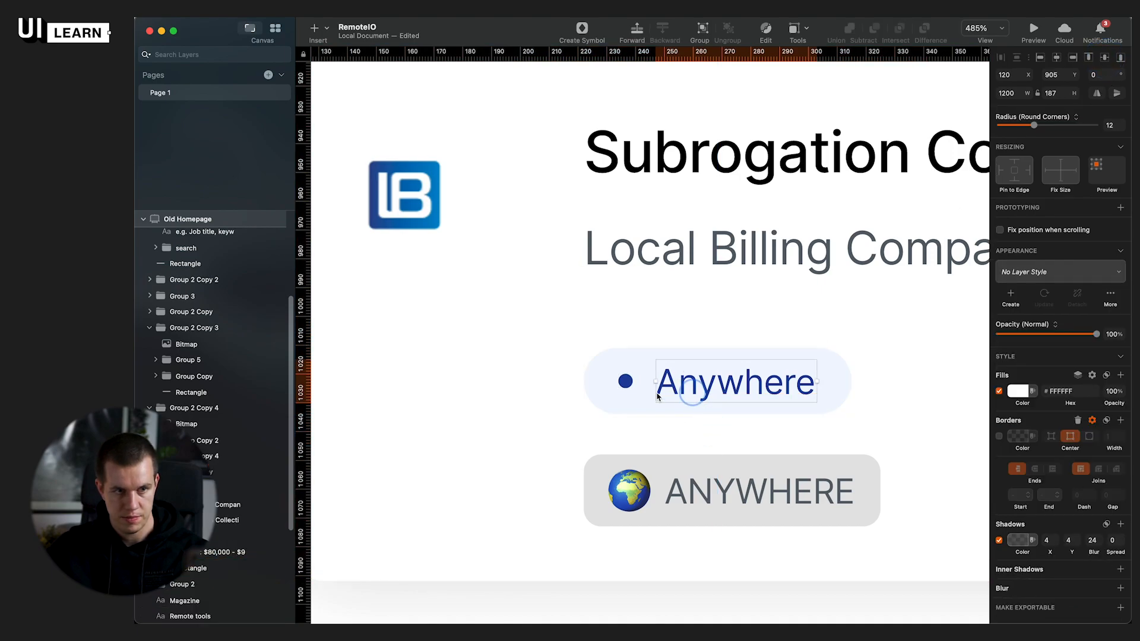
left_click(624, 382, "shift")
key("Left")
key("Left")
key("Left")
key("Left")
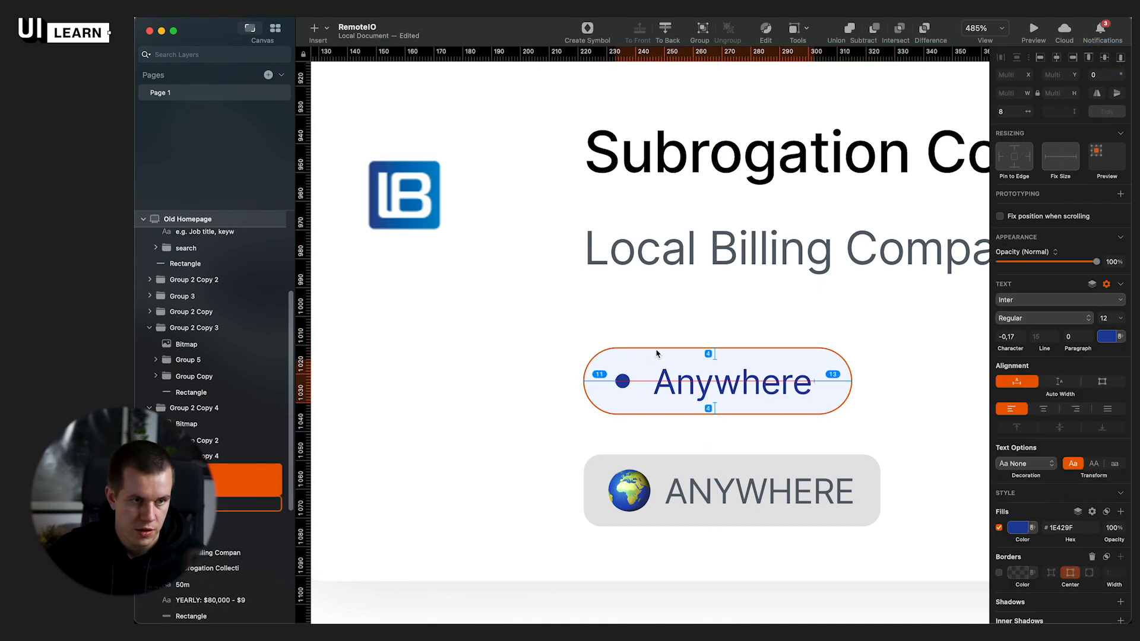
Step: Set the Anywhere tag background's width to 85 px and check the gap between the dot and label
left_click(915, 399)
left_click(839, 383)
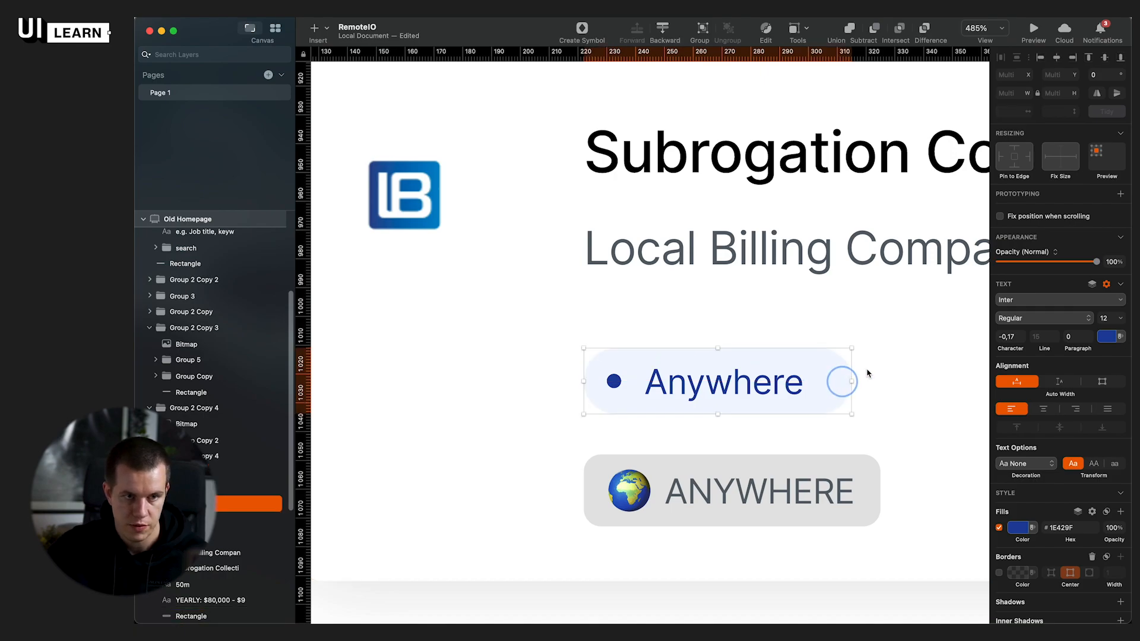
left_click_drag(850, 382, 836, 387)
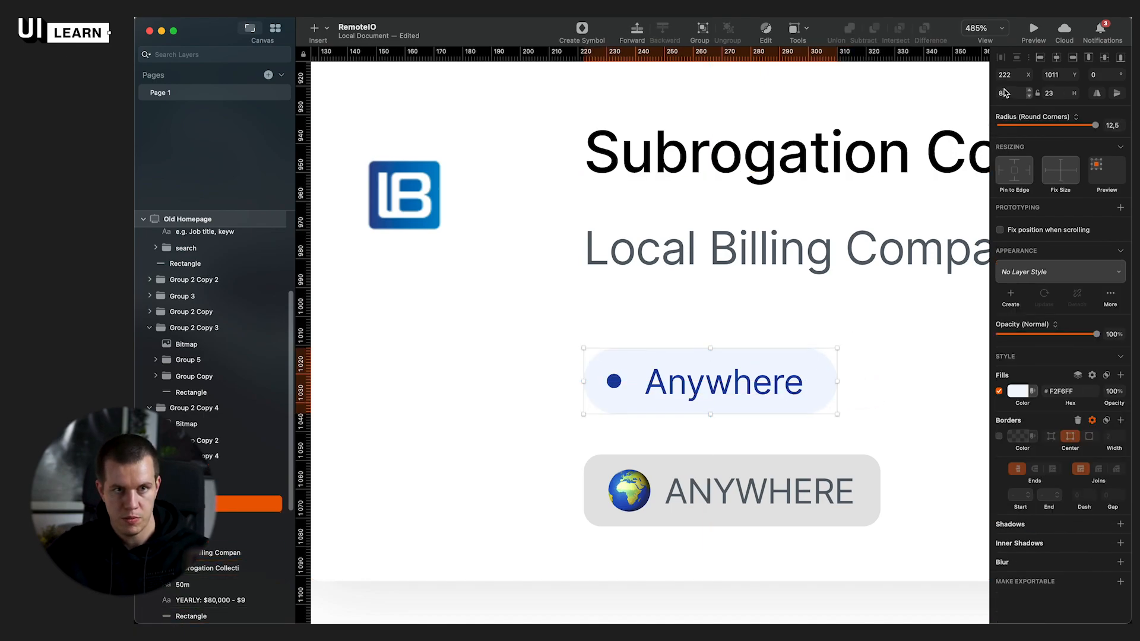
key("BackSpace")
type("5")
key("Return")
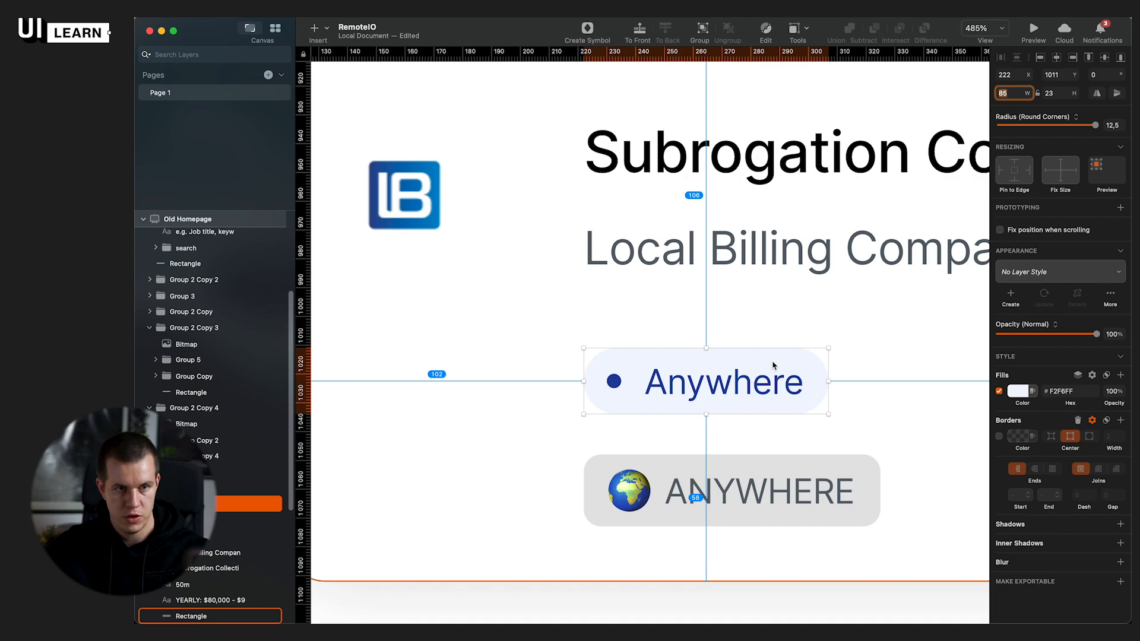
scroll(795, 439, "down", 3)
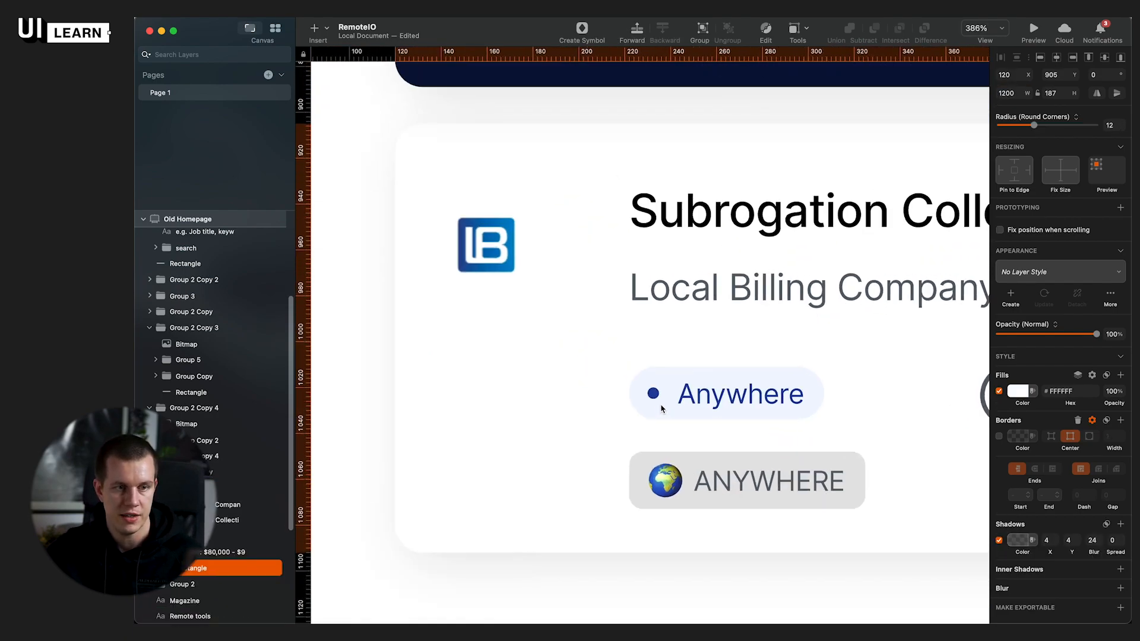
left_click(653, 392)
left_click(691, 394)
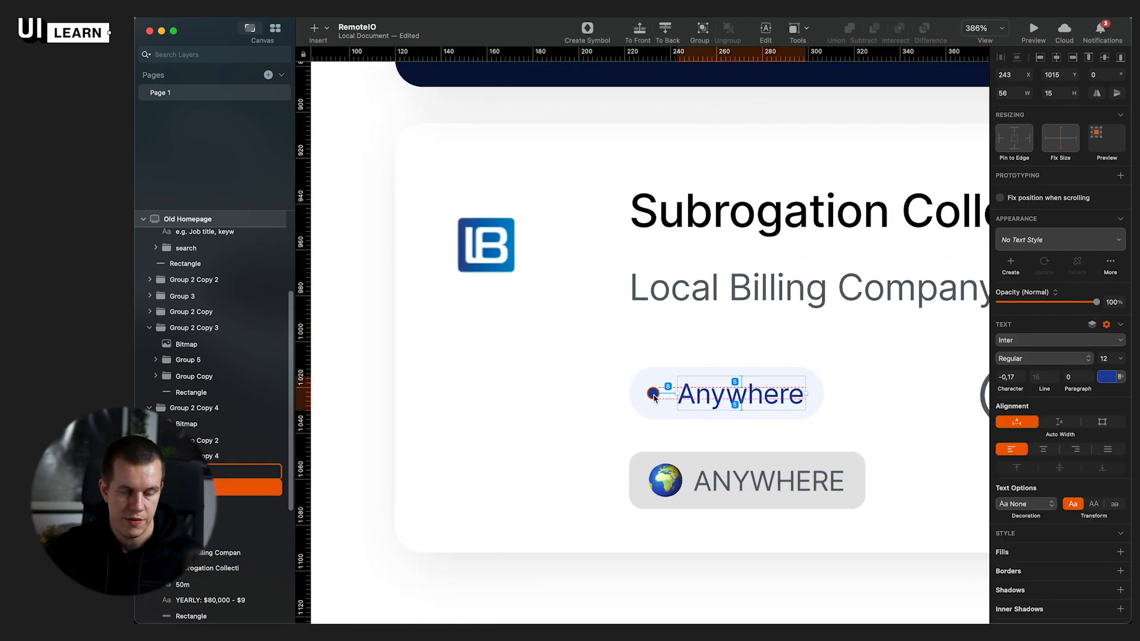
Step: Delete the old grey ANYWHERE tag with the globe icon from the first job card
scroll(653, 393, "down", 2)
left_click(671, 537)
scroll(671, 536, "right", 5)
double_click(507, 446)
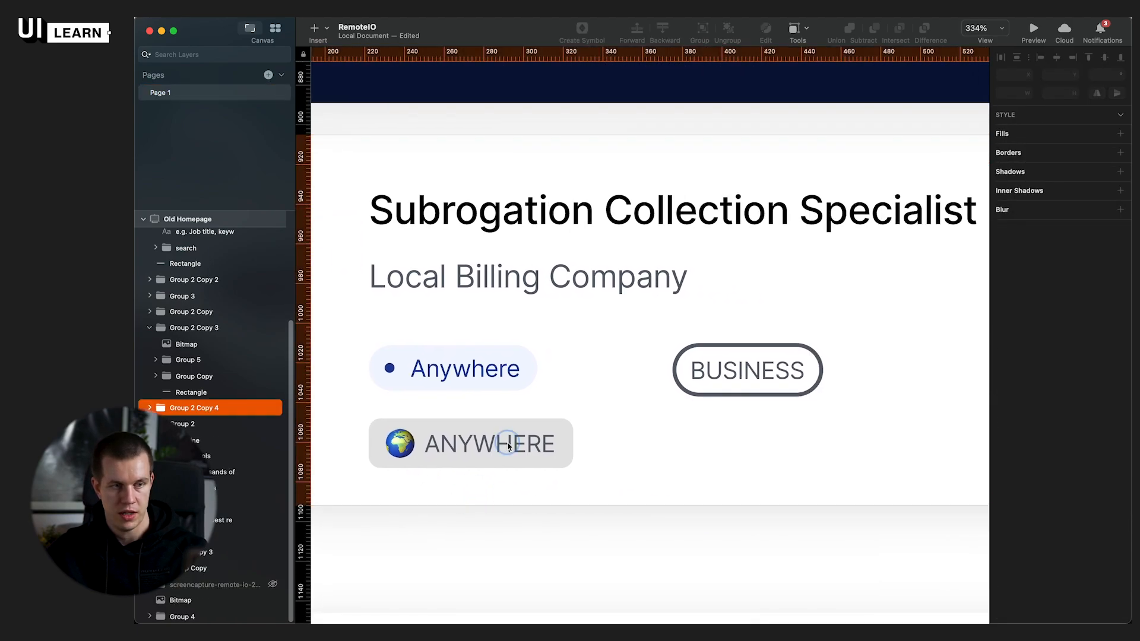
key("Delete")
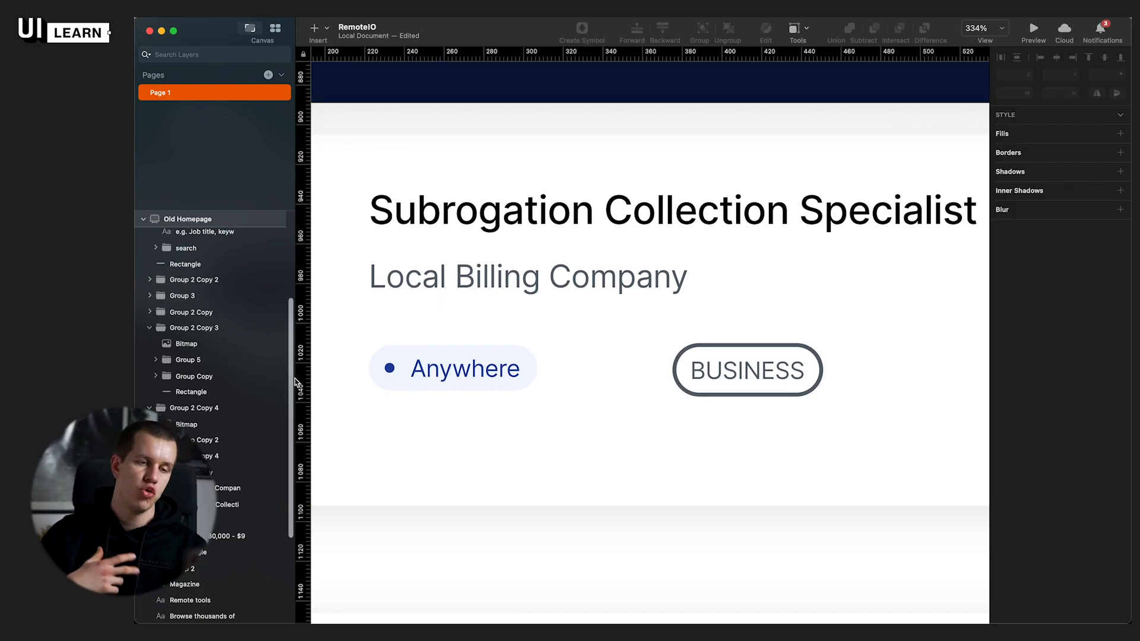
Step: Switch to the remote.io page in the browser, close the Assets panel and examine the job cards' tags
scroll(584, 300, "down", 10)
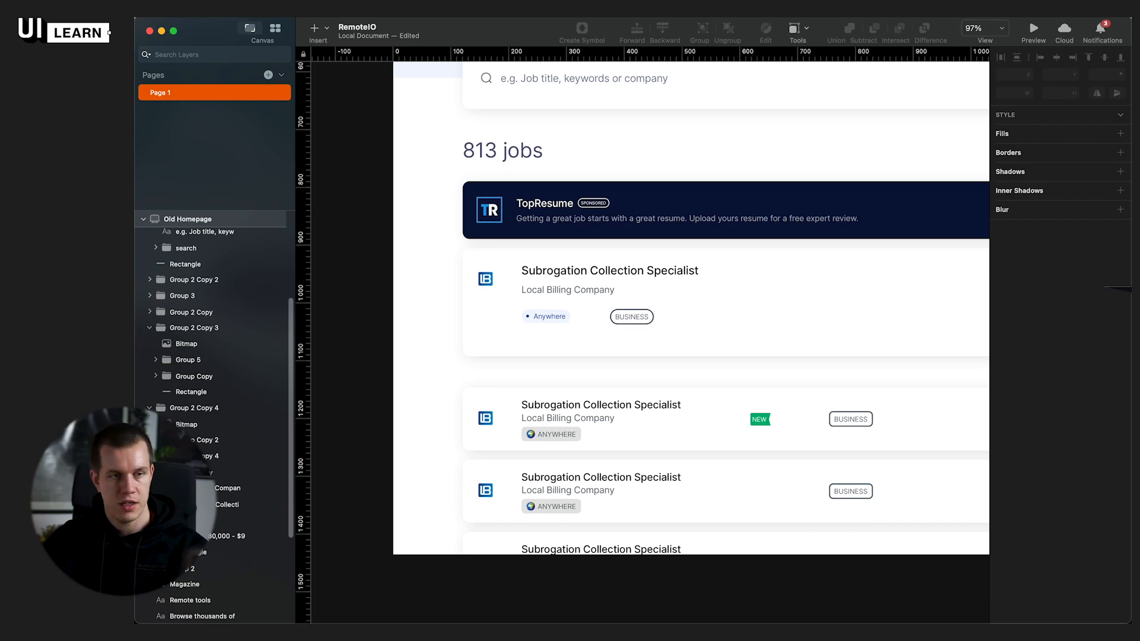
key("super+Tab")
scroll(327, 426, "up", 6)
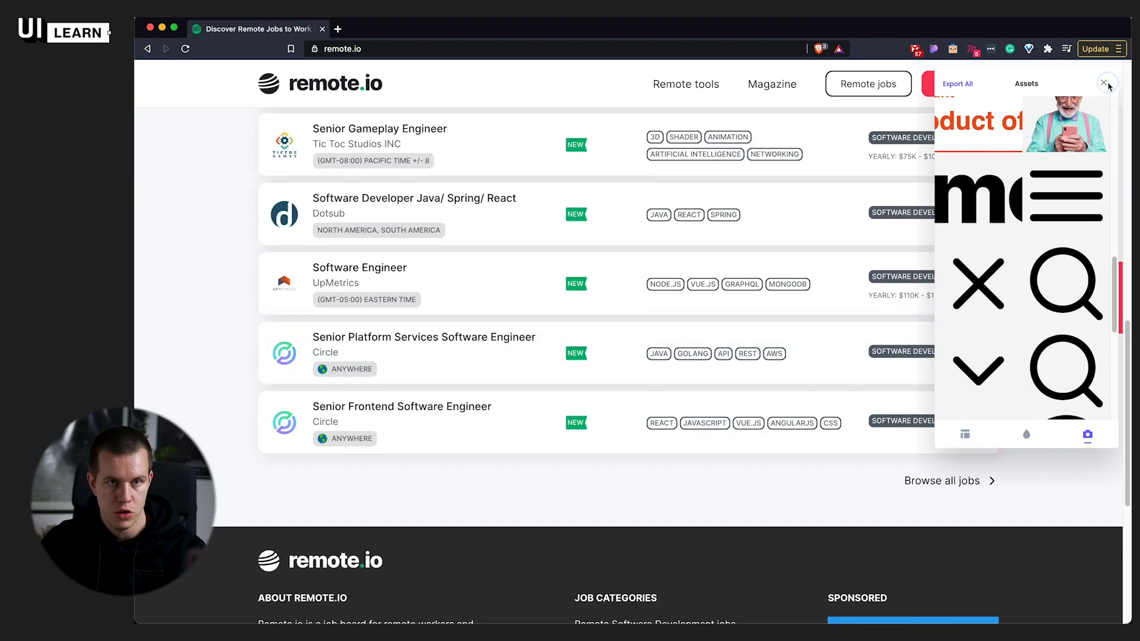
left_click(1105, 85)
scroll(817, 341, "down", 6)
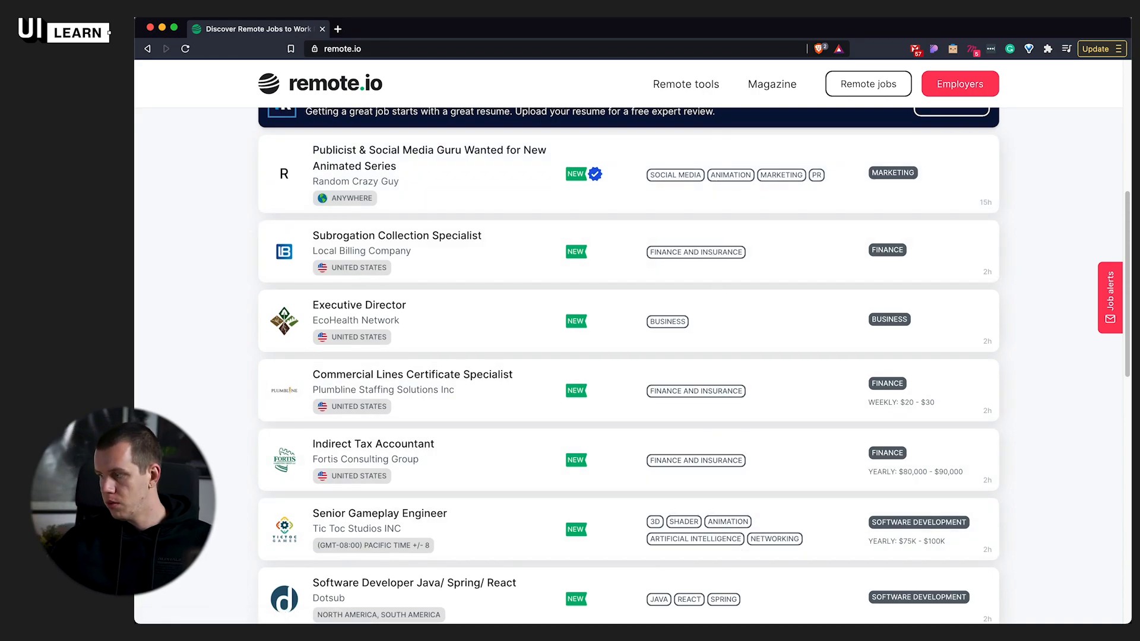
Step: Return to the RemoteIO design in Sketch and move the first card's BUSINESS tag to X 729, Y 997
key("super+Tab")
scroll(441, 483, "up", 1)
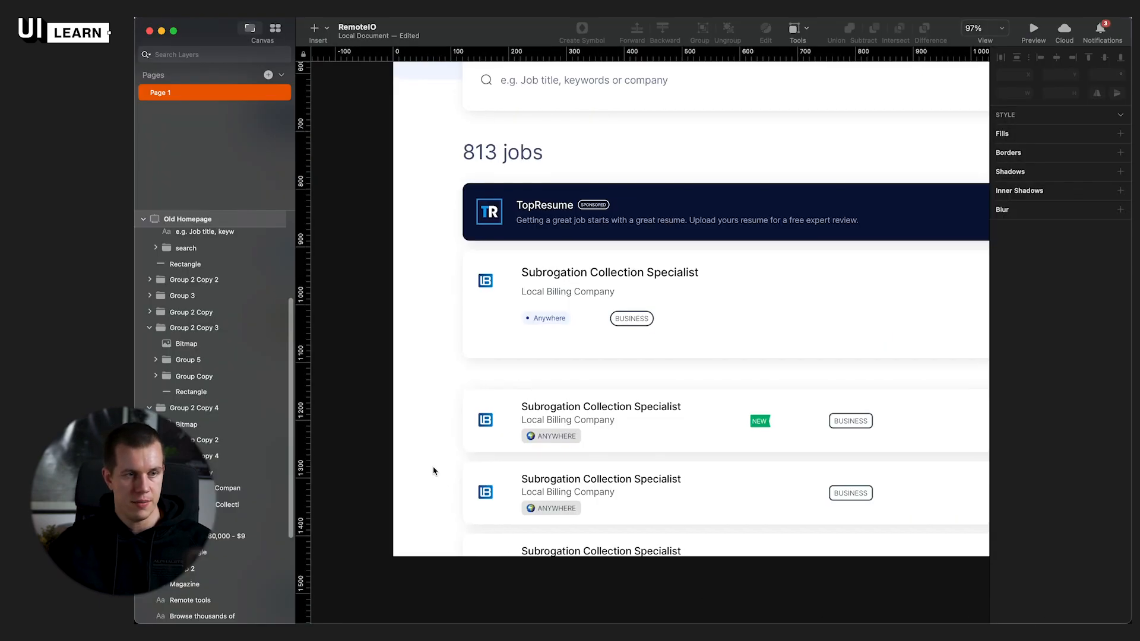
left_click(720, 338)
left_click_drag(700, 358, 588, 384)
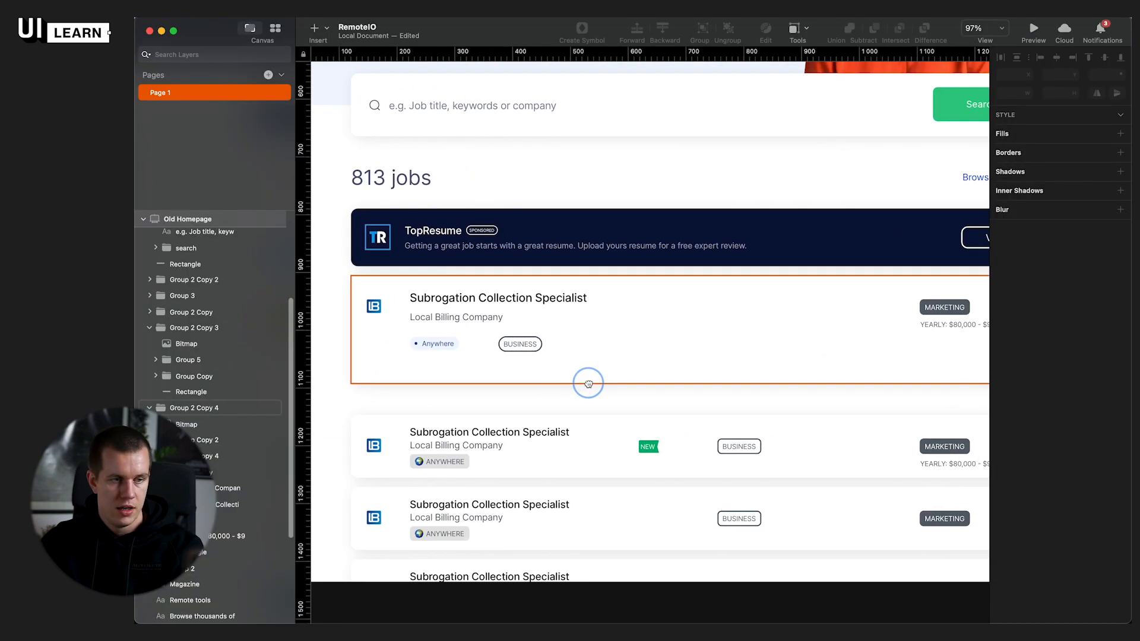
double_click(519, 351)
double_click(519, 346)
left_click(563, 409)
left_click(518, 345)
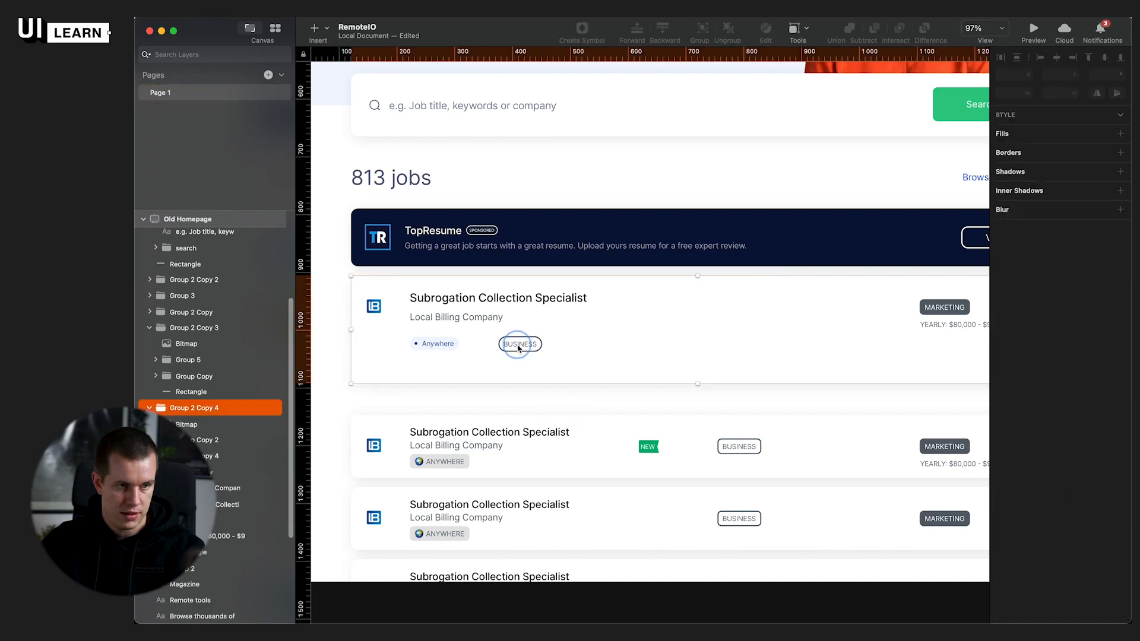
double_click(518, 349)
left_click_drag(518, 349, 722, 340)
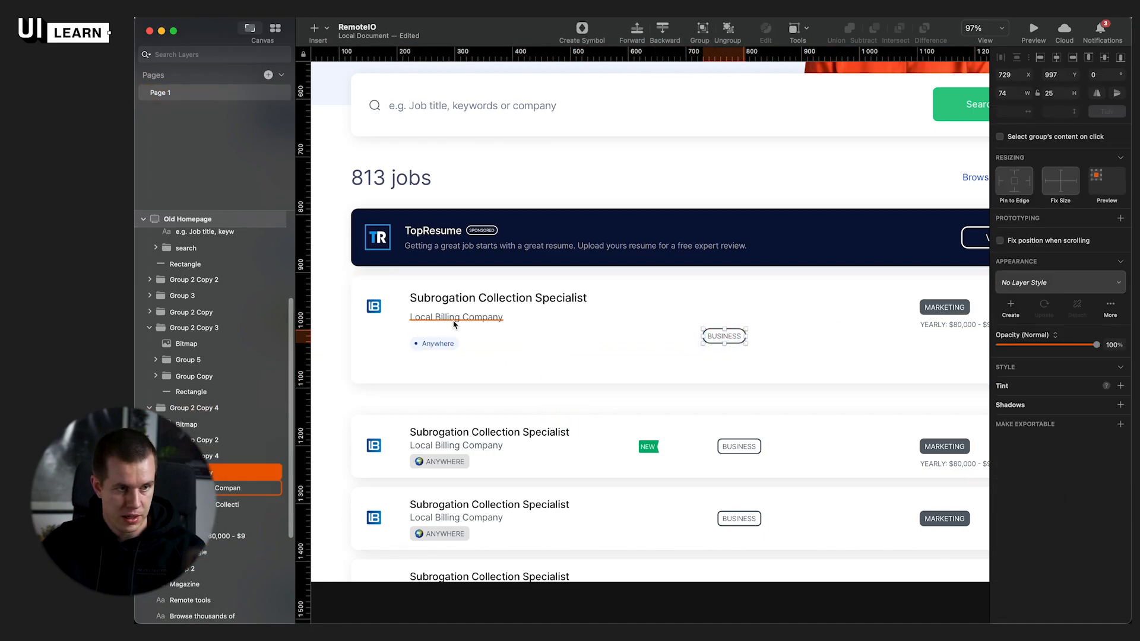
Step: Duplicate the Anywhere tag beside the original at X 318, Y 1011, and review the job cards' tags on the remote.io page in the browser
left_click_drag(438, 349, 490, 352, "alt")
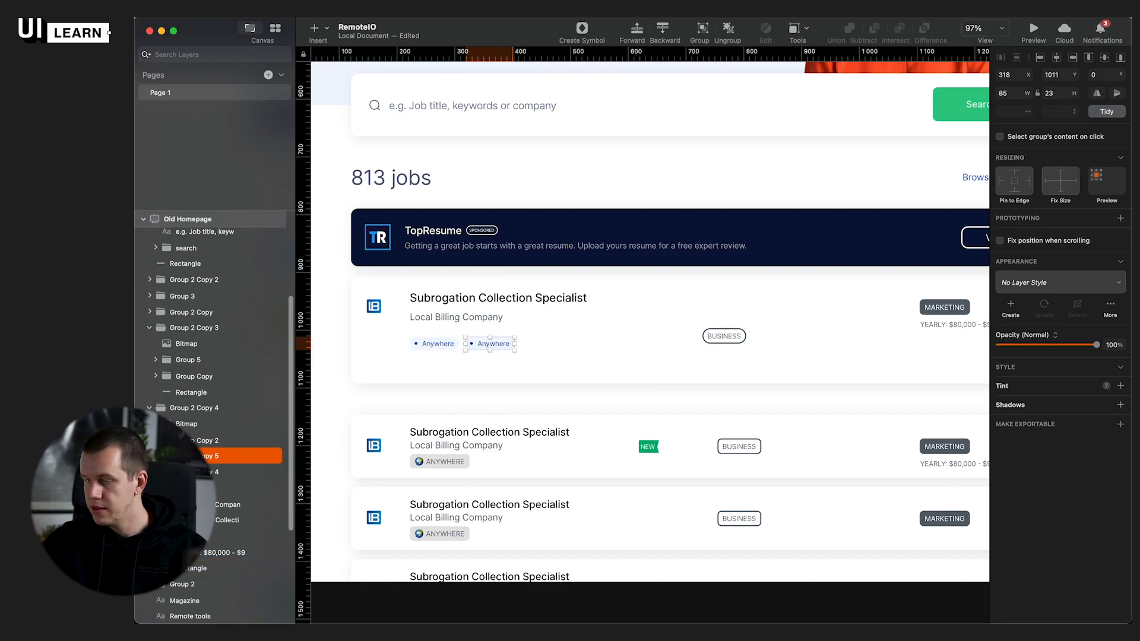
key("super+Tab")
scroll(840, 532, "down", 2)
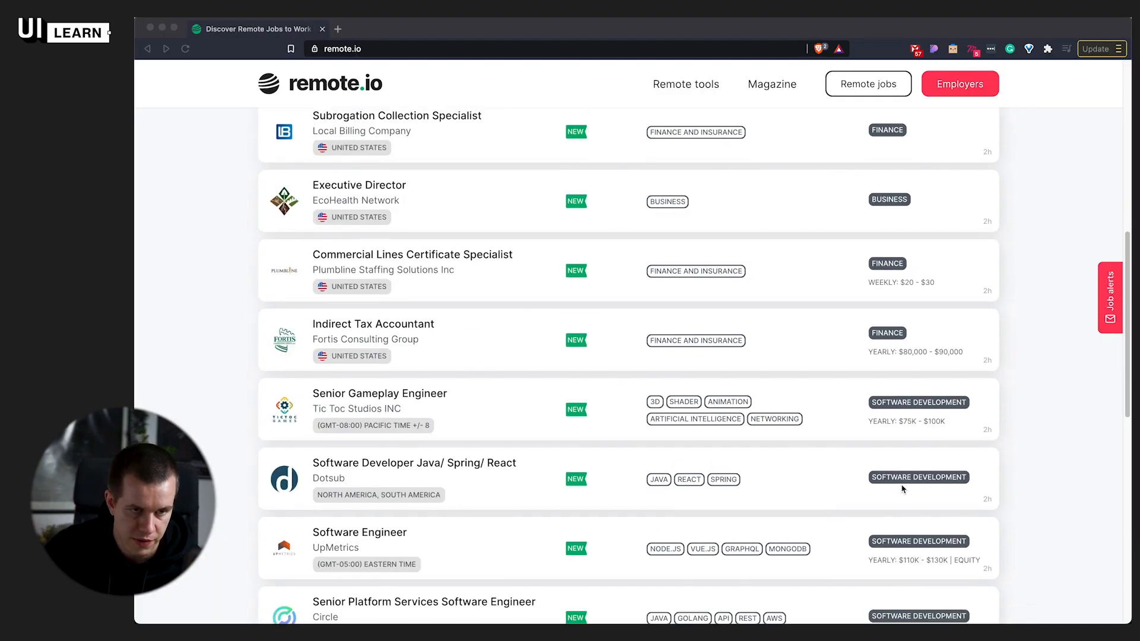
scroll(911, 551, "down", 4)
scroll(910, 460, "up", 7)
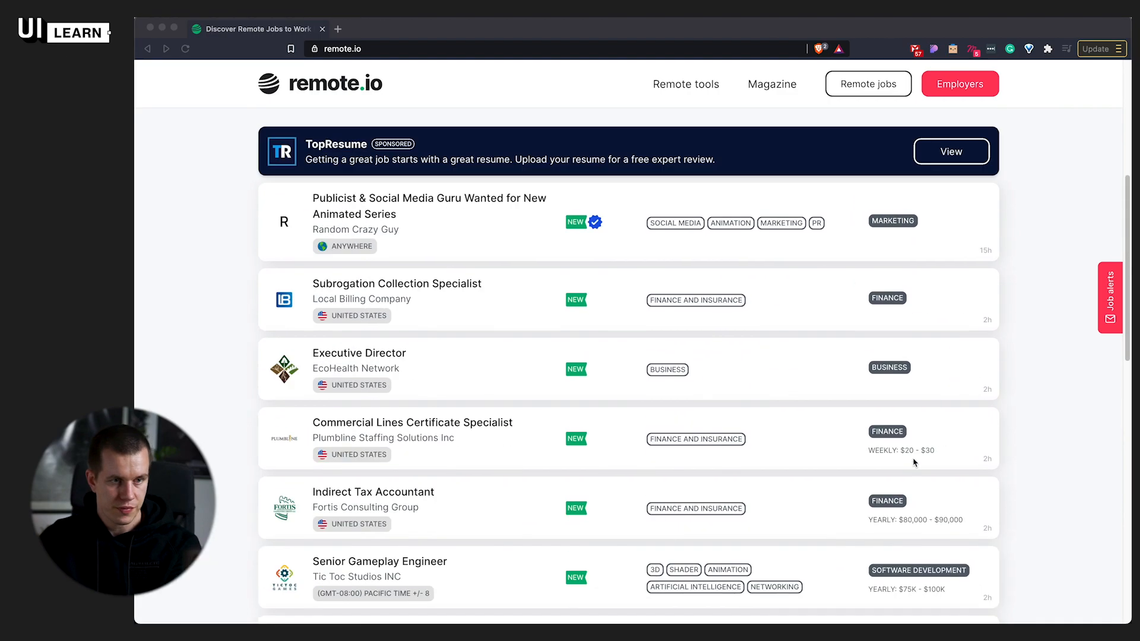
scroll(686, 541, "down", 5)
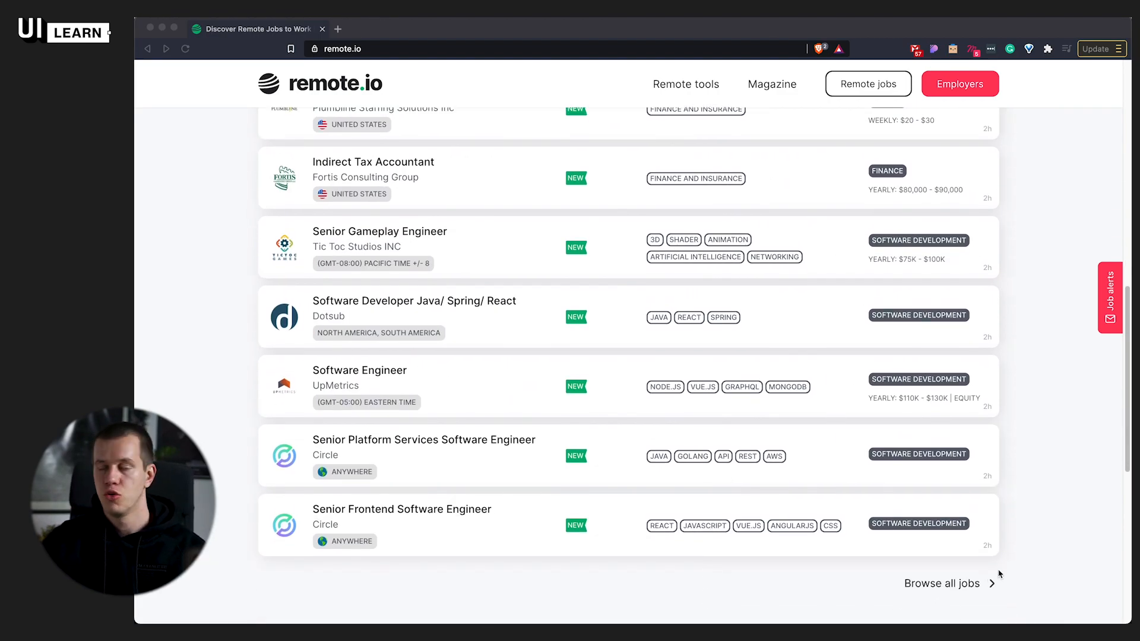
key("super+Tab")
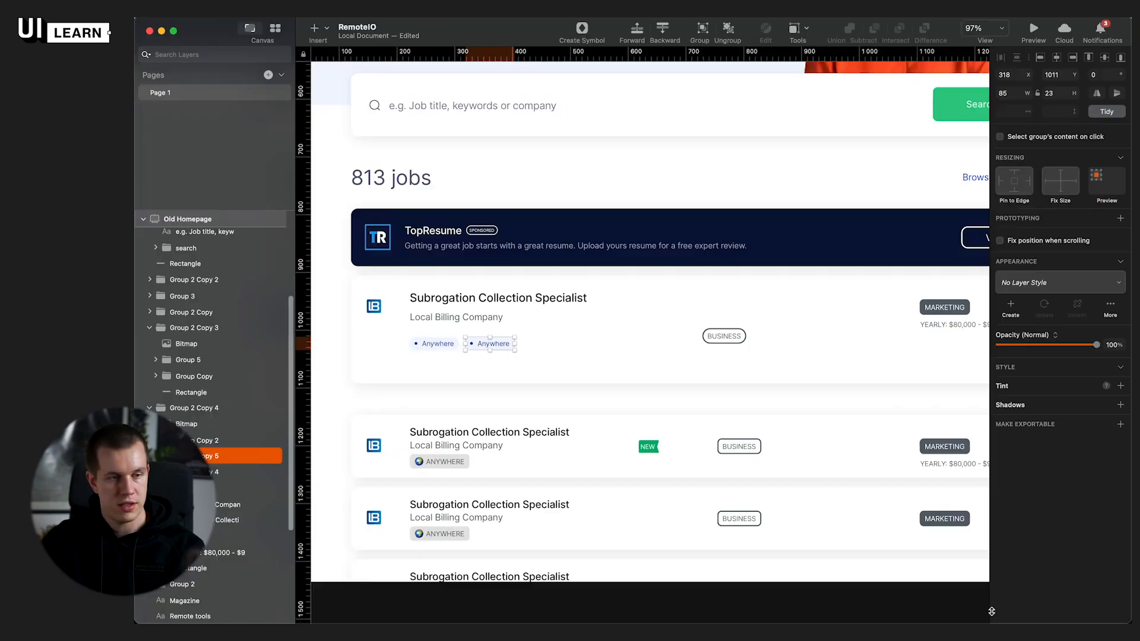
Step: Look over the homepage design in Sketch from the header and hero down to the first job card's tags
left_click(512, 407)
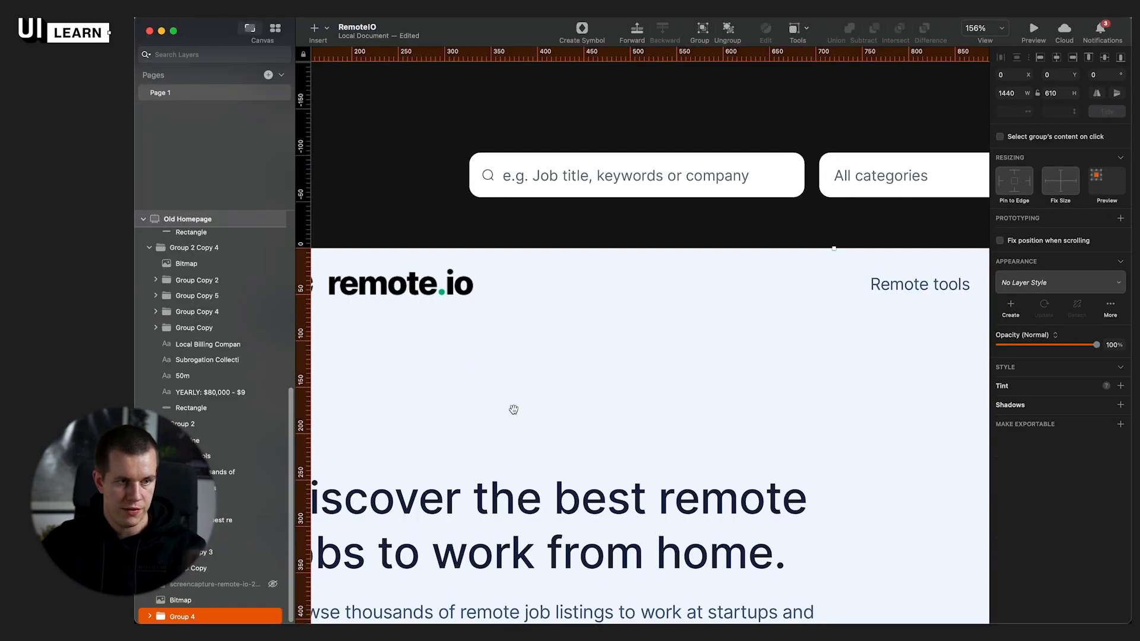
left_click_drag(511, 408, 89, 299)
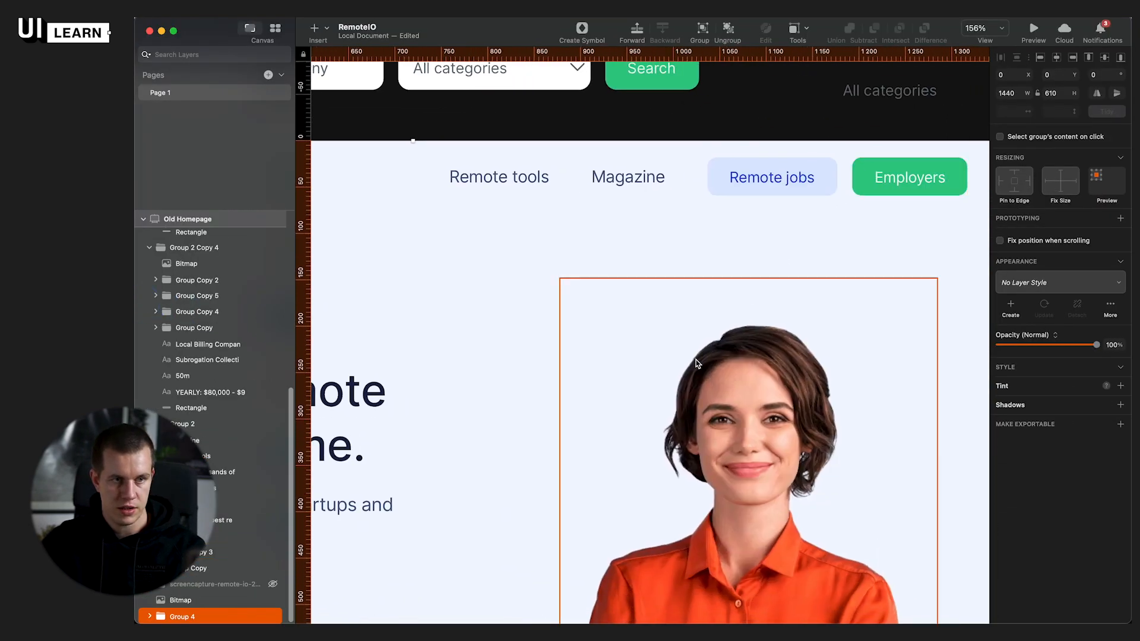
scroll(697, 364, "down", 5)
left_click_drag(646, 376, 797, 197)
left_click(746, 399)
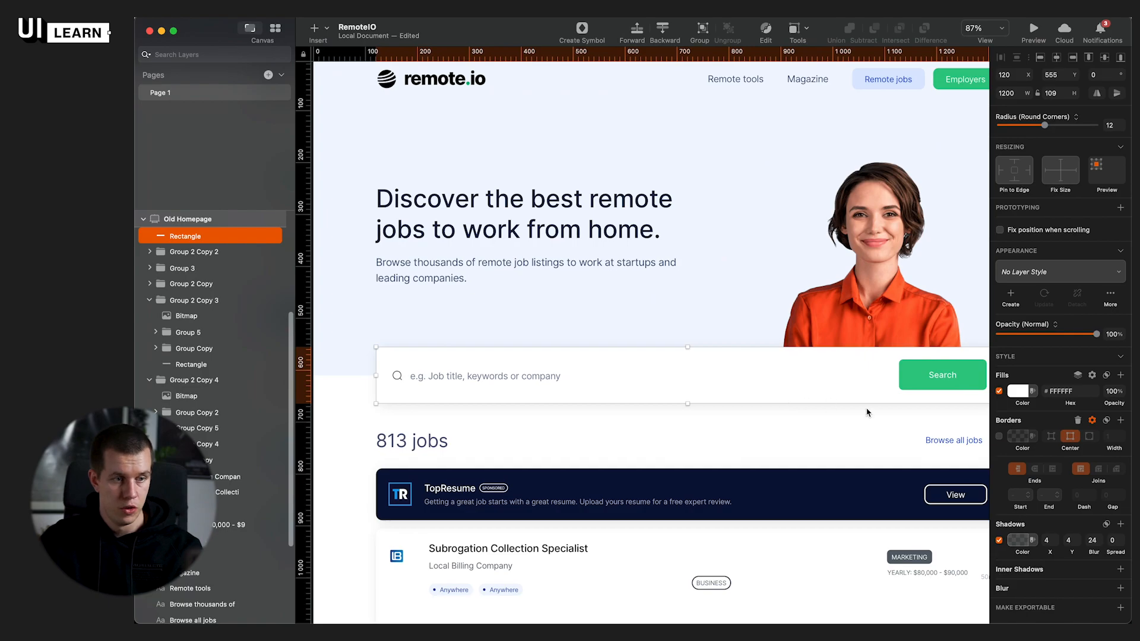
scroll(867, 412, "down", 5)
scroll(483, 265, "up", 6)
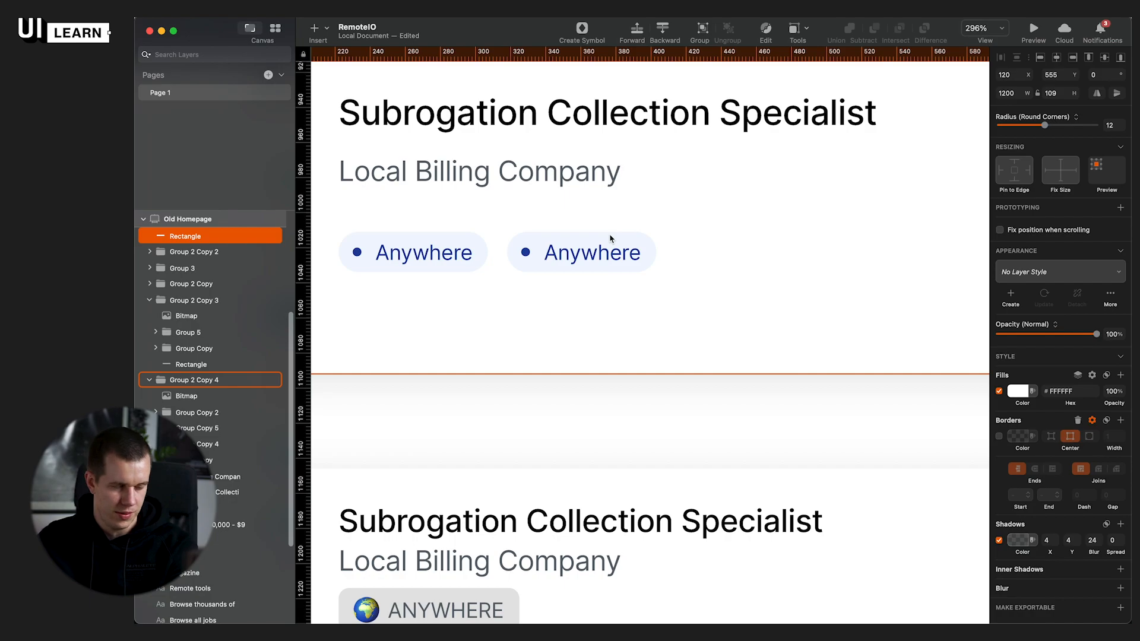
Step: Change the duplicated Anywhere tag's background fill to light purple F9F2FF with hue 273
left_click(594, 274)
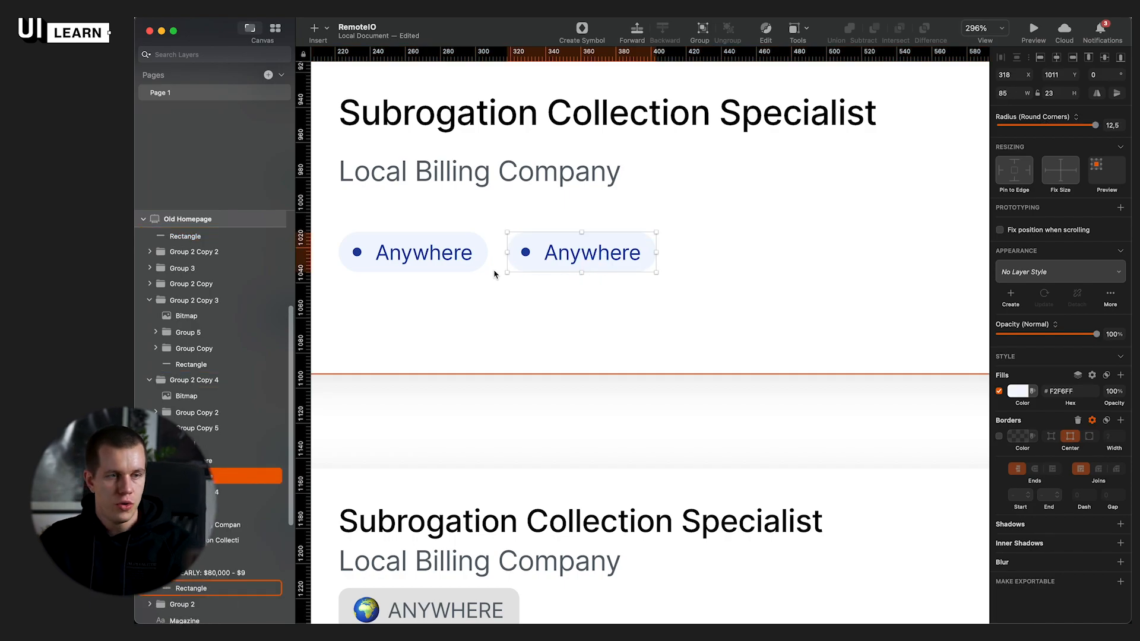
left_click(1016, 393)
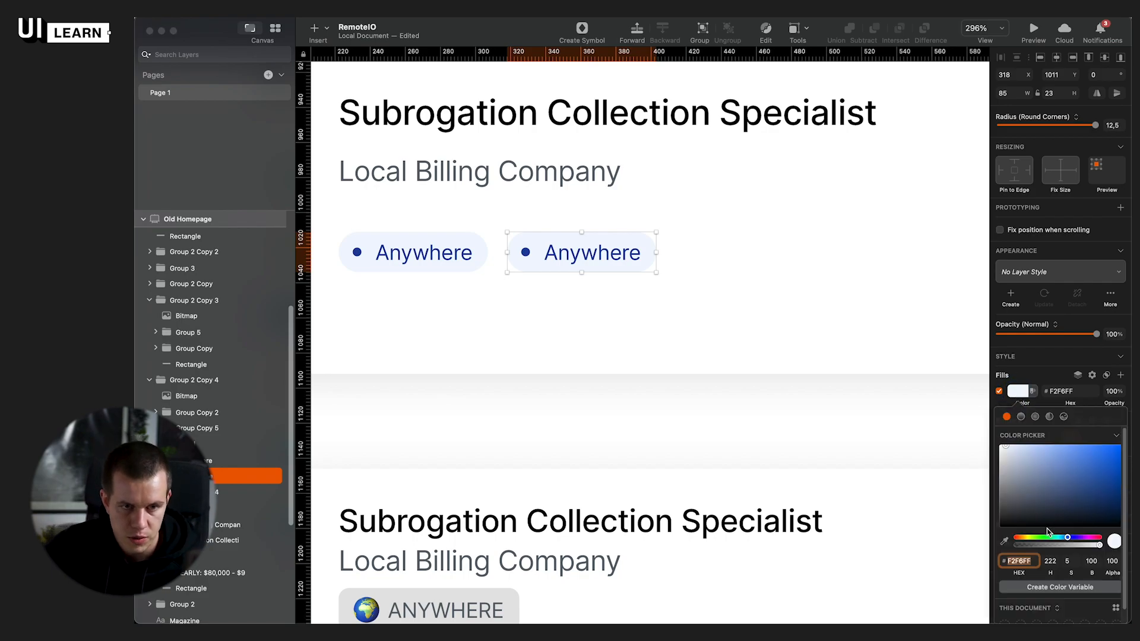
left_click_drag(1067, 541, 1080, 540)
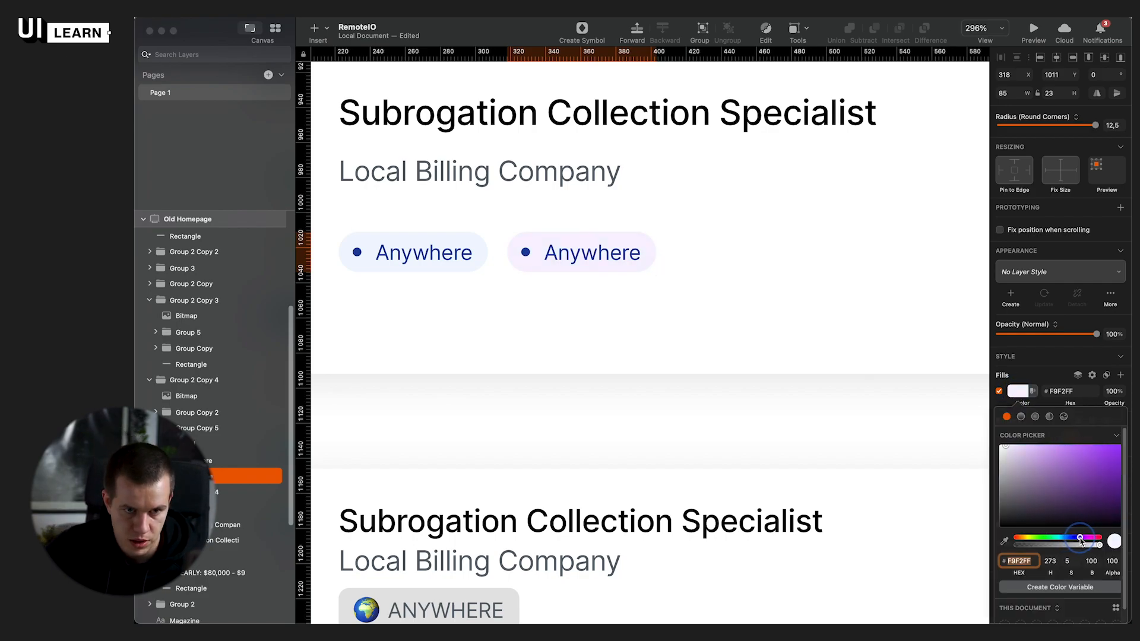
left_click(1051, 564)
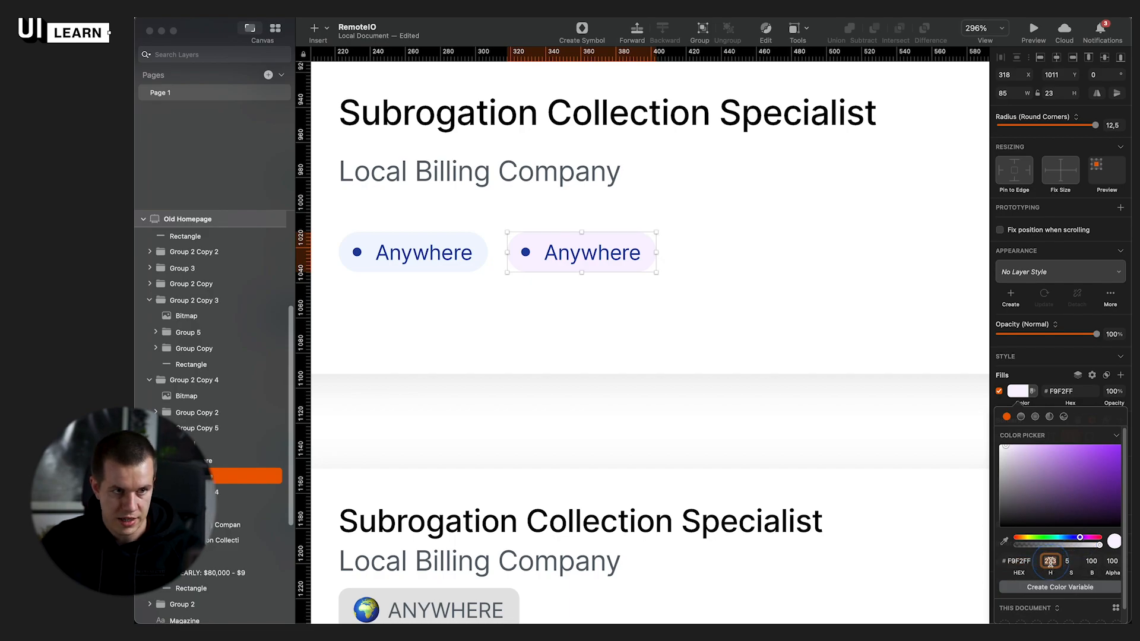
Step: Recolour the second tag's Anywhere label purple by setting its text hue to 273
left_click(585, 265)
left_click(525, 252, "shift")
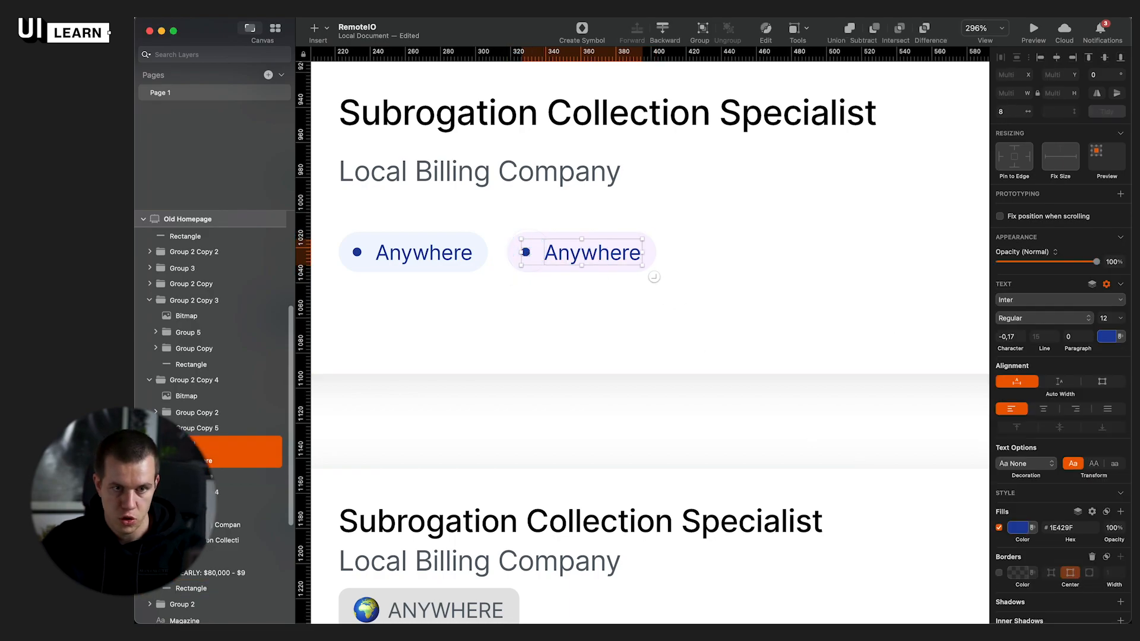
left_click(1106, 337)
key("Return")
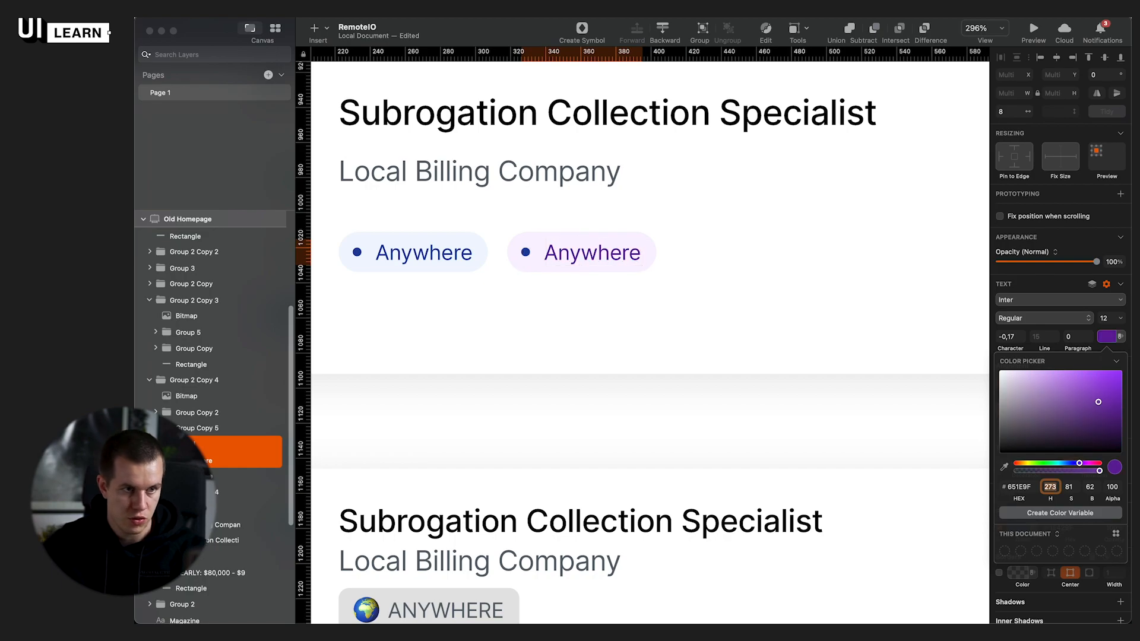
key("ctrl+c")
left_click(550, 246)
left_click(602, 336)
Step: Change the second tag's dot fill to the matching purple with hue 273 and check both tags in the card
scroll(532, 223, "up", 10)
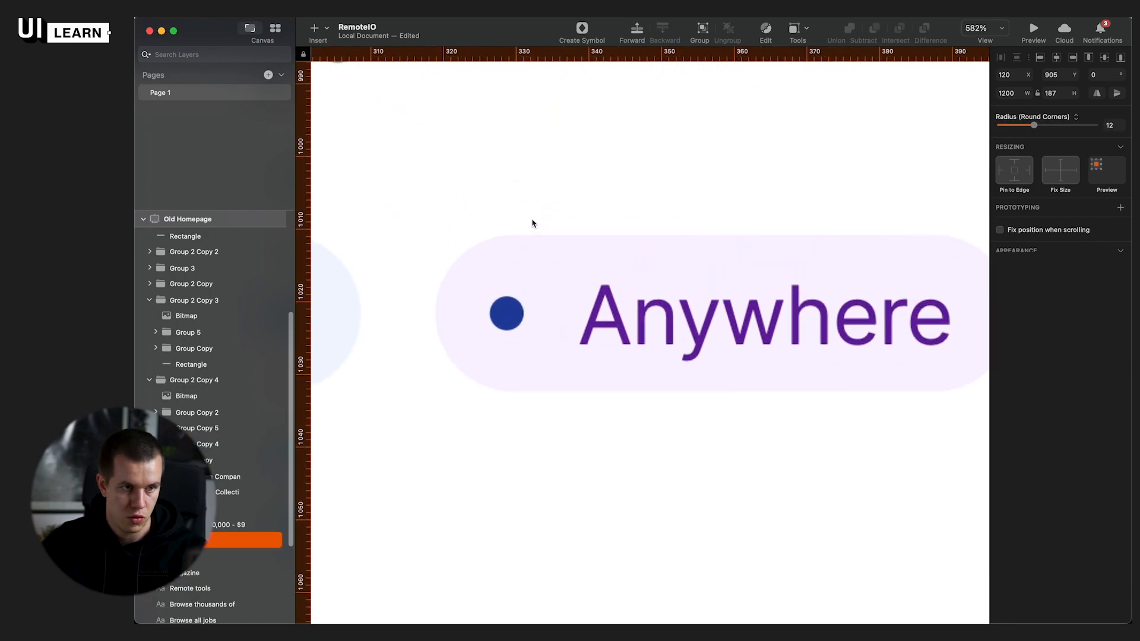
left_click(489, 407, "super")
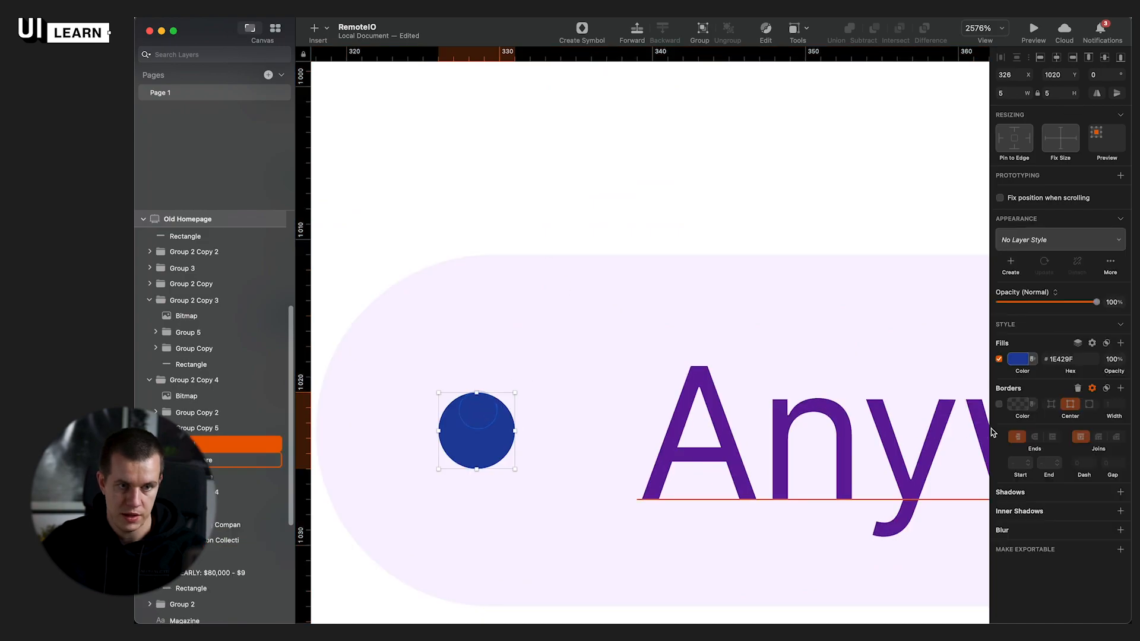
left_click(1016, 360)
type("273")
key("Tab")
type("273")
key("Return")
scroll(754, 466, "down", 10)
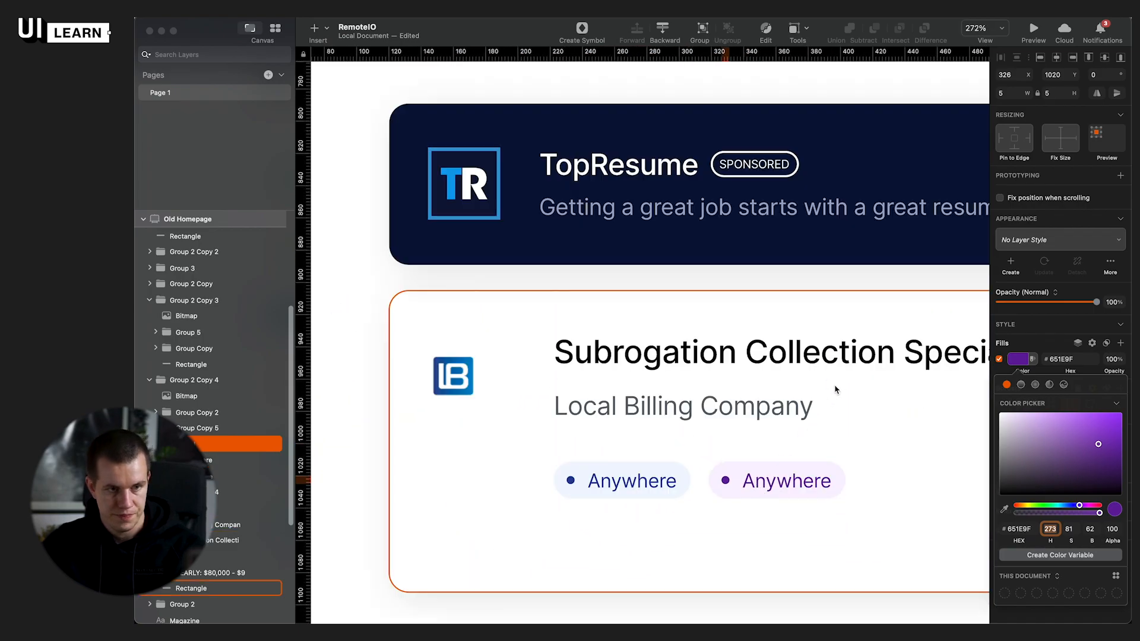
left_click(828, 410)
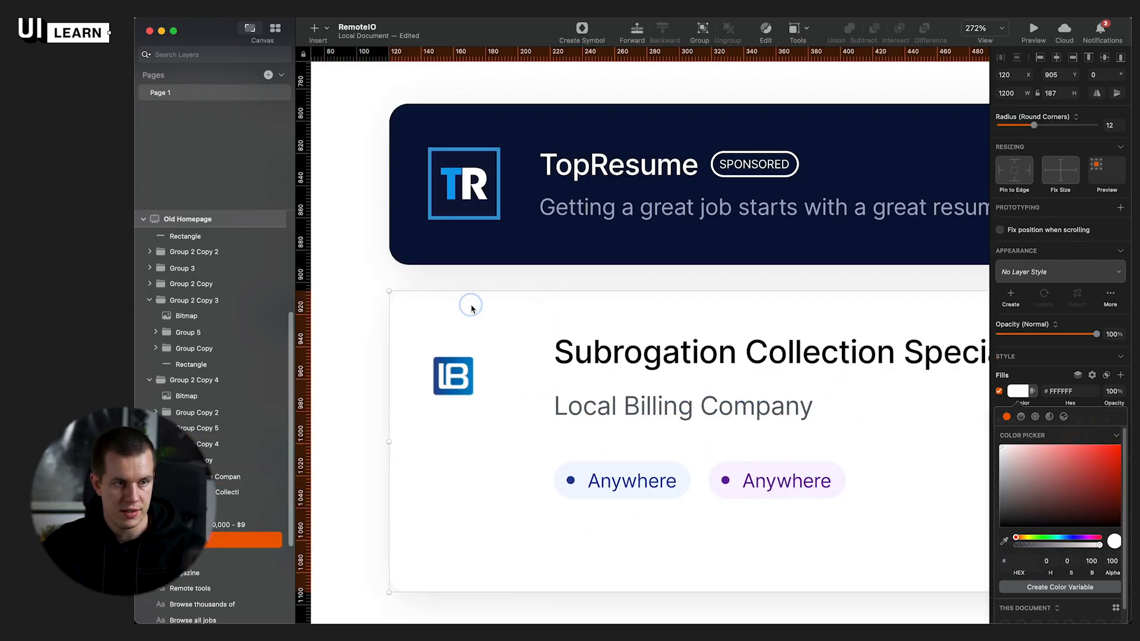
scroll(472, 308, "down", 6)
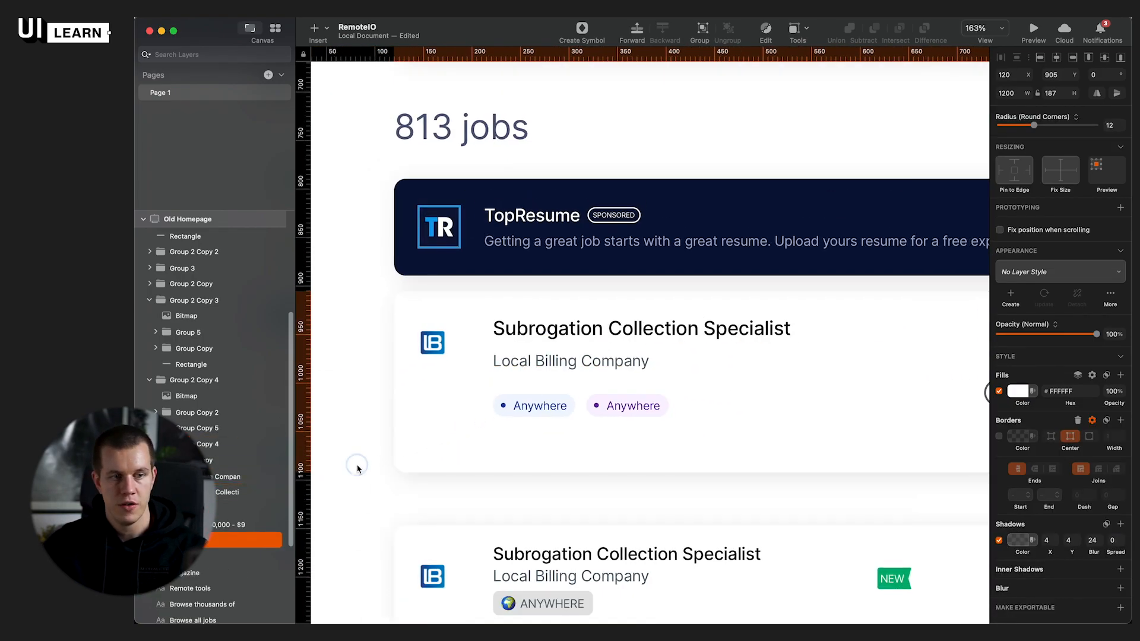
left_click(357, 468)
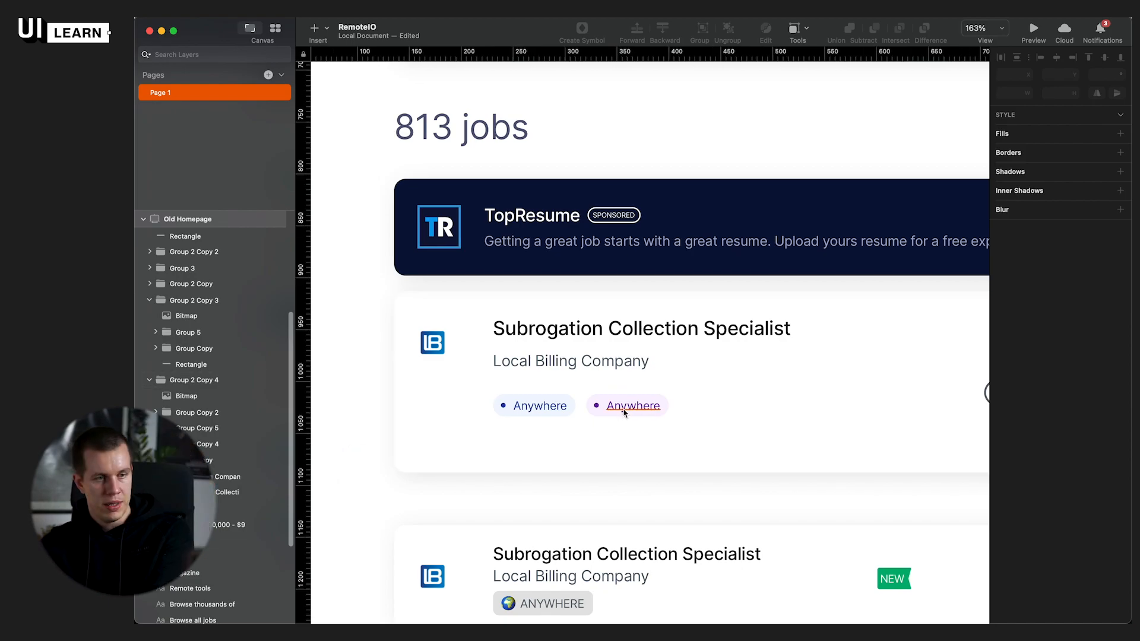
Step: Delete the dot from the purple tag and shift its Anywhere label left to X 327
scroll(596, 405, "up", 5)
left_click(568, 403)
key("Delete")
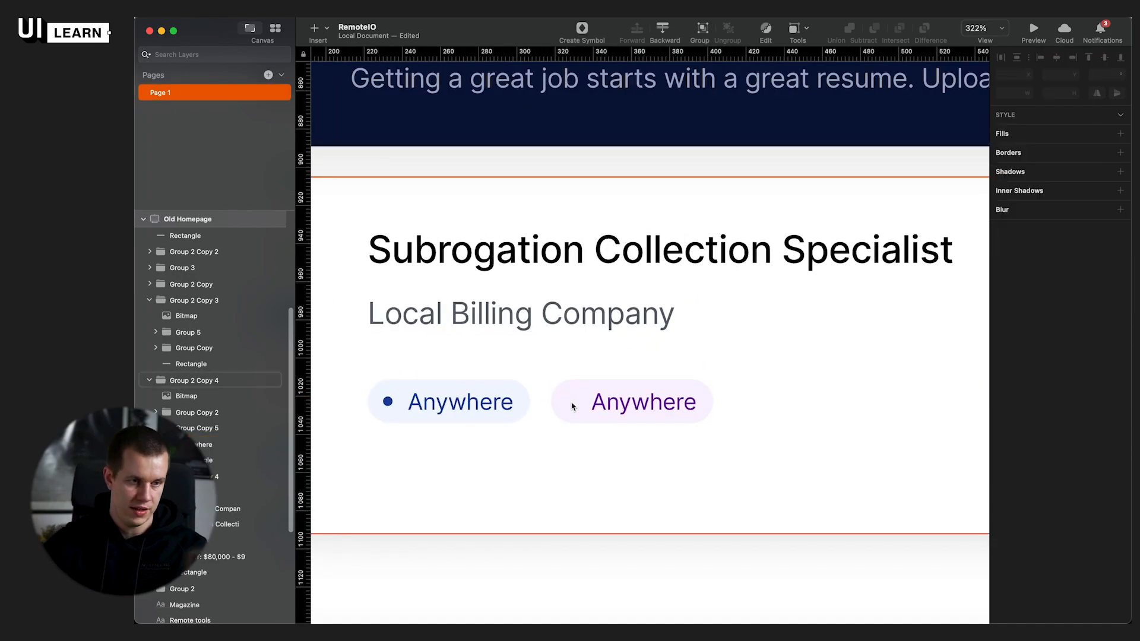
left_click_drag(636, 412, 617, 413)
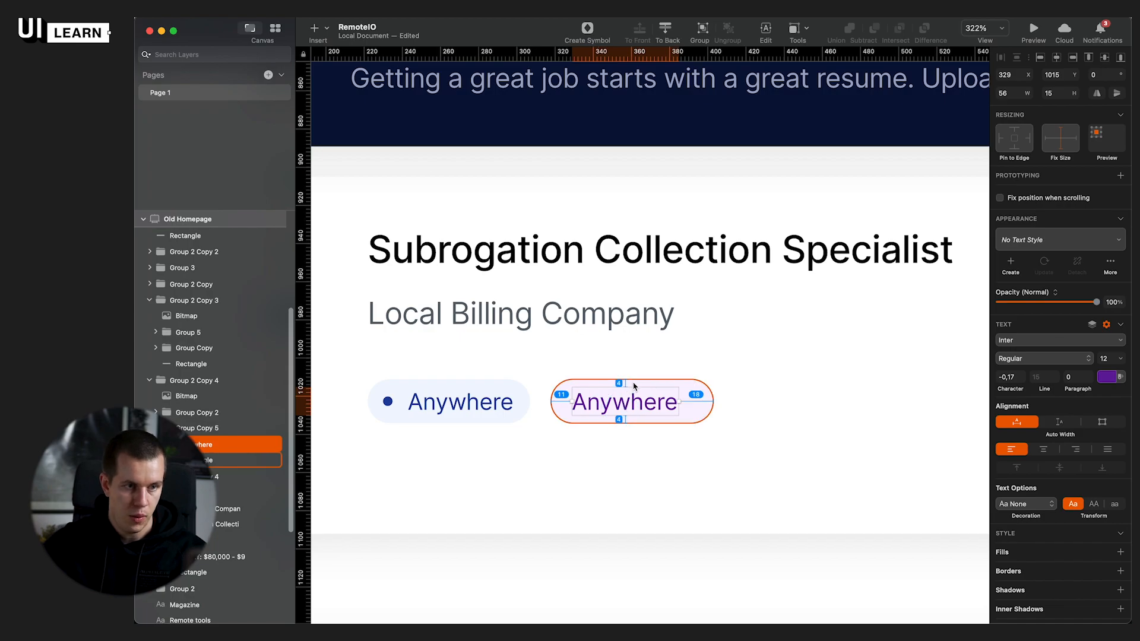
key("Left")
key("Left")
key("Left")
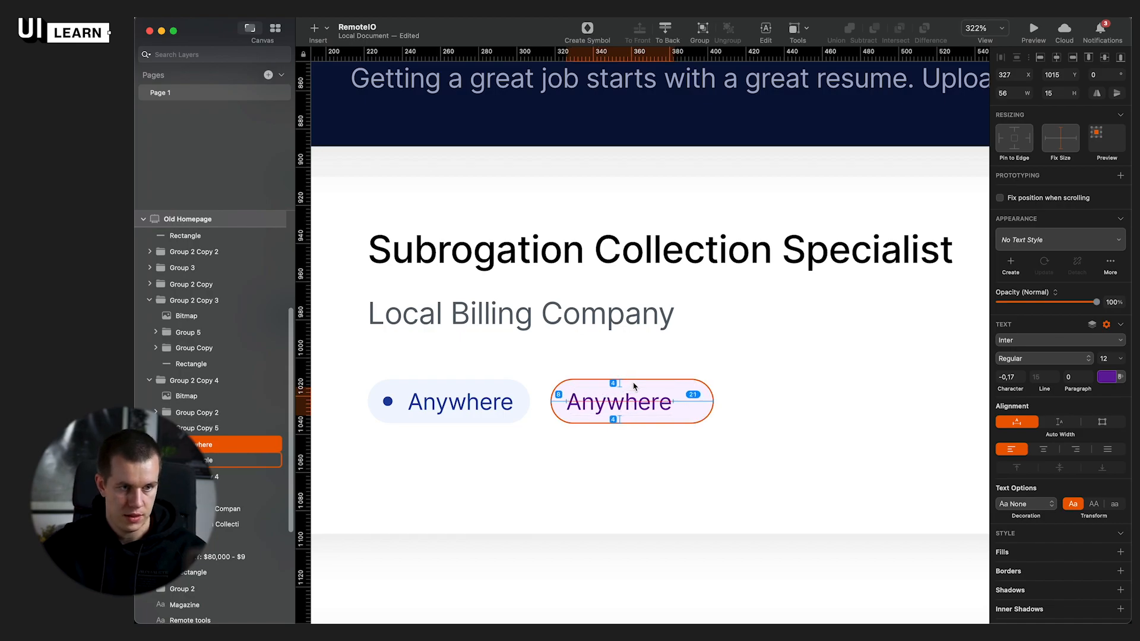
Step: Move the blue tag's dot closer to its label at X 233 and place the purple tag's label at X 330
left_click(387, 402)
left_click(388, 401)
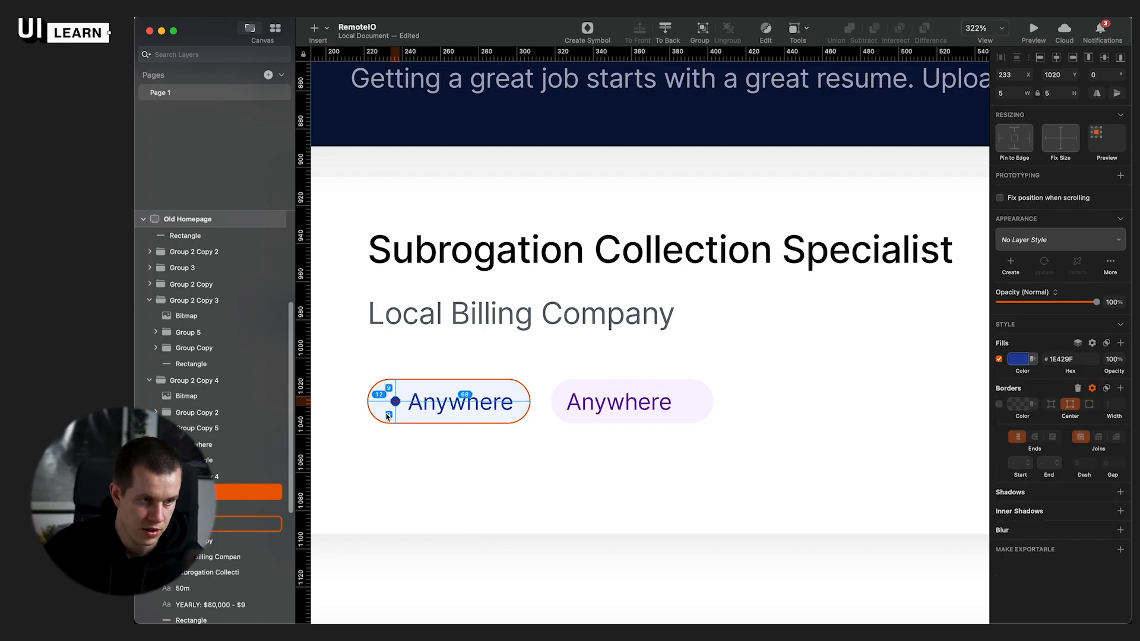
left_click(574, 499)
left_click(598, 402)
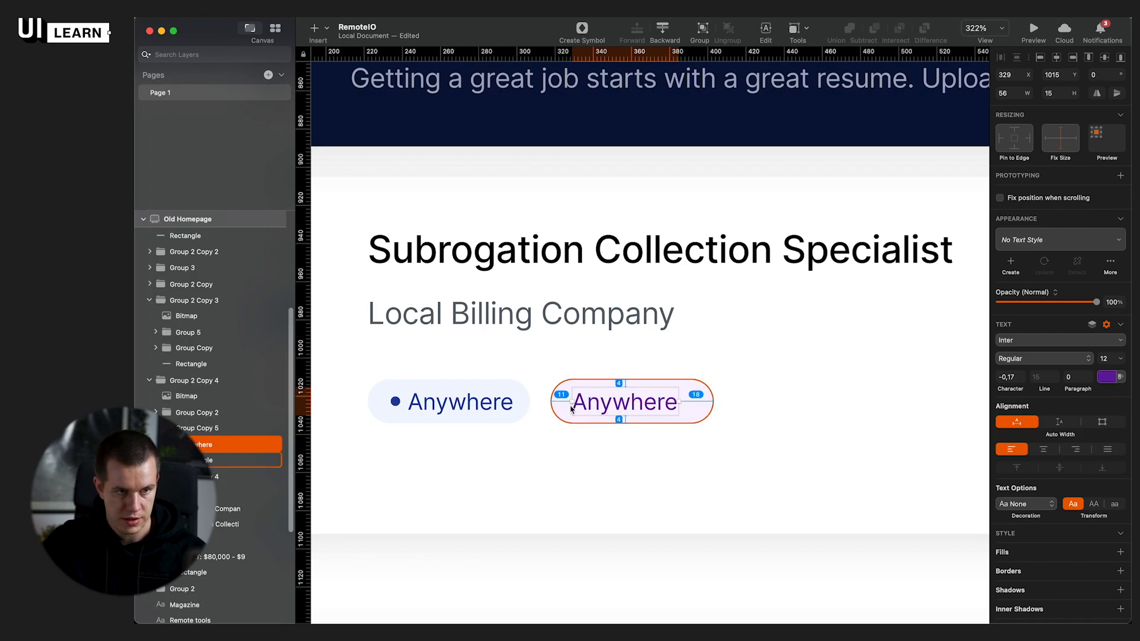
key("Right")
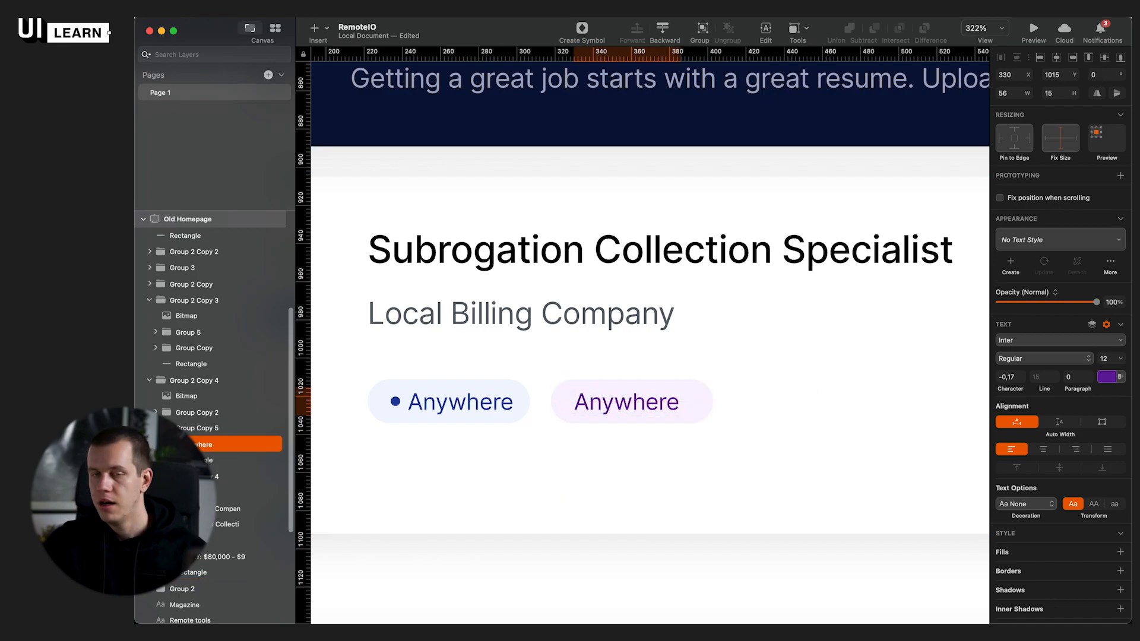
Step: Copy the MARKETING text from the dark tag in the first job card
scroll(763, 421, "down", 5)
scroll(727, 493, "right", 10)
scroll(728, 493, "down", 3)
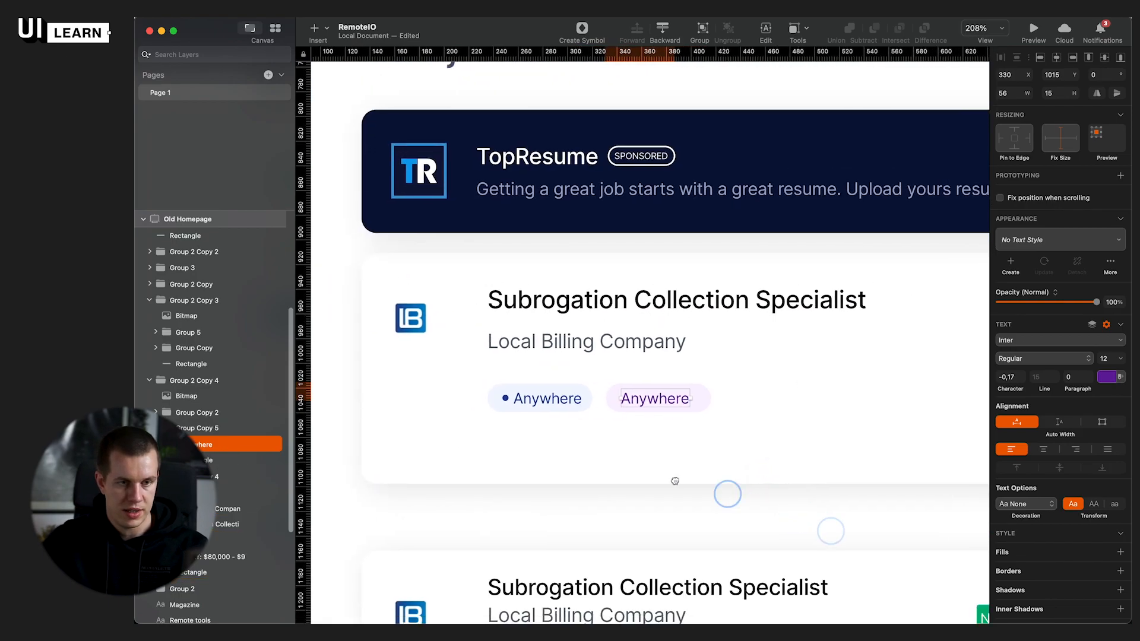
left_click(959, 169)
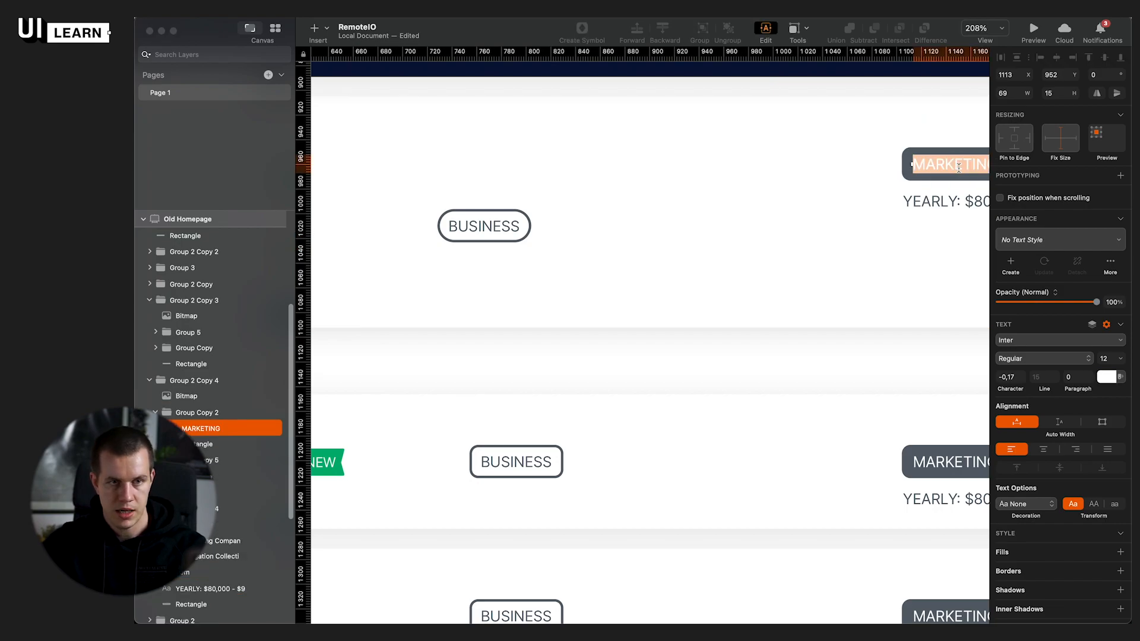
left_click(695, 385)
Step: Replace the purple tag's Anywhere label with "Marketing"
scroll(742, 332, "left", 10)
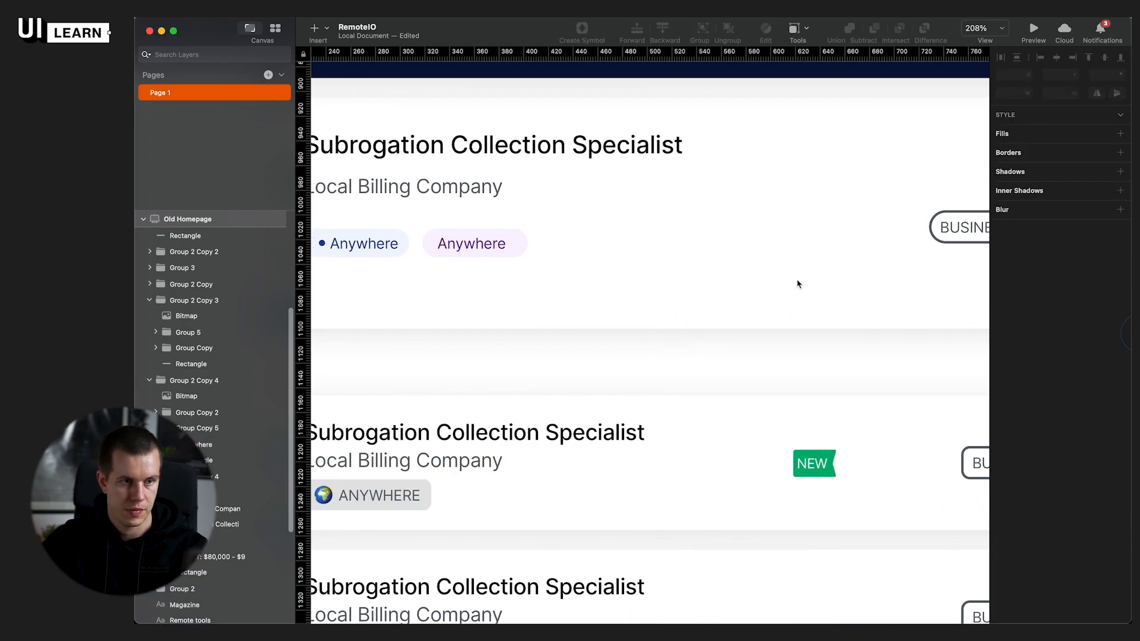
left_click(456, 240)
double_click(456, 238)
key("super+v")
key("Escape")
double_click(457, 239)
type("M")
key("Escape")
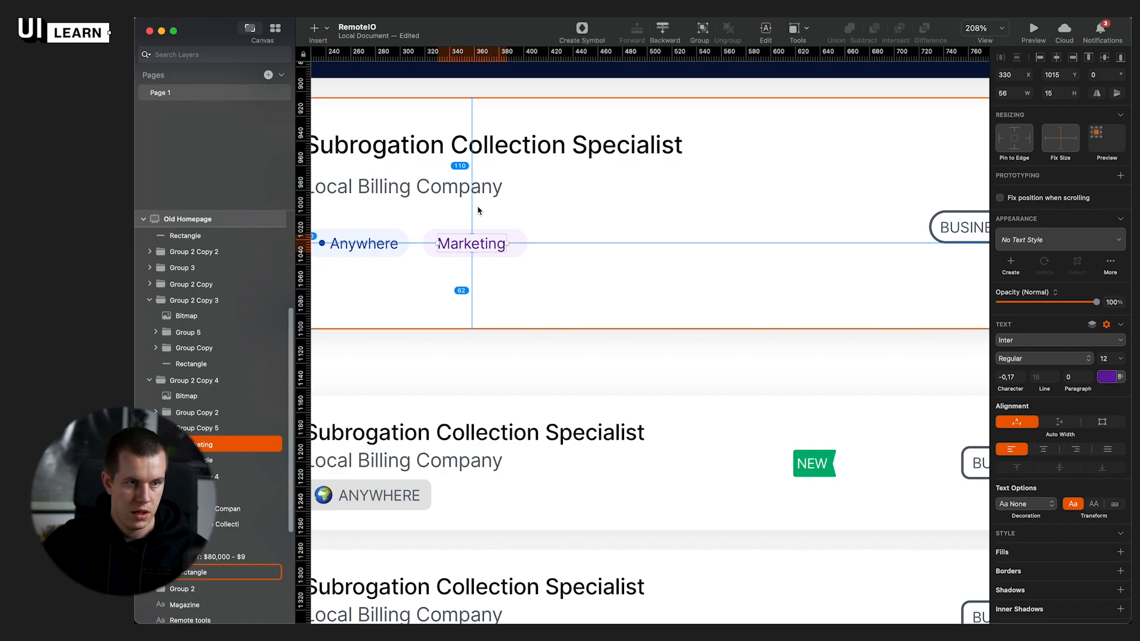
Step: Set the width of the purple Marketing tag's background to 80 px
left_click(522, 245)
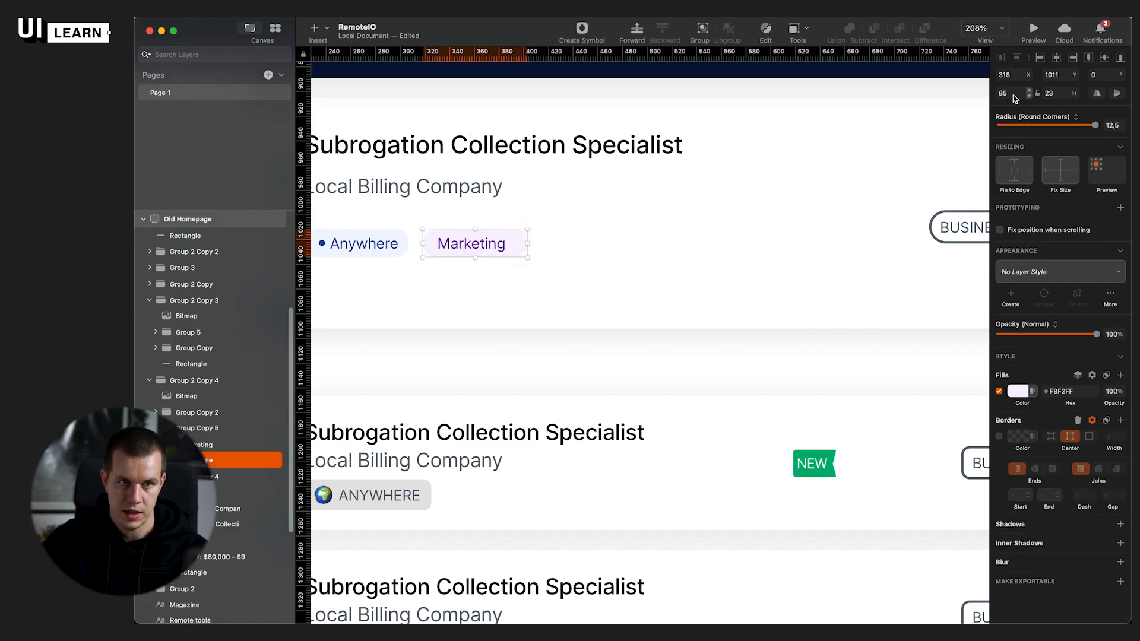
scroll(679, 339, "down", 3)
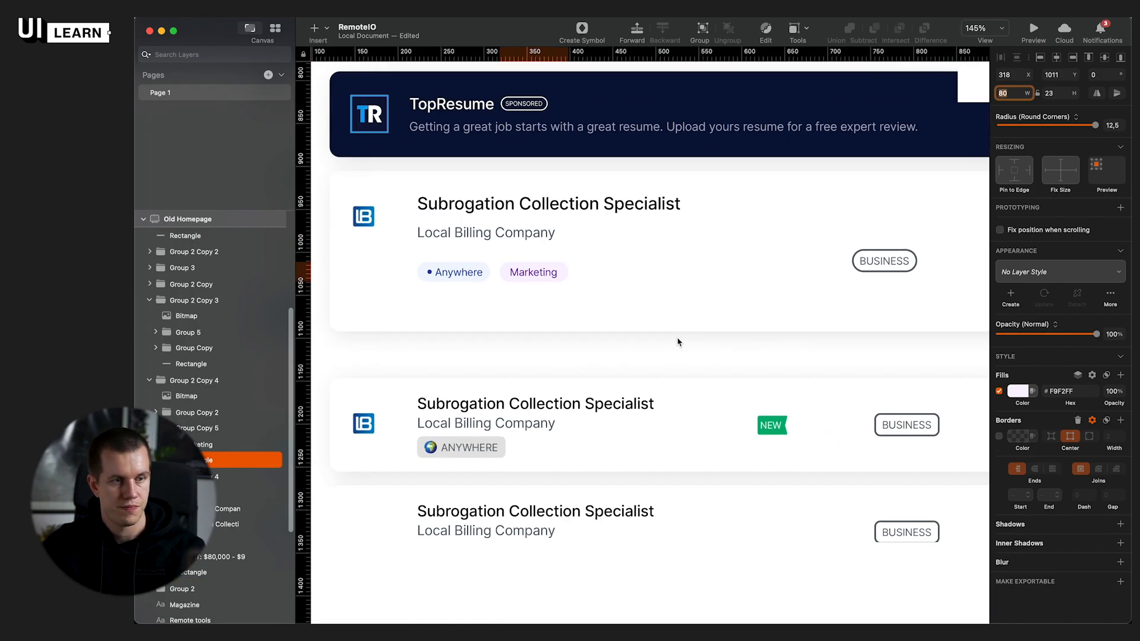
left_click(671, 359)
left_click_drag(742, 353, 721, 374)
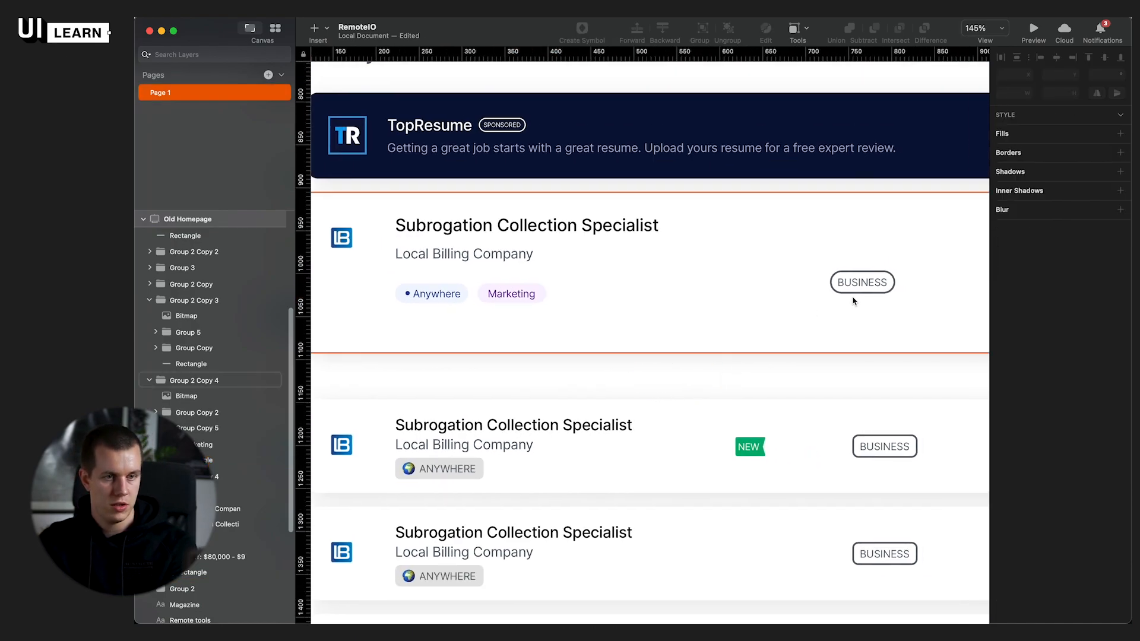
Step: Select the first job card's group and examine it within the whole job list
left_click(870, 282)
left_click_drag(806, 369, 618, 379)
scroll(632, 376, "down", 5)
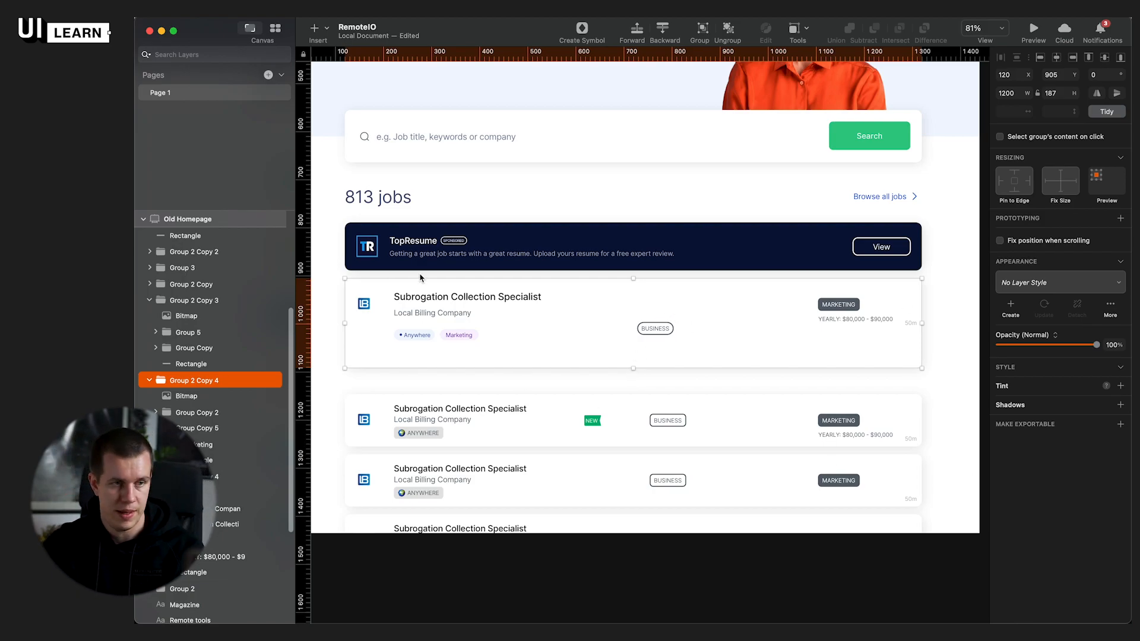
Step: Switch to IconJar, continuing its trial, and search all icon sets for "money"
double_click(404, 313)
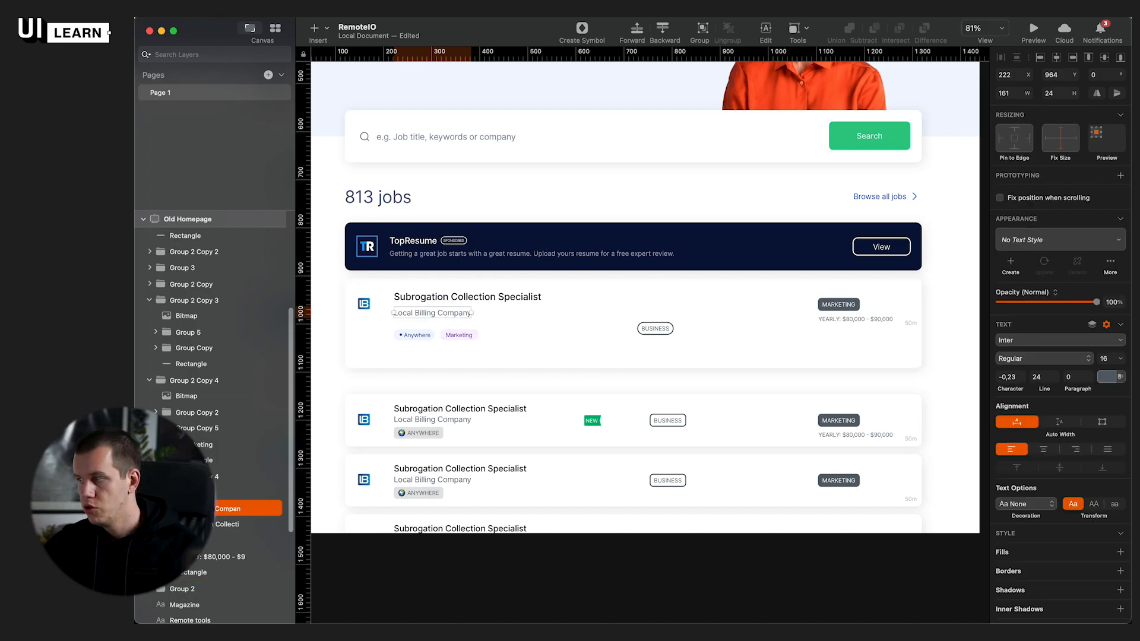
scroll(318, 285, "up", 5)
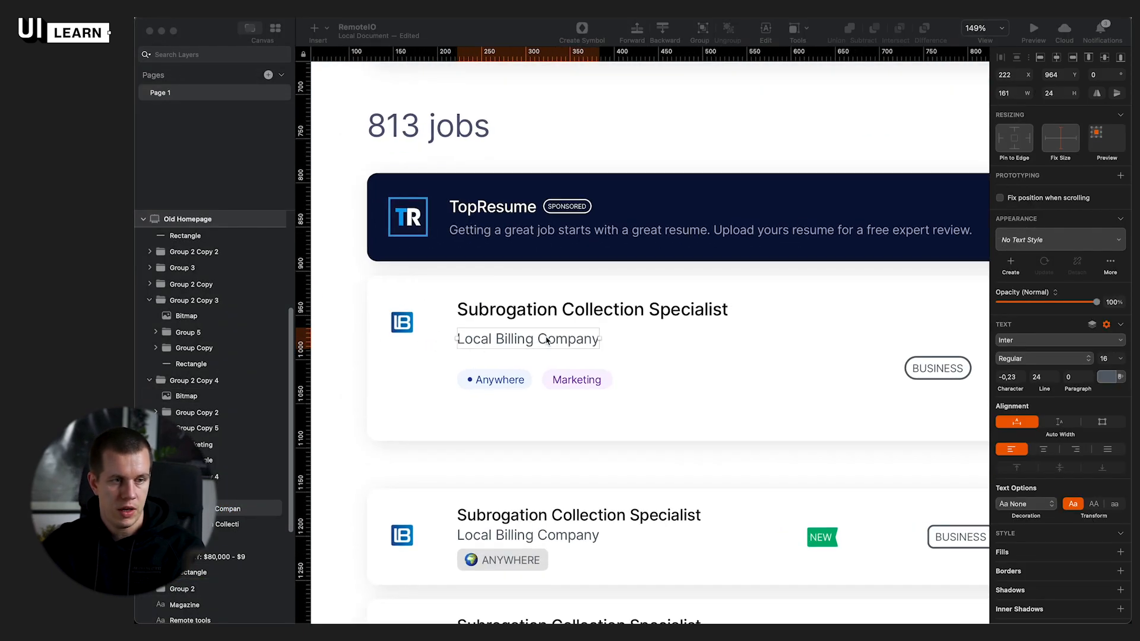
left_click(856, 458)
key("super+space")
type("i")
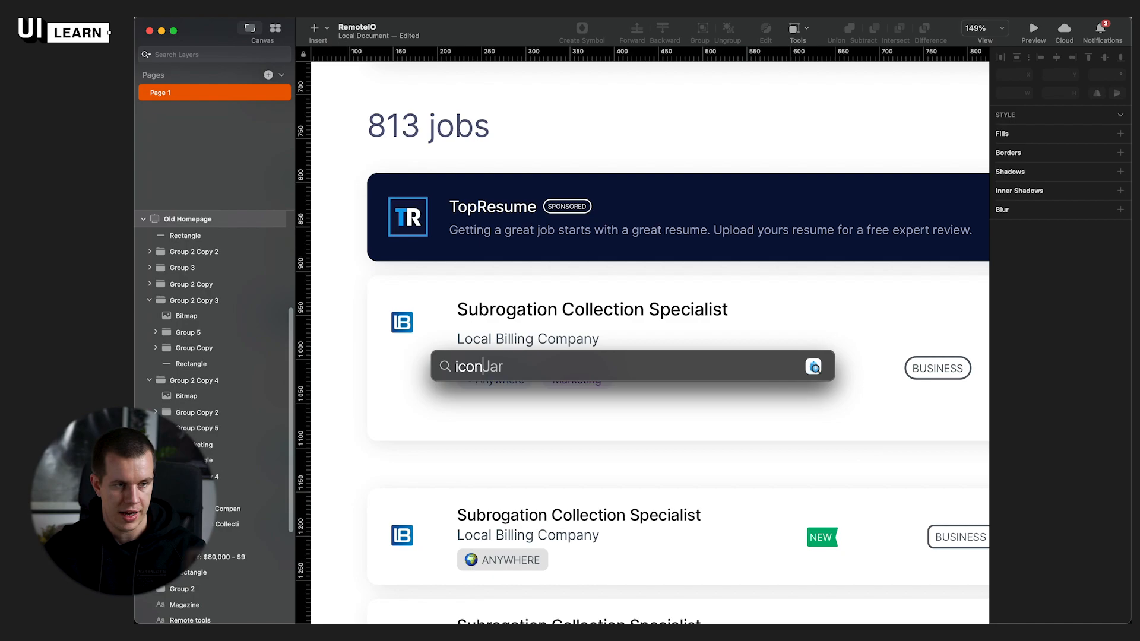
type("con")
key("Return")
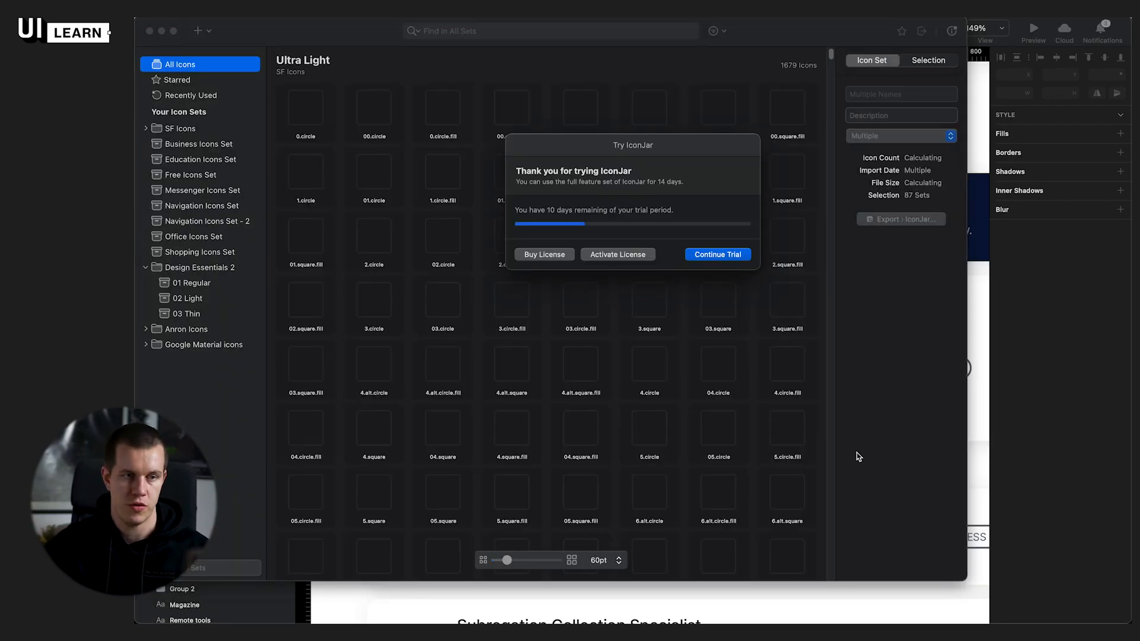
left_click(717, 255)
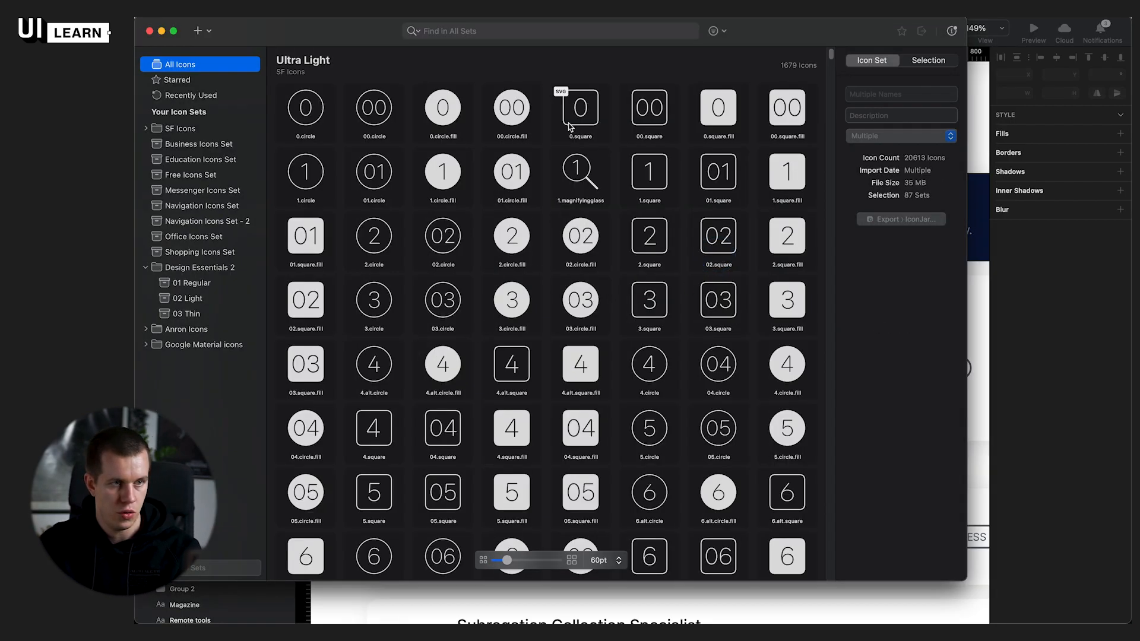
left_click(513, 33)
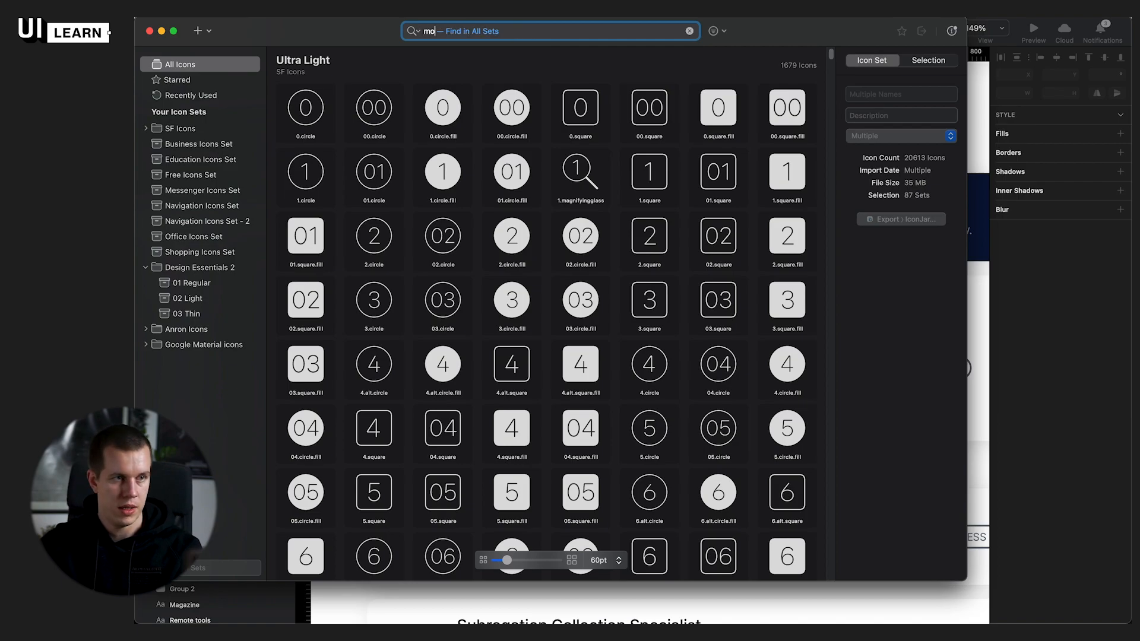
key("Return")
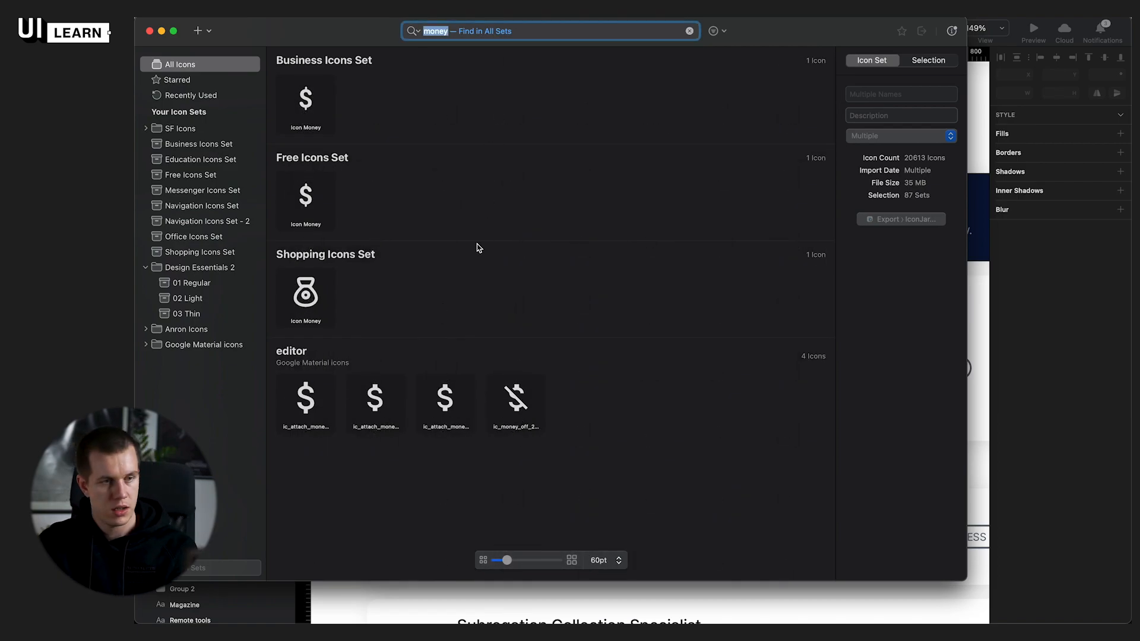
Step: Switch back to the design and move the first card's yearly salary text beside the company name
left_click(1028, 395)
left_click_drag(788, 423, 167, 425)
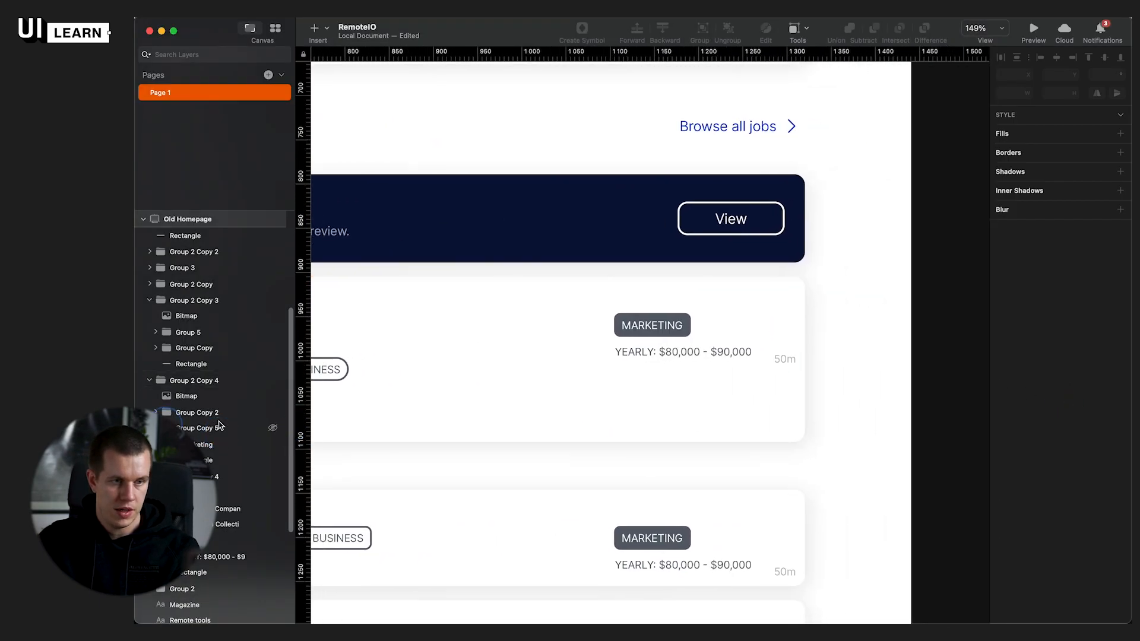
left_click_drag(483, 479, 683, 449)
left_click_drag(878, 326, 361, 317)
left_click_drag(393, 367, 800, 340)
left_click_drag(732, 279, 717, 273)
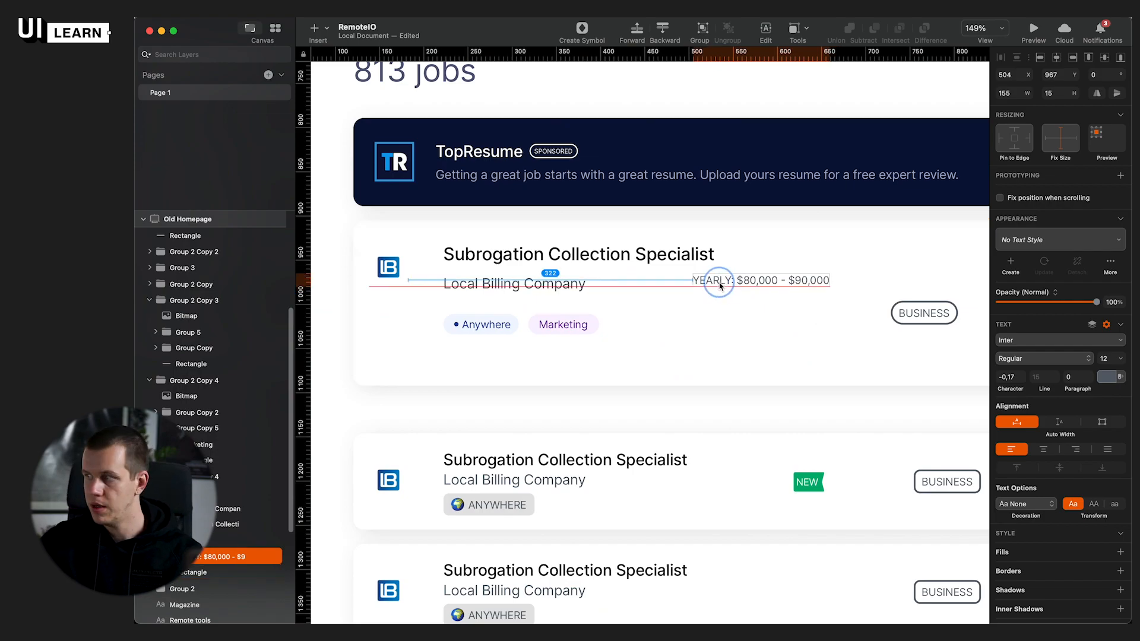
Step: Set the first card's company name to Medium weight and recolour it a bluer, lighter slate
key("super+Tab")
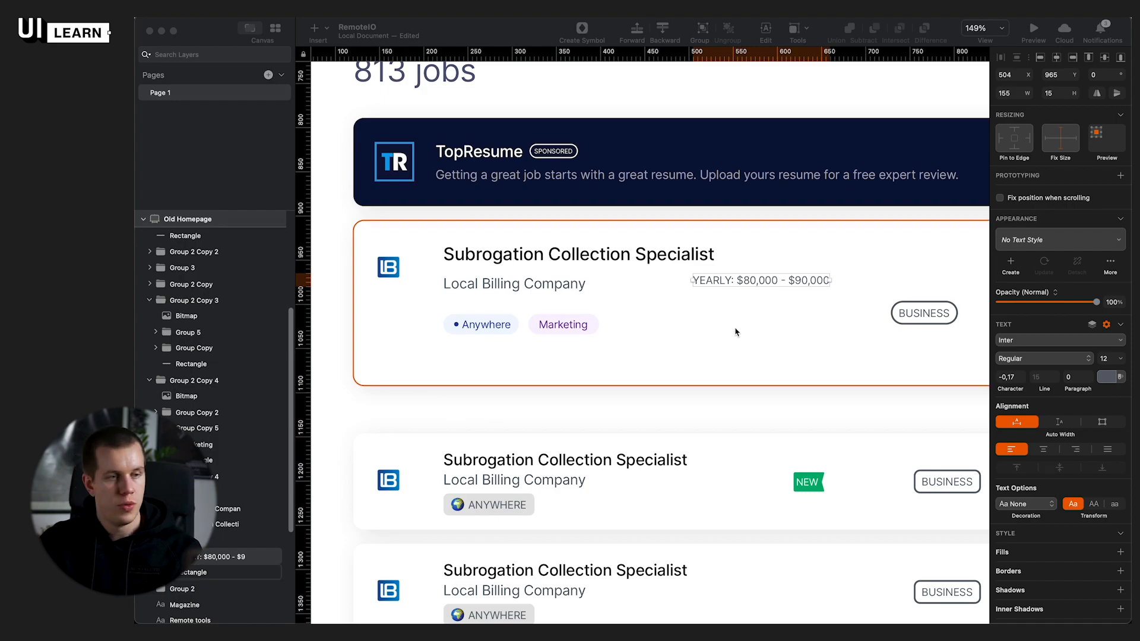
left_click(481, 282)
left_click(1013, 353)
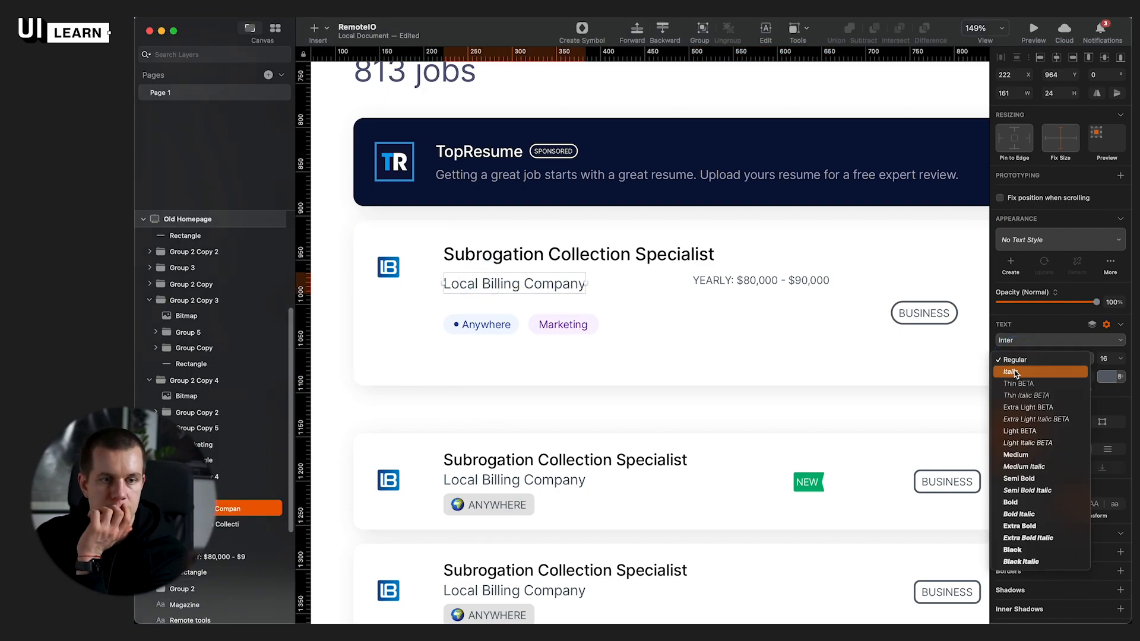
left_click(1038, 455)
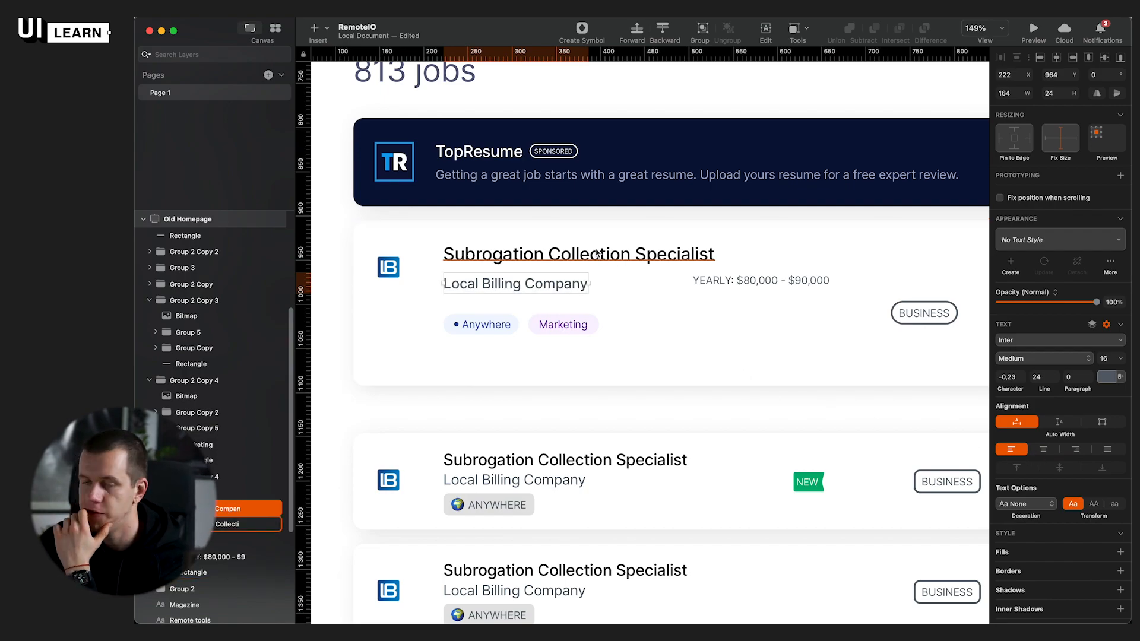
left_click(1107, 378)
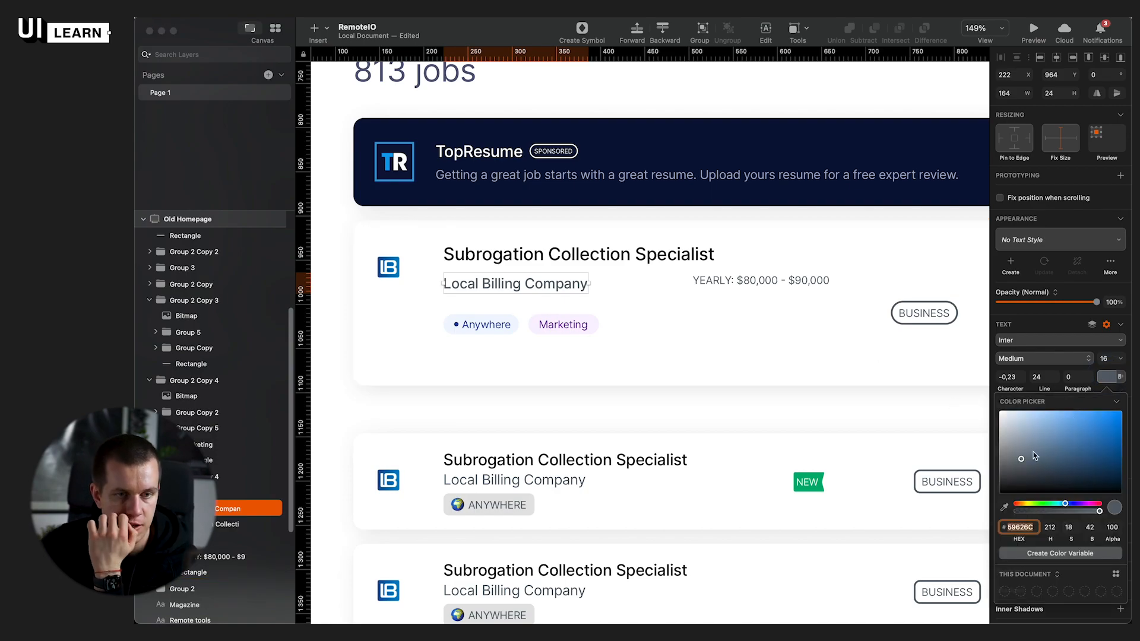
left_click_drag(1021, 454, 1010, 444)
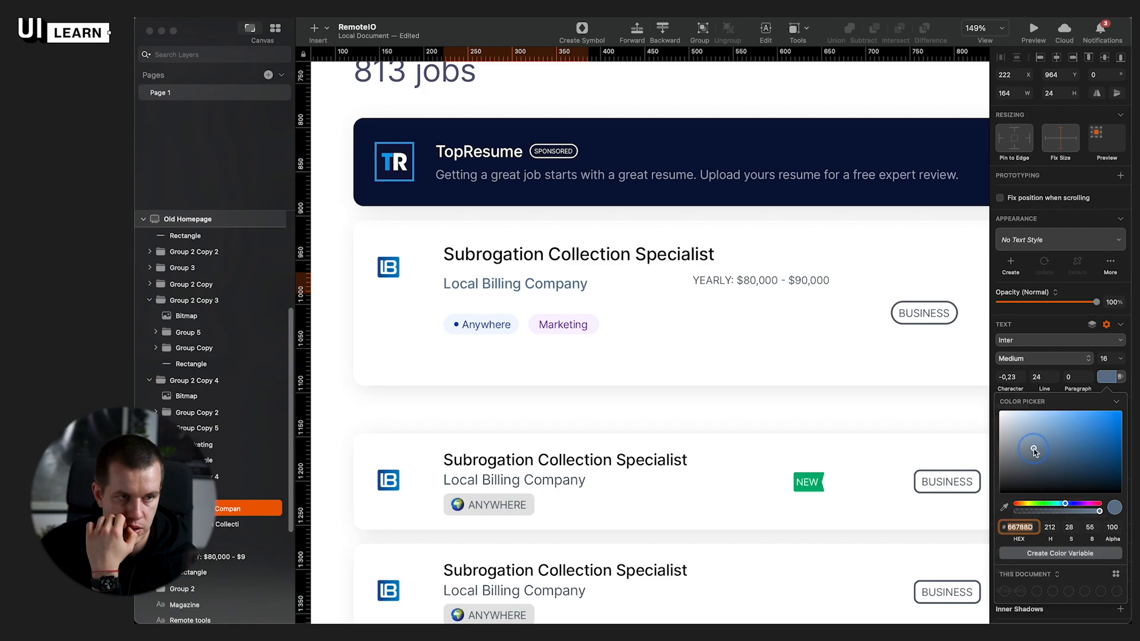
Step: Check the first card's job title font weight and examine the card within the job list
left_click(641, 256)
left_click(1031, 359)
left_click(1033, 266)
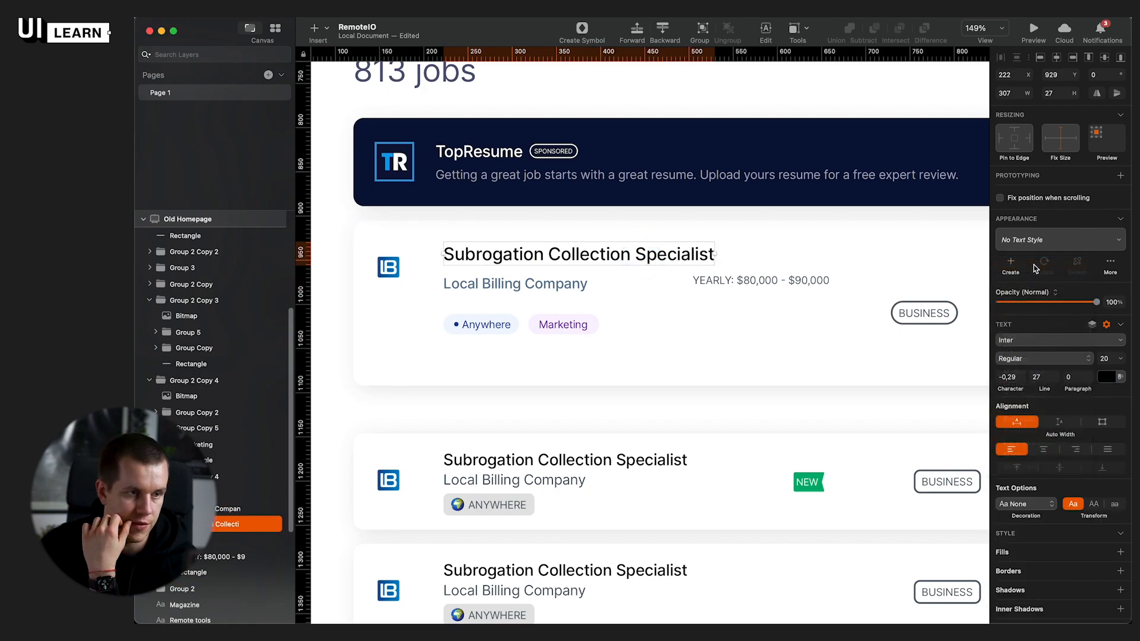
left_click(757, 422)
scroll(766, 415, "down", 5)
scroll(656, 427, "up", 5)
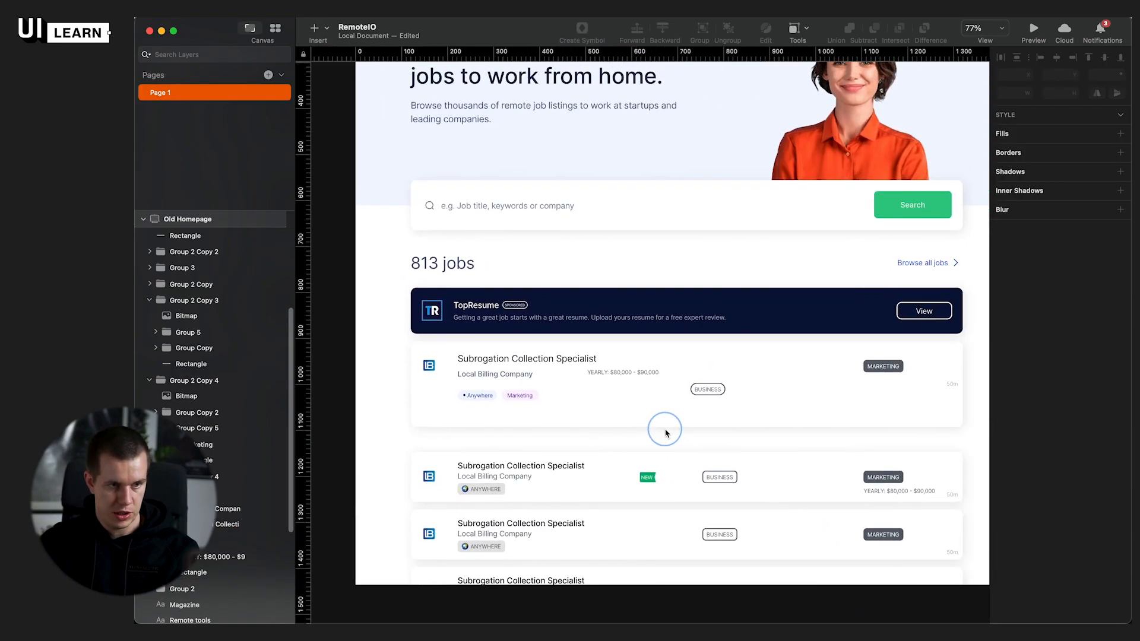
scroll(534, 392, "up", 2)
Step: Insert the Google Material attach-money icon from IconJar beside the company name in the first card
left_click(679, 354)
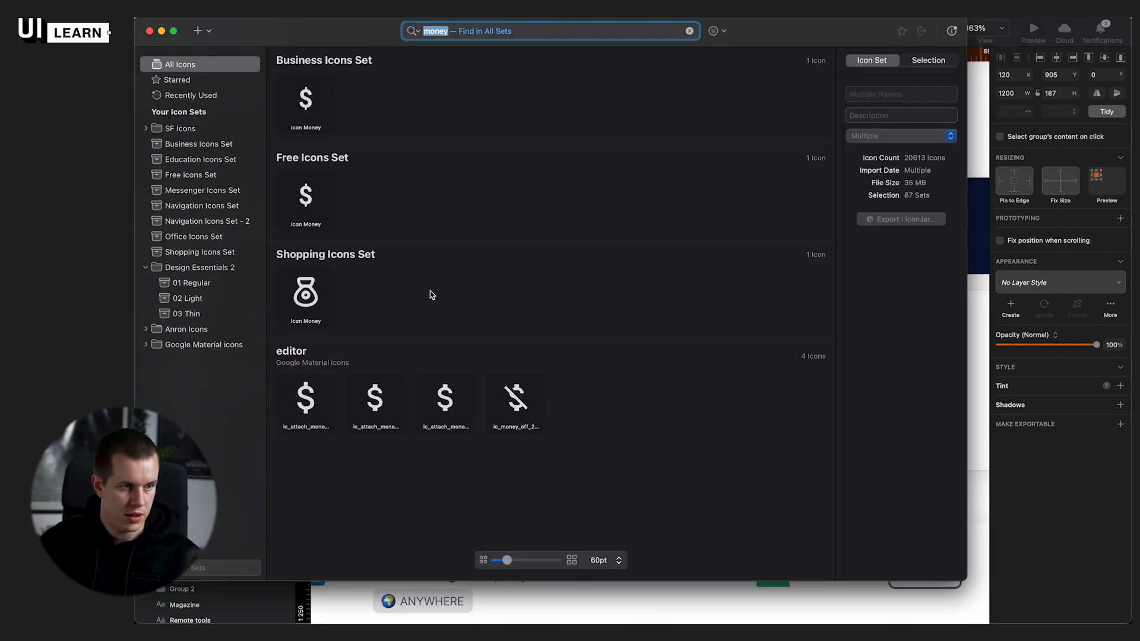
mouse_move(288, 381)
left_mouse_down()
mouse_move(994, 428)
mouse_move(572, 376)
mouse_move(546, 330)
mouse_move(565, 351)
left_mouse_up()
scroll(576, 375, "up", 5)
Step: Adjust the dollar icon's horizontal spacing from the company name, placing it at X 398
key("Right")
key("Right")
key("Right")
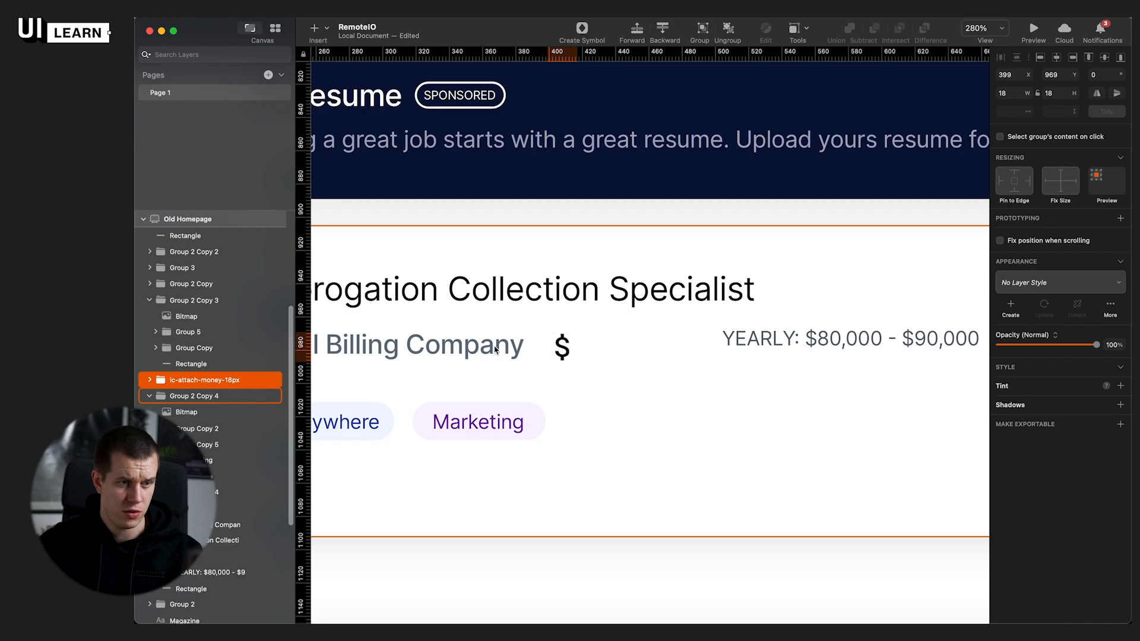
key("Left")
key("Left")
key("Left")
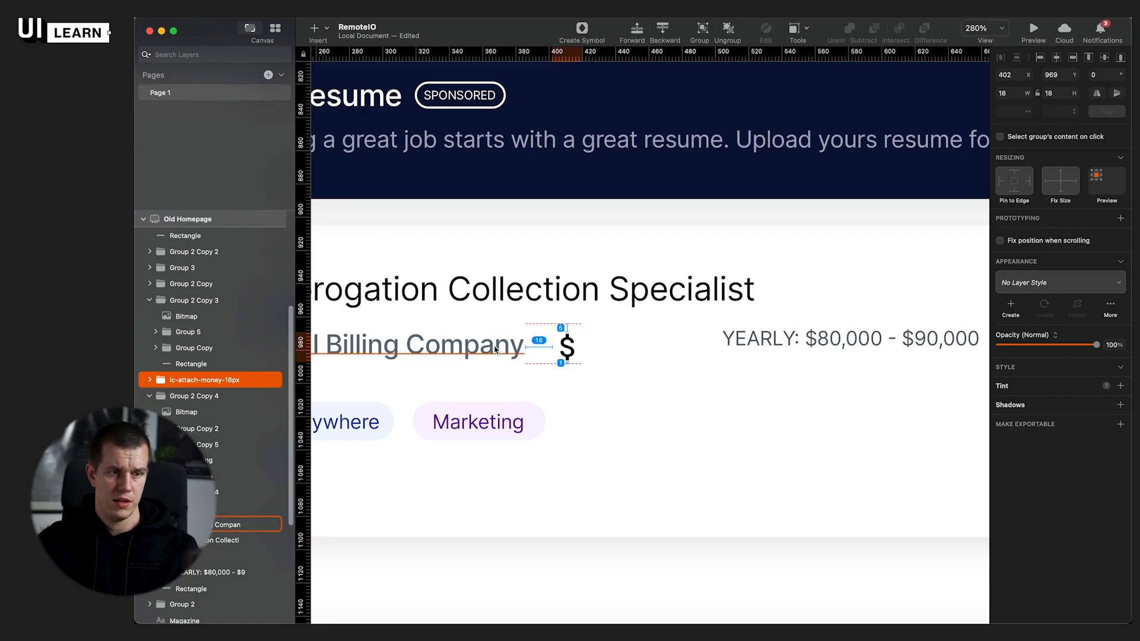
key("alt")
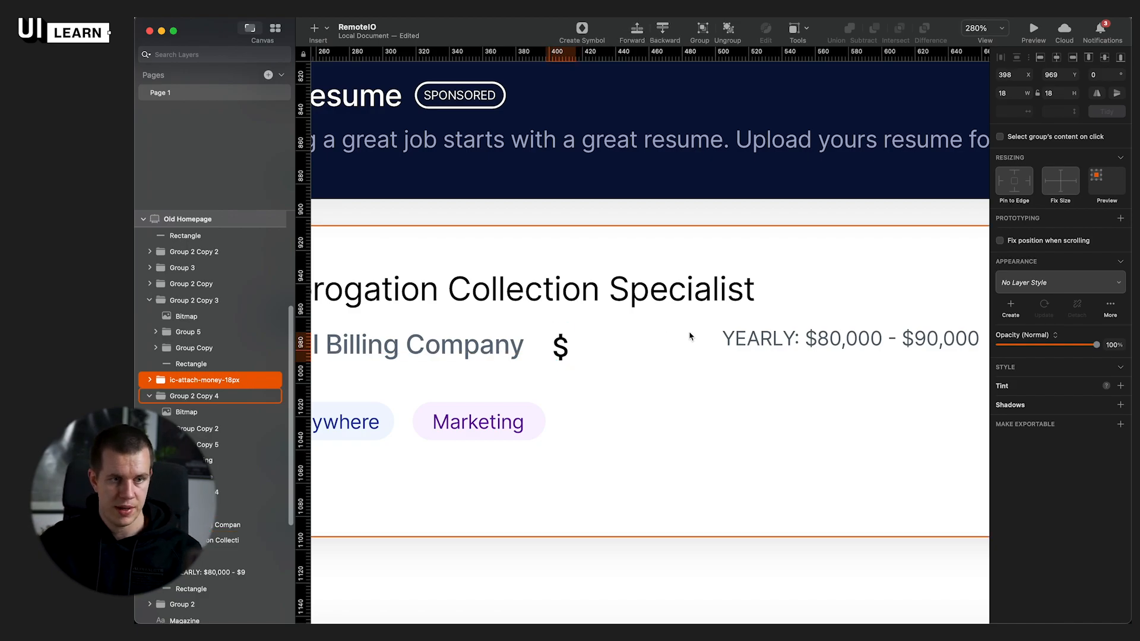
Step: Match the salary text to the company name's size with font size 16 and line height 24
scroll(782, 340, "down", 2)
key("super+Tab")
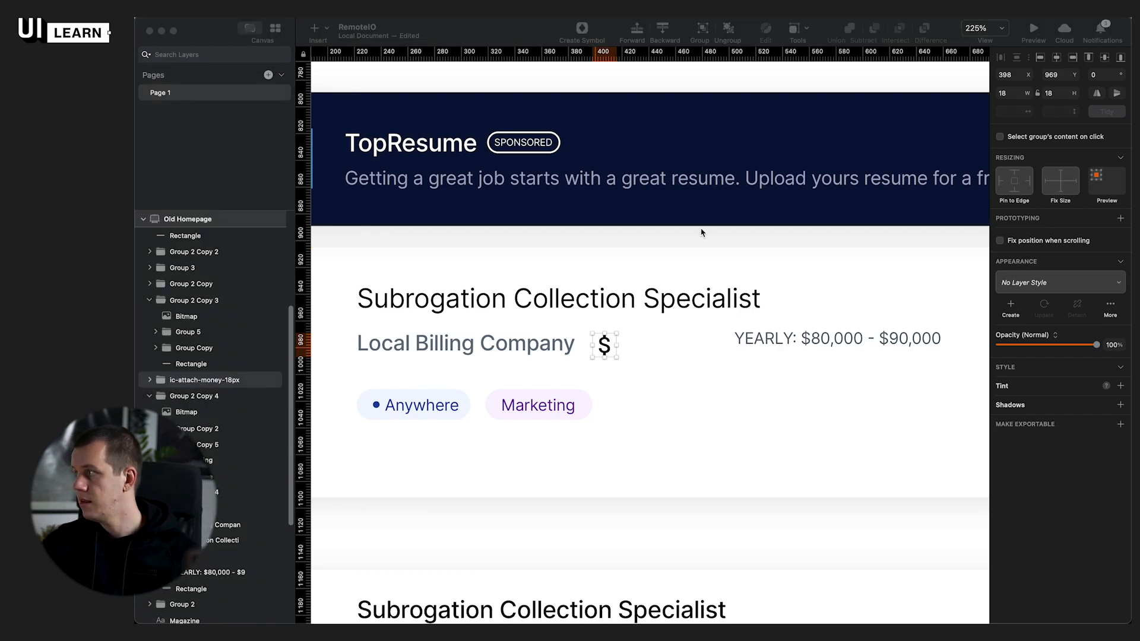
left_click(452, 343)
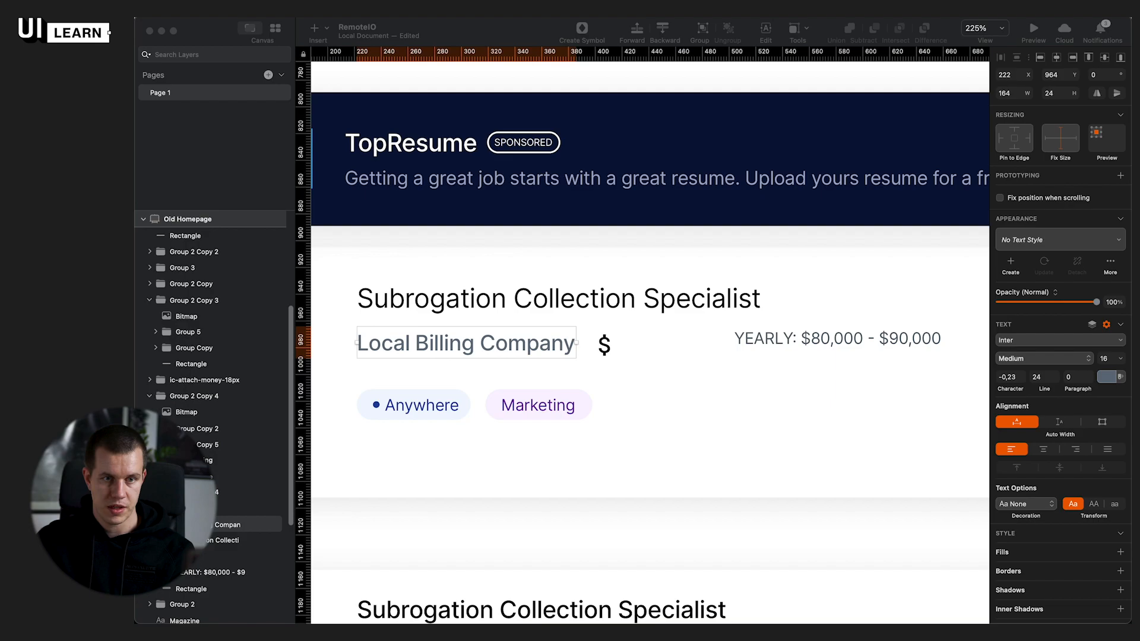
left_click(821, 336)
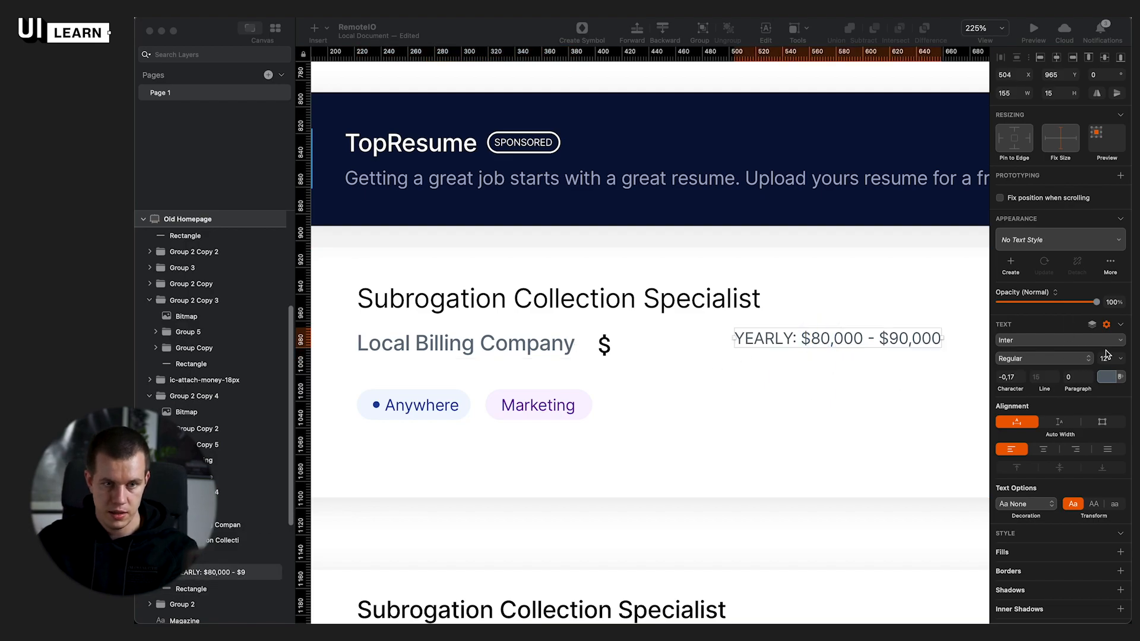
left_click(1105, 359)
type("16")
key("Return")
left_click(1038, 377)
type("24")
key("Return")
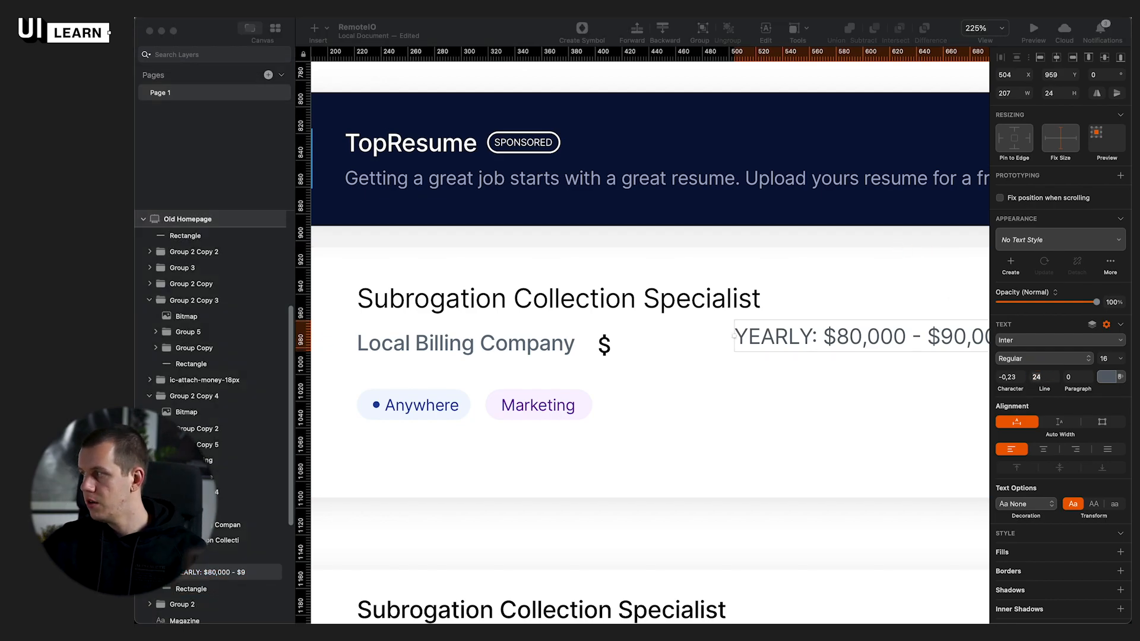
Step: Move the salary text beside the dollar icon at X 420 and colour it blue-gray #5D6A98
left_click_drag(883, 336, 794, 351)
left_click(1103, 378)
type("5D6598")
key("Return")
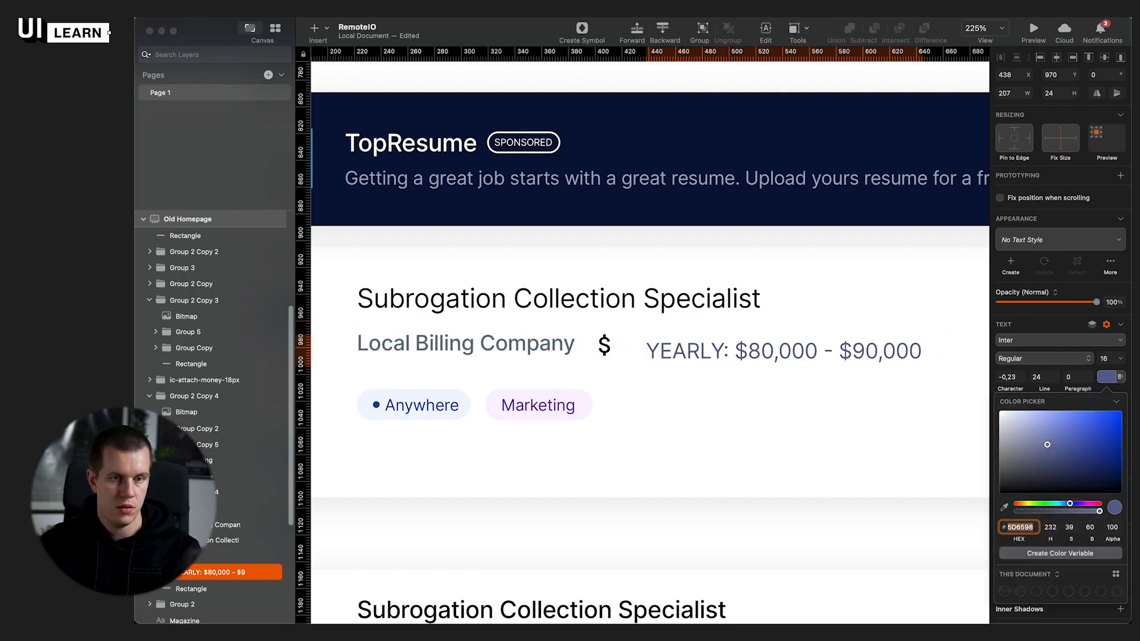
left_click_drag(1070, 504, 1068, 503)
left_click_drag(719, 345, 516, 339)
Step: Shorten the salary text to "80,000 - $90,000" and raise it to Y 966
double_click(717, 347)
key("BackSpace")
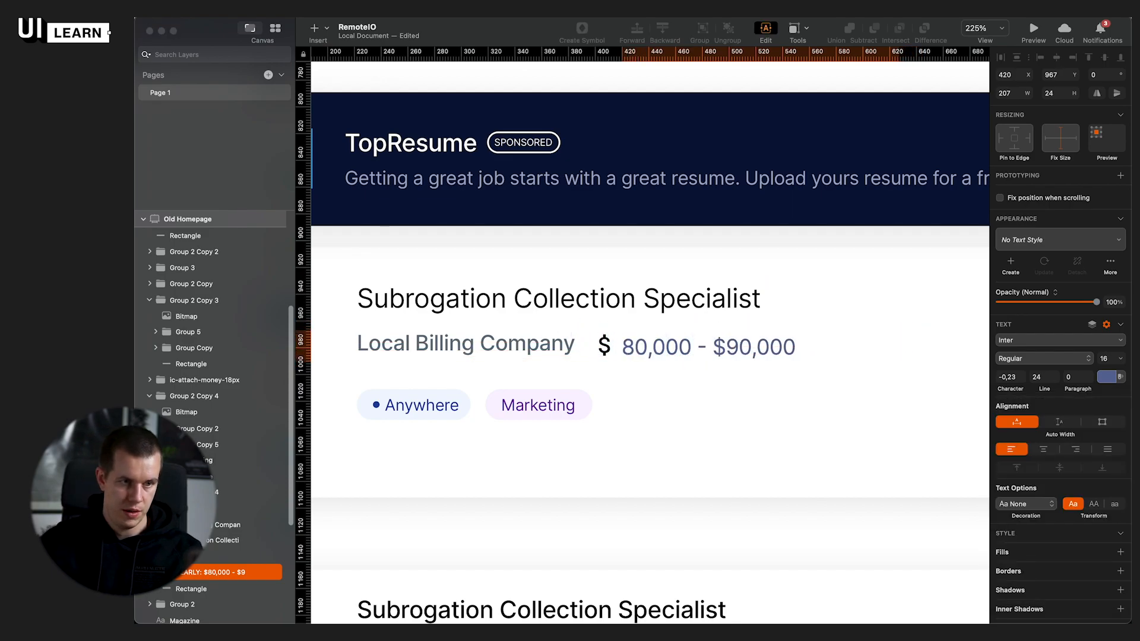
key("Escape")
scroll(606, 348, "up", 5)
left_click_drag(682, 352, 682, 348)
Step: Move the dollar icon and salary text together 4 px to the right
left_click(594, 349, "shift")
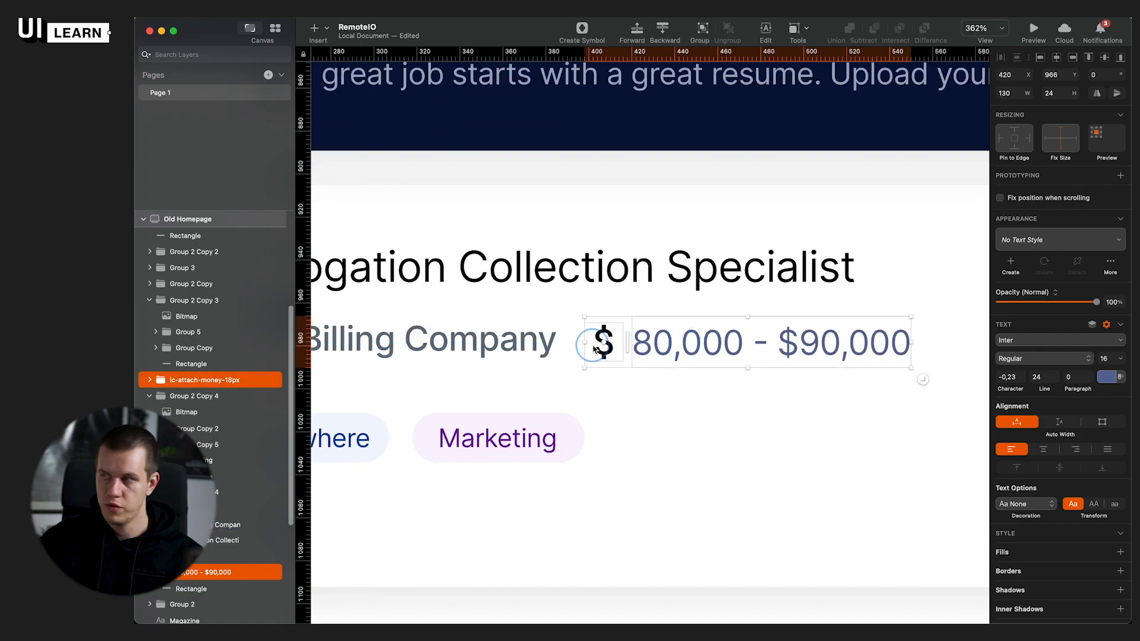
key("alt+Right")
key("alt+Right")
key("alt+Right")
key("alt+Right")
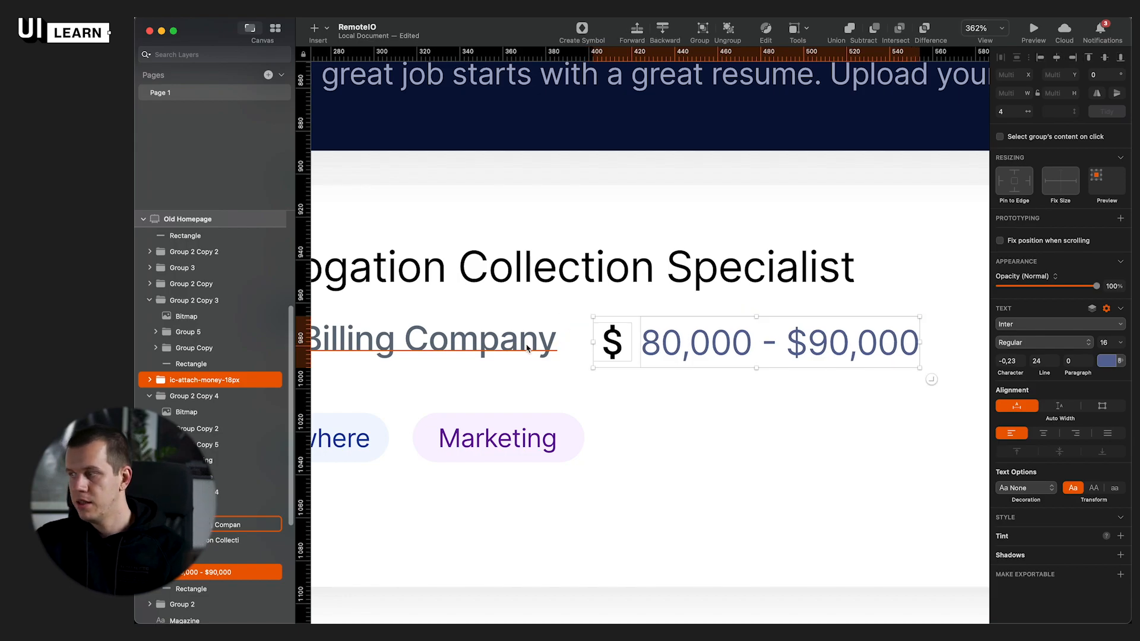
Step: Recolour the dollar icon's symbol path with the salary text's blue-gray, #5D6A98
left_click(720, 435)
double_click(613, 343)
key("ctrl+c")
key("Escape")
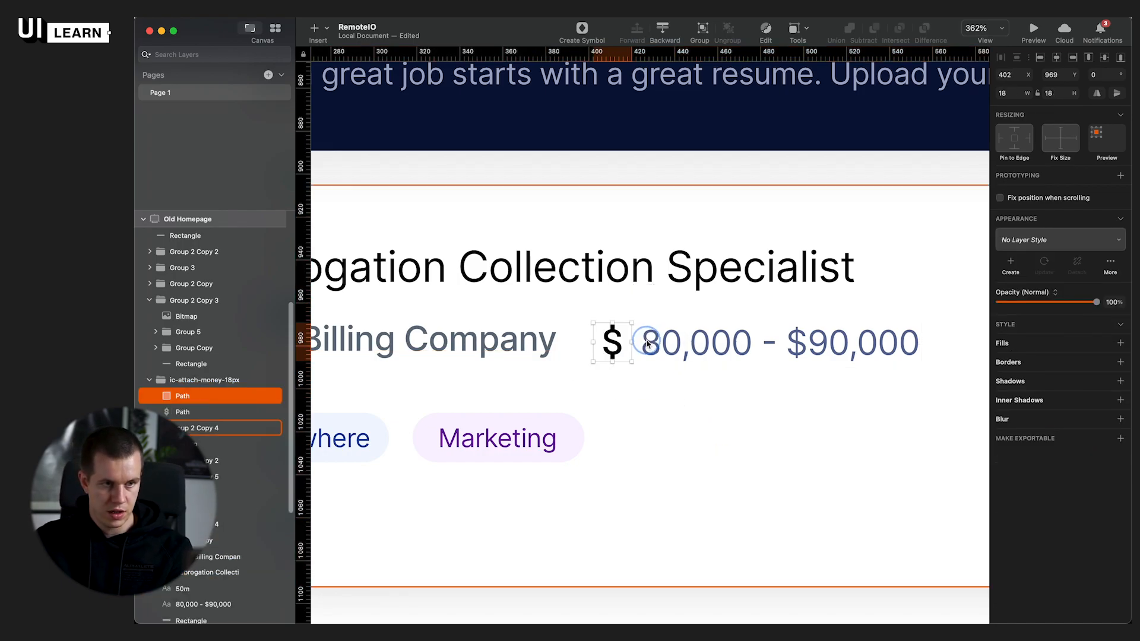
left_click(614, 349)
key("ctrl+c")
left_click(653, 344)
left_click(674, 451)
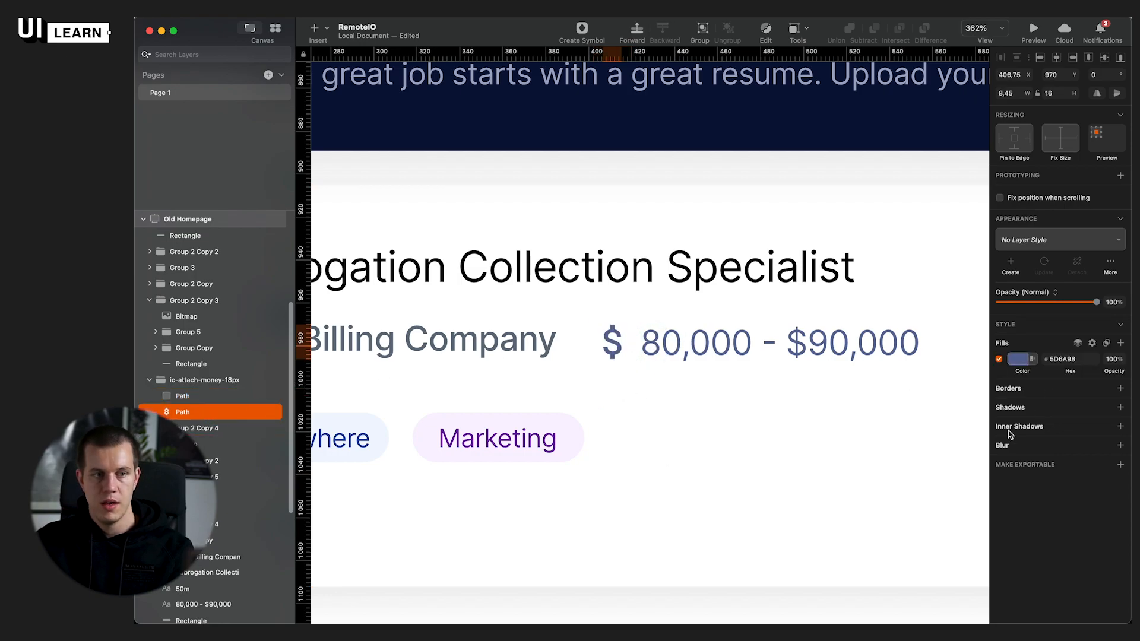
Step: Recolour the first card's company name with the black sampled from the job title
scroll(700, 460, "down", 6)
scroll(583, 430, "up", 3)
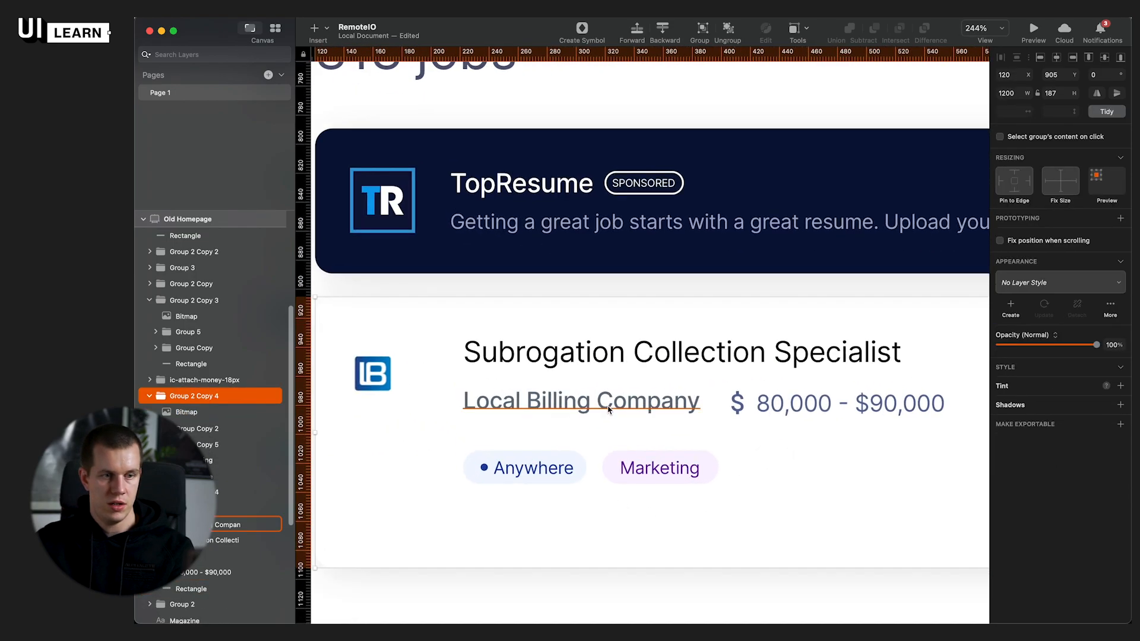
double_click(582, 410)
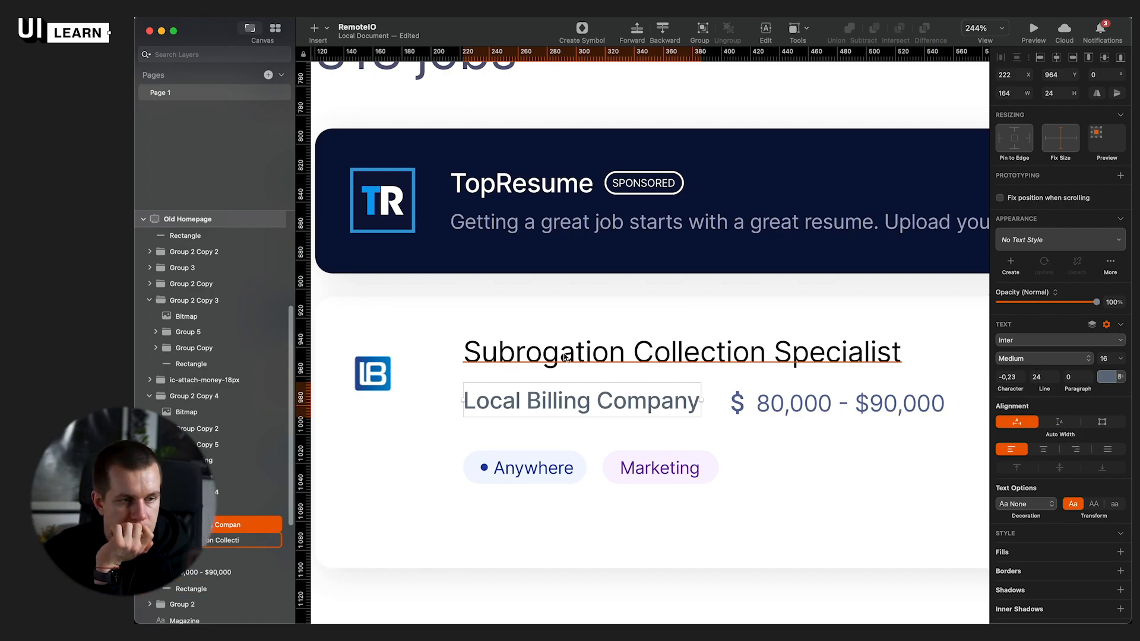
left_click(600, 356)
left_click(577, 399)
key("ctrl+c")
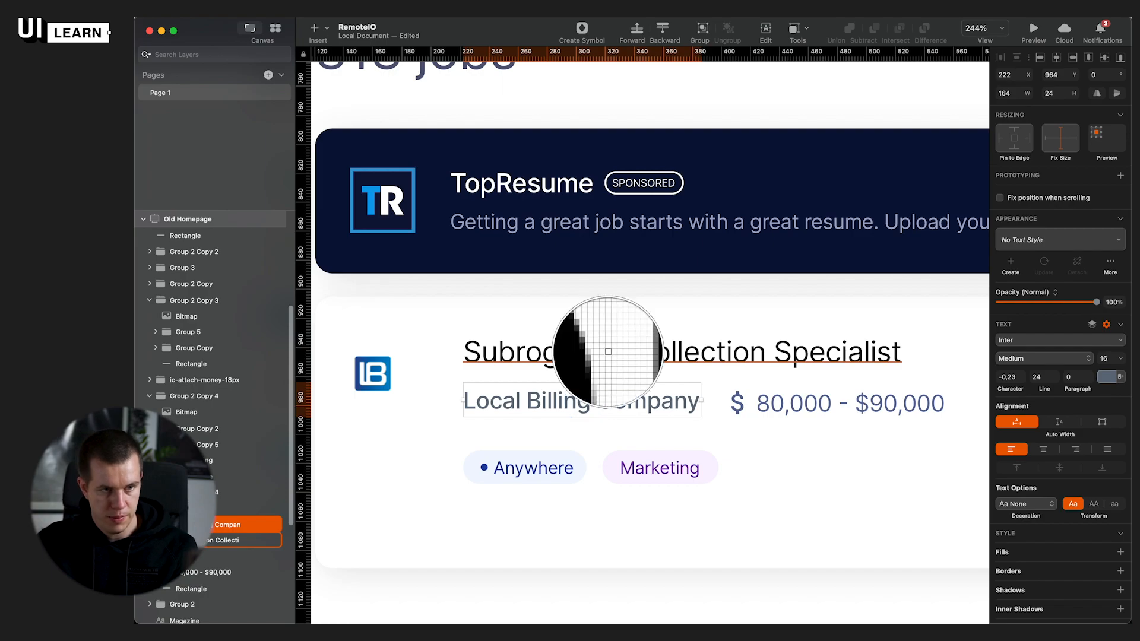
left_click(608, 355)
Step: Recolour the first card's job title with the blue-gray sampled from the dollar icon and review the card
left_click(677, 356)
key("ctrl+c")
left_click(731, 399)
scroll(733, 399, "down", 6)
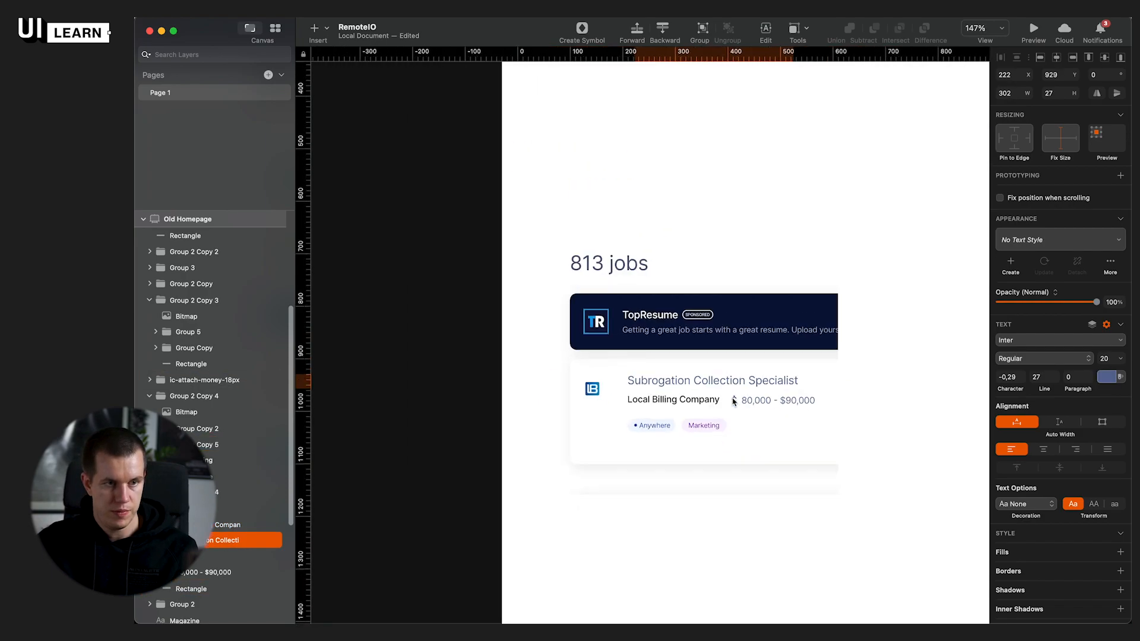
left_click(554, 412)
scroll(736, 424, "up", 2)
scroll(687, 399, "up", 2)
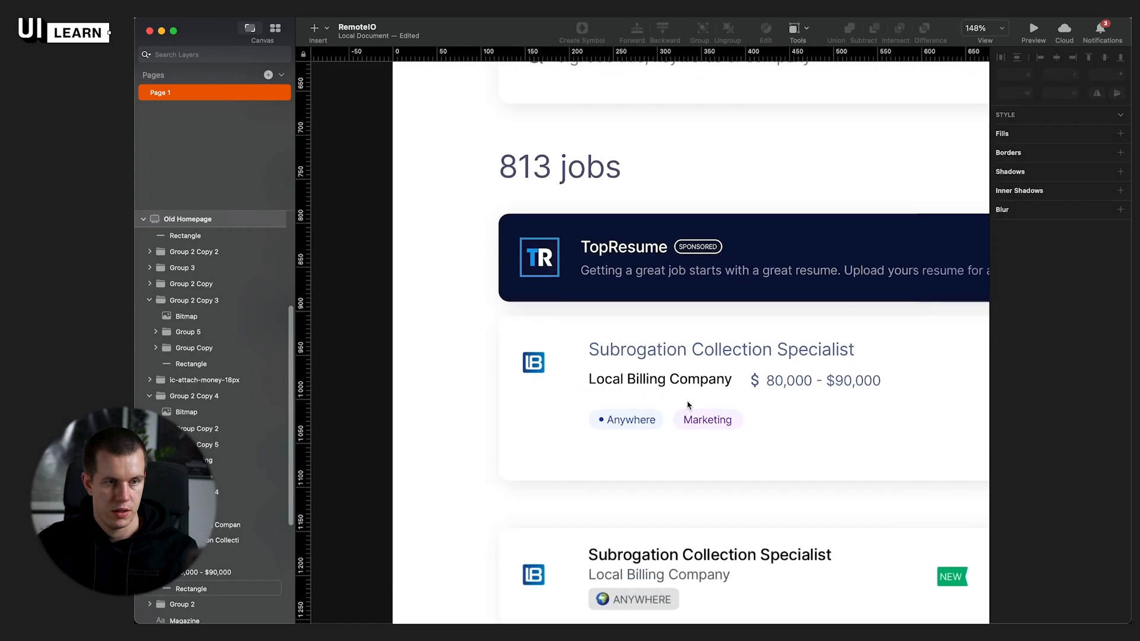
Step: Restore the first job card's title to black, leaving the company name selected
scroll(704, 372, "up", 3)
left_click(704, 367)
left_click(682, 386)
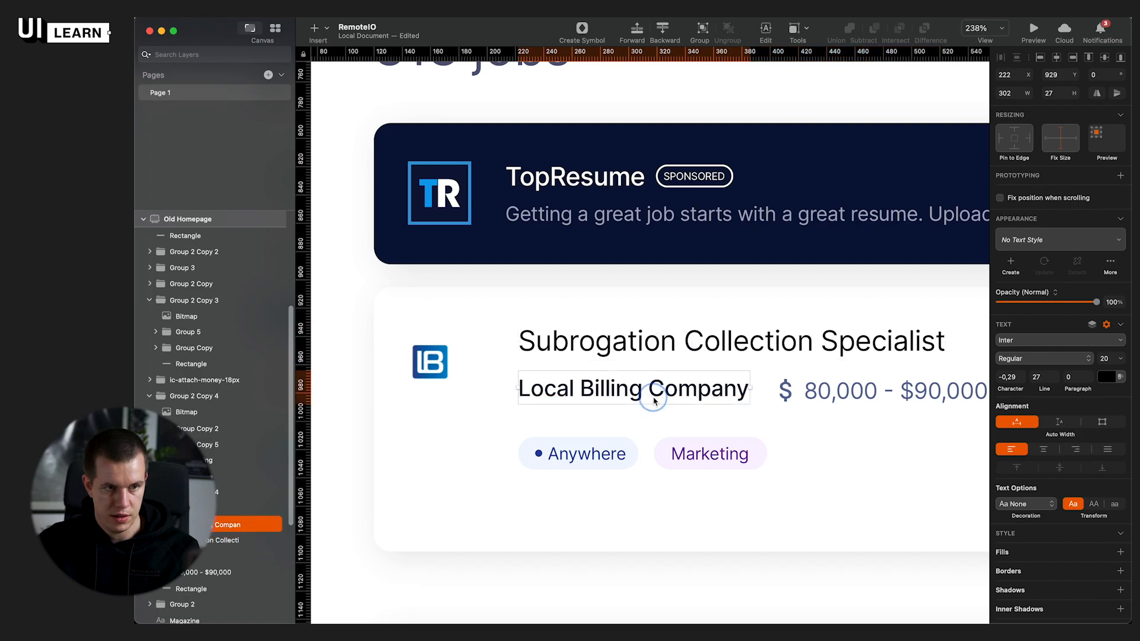
Step: Review the first card's text hierarchy against the other job cards and the rest of the homepage
scroll(908, 383, "down", 3)
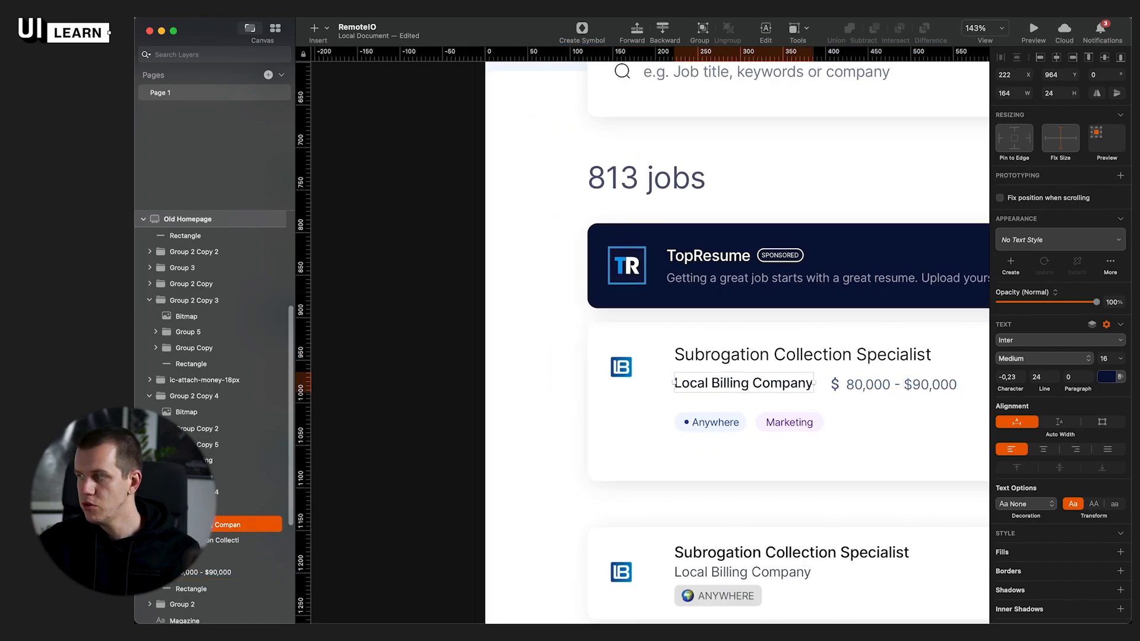
key("super+Tab")
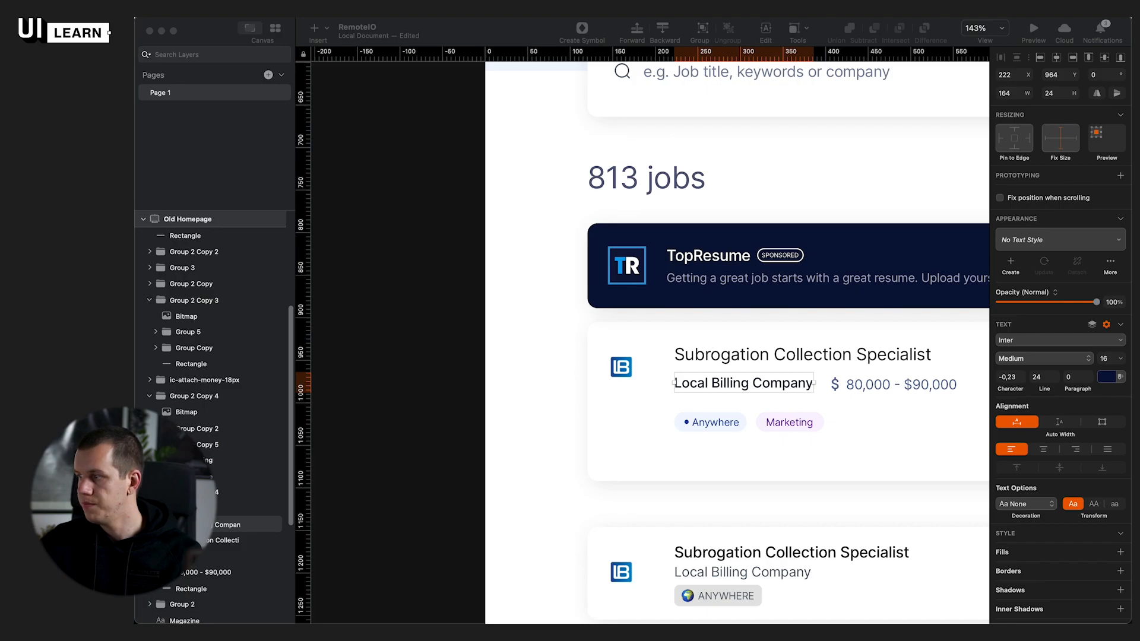
key("super+Tab")
scroll(524, 369, "right", 3)
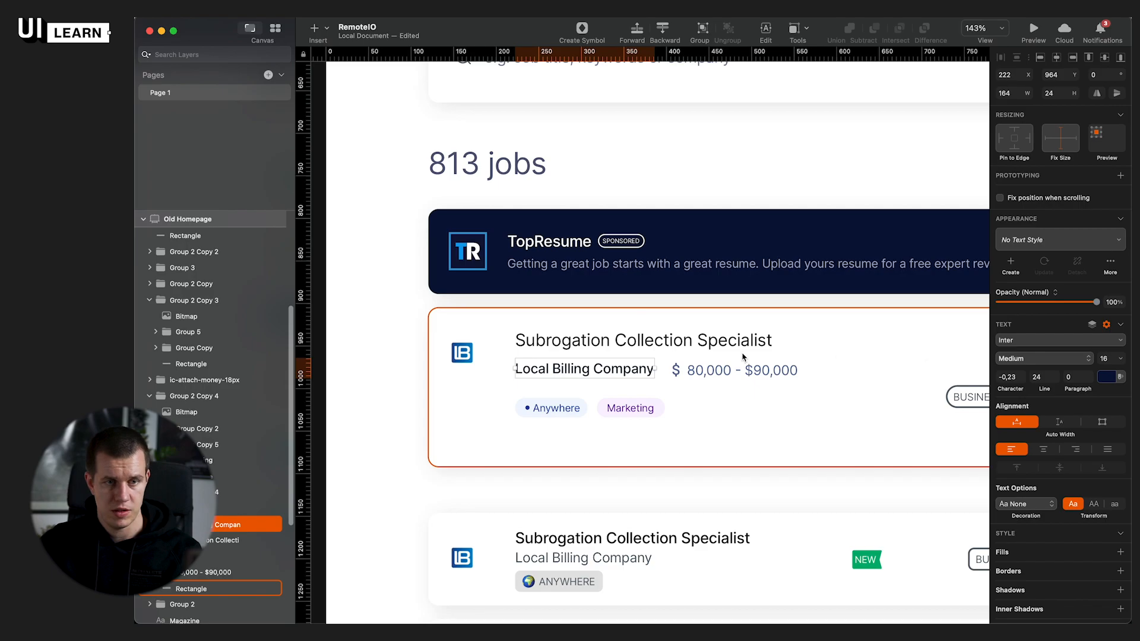
scroll(730, 425, "down", 5)
left_click(500, 415)
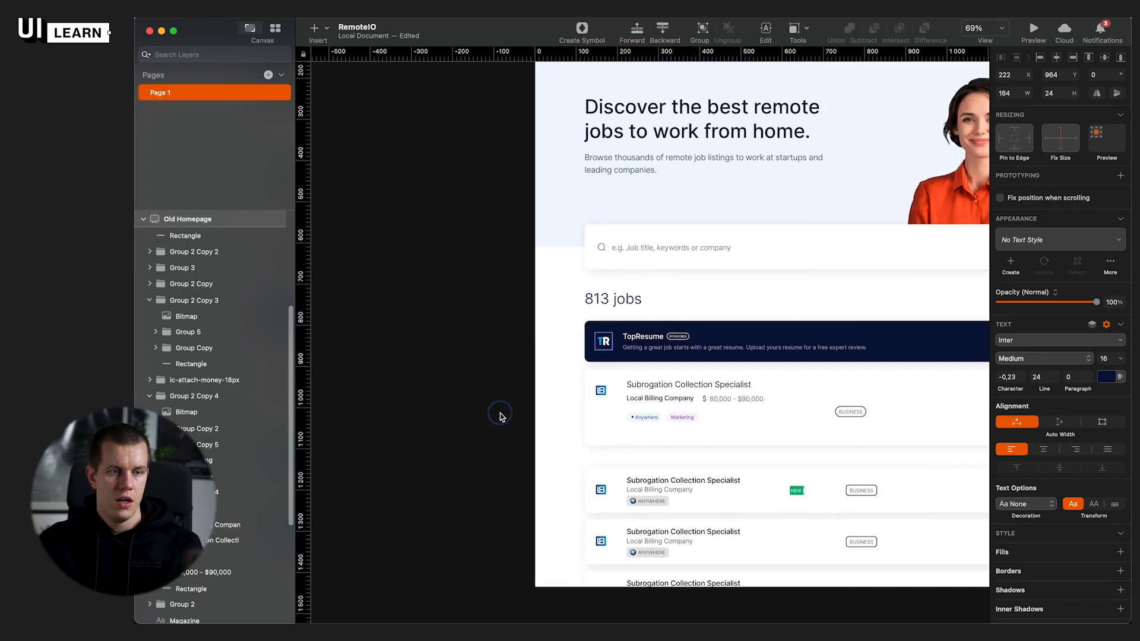
left_click_drag(482, 372, 310, 326)
Step: Delete the old dark MARKETING tag from the far end of the first job card
scroll(736, 360, "up", 3)
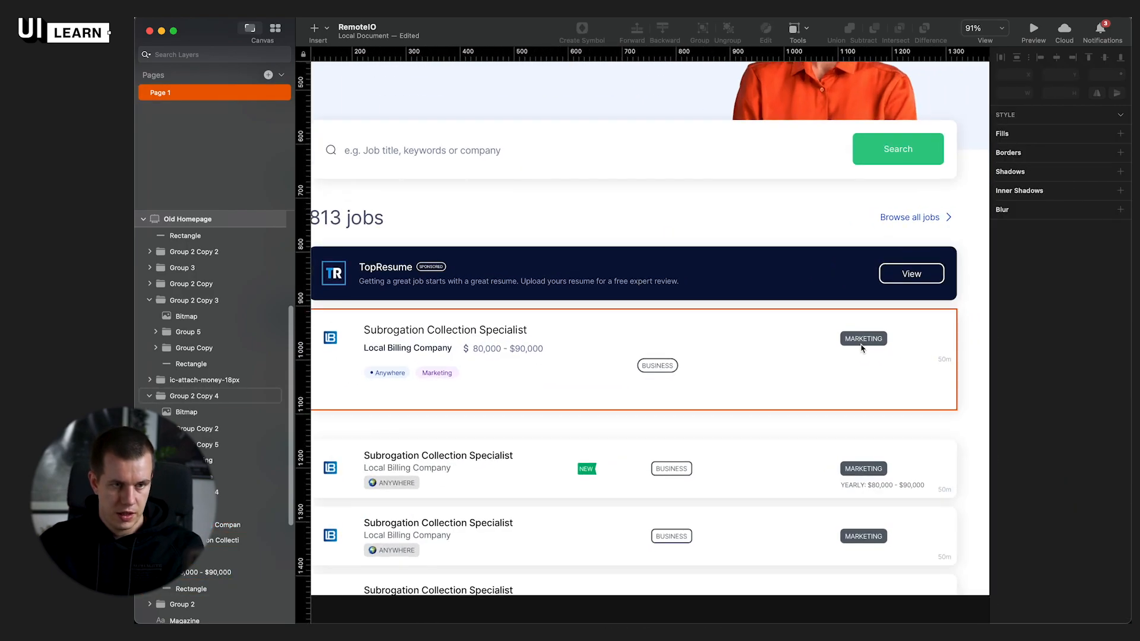
double_click(863, 339)
key("Delete")
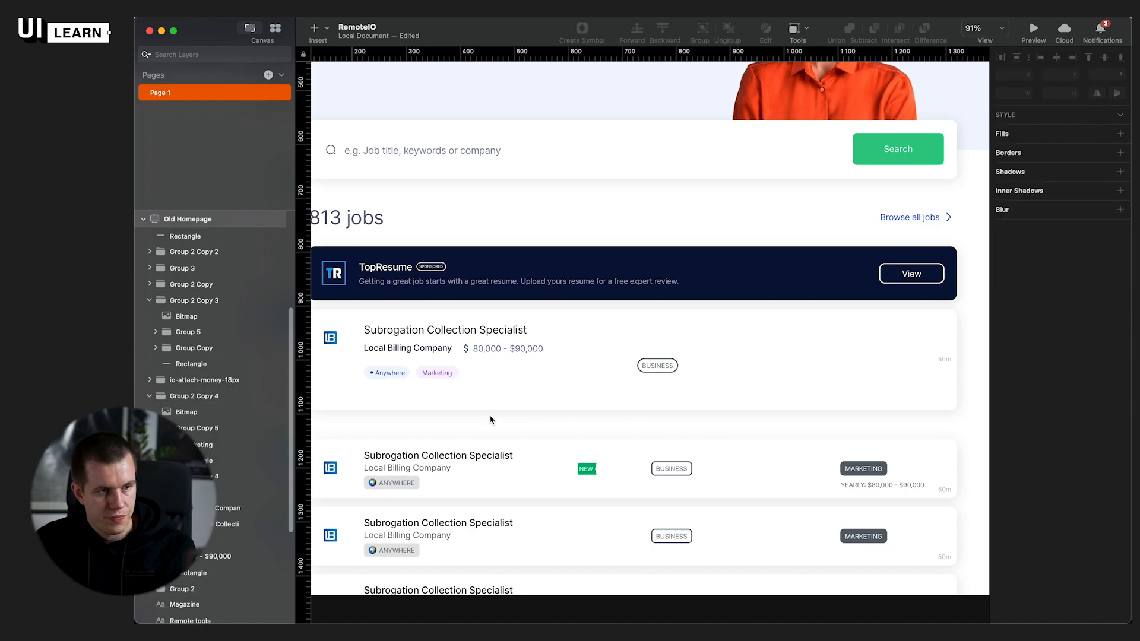
Step: Shorten the first job card's white background rectangle to a height of 153 px
scroll(492, 420, "up", 2)
left_click(656, 419)
left_click_drag(684, 411, 683, 394)
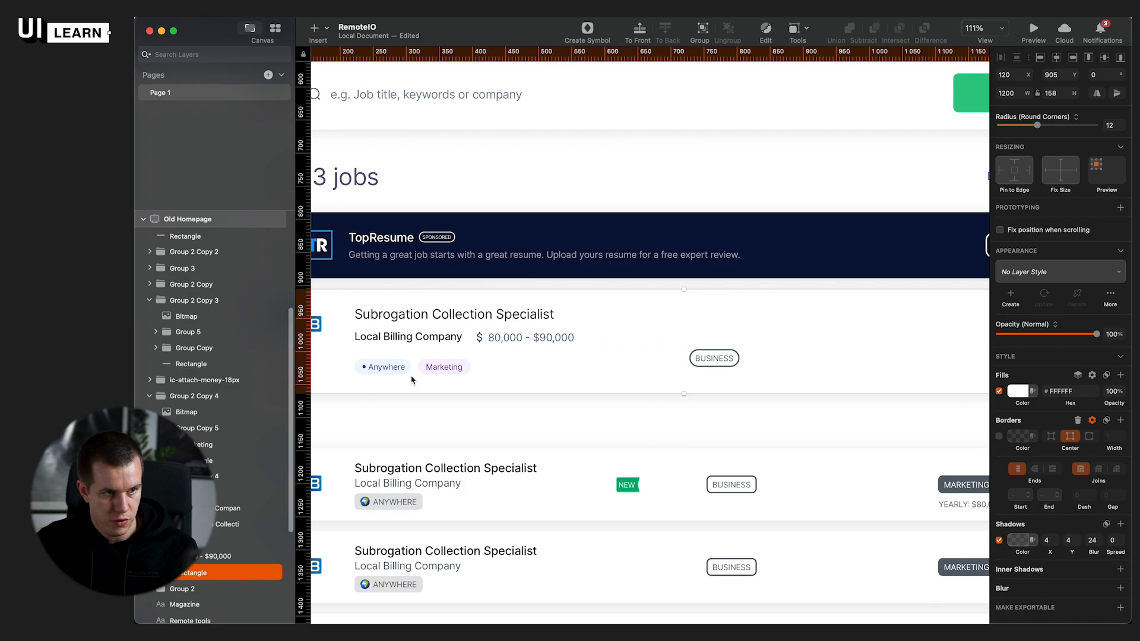
key("BackSpace")
type("3")
key("Return")
left_click(679, 399)
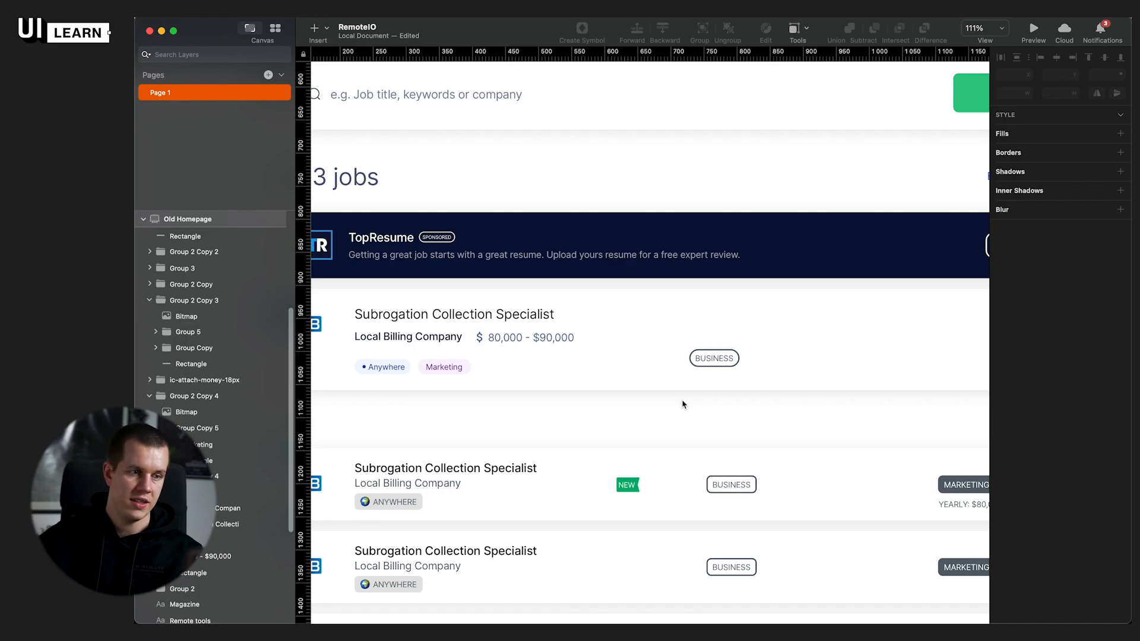
Step: Move the first card's company logo up beside the job title, to X 149 and Y 920
scroll(580, 414, "left", 4)
left_click(432, 328)
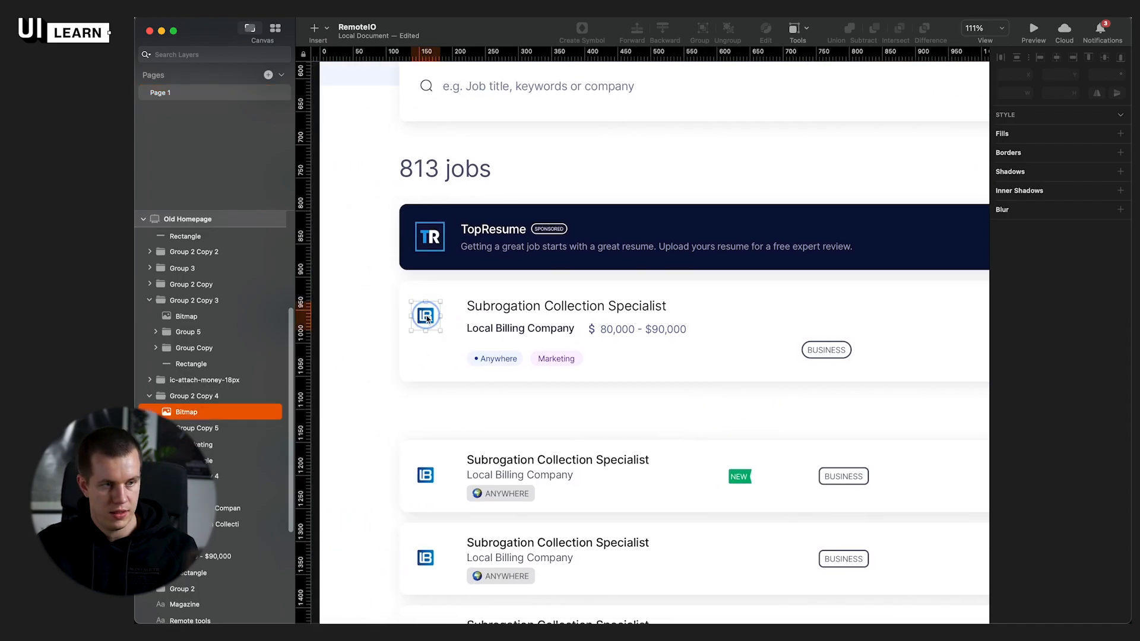
left_click_drag(434, 331, 436, 333)
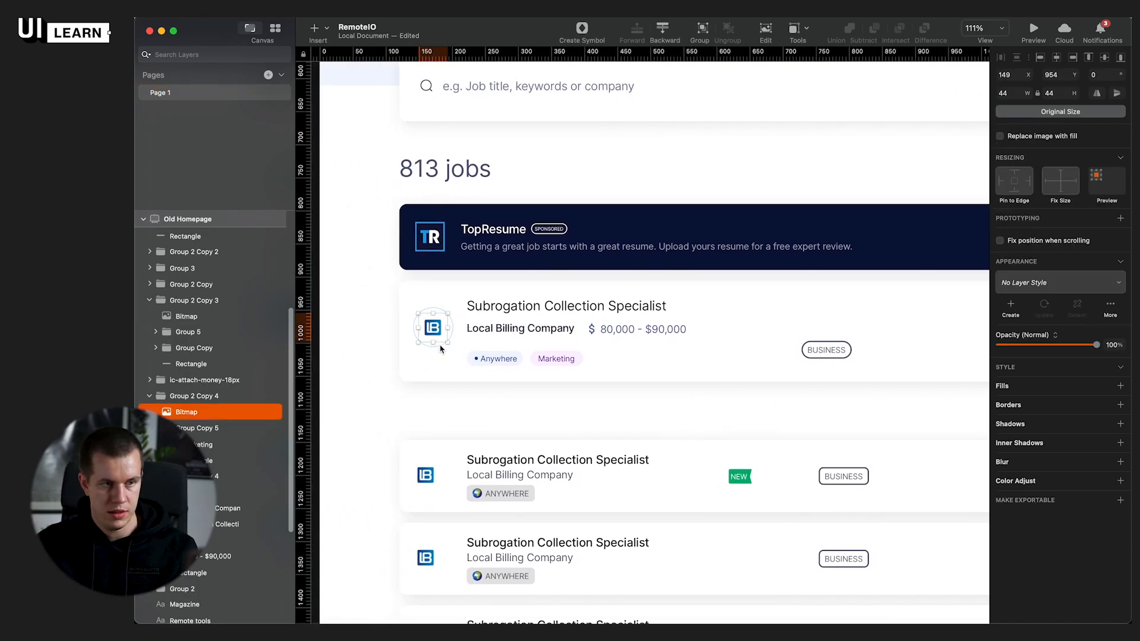
left_click(399, 384)
scroll(407, 318, "up", 5)
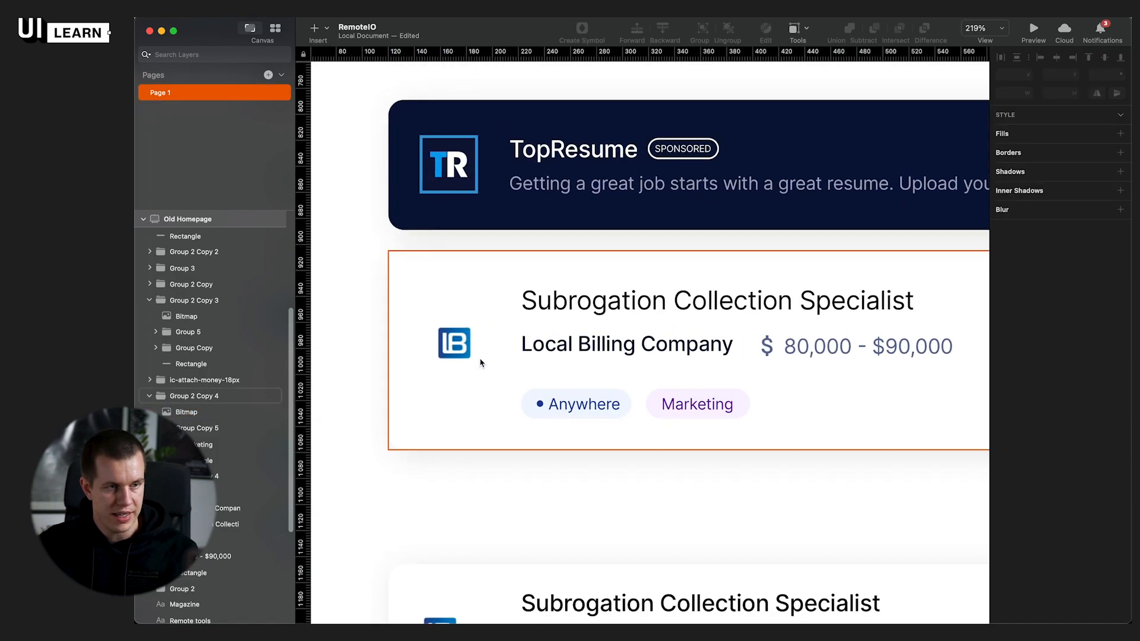
left_click_drag(439, 362, 456, 305)
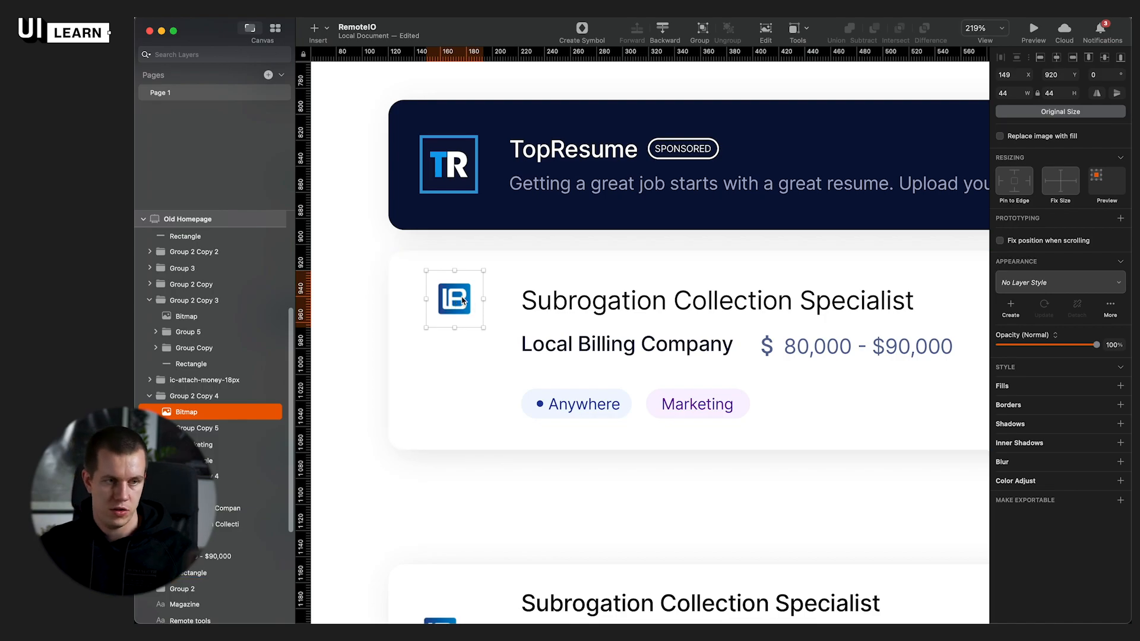
Step: Nudge the company logo 3 px right and 2 px down, to X 152 and Y 922
key("alt")
key("Right")
key("Right")
key("Right")
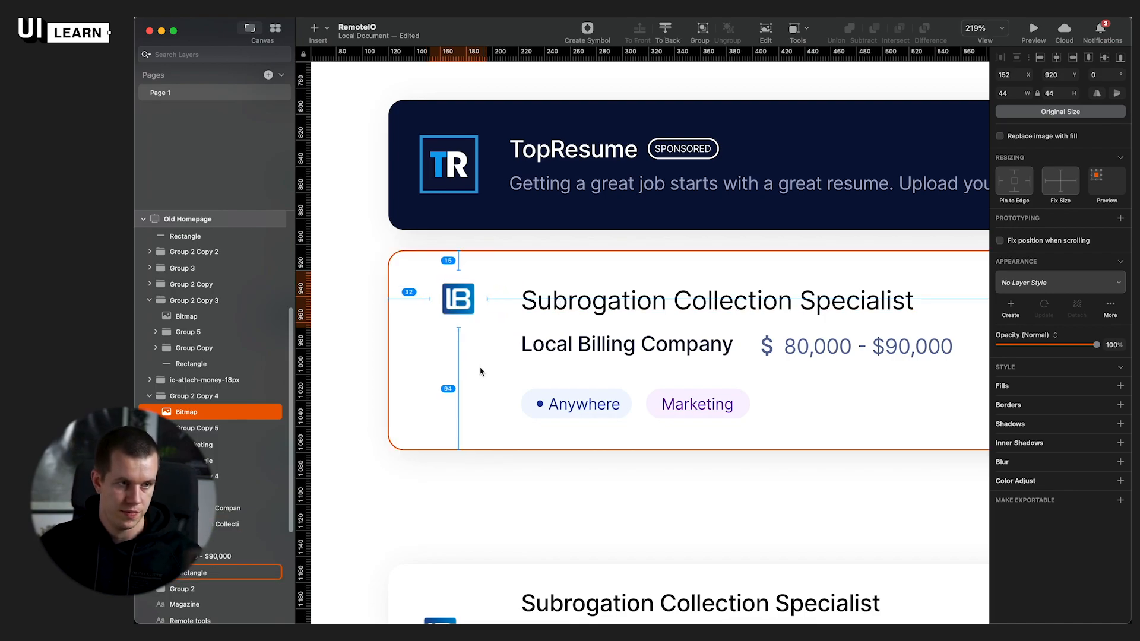
key("Down")
key("Down")
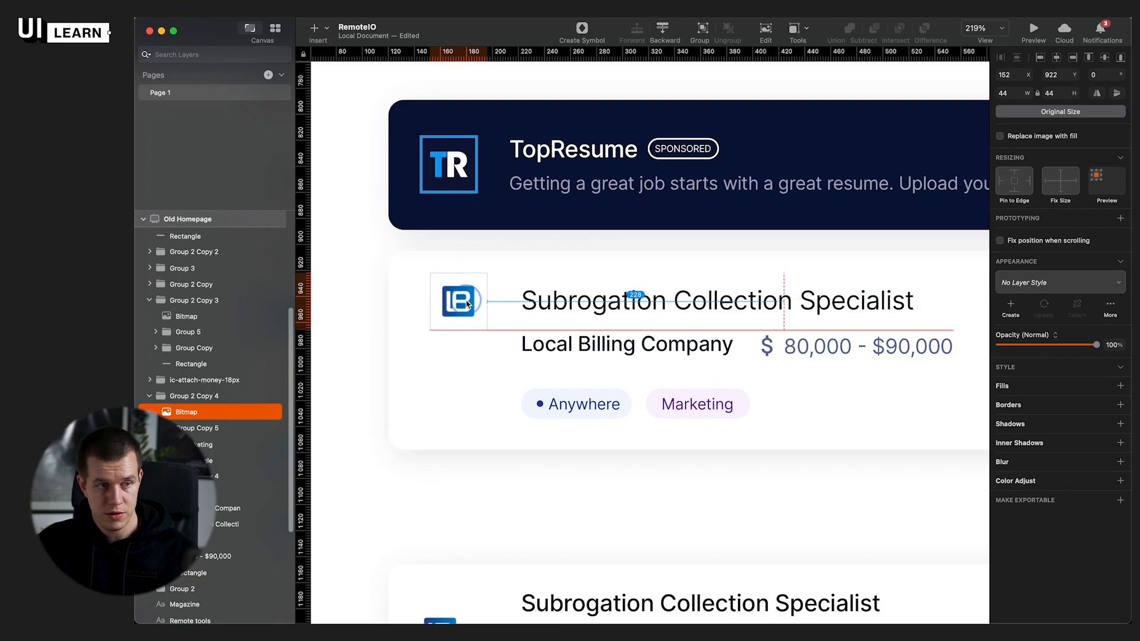
Step: Shift the first card's job title, company name, salary with dollar icon and both tags together until they sit 24 px from the logo
left_click(584, 304)
left_click(653, 344, "shift")
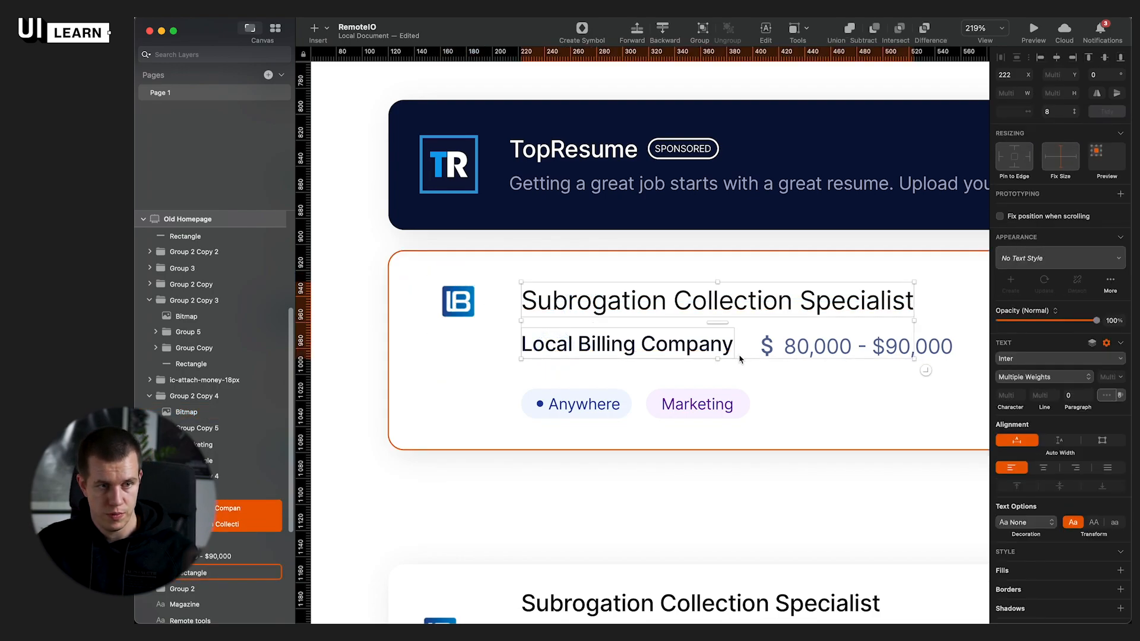
left_click(795, 350, "shift")
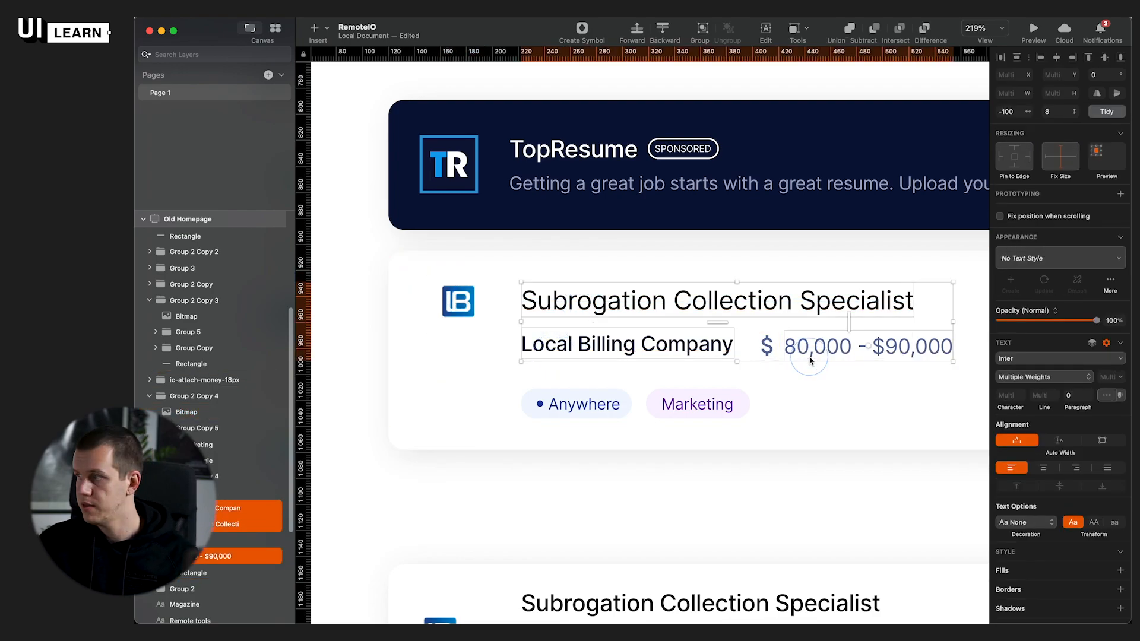
left_click(769, 346, "shift")
left_click(586, 411, "shift")
key("alt")
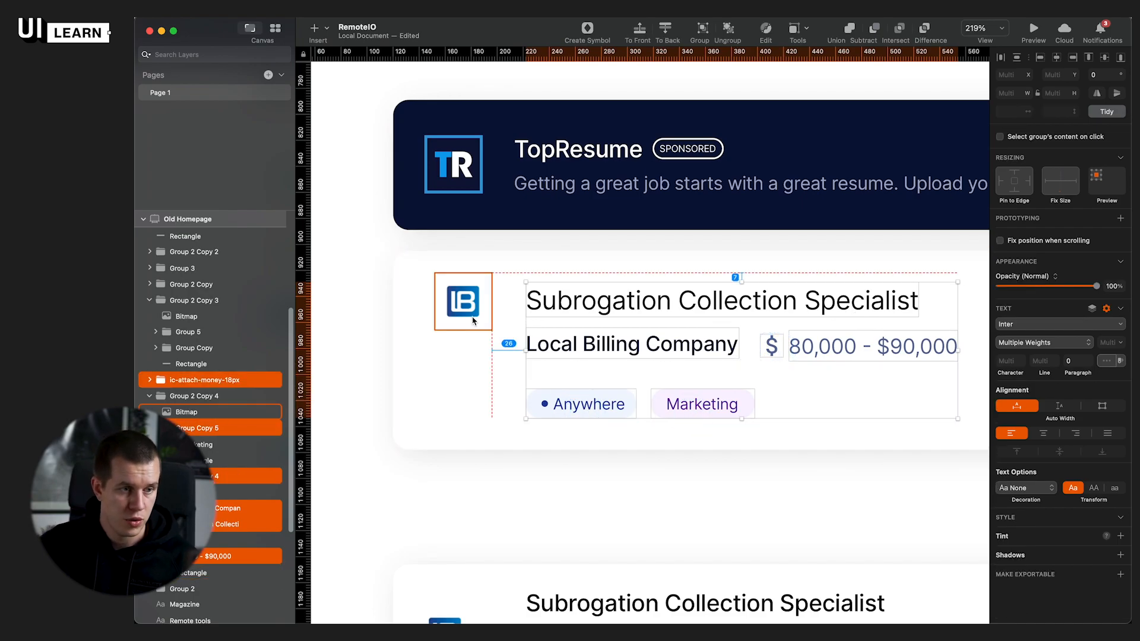
key("Right")
key("Right")
key("Right")
key("Right")
key("Right")
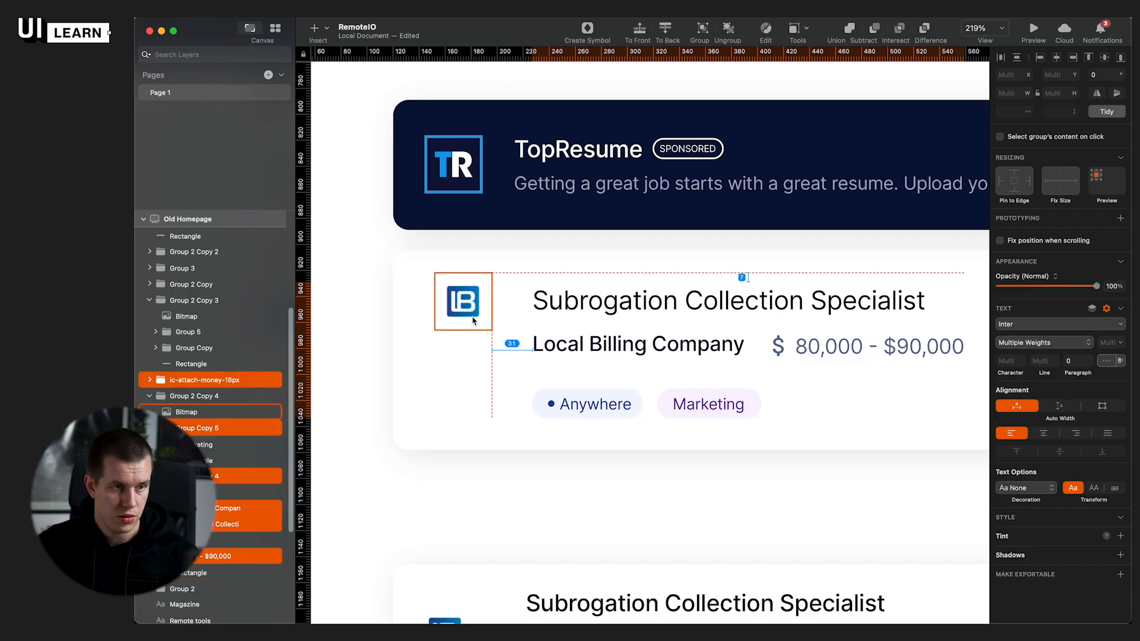
key("Left")
key("Left")
key("Left")
key("Left")
key("Left")
key("Left")
key("Left")
key("Left")
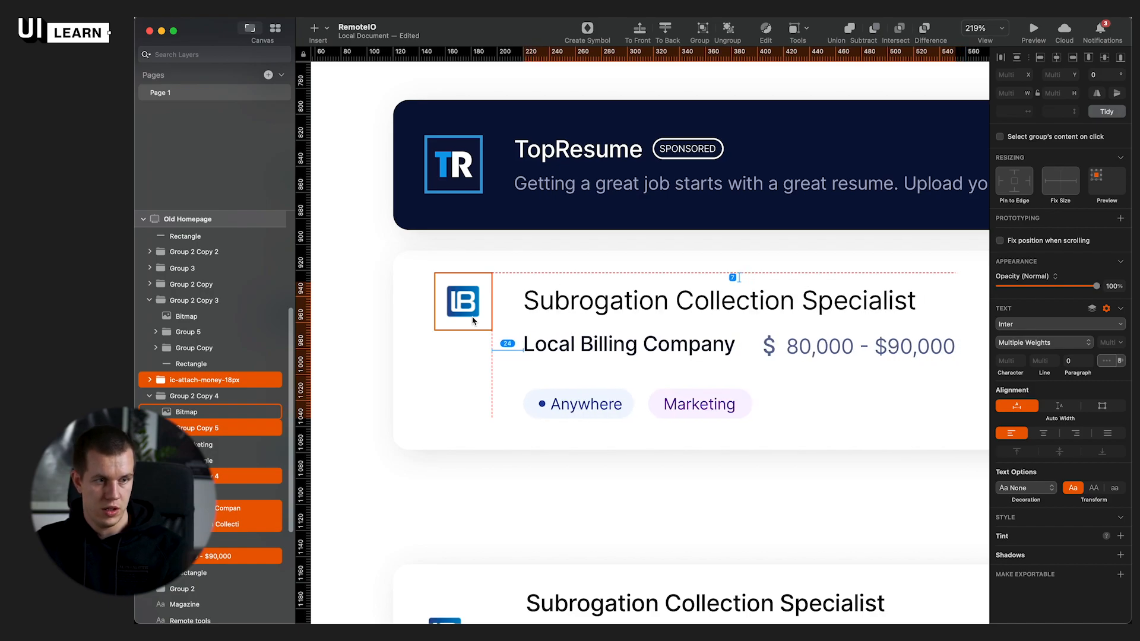
key("Right")
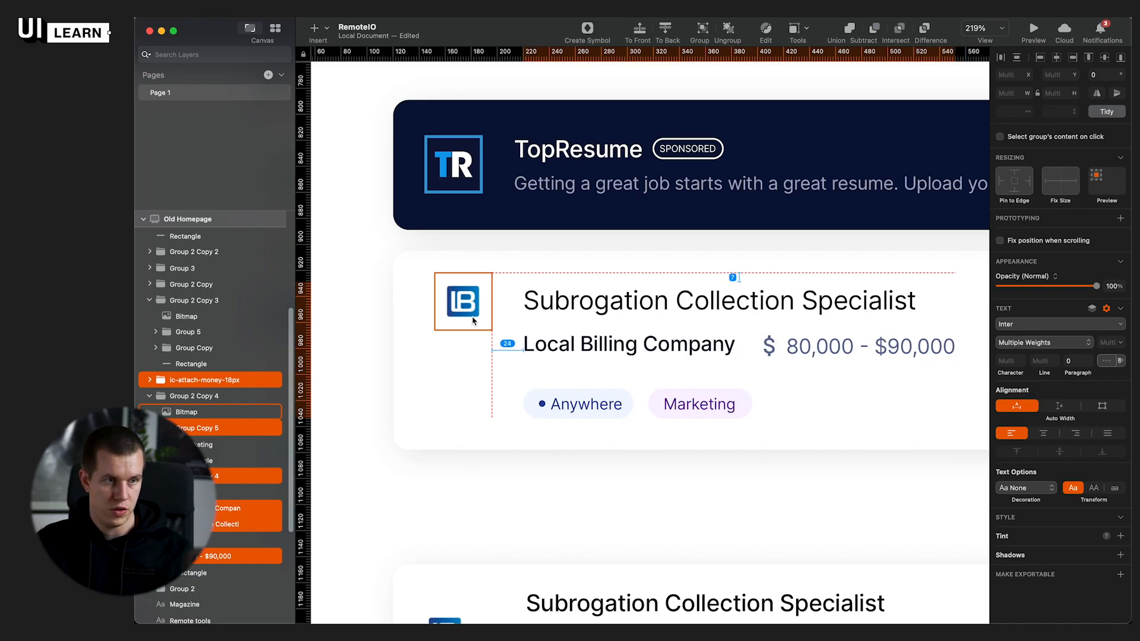
Step: Compare the logo-to-text spacing and text alignment of the TopResume card with those of the first job card
left_click(518, 185, "super")
left_click(539, 152, "shift+super")
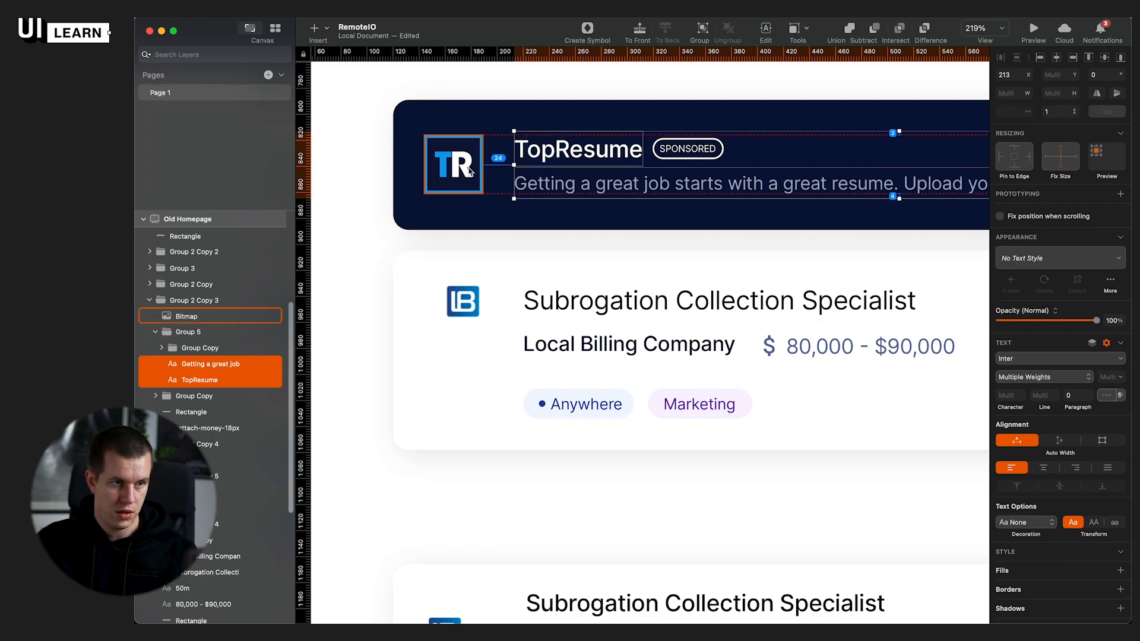
left_click(564, 305, "super")
left_click(560, 345, "shift")
left_click(556, 396, "shift")
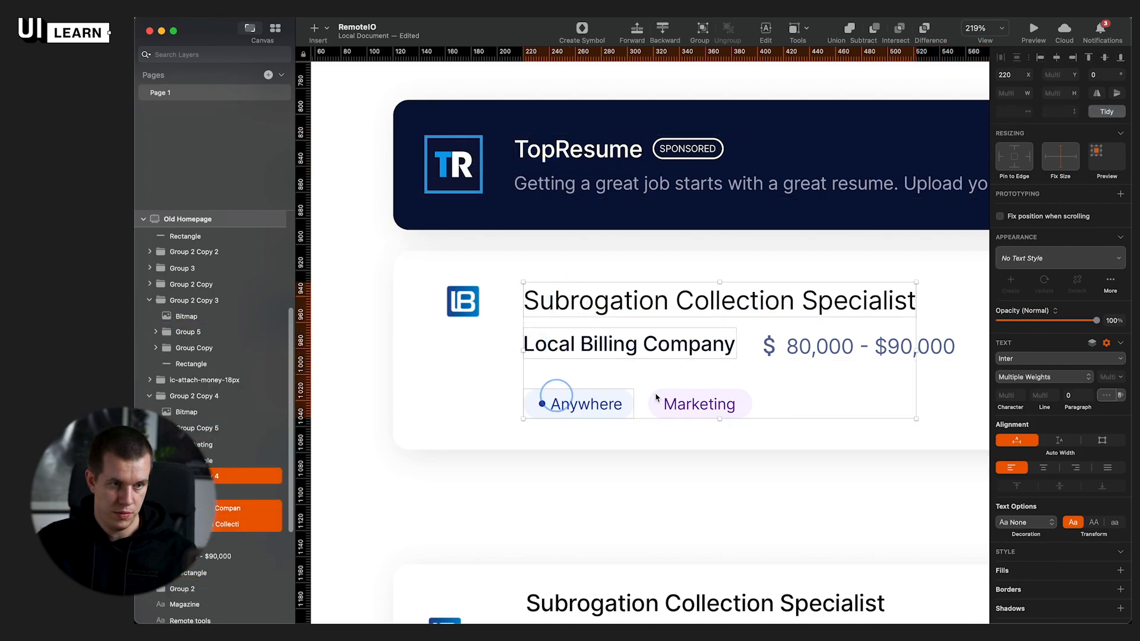
left_click(659, 396, "shift")
left_click(770, 344, "shift")
left_click(843, 347, "shift")
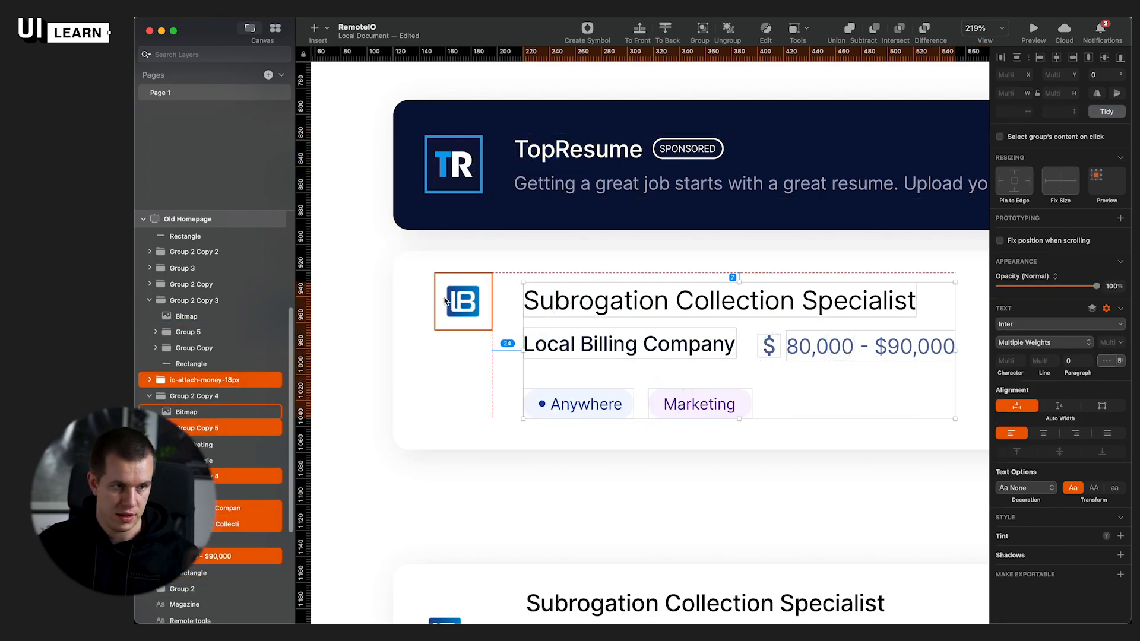
left_click(557, 191, "shift+super")
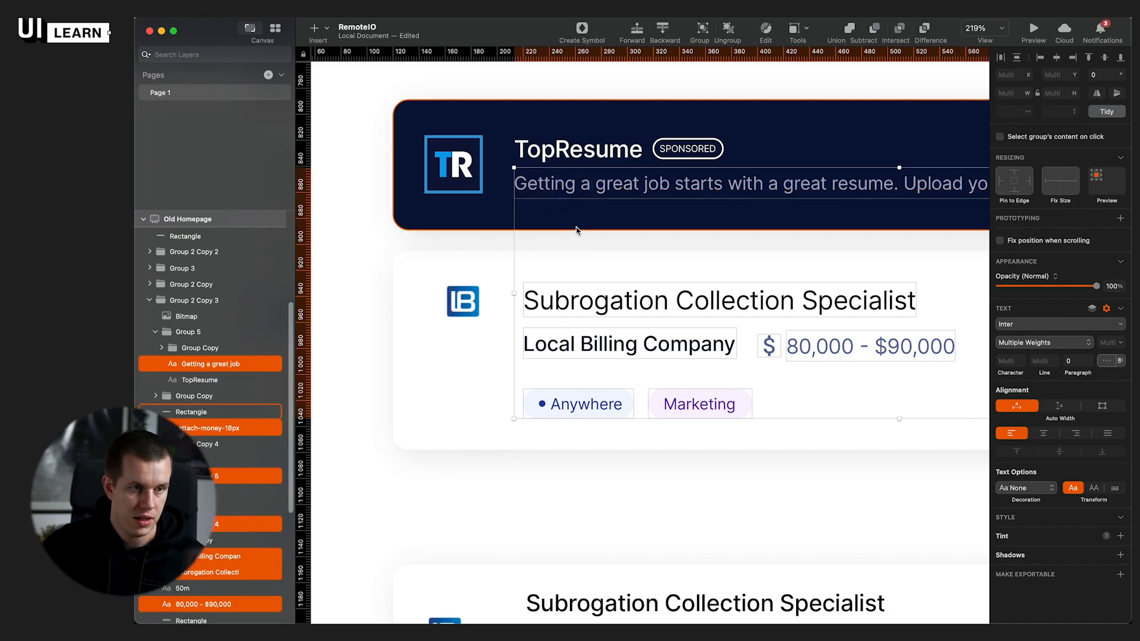
Step: Align the left edges of the first card's company logo and the TopResume logo at X 144
left_click(465, 304, "super")
left_click(455, 176, "shift+super")
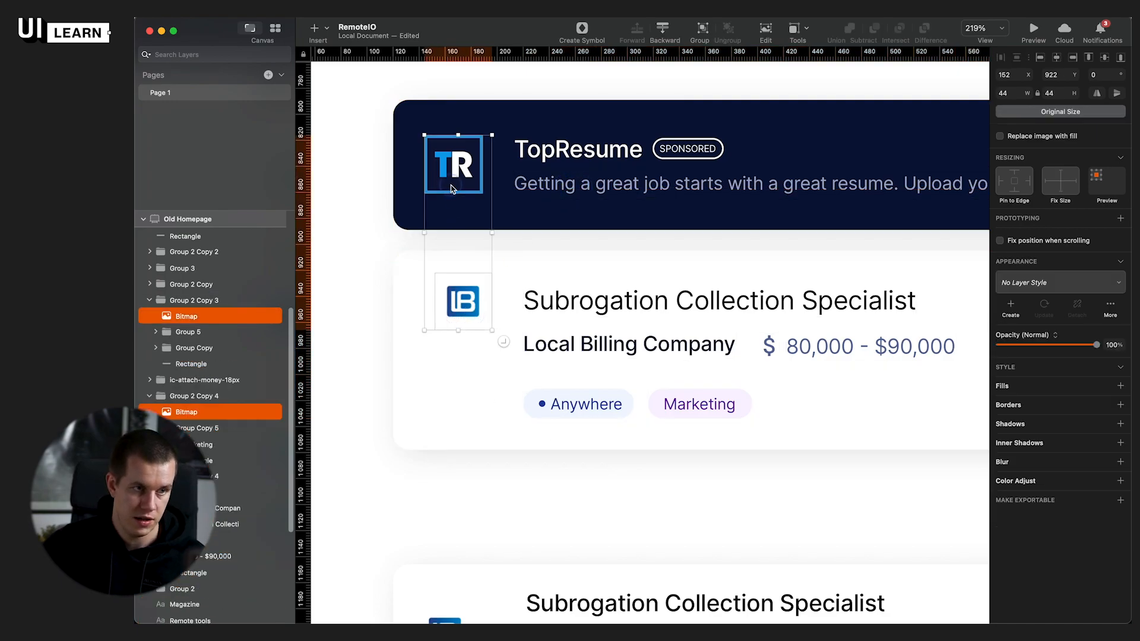
left_click(1040, 58)
Step: Move the first card's job title, company name, salary with dollar icon and both tags together 8 px to the left
left_click(625, 307)
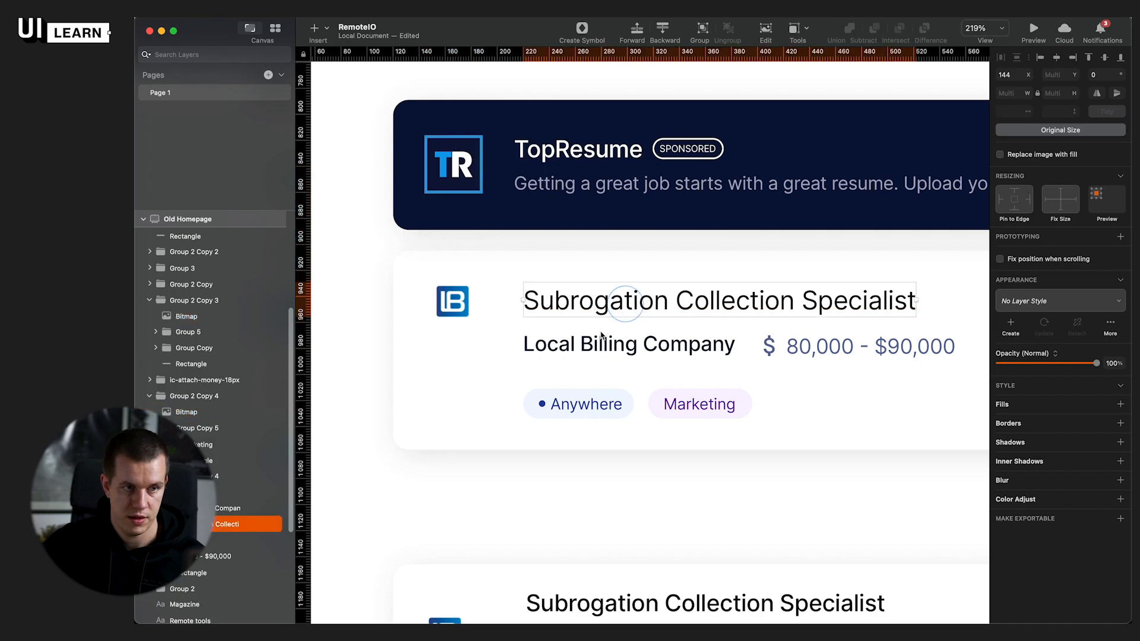
left_click(647, 344, "shift")
left_click(766, 348, "shift")
left_click(831, 346, "shift")
left_click(699, 403, "shift")
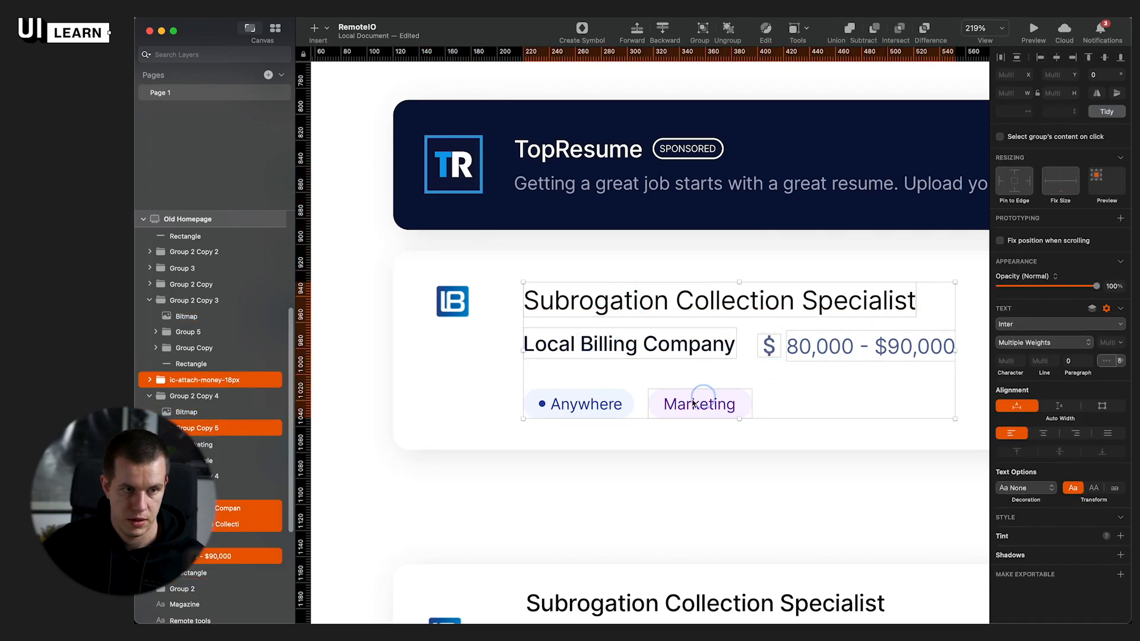
left_click(587, 403, "shift")
key("Left")
key("Left")
key("Left")
key("Left")
key("Left")
key("Left")
key("Left")
key("Left")
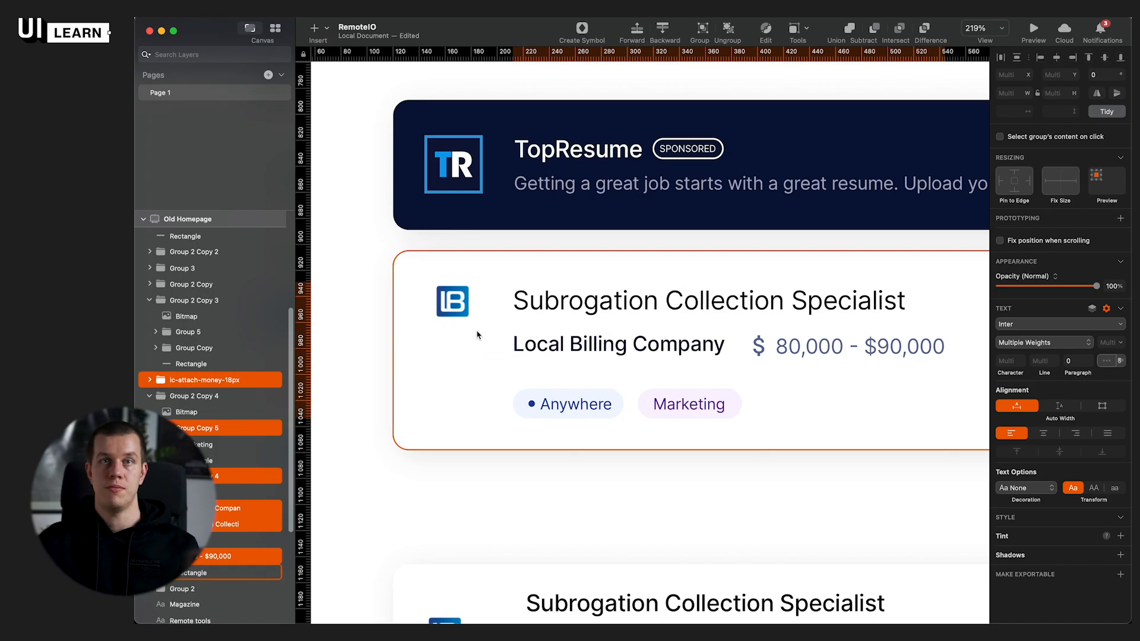
Step: Recolour the first card's company name with the saturated dark blue #001974
scroll(623, 312, "down", 2)
left_click(588, 463)
left_click_drag(750, 453, 521, 433)
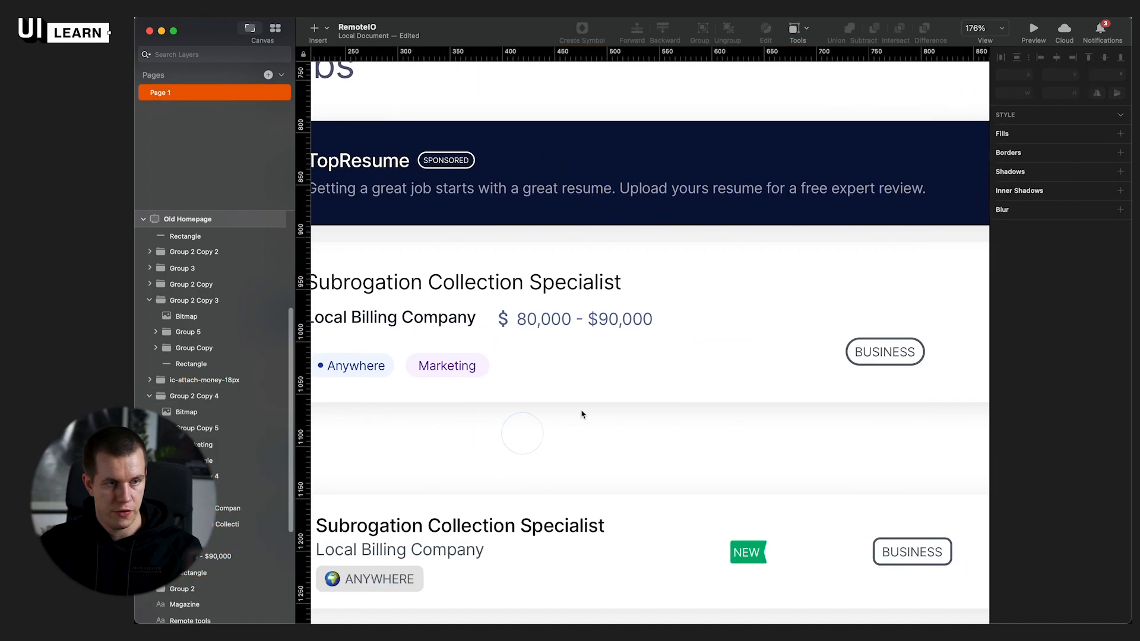
scroll(584, 409, "down", 2)
scroll(580, 465, "down", 2)
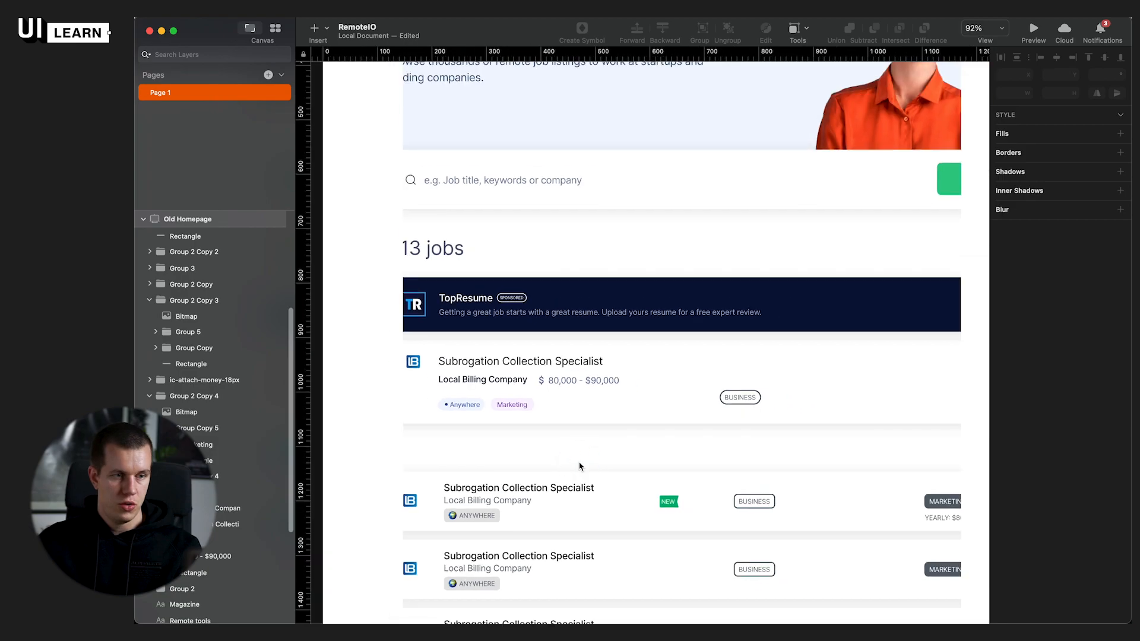
scroll(463, 380, "up", 3)
left_click(478, 391)
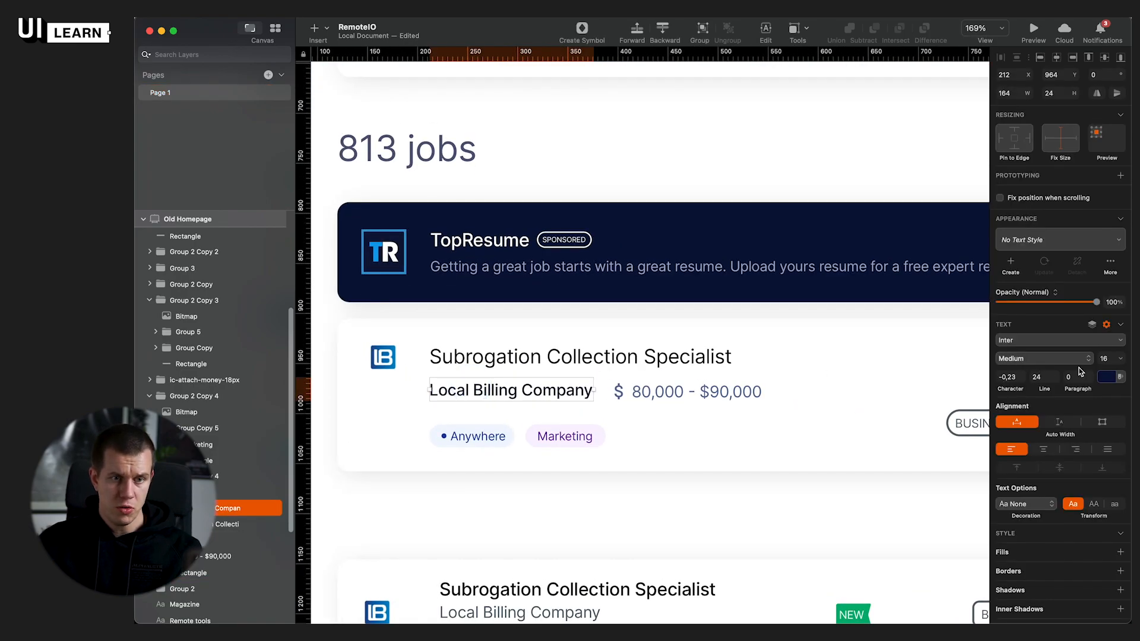
left_click(1106, 378)
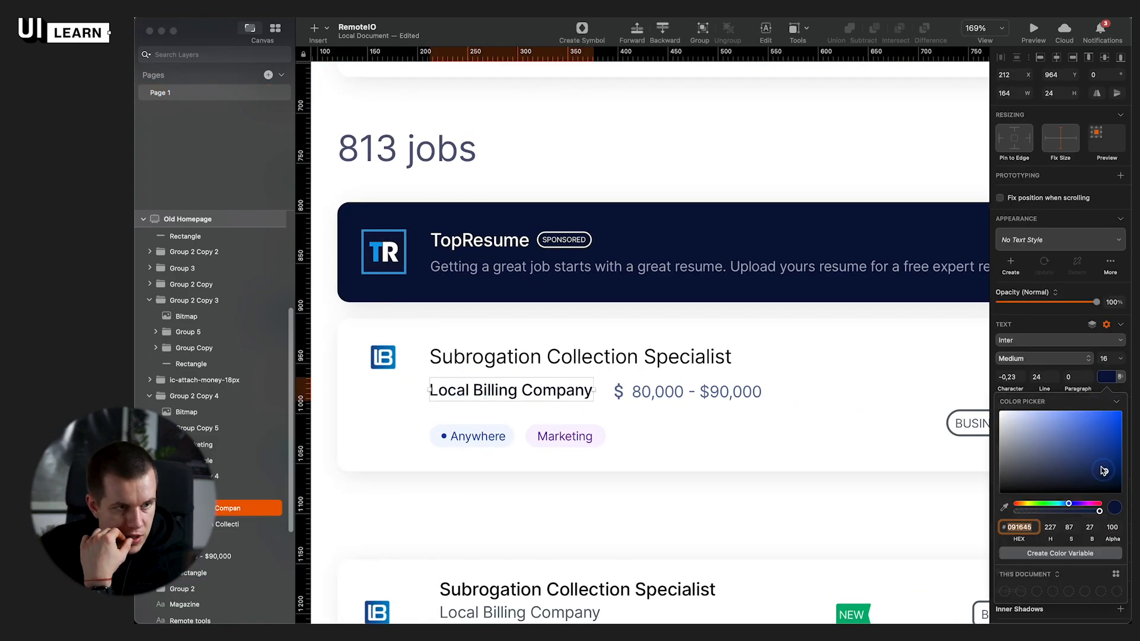
left_click_drag(1104, 475, 1068, 411)
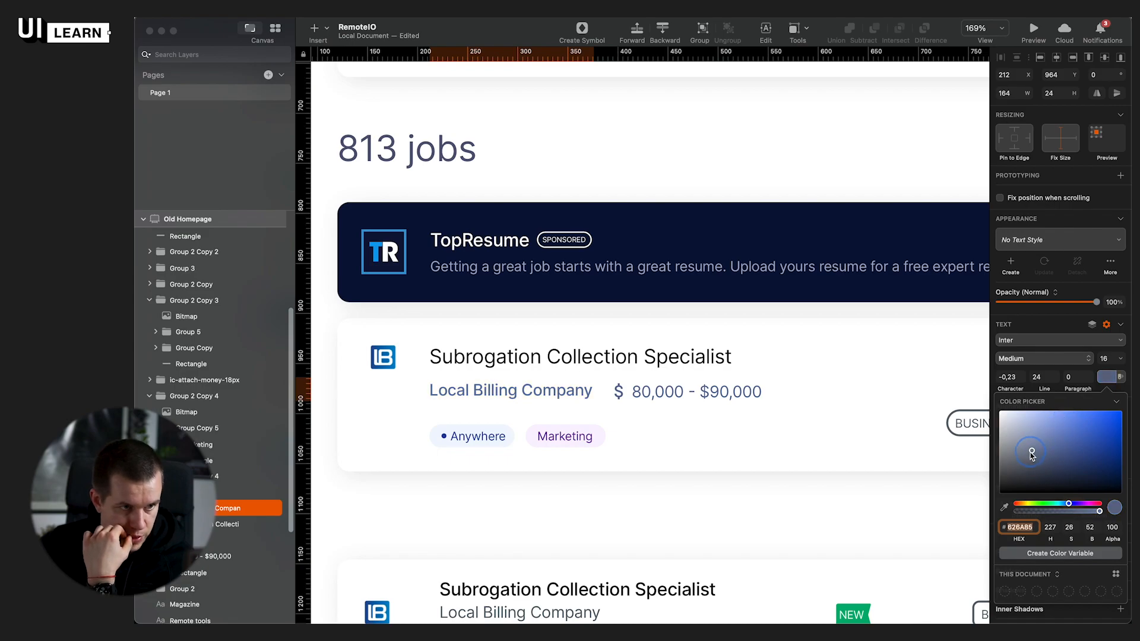
left_click_drag(1017, 462, 1062, 465)
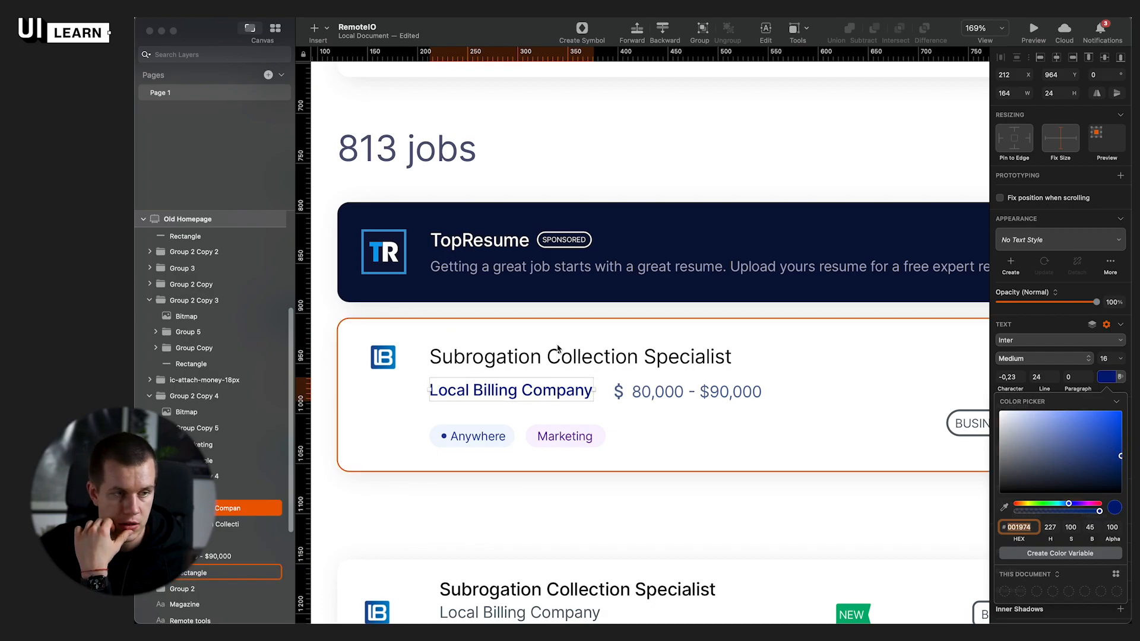
Step: Try the Semi Bold weight on the first card's company name, and return it to Medium
left_click(594, 356)
left_click(567, 392)
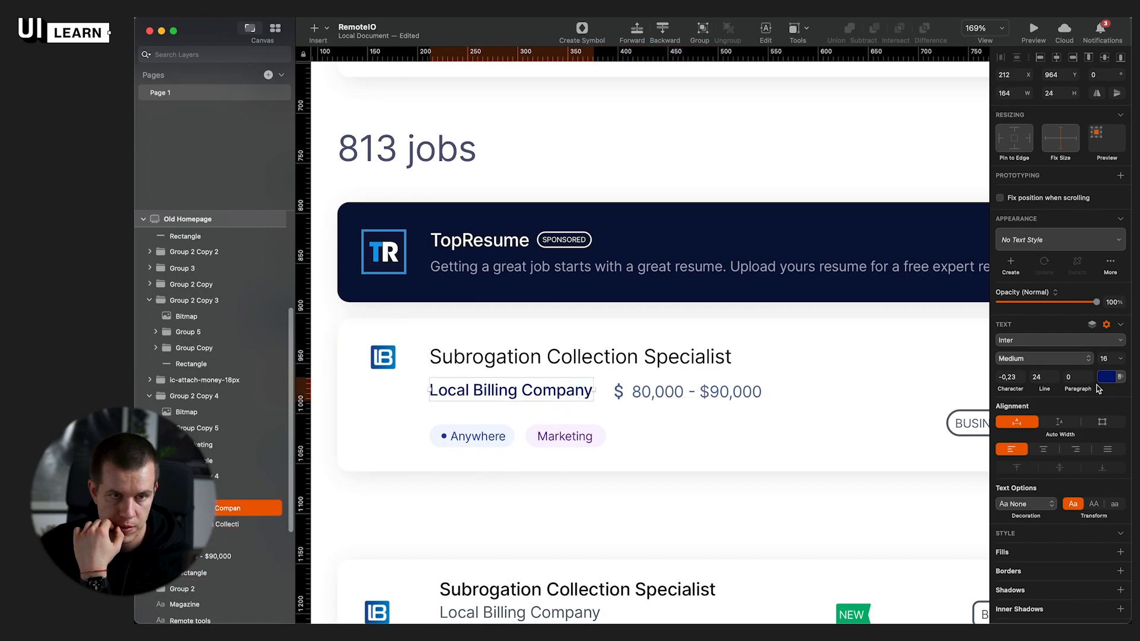
left_click(1049, 359)
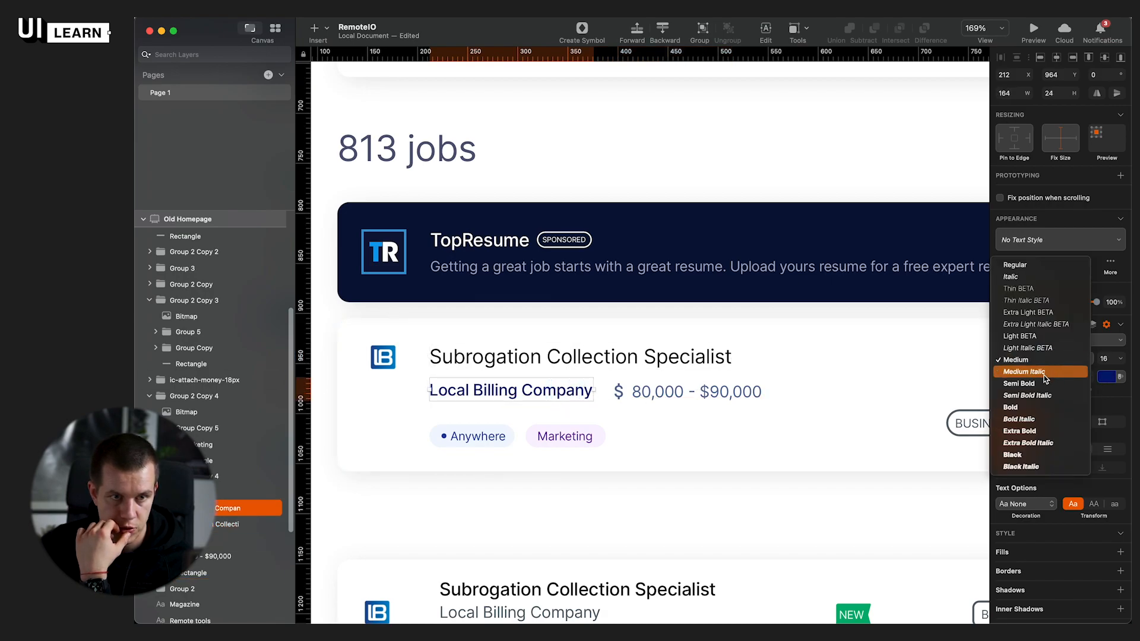
left_click(1040, 383)
left_click(1040, 359)
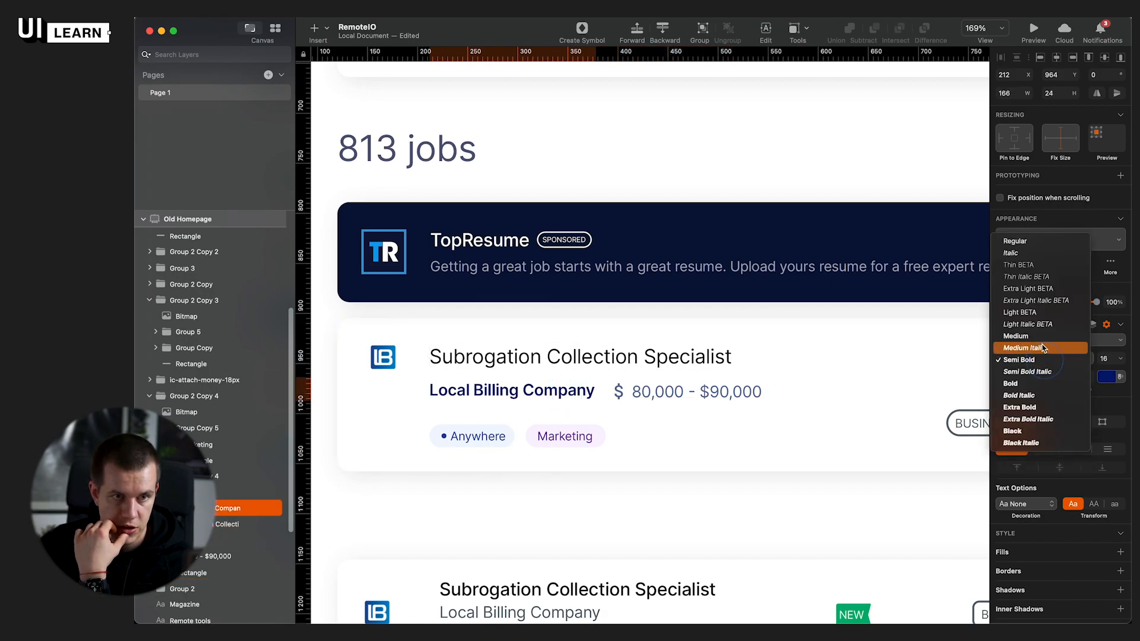
left_click(1043, 336)
Step: Recolour the first card's company name with black #000000
left_click(1106, 377)
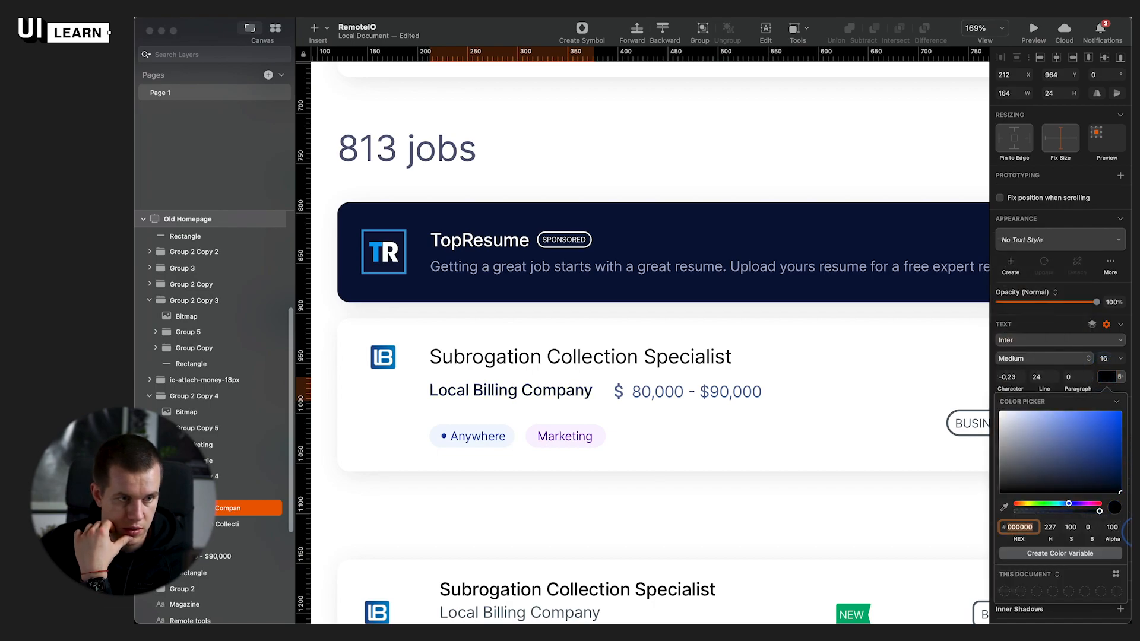
scroll(468, 410, "down", 20)
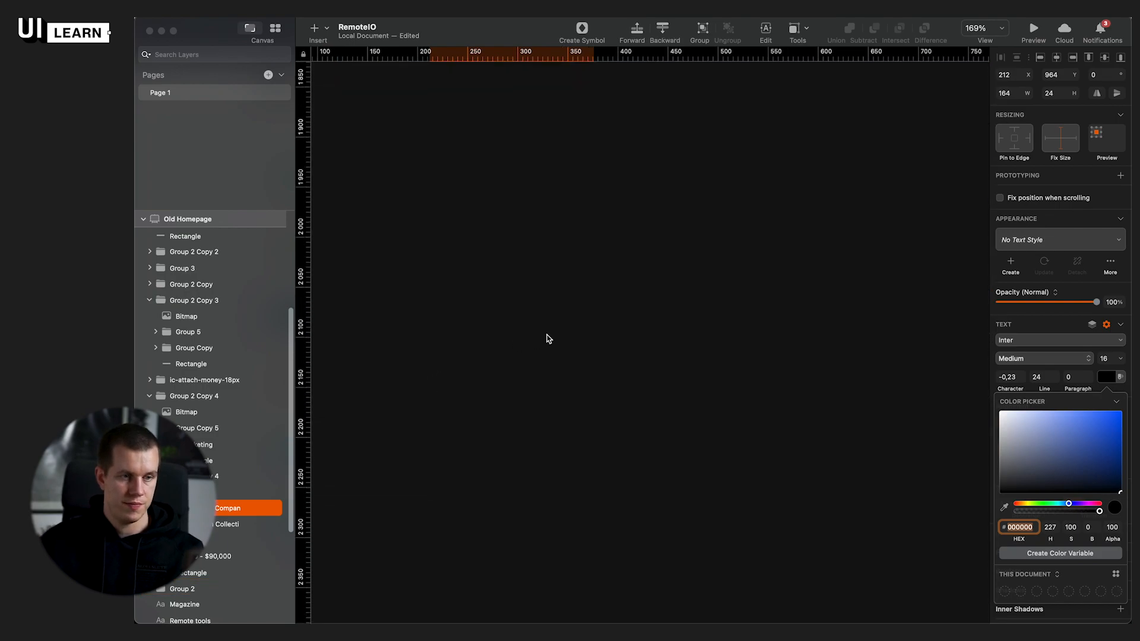
scroll(529, 341, "up", 20)
scroll(558, 336, "down", 5)
key("super+Tab")
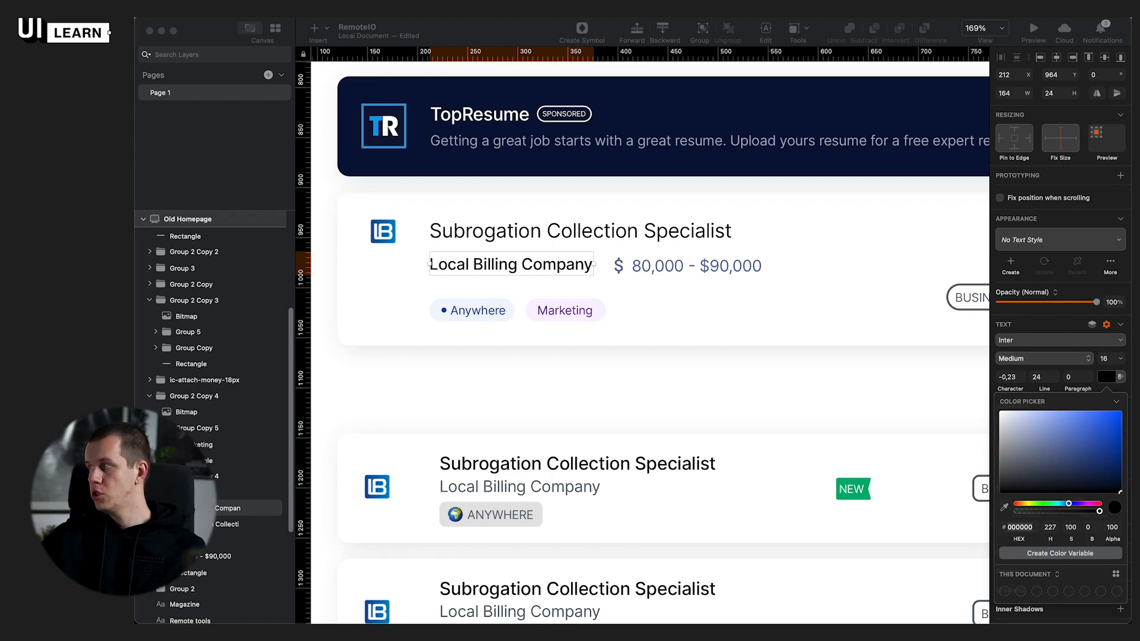
left_click(729, 371)
left_click(729, 373)
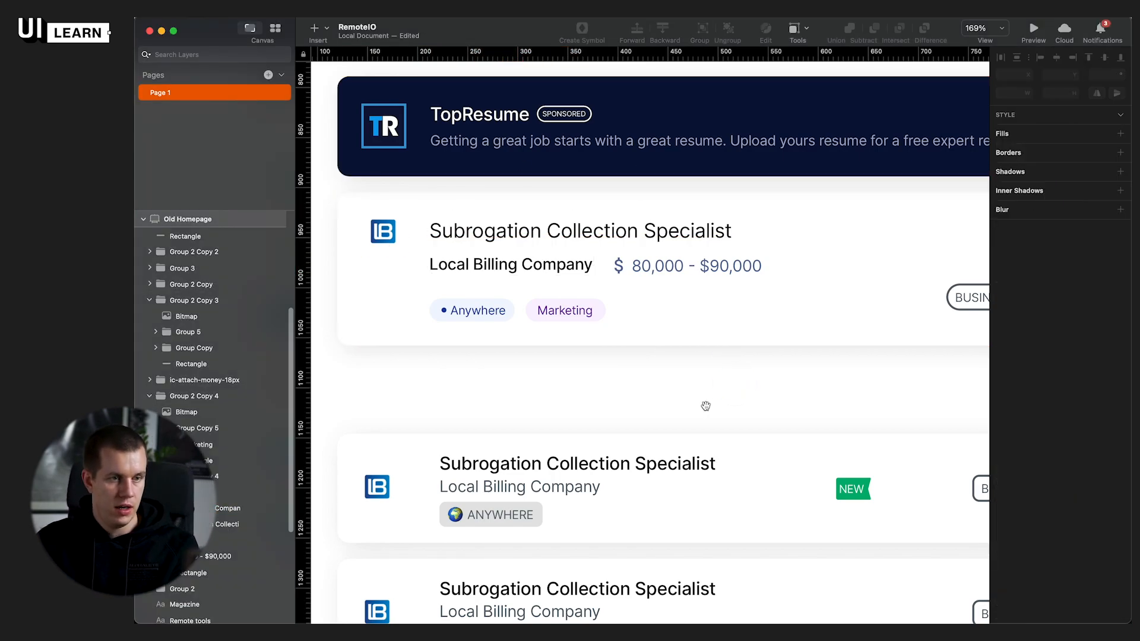
Step: Remove the drop shadow from the first job card's background and give it a 1 px border
left_click_drag(706, 410, 593, 406)
scroll(594, 406, "down", 5)
scroll(594, 406, "down", 5)
scroll(731, 380, "up", 3)
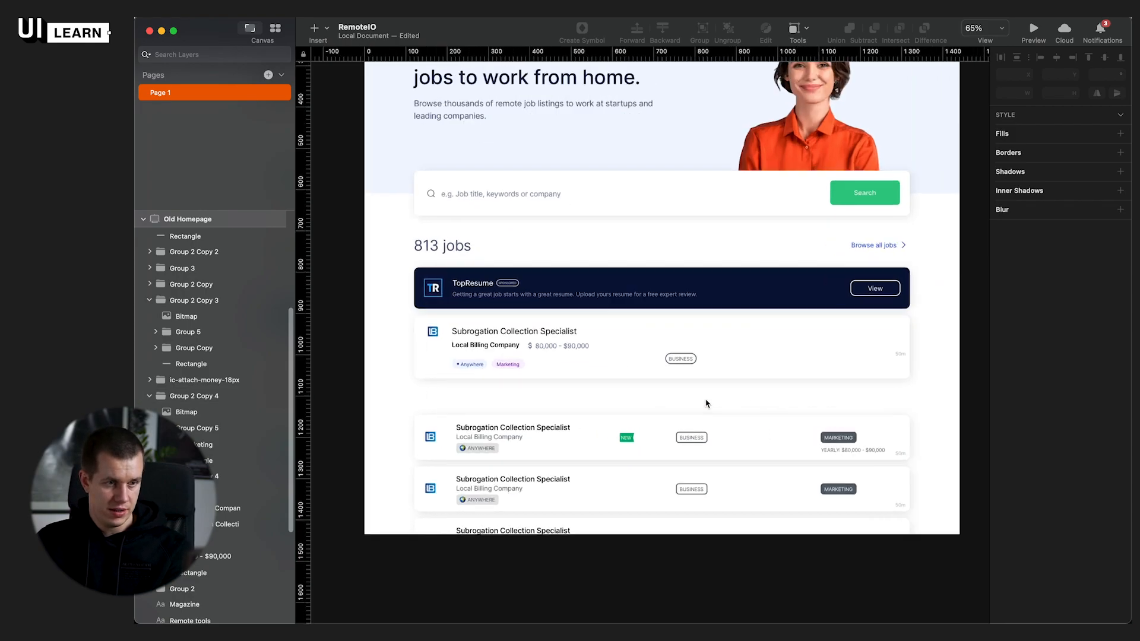
scroll(706, 403, "up", 2)
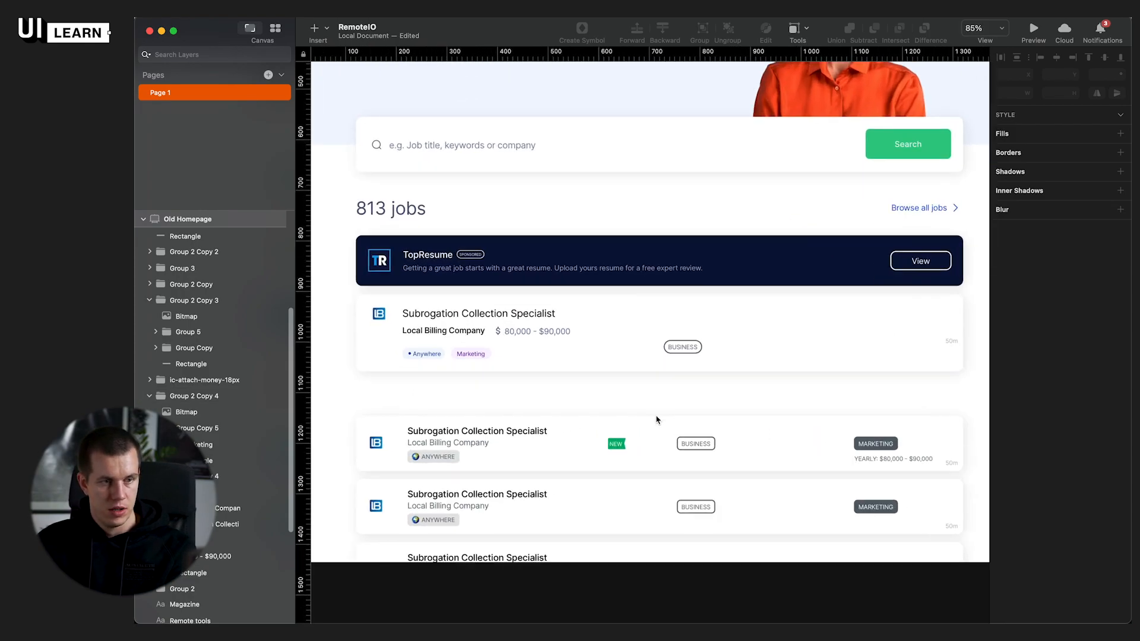
left_click(643, 358)
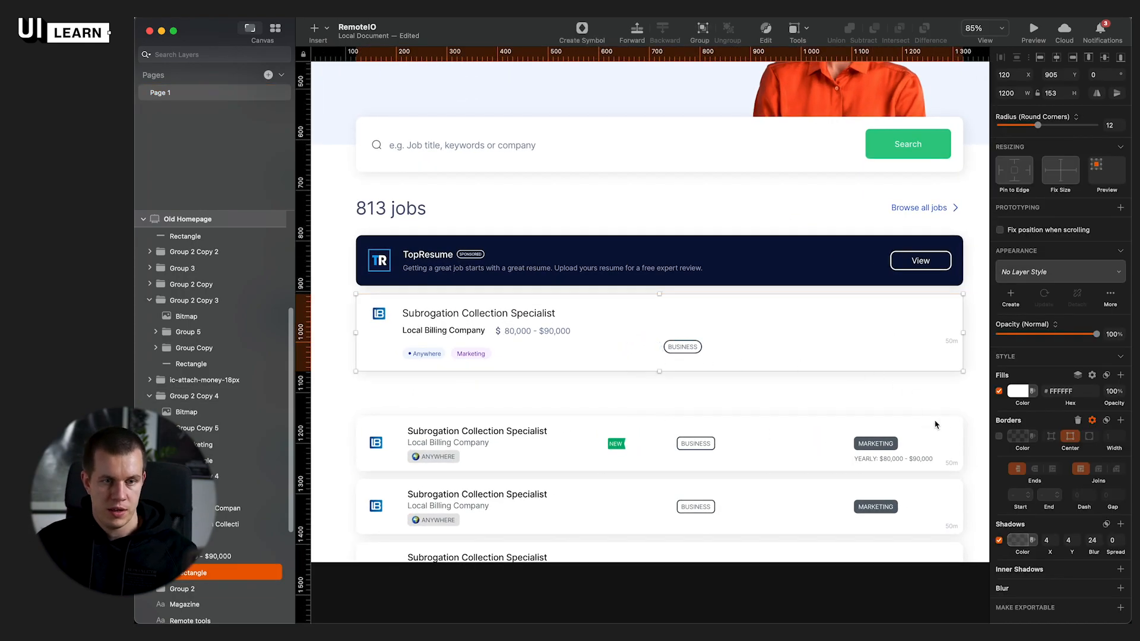
left_click(1015, 393)
key("ctrl+c")
left_click(975, 392)
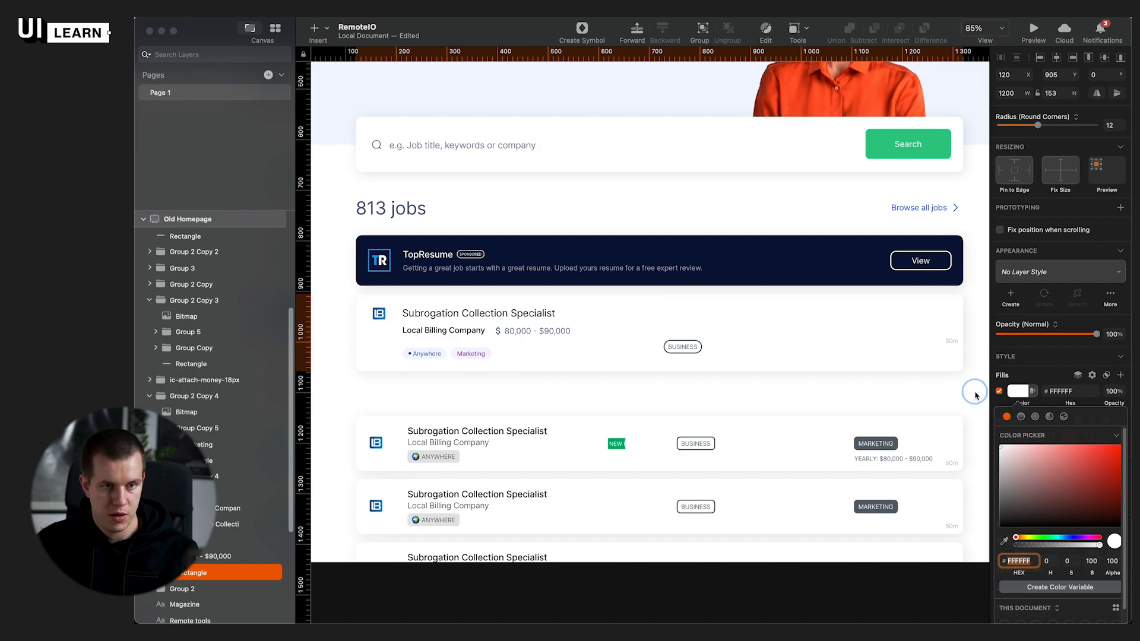
left_click(998, 392)
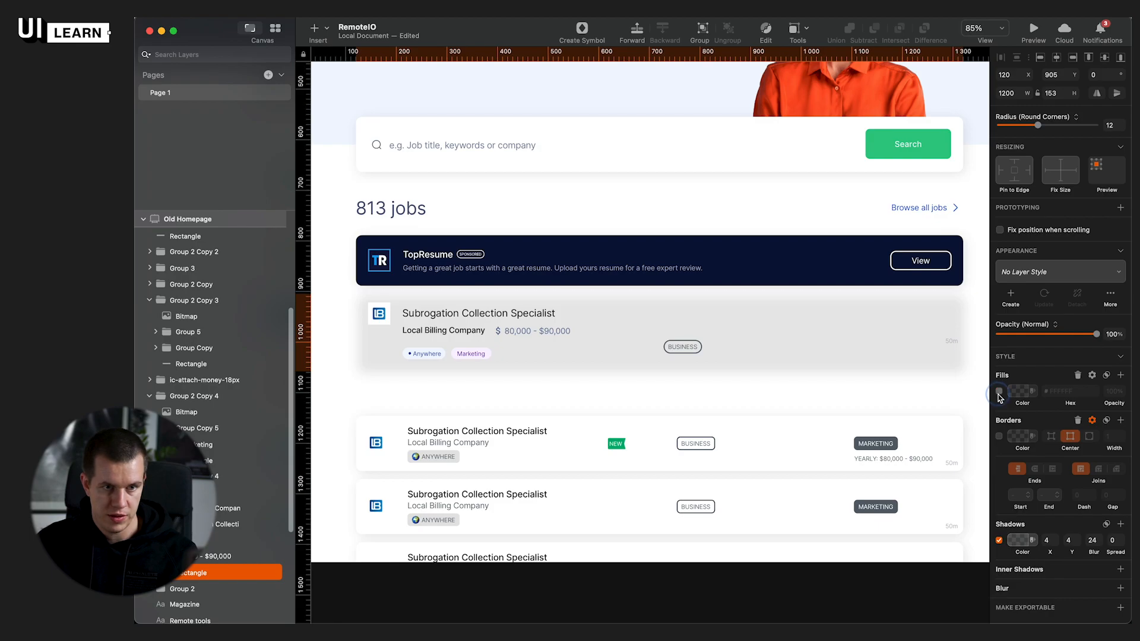
left_click(999, 391)
left_click(999, 540)
left_click(1092, 525)
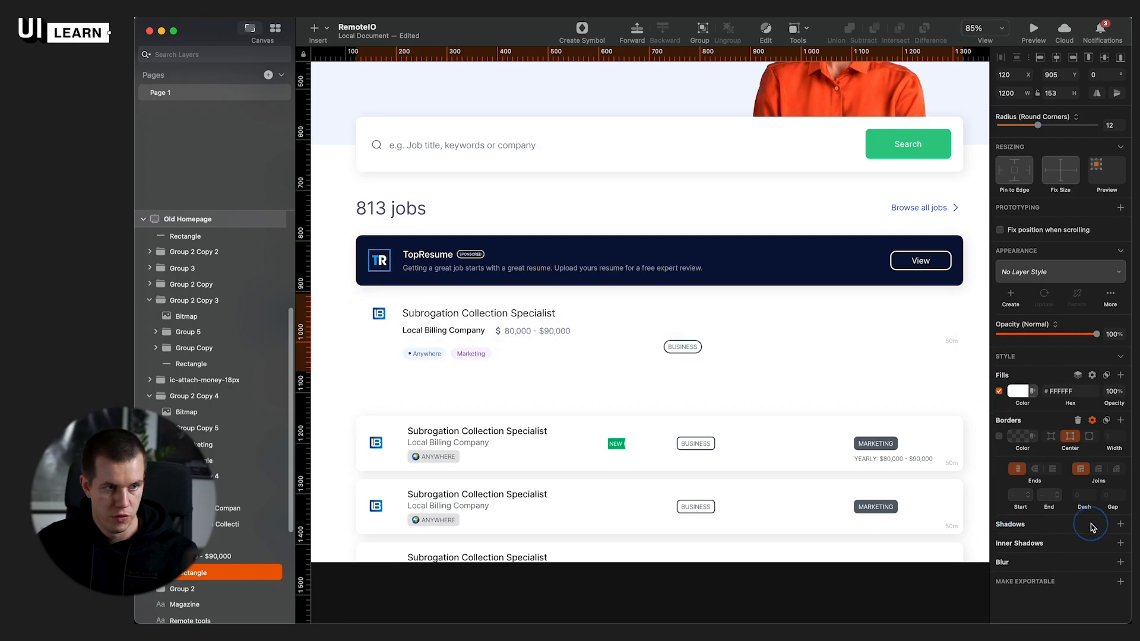
left_click(999, 437)
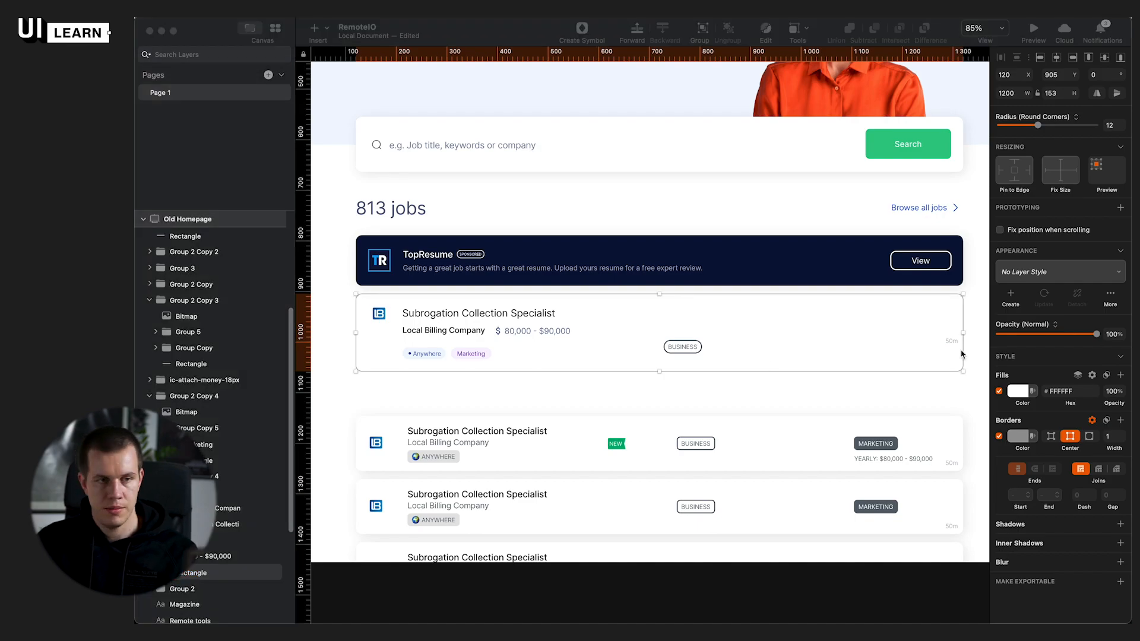
Step: Recolour the first card's border with pale blue #F2F6FF and make it slightly more saturated
scroll(736, 351, "up", 5)
left_click(611, 408)
left_click_drag(607, 406, 1014, 483)
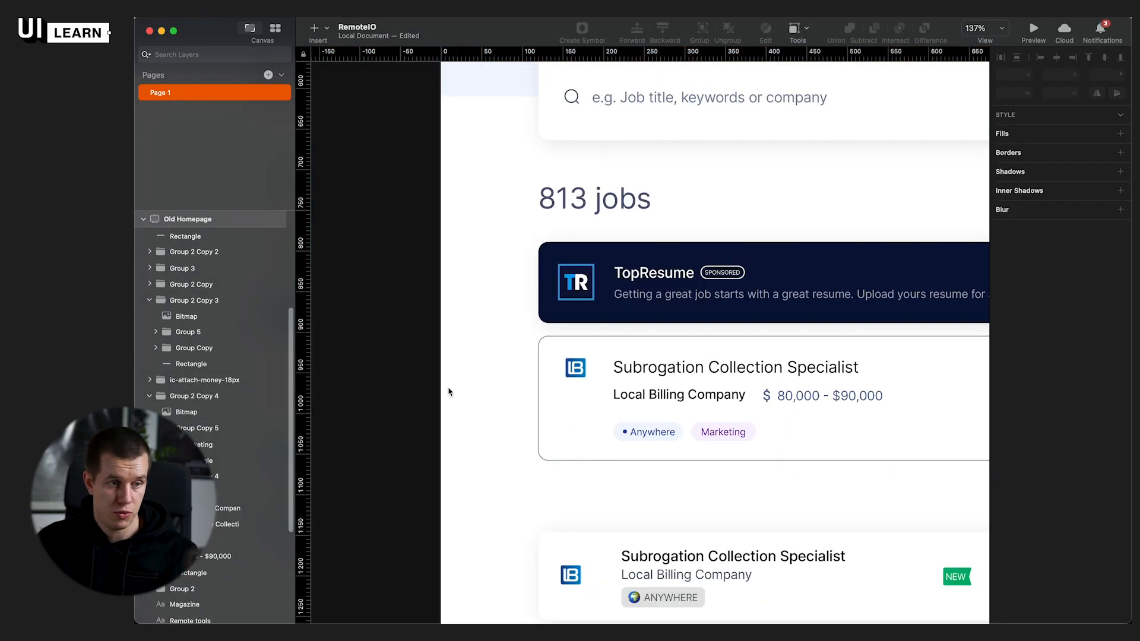
left_click(539, 354)
key("ctrl+c")
left_click(508, 84)
key("super+z")
left_click(1024, 437)
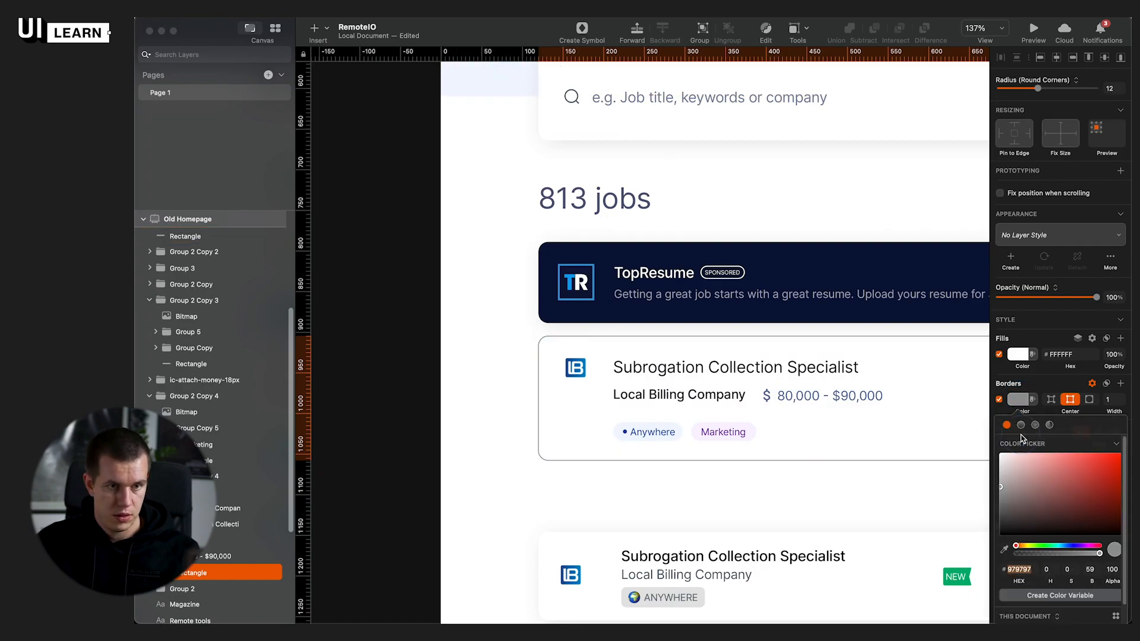
key("ctrl+c")
left_click(508, 74)
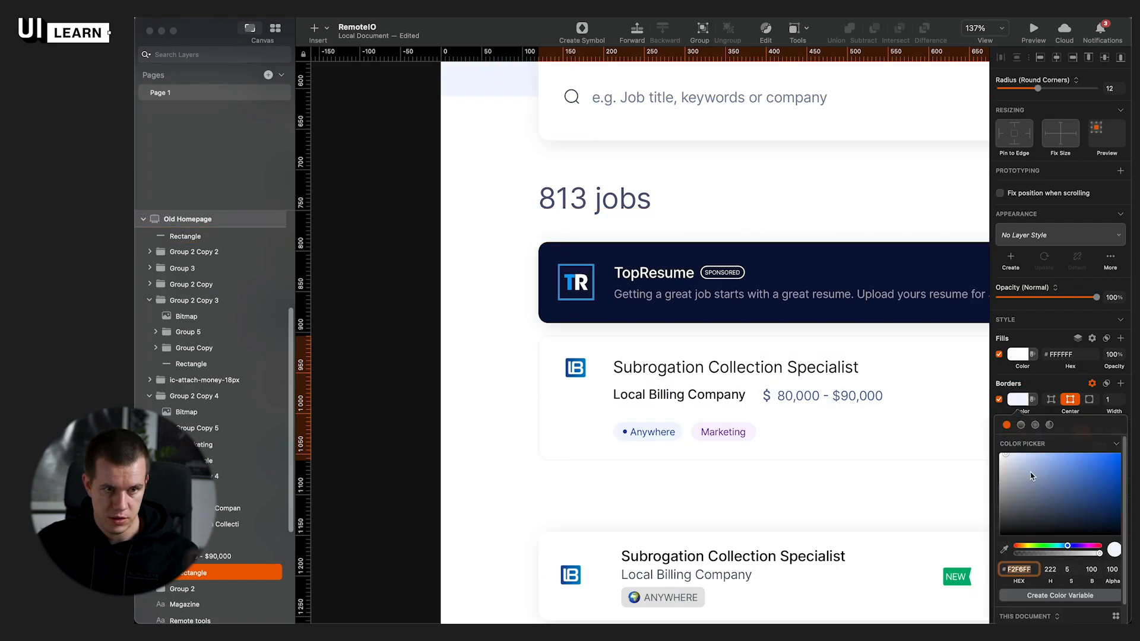
left_click_drag(1006, 459, 1019, 460)
left_click(885, 496)
left_click_drag(885, 496, 613, 450)
scroll(613, 449, "down", 3)
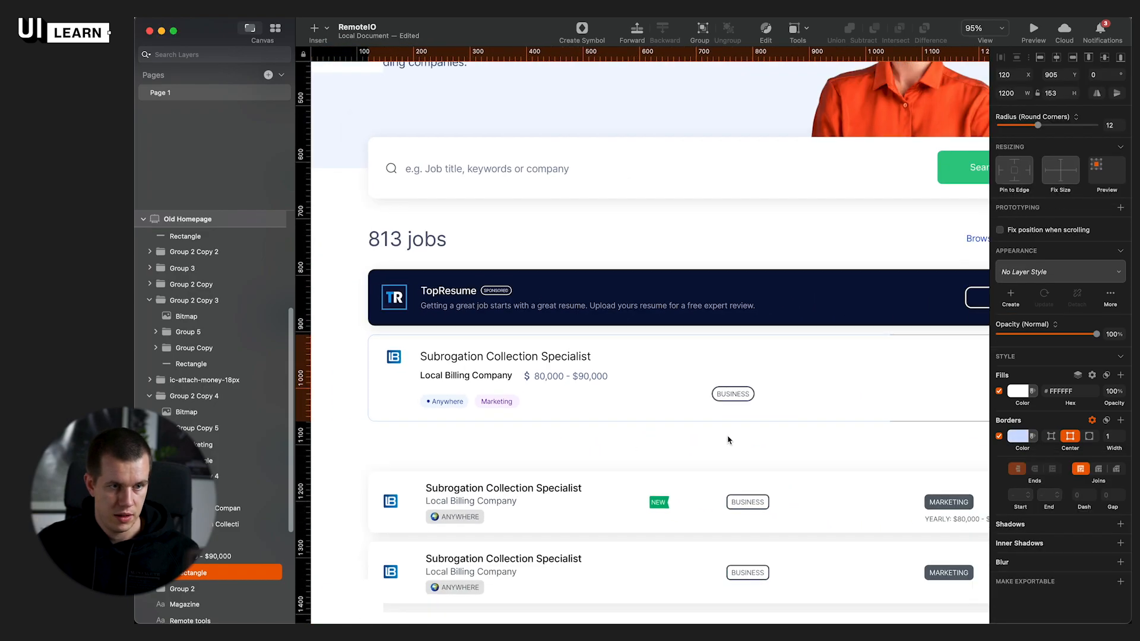
Step: Set the first card's 50m timestamp to size 16 and move it inward from the card's right edge to X 1246
left_click_drag(754, 439, 608, 417)
key("super+Tab")
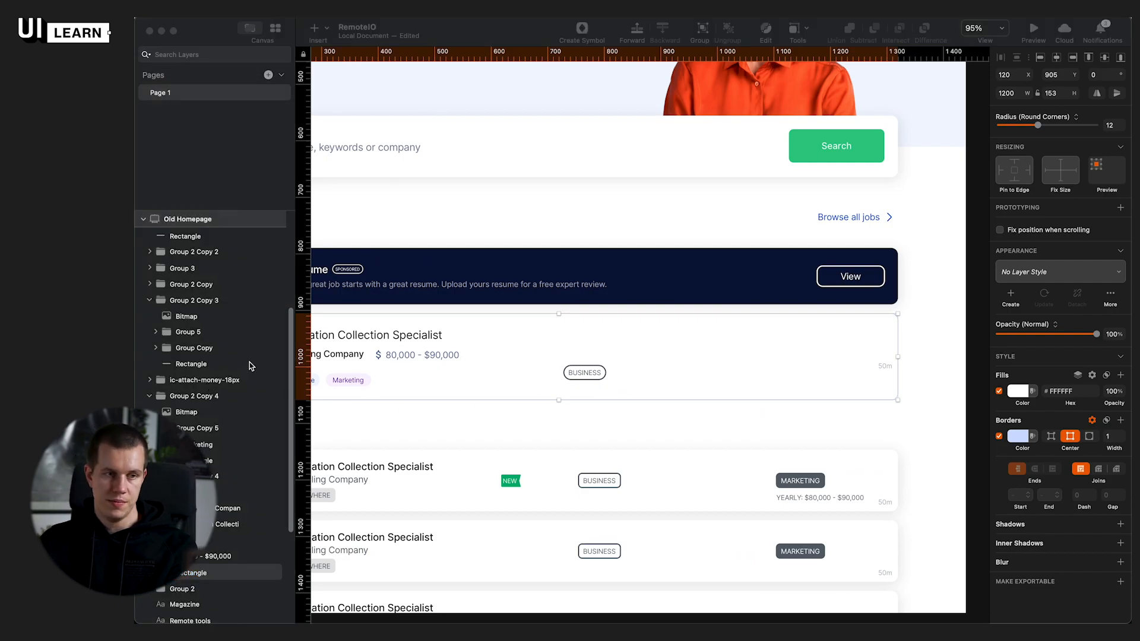
left_click(884, 366)
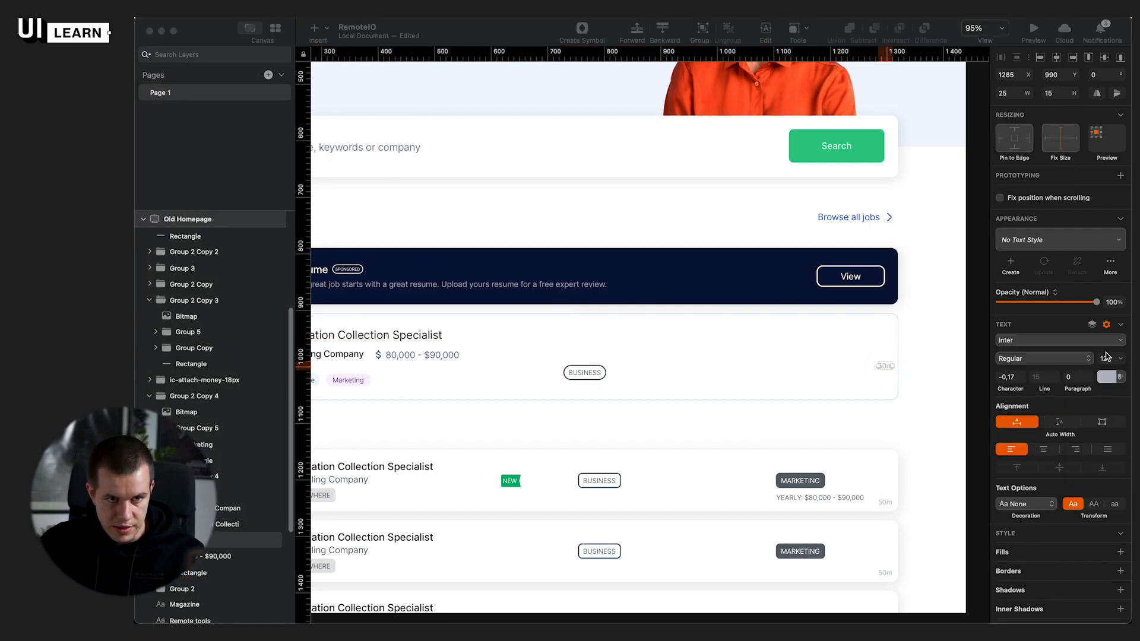
left_click(1106, 357)
key("Return")
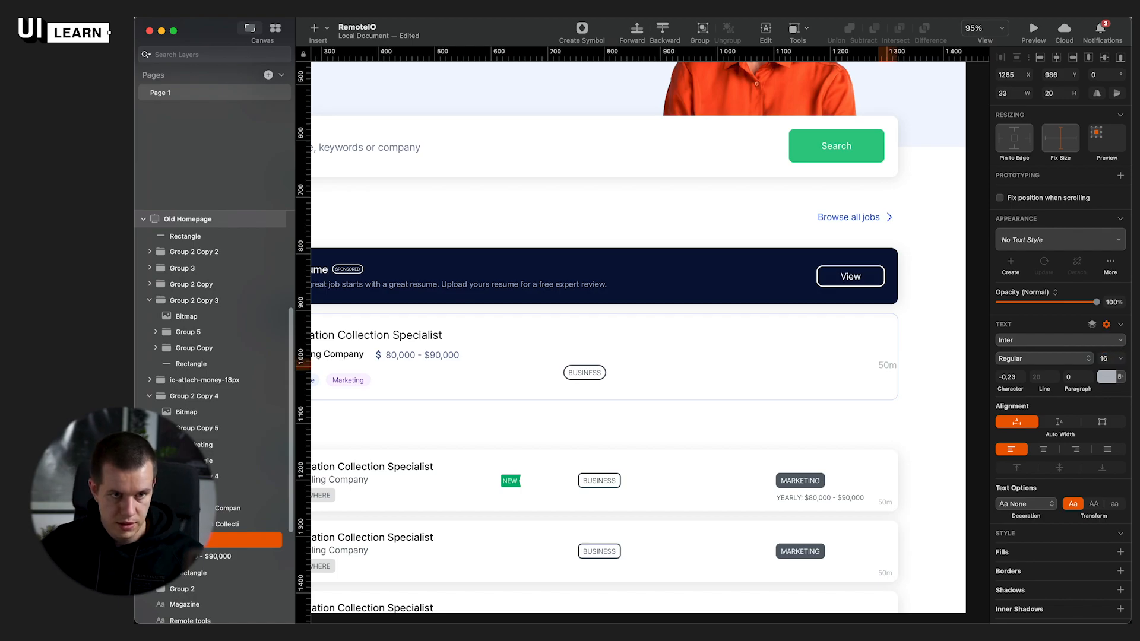
left_click(950, 425)
left_click_drag(876, 363, 853, 364)
Step: Copy the text style of the search field's placeholder onto the first card's 50m timestamp
scroll(900, 355, "up", 5)
scroll(900, 355, "left", 5)
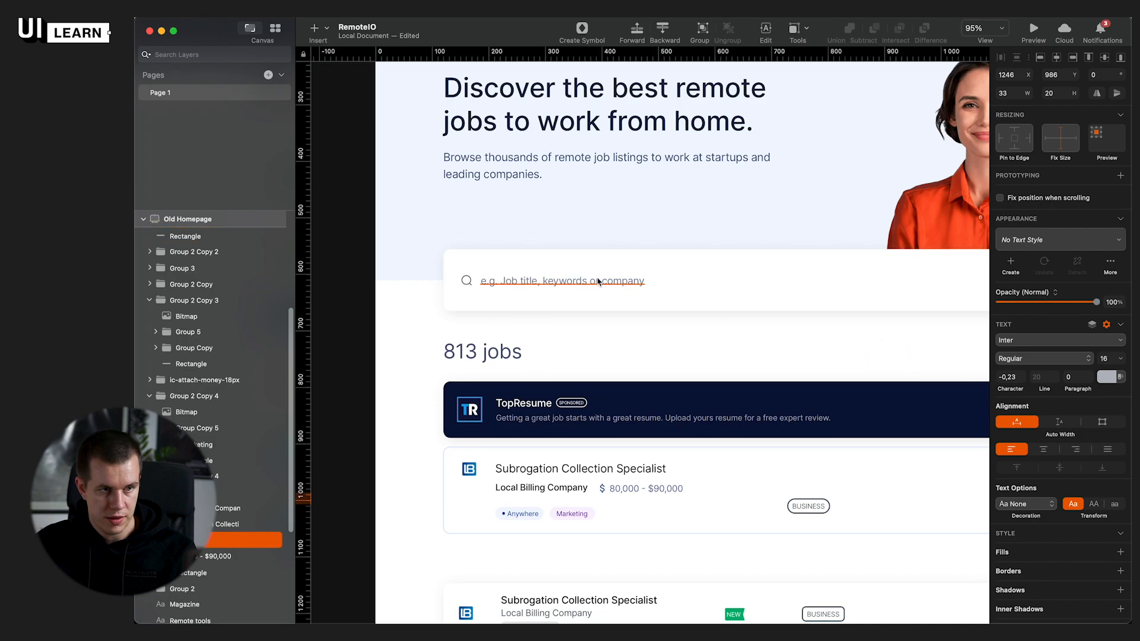
left_click(593, 278)
scroll(738, 372, "down", 4)
scroll(757, 356, "right", 6)
left_click(725, 320)
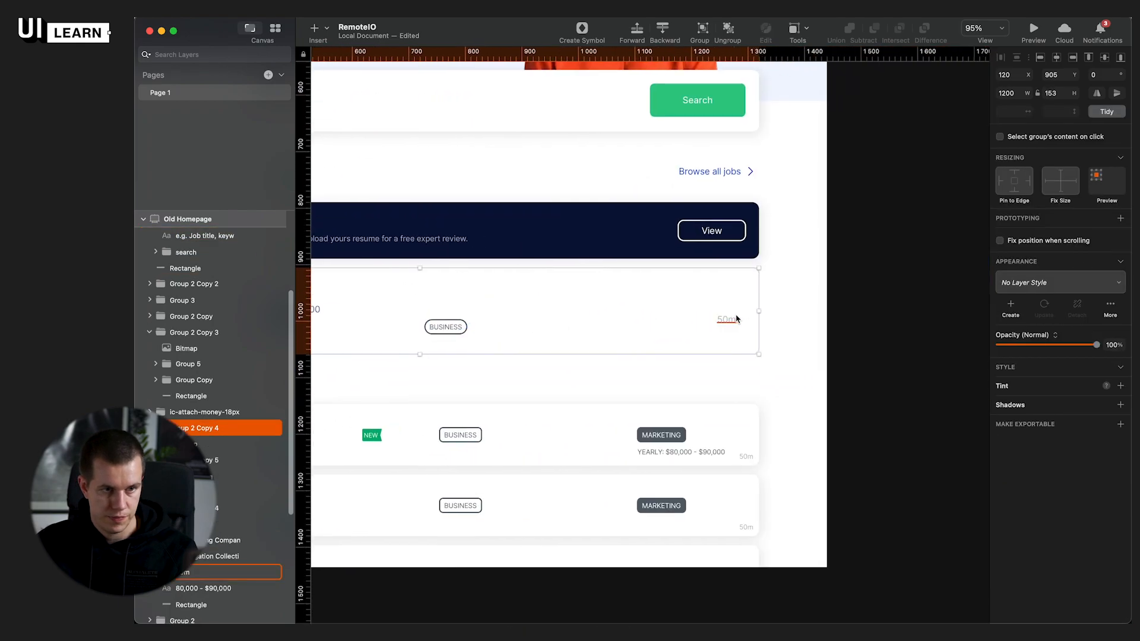
left_click(819, 382)
Step: Centre the 50m timestamp vertically within the first card's background
left_click(725, 325)
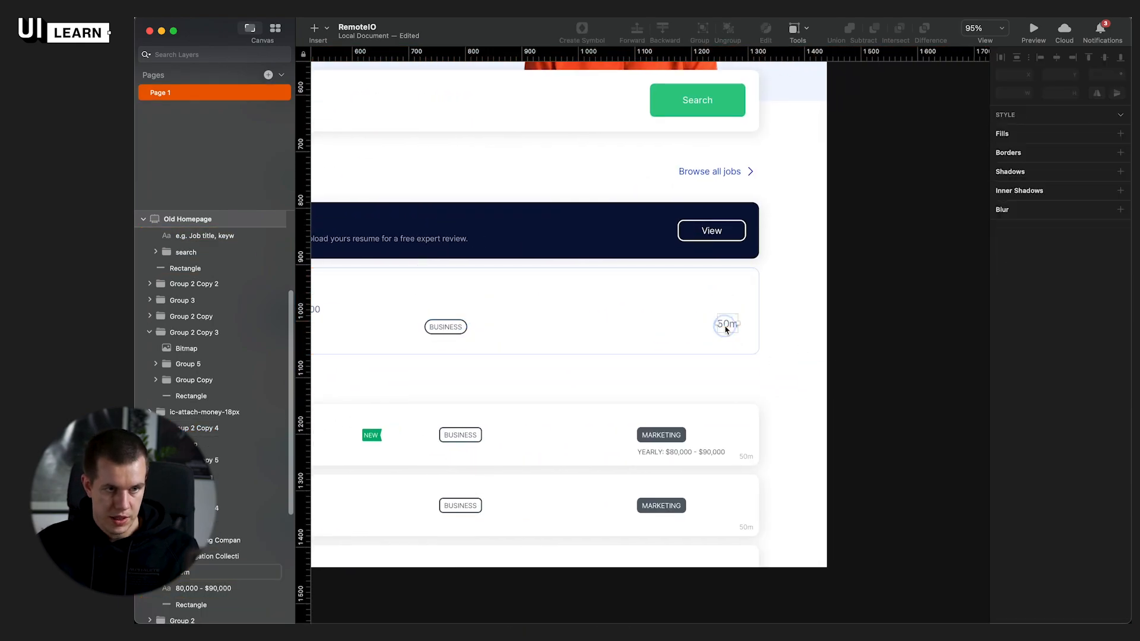
left_click(755, 339, "shift")
left_click(1104, 57)
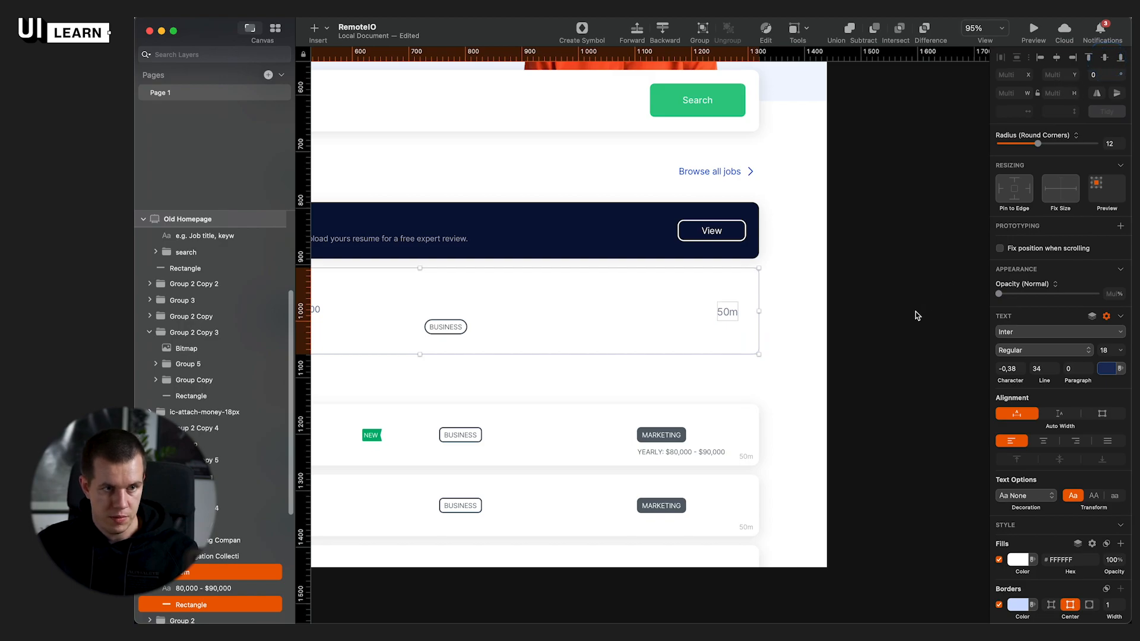
left_click(916, 315)
Step: Change the first card's timestamp text to "50 min ago"
left_click(728, 312)
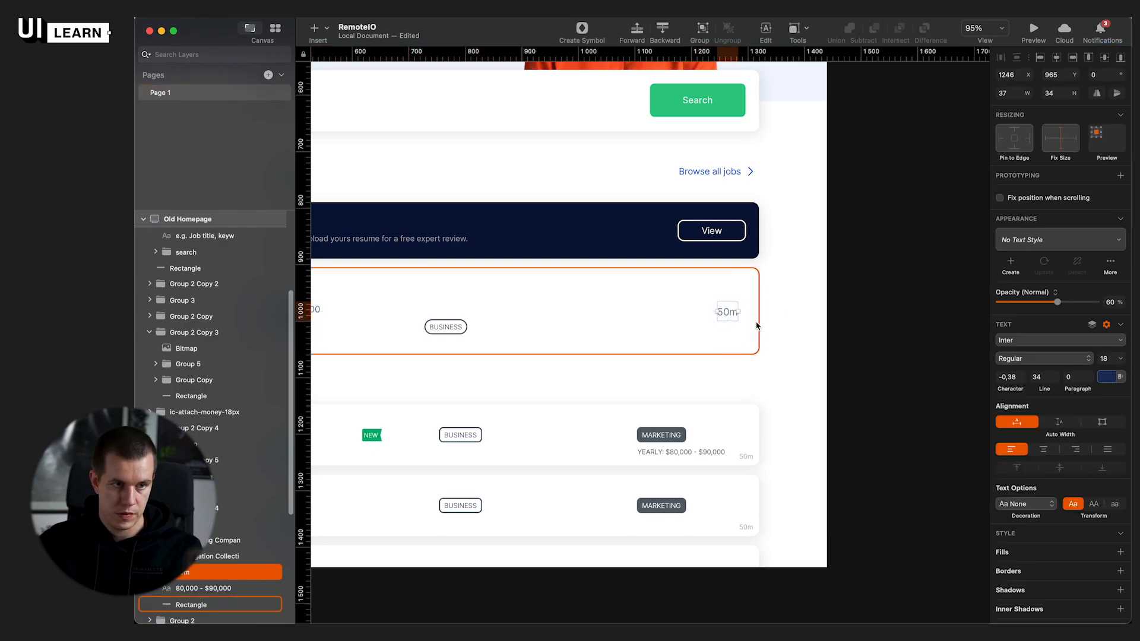
key("Return")
type("5")
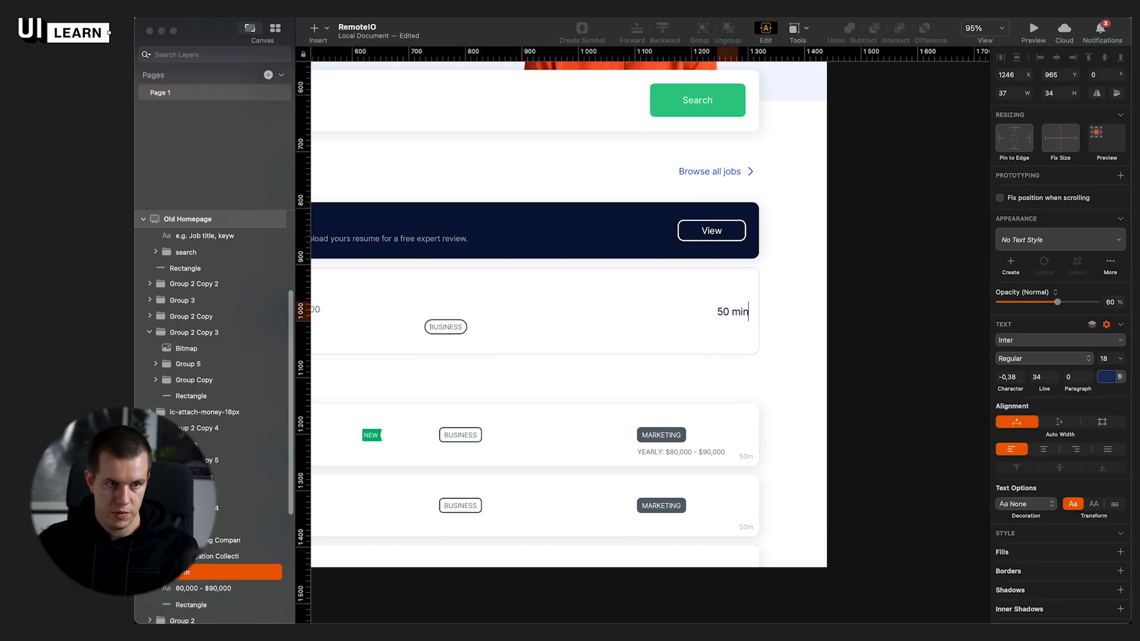
key("Escape")
Step: Right-align the "50 min ago" timestamp with the first card and inset it 32 px from the card's right edge
left_click(710, 339, "shift")
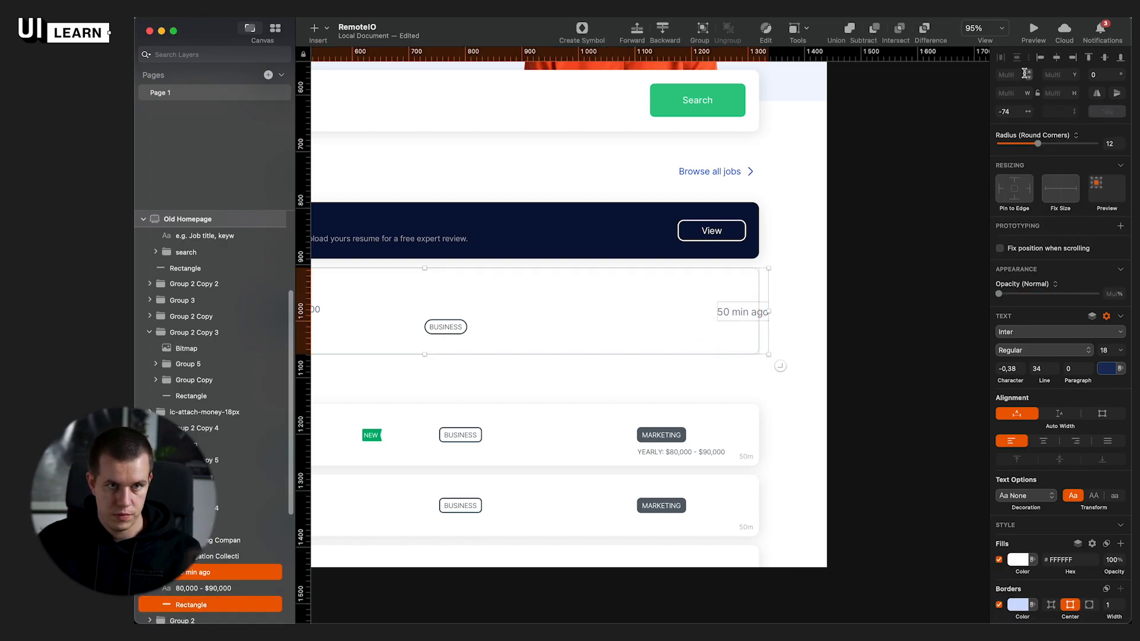
left_click(1039, 58)
left_click(1072, 60)
left_click(918, 327)
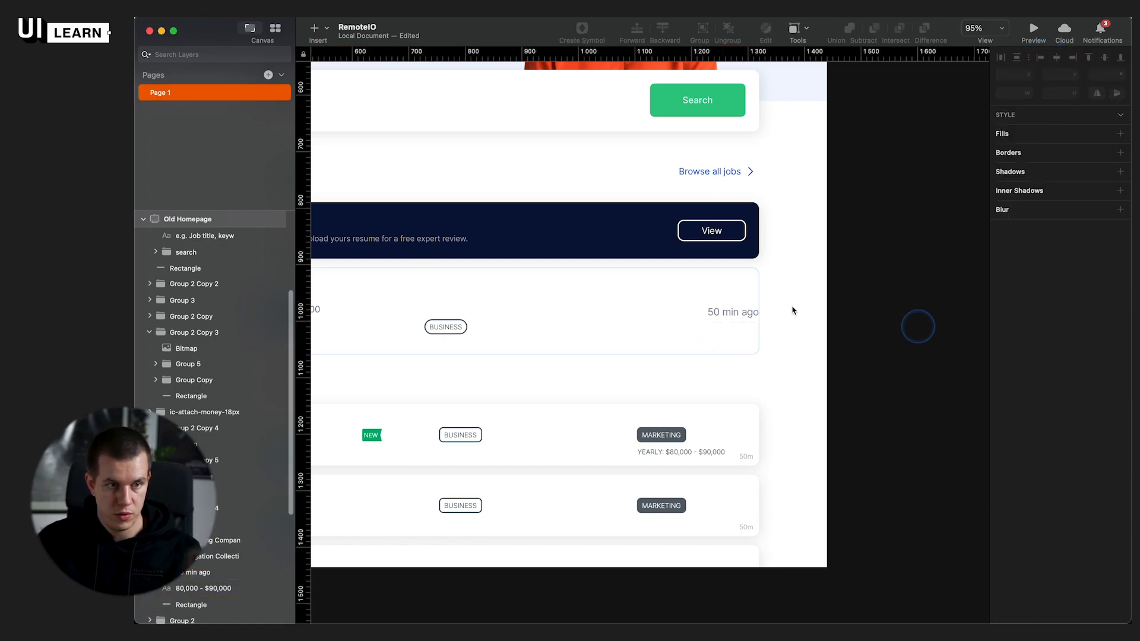
left_click_drag(743, 321, 725, 321)
key("alt")
key("Right")
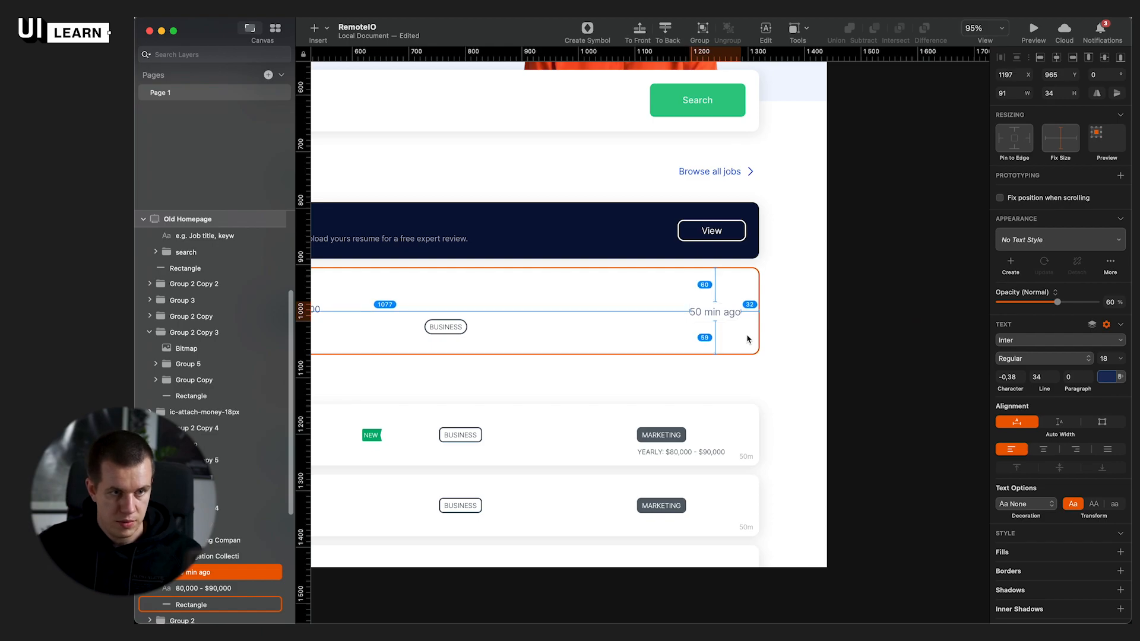
left_click(900, 366)
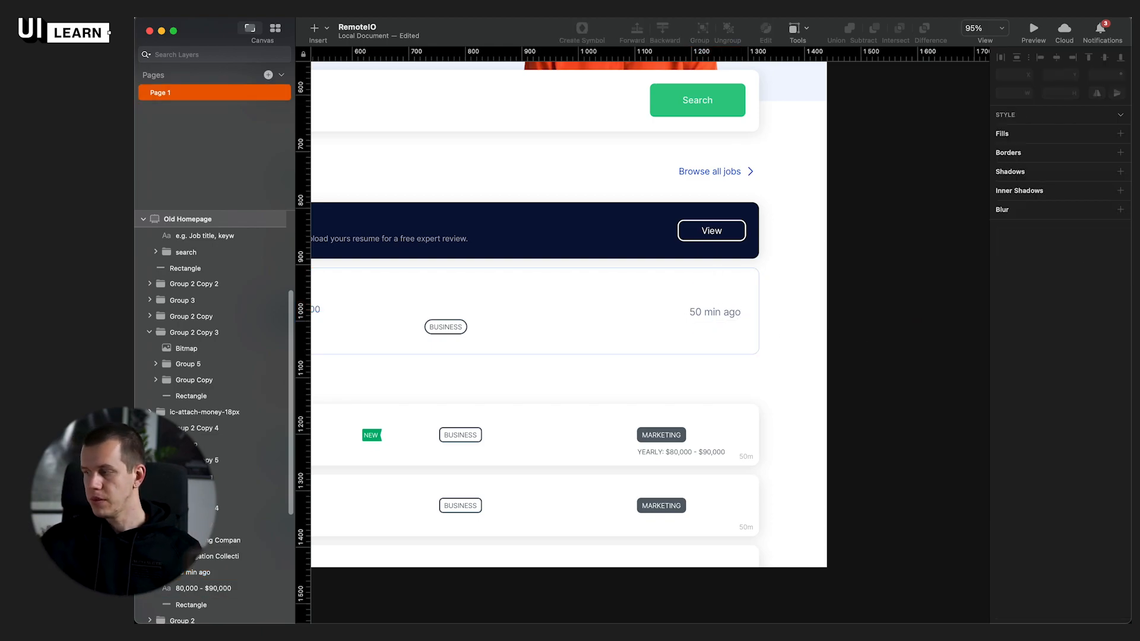
left_click(825, 478)
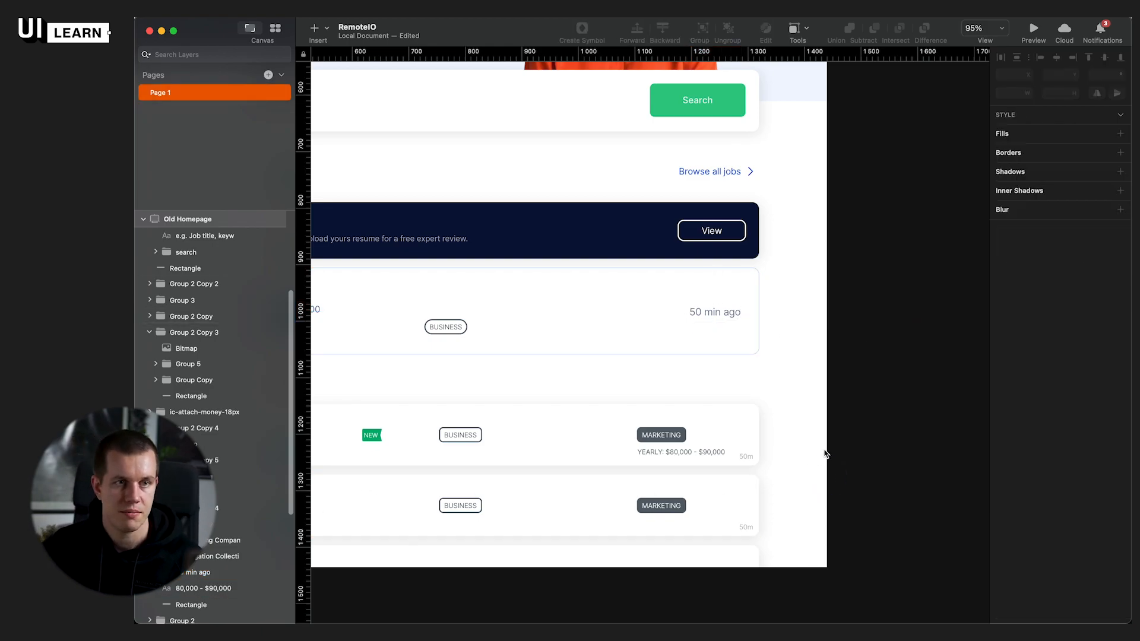
left_click_drag(793, 458, 937, 424)
left_click_drag(563, 321, 711, 317)
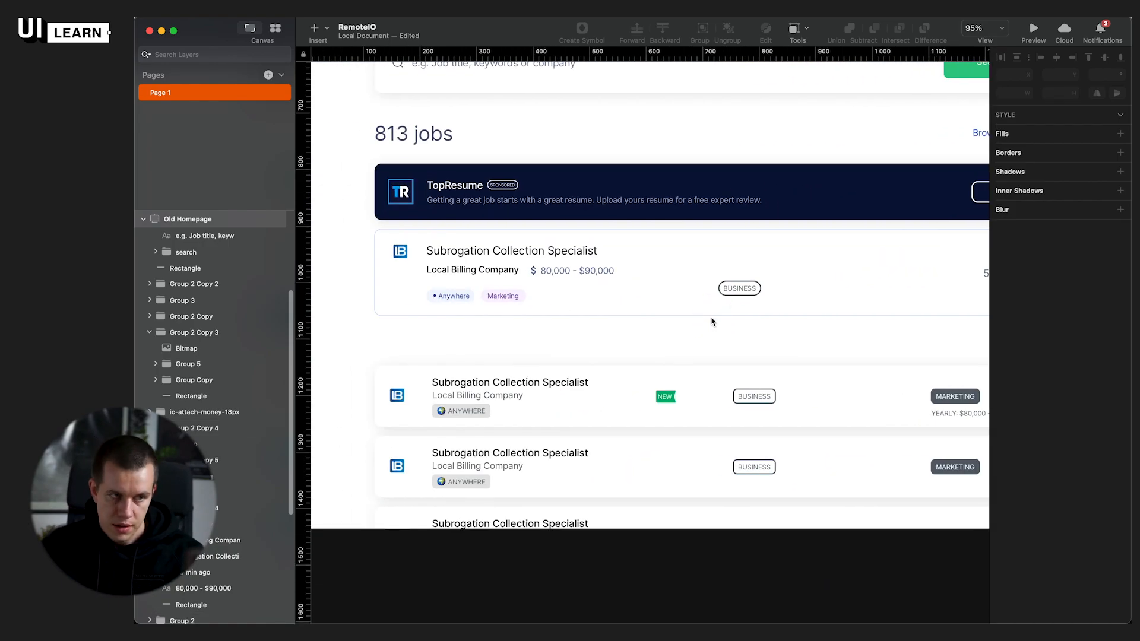
scroll(728, 314, "right", 3)
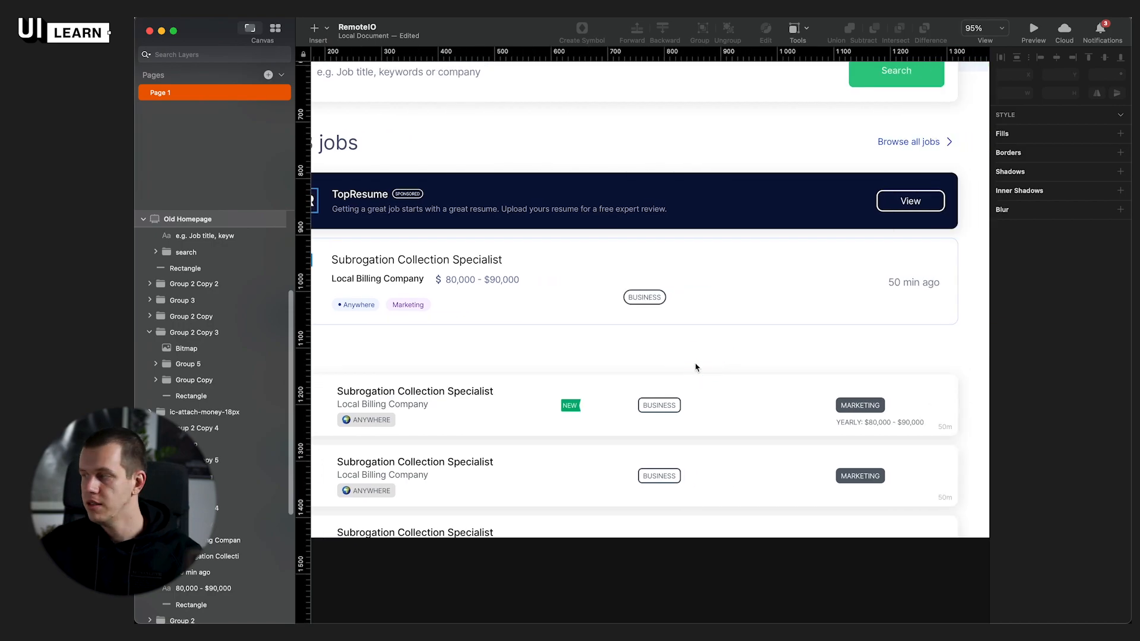
key("super+Tab")
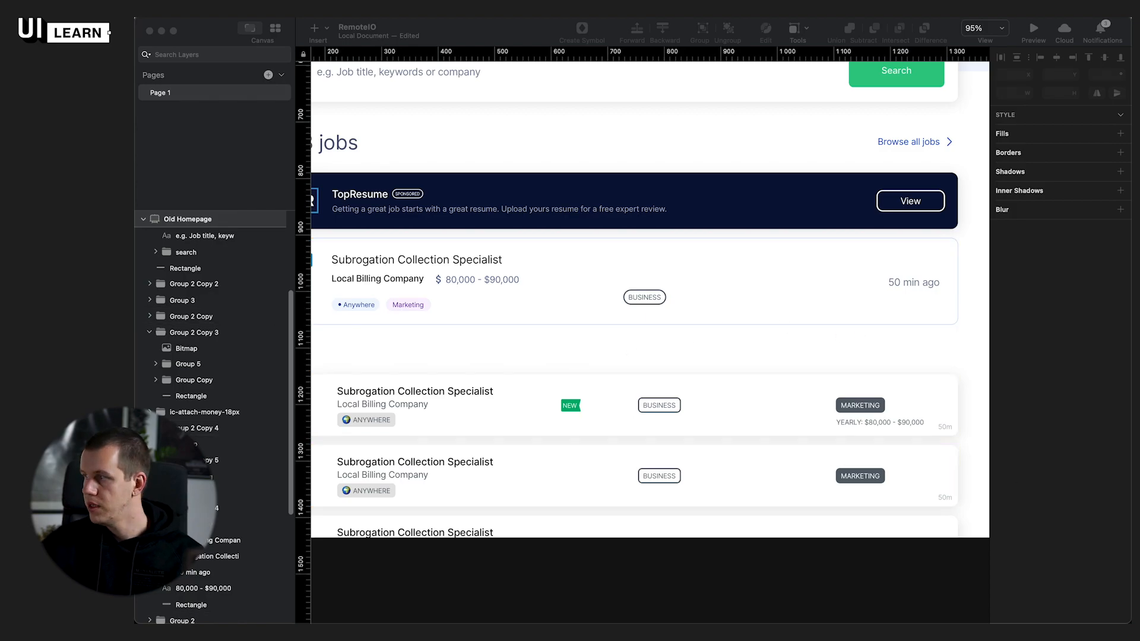
Step: Copy the first card background's light border style onto the BUSINESS tag's rounded outline
left_click(611, 309)
scroll(638, 297, "up", 4)
left_click(635, 325)
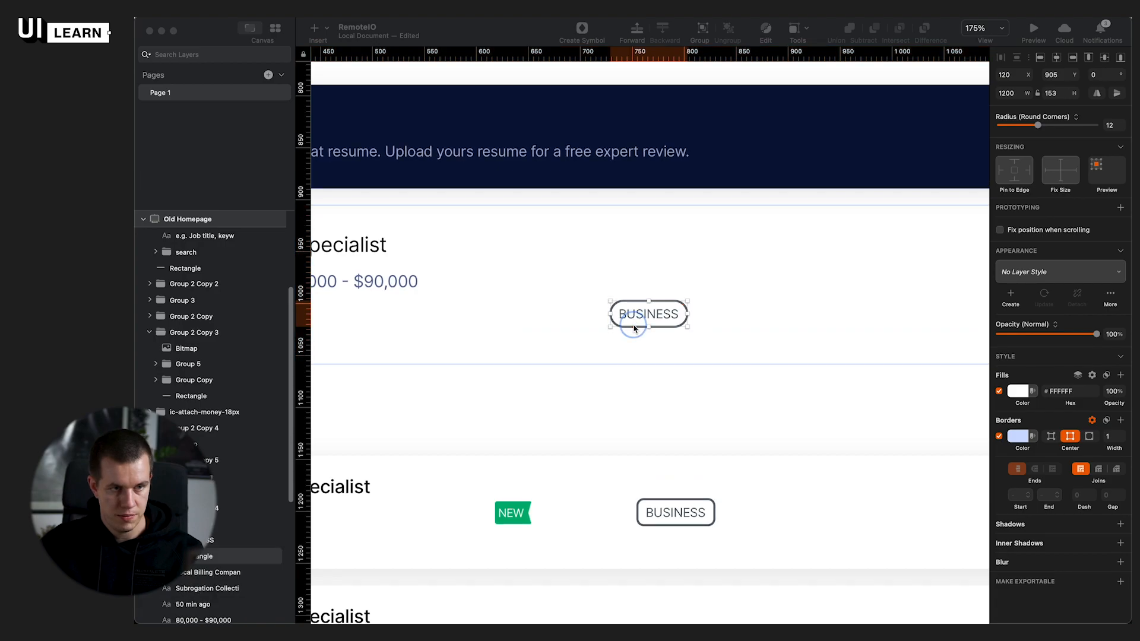
left_click(727, 372)
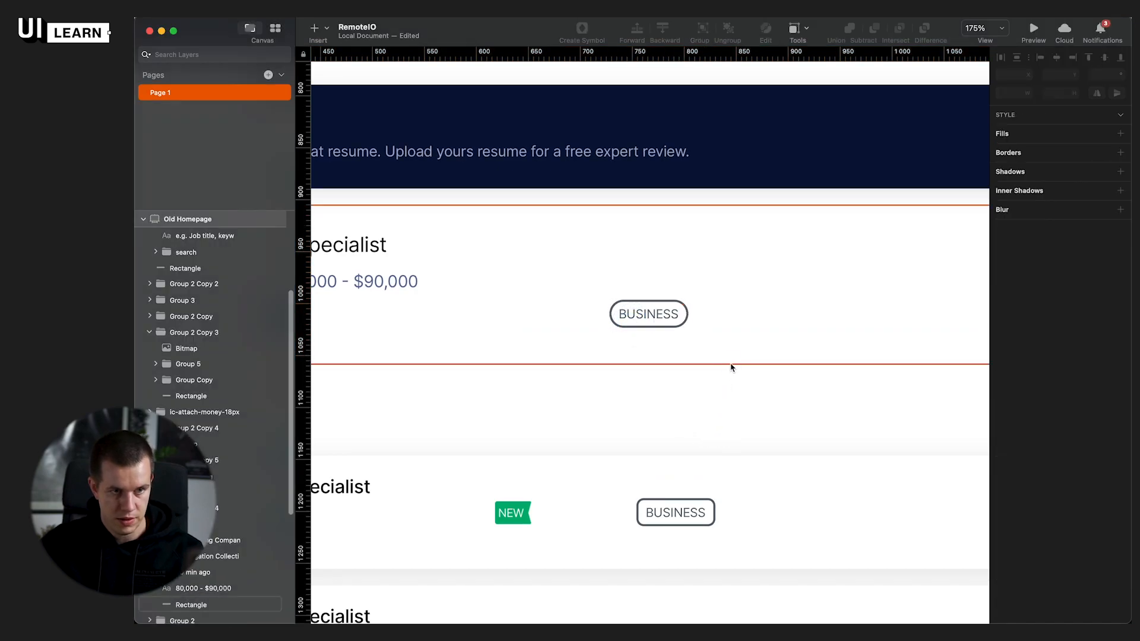
left_click(730, 367)
scroll(620, 288, "up", 6)
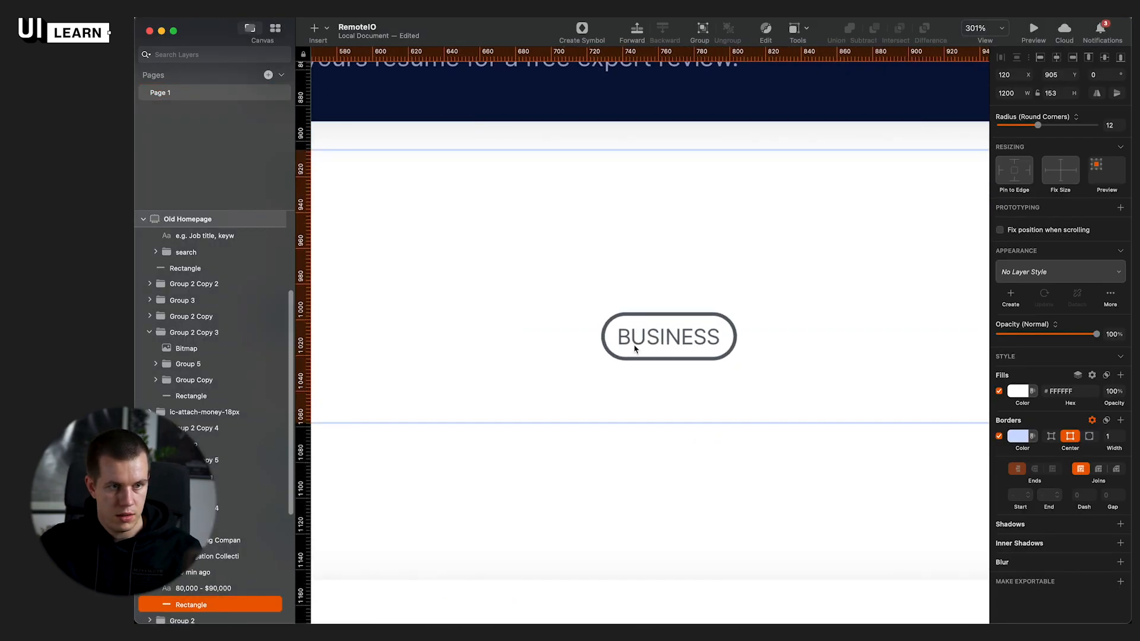
left_click(629, 369)
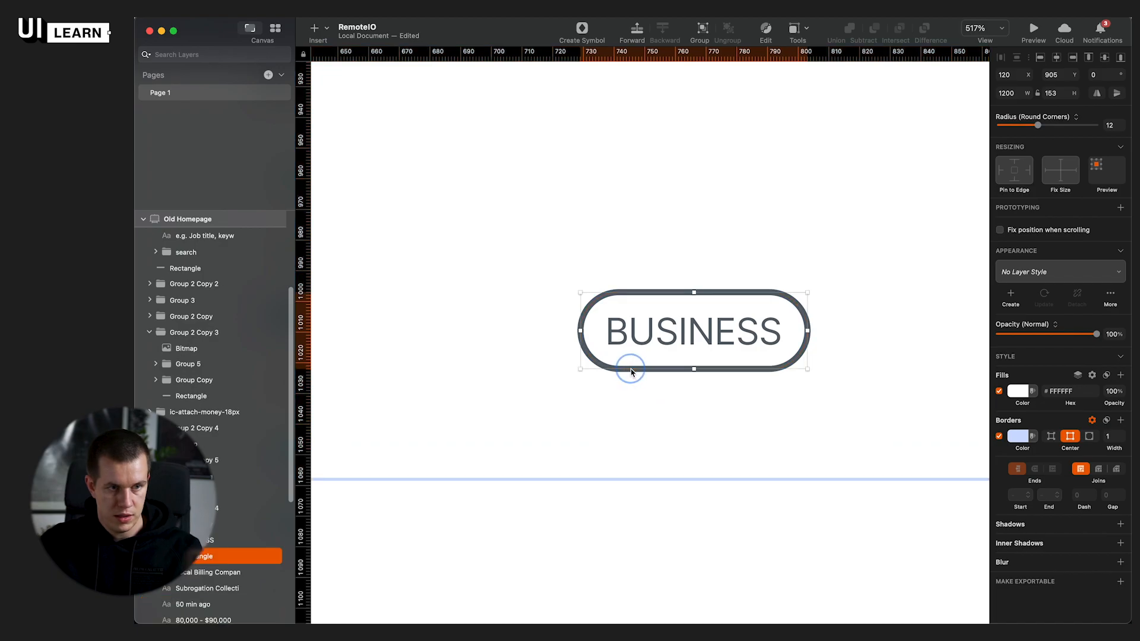
left_click(696, 489)
Step: Copy the text colour hex 174AD6 from the header's Remote jobs label
left_click(694, 337)
scroll(727, 319, "down", 10)
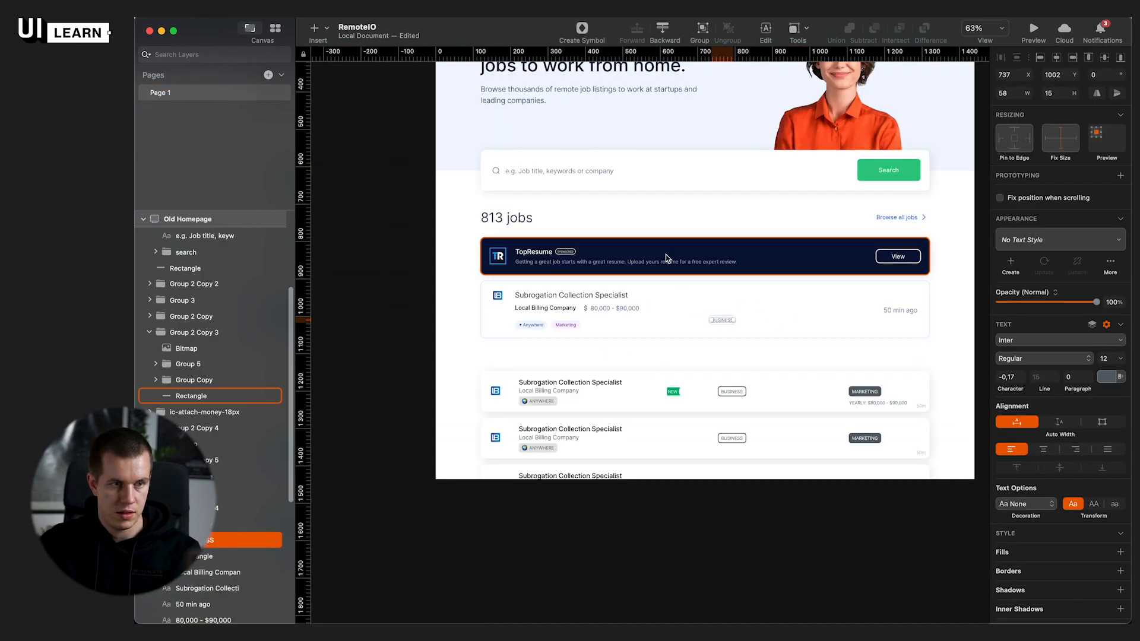
scroll(660, 245, "up", 4)
scroll(718, 288, "up", 10)
scroll(719, 288, "right", 5)
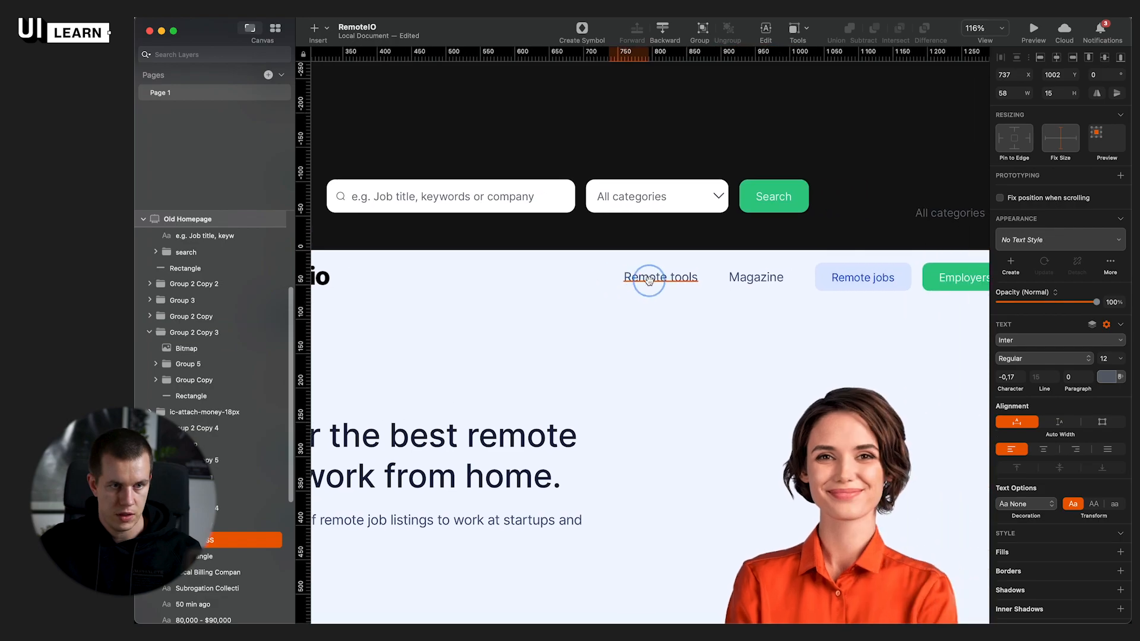
left_click(862, 277)
left_click(1109, 379)
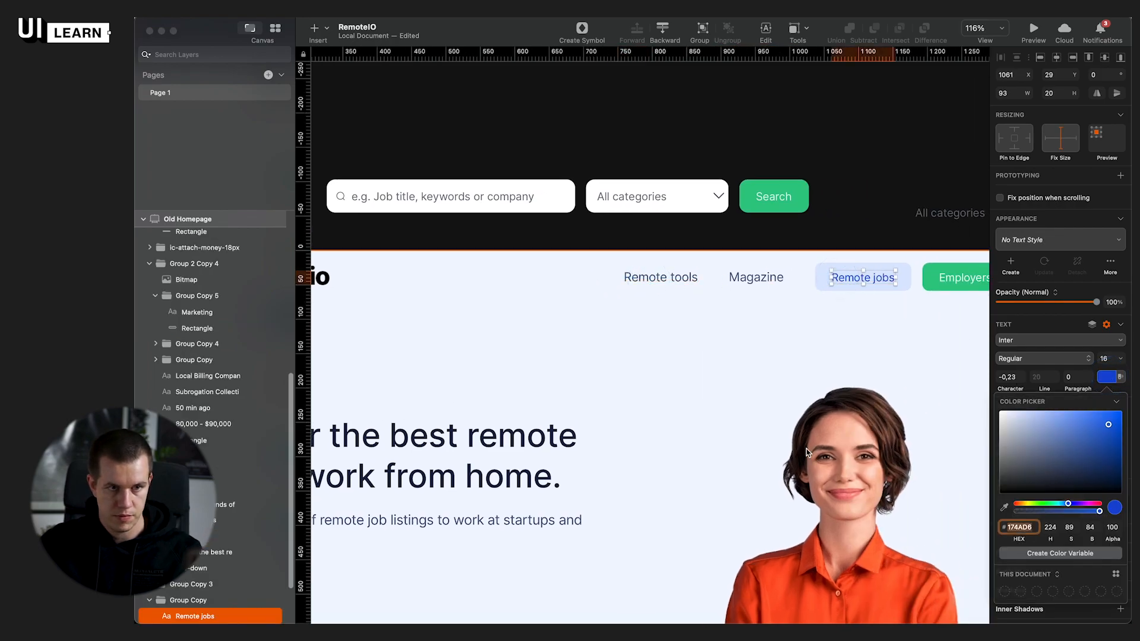
Step: Set the text colour of the first card's BUSINESS tag to 174AD6
scroll(807, 453, "down", 15)
scroll(606, 178, "up", 4)
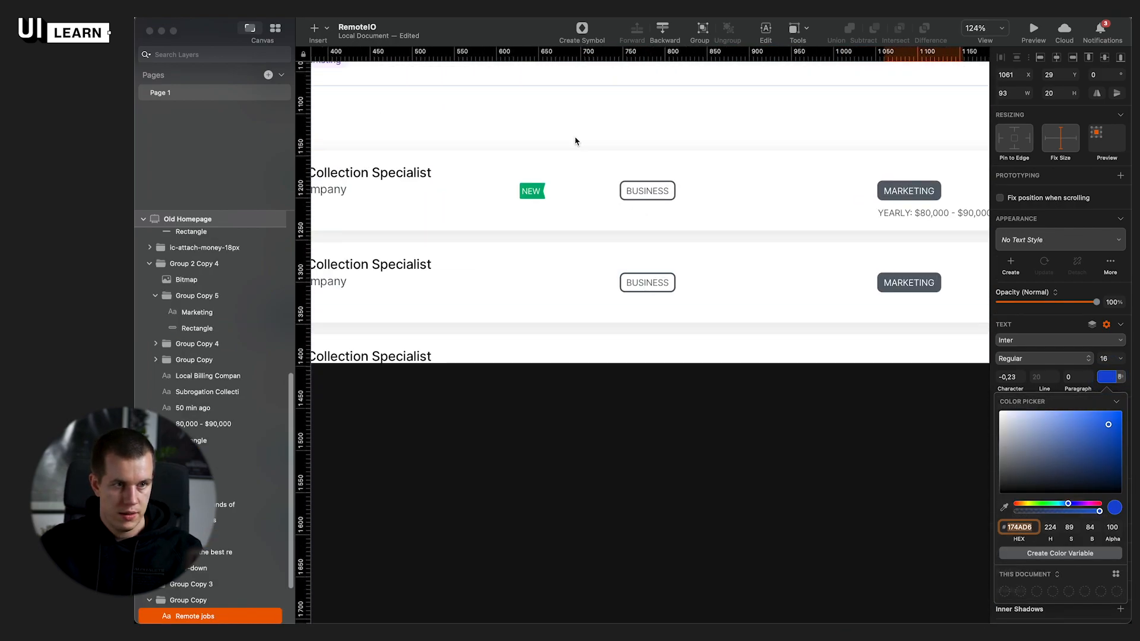
scroll(575, 137, "up", 5)
key("space")
left_click_drag(661, 127, 606, 407)
left_click(677, 153)
left_click_drag(676, 156, 658, 575)
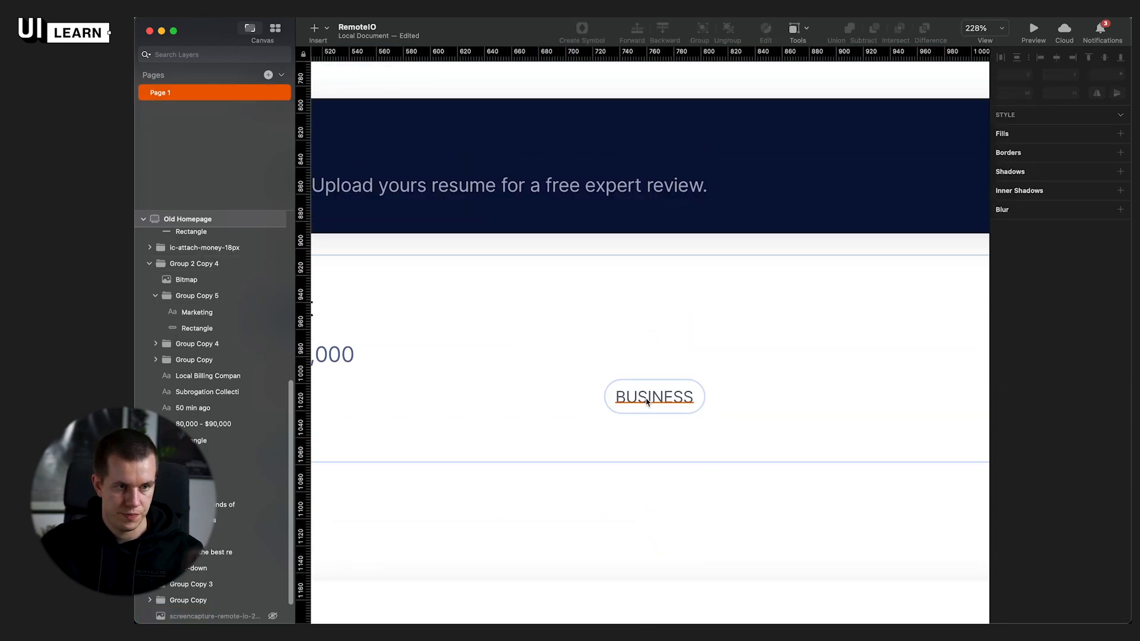
left_click(654, 396)
left_click(1101, 381)
type("174AD6")
key("Return")
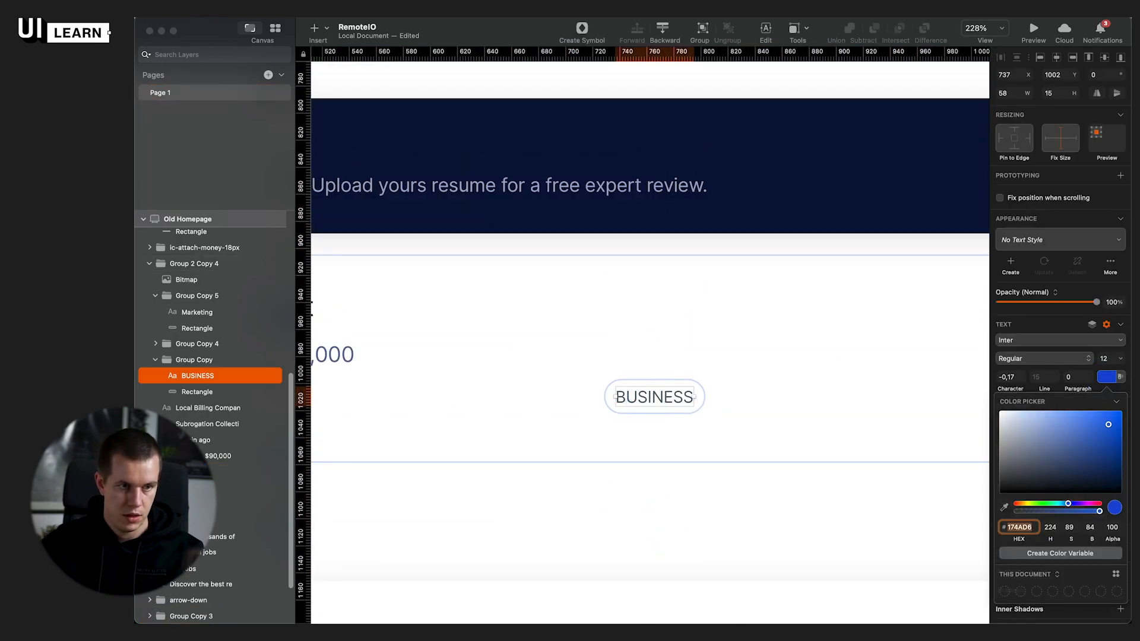
left_click(692, 533)
Step: Change the first card's tag text from all capitals to "Business"
left_click(663, 397)
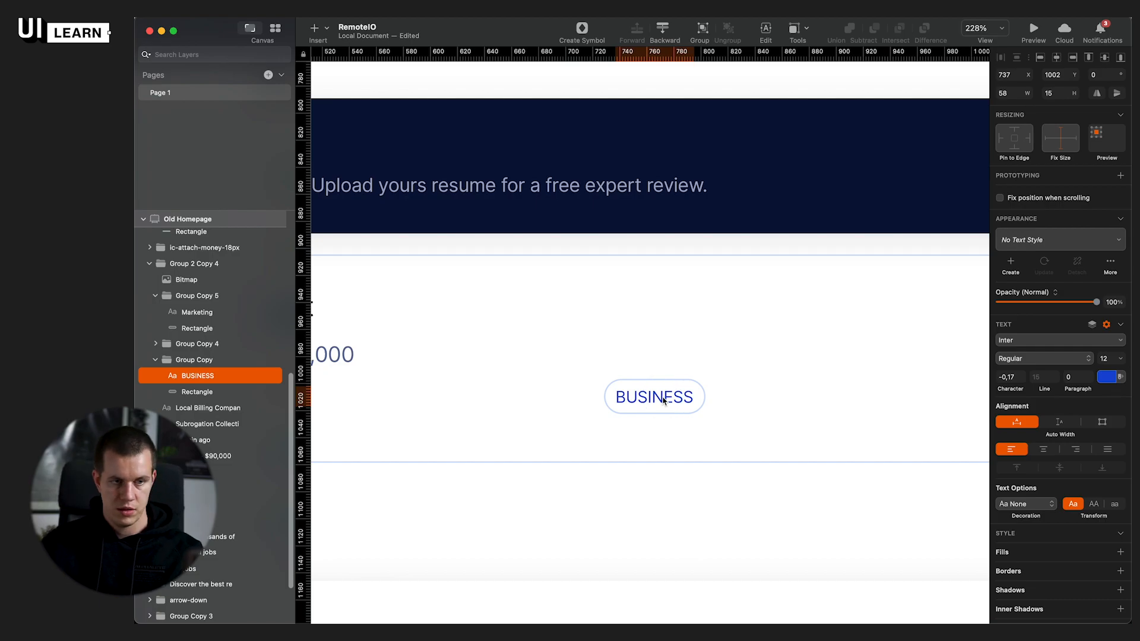
double_click(663, 399)
type("Business")
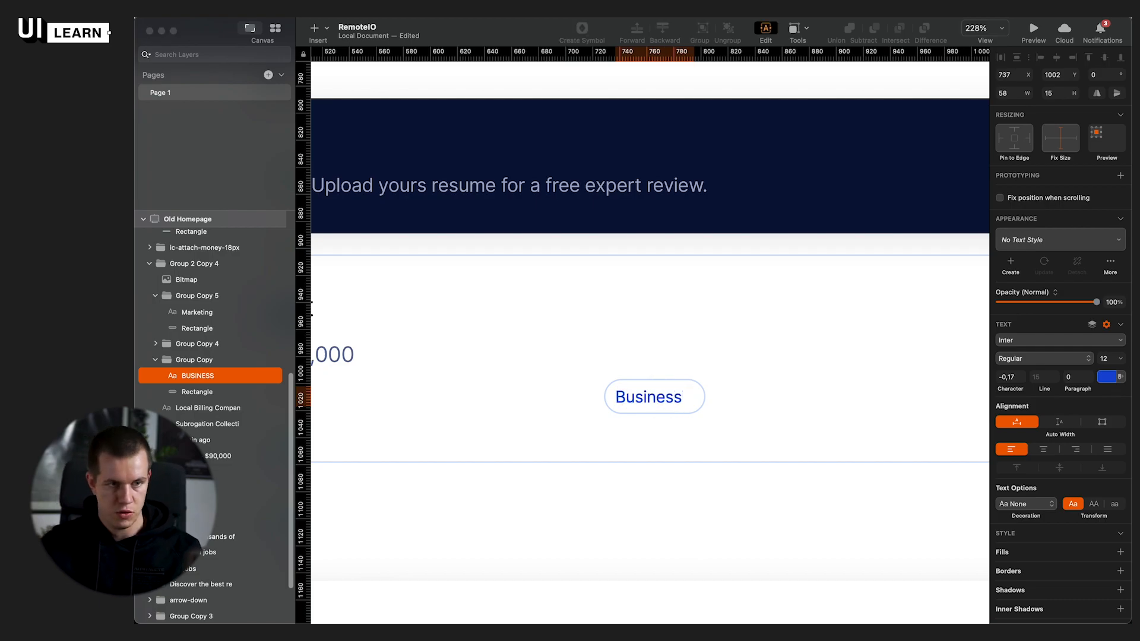
key("Escape")
Step: Narrow the Business tag's rounded outline to 66 px so the side padding around its text is even
scroll(662, 397, "up", 5)
key("alt")
left_click(725, 398)
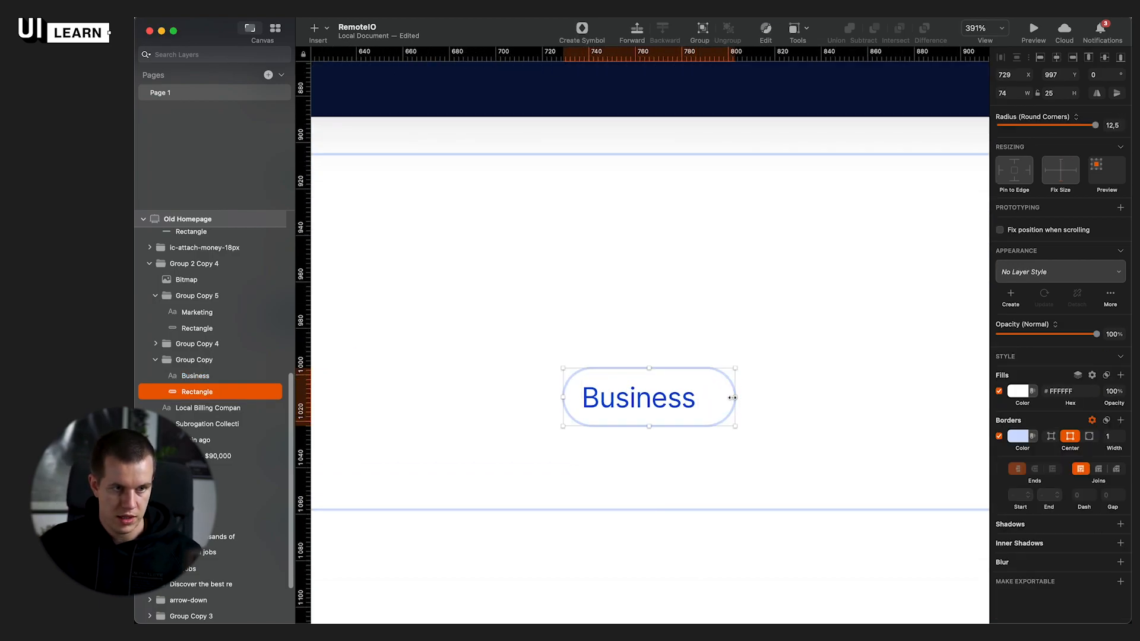
left_click_drag(732, 397, 716, 399)
left_click(661, 408)
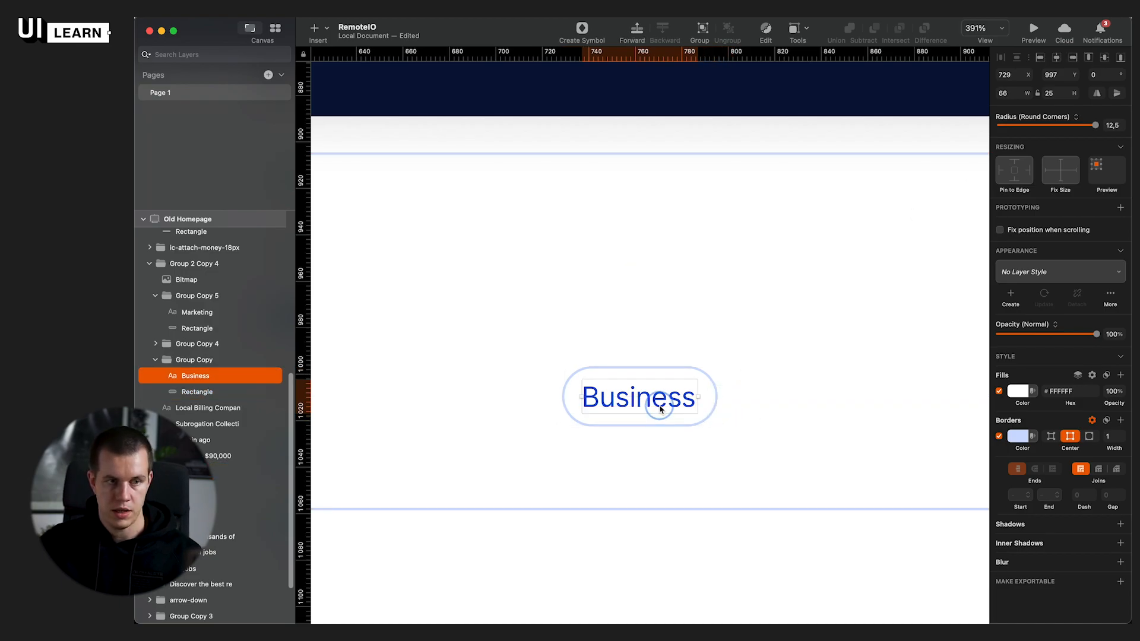
left_click(700, 416)
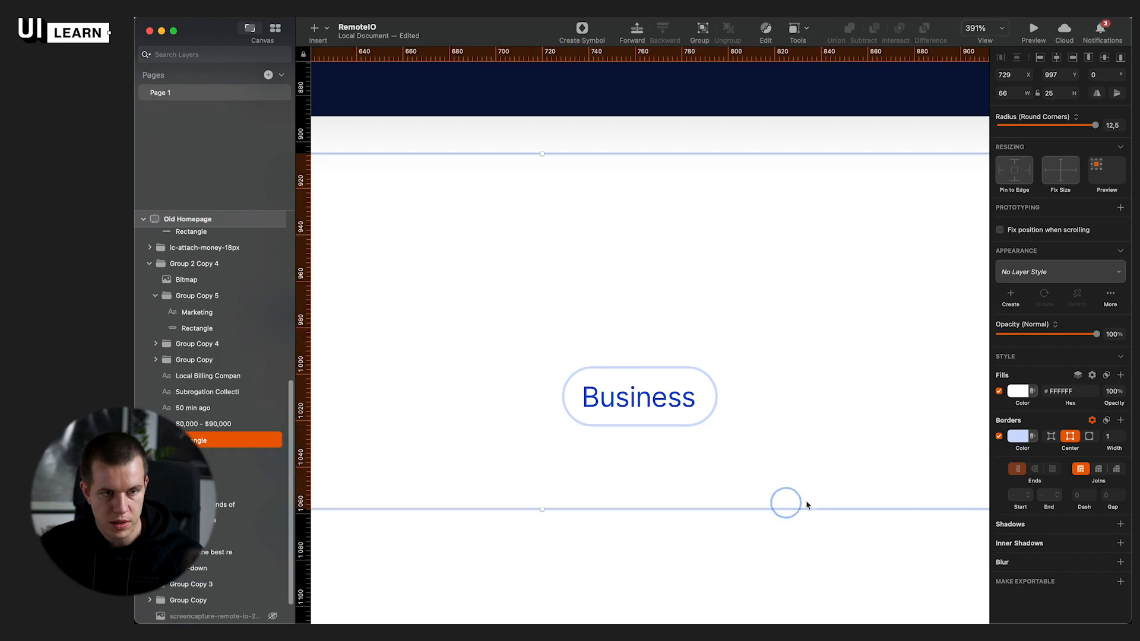
Step: Darken the first card's border colour to a greyer blue, BBC5DB
left_click(1018, 437)
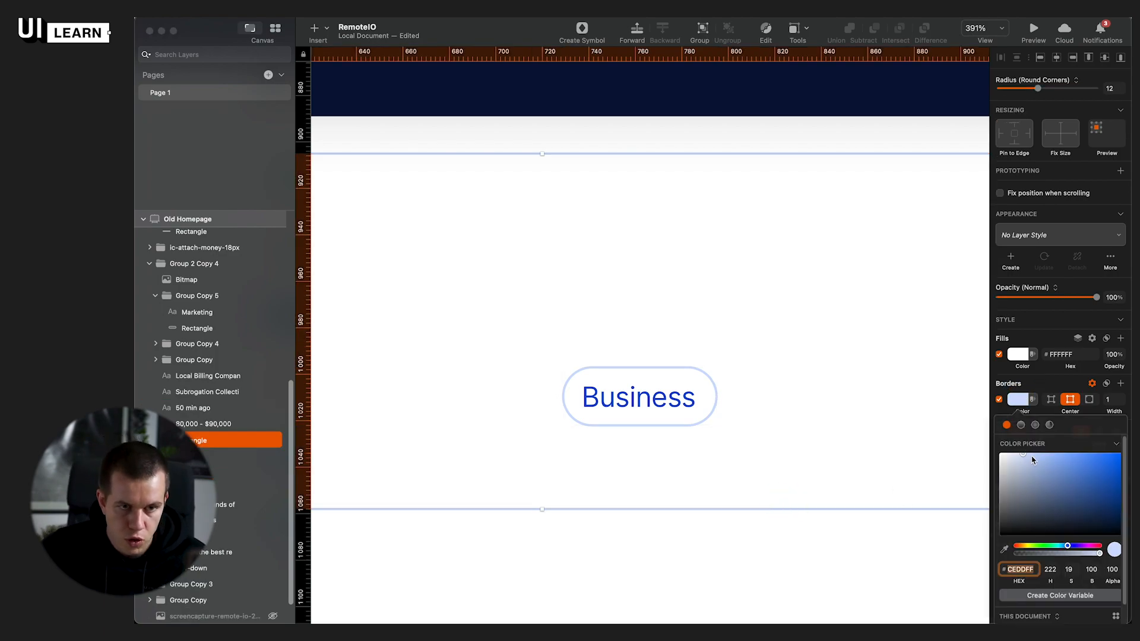
left_click_drag(1021, 457, 1017, 468)
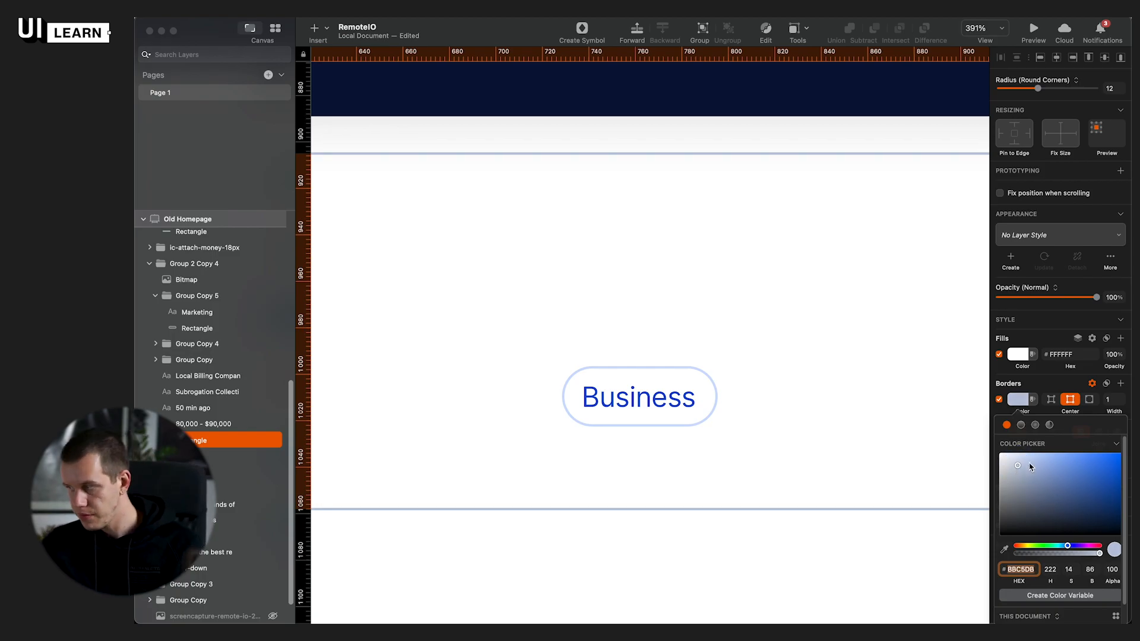
left_click(603, 541)
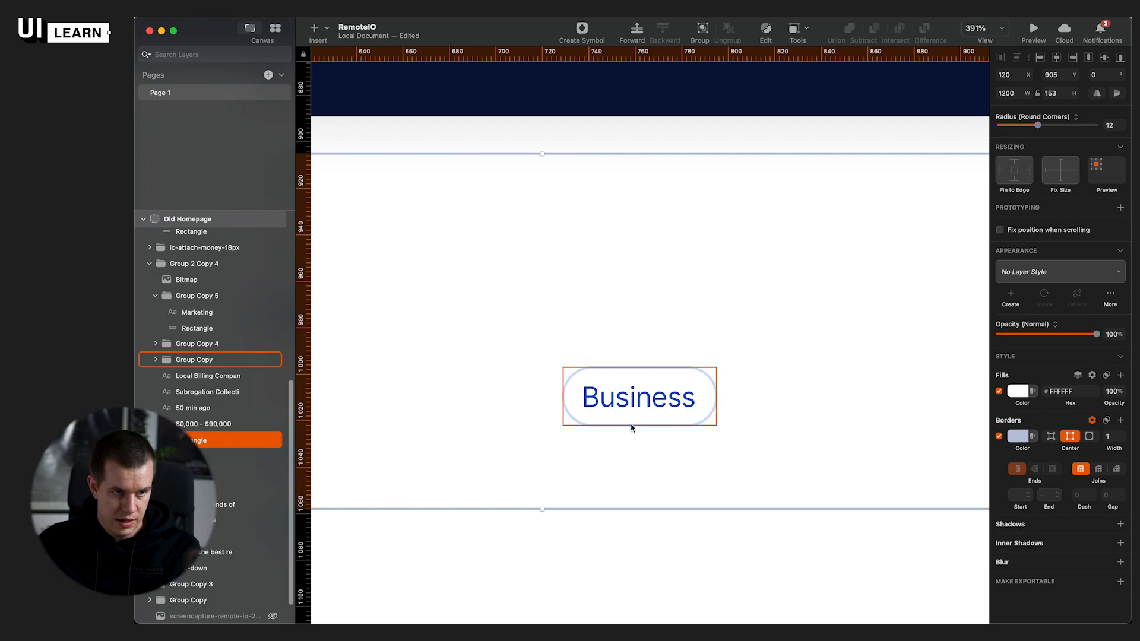
Step: Match the Business tag's outline to the card border by sampling its colour, BBC4DA, keeping the tag's fill white
double_click(630, 424)
left_click(1017, 436)
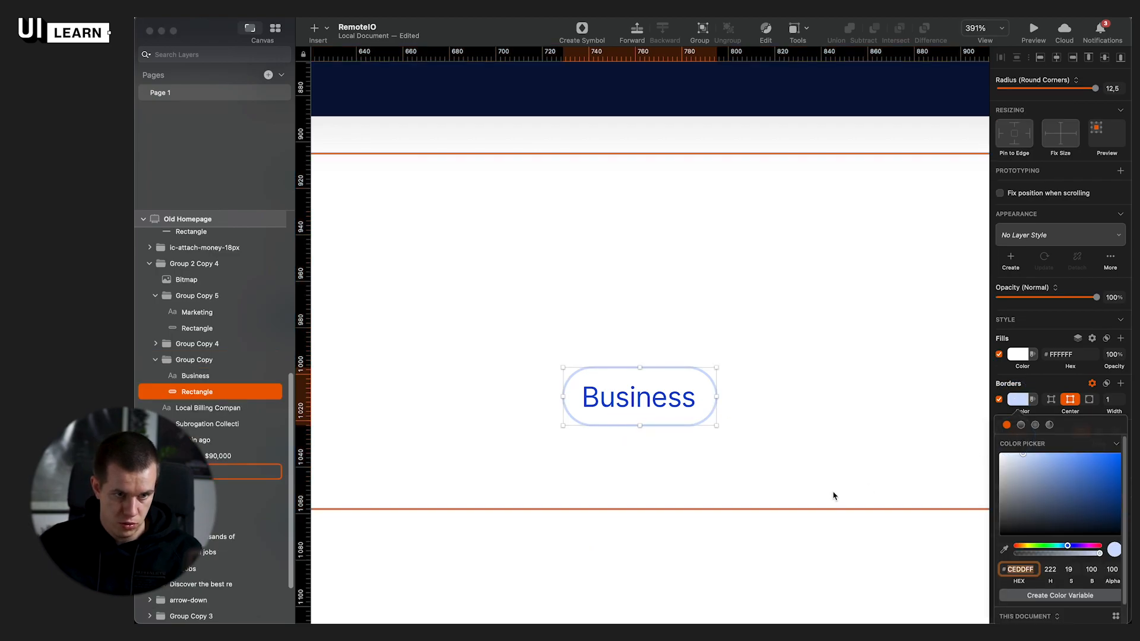
left_click(865, 135)
left_click(682, 423)
key("ctrl+c")
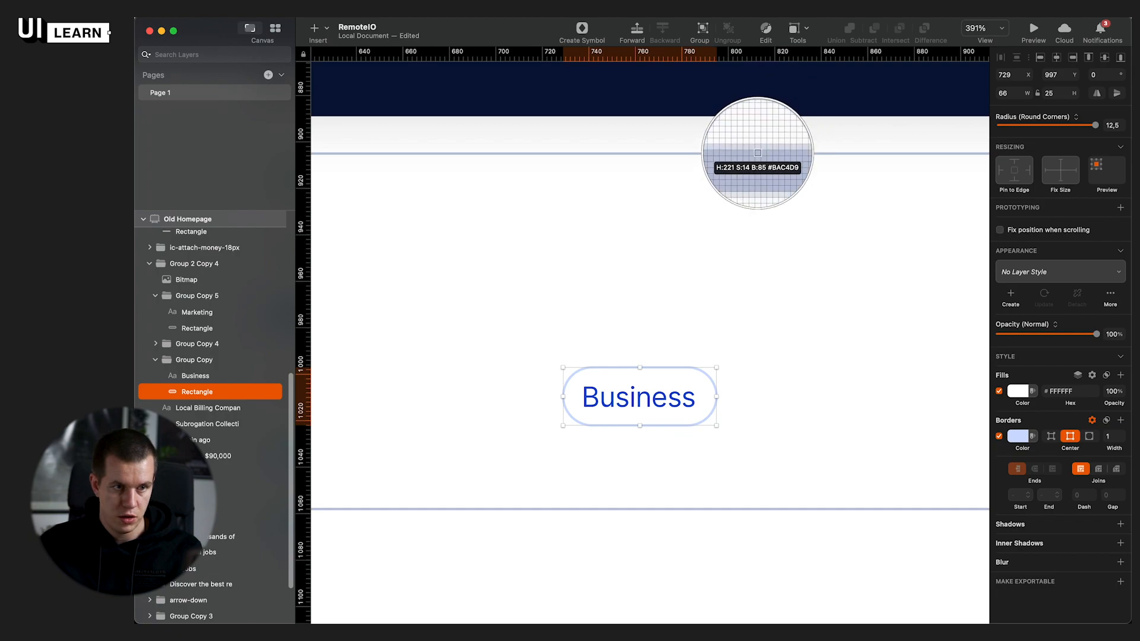
left_click(756, 154)
left_click(1059, 391)
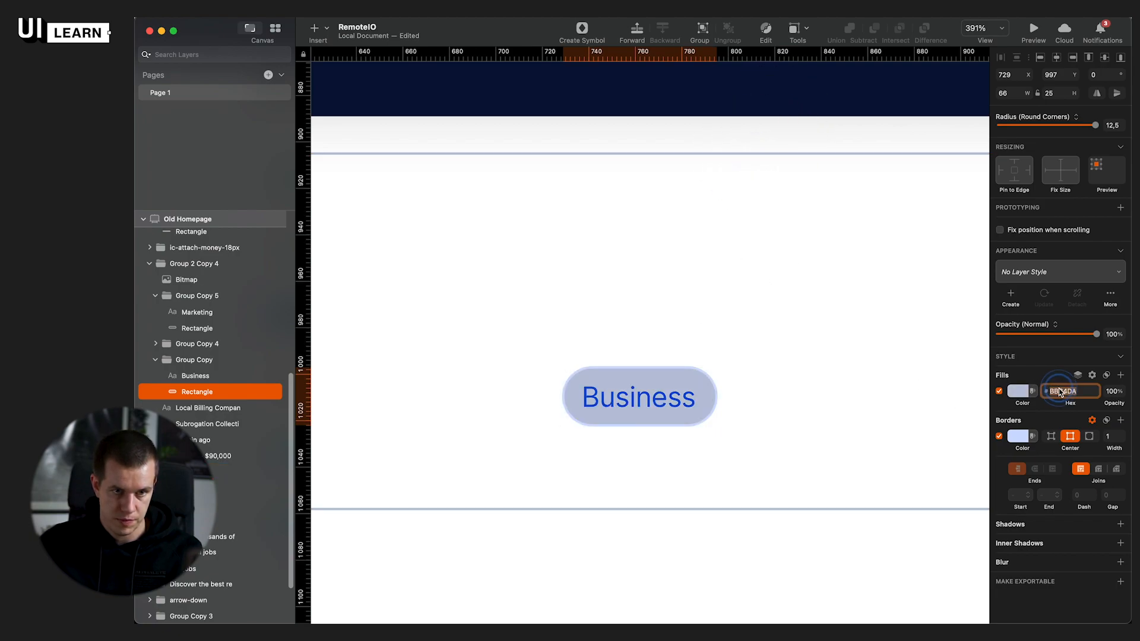
left_click(1010, 391)
left_click_drag(1038, 454, 878, 381)
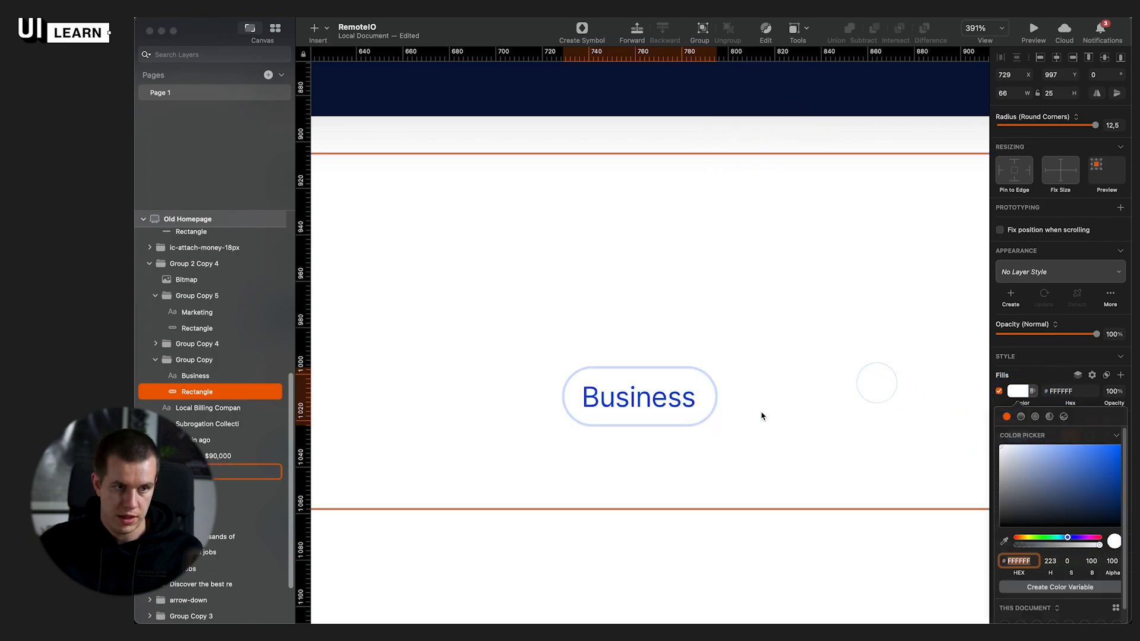
left_click(1030, 392)
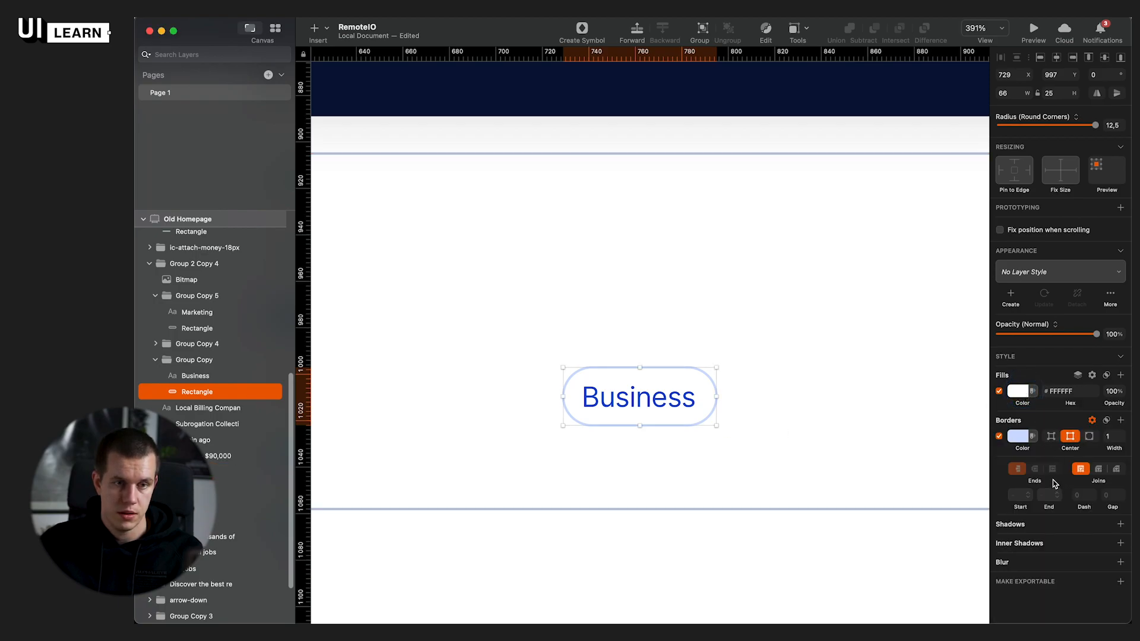
left_click(1015, 437)
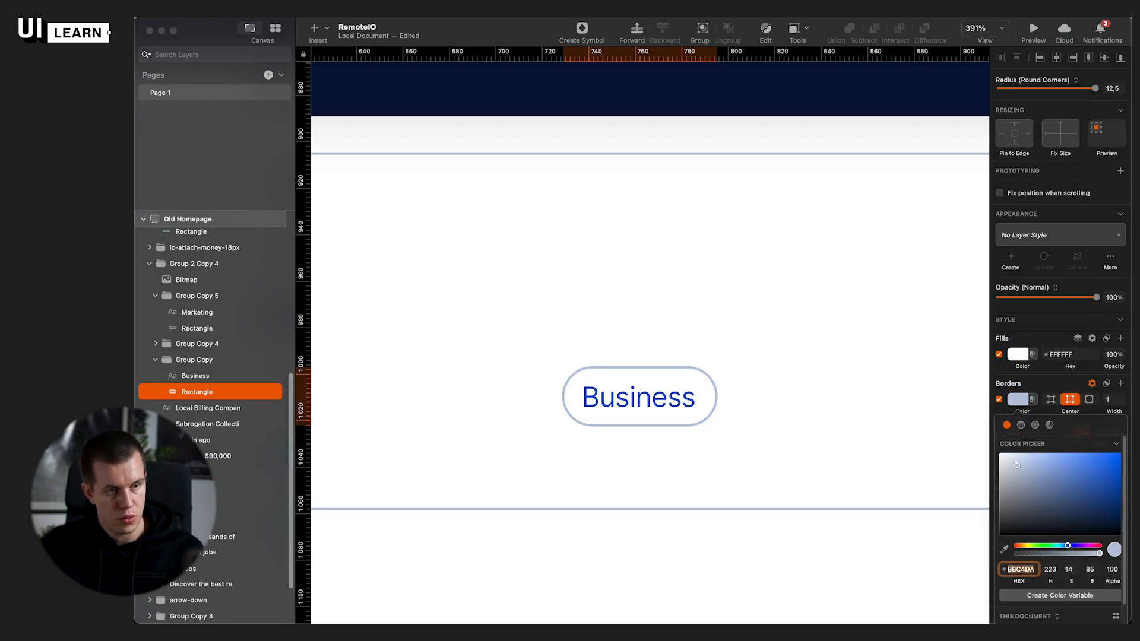
left_click(666, 407)
Step: Switch to the browser and try the clickable tags in remote.io's job list, filtering by JAVA
scroll(665, 365, "down", 5)
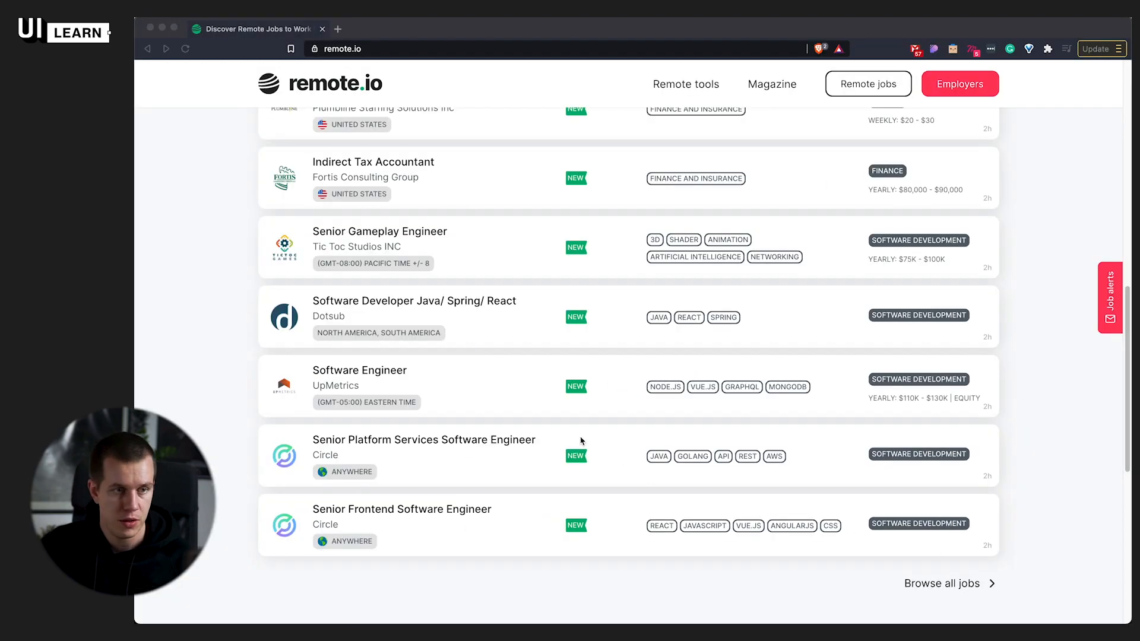
left_click(657, 317)
left_click(657, 318)
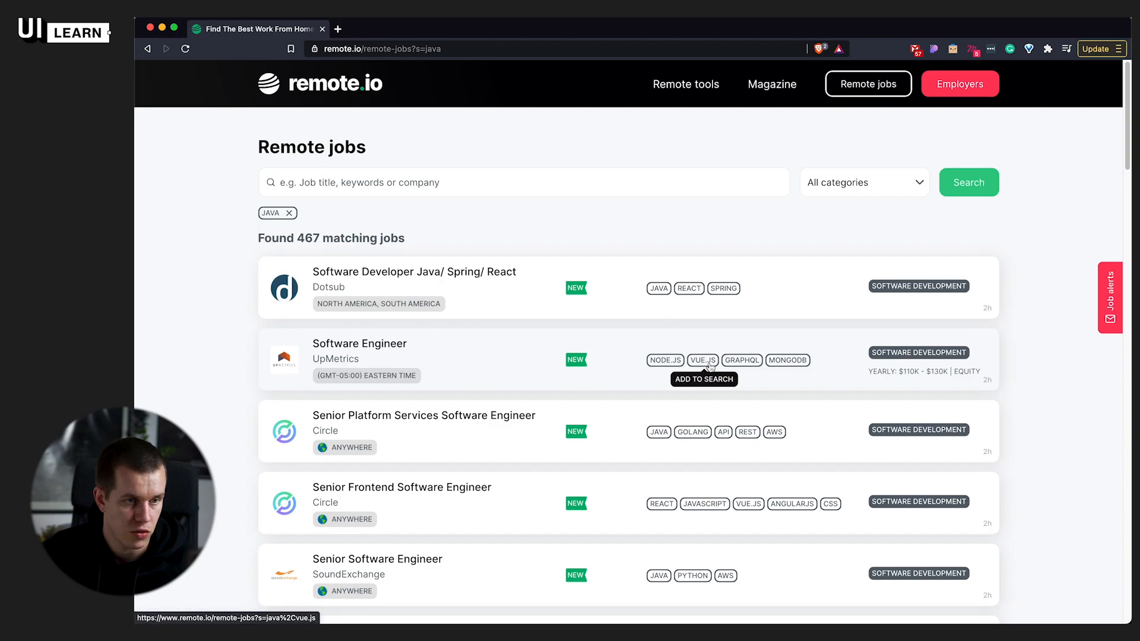
left_click(709, 363)
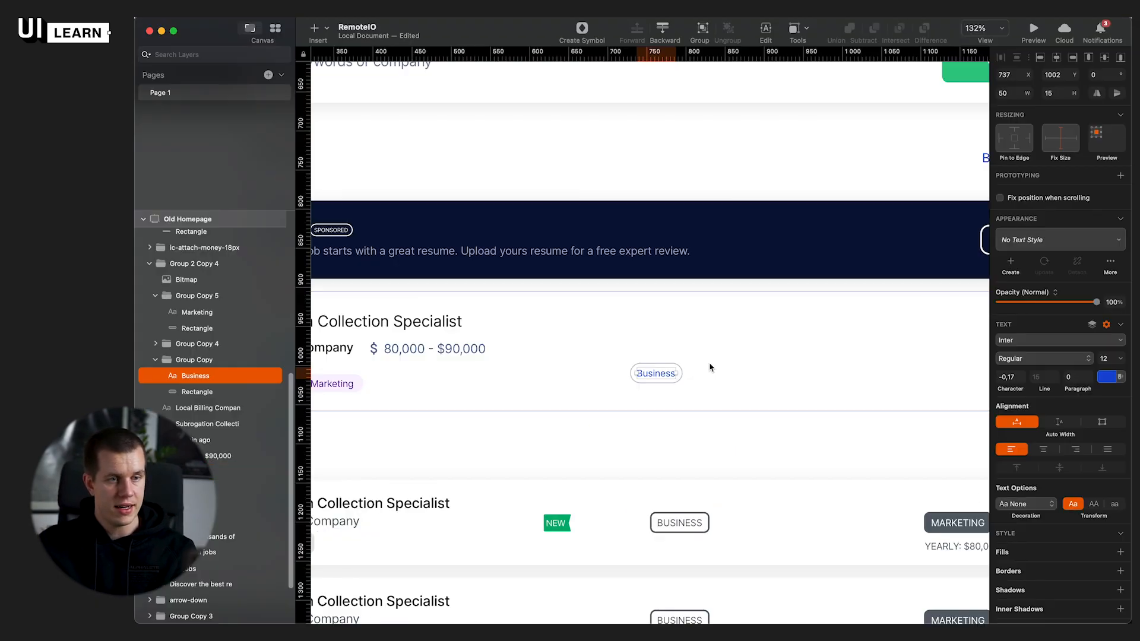
Step: Back in Sketch, move the Business tag up and to the right so it sits level with the first card's salary row
left_click(713, 392)
left_click(665, 434)
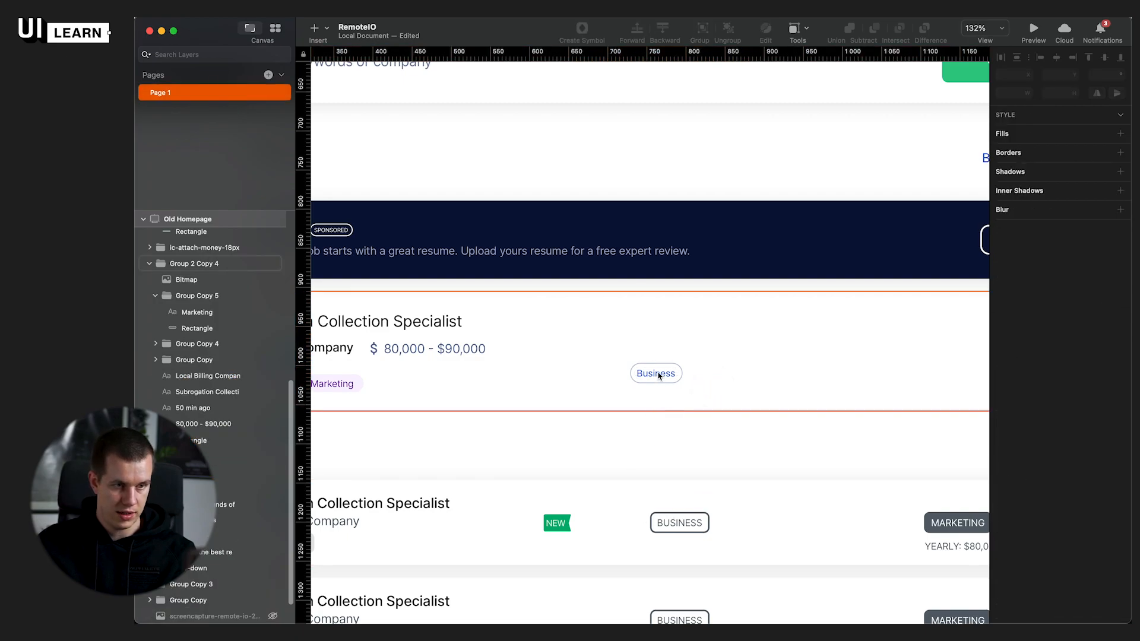
left_click(656, 372)
scroll(741, 362, "up", 5)
scroll(776, 352, "up", 5)
scroll(777, 352, "right", 4)
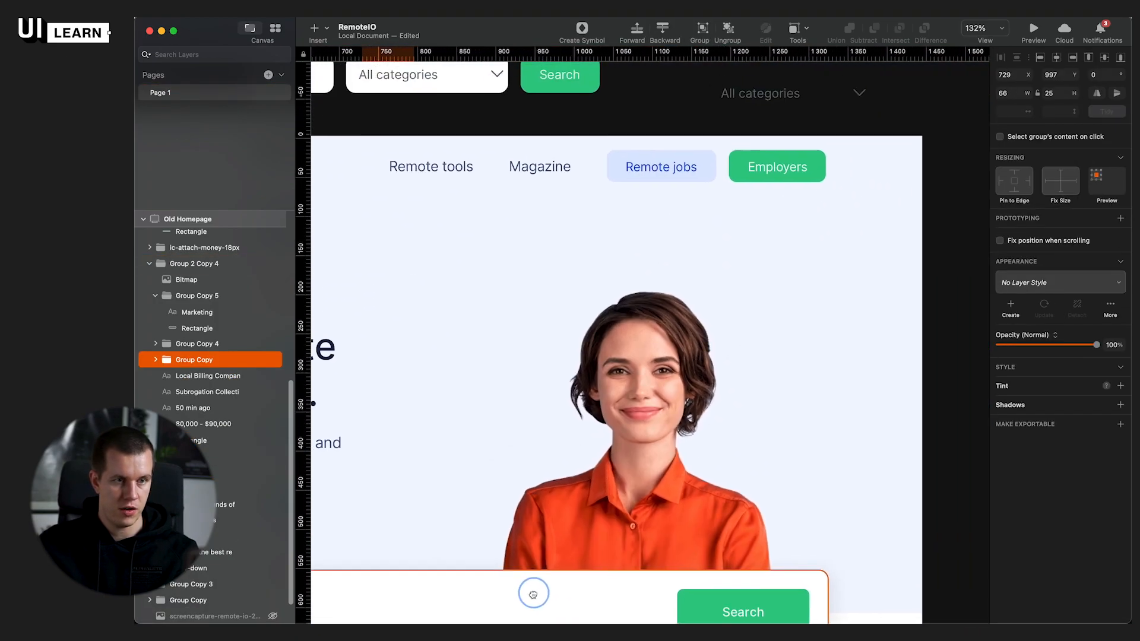
scroll(660, 387, "down", 6)
scroll(660, 387, "left", 2)
scroll(653, 416, "down", 4)
scroll(653, 415, "left", 4)
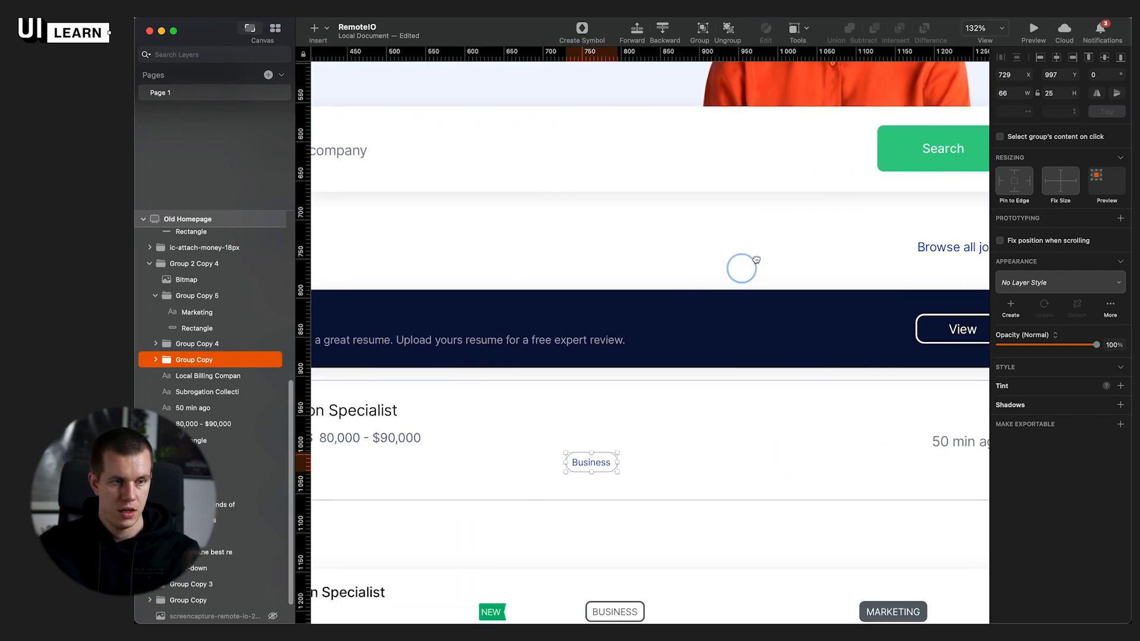
left_click_drag(650, 428, 696, 403)
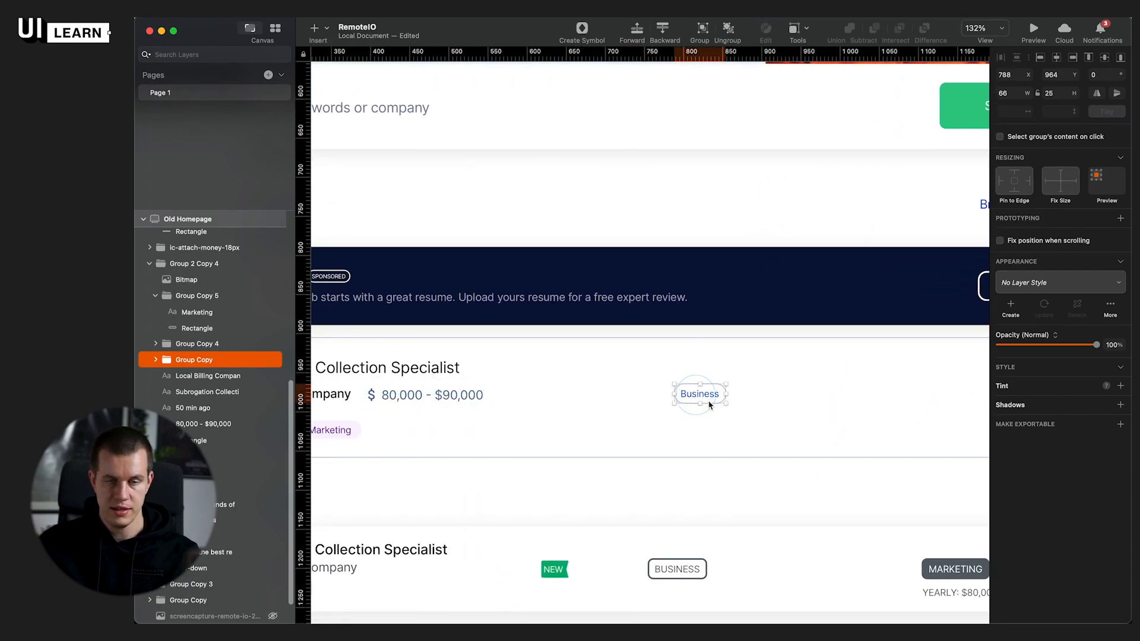
left_click(662, 510)
Step: Compare the redesigned first card with the original job card below it, selecting the original
left_click_drag(631, 523, 782, 505)
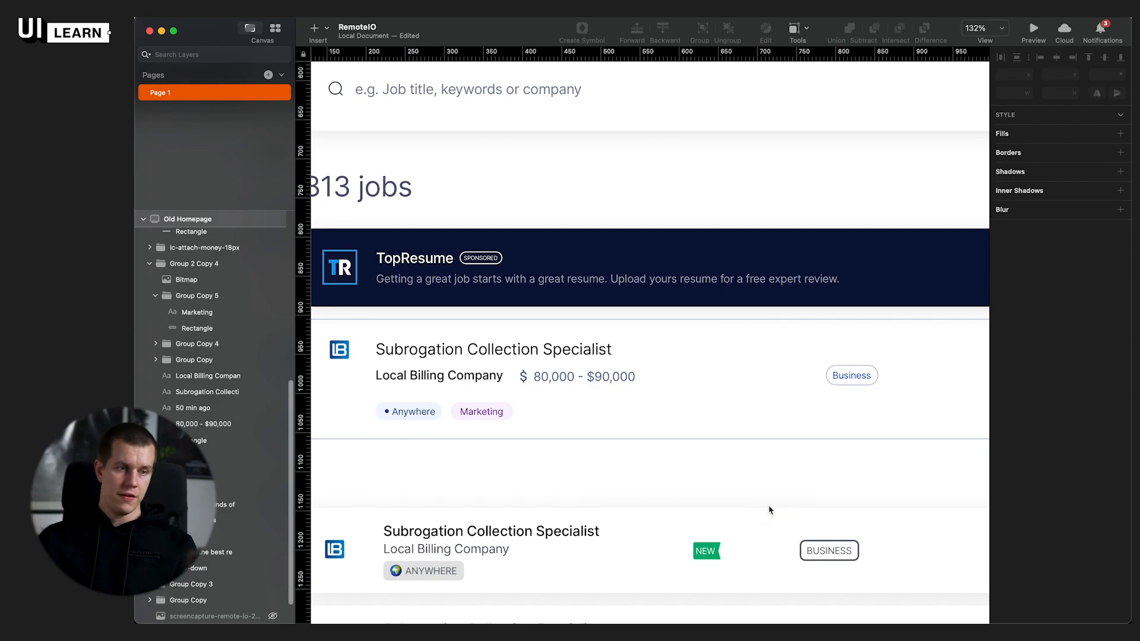
scroll(594, 469, "down", 5)
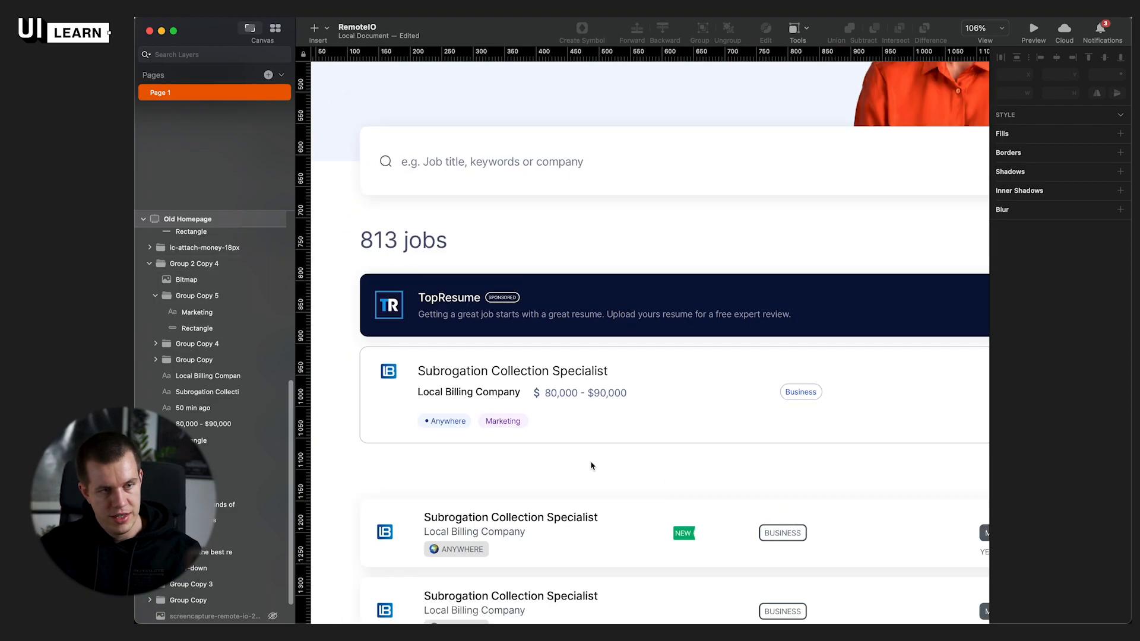
scroll(579, 464, "down", 3)
left_click(618, 452)
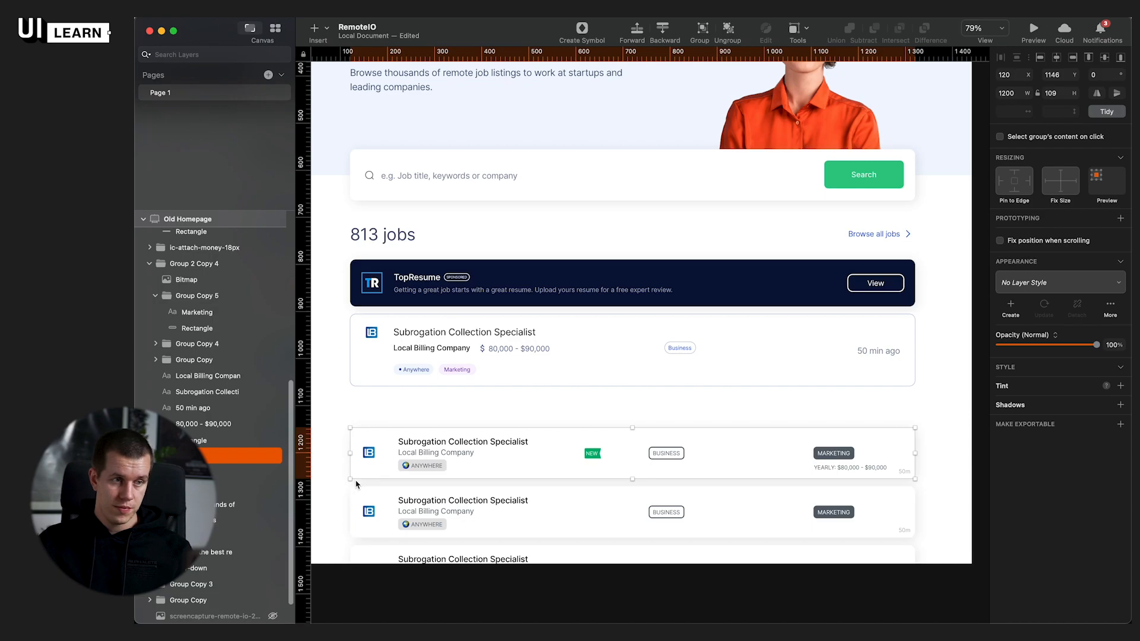
scroll(806, 333, "up", 1)
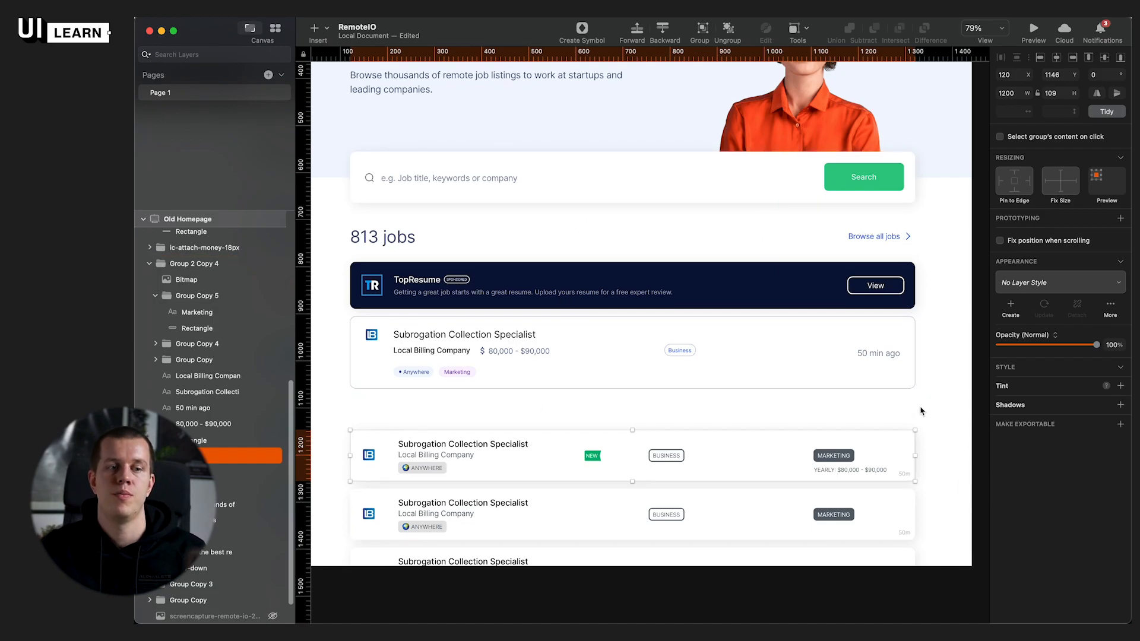
Step: Delete the leftover search and category field pieces lying above the homepage artboard
scroll(921, 411, "up", 10)
scroll(921, 410, "down", 8)
scroll(921, 411, "up", 4)
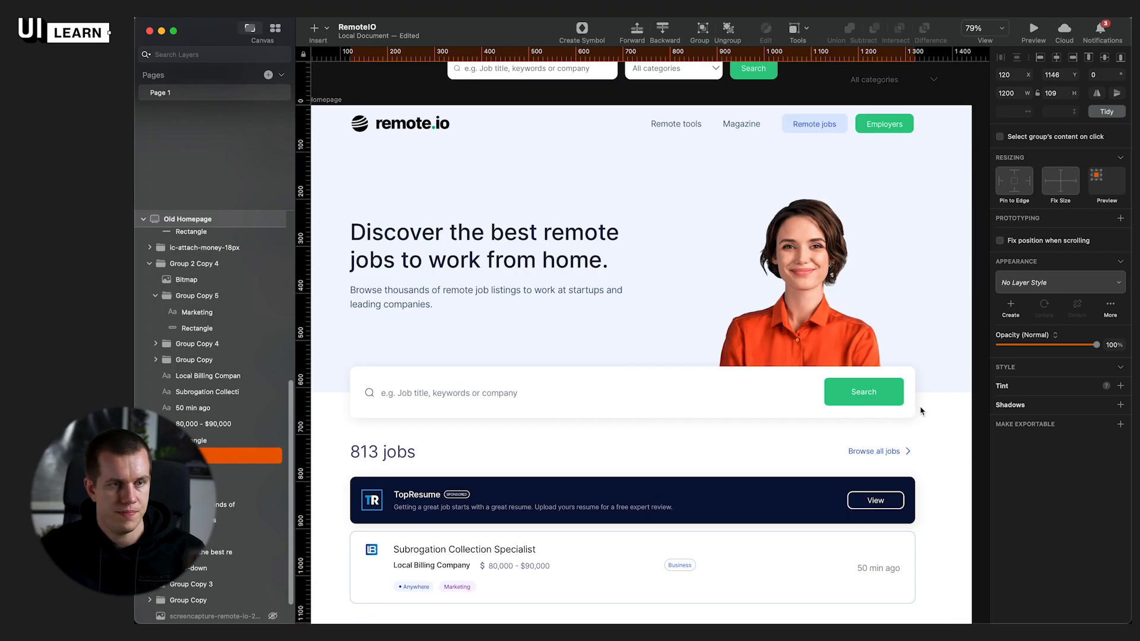
scroll(921, 411, "up", 5)
left_click(604, 253)
left_click_drag(883, 227, 503, 276)
key("Delete")
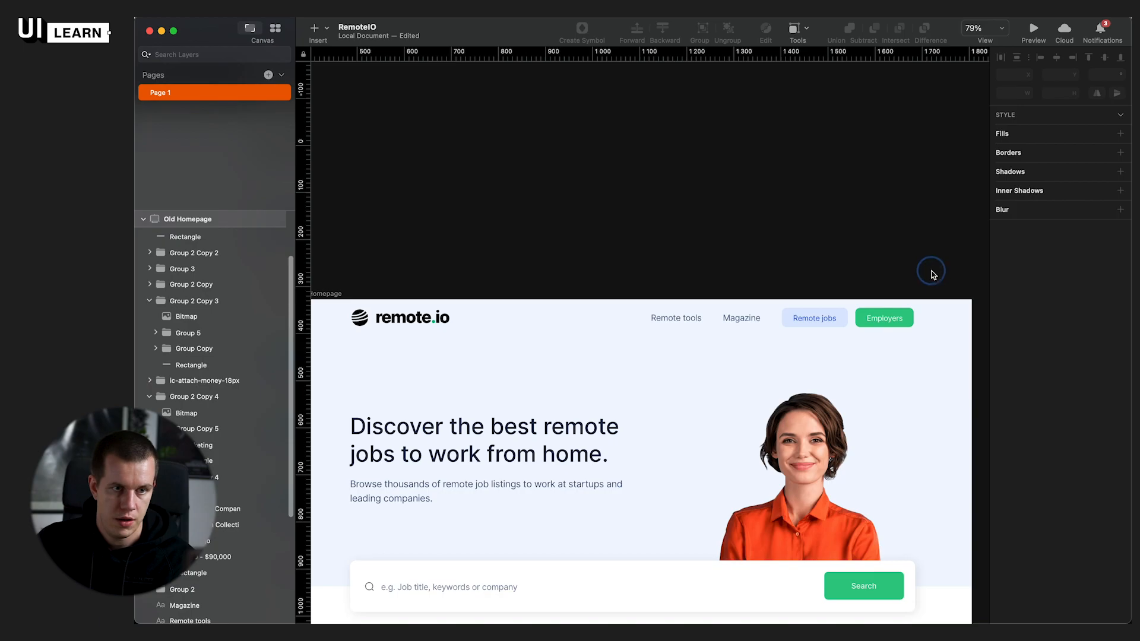
scroll(945, 286, "down", 2)
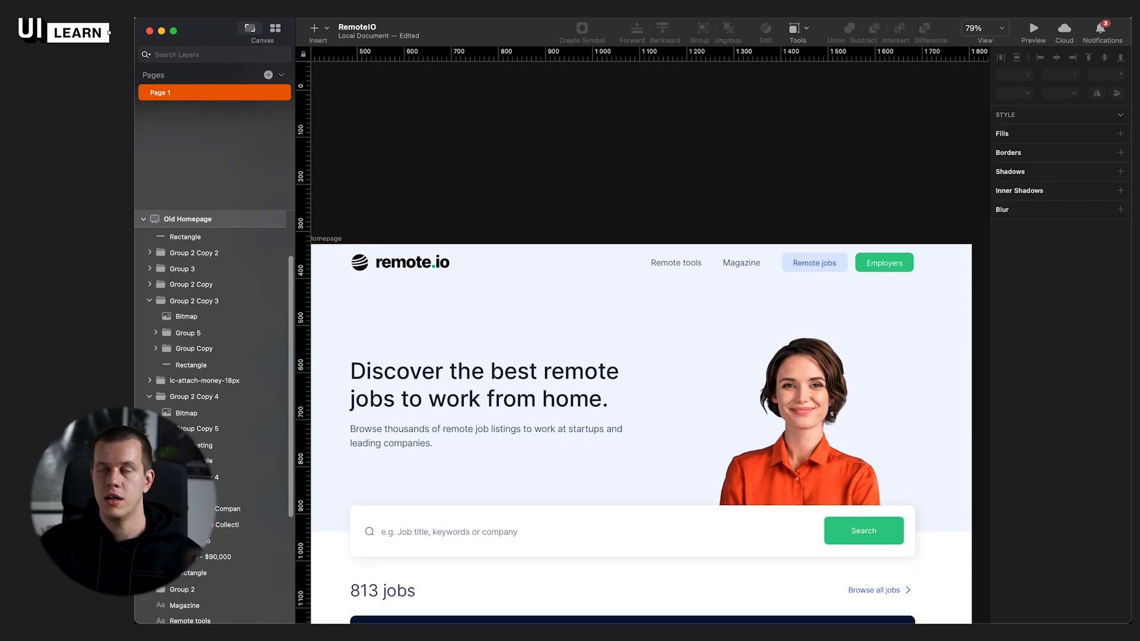
Step: Examine the redesigned first job card against the original cards below it, focusing on where the Business tag sits
key("super+Tab")
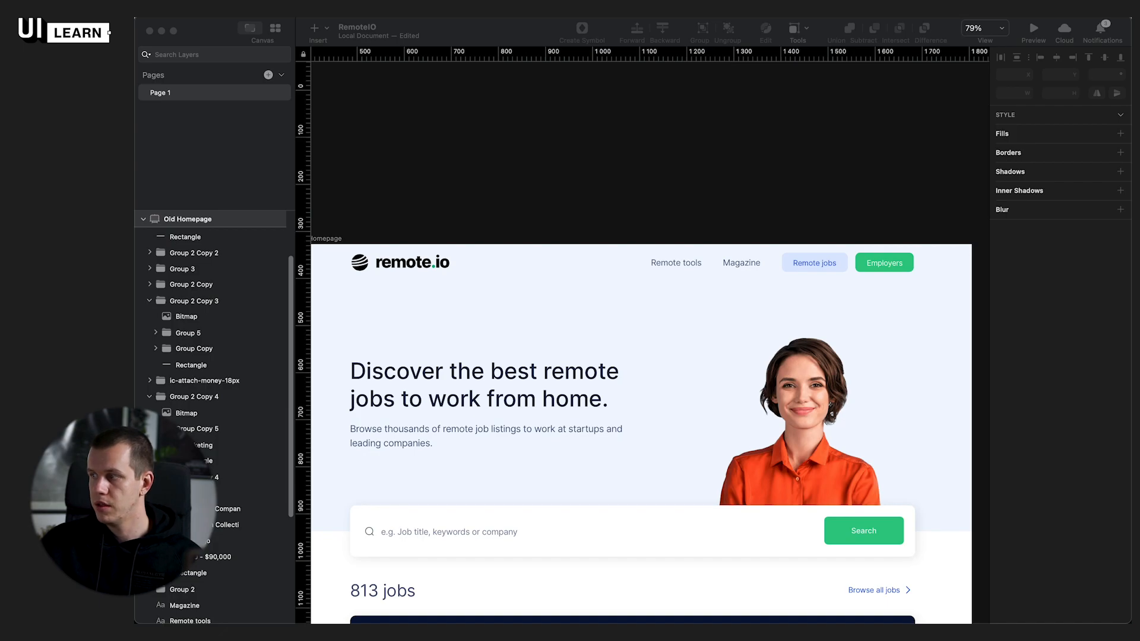
scroll(651, 392, "down", 10)
left_click(942, 398)
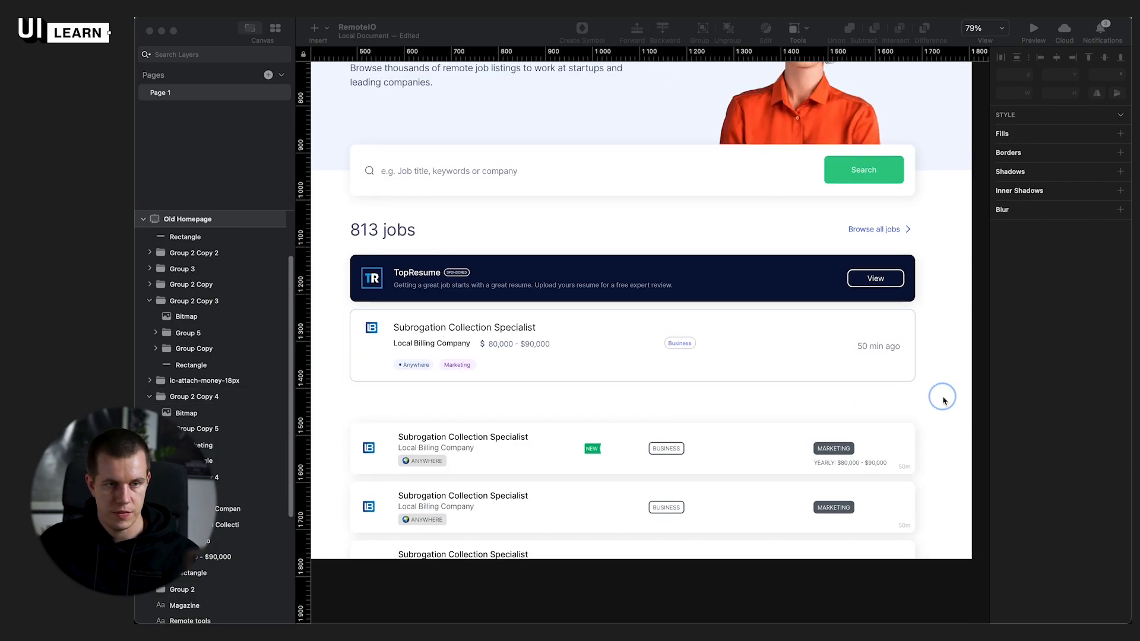
left_click_drag(917, 404, 938, 366)
scroll(656, 356, "up", 4)
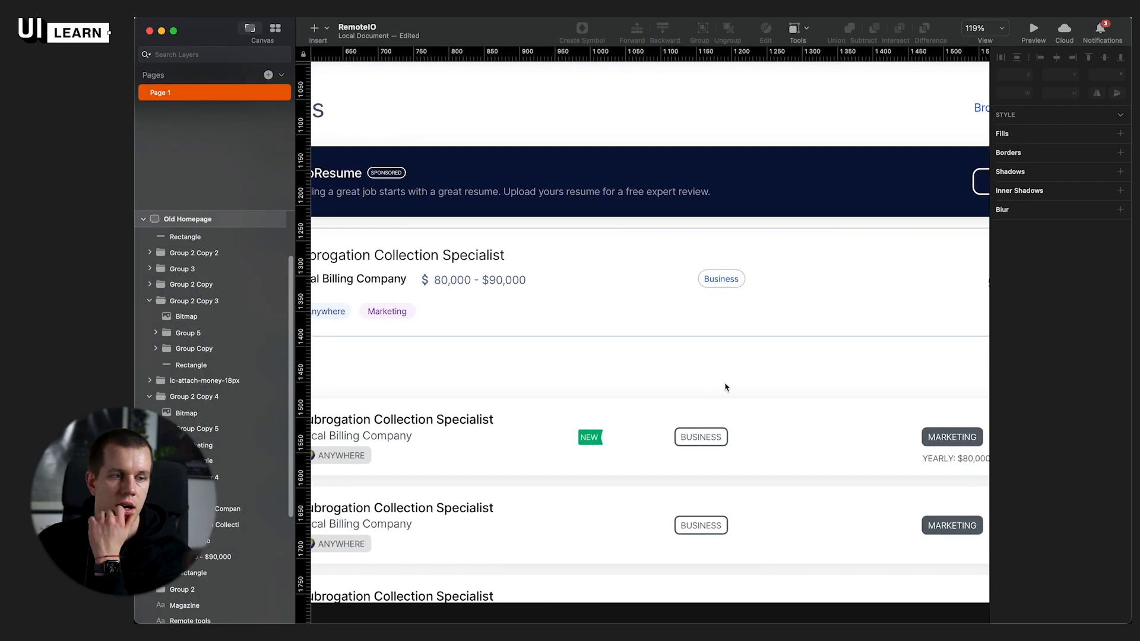
left_click(639, 411)
left_click(690, 378)
left_click_drag(618, 366, 703, 345)
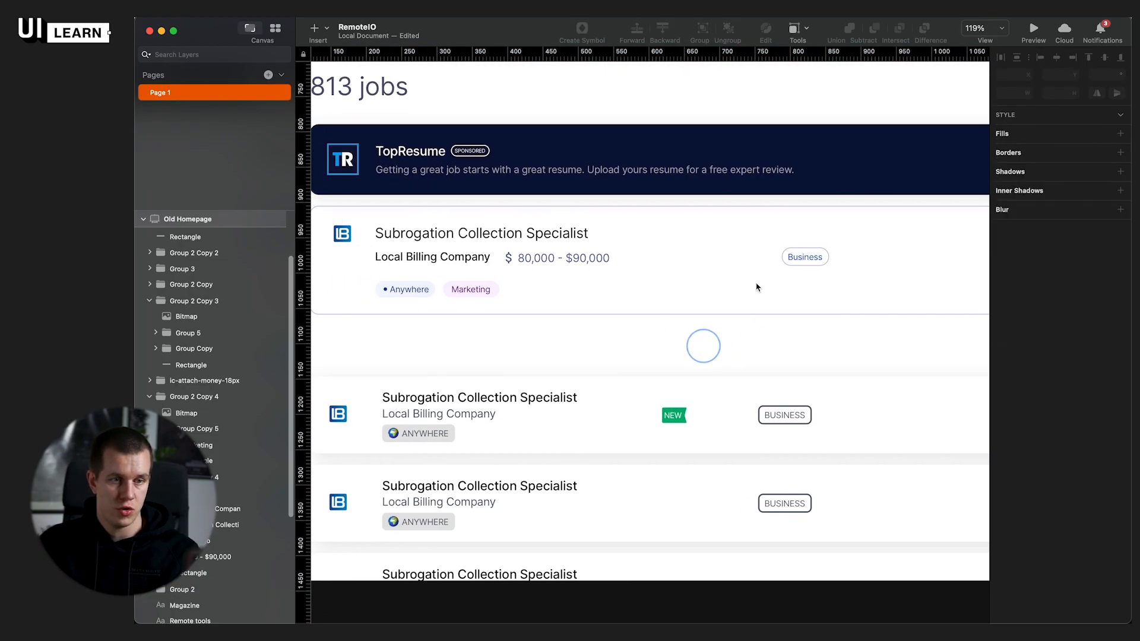
Step: Move the Business tag into the first card's tag row beside Marketing, and nudge the Marketing tag to X 305
left_click_drag(806, 255, 536, 293)
left_click(450, 293)
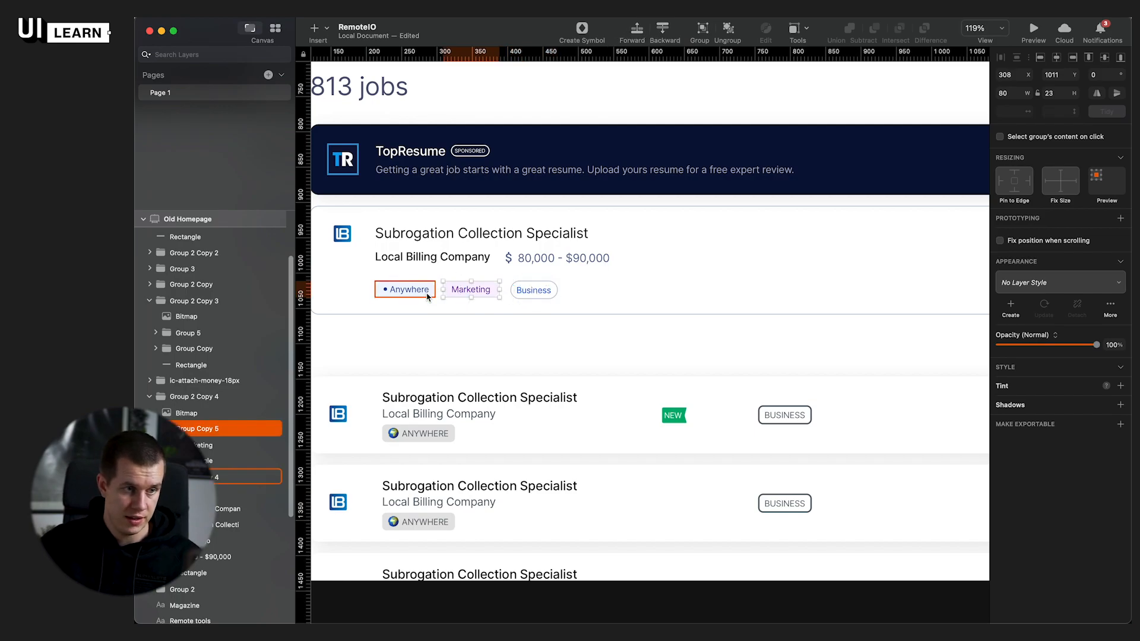
key("Right")
key("shift+Left")
key("Right")
scroll(519, 283, "up", 5)
left_click(547, 300)
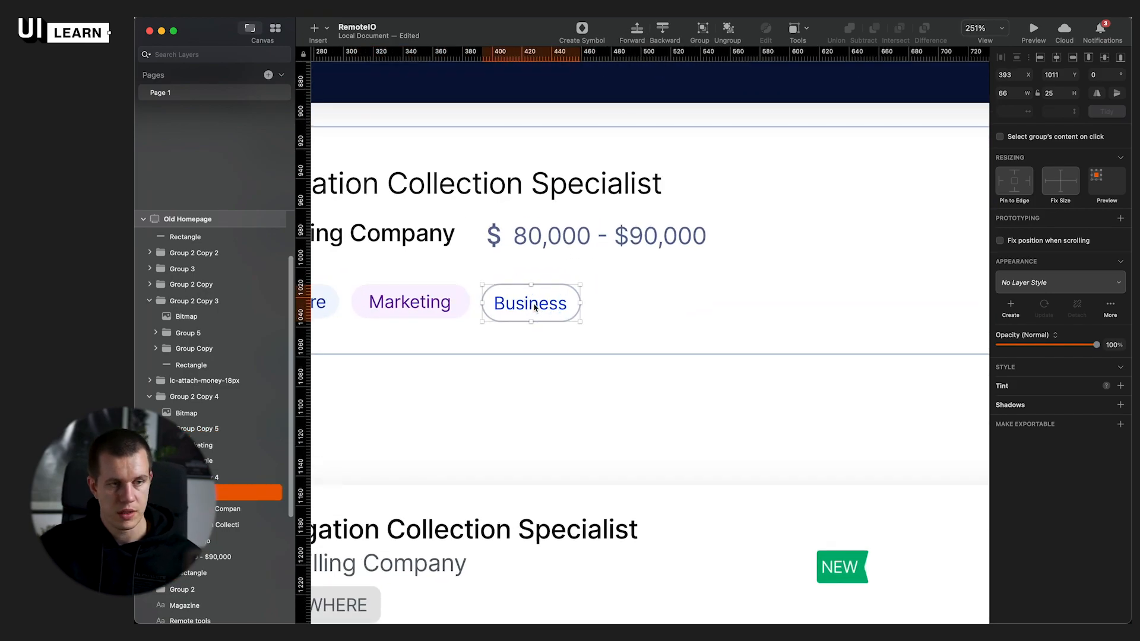
scroll(534, 306, "down", 5)
left_click(538, 350)
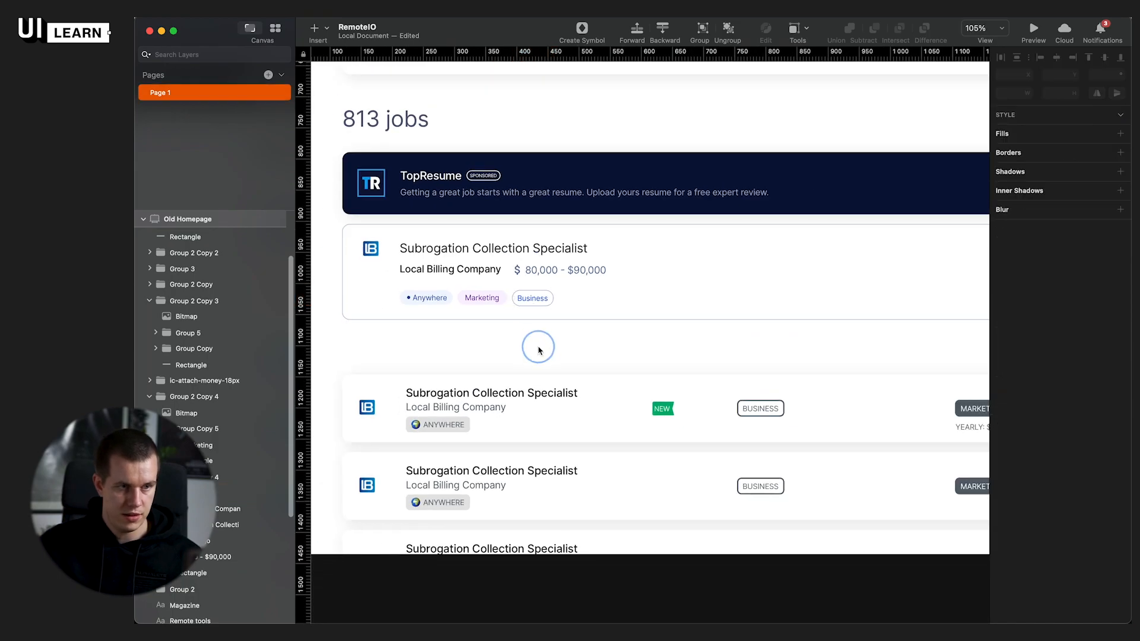
Step: Set the Business tag's outline height to 23 like the Marketing tag and centre its label vertically in the pill
scroll(490, 294, "up", 10)
left_click(504, 293)
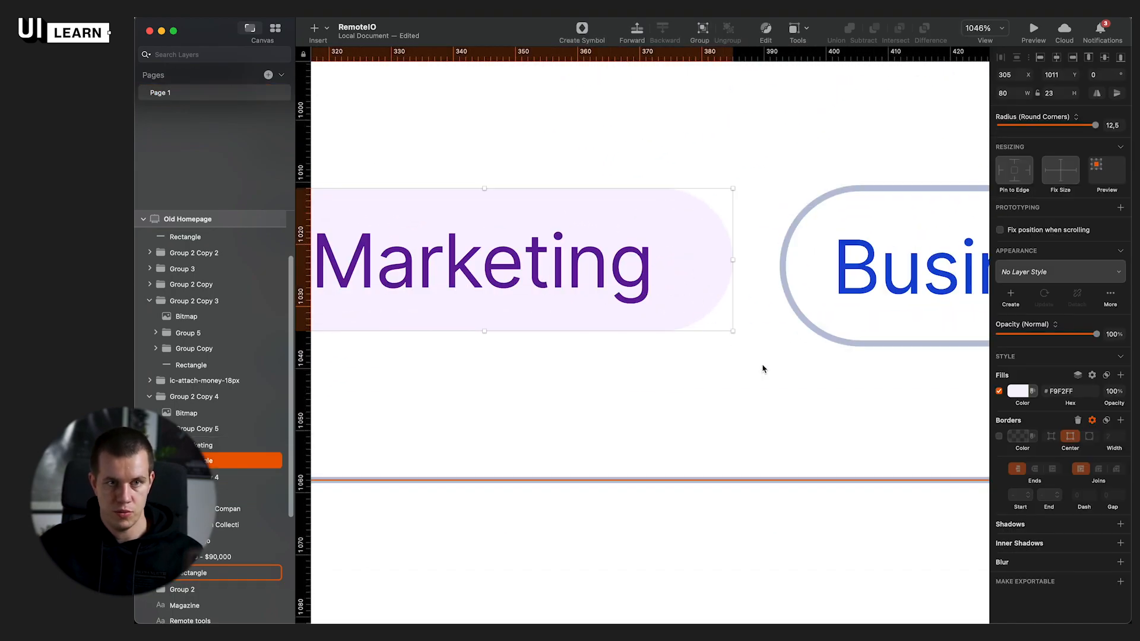
left_click(852, 339)
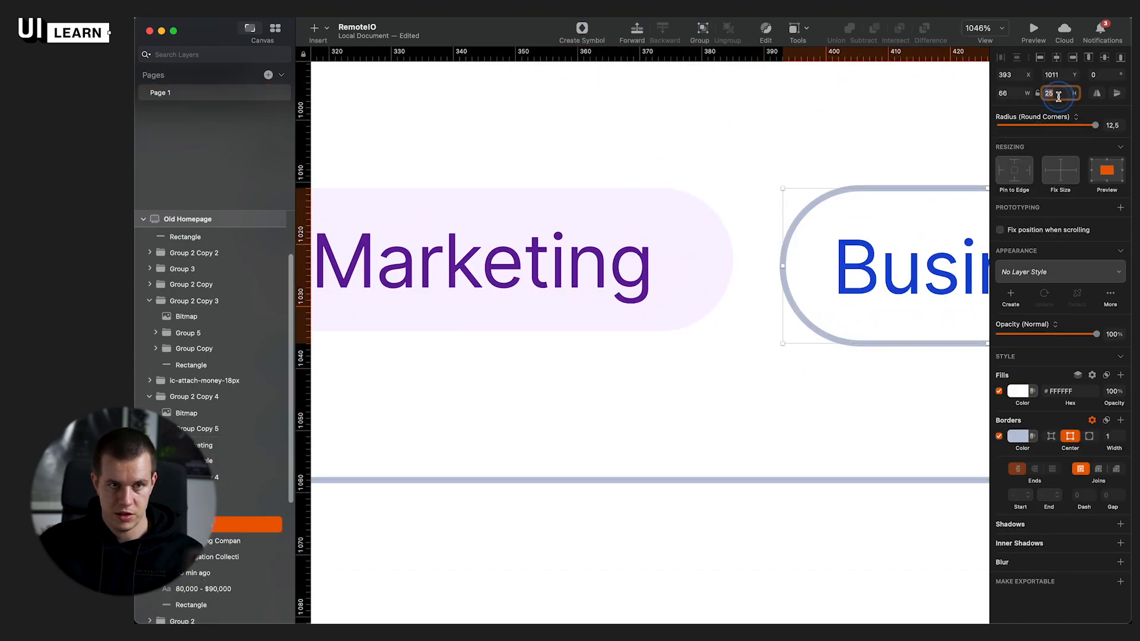
type("23")
key("Return")
left_click(899, 256, "shift")
left_click(1104, 58)
scroll(864, 320, "down", 5)
left_click(857, 432)
left_click_drag(896, 422, 606, 410)
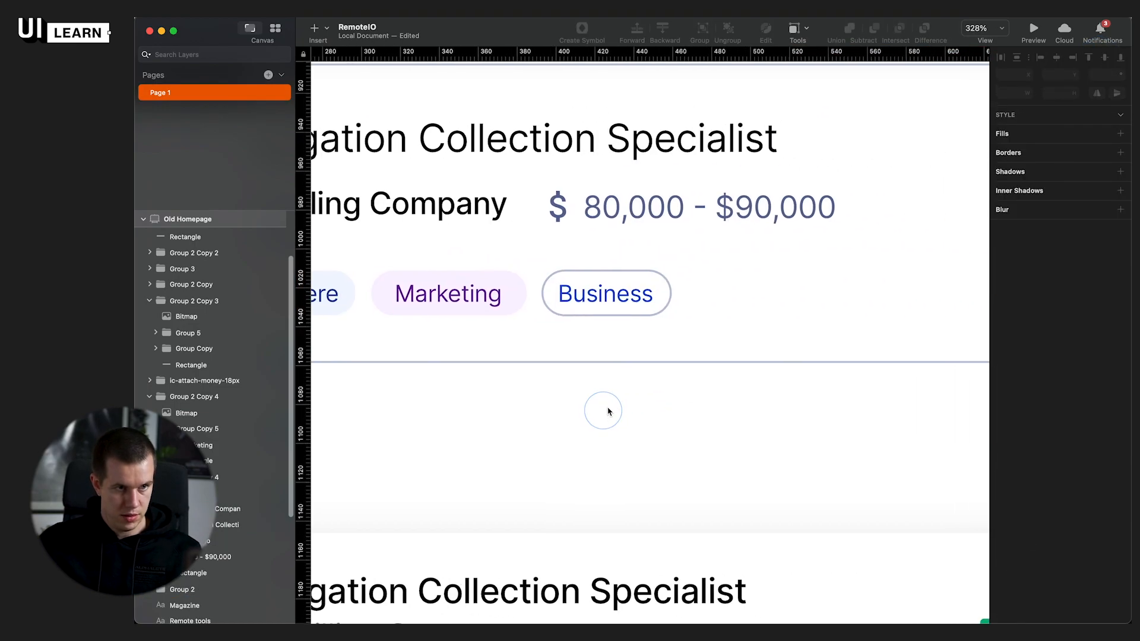
scroll(615, 404, "down", 5)
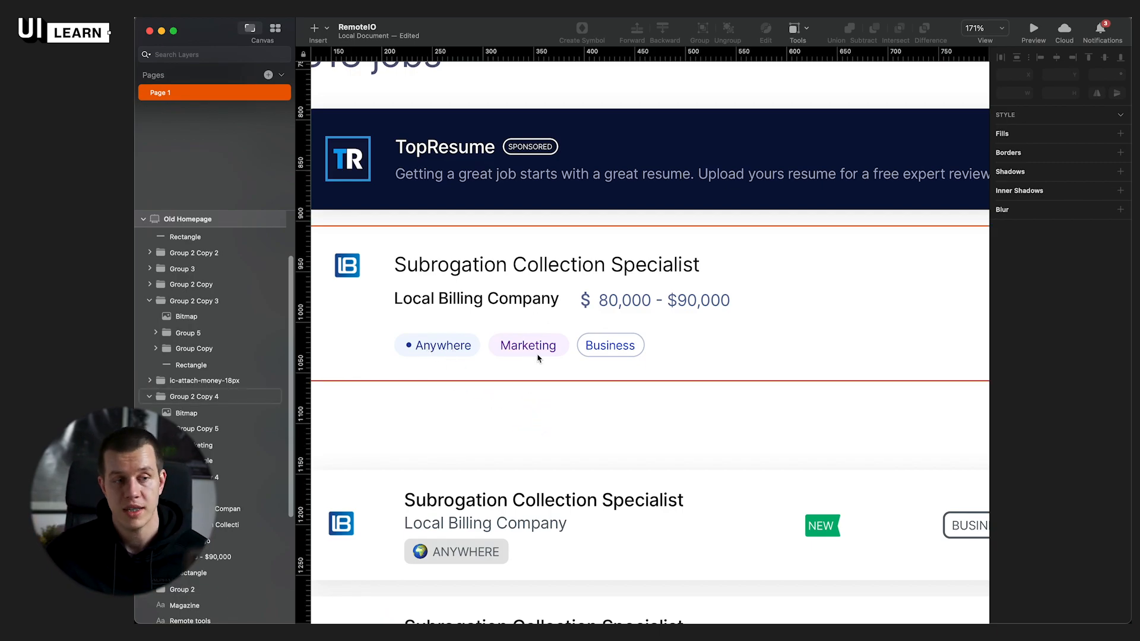
Step: Copy the Business tag to the right of itself and repeat the duplication until the tag row is filled
left_click(625, 351)
double_click(630, 349)
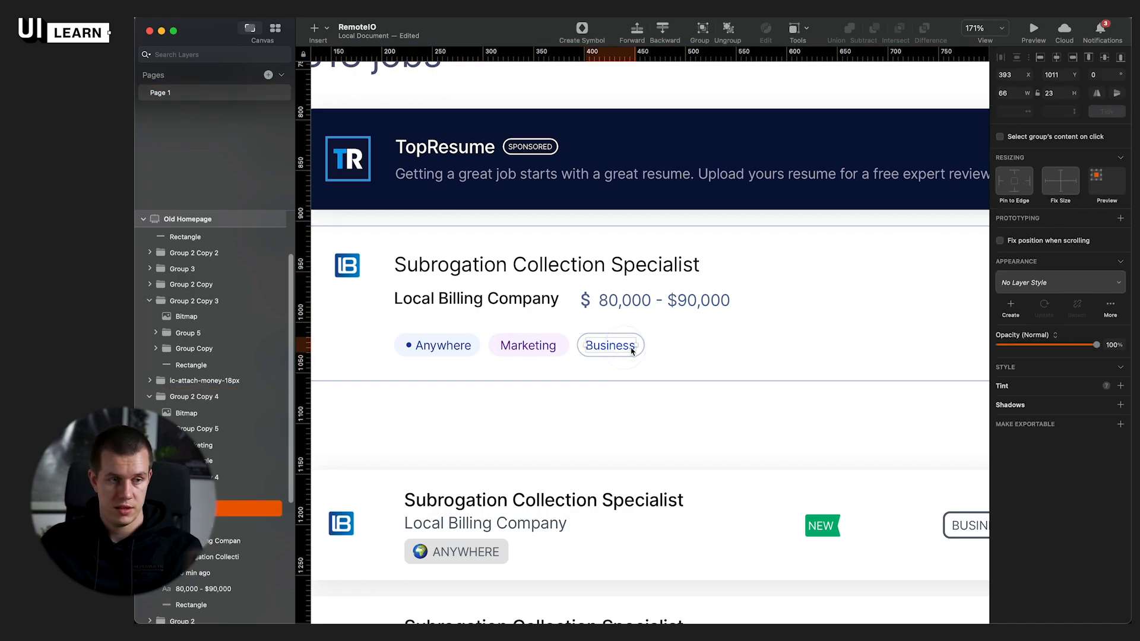
left_click(643, 425)
left_click(610, 347)
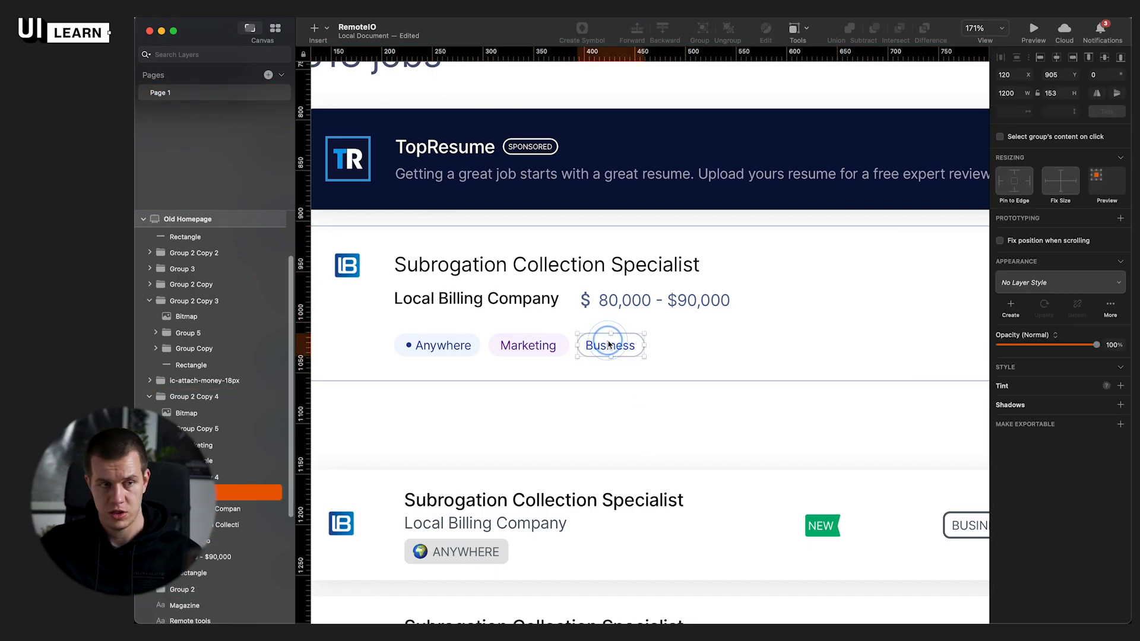
left_click_drag(610, 347, 683, 352)
scroll(683, 352, "down", 10)
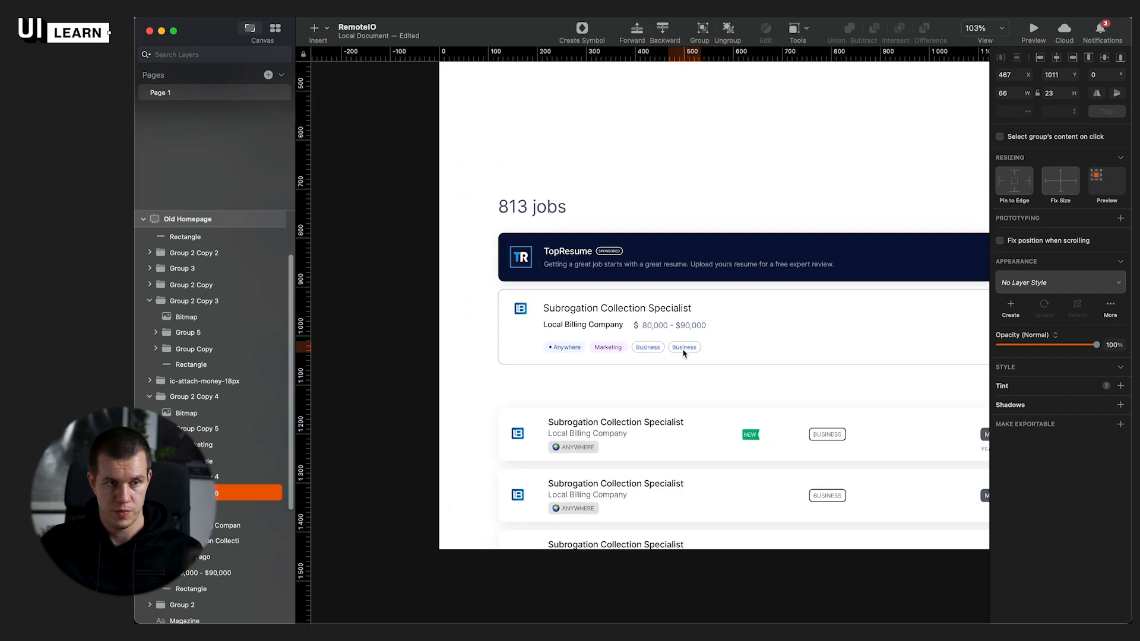
key("super+d")
key("super+d")
key("super+d")
key("super+d")
key("super+d")
key("super+d")
key("super+d")
key("super+d")
key("super+d")
key("super+d")
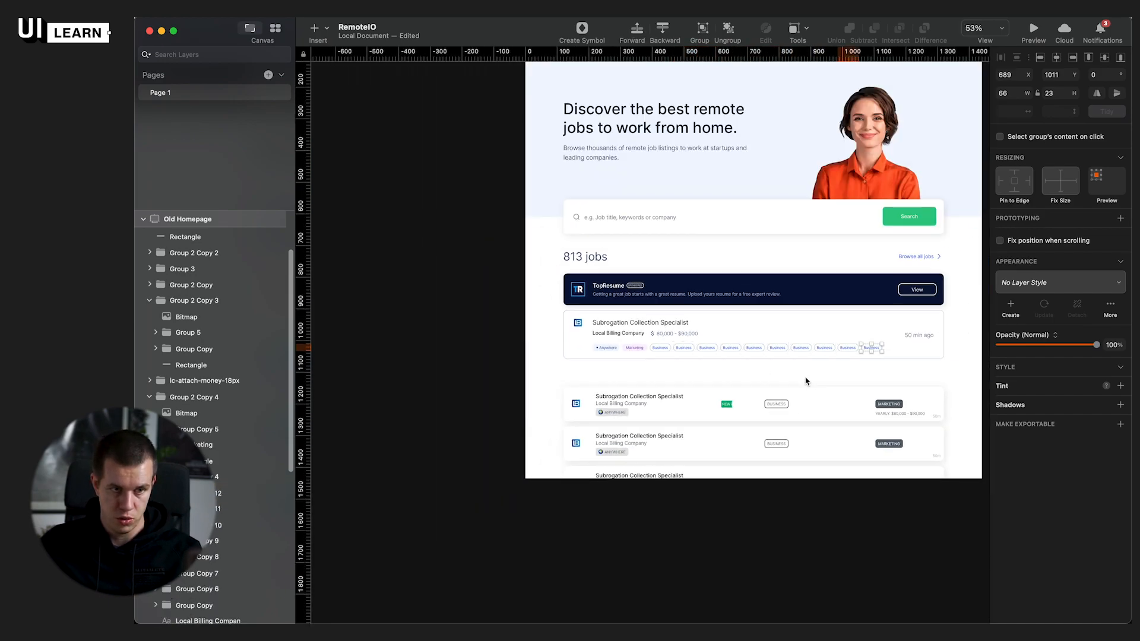
Step: Undo the Business tag duplications and redo them
scroll(806, 381, "up", 3)
scroll(805, 372, "up", 3)
left_click(804, 373)
key("super+z")
key("super+z")
key("super+z")
key("super+z")
key("super+z")
key("super+z")
key("super+z")
key("super+z")
key("super+z")
key("super+z")
key("super+z")
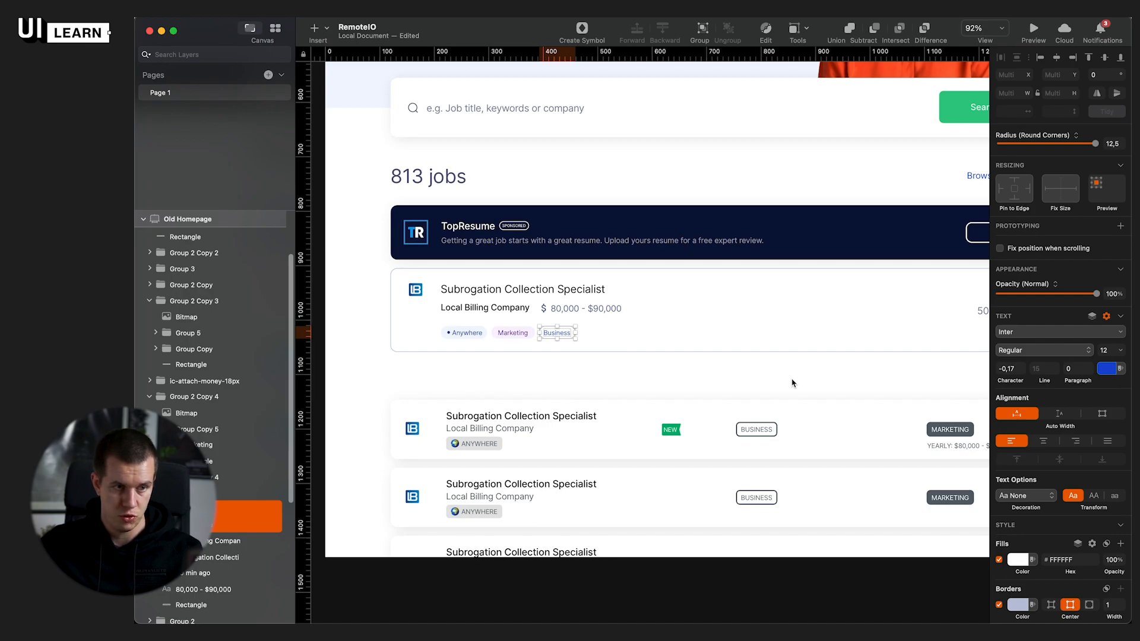
key("super+shift+z")
key("super+shift+z")
left_click(774, 400)
key("super+shift+z")
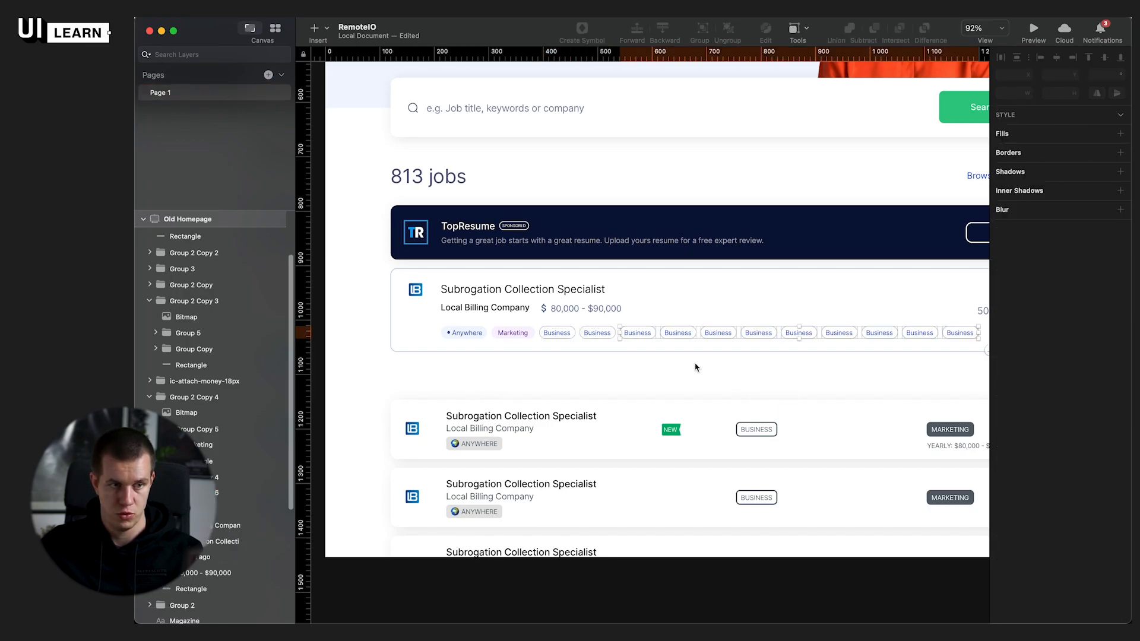
Step: Delete the surplus Business copies from the first card's tag row, keeping three Business tags
left_click(698, 368)
left_click(686, 330)
left_click_drag(729, 367, 535, 368)
left_click_drag(501, 335, 781, 332)
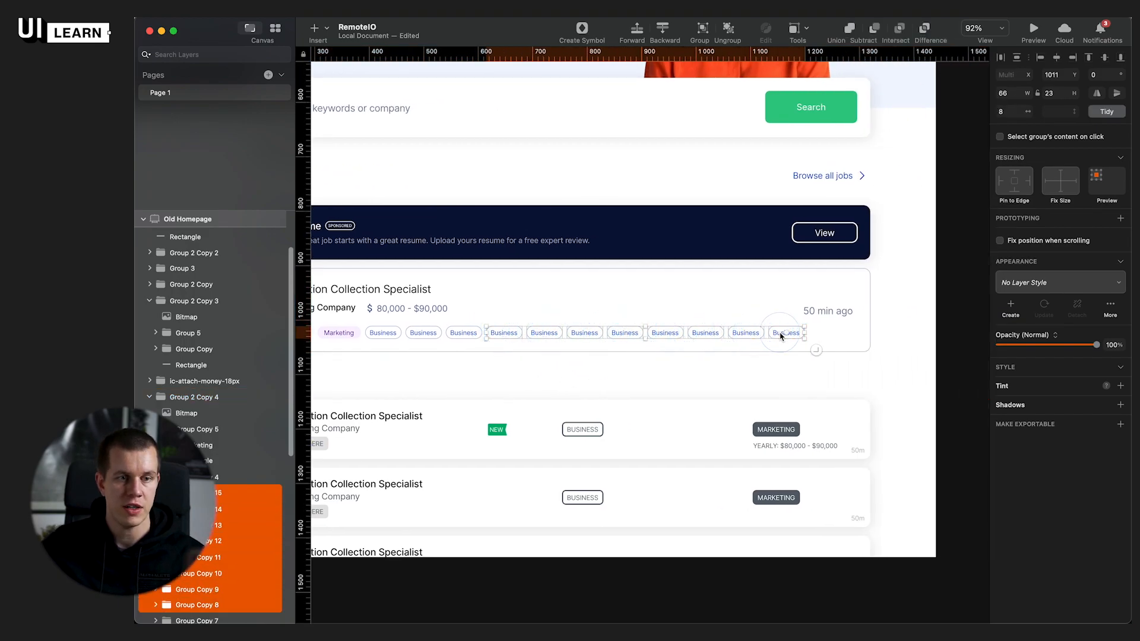
key("BackSpace")
scroll(875, 349, "down", 5)
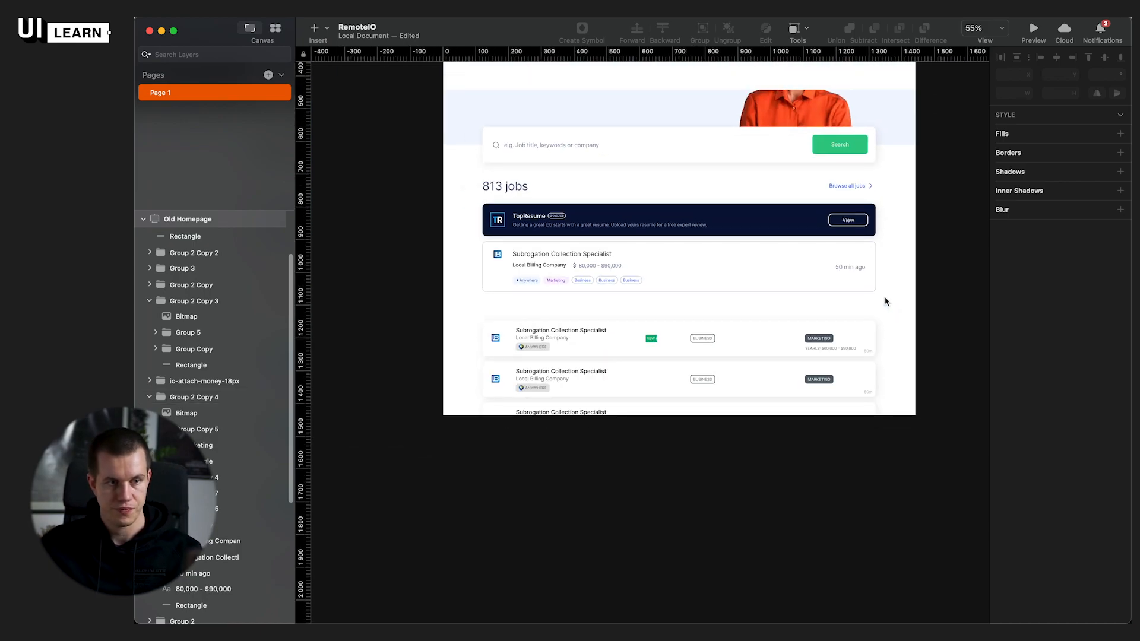
Step: Move the original job cards off the page to the empty canvas below the homepage artboard
left_click(809, 325)
left_click(880, 323)
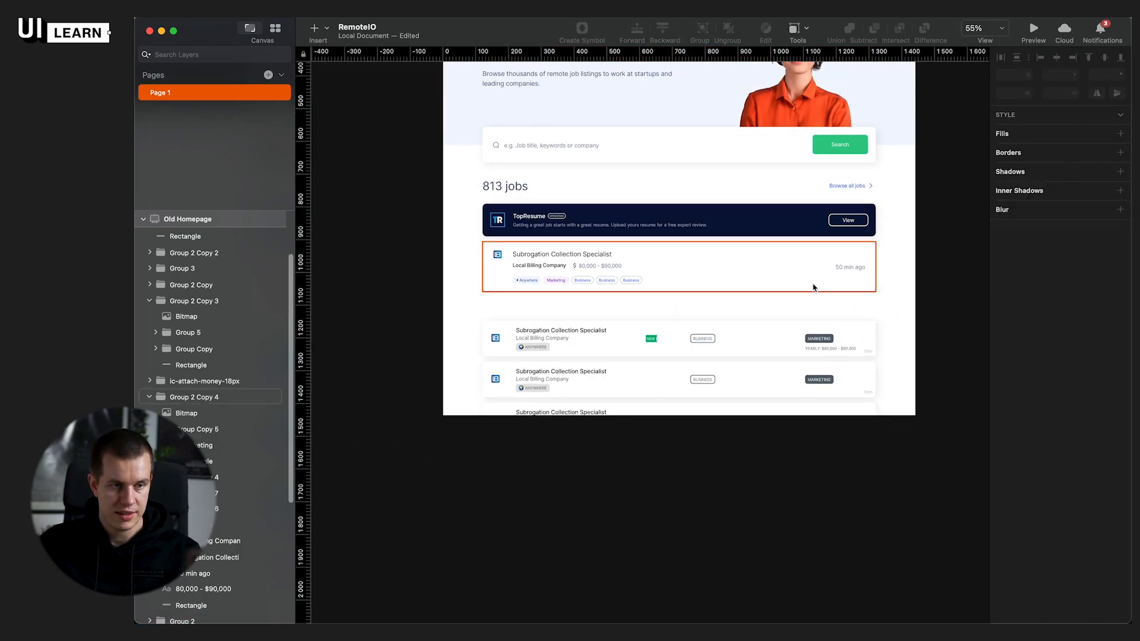
scroll(745, 350, "up", 5)
scroll(761, 421, "down", 5)
scroll(766, 342, "down", 3)
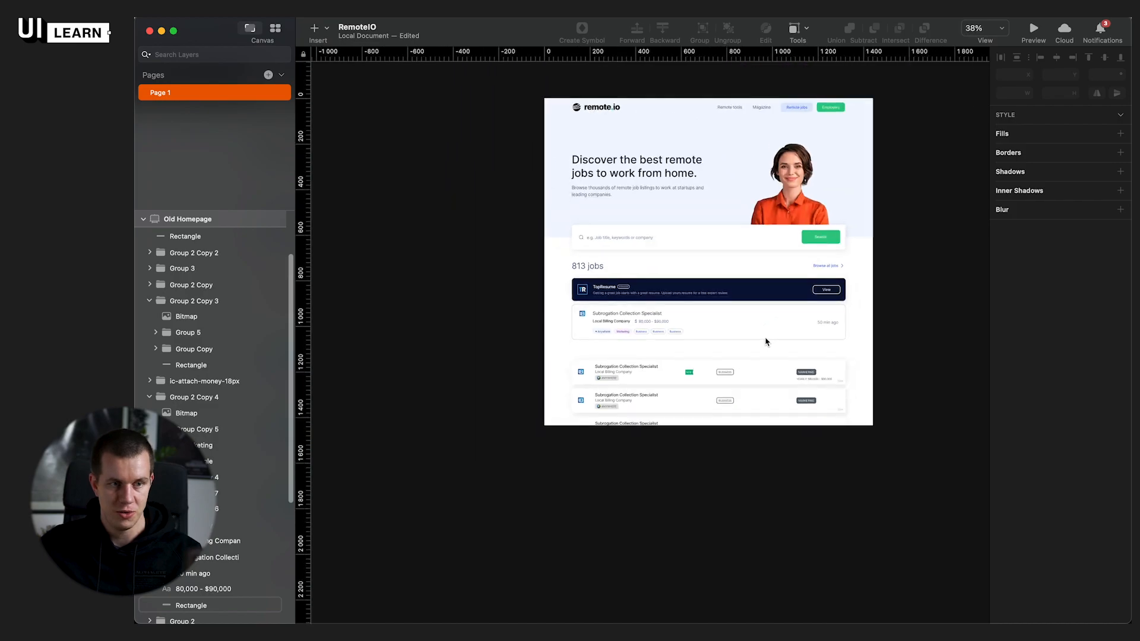
left_click(721, 373)
left_click(700, 402, "shift")
left_click_drag(701, 404, 677, 541)
Step: Delete the green NEW badge left on the homepage below the redesigned job card
scroll(670, 397, "up", 2)
scroll(669, 397, "up", 1)
scroll(671, 391, "down", 3)
left_click_drag(678, 218, 750, 295)
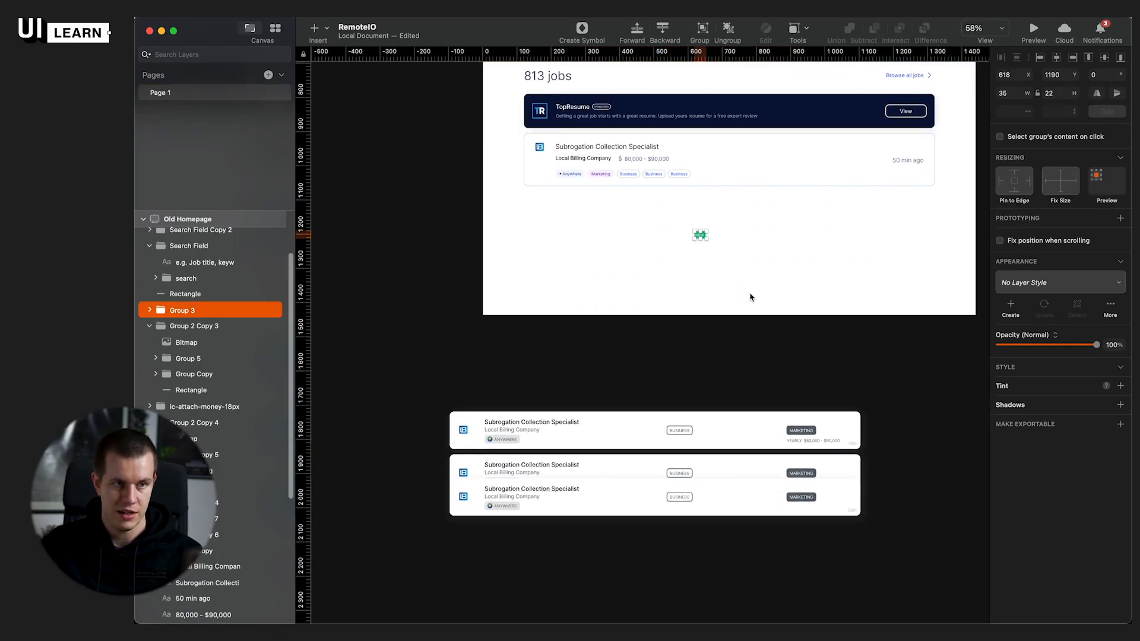
key("Delete")
Step: Duplicate the redesigned job card directly below the first one
left_click_drag(811, 151, 810, 209)
left_click(811, 290)
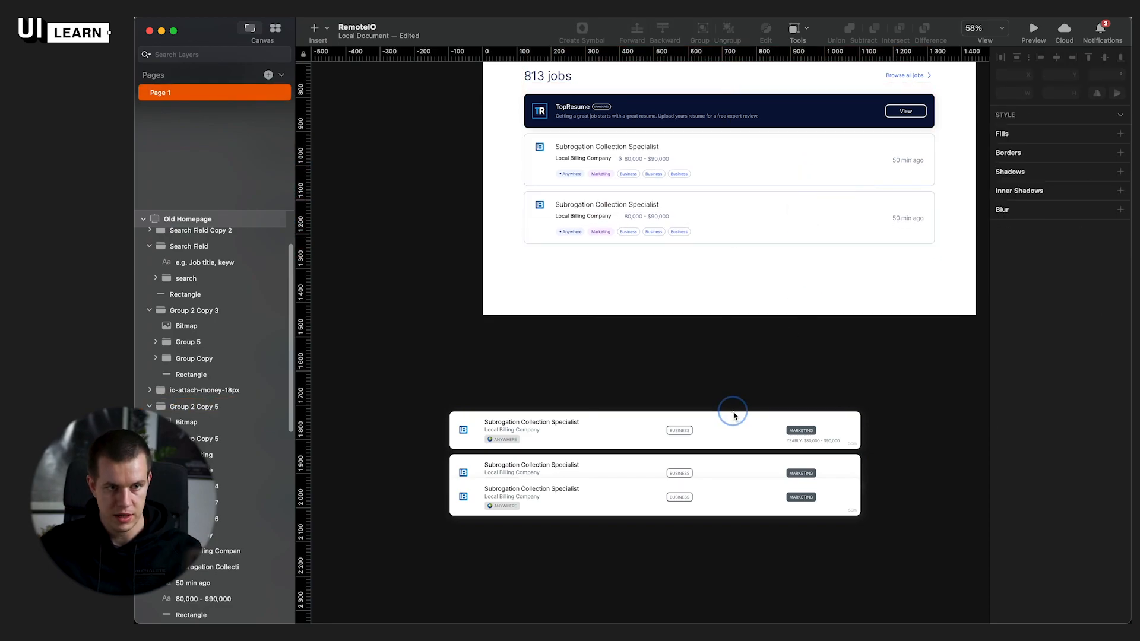
left_click(733, 413)
Step: Turn off the second card's border and give it a shadow with X 4, Y 4 and blur 24 for comparison
left_click(764, 243)
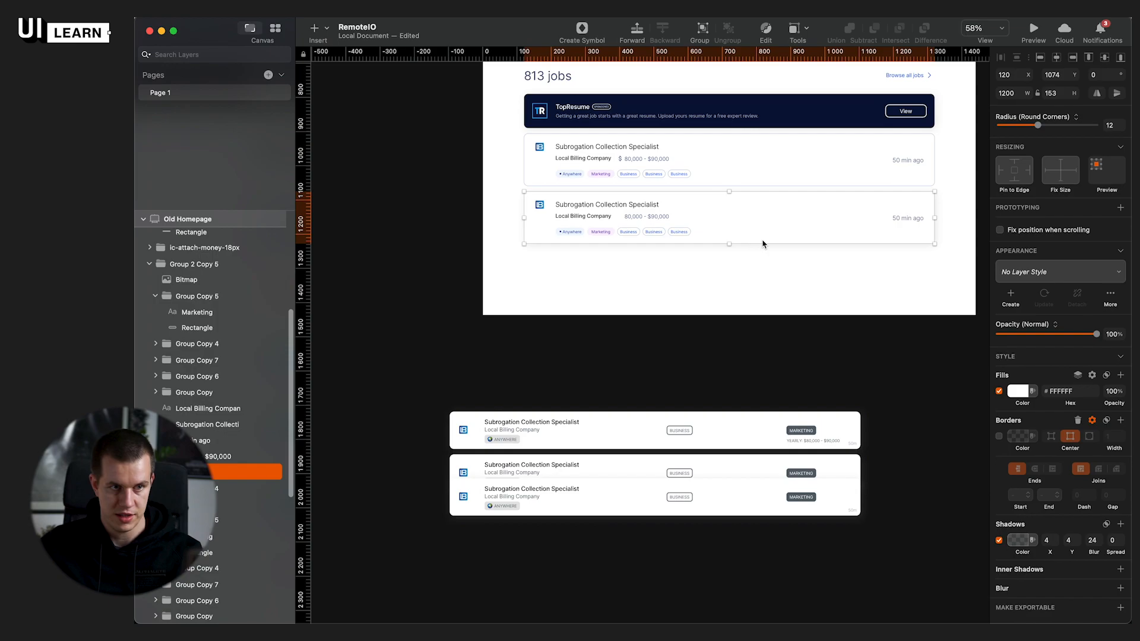
left_click(809, 299)
scroll(927, 233, "up", 5)
scroll(831, 356, "left", 2)
scroll(859, 369, "down", 2)
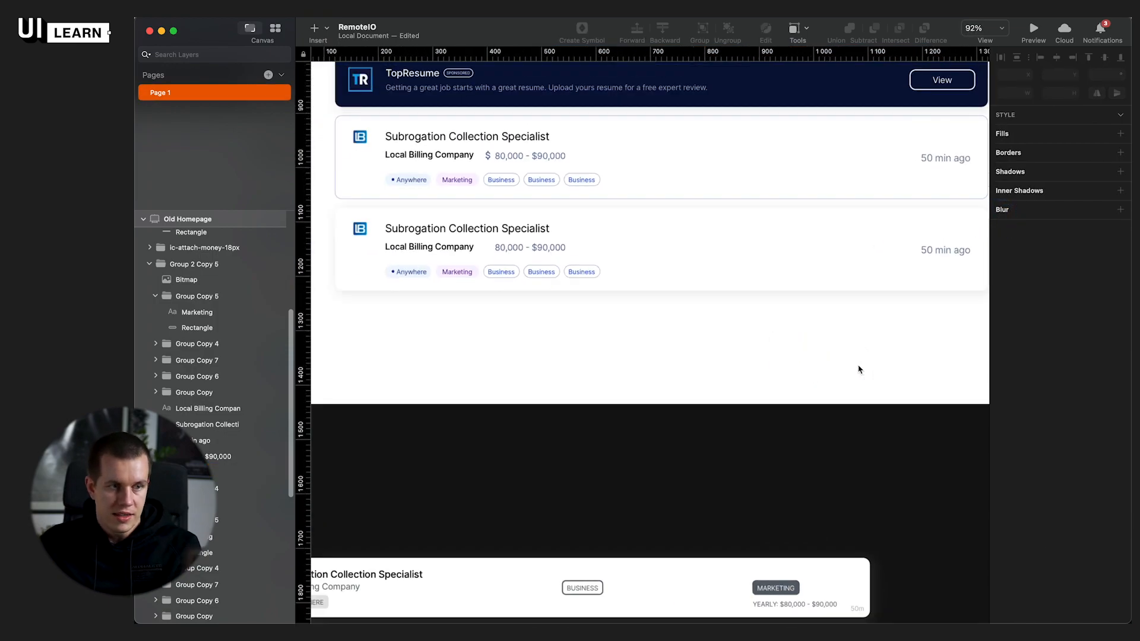
scroll(859, 369, "up", 5)
scroll(860, 369, "down", 3)
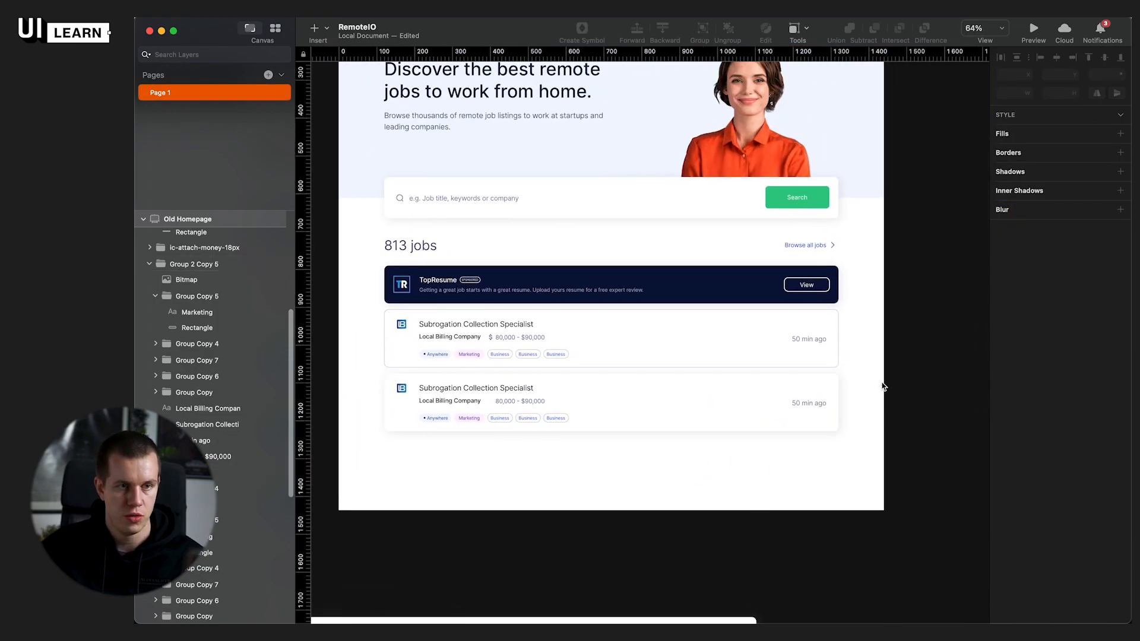
scroll(882, 386, "up", 3)
scroll(890, 391, "left", 1)
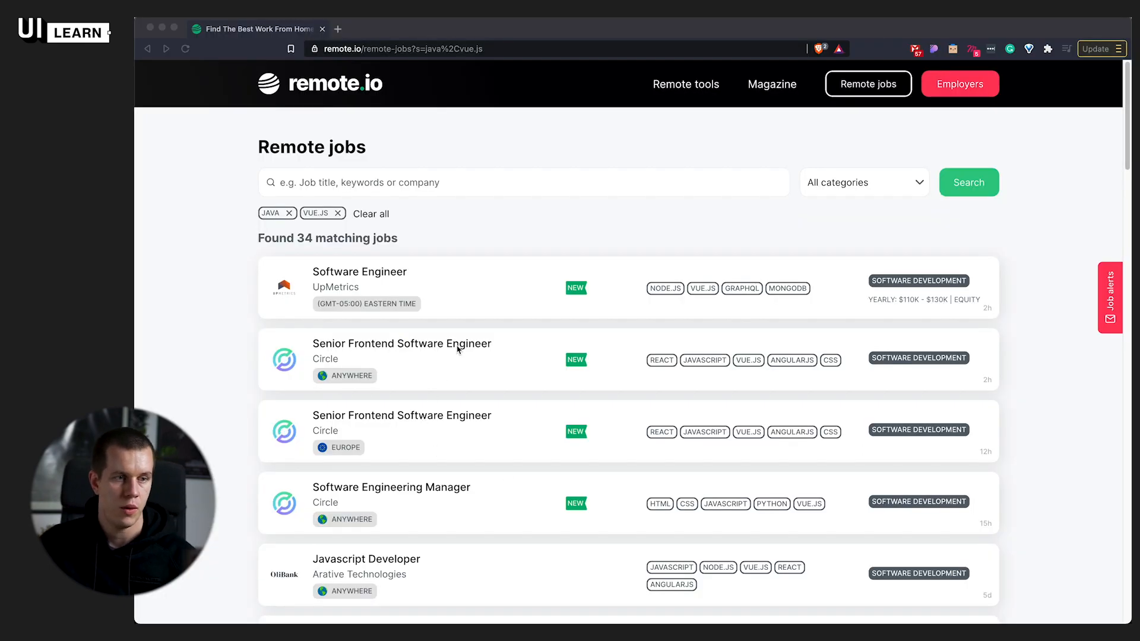
Step: Switch to the browser, open the UpMetrics Software Engineer listing and take a screenshot of its apply, job details and sharing area
left_click(539, 266)
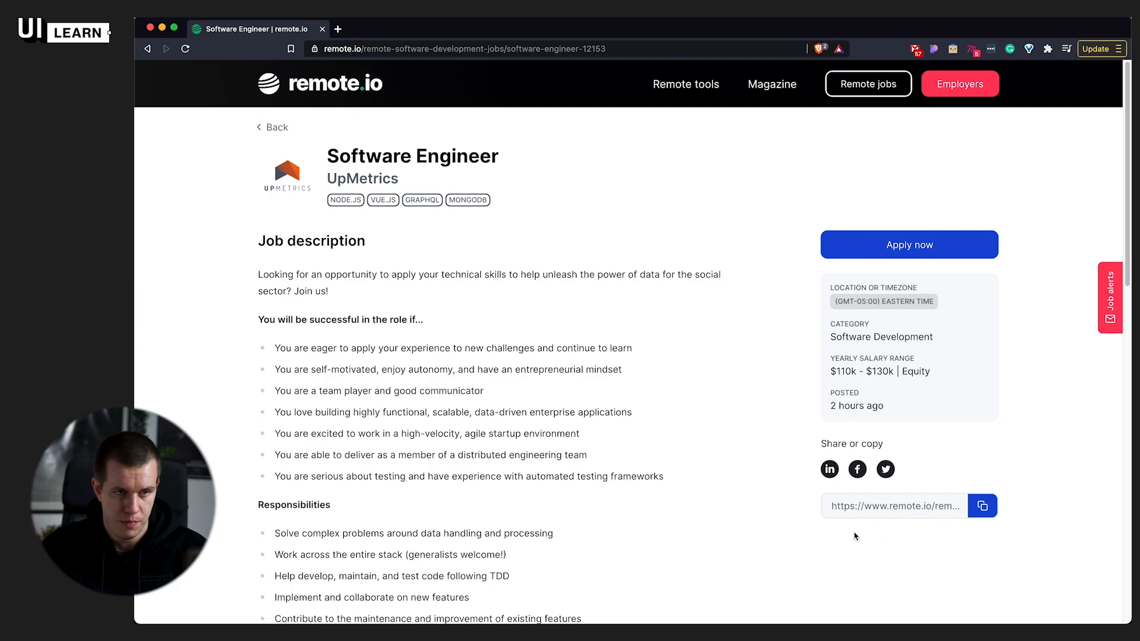
key("super+shift+4")
left_click_drag(796, 156, 1039, 564)
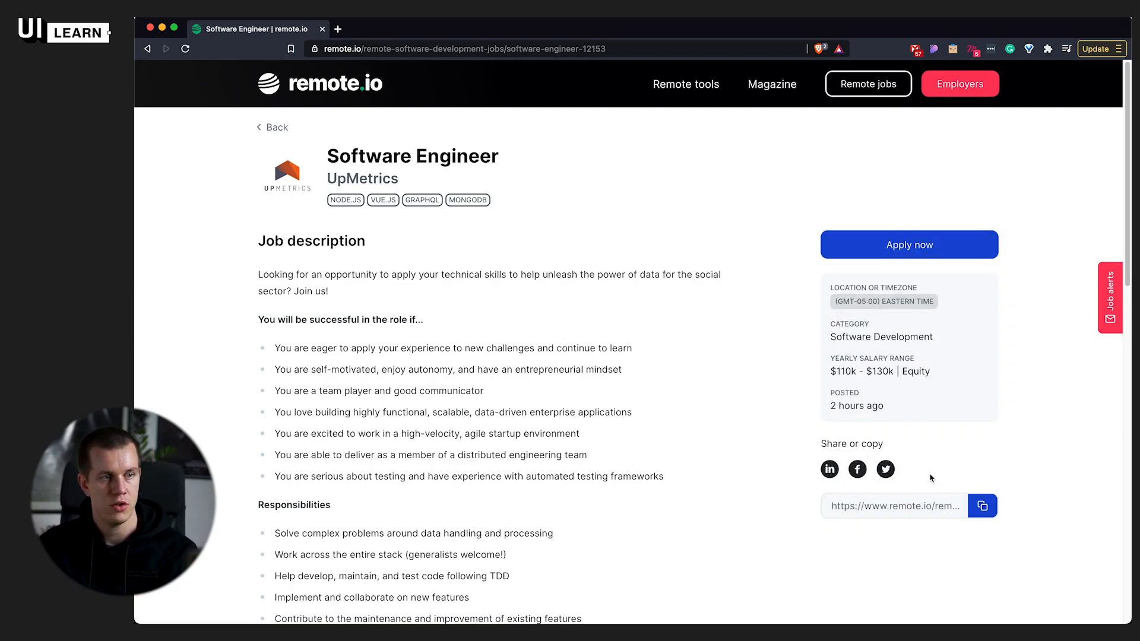